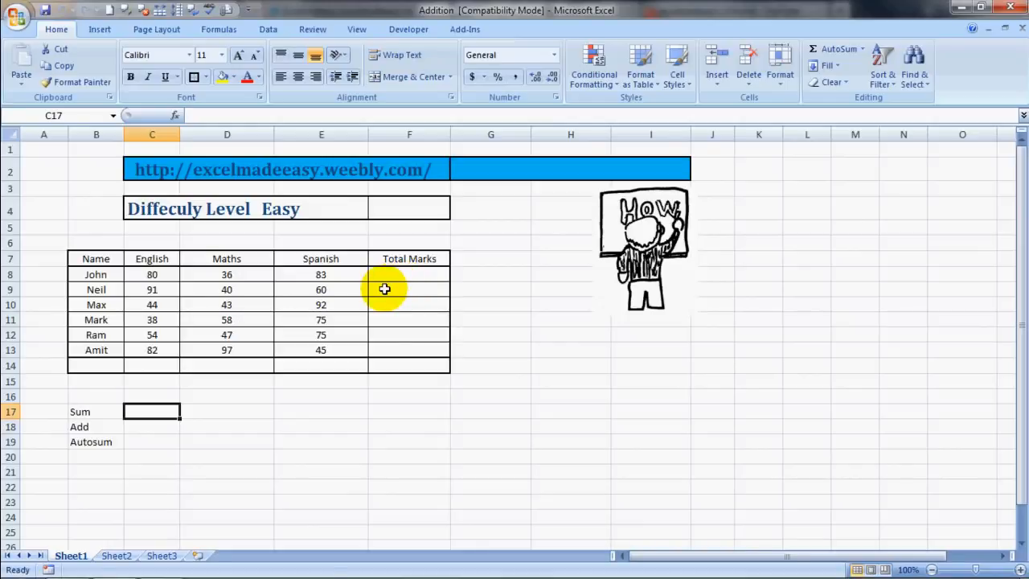
# Total the first student's marks in cell F8 with the formula =sum(C8,D8,E8), listing each mark as a separate argument.
pyautogui.press('Up')
pyautogui.click(397, 274)
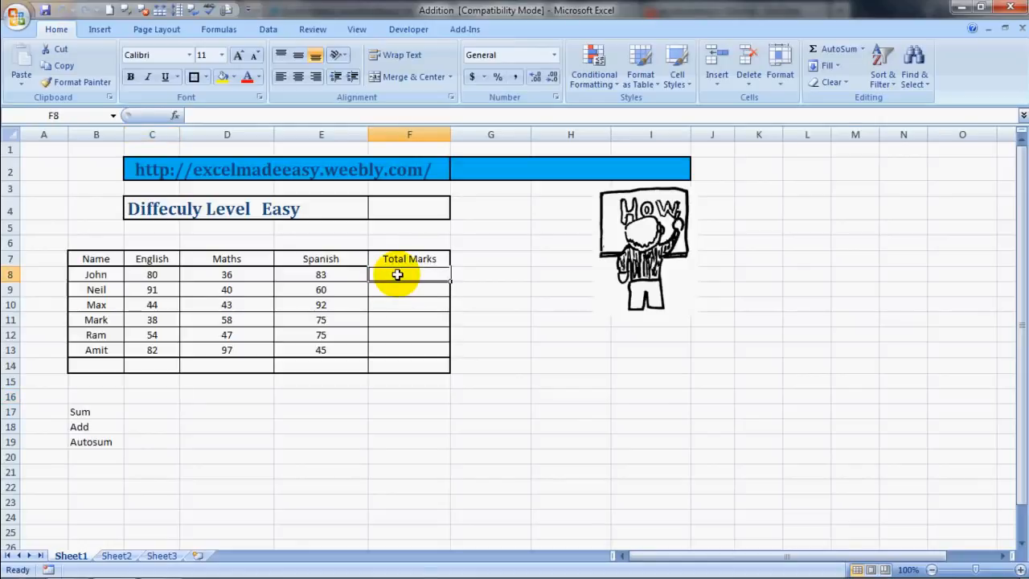
pyautogui.write('=')
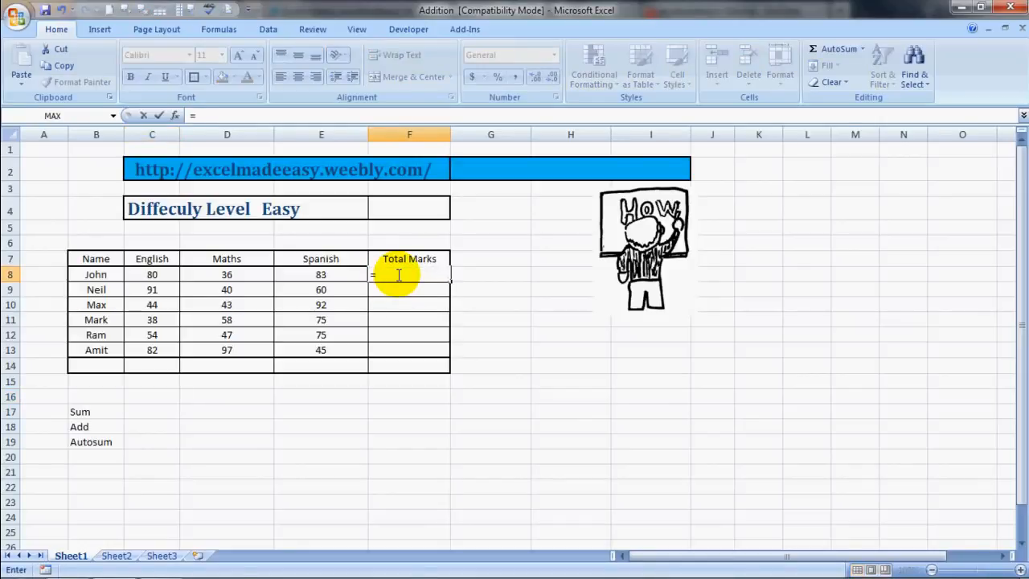
pyautogui.write('sum')
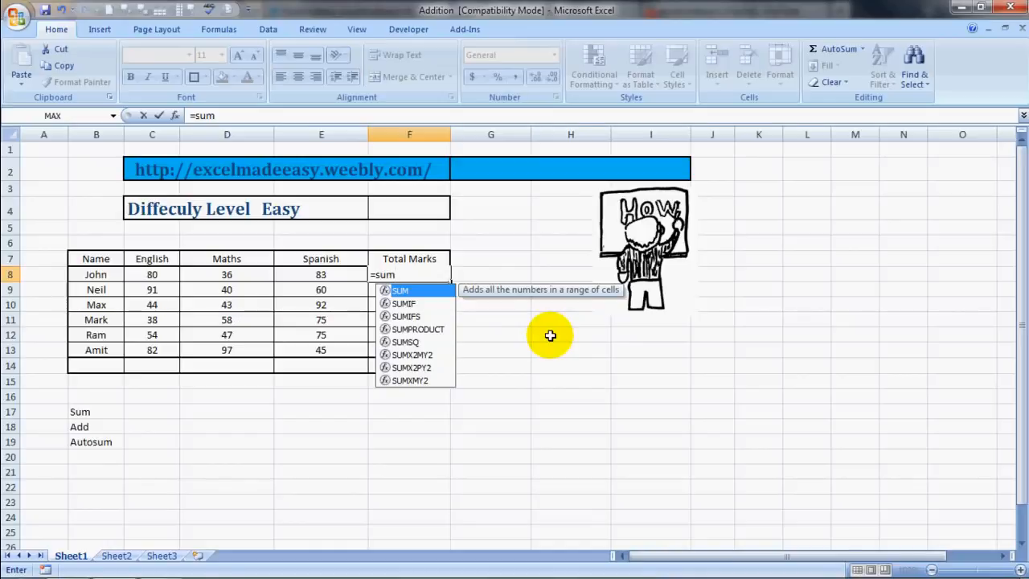
pyautogui.write('(')
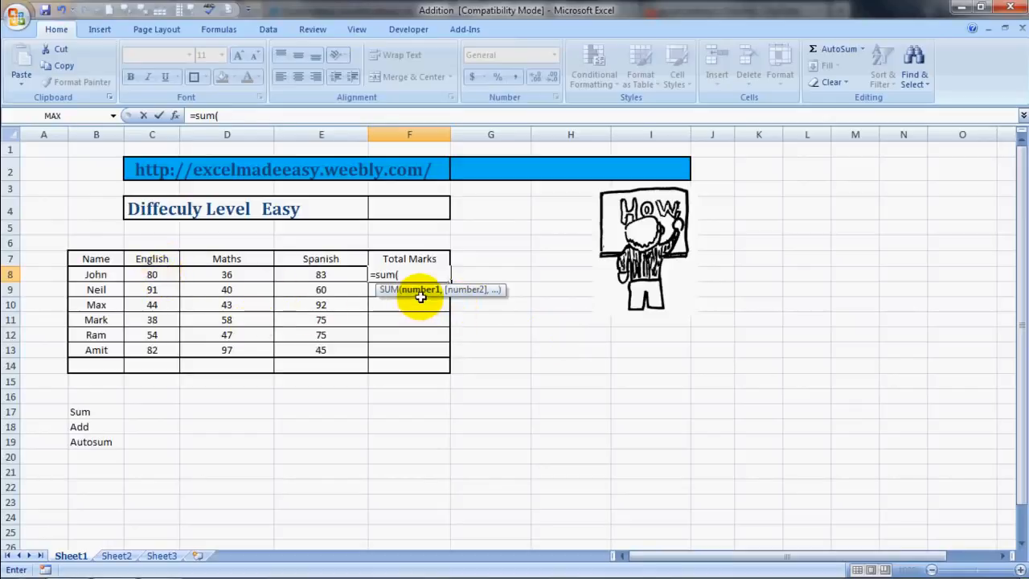
pyautogui.click(154, 274)
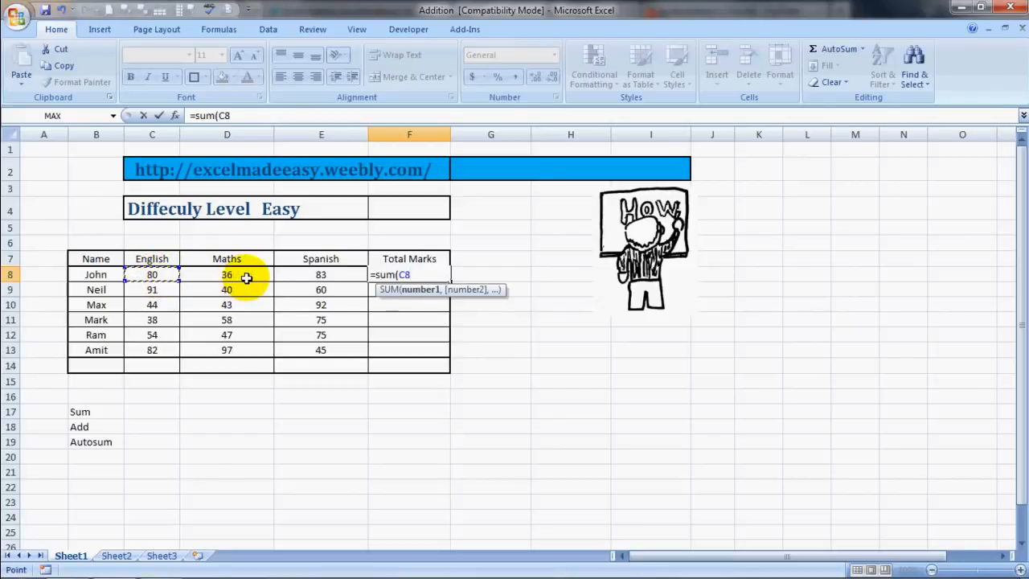
pyautogui.write(',')
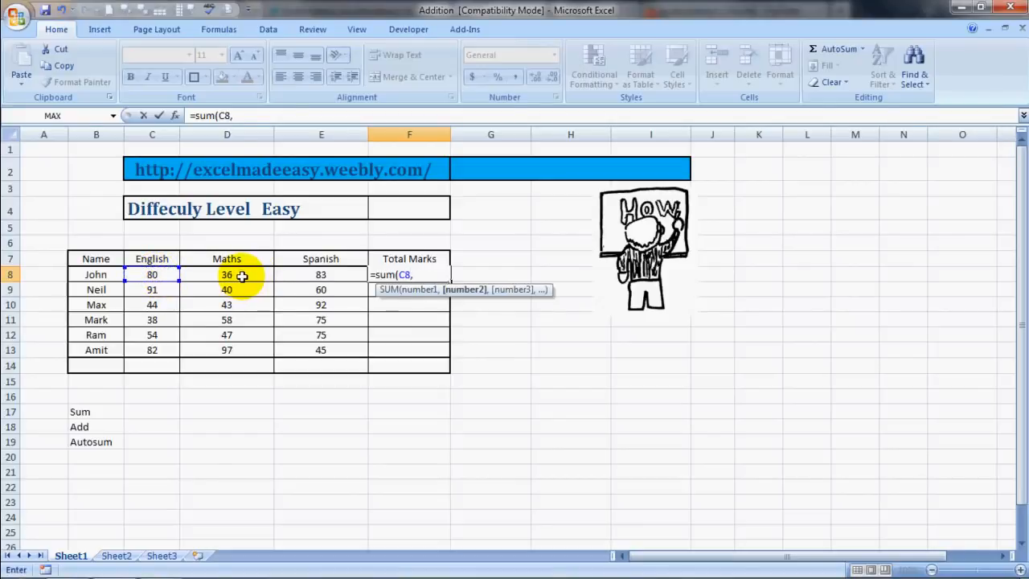
pyautogui.click(241, 274)
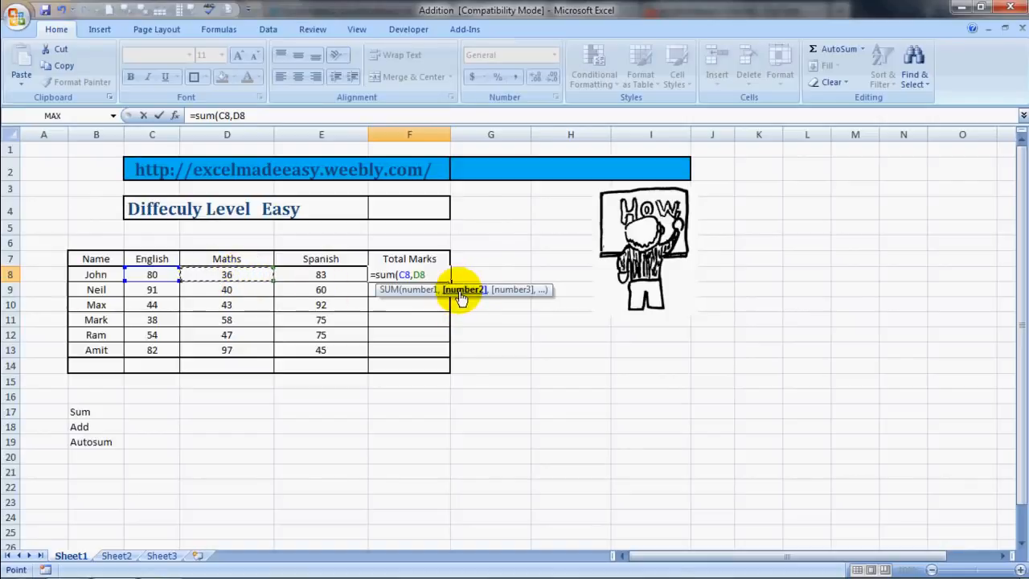
pyautogui.write(',')
pyautogui.click(319, 276)
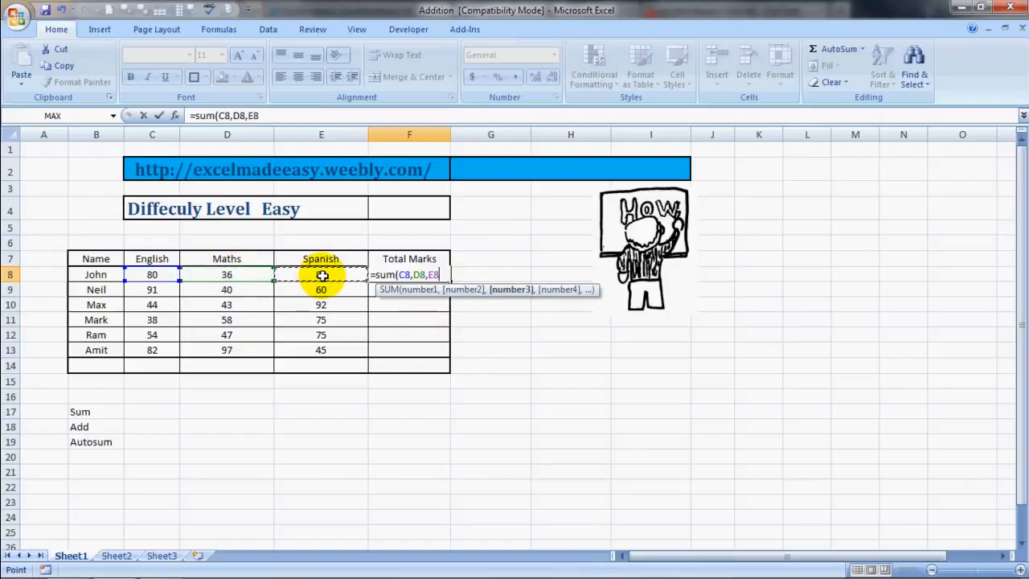
pyautogui.write(')')
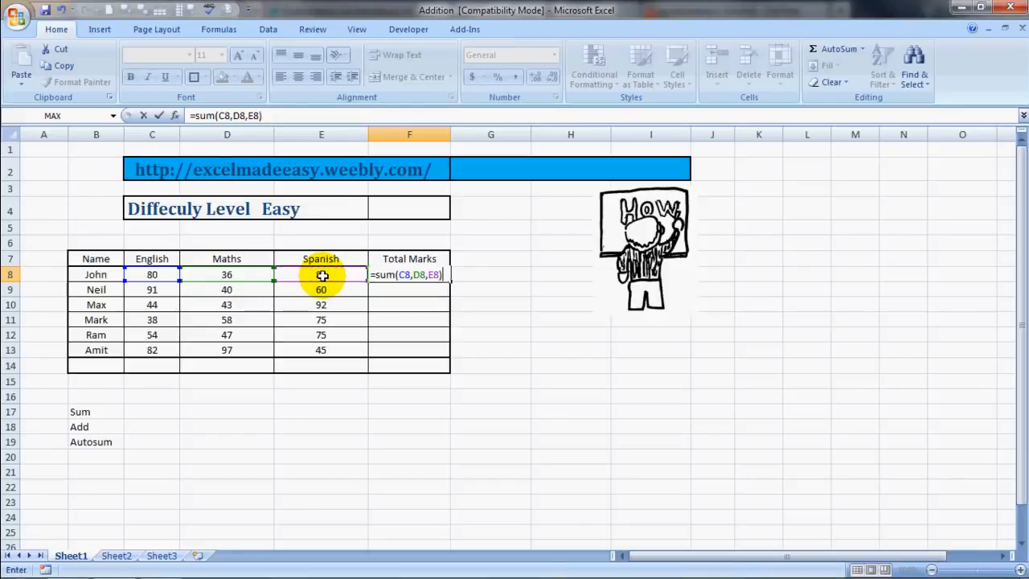
pyautogui.press('Return')
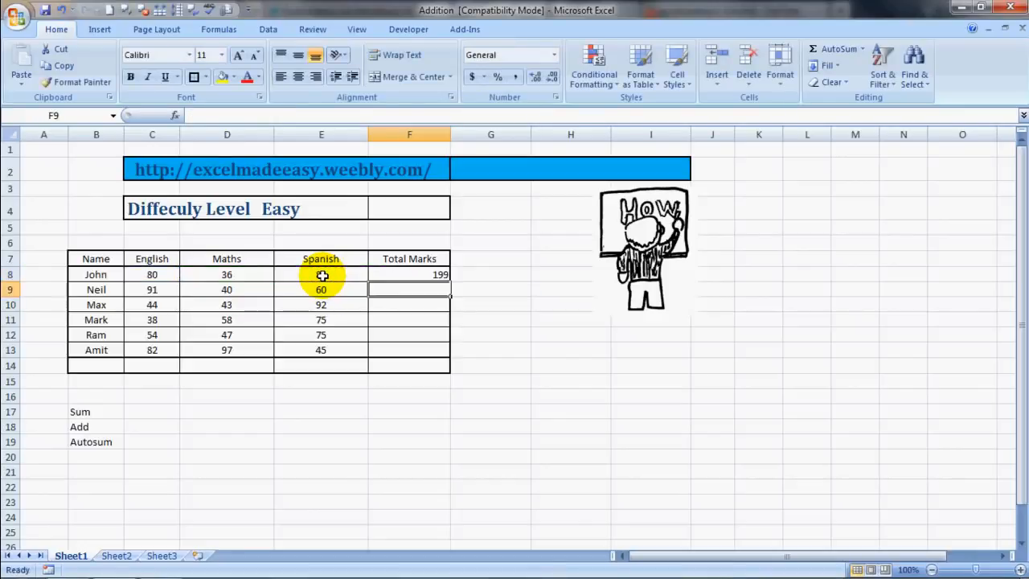
pyautogui.press('Up')
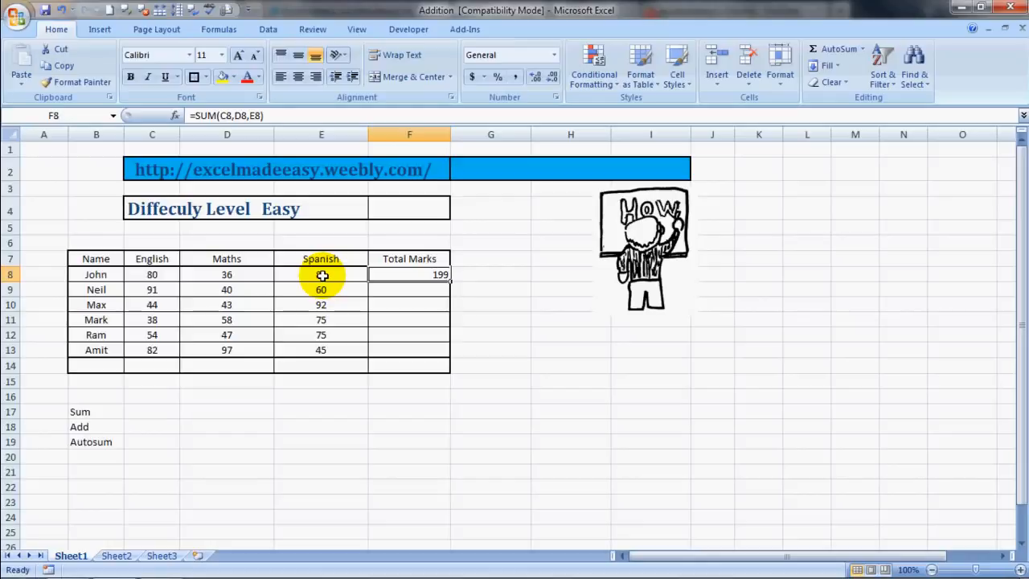
# Total the second student's marks in cell F9 with the range formula =sum(C9:E9).
pyautogui.press('Down')
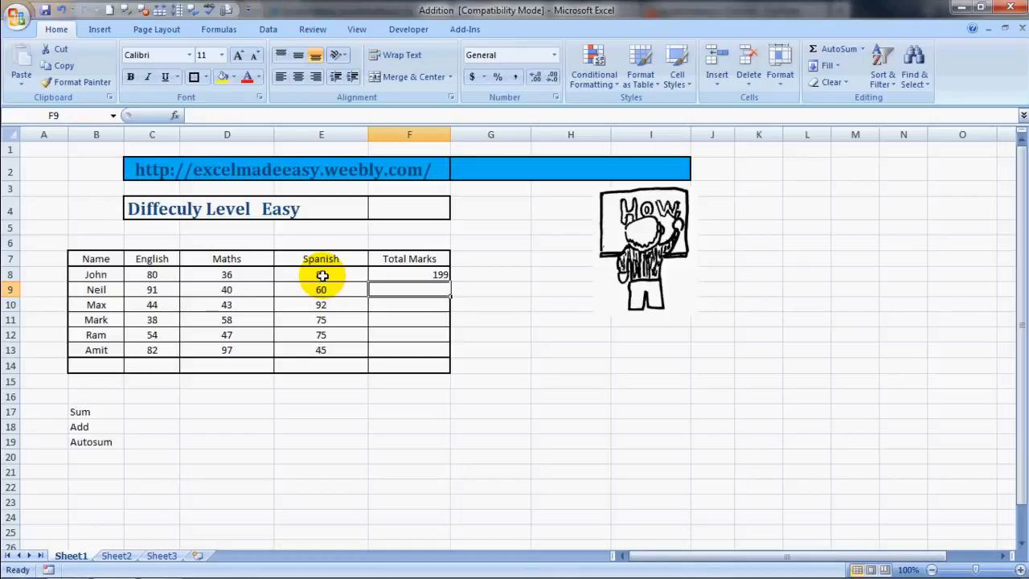
pyautogui.write('=sum')
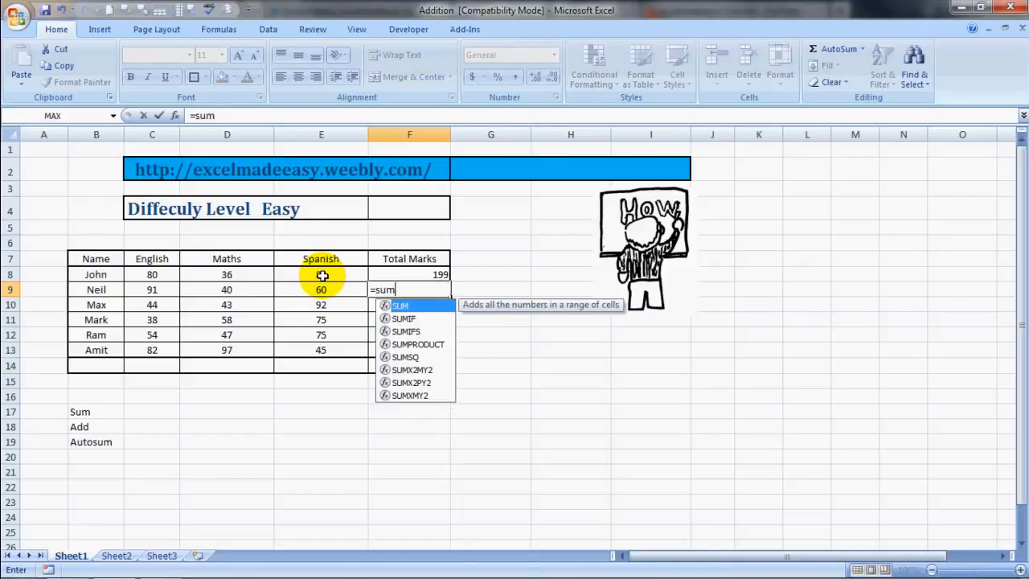
pyautogui.write('(')
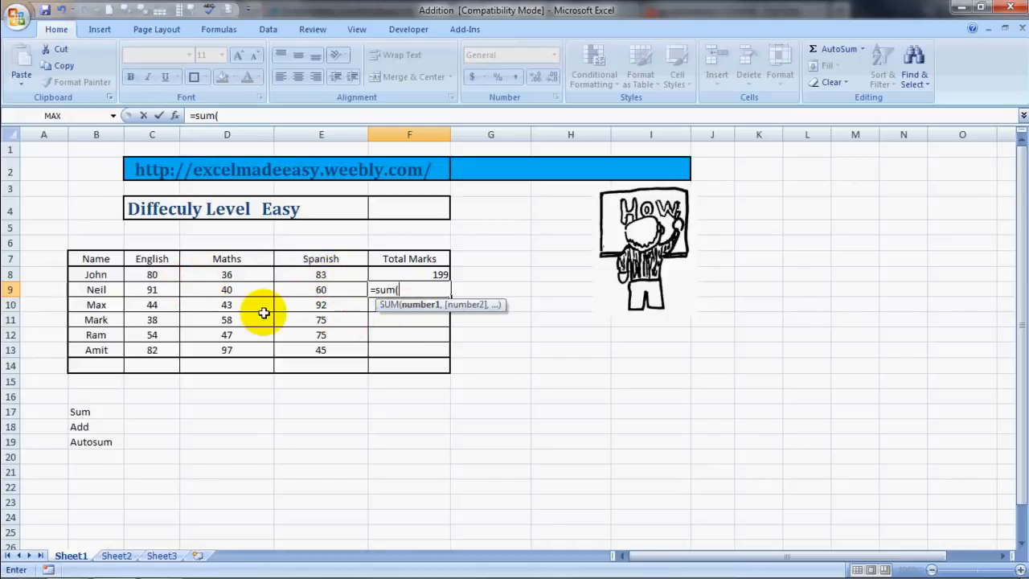
pyautogui.click(150, 290)
pyautogui.hotkey('shift', 'Right')
pyautogui.hotkey('shift', 'Right')
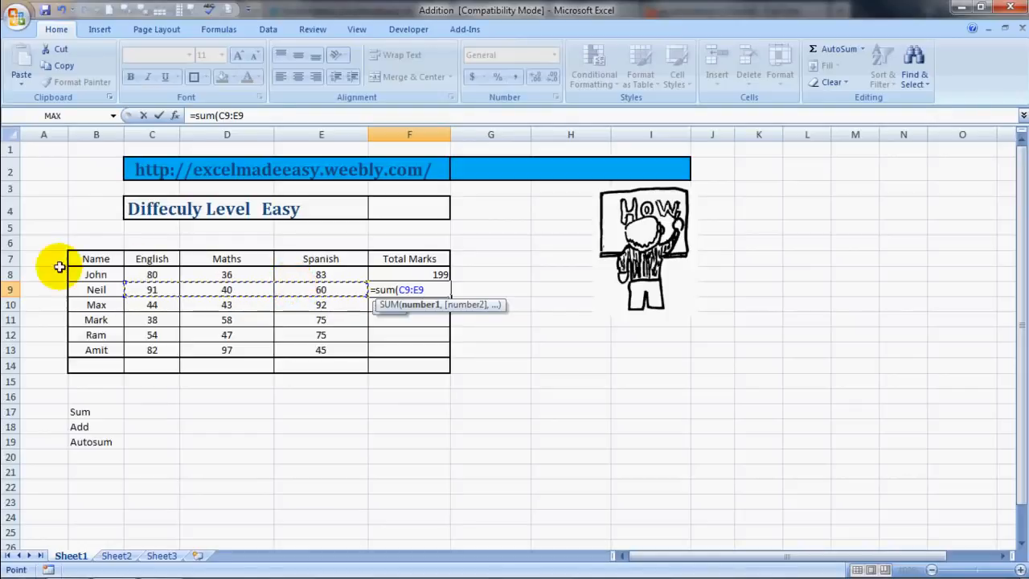
pyautogui.write(')')
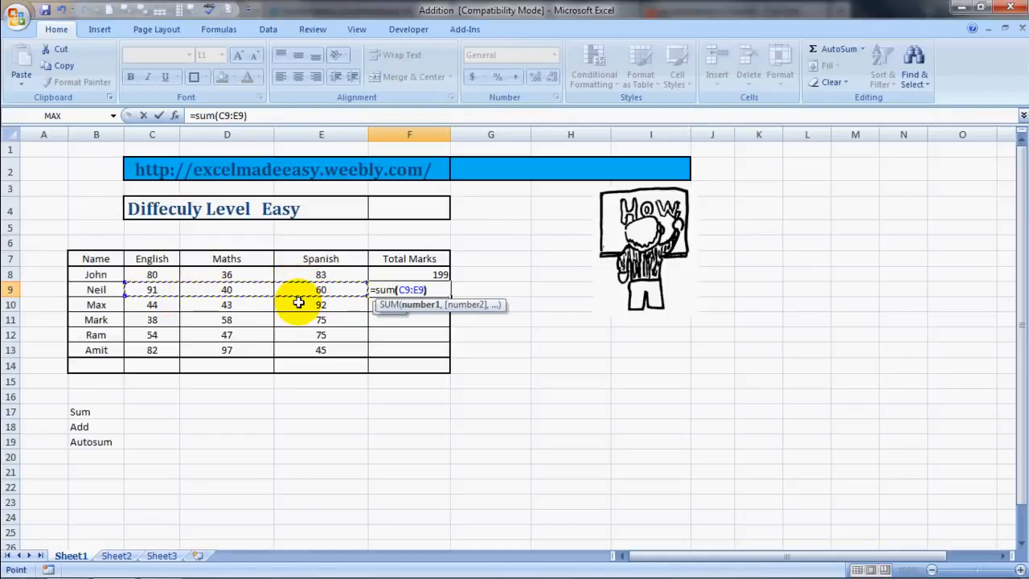
pyautogui.press('Return')
pyautogui.press('Up')
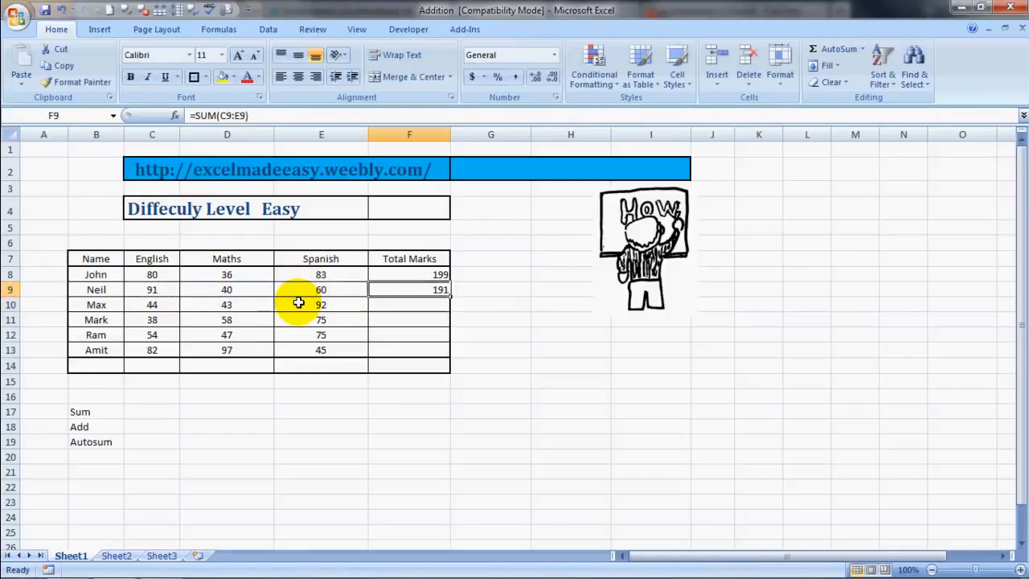
# Total the third student's marks in cell F10 with the addition formula =C10+D10+E10.
pyautogui.press('Down')
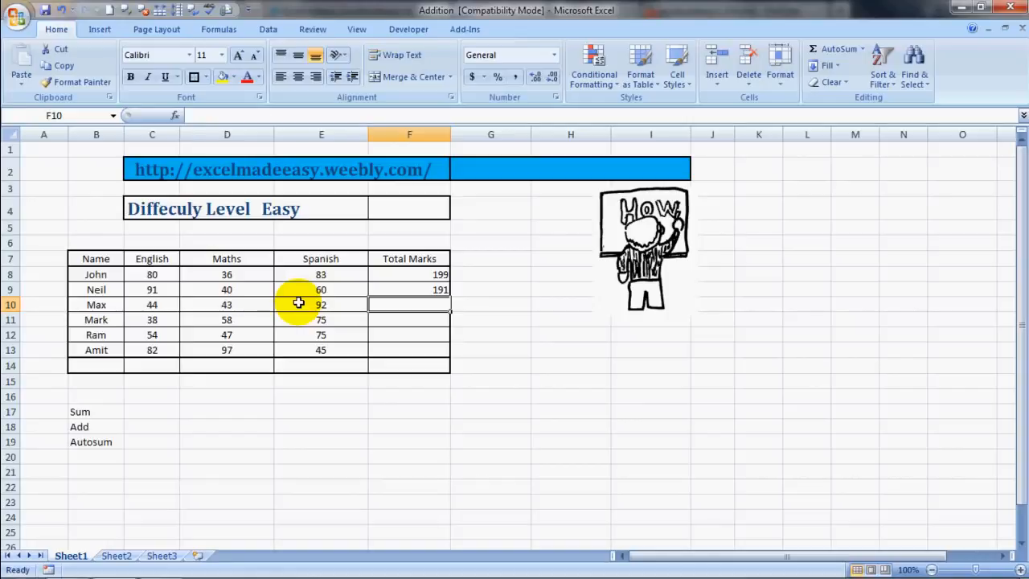
pyautogui.write('=')
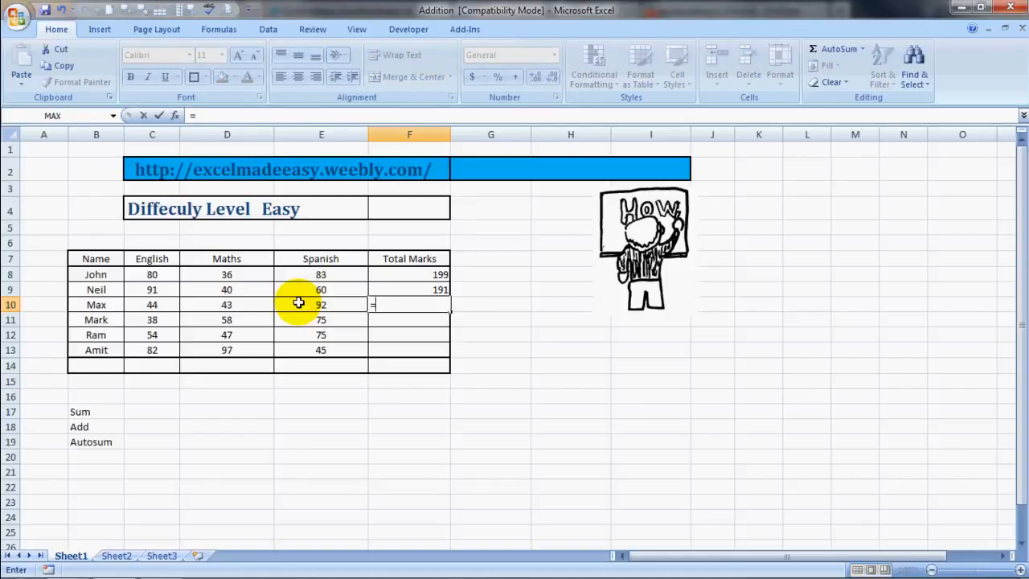
pyautogui.click(147, 304)
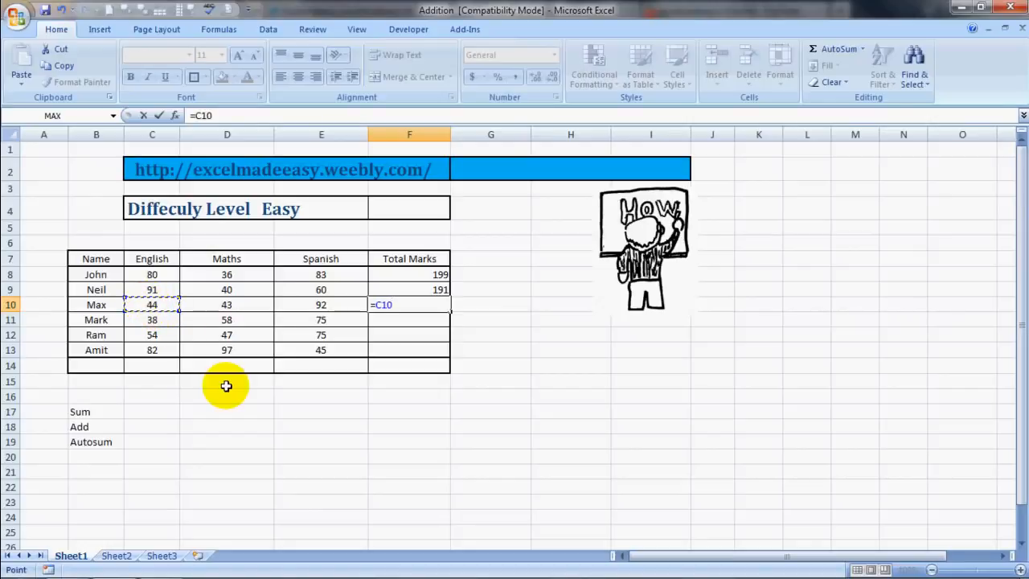
pyautogui.write('+')
pyautogui.click(227, 304)
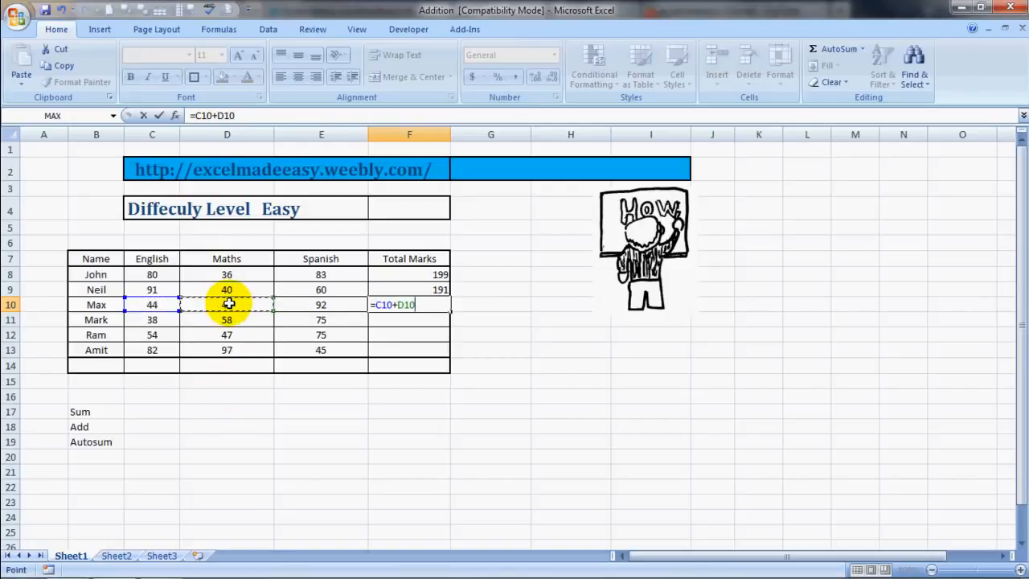
pyautogui.write('+')
pyautogui.click(312, 304)
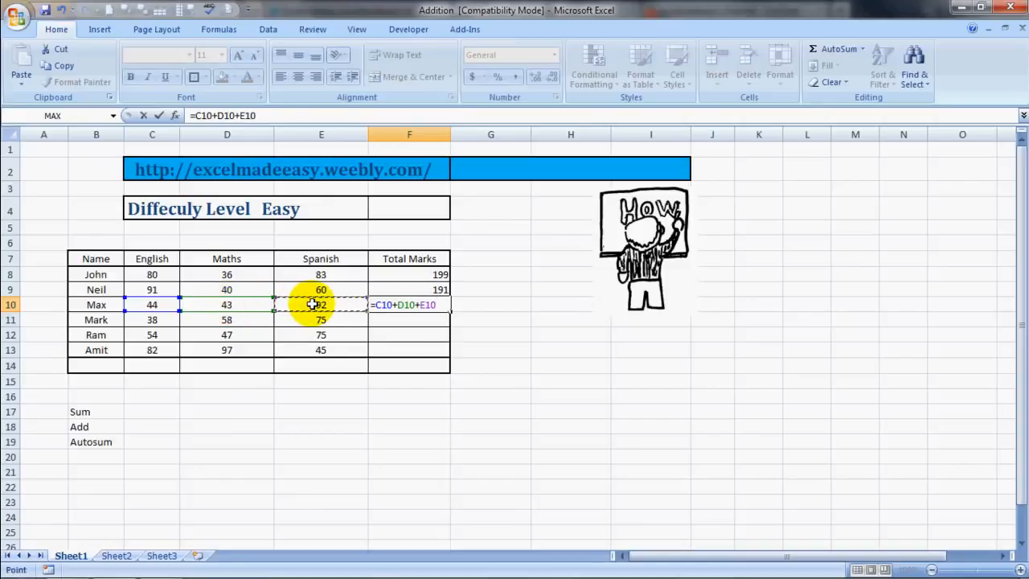
pyautogui.press('Return')
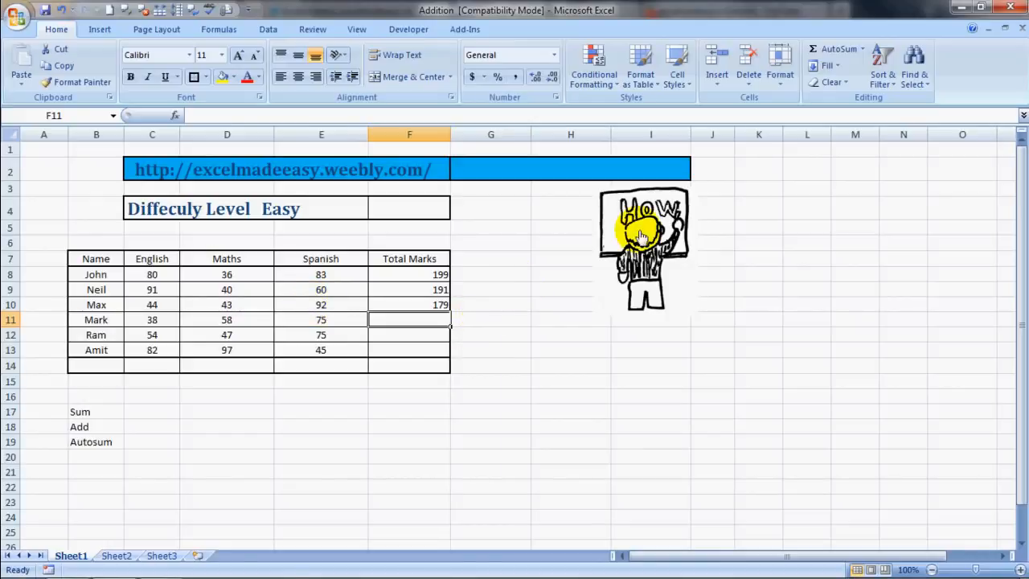
# Total the fourth student's marks in cell F11 using AutoSum with the range C11:E11.
pyautogui.click(826, 54)
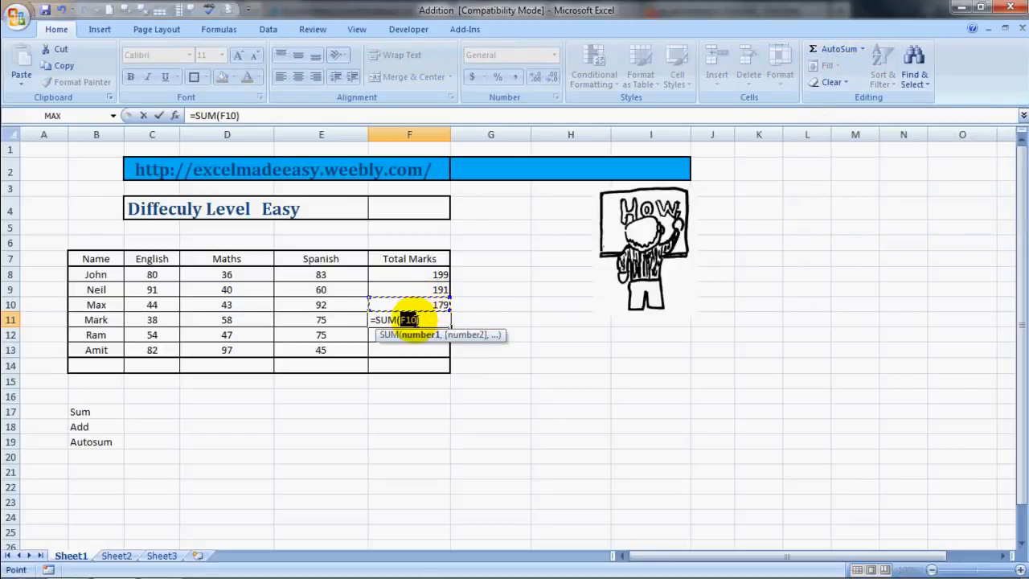
pyautogui.click(349, 323)
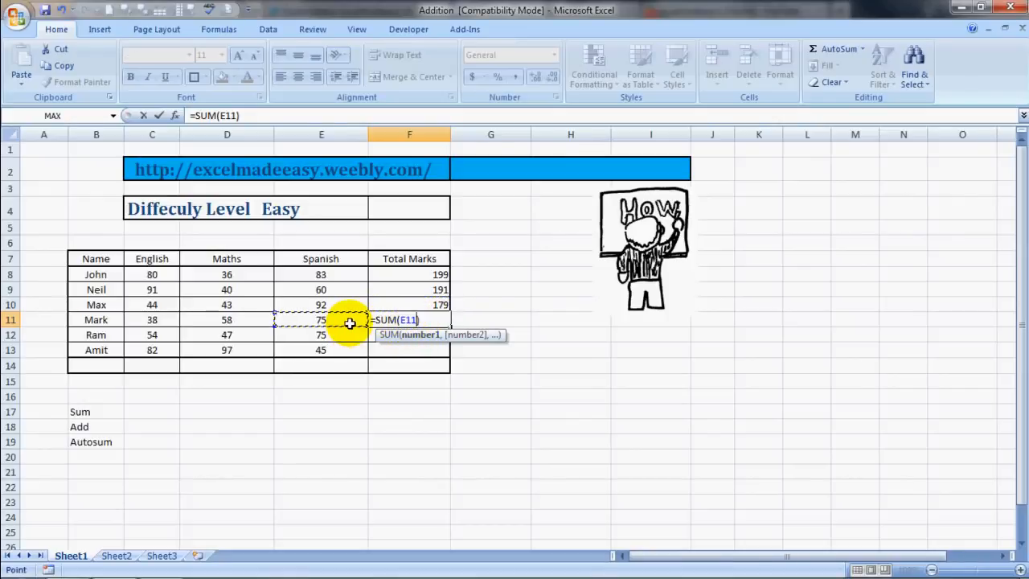
pyautogui.hotkey('shift', 'Left')
pyautogui.hotkey('shift', 'Left')
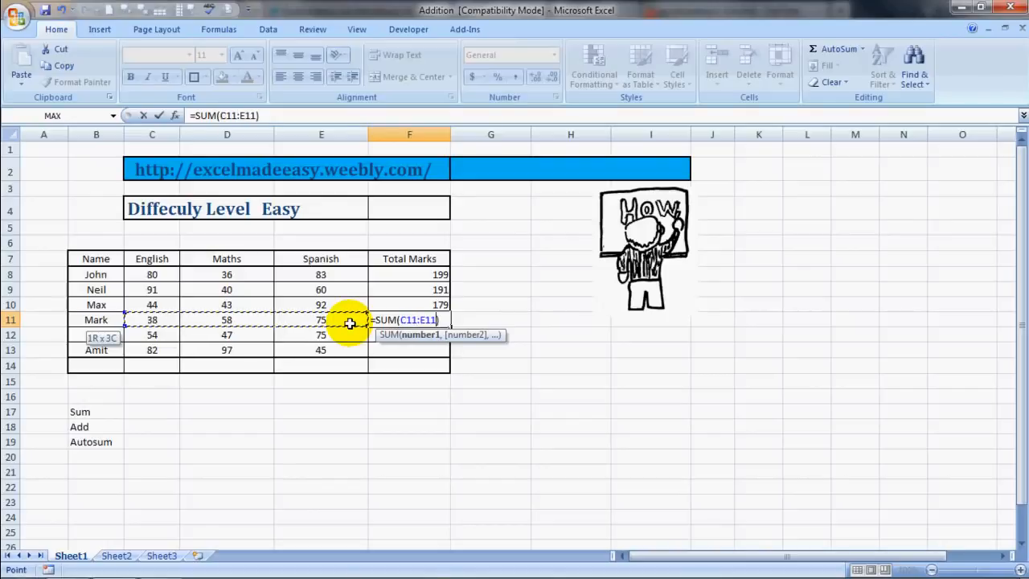
pyautogui.press('Return')
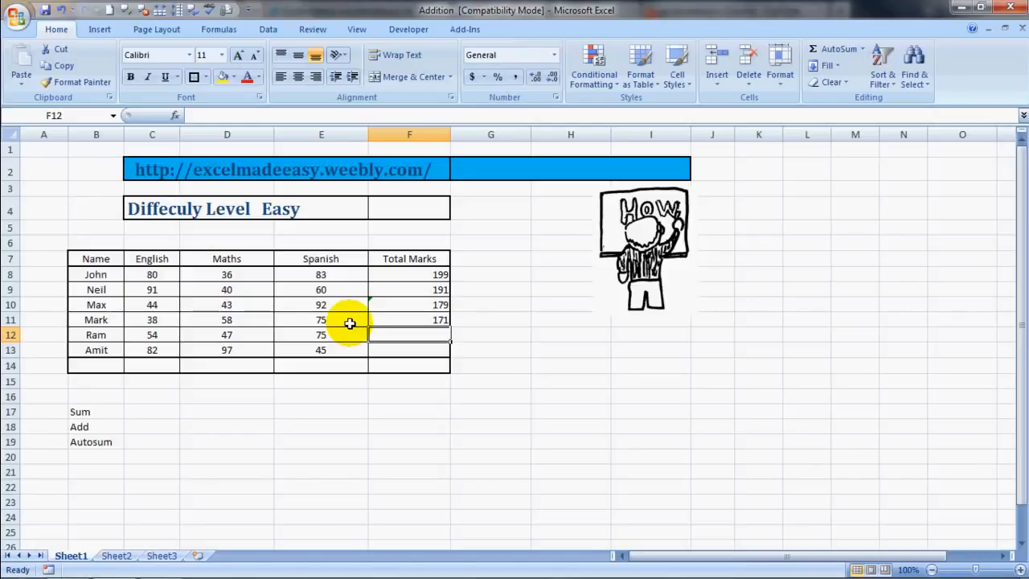
# Select the marks in C12:E12 to read their sum, and enter 176 as the total in cell F12.
pyautogui.press('Left')
pyautogui.hotkey('shift', 'Left')
pyautogui.hotkey('shift', 'Left')
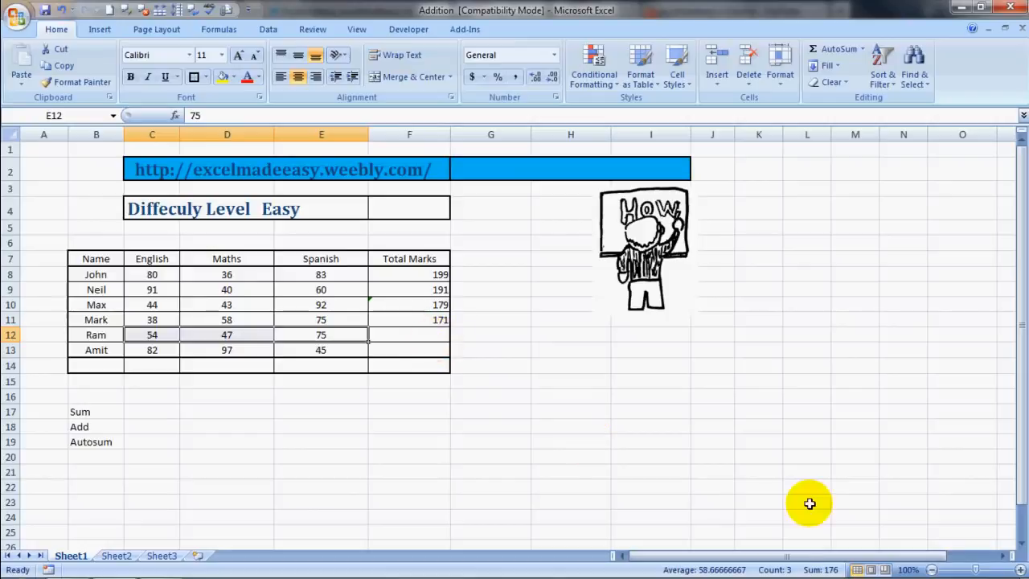
pyautogui.click(422, 337)
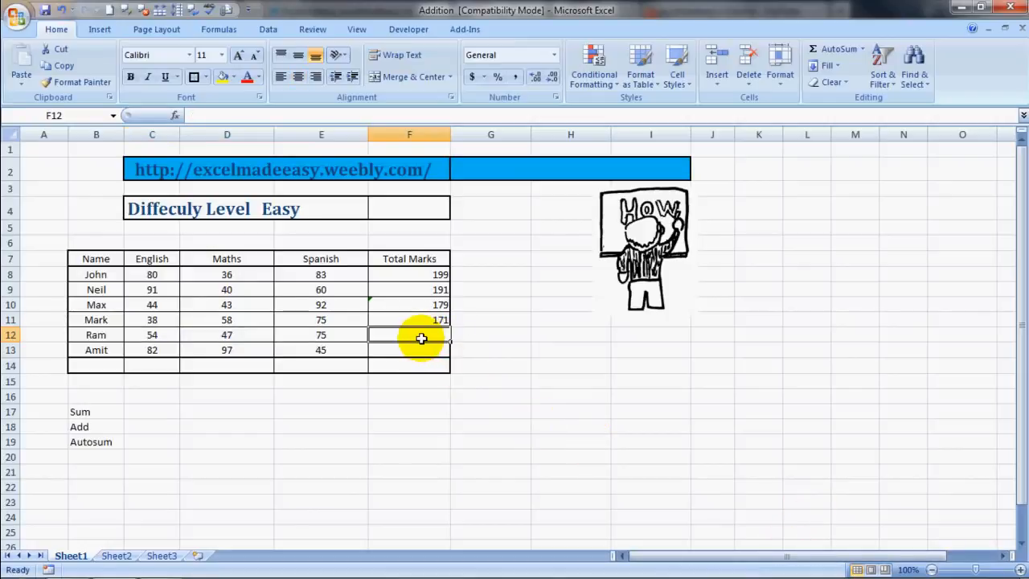
pyautogui.write('176')
pyautogui.press('Tab')
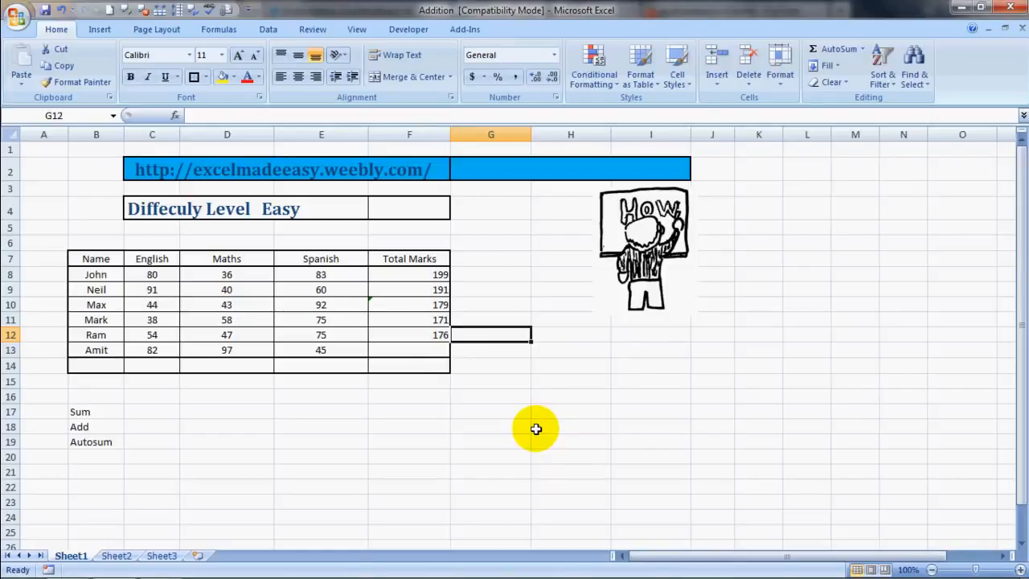
# Start a SUM formula in cell F13 by searching for "sum" with Insert Function and choosing SUM.
pyautogui.press('Down')
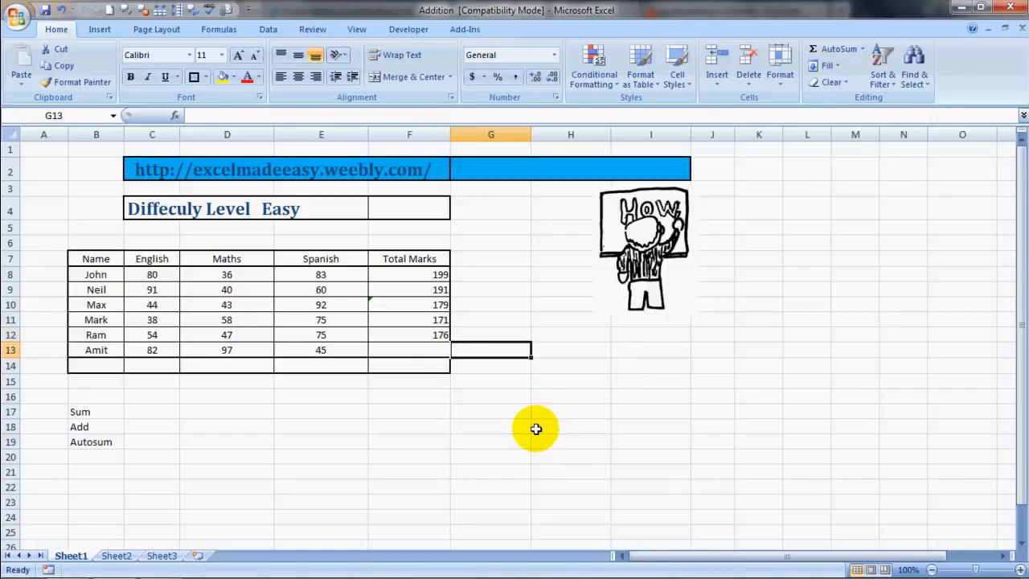
pyautogui.press('Left')
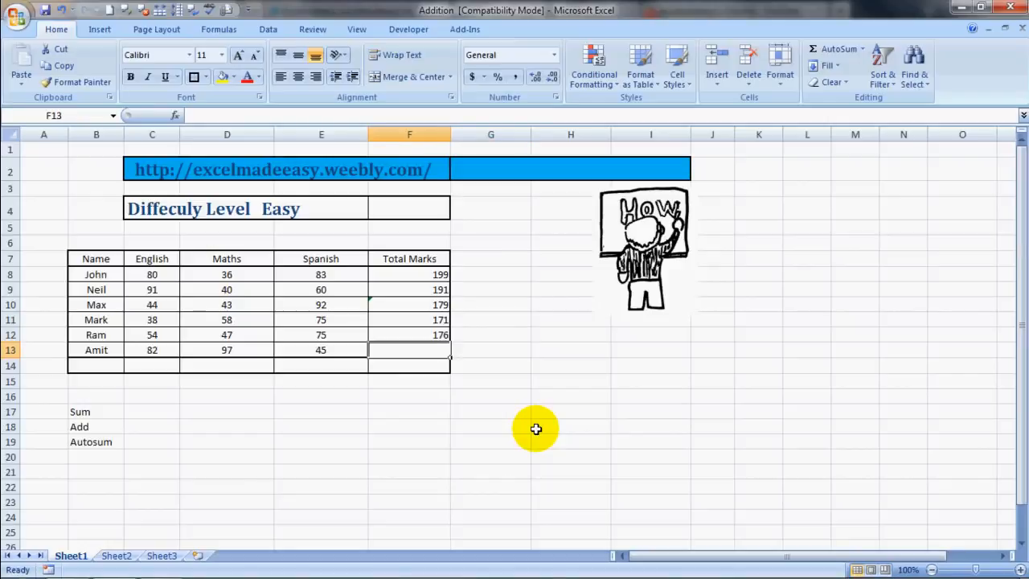
pyautogui.click(220, 30)
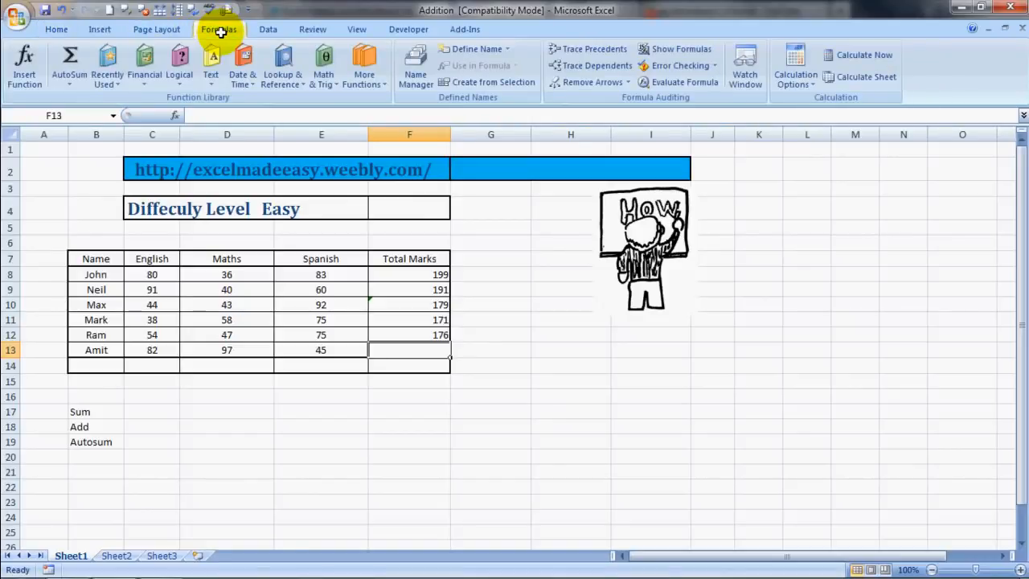
pyautogui.click(38, 72)
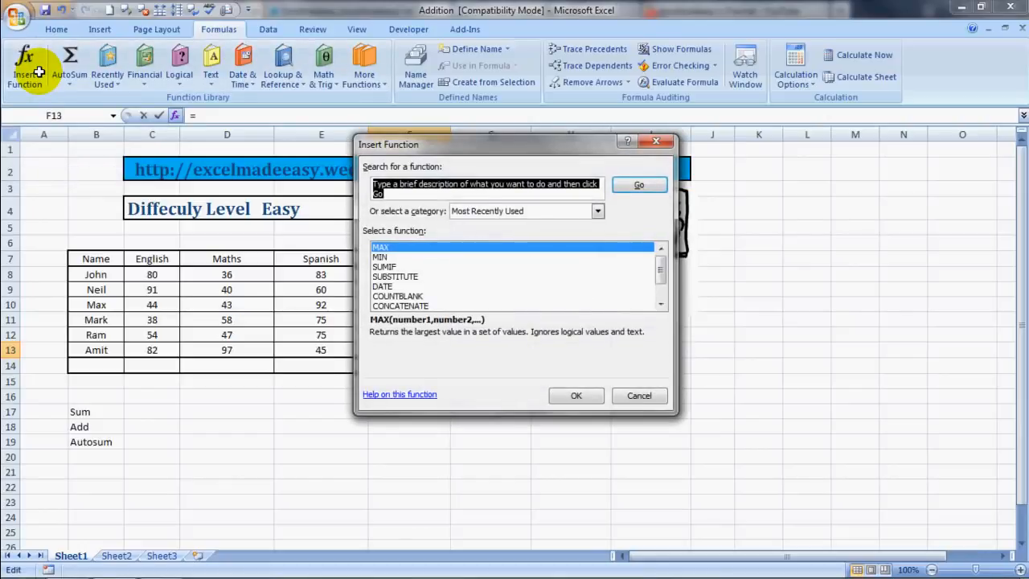
pyautogui.write('sum')
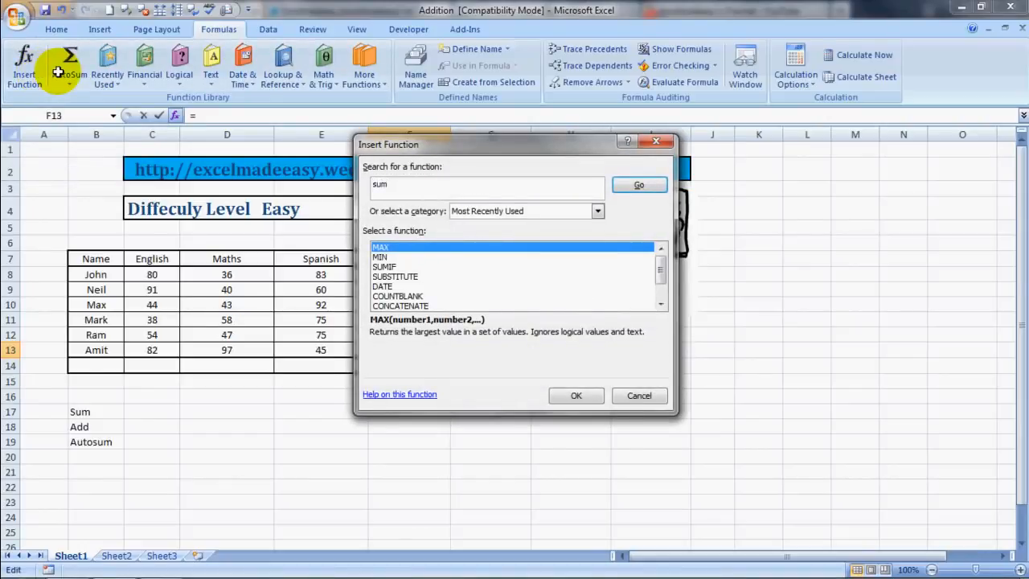
pyautogui.click(637, 184)
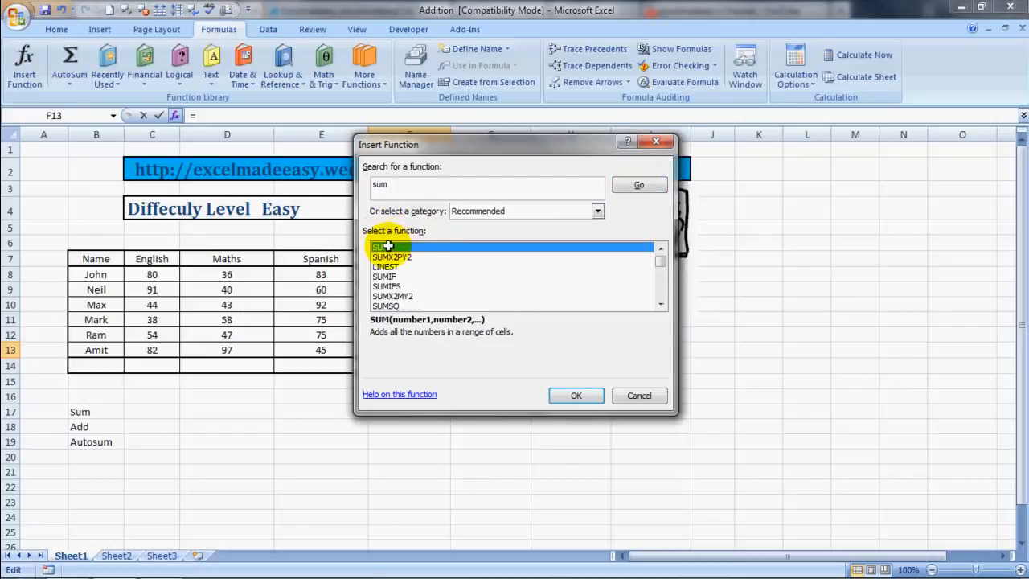
pyautogui.click(577, 394)
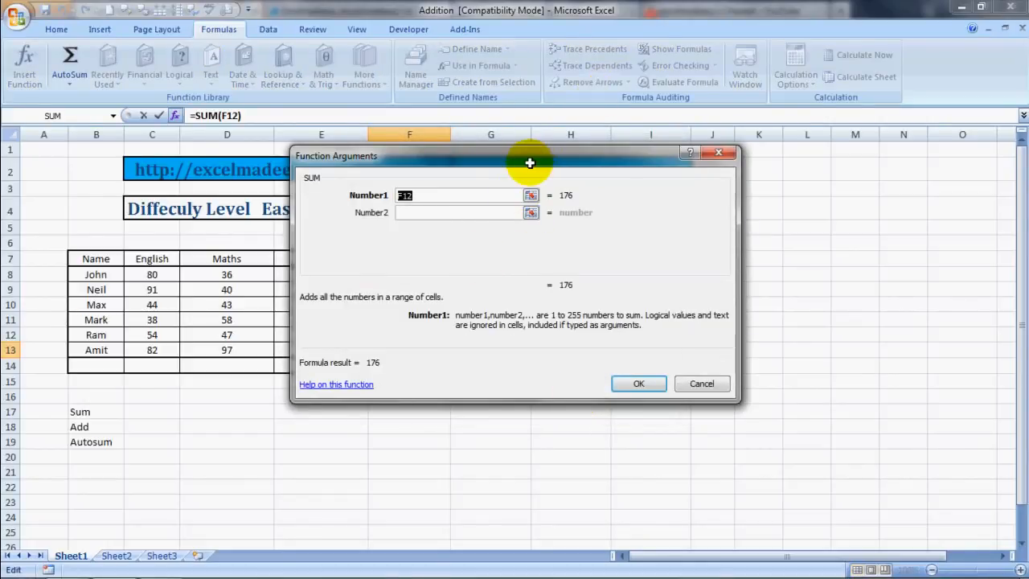
# Set the SUM arguments to C13, D13 and E13 to total the sixth student's marks in cell F13.
pyautogui.moveTo(544, 153); pyautogui.dragTo(760, 188)
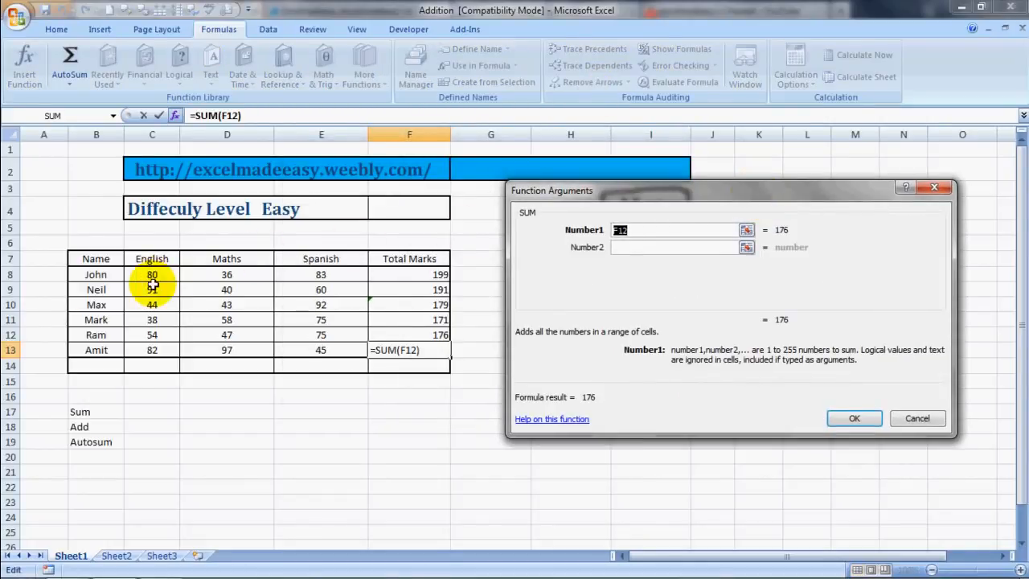
pyautogui.click(152, 350)
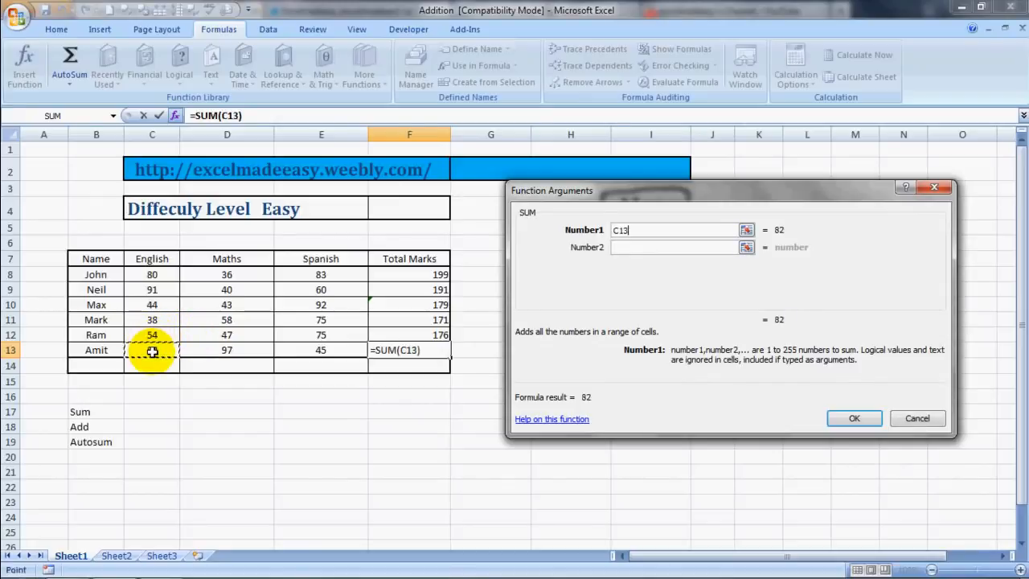
pyautogui.click(632, 250)
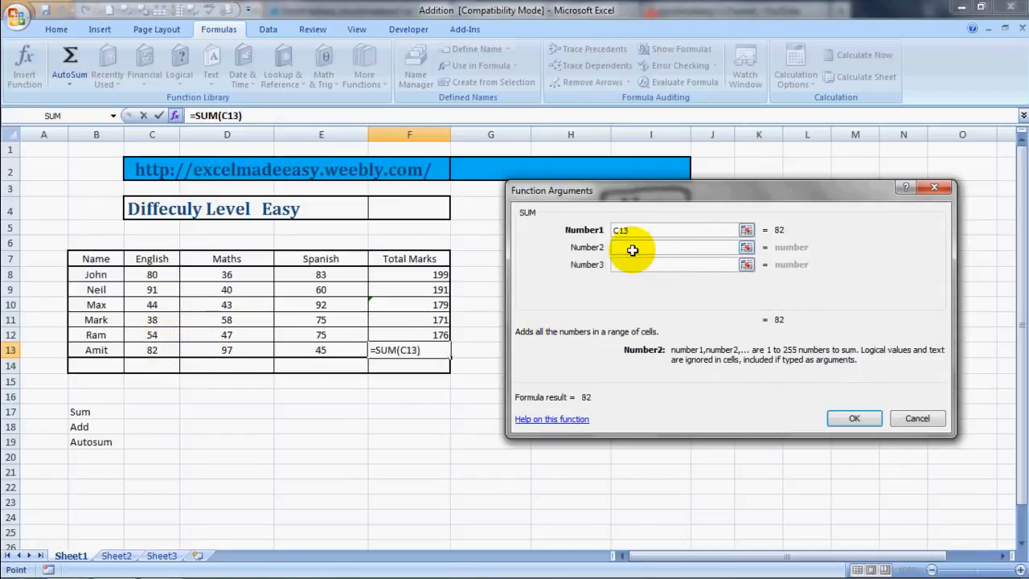
pyautogui.click(227, 349)
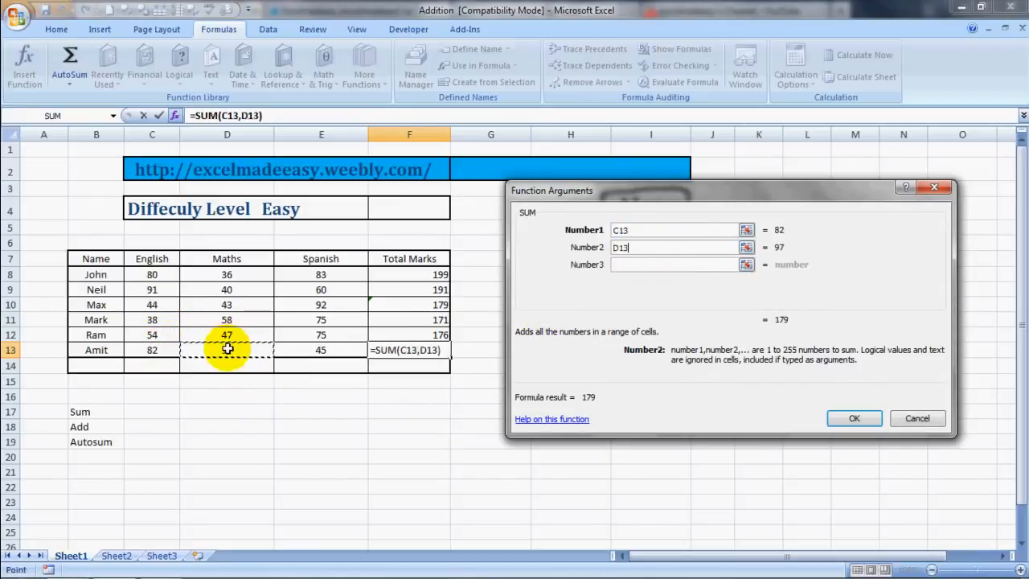
pyautogui.click(622, 264)
pyautogui.click(325, 353)
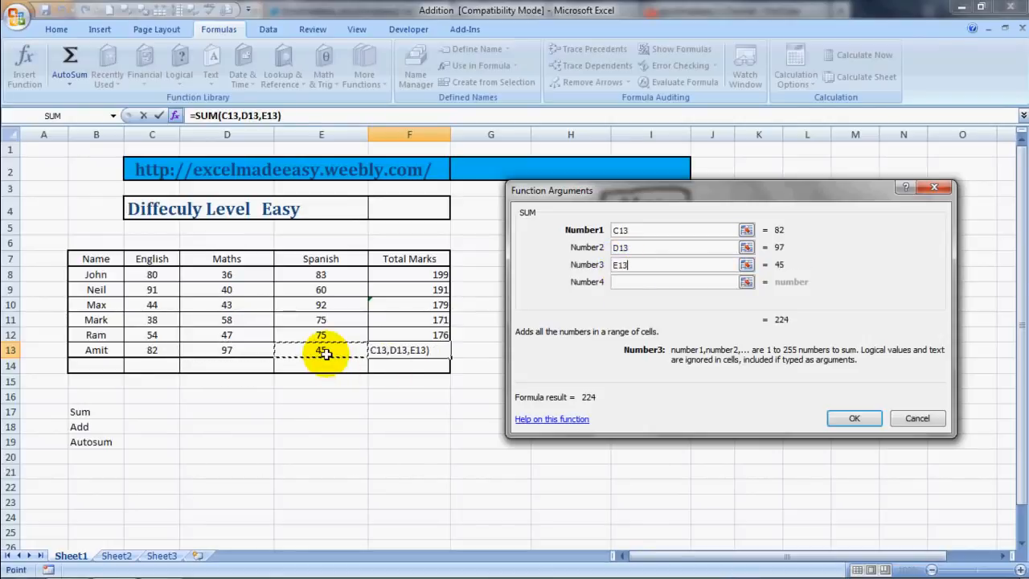
pyautogui.click(848, 417)
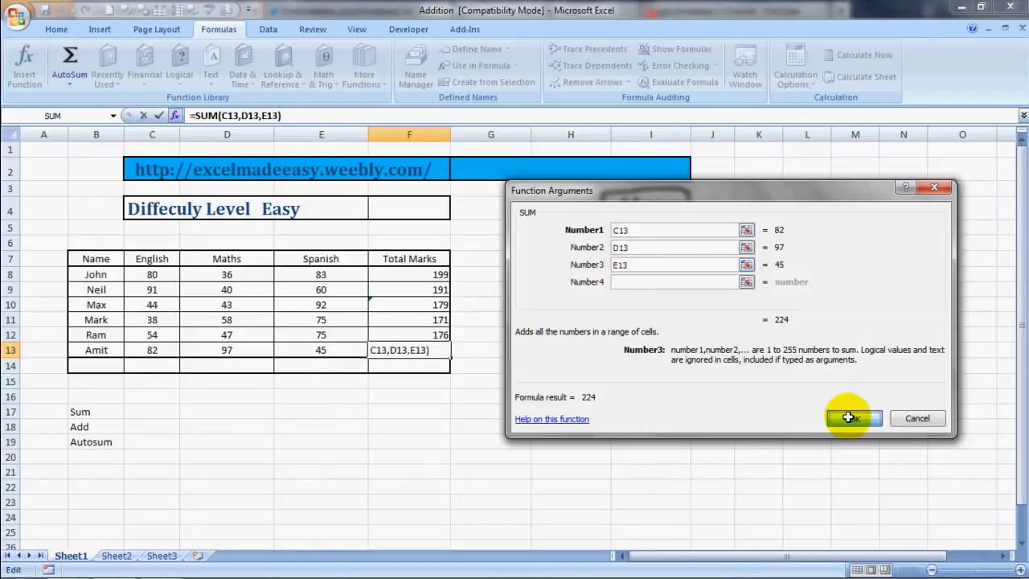
pyautogui.click(621, 442)
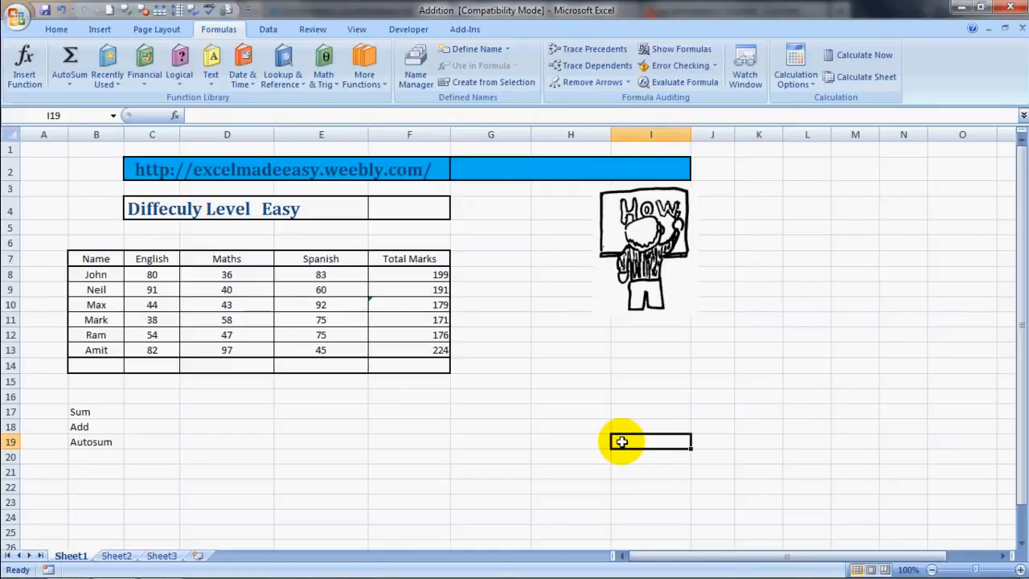
pyautogui.press('Left')
pyautogui.press('Left')
pyautogui.press('Left')
pyautogui.press('Left')
pyautogui.press('Left')
pyautogui.press('Up')
pyautogui.press('Up')
pyautogui.press('Up')
pyautogui.press('Up')
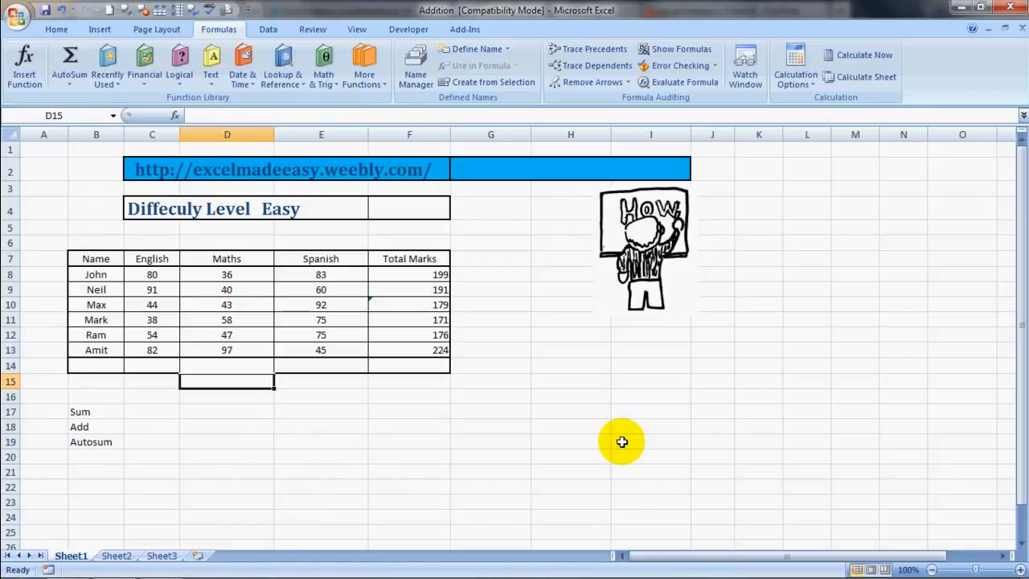
# Use AutoSum to total the Total Marks column in cell F14 and the Spanish marks in cell E14.
pyautogui.click(418, 365)
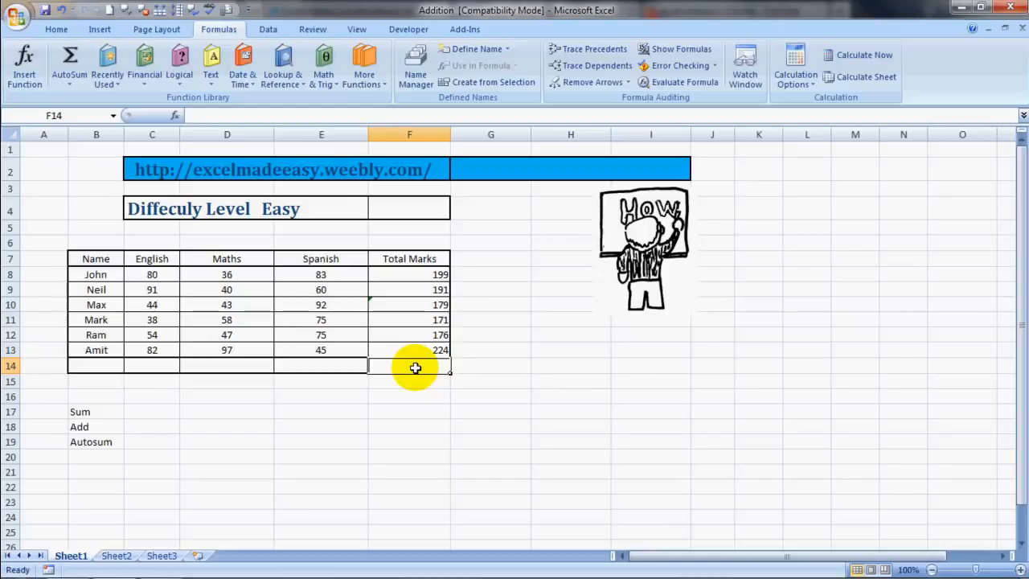
pyautogui.hotkey('alt', '=')
pyautogui.press('Return')
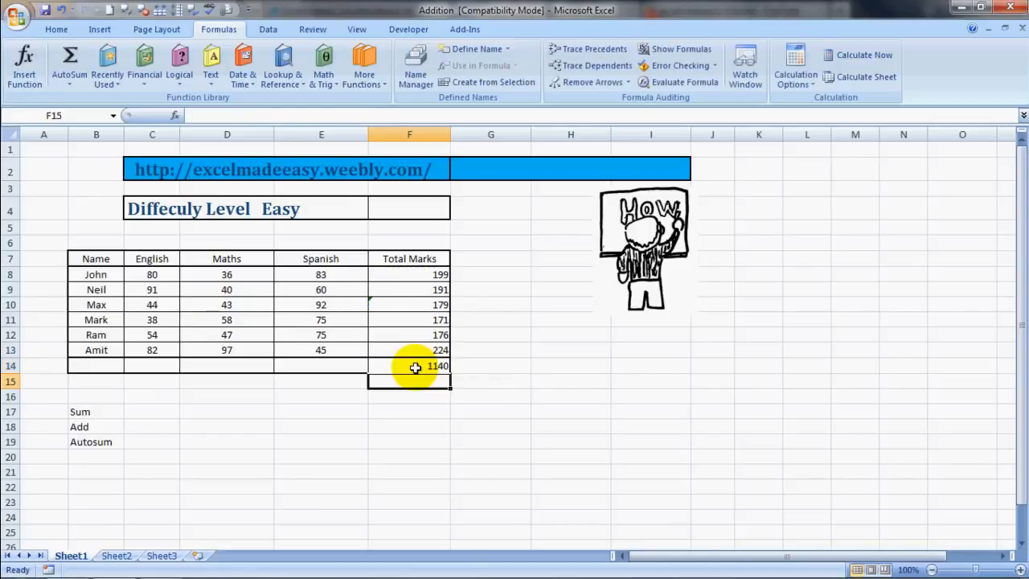
pyautogui.click(328, 366)
pyautogui.hotkey('alt', '=')
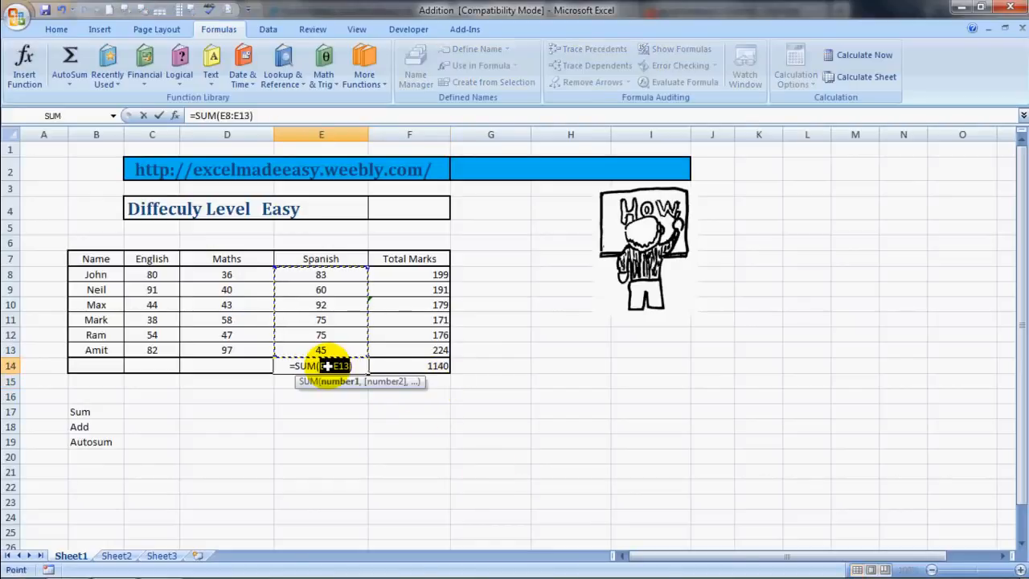
pyautogui.press('Return')
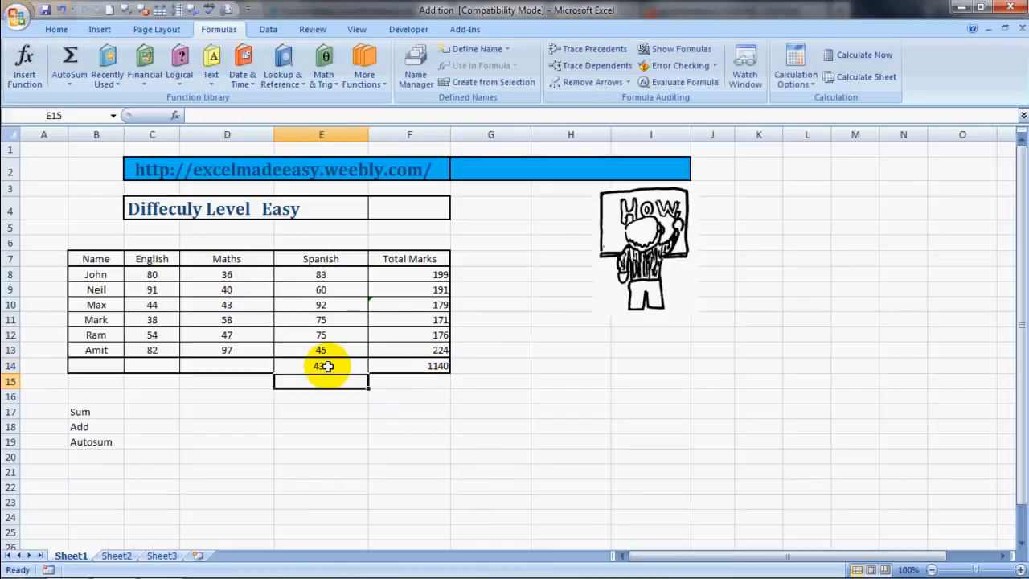
# Use AutoSum to total the Maths marks in cell D14 and the English marks in cell C14.
pyautogui.click(252, 365)
pyautogui.hotkey('alt', '=')
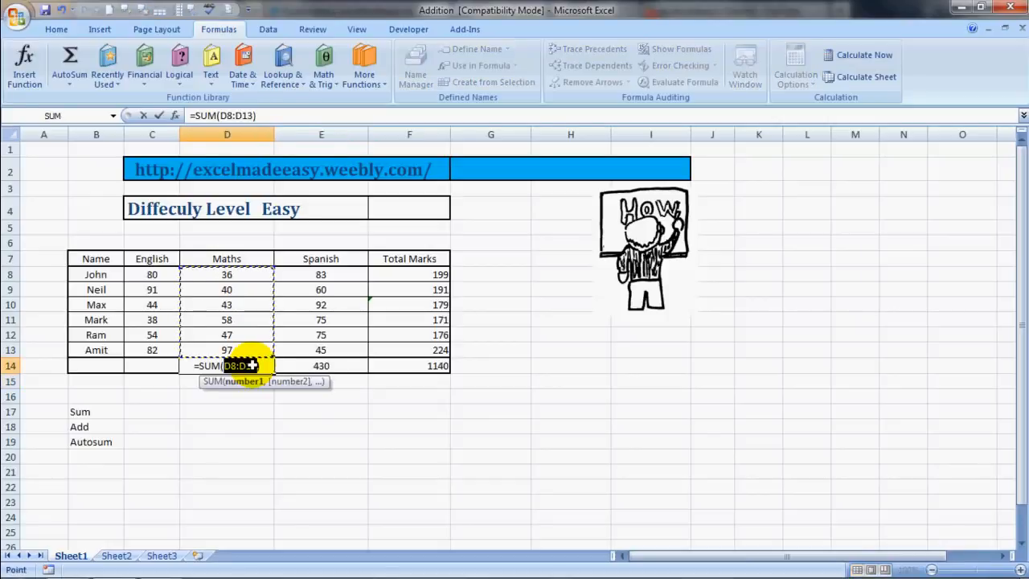
pyautogui.press('Return')
pyautogui.press('Left')
pyautogui.press('Up')
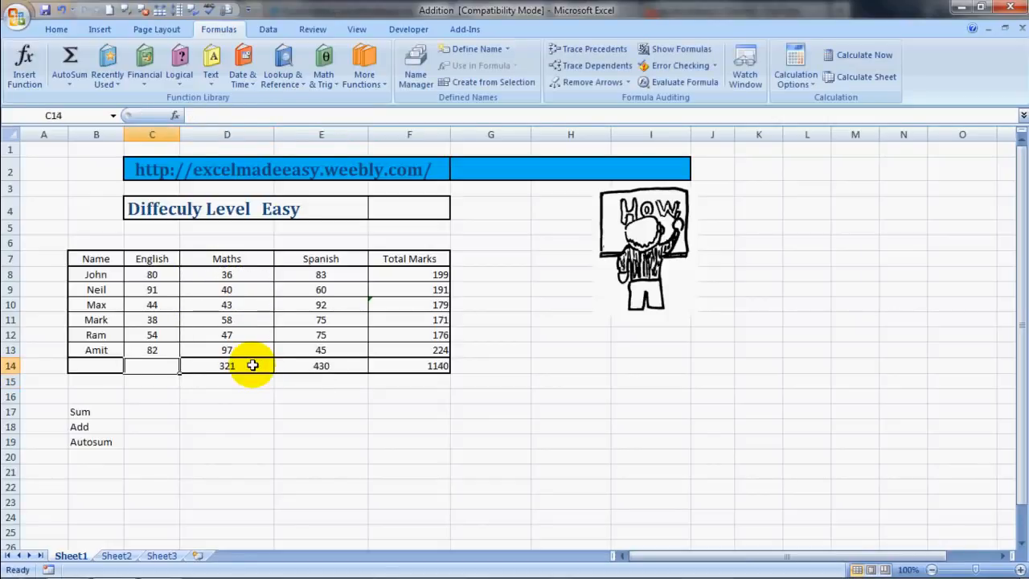
pyautogui.hotkey('alt', '=')
pyautogui.press('Return')
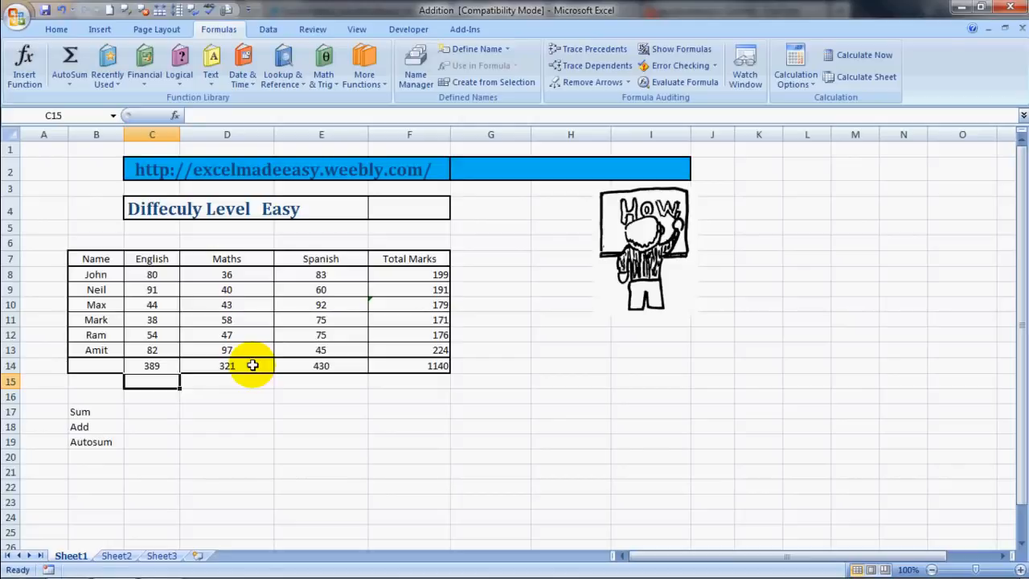
# Switch to Firefox and look through the Excel Made Easy home page and its Twitter, Facebook and YouTube pages.
pyautogui.hotkey('alt', 'Tab')
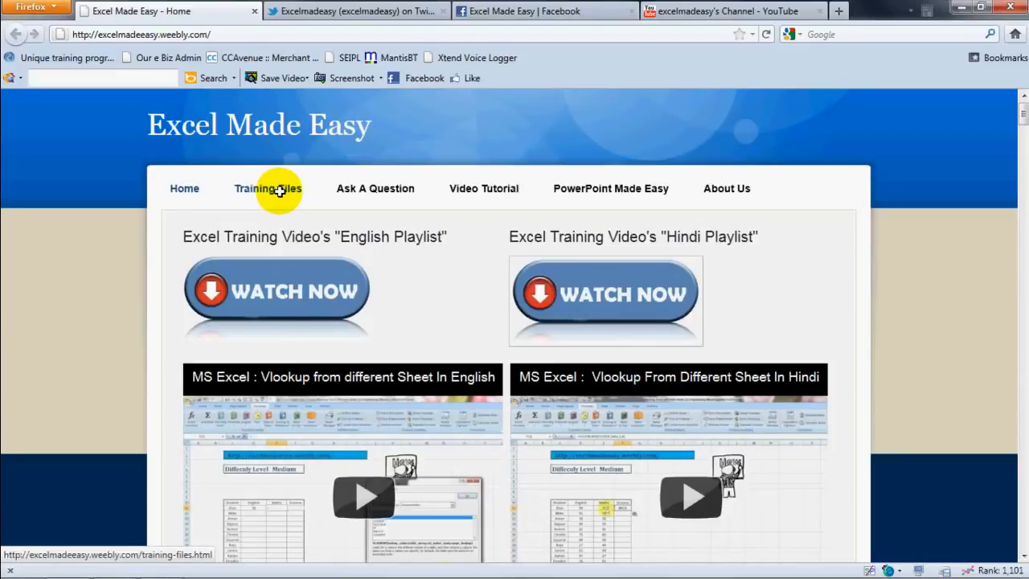
pyautogui.moveTo(1024, 110); pyautogui.dragTo(1022, 133)
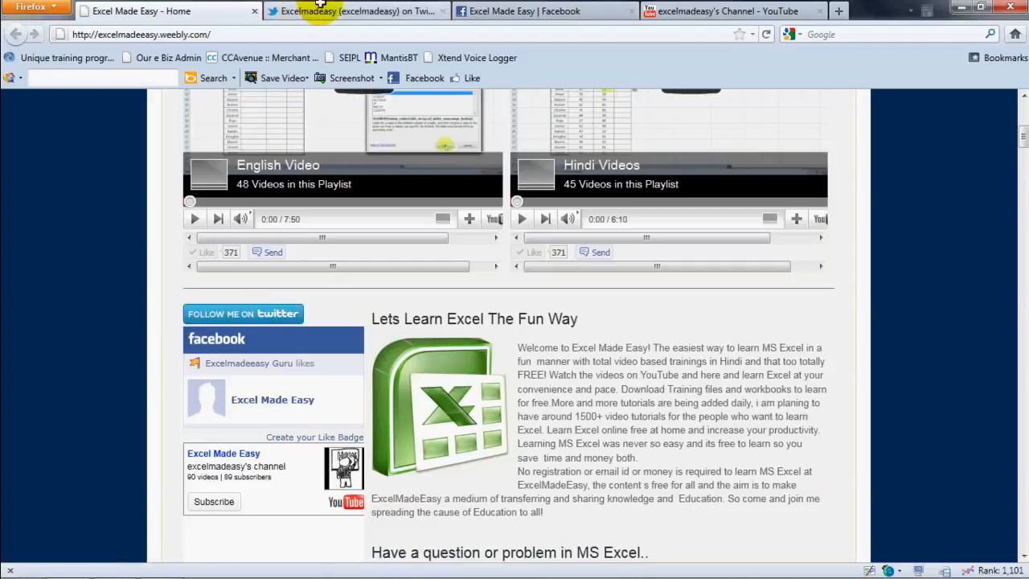
pyautogui.click(345, 10)
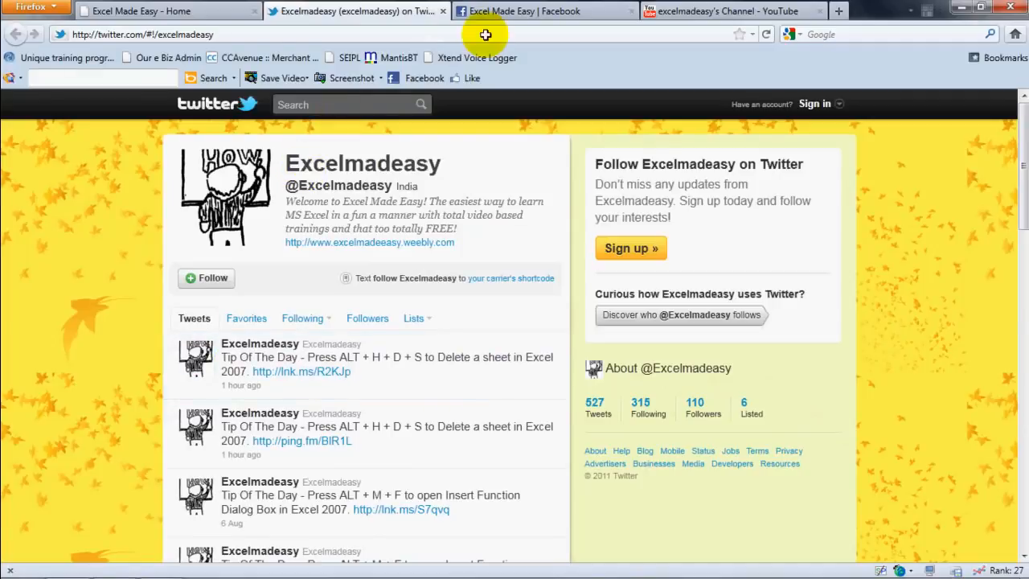
pyautogui.click(226, 17)
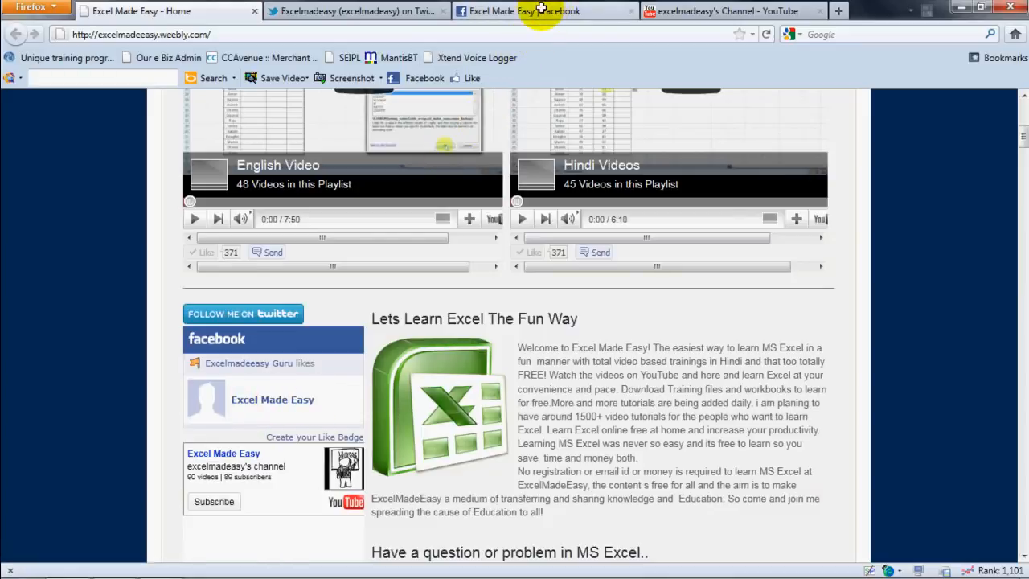
pyautogui.click(541, 10)
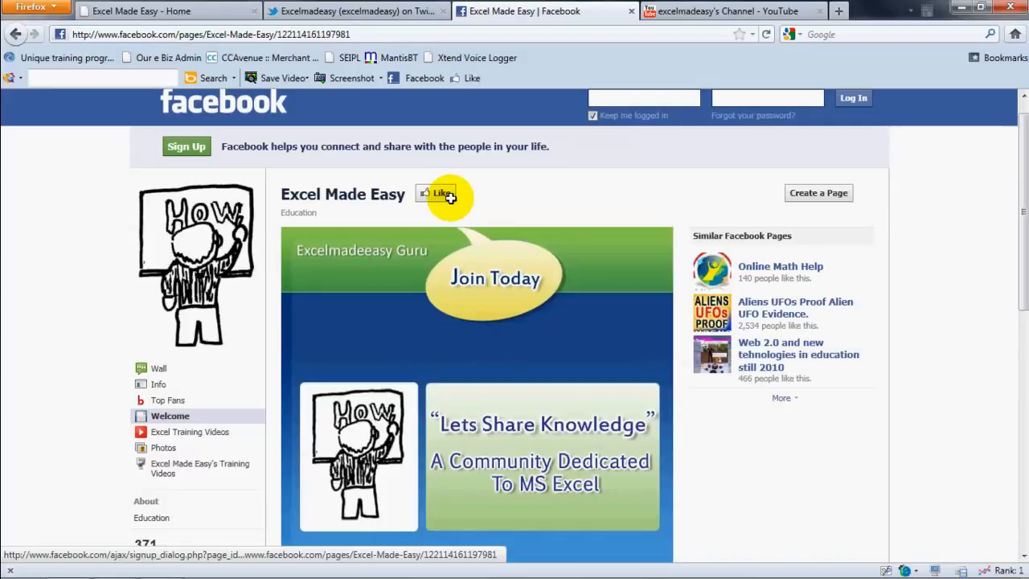
pyautogui.click(713, 10)
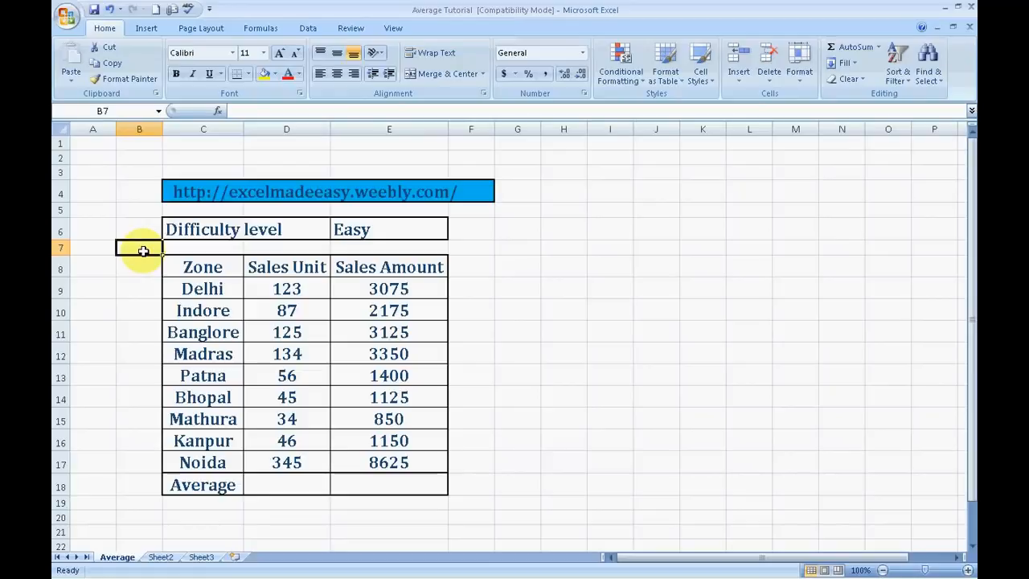
# In the Average Tutorial workbook in Excel, look over the table's Zone, Sales Unit and Sales Amount columns.
pyautogui.press('Right')
pyautogui.press('Right')
pyautogui.press('Right')
pyautogui.press('Down')
pyautogui.press('Left')
pyautogui.press('Down')
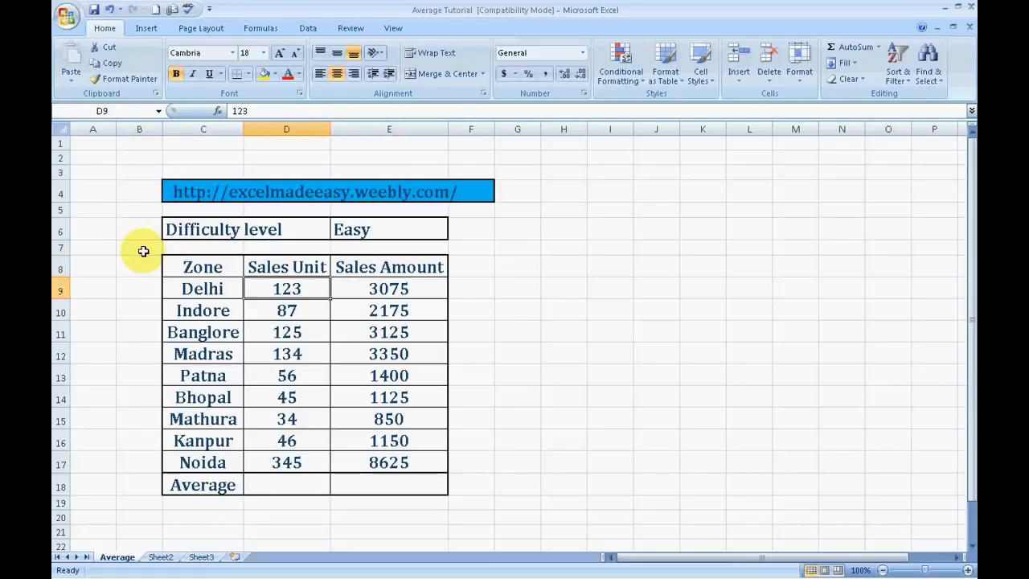
pyautogui.press('Left')
pyautogui.press('Up')
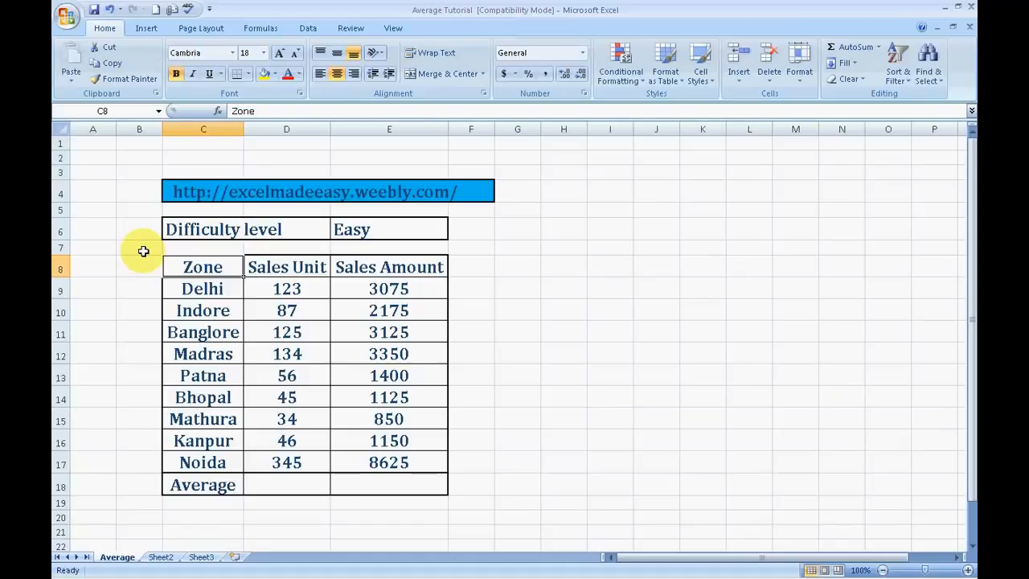
# Go through the zone names in cells C9 to C17, from Delhi down to Noida.
pyautogui.press('Down')
pyautogui.press('Down')
pyautogui.press('Up')
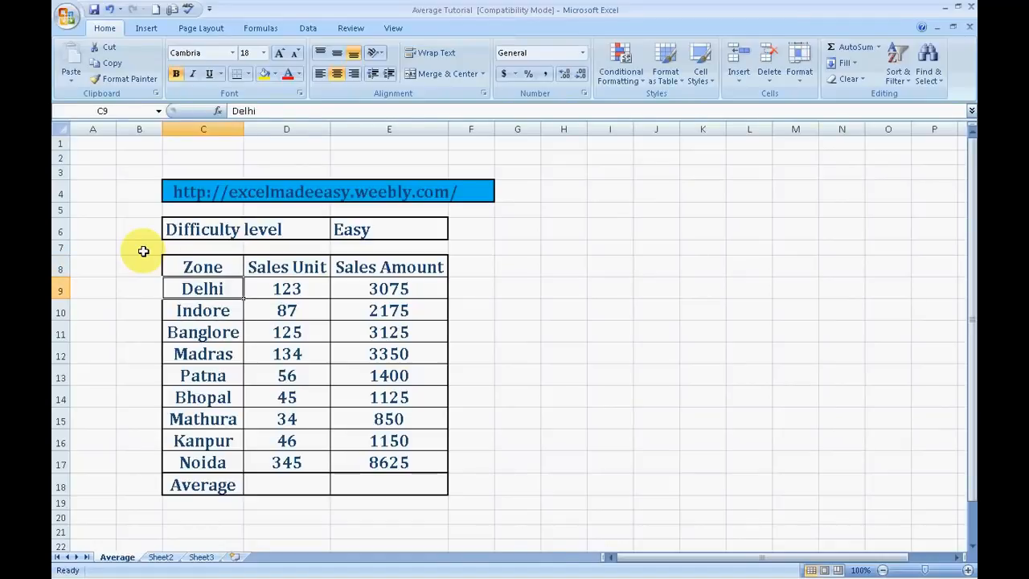
pyautogui.press('Down')
pyautogui.press('Down')
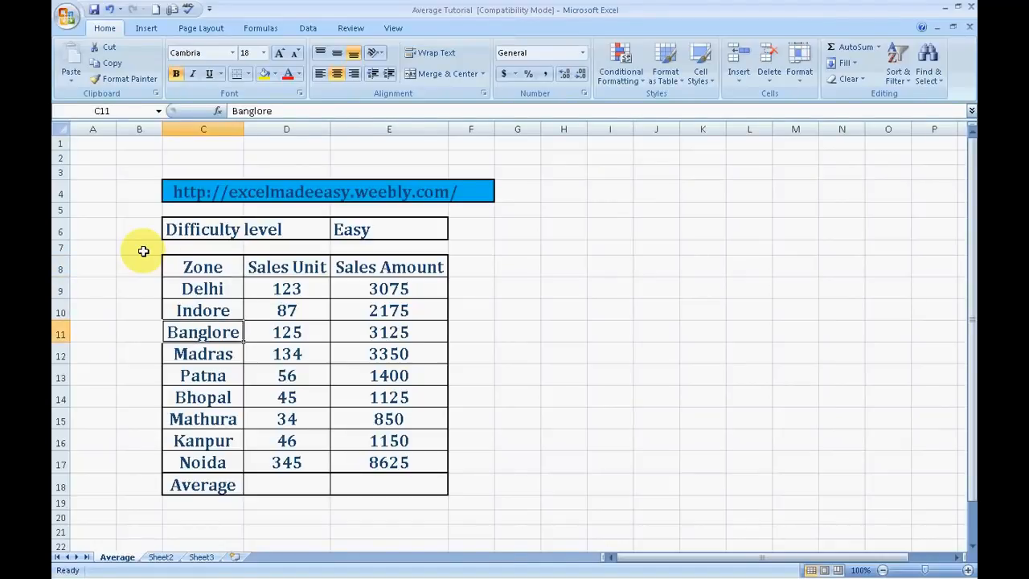
pyautogui.press('Down')
pyautogui.press('Down')
pyautogui.press('Down')
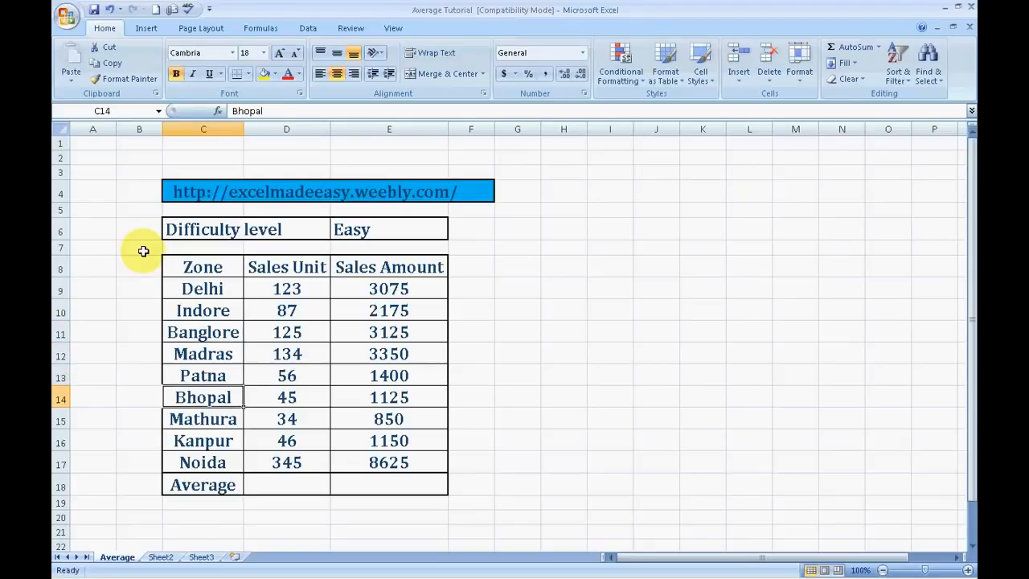
pyautogui.press('Down')
pyautogui.press('Down')
pyautogui.press('Down')
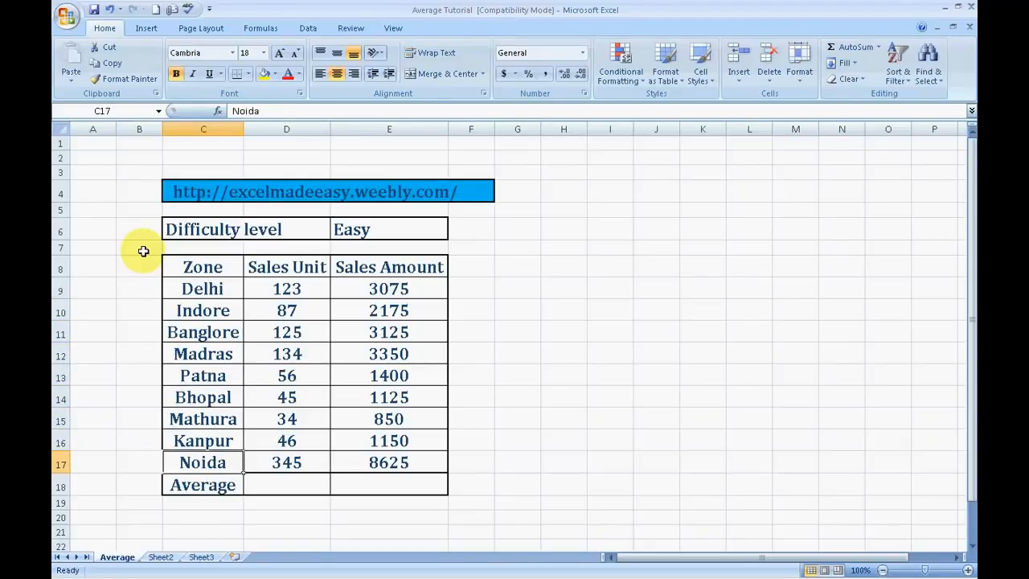
# Return to the table's header row and select the first Sales Unit figure in cell D9.
pyautogui.press('Up')
pyautogui.press('Up')
pyautogui.press('Up')
pyautogui.press('Up')
pyautogui.press('Up')
pyautogui.press('Up')
pyautogui.press('Up')
pyautogui.press('Up')
pyautogui.press('Up')
pyautogui.press('Right')
pyautogui.press('Down')
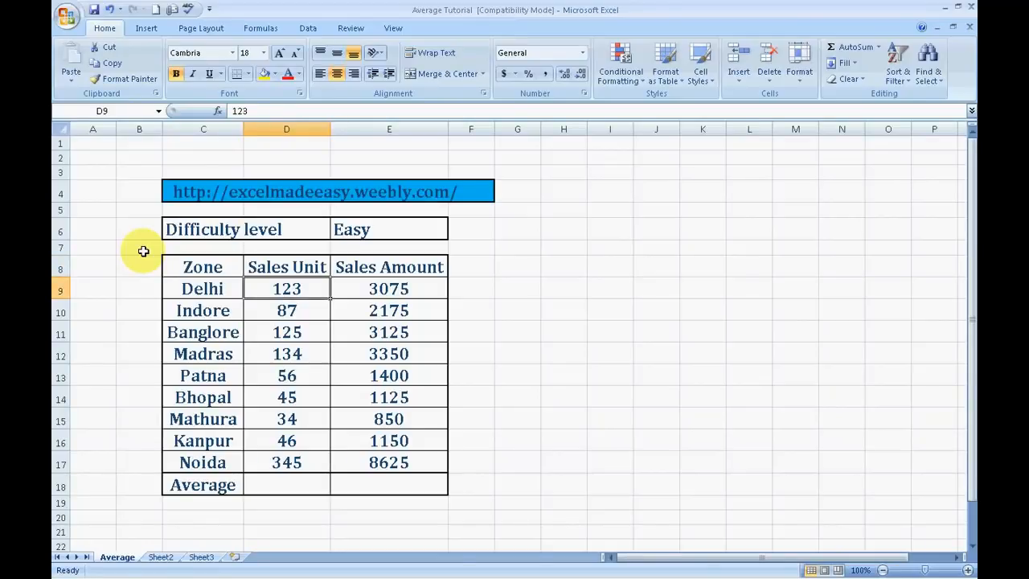
# Go through the Sales Unit figures from D9 to D13 and return to the column's header.
pyautogui.press('Down')
pyautogui.press('Down')
pyautogui.press('Down')
pyautogui.press('Down')
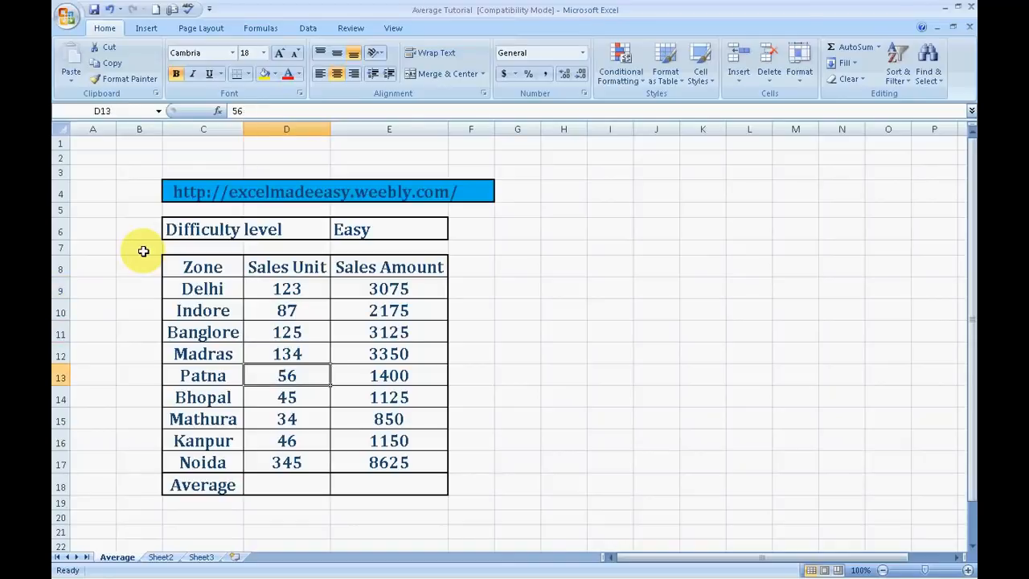
pyautogui.press('Up')
pyautogui.press('Up')
pyautogui.press('Up')
pyautogui.press('Up')
pyautogui.press('Up')
# Go through the Sales Amount figures in cells E9 to E17, from Delhi down to Noida.
pyautogui.press('Right')
pyautogui.press('Down')
pyautogui.press('Down')
pyautogui.press('Down')
pyautogui.press('Down')
pyautogui.press('Down')
pyautogui.press('Down')
pyautogui.press('Down')
pyautogui.press('Down')
pyautogui.press('Down')
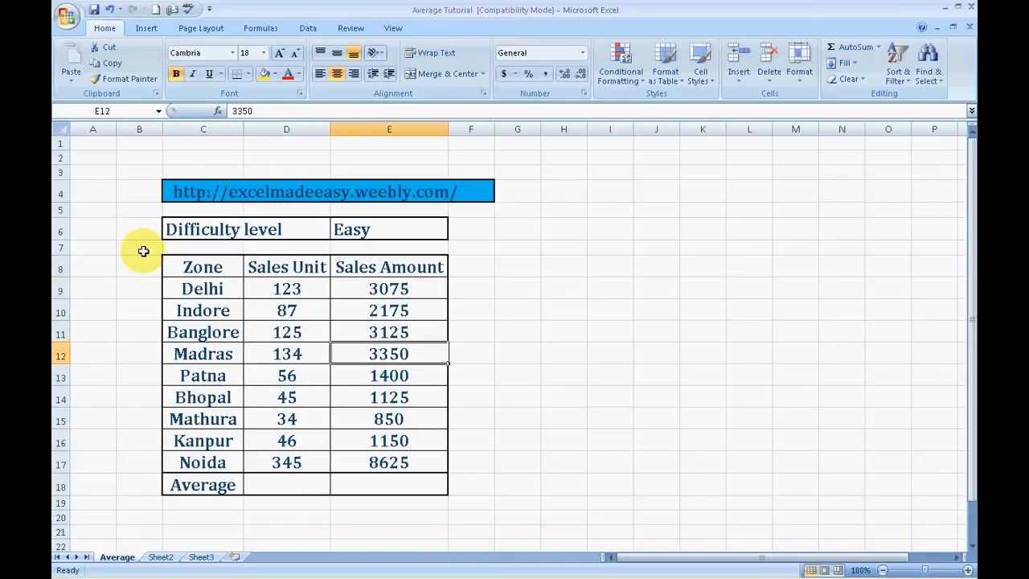
pyautogui.press('Left')
pyautogui.press('Right')
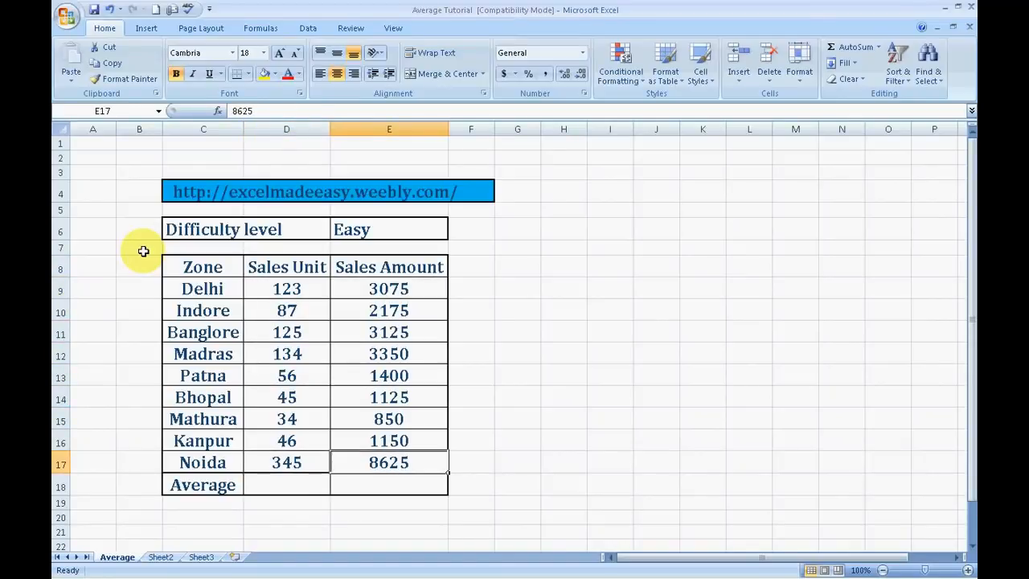
pyautogui.press('Up')
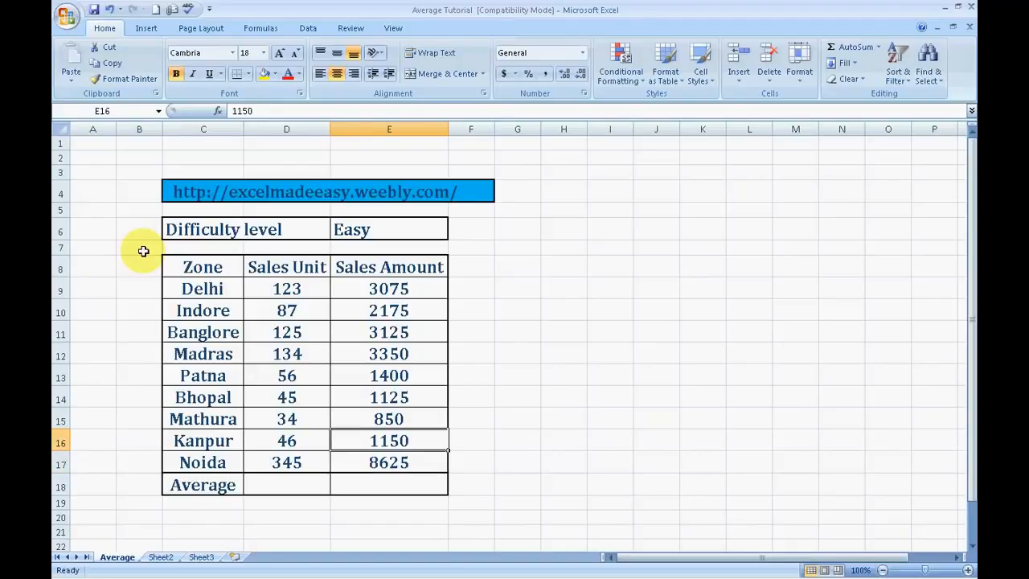
pyautogui.press('Up')
# Look over the Average row's empty cells D18 and E18 beneath Sales Unit and Sales Amount.
pyautogui.press('Left')
pyautogui.press('Left')
pyautogui.press('Down')
pyautogui.press('Down')
pyautogui.press('Right')
pyautogui.press('Down')
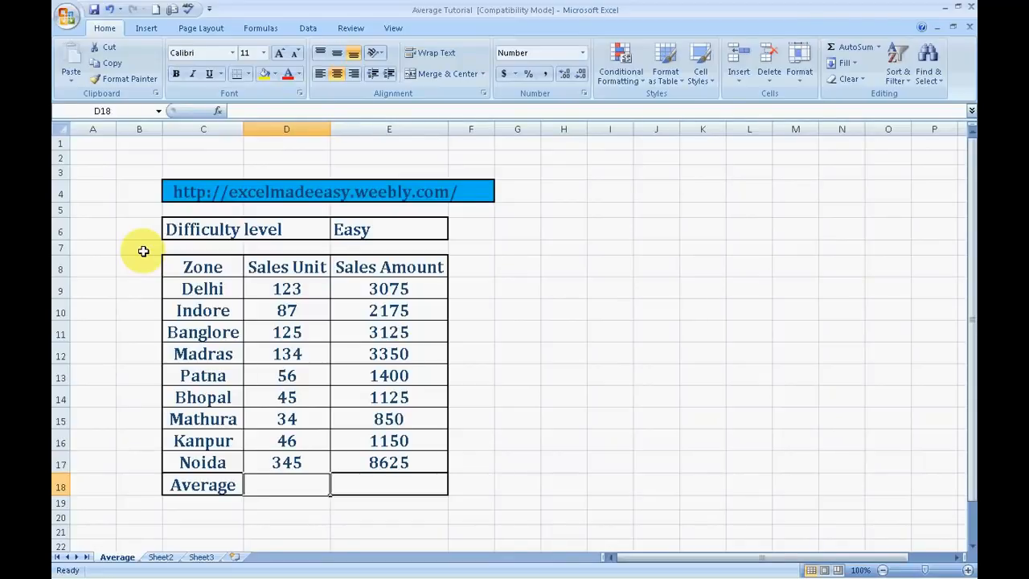
pyautogui.press('Right')
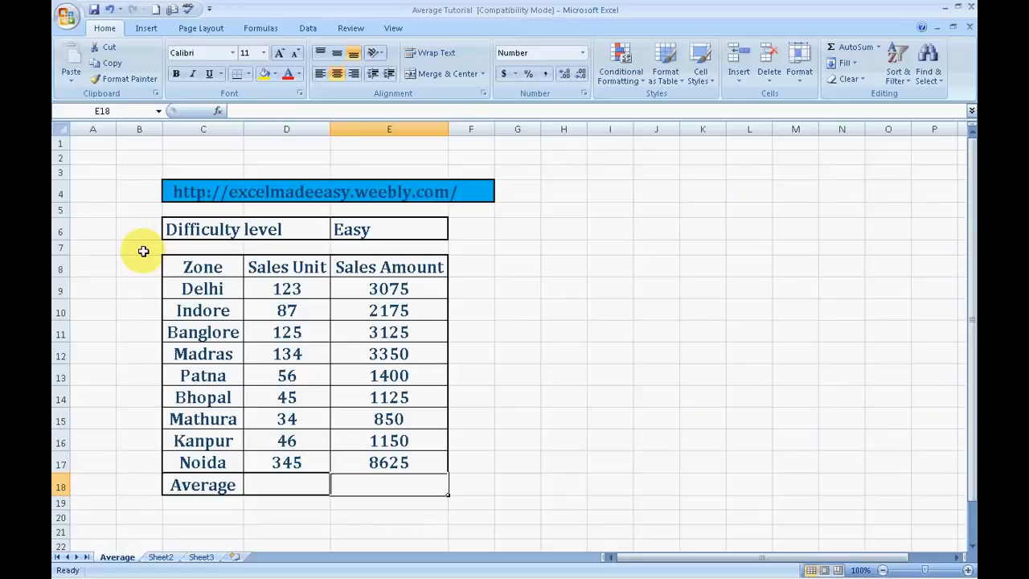
pyautogui.press('Left')
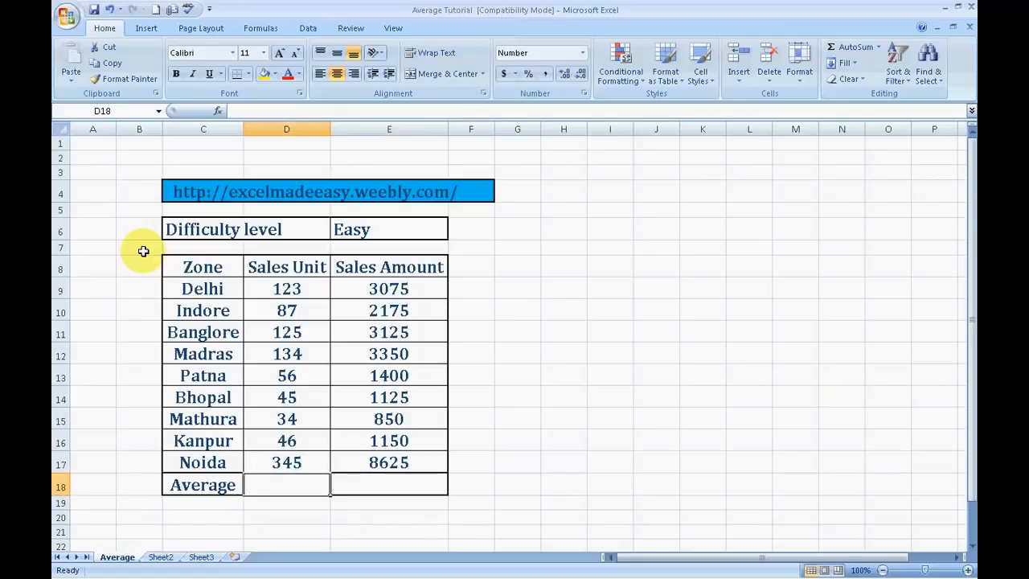
# Enter =AVERAGE(D9:D17) in cell D18 to average the Sales Unit column.
pyautogui.press('Right')
pyautogui.press('Left')
pyautogui.write('=')
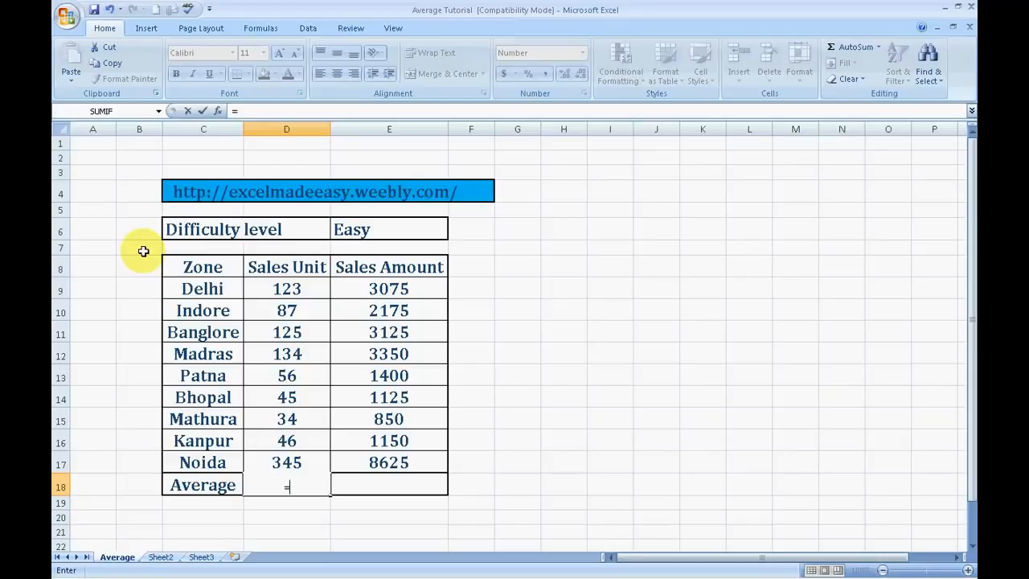
pyautogui.write('average')
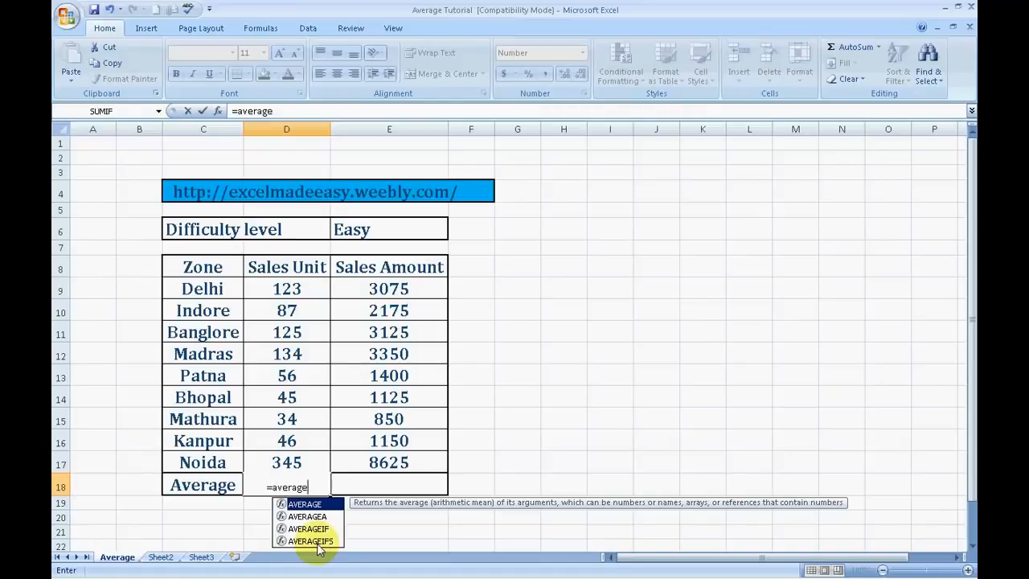
pyautogui.press('Tab')
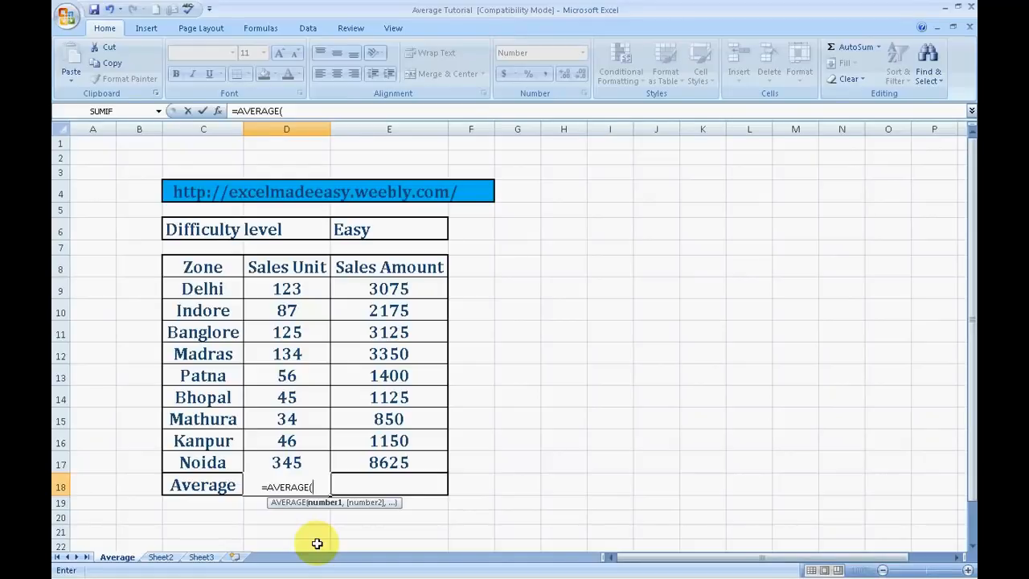
pyautogui.press('Up')
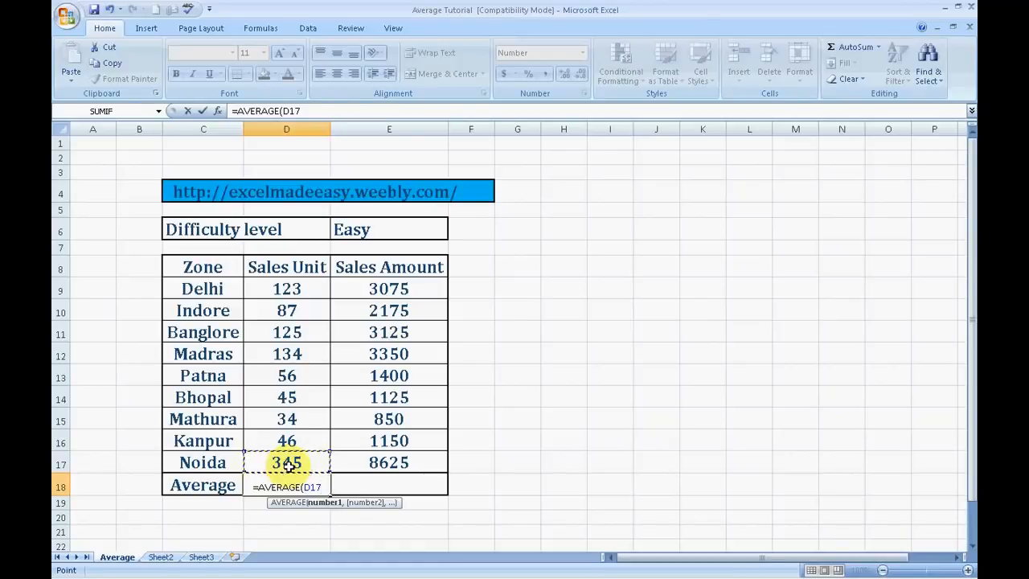
pyautogui.hotkey('shift', 'Up')
pyautogui.hotkey('shift', 'Up')
pyautogui.hotkey('shift', 'Up')
pyautogui.hotkey('shift', 'Up')
pyautogui.hotkey('shift', 'Up')
pyautogui.hotkey('shift', 'Up')
pyautogui.hotkey('shift', 'Up')
pyautogui.hotkey('shift', 'Up')
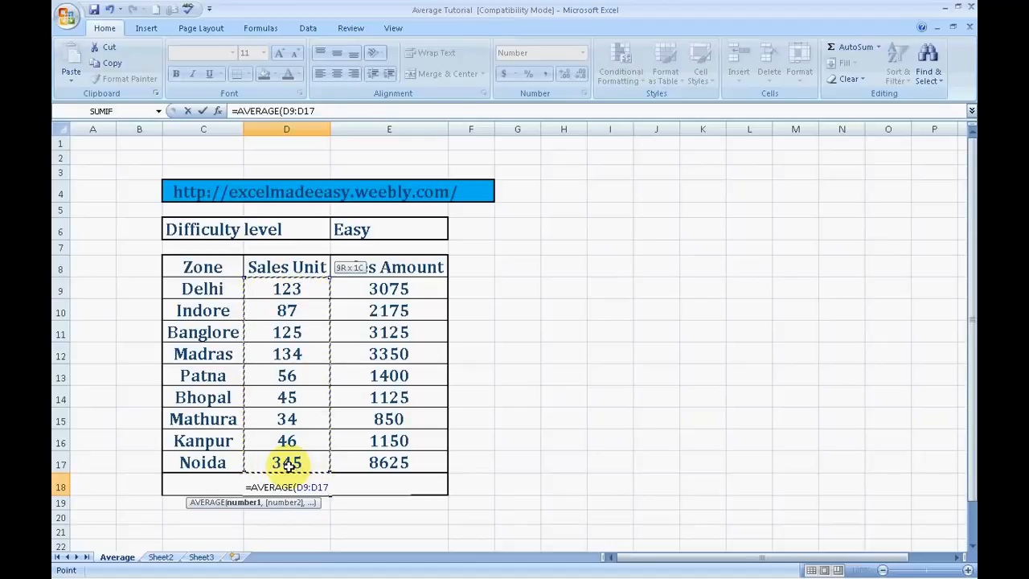
pyautogui.write(')')
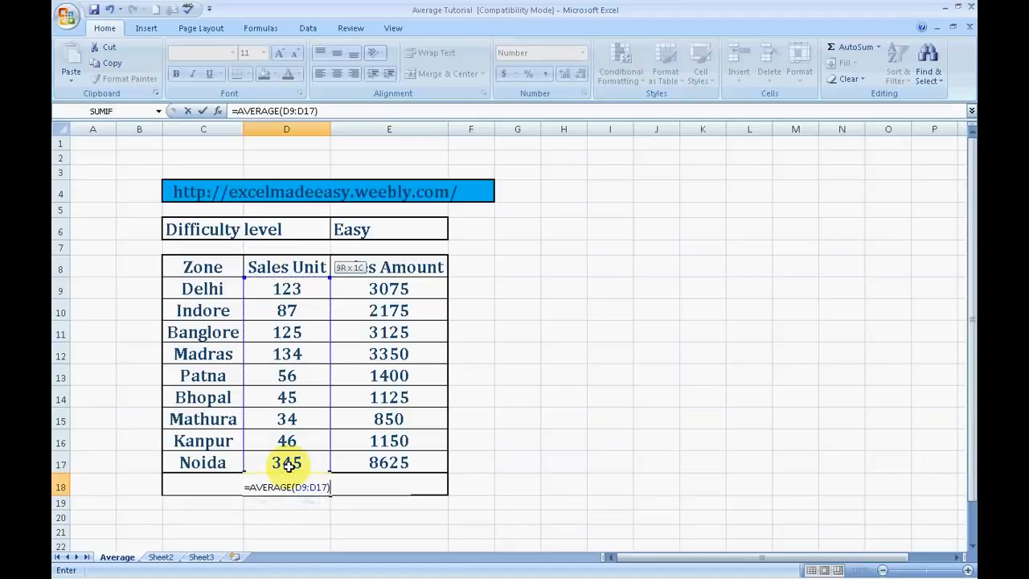
pyautogui.press('Return')
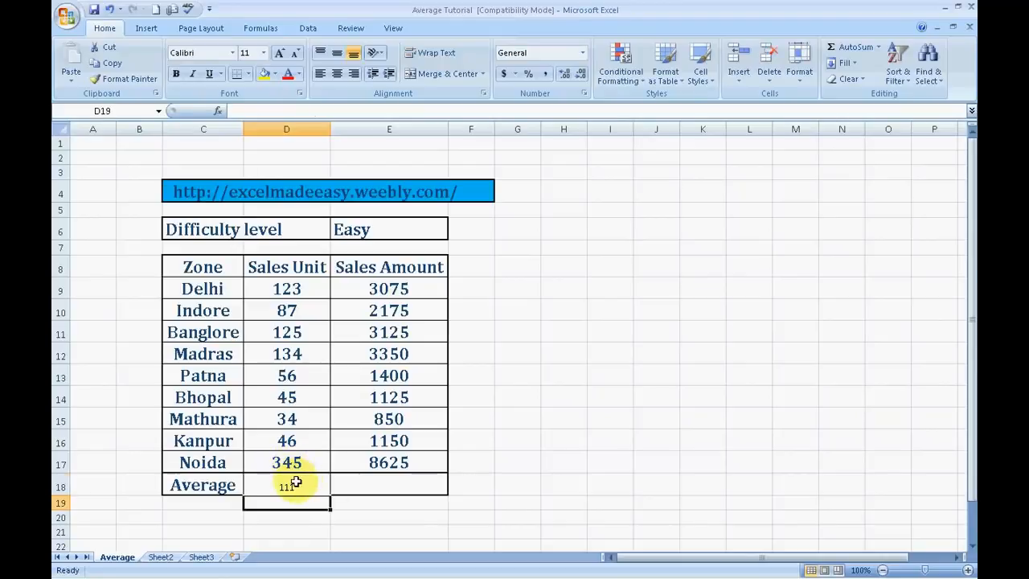
# Increase the font size of the Sales Unit average in cell D18.
pyautogui.click(295, 482)
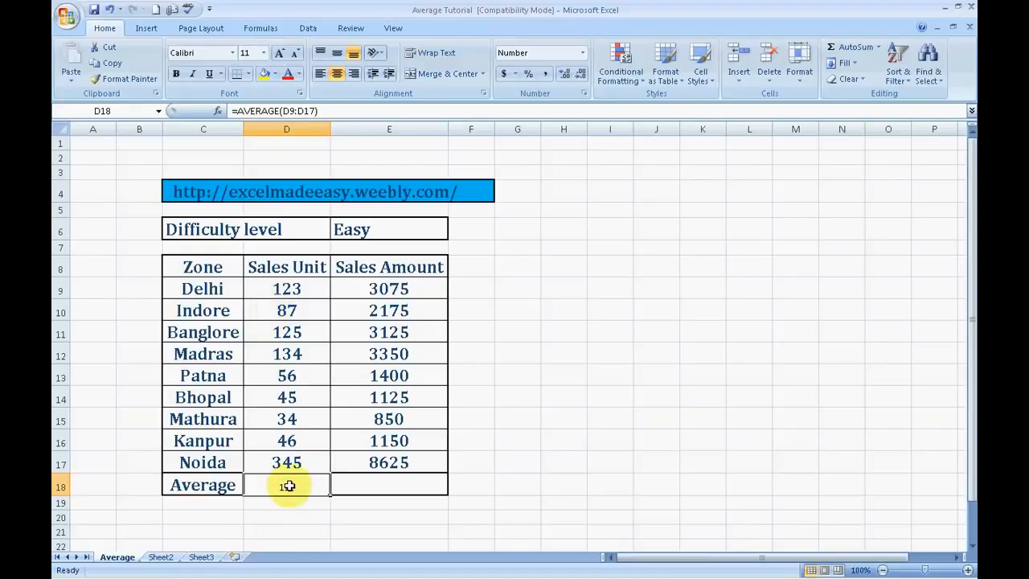
pyautogui.hotkey('alt', 'h')
pyautogui.press('f')
pyautogui.press('s')
pyautogui.write('18')
pyautogui.click(232, 536)
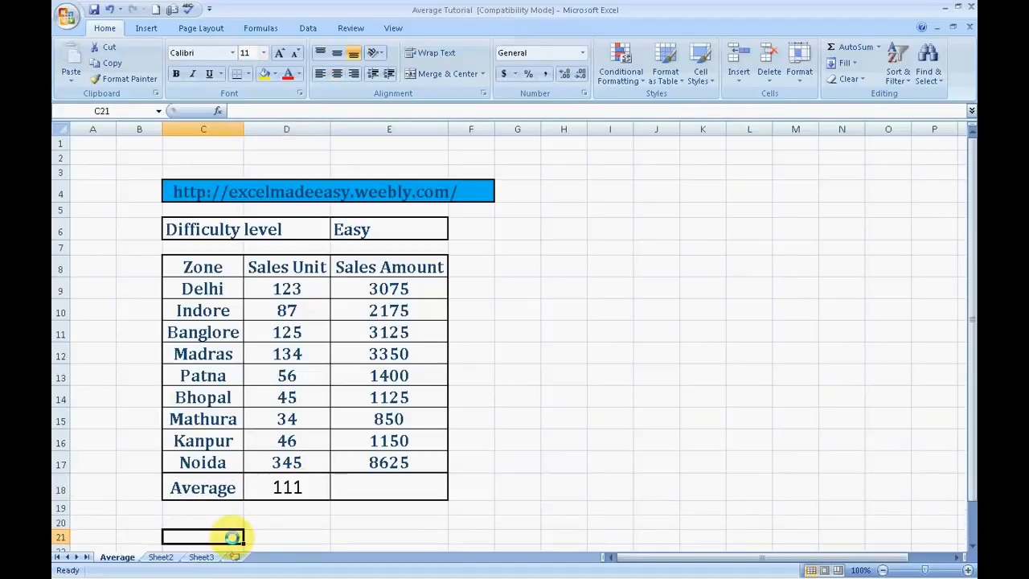
pyautogui.click(299, 533)
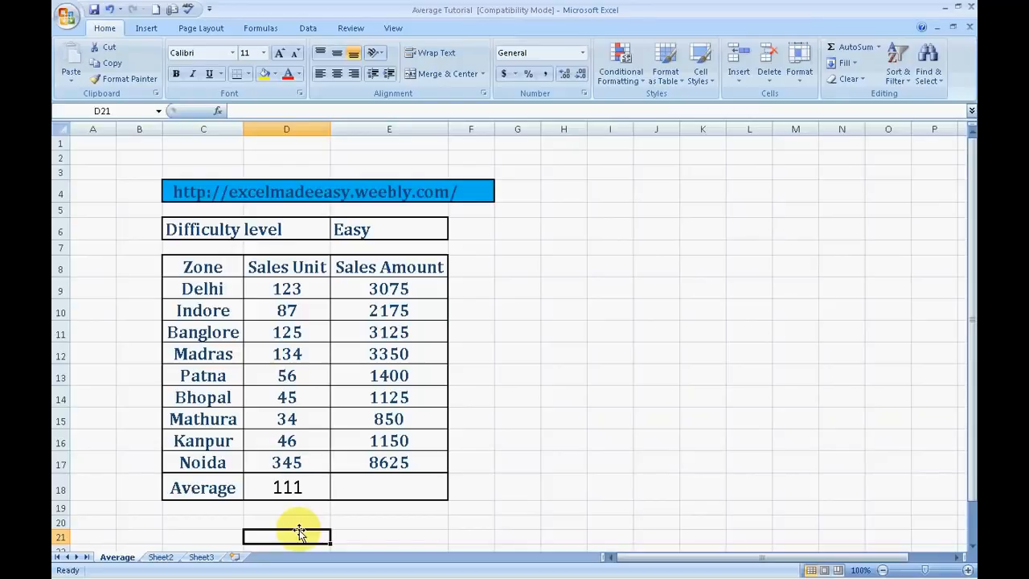
# In cell E18, search the function library for average and insert the AVERAGE function, keeping its arguments dialog clear of the table.
pyautogui.press('Up')
pyautogui.press('Up')
pyautogui.press('Right')
pyautogui.press('Up')
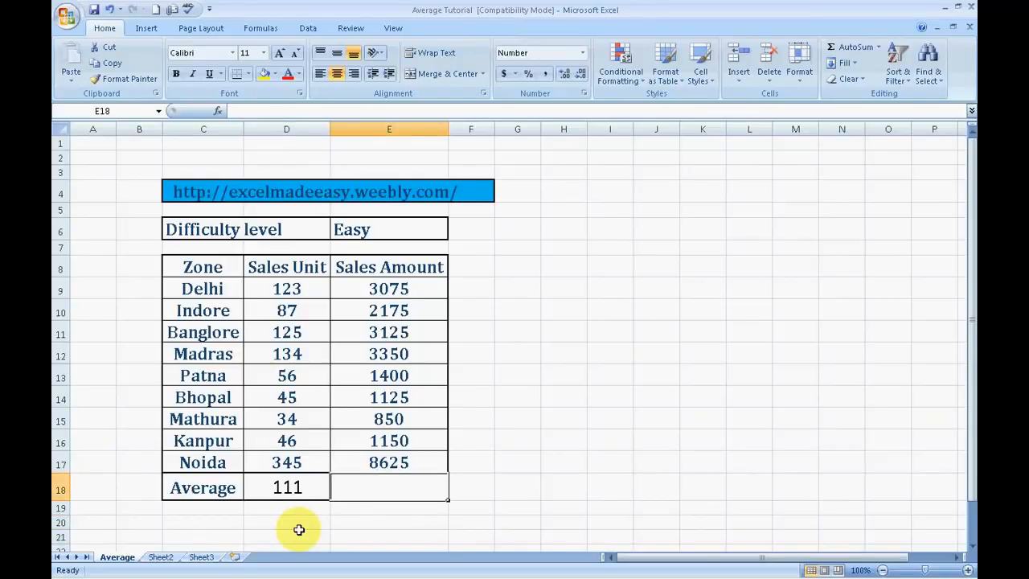
pyautogui.moveTo(286, 290); pyautogui.dragTo(291, 440)
pyautogui.click(404, 486)
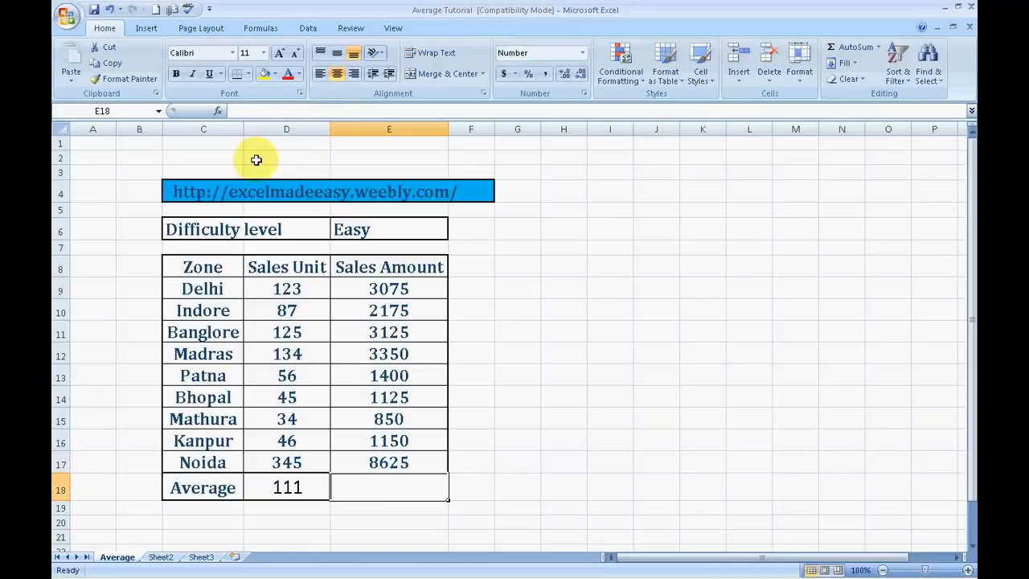
pyautogui.click(308, 28)
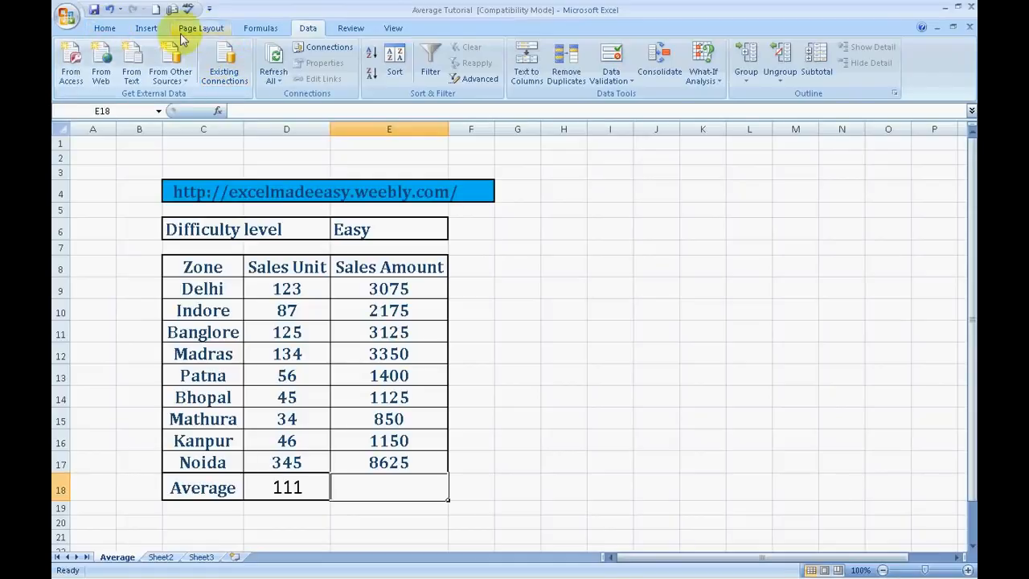
pyautogui.click(258, 28)
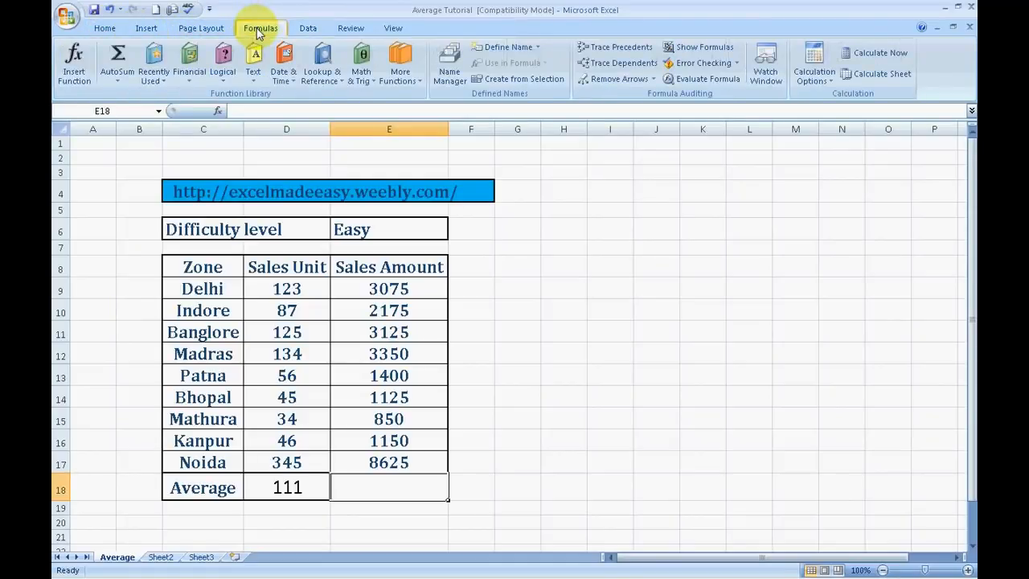
pyautogui.click(68, 73)
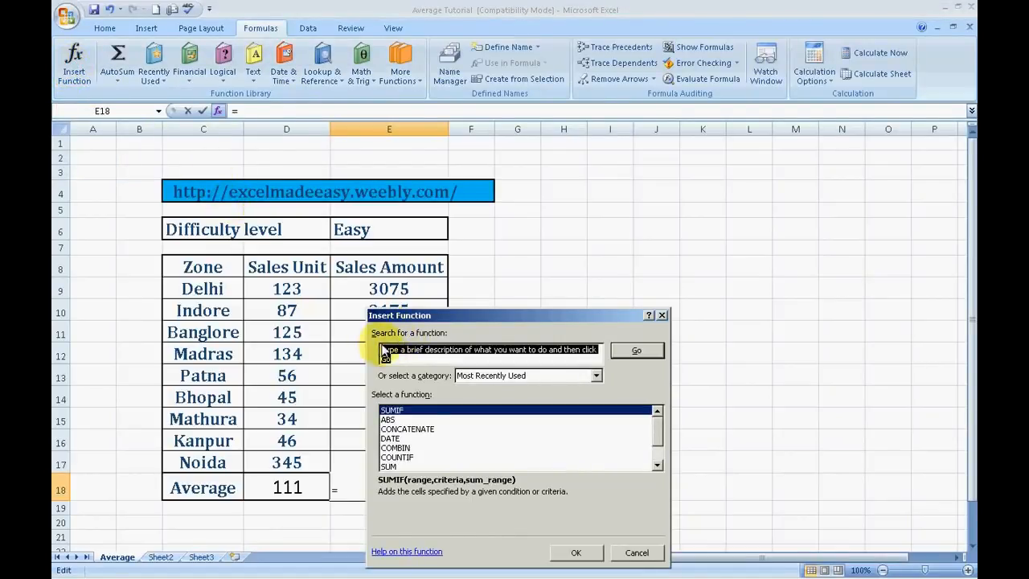
pyautogui.write('average')
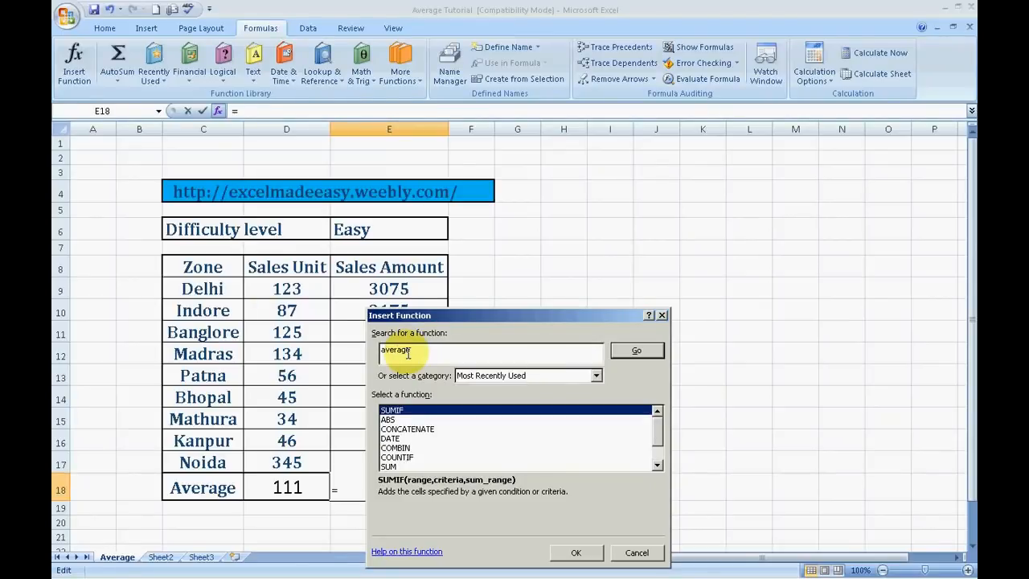
pyautogui.click(636, 351)
pyautogui.click(636, 351)
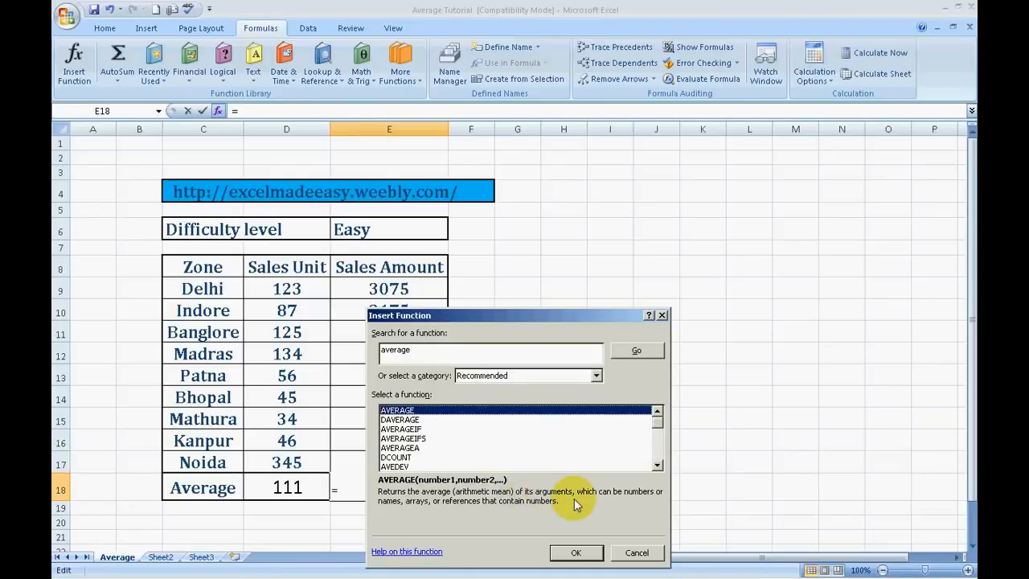
pyautogui.click(575, 552)
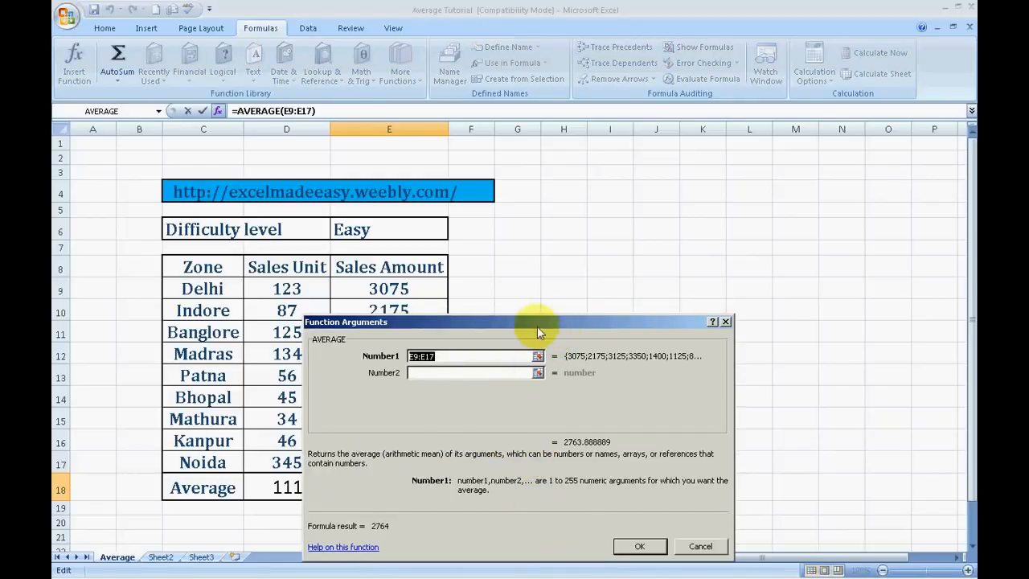
pyautogui.moveTo(535, 323); pyautogui.dragTo(675, 289)
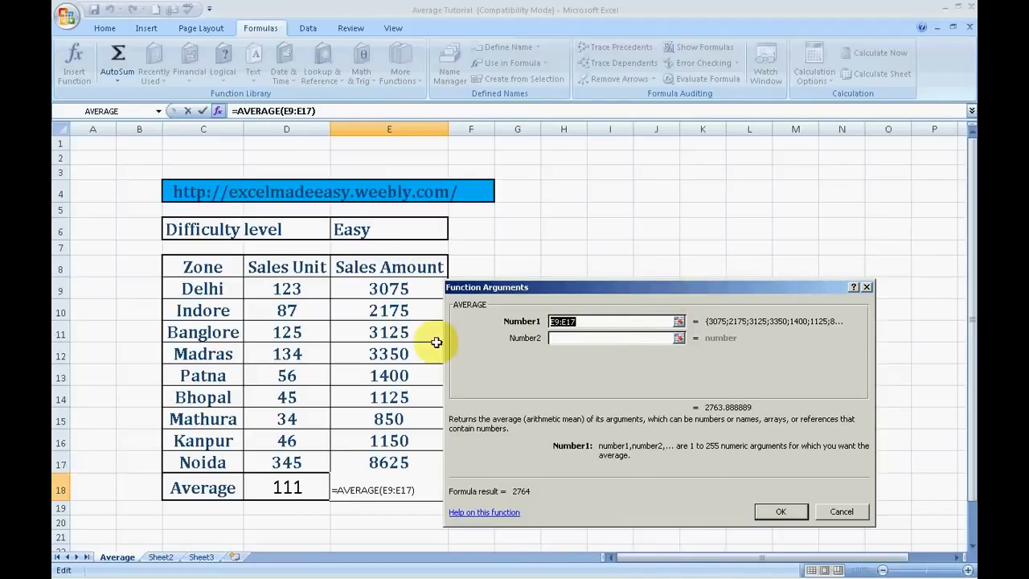
pyautogui.click(310, 292)
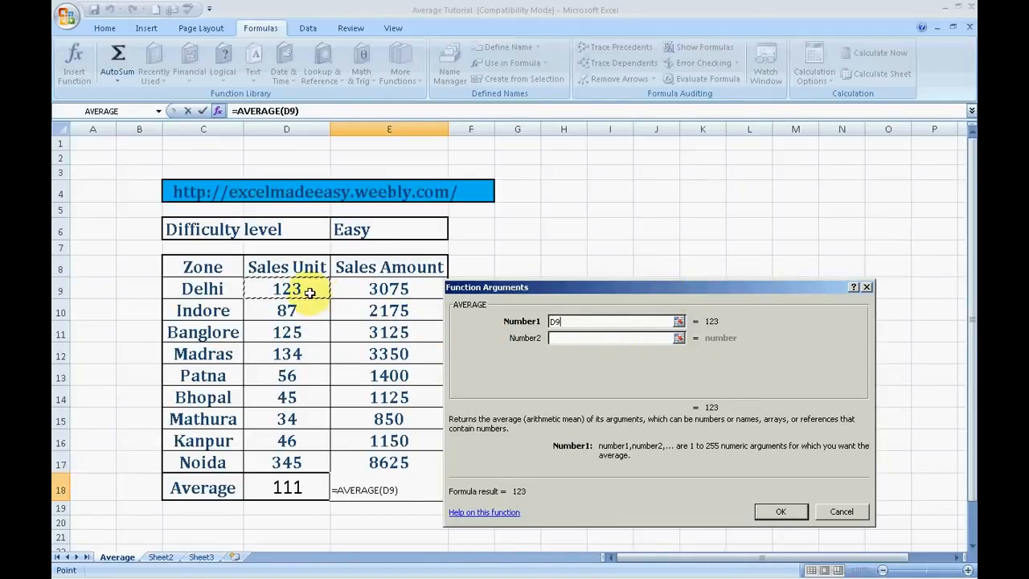
pyautogui.hotkey('shift', 'Down')
pyautogui.hotkey('shift', 'Down')
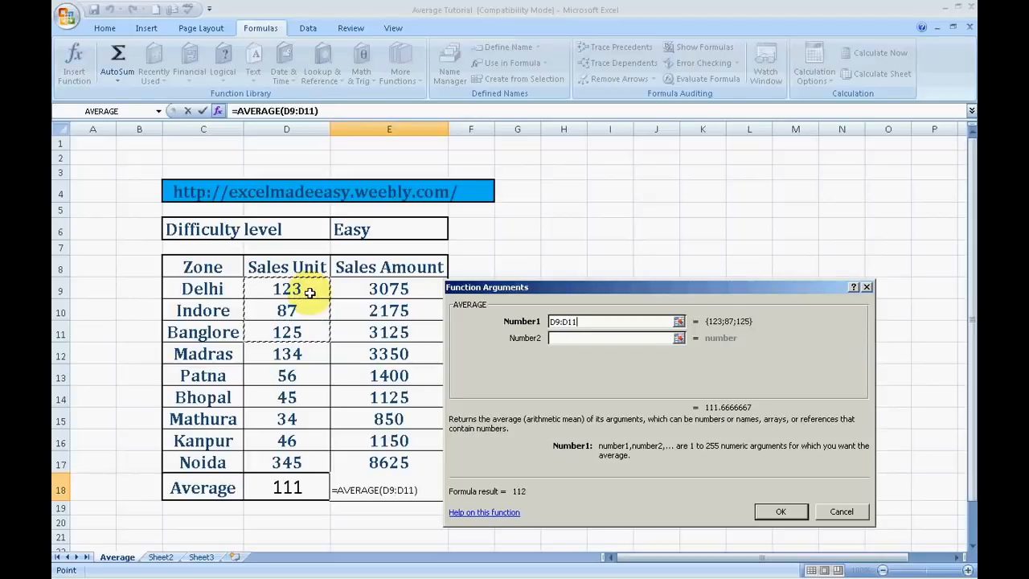
# Set the AVERAGE function's first argument to the Sales Amount range E9:E17 and accept the formula.
pyautogui.press('Right')
pyautogui.hotkey('shift', 'Down')
pyautogui.hotkey('shift', 'Down')
pyautogui.hotkey('shift', 'Down')
pyautogui.hotkey('shift', 'Down')
pyautogui.hotkey('shift', 'Down')
pyautogui.hotkey('shift', 'Down')
pyautogui.hotkey('shift', 'Down')
pyautogui.hotkey('shift', 'Down')
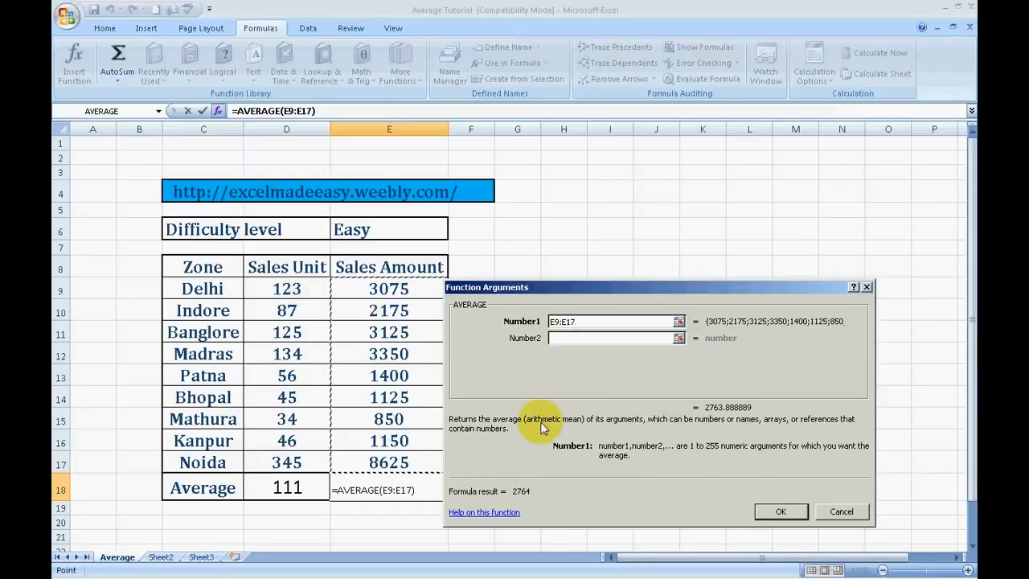
pyautogui.click(780, 512)
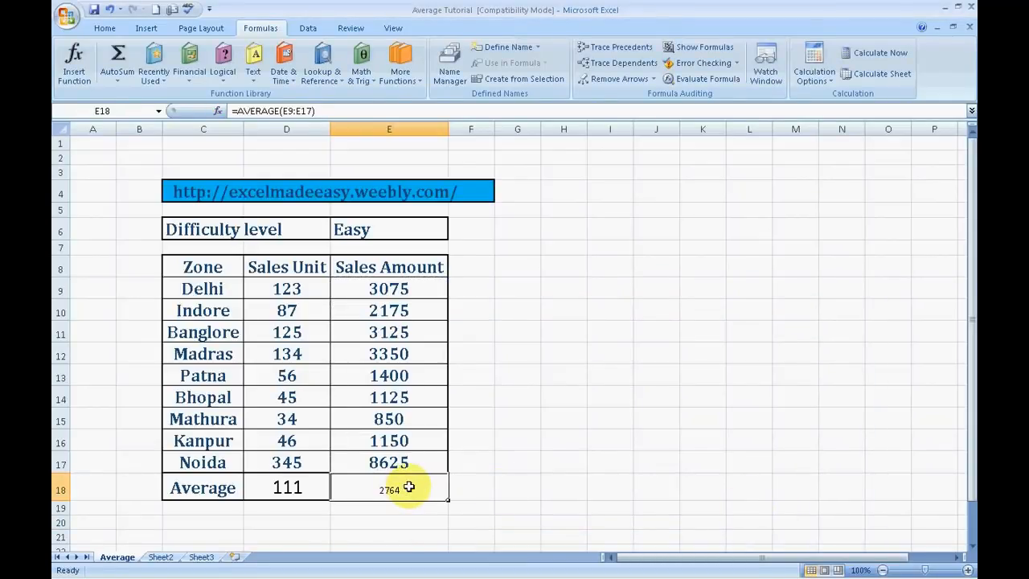
# Set the font size of the Sales Amount average in cell E18 to 21.
pyautogui.press('alt')
pyautogui.press('h')
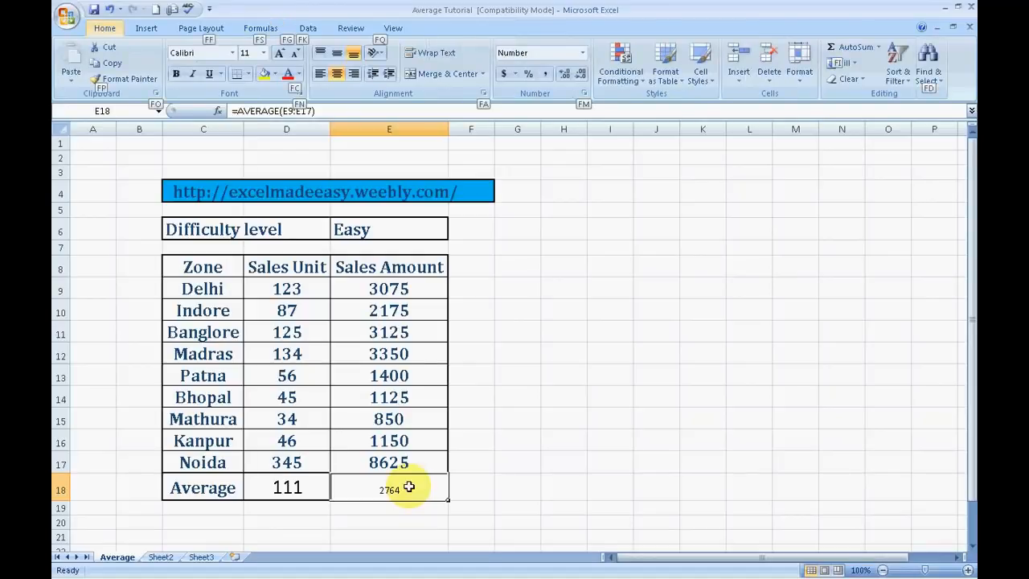
pyautogui.write('fs21')
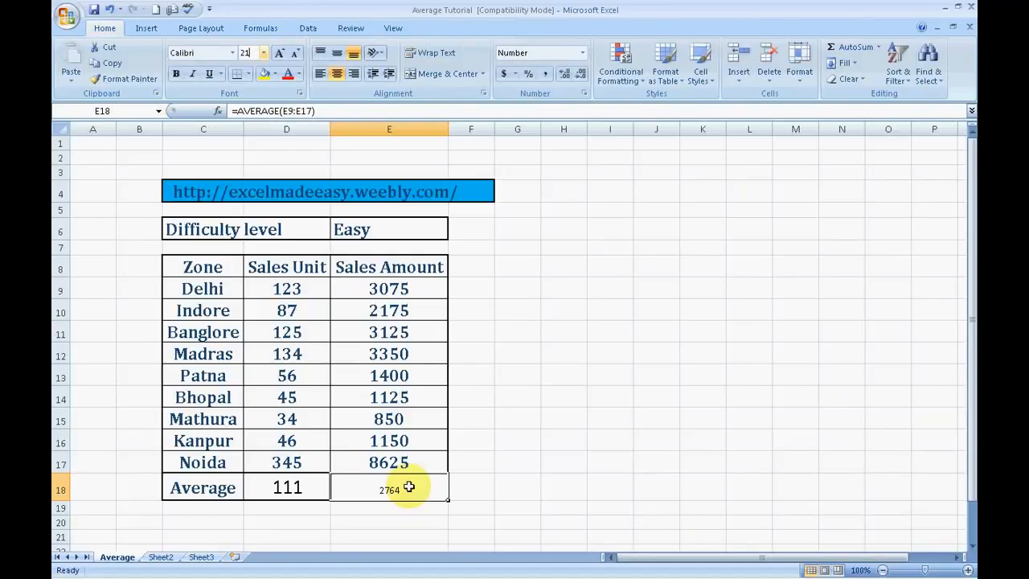
pyautogui.press('Return')
pyautogui.click(579, 454)
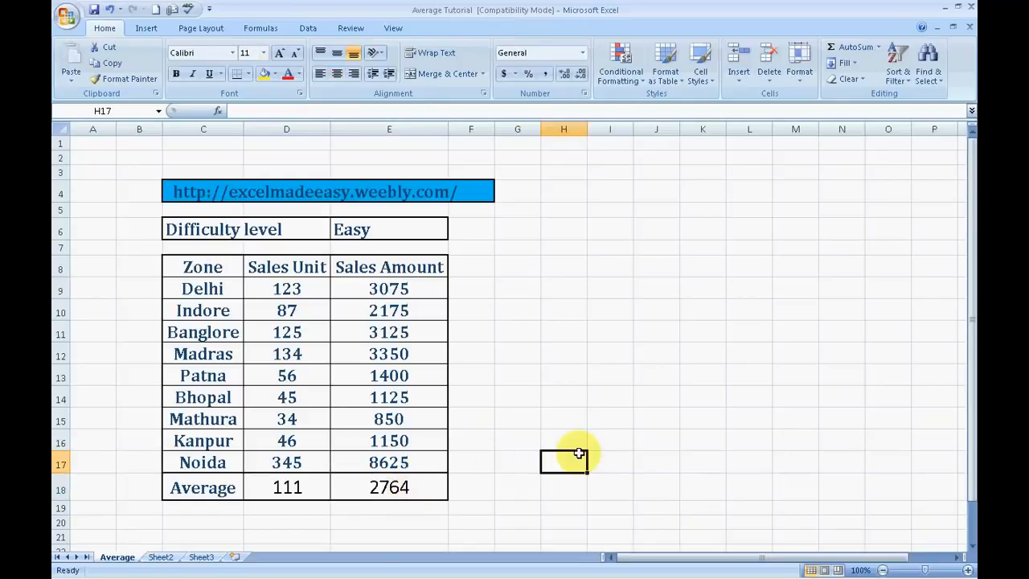
# Return to cell E18 and review the Sales Amount average formula against the figures above it.
pyautogui.press('Left')
pyautogui.press('Left')
pyautogui.press('Down')
pyautogui.press('Left')
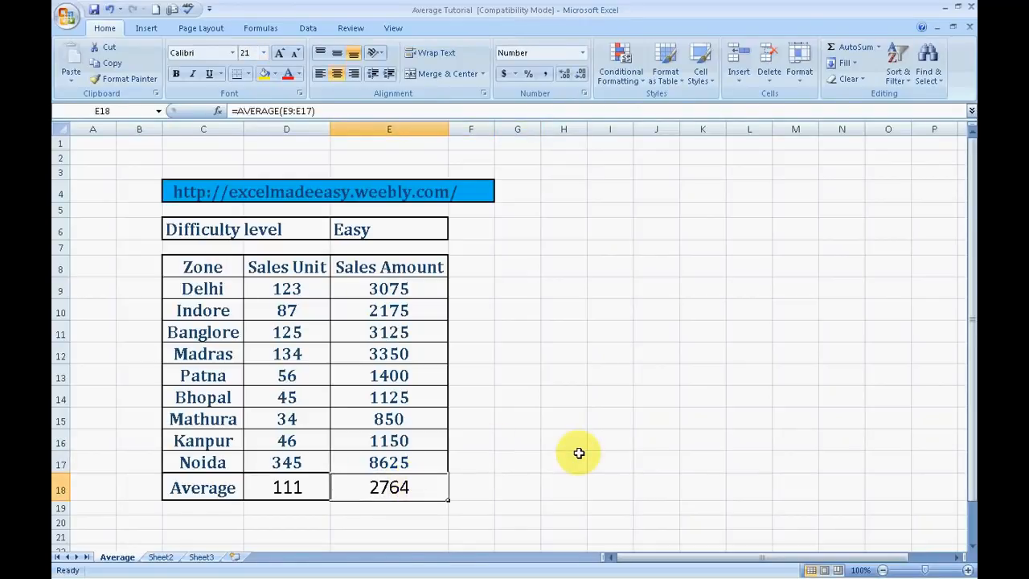
pyautogui.press('Up')
pyautogui.press('Up')
pyautogui.press('Down')
pyautogui.press('Down')
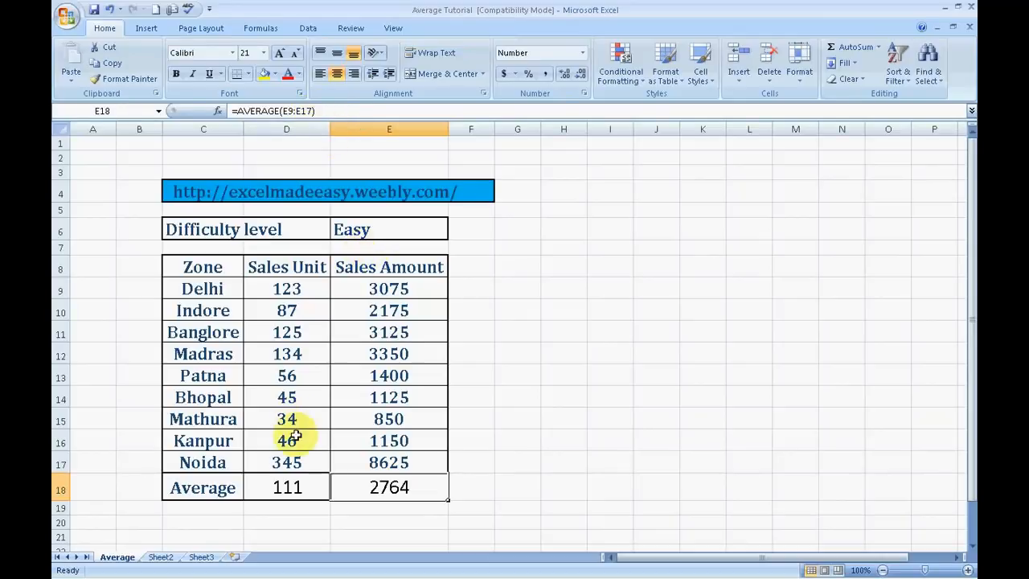
# Review the average formulas in cells D18 and E18 against the Sales Unit and Sales Amount figures.
pyautogui.click(291, 484)
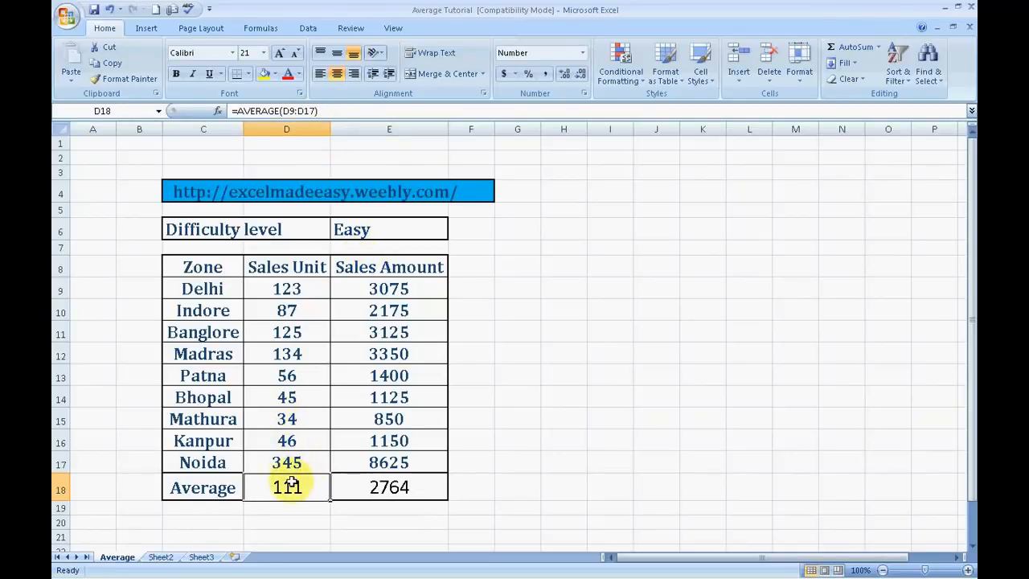
pyautogui.click(312, 110)
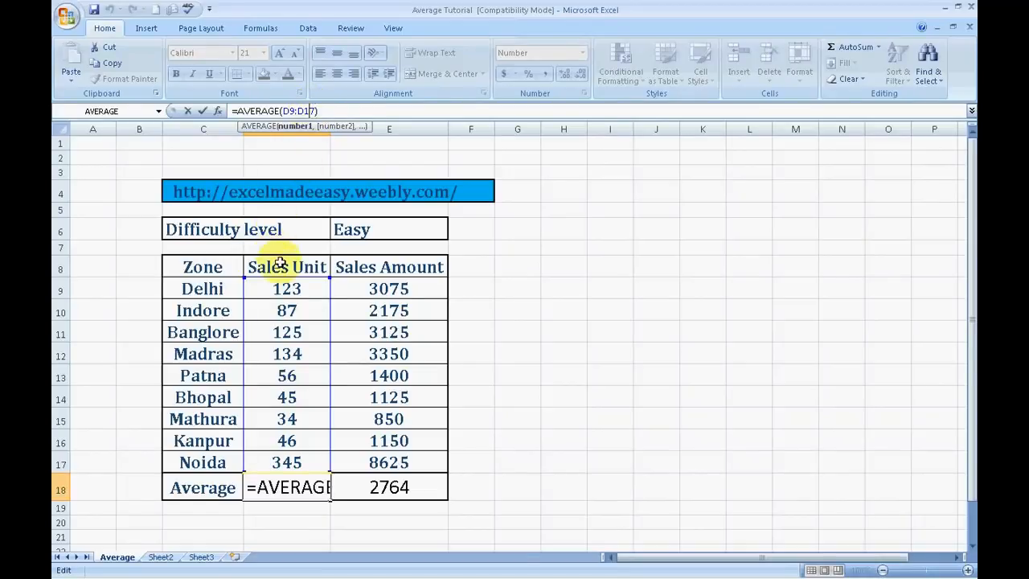
pyautogui.click(304, 519)
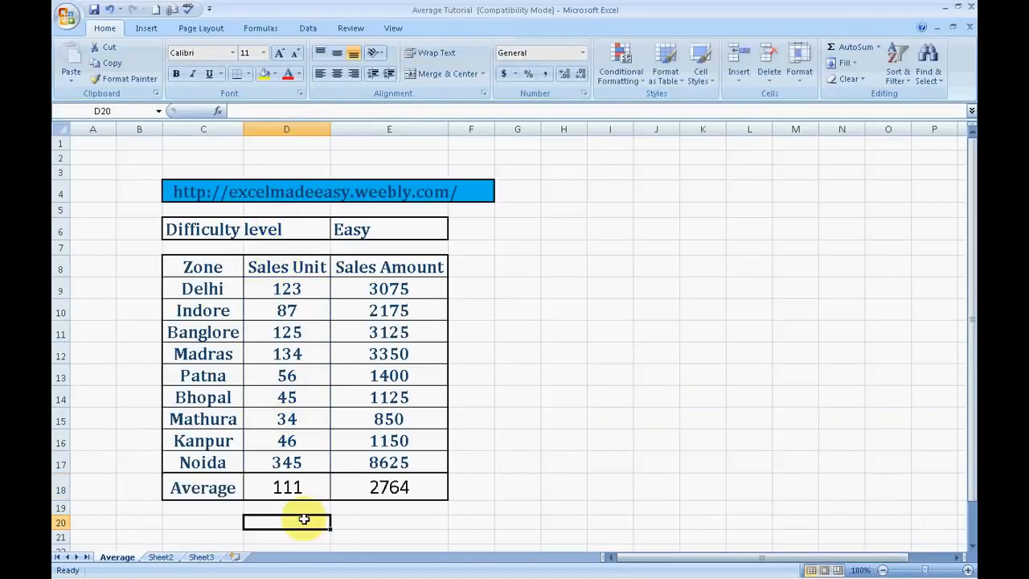
pyautogui.click(293, 477)
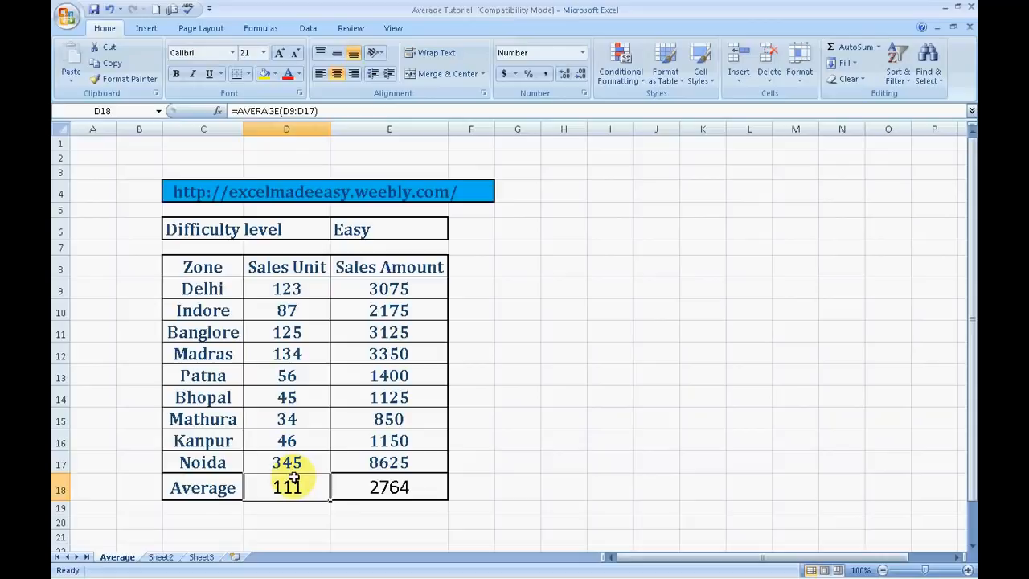
pyautogui.click(390, 480)
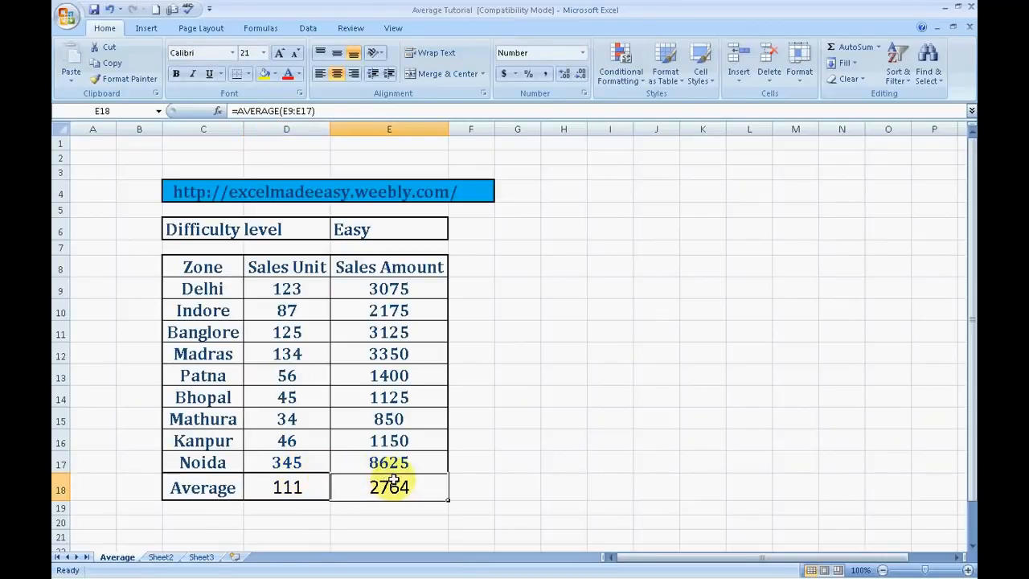
pyautogui.click(459, 492)
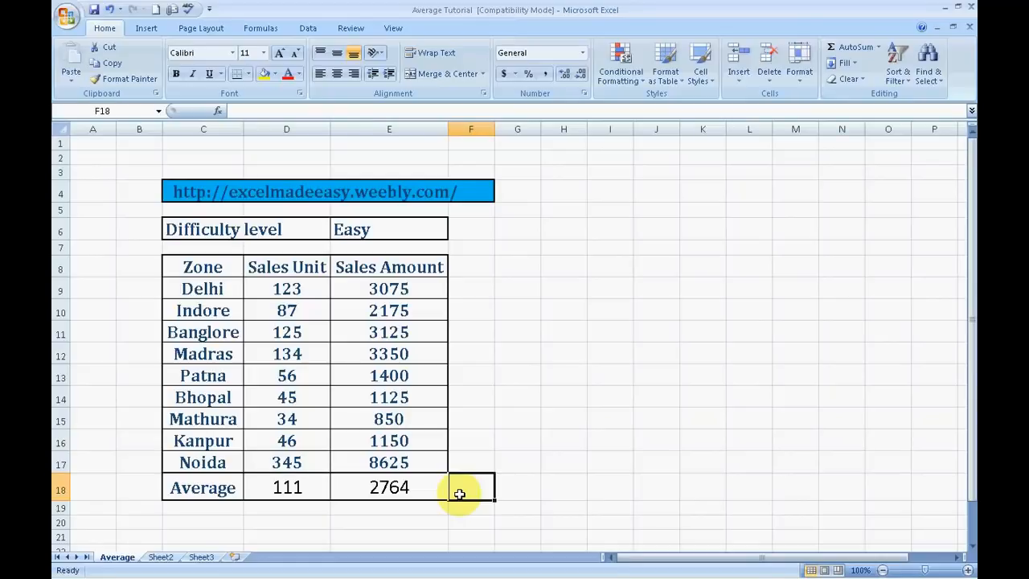
pyautogui.press('Right')
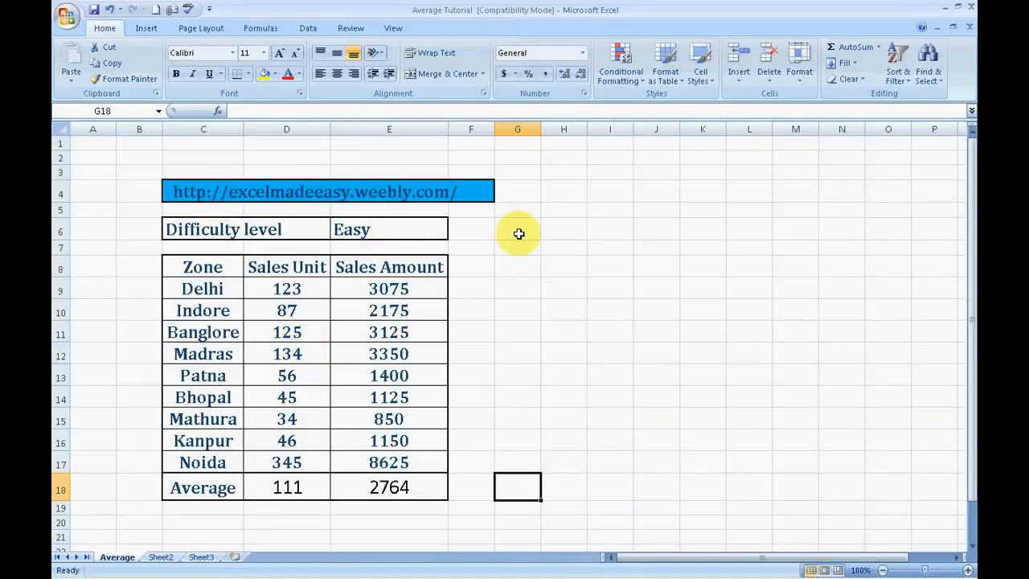
# Switch to Firefox and examine the Excel Made Easy home page from its tutorial videos to its list of site links.
pyautogui.hotkey('alt', 'Tab')
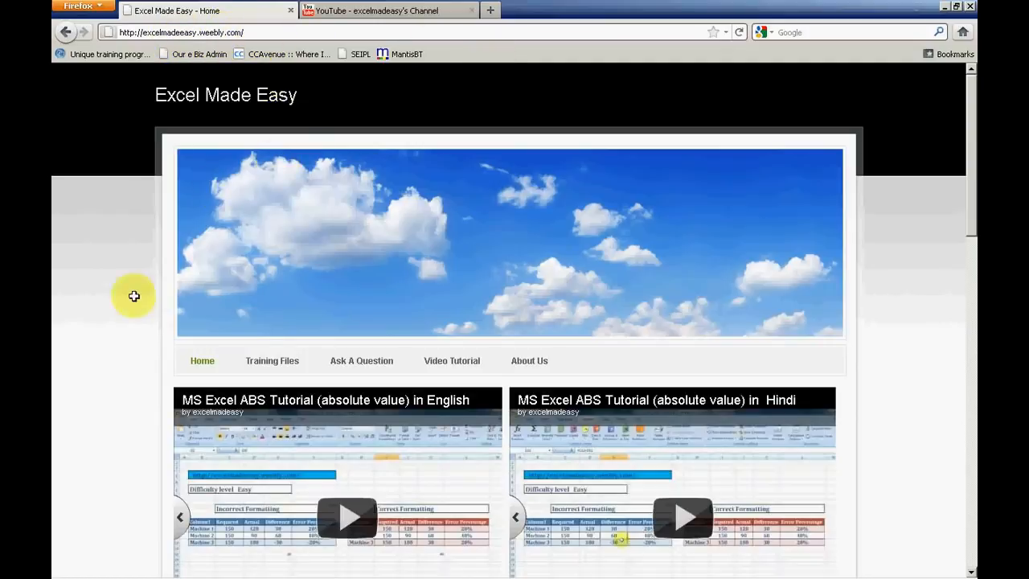
pyautogui.scroll(-3, 126, 342)
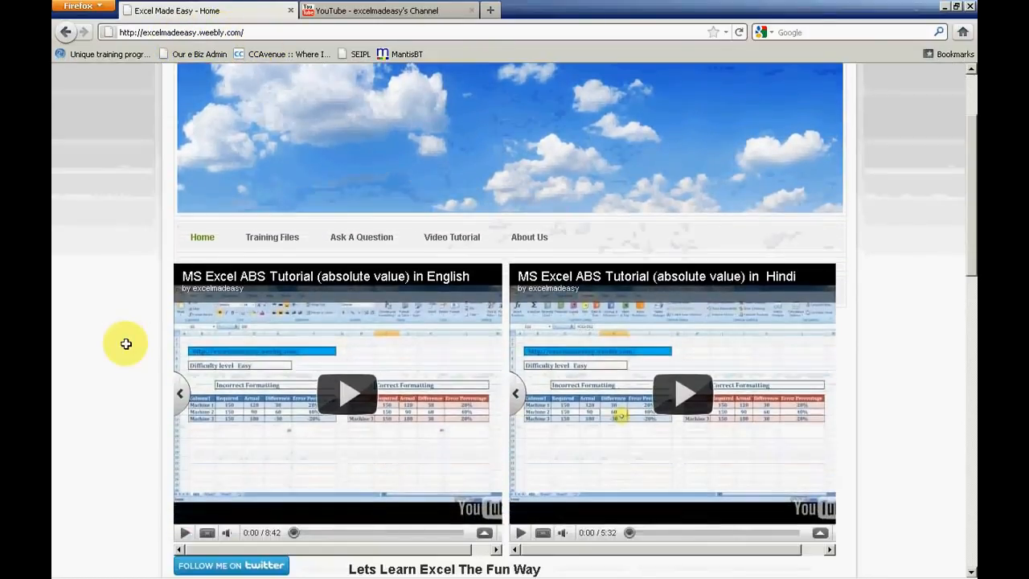
pyautogui.scroll(-2, 126, 343)
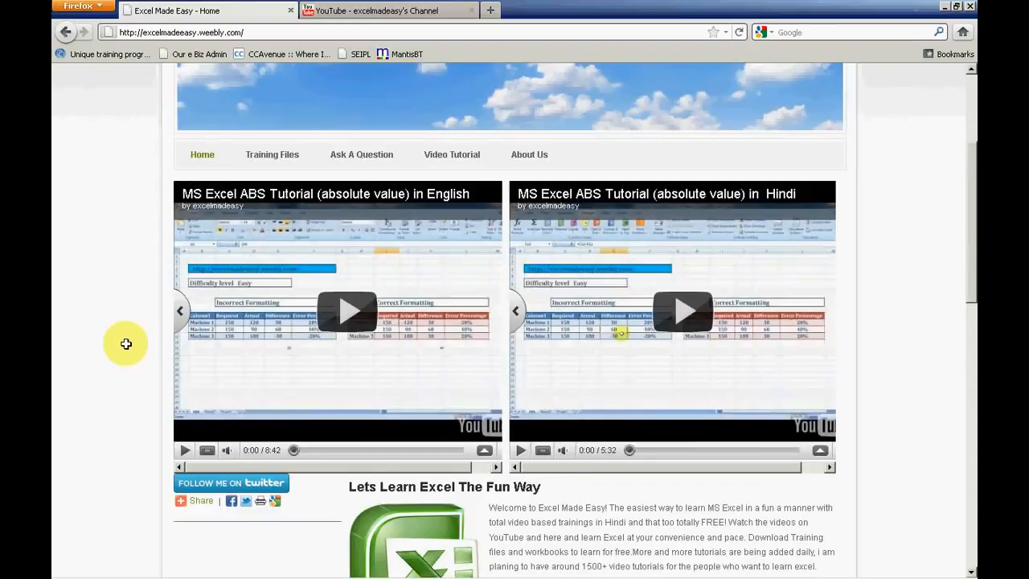
pyautogui.scroll(-1, 126, 344)
pyautogui.scroll(-2, 126, 343)
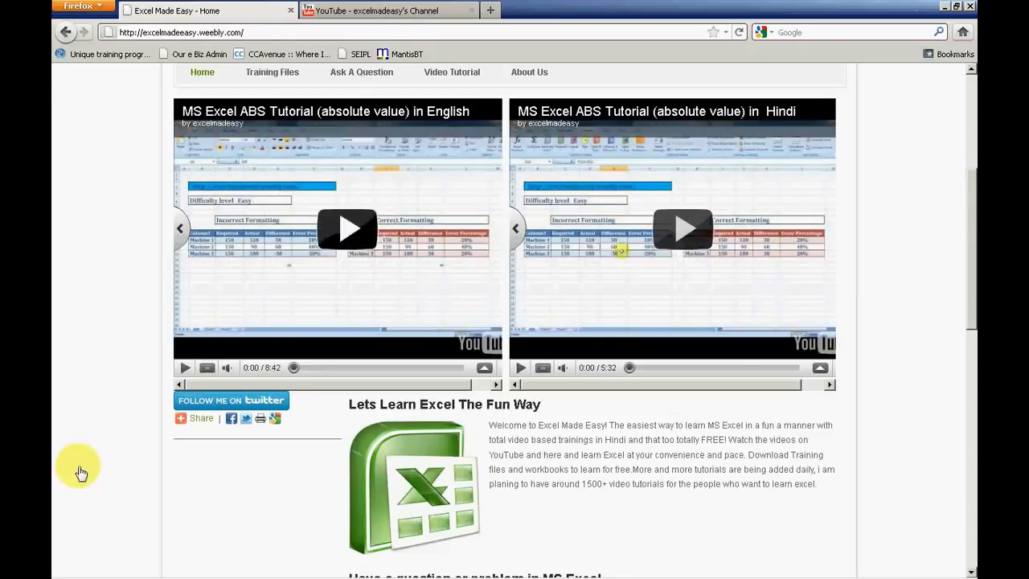
pyautogui.scroll(-3, 81, 472)
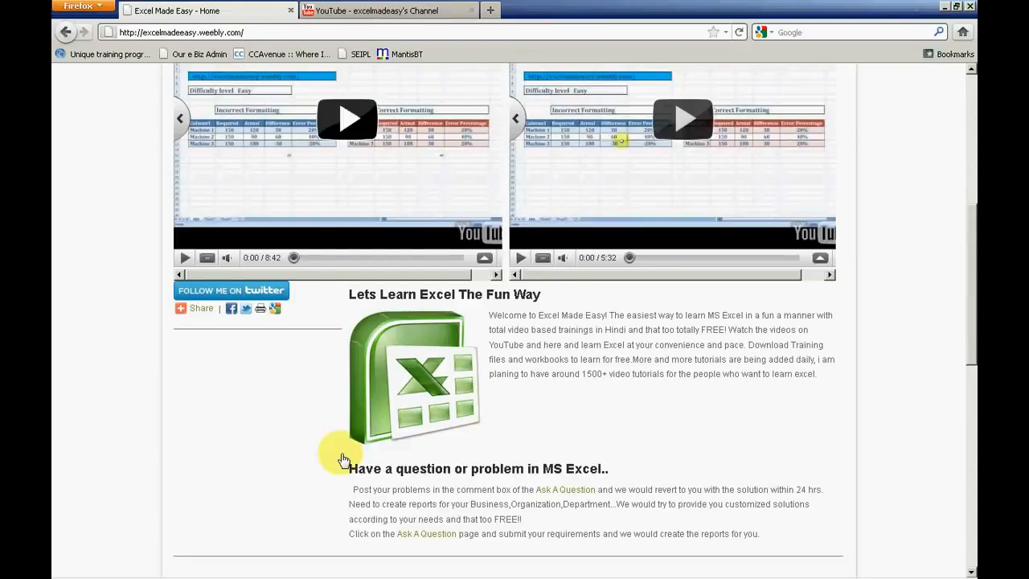
pyautogui.scroll(2, 960, 281)
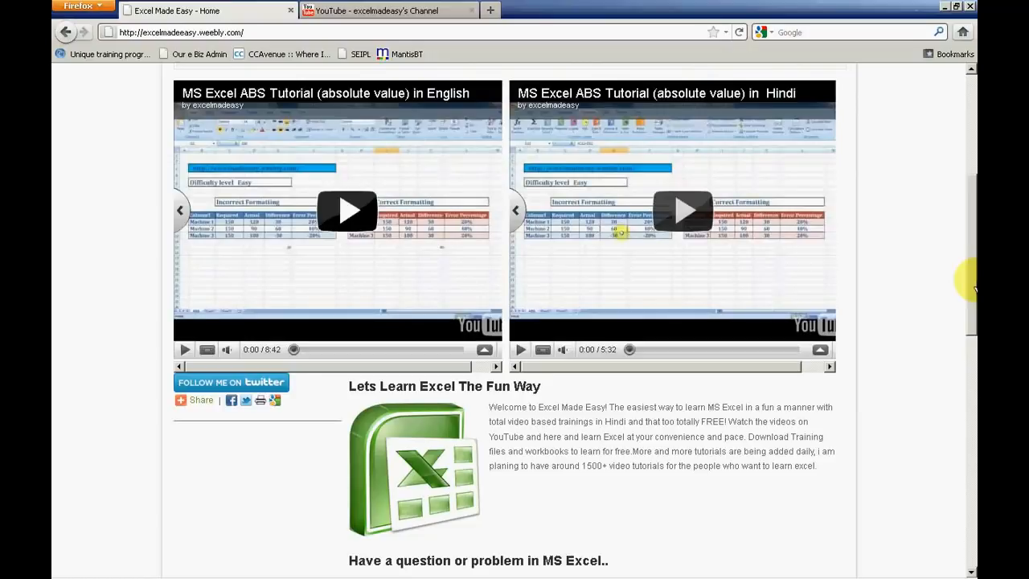
pyautogui.scroll(-5, 971, 281)
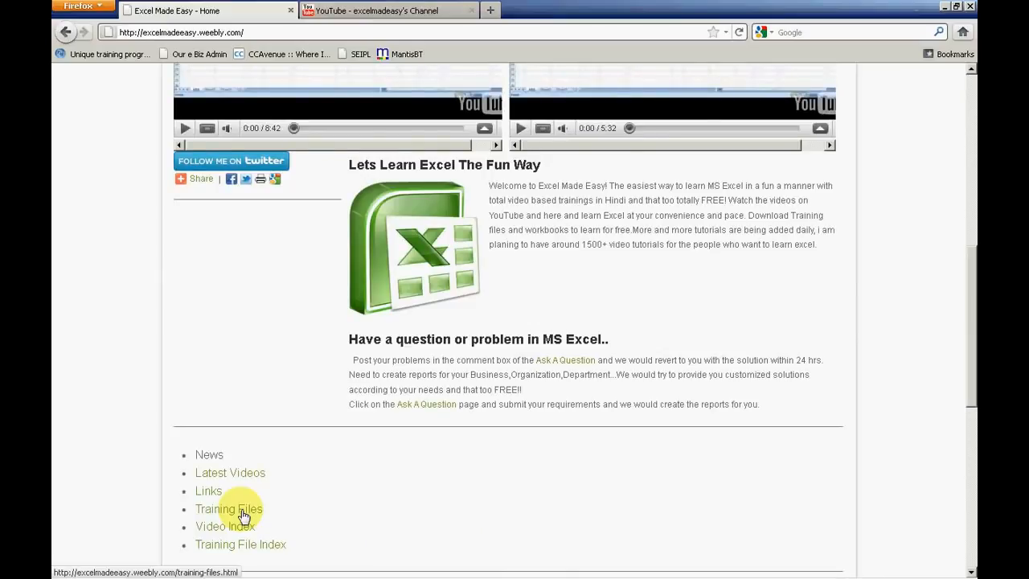
# View the excelmadeeasy YouTube channel and try to subscribe to it.
pyautogui.click(410, 12)
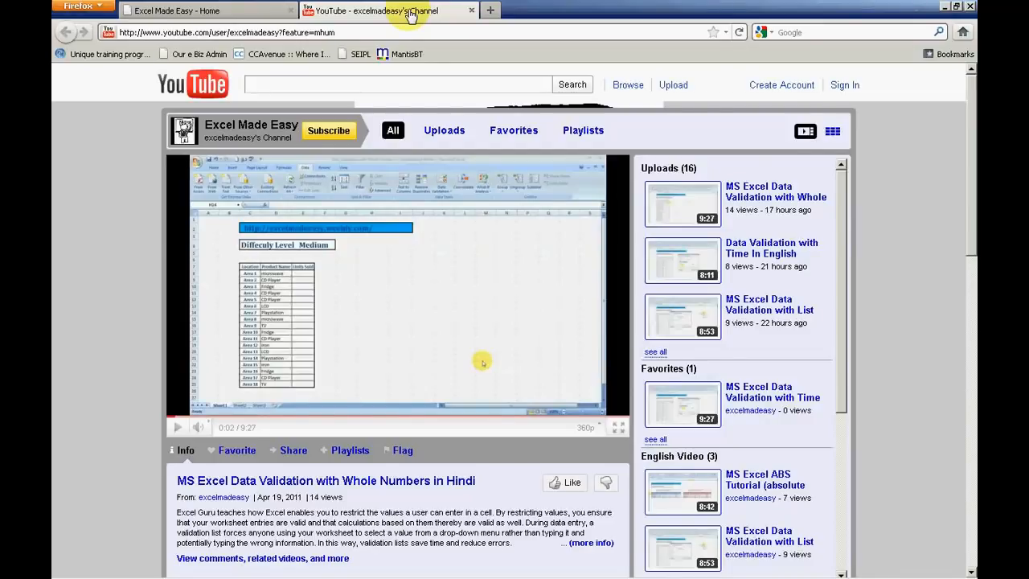
pyautogui.click(330, 133)
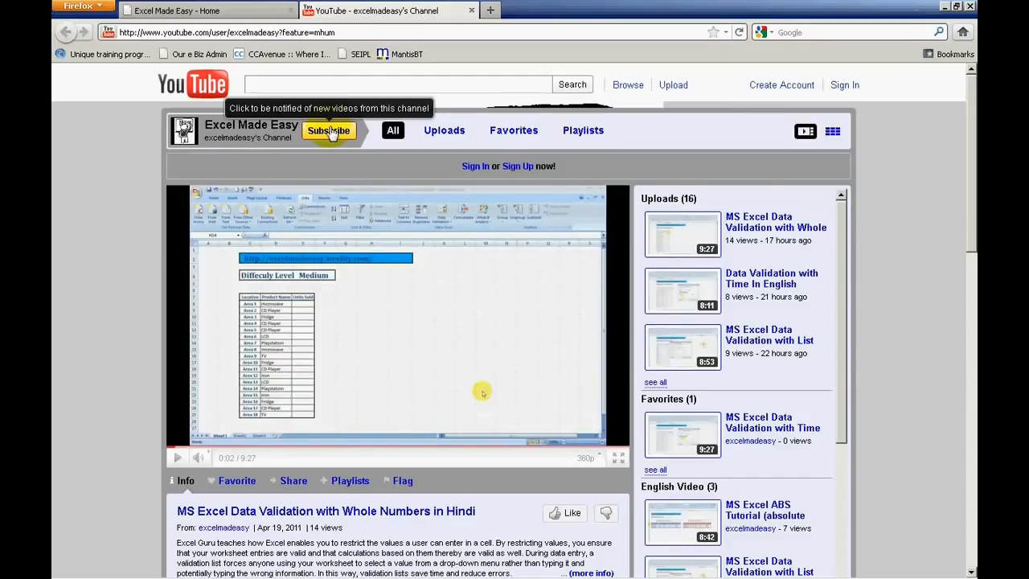
# Examine the Facebook box on the Excel Made Easy home page and the comments section of the YouTube channel.
pyautogui.click(259, 15)
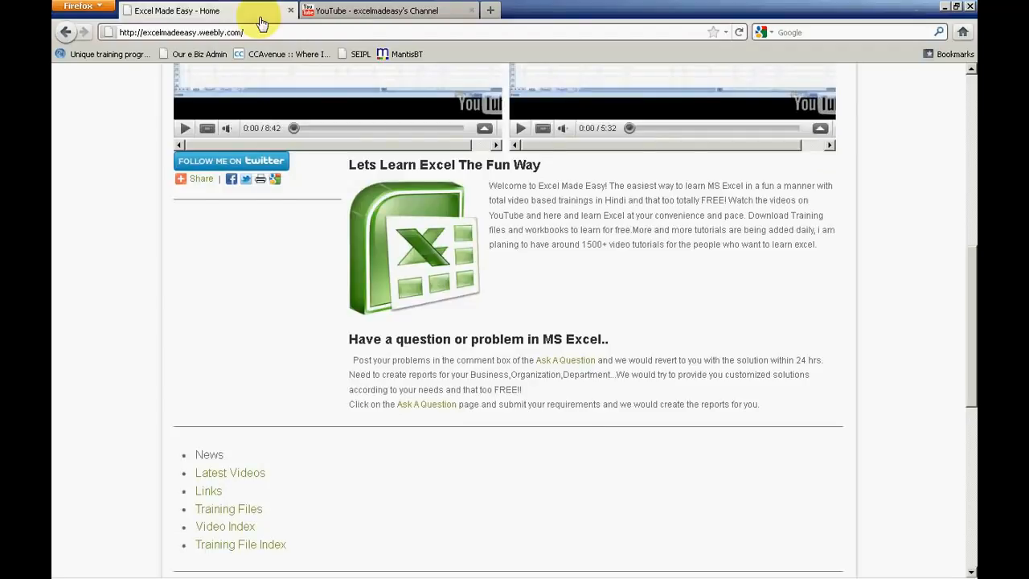
pyautogui.scroll(-1, 973, 309)
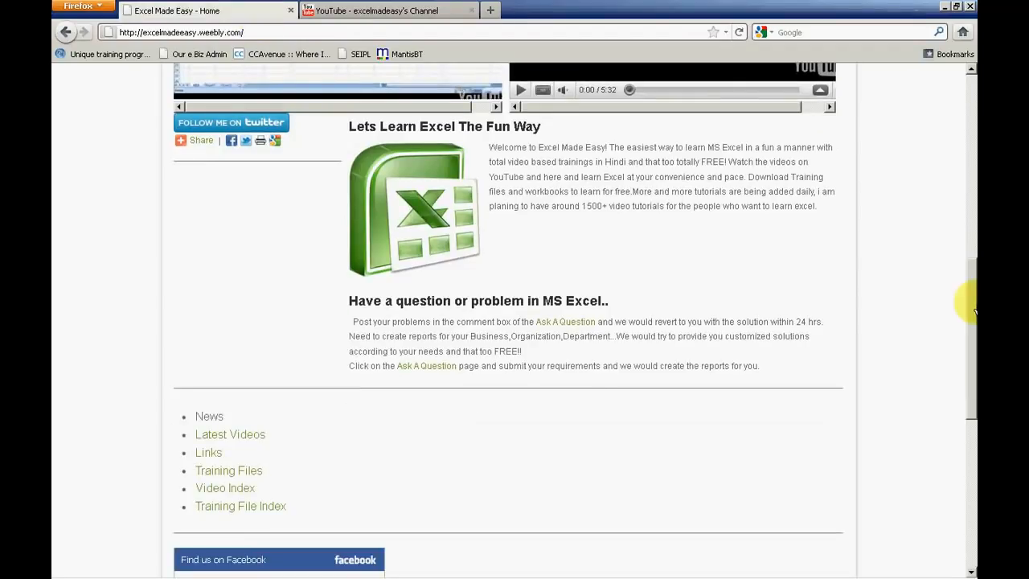
pyautogui.moveTo(973, 311); pyautogui.dragTo(972, 363)
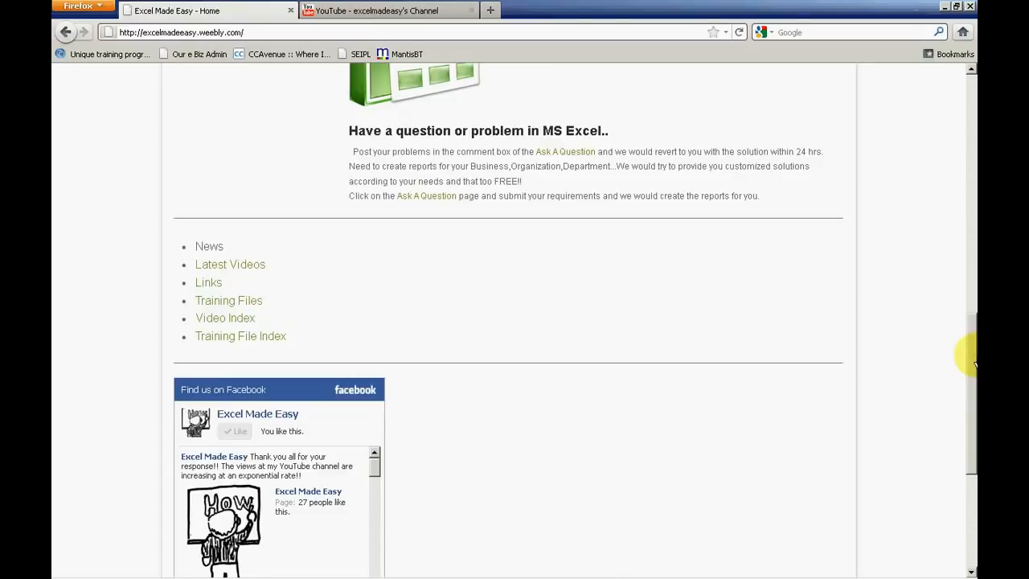
pyautogui.moveTo(974, 362); pyautogui.dragTo(973, 360)
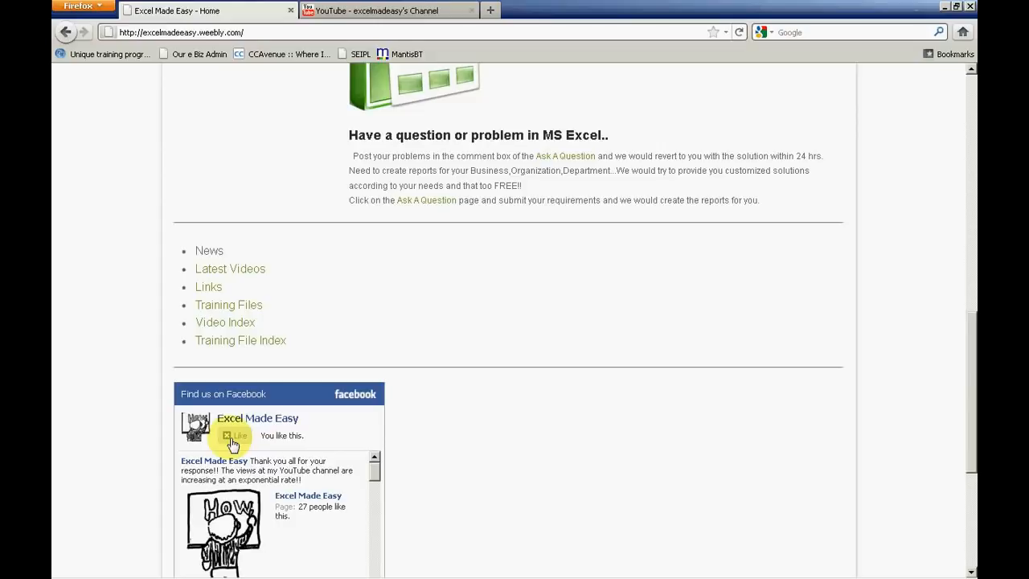
pyautogui.click(403, 16)
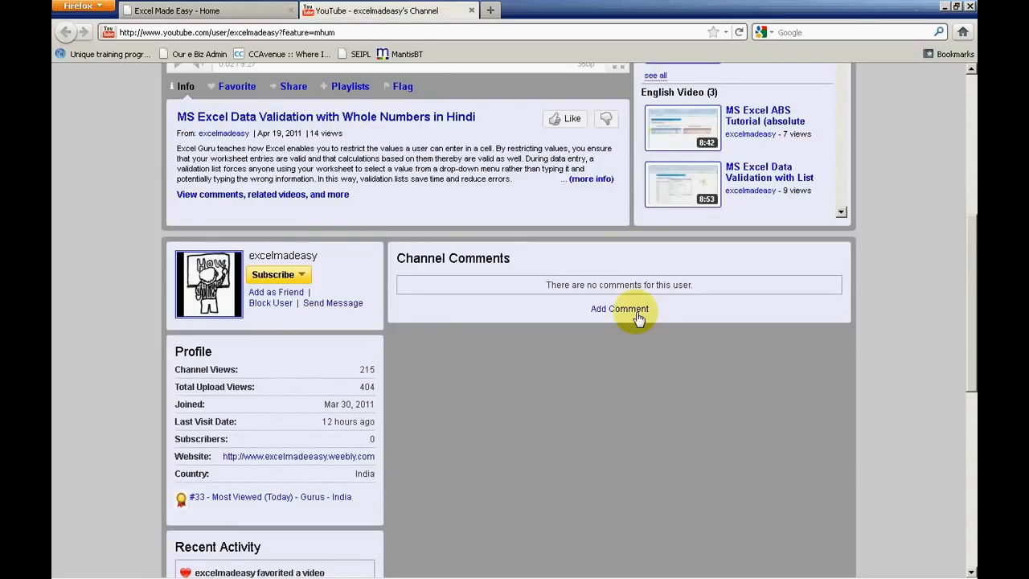
# Switch to the Count Tutorial workbook in Excel and inspect the Units Sold entries for Pen and Eraser.
pyautogui.moveTo(201, 573)
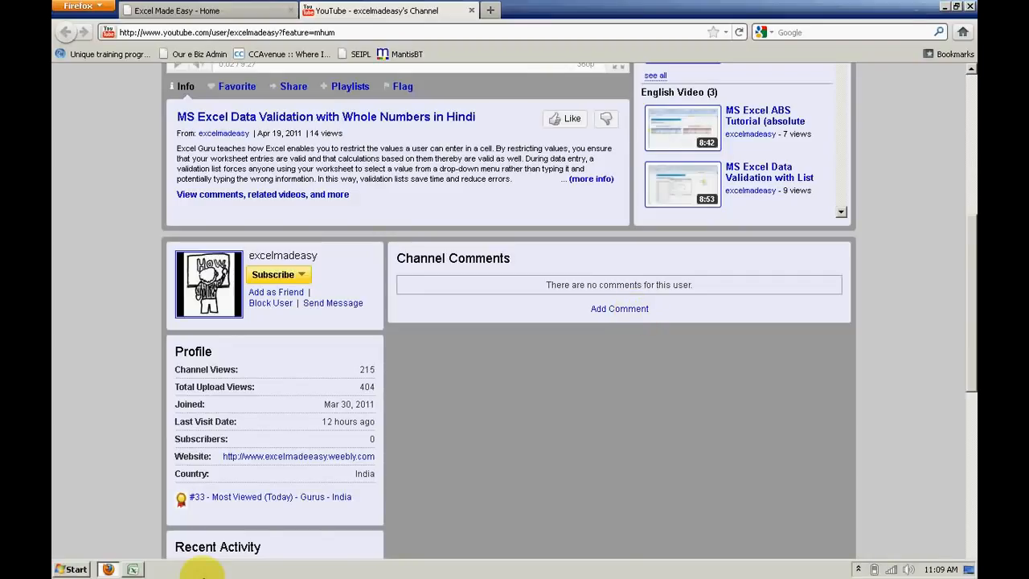
pyautogui.click(133, 569)
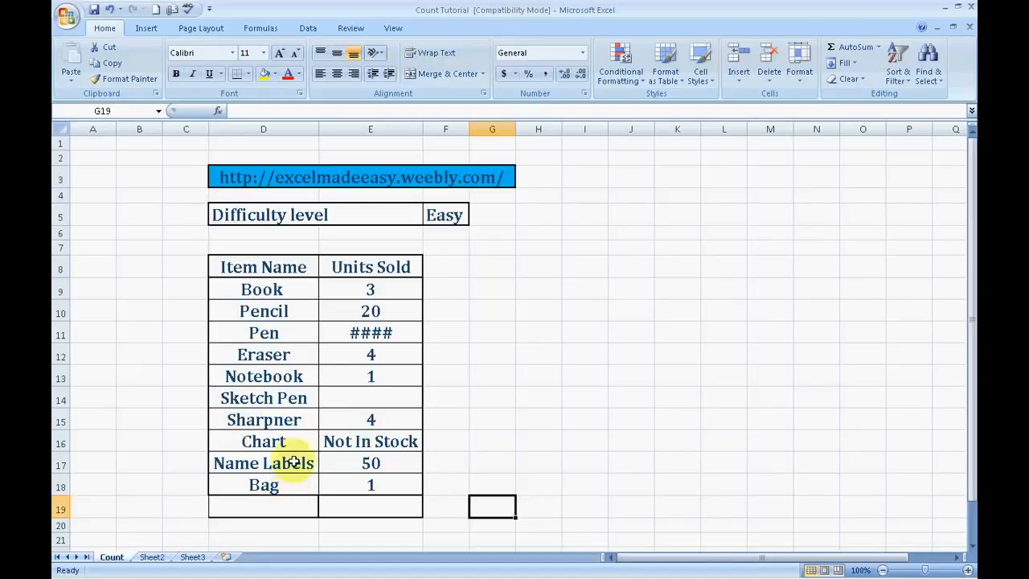
pyautogui.click(395, 334)
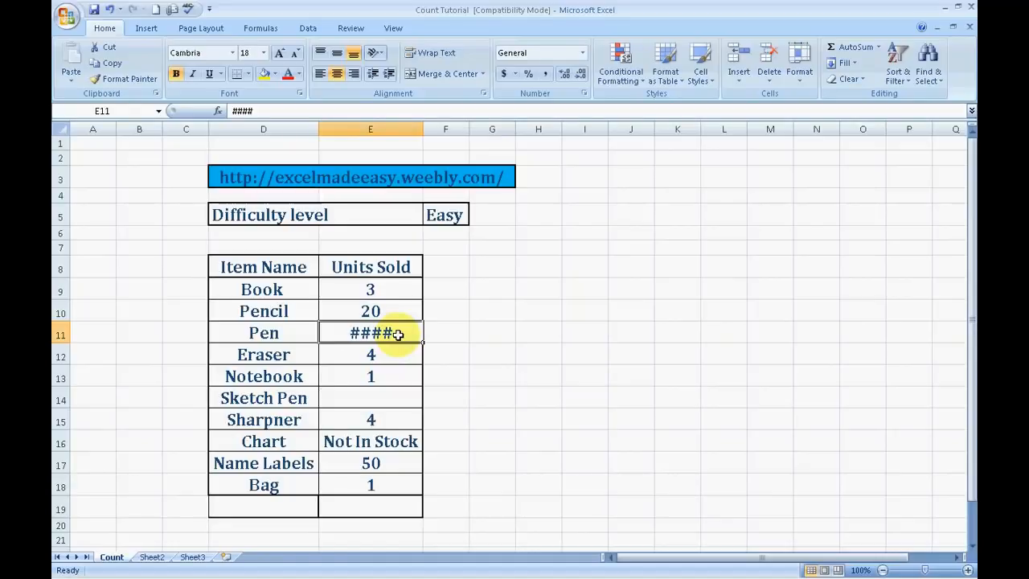
pyautogui.click(399, 352)
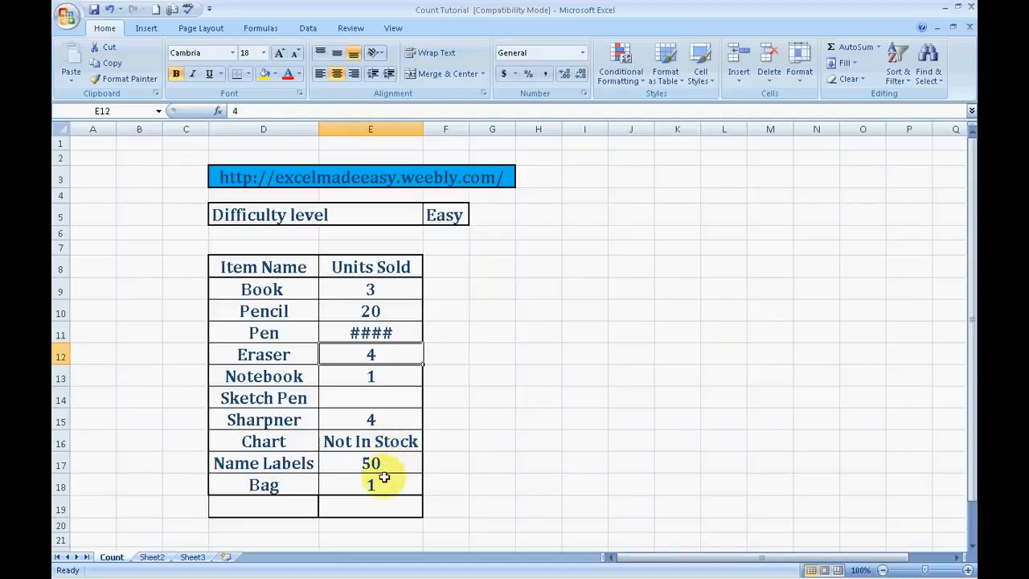
# Enter the formula =COUNT(E9:E18) in cell E19 to count the numeric Units Sold entries.
pyautogui.click(372, 514)
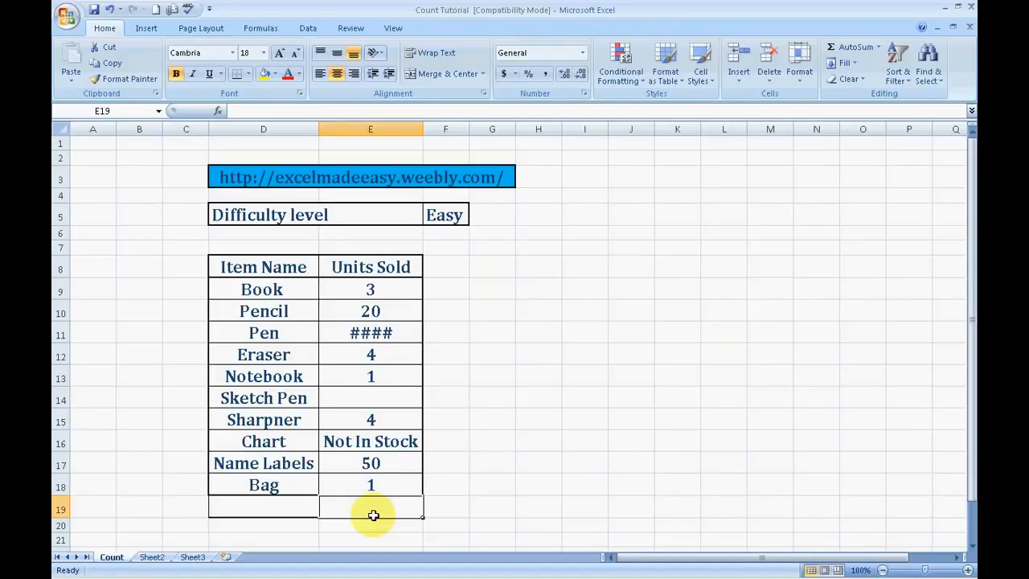
pyautogui.write('=')
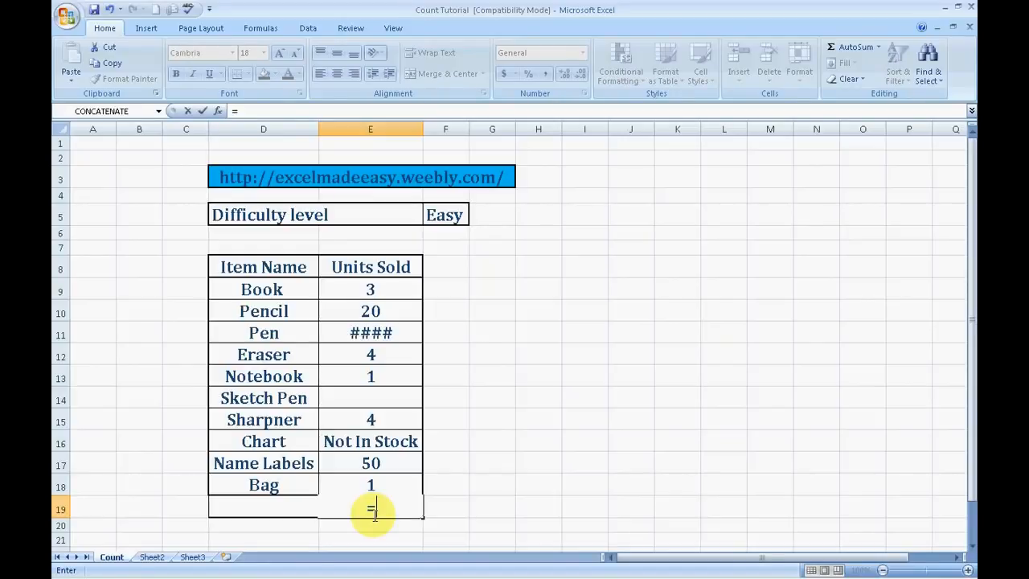
pyautogui.write('c')
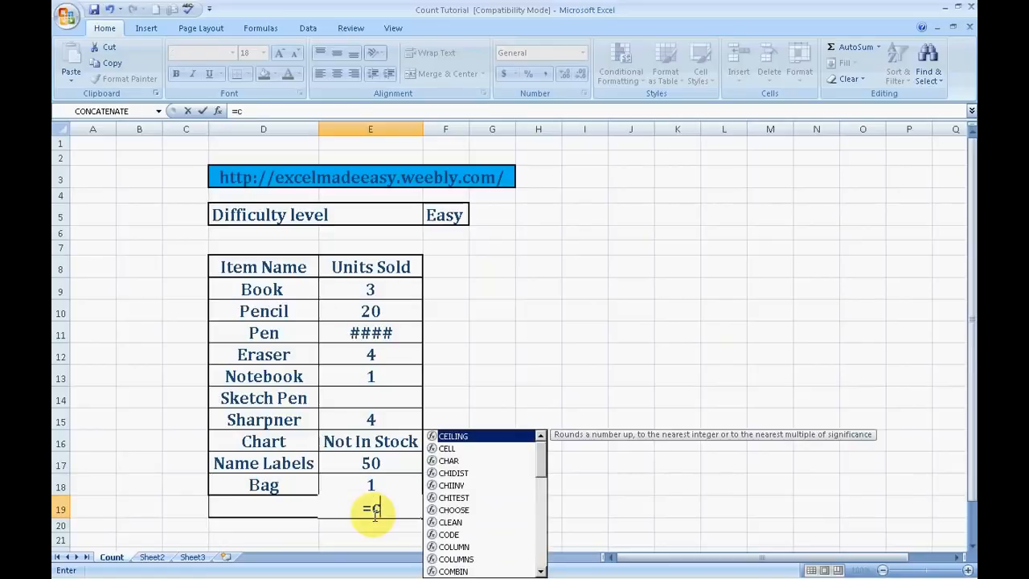
pyautogui.write('ount')
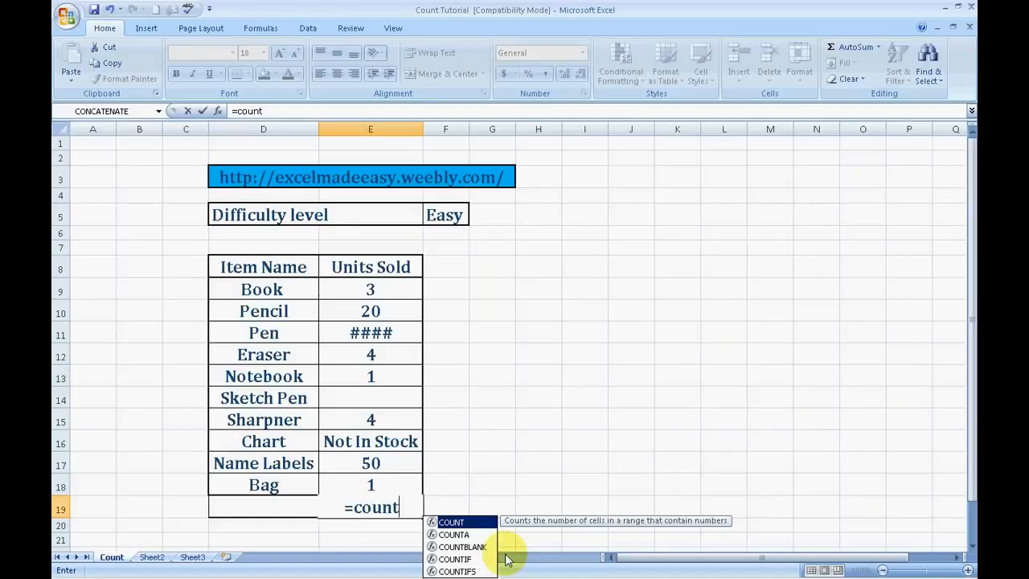
pyautogui.press('Tab')
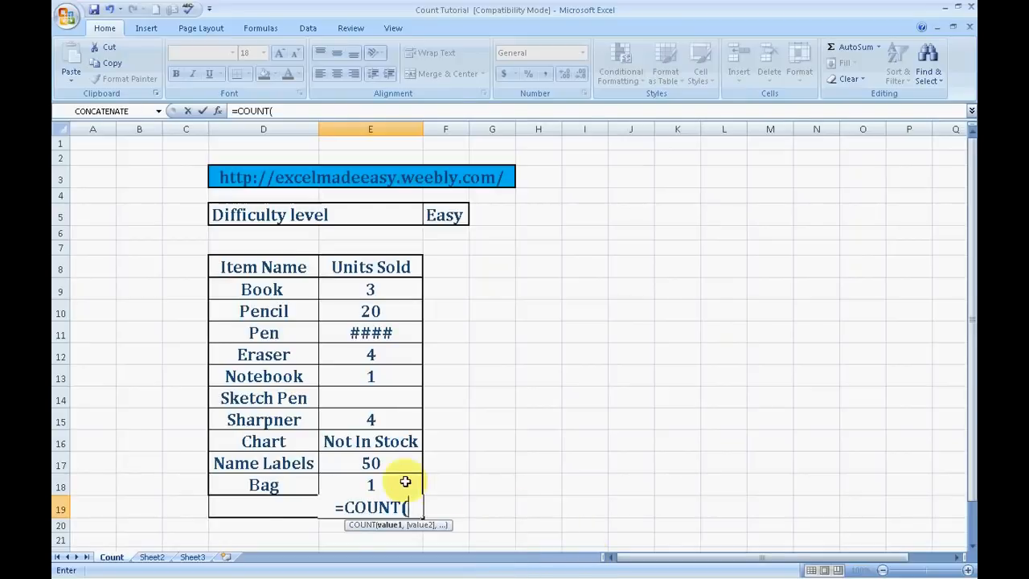
pyautogui.click(398, 480)
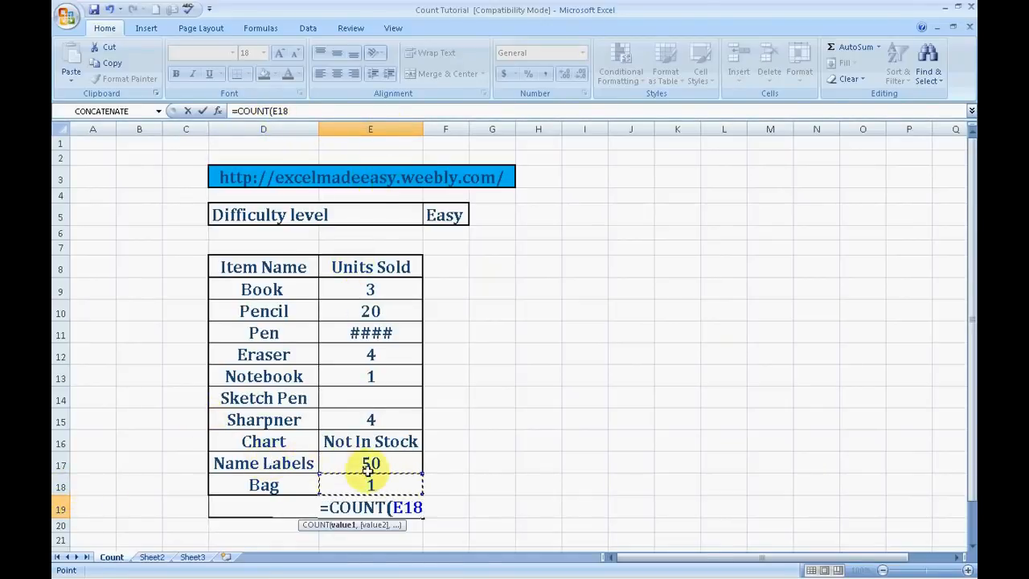
pyautogui.hotkey('shift', 'Up')
pyautogui.hotkey('shift', 'Up')
pyautogui.hotkey('shift', 'Up')
pyautogui.hotkey('shift', 'Up')
pyautogui.hotkey('shift', 'Up')
pyautogui.hotkey('shift', 'Up')
pyautogui.hotkey('shift', 'Up')
pyautogui.hotkey('shift', 'Up')
pyautogui.hotkey('shift', 'Up')
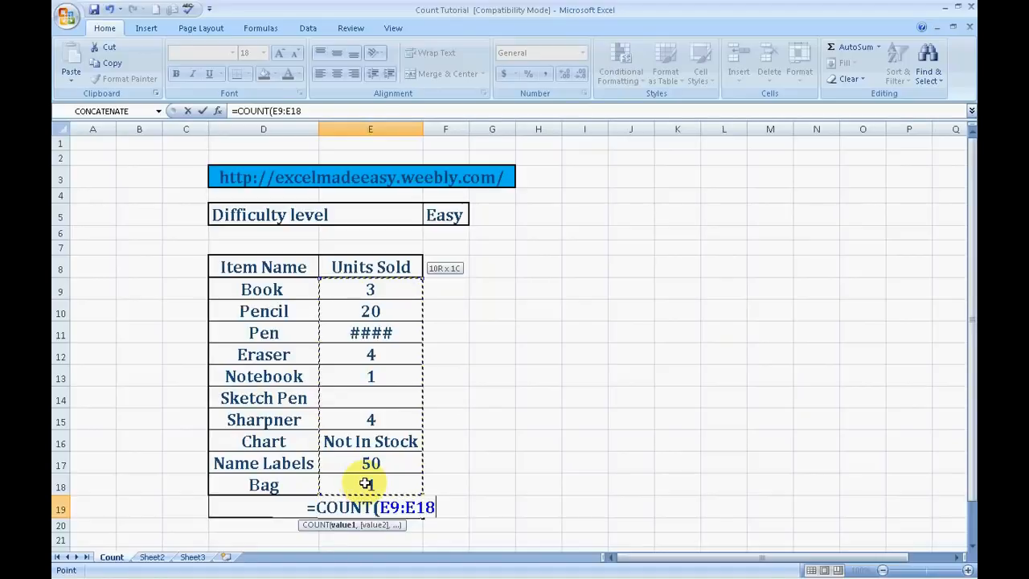
pyautogui.write(')')
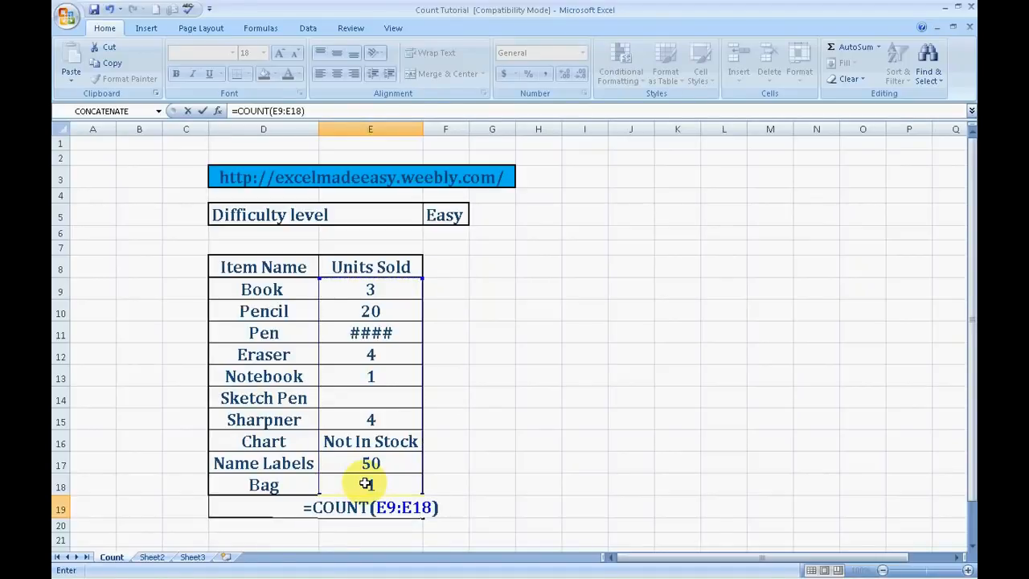
pyautogui.press('Return')
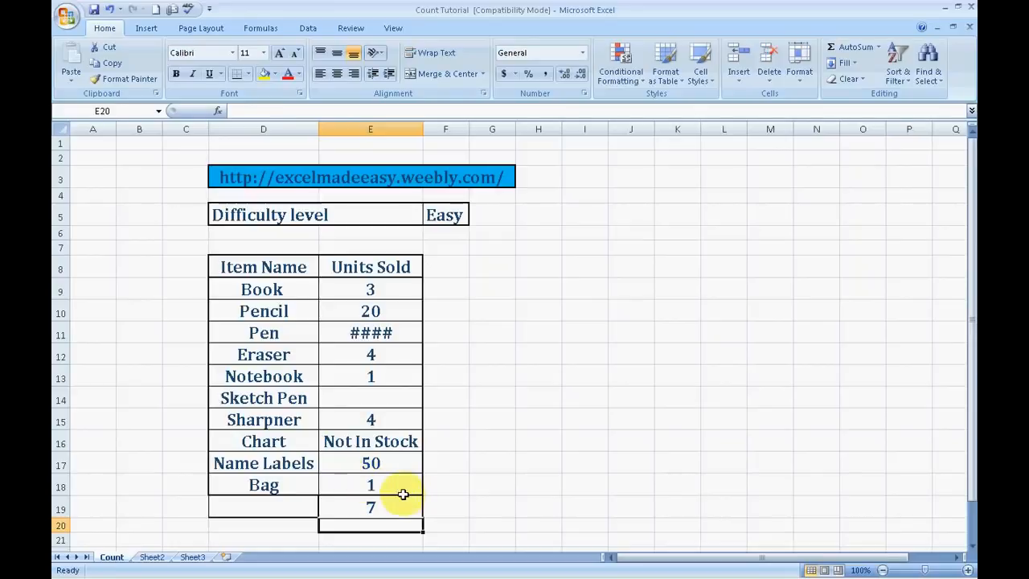
pyautogui.click(401, 491)
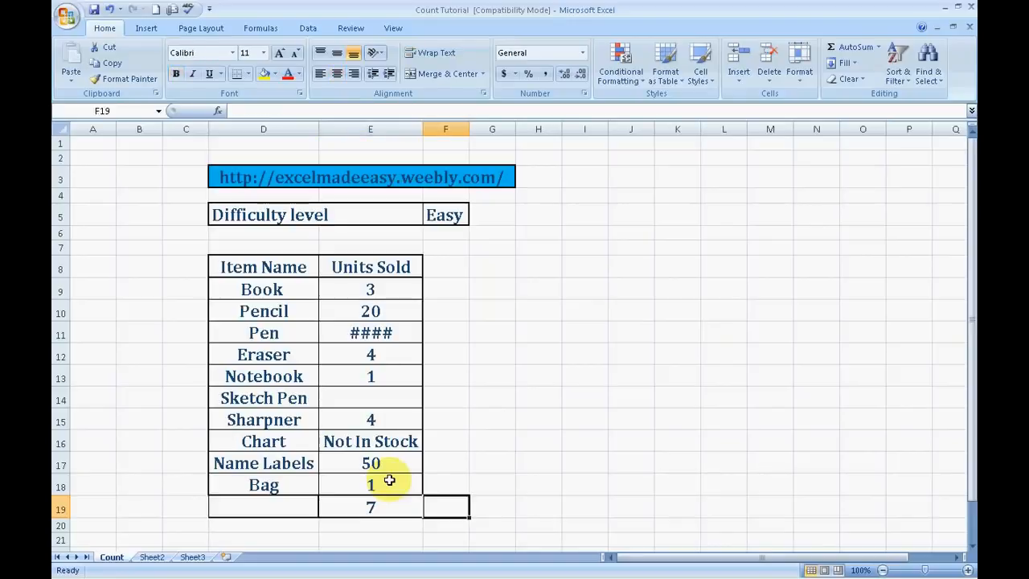
# Clear the COUNT formula from cell E19.
pyautogui.press('Delete')
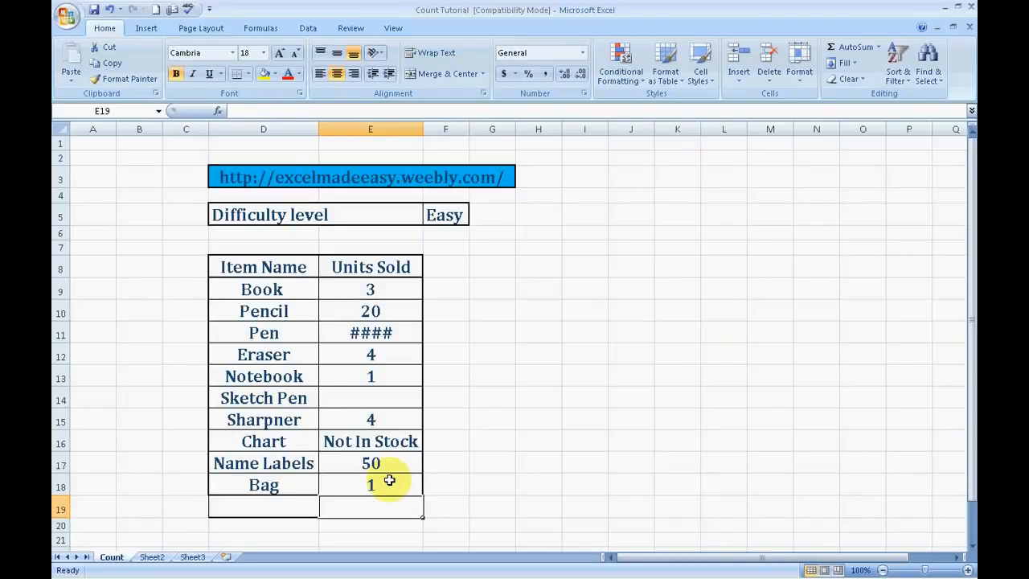
pyautogui.press('Right')
pyautogui.press('Left')
pyautogui.press('Right')
pyautogui.press('Left')
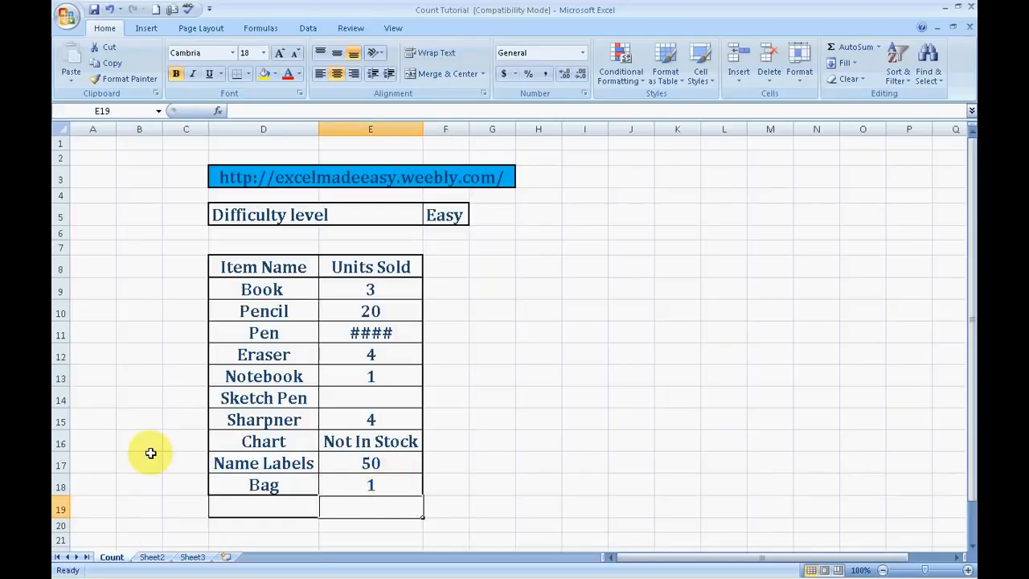
# Search the function library for "count" and insert the COUNT function in cell E19.
pyautogui.click(259, 27)
pyautogui.click(71, 71)
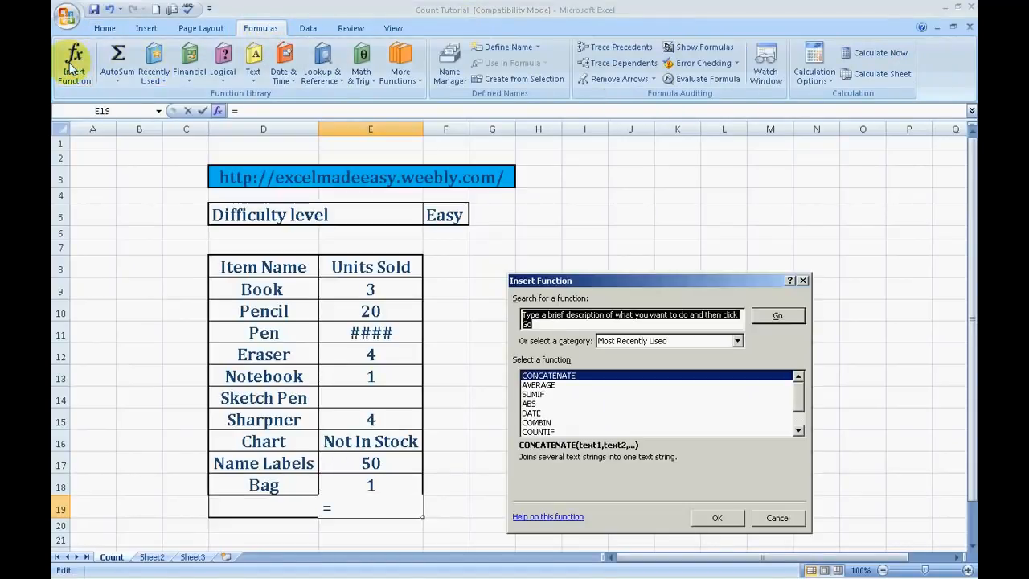
pyautogui.write('co')
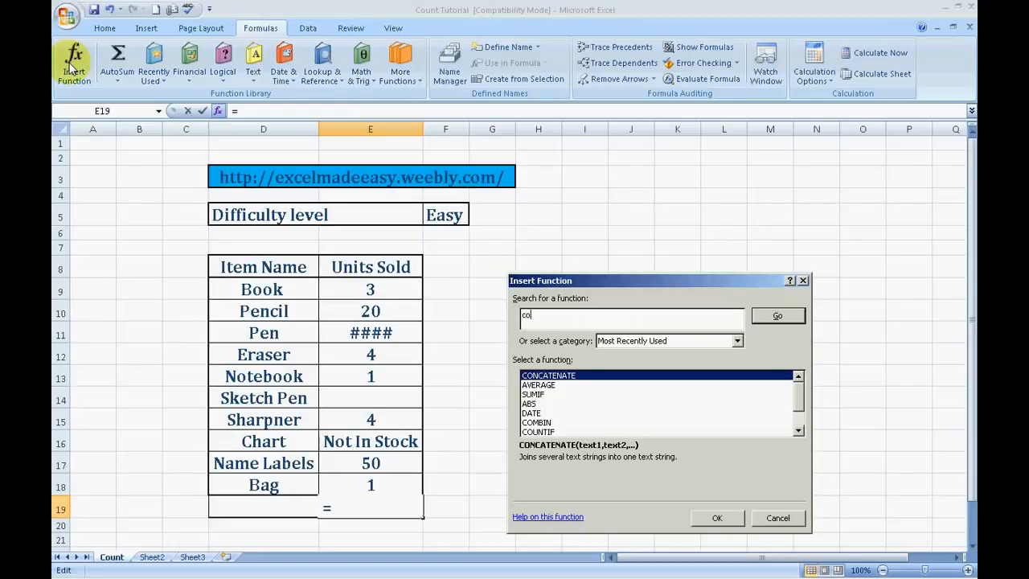
pyautogui.write('unt')
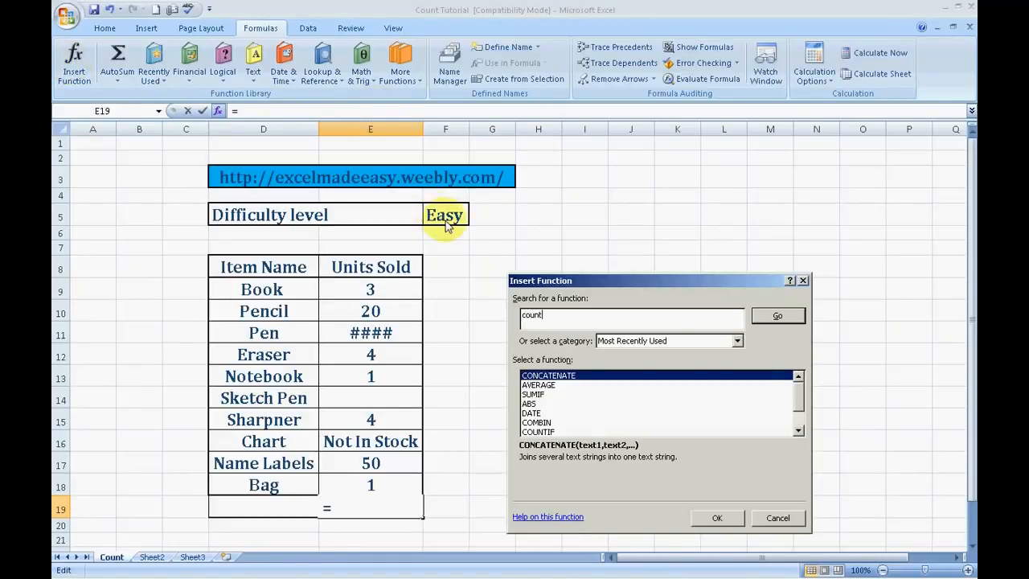
pyautogui.click(777, 317)
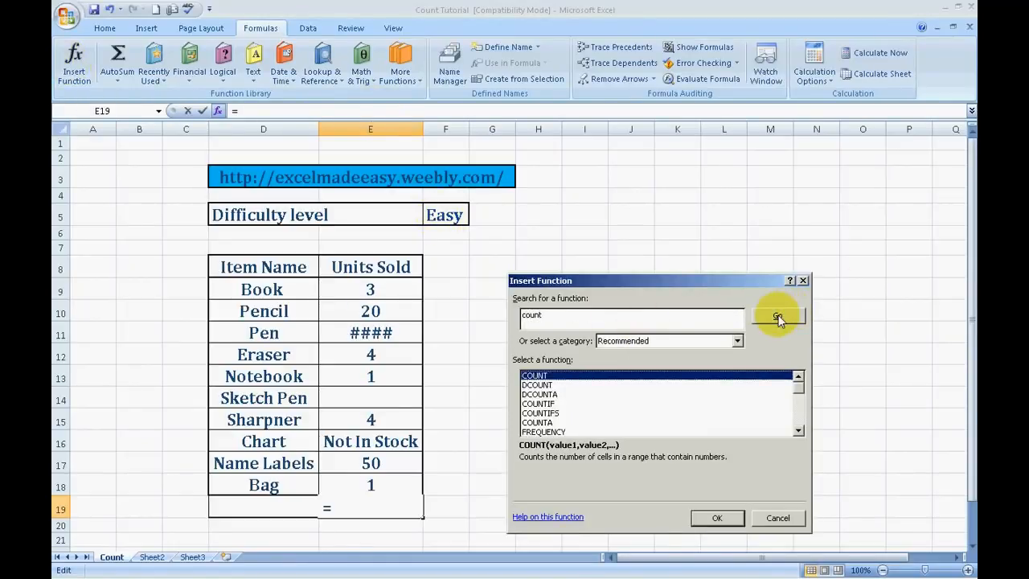
pyautogui.click(717, 518)
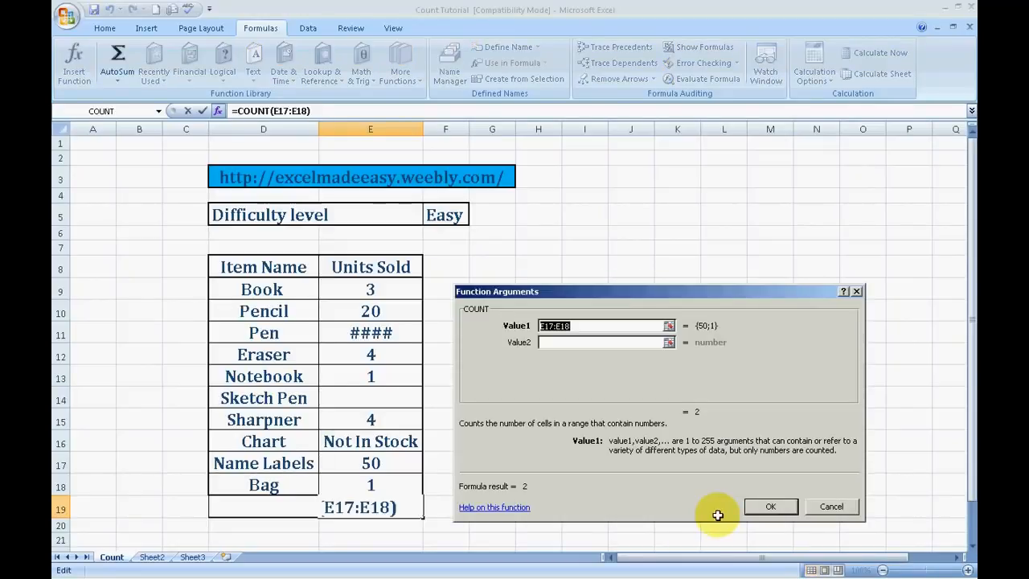
# Replace the suggested Value1 argument with the Units Sold range E9:E18 and complete the COUNT formula.
pyautogui.click(603, 327)
pyautogui.press('BackSpace')
pyautogui.press('BackSpace')
pyautogui.press('BackSpace')
pyautogui.press('BackSpace')
pyautogui.press('BackSpace')
pyautogui.press('BackSpace')
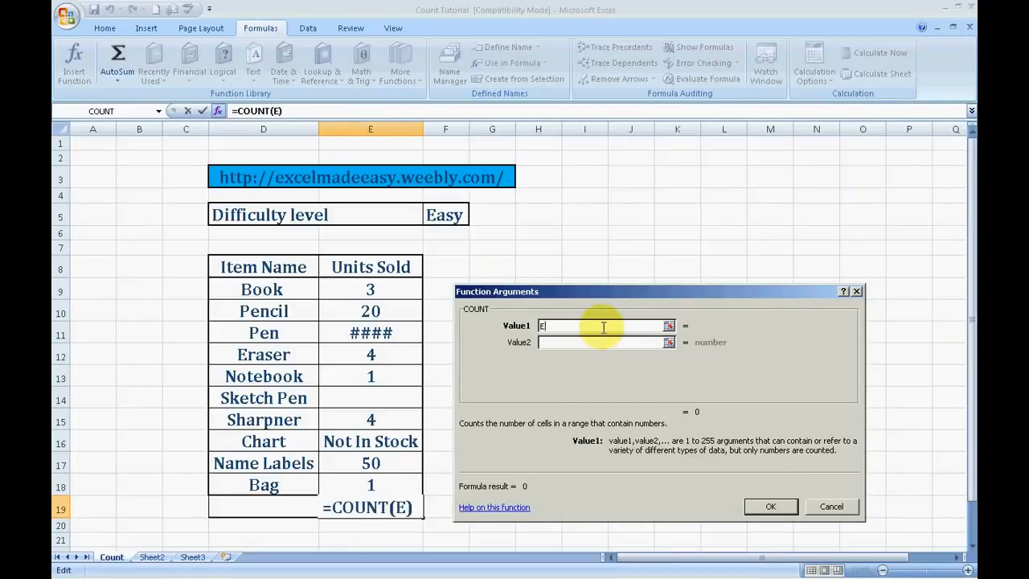
pyautogui.press('BackSpace')
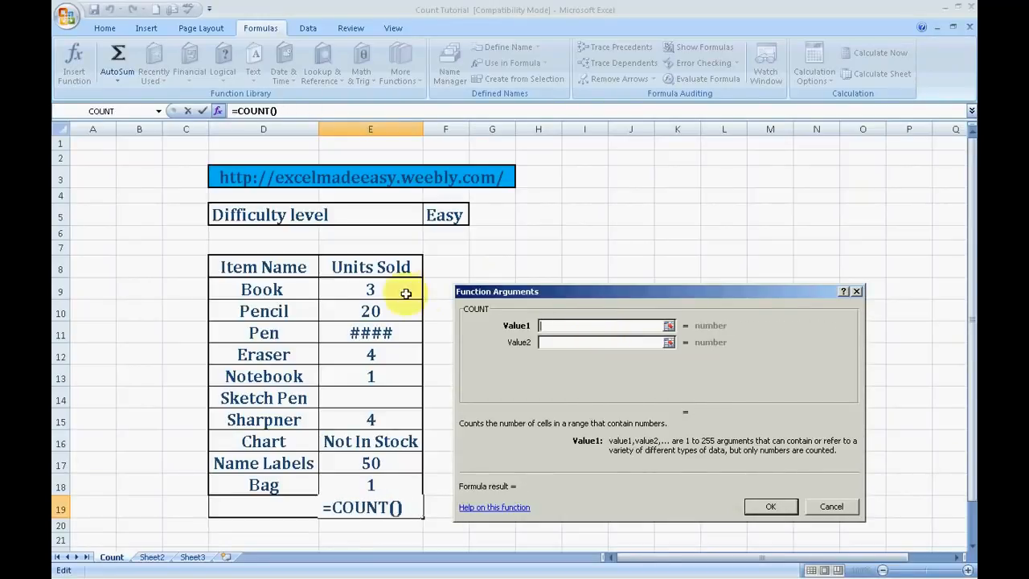
pyautogui.moveTo(400, 291); pyautogui.dragTo(400, 485)
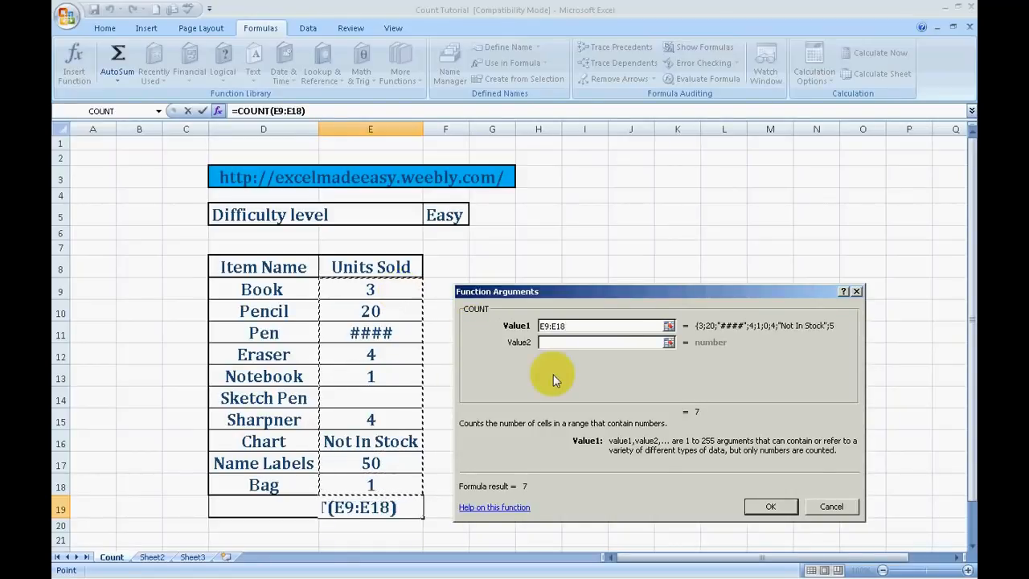
pyautogui.click(769, 511)
pyautogui.click(574, 523)
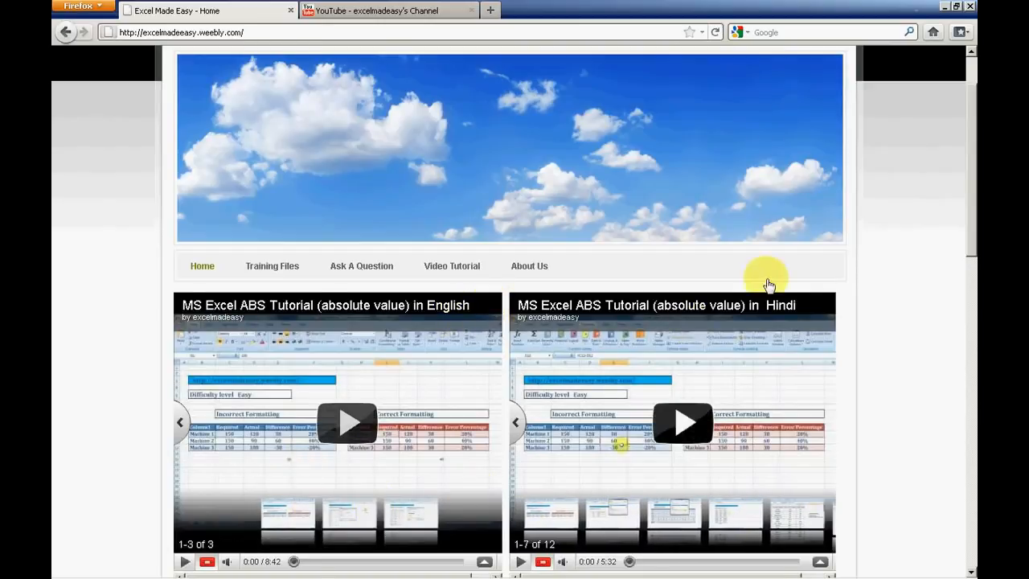
# Look through the Excel Made Easy home page in Firefox down to the Facebook box, and return to the Count Tutorial workbook in Excel.
pyautogui.scroll(-5, 971, 205)
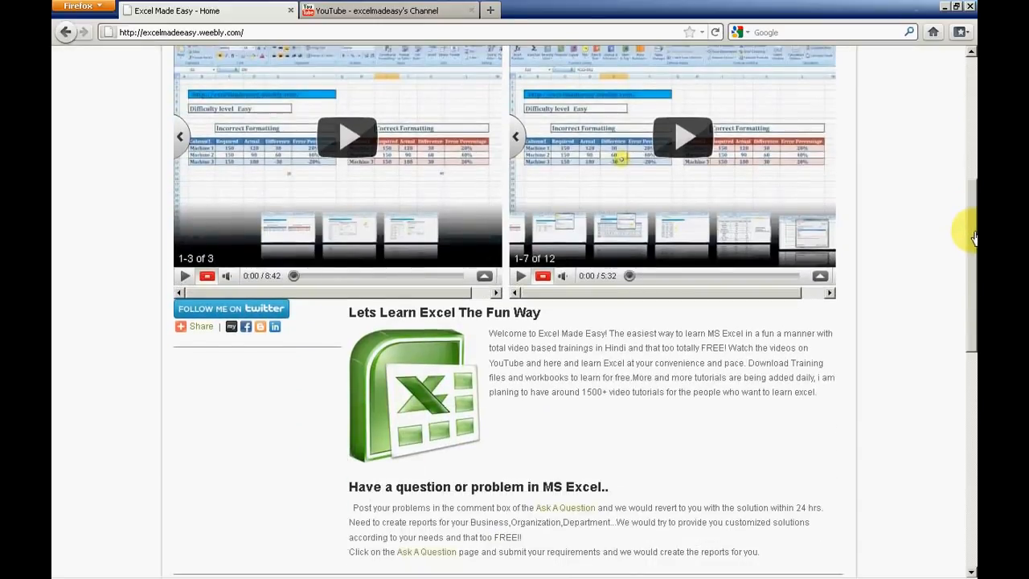
pyautogui.moveTo(974, 238); pyautogui.dragTo(971, 386)
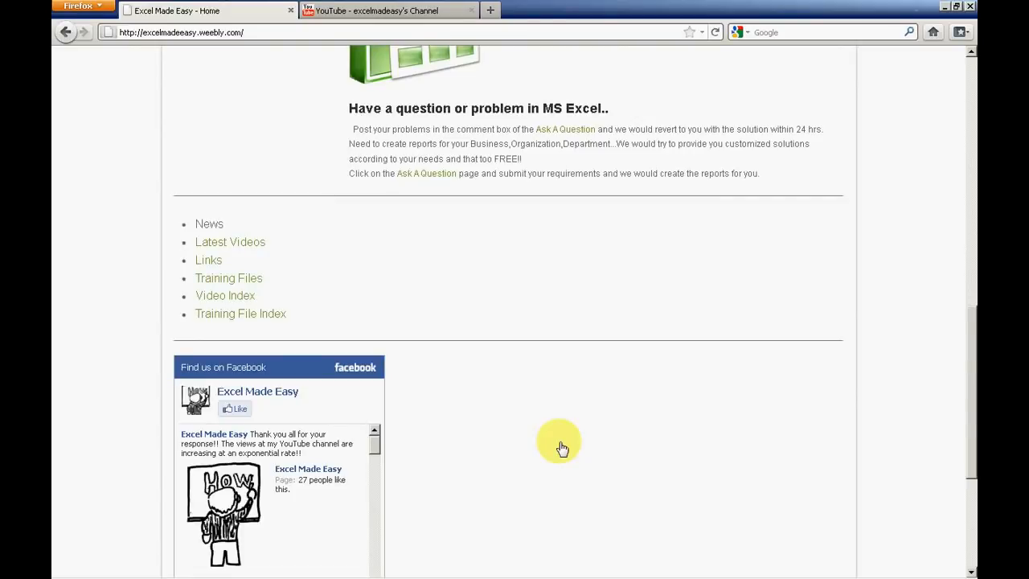
pyautogui.moveTo(973, 459); pyautogui.dragTo(972, 188)
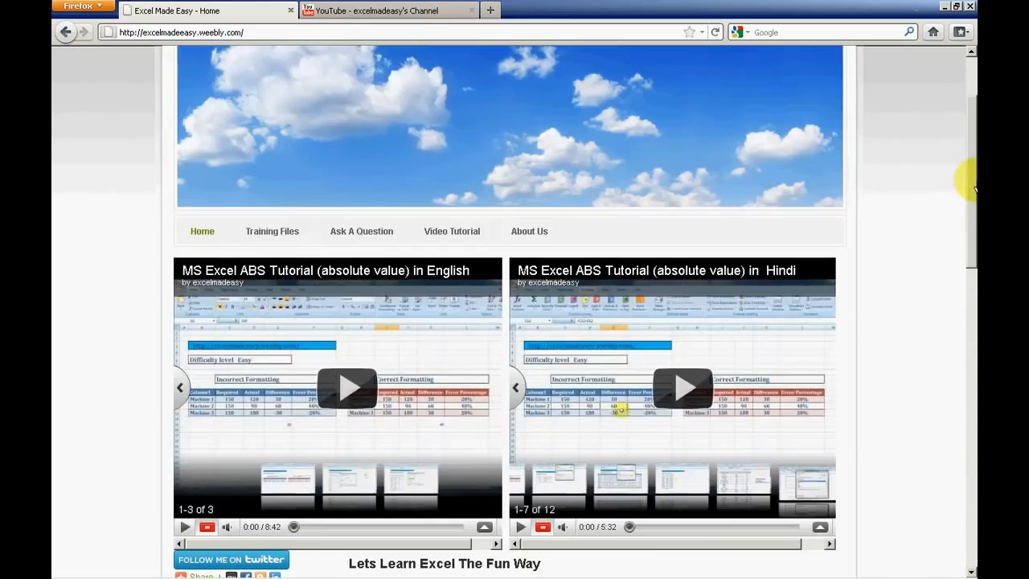
pyautogui.hotkey('alt', 'Tab')
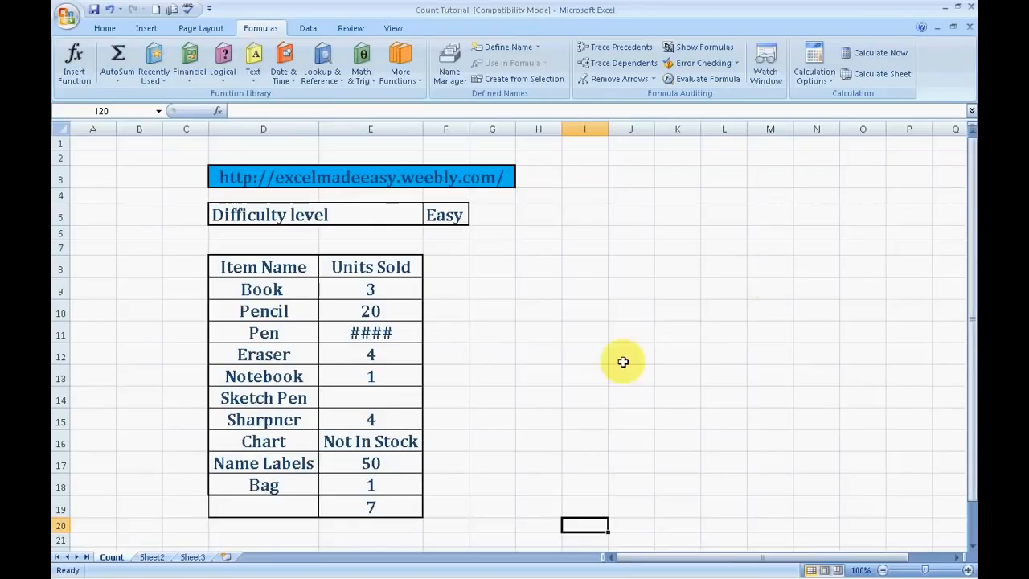
pyautogui.click(578, 385)
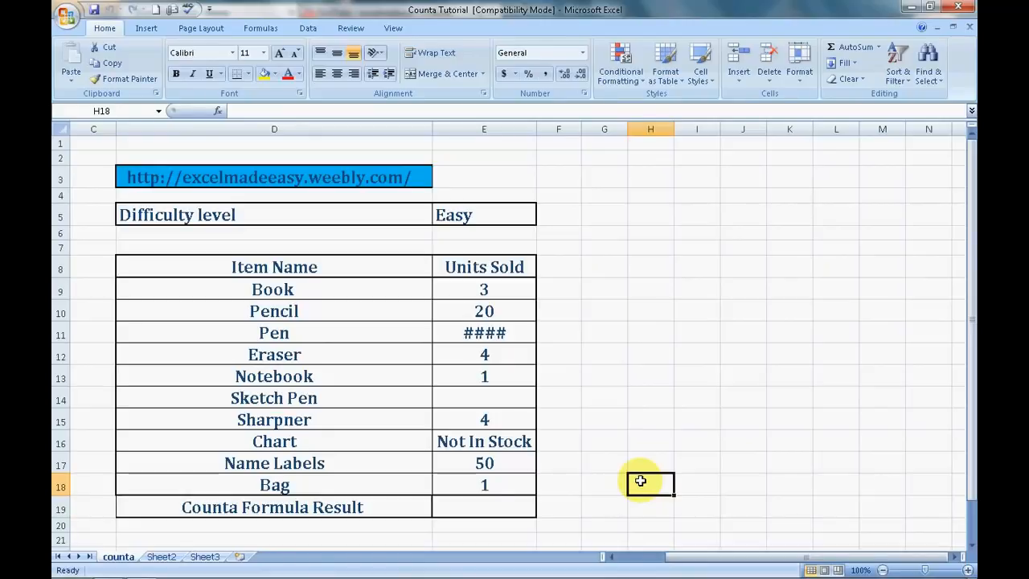
# Examine the Item Name column in the Counta Tutorial workbook, from its header down to Sketch Pen.
pyautogui.press('Left')
pyautogui.press('Left')
pyautogui.press('Left')
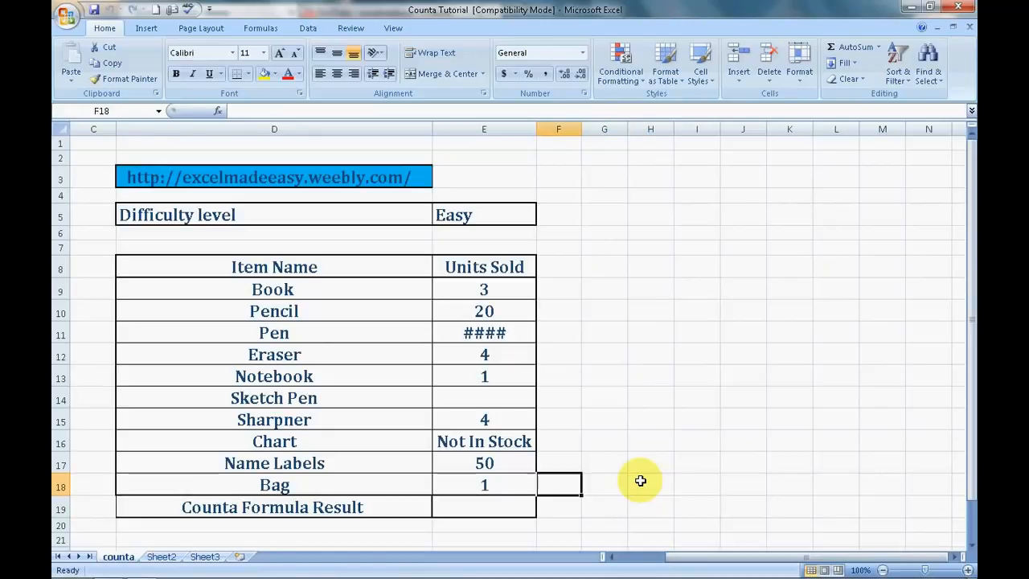
pyautogui.press('Up')
pyautogui.press('Up')
pyautogui.press('Up')
pyautogui.press('Up')
pyautogui.press('Up')
pyautogui.press('Up')
pyautogui.press('Up')
pyautogui.press('Up')
pyautogui.press('Up')
pyautogui.press('Up')
pyautogui.press('Left')
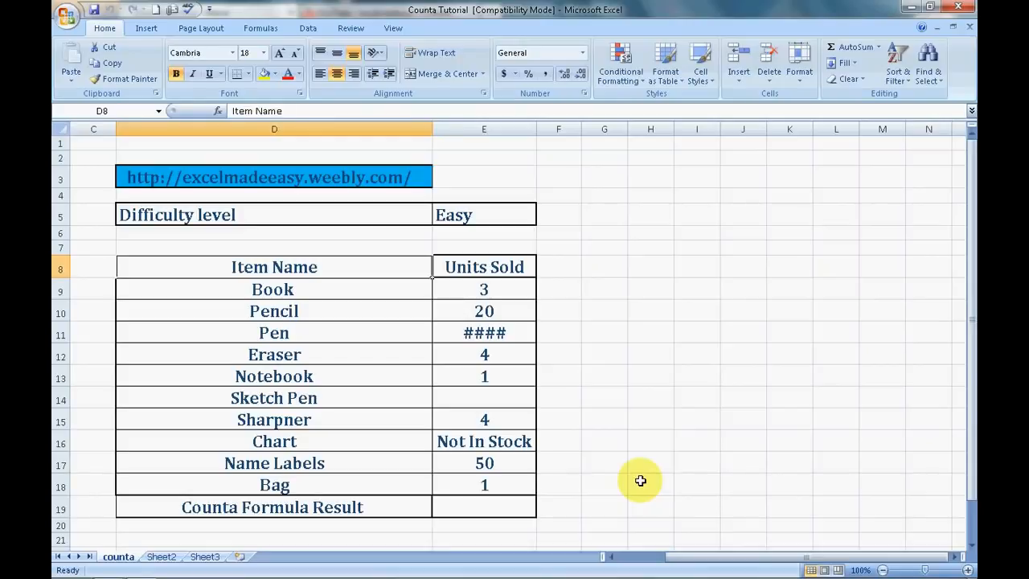
pyautogui.press('Down')
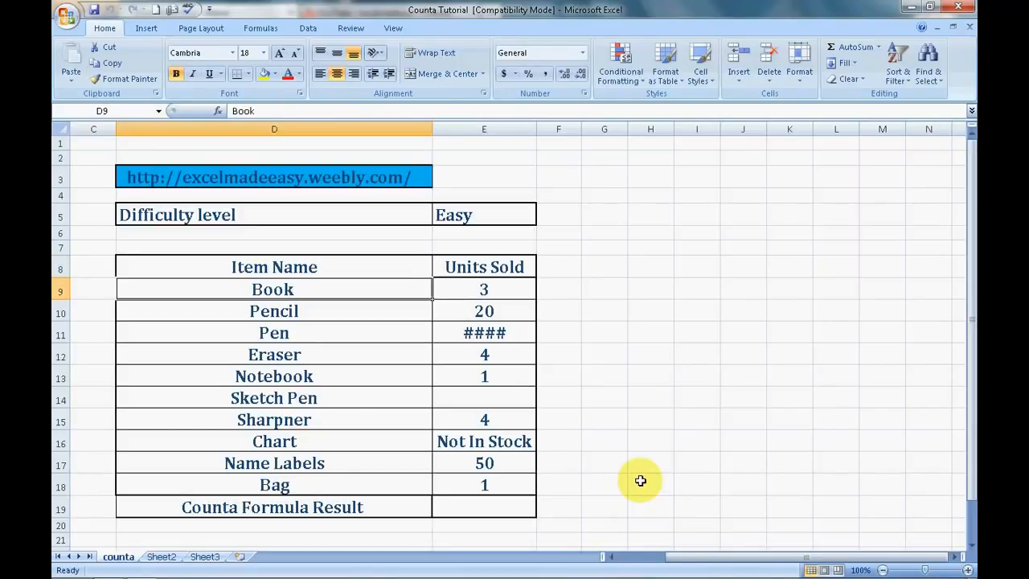
pyautogui.press('Up')
pyautogui.press('Up')
pyautogui.press('Down')
pyautogui.press('Down')
pyautogui.press('Down')
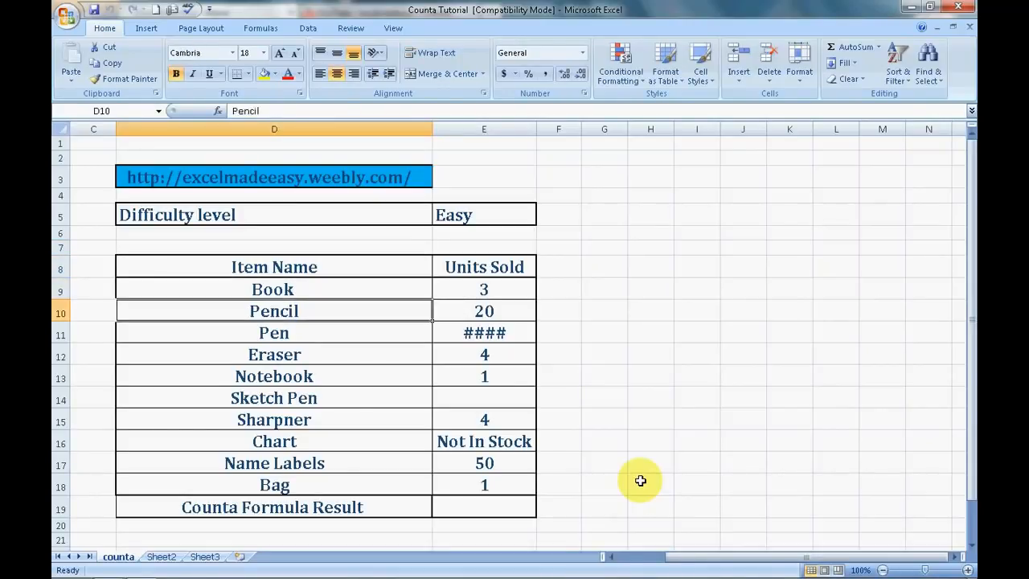
pyautogui.press('Down')
pyautogui.press('Down')
pyautogui.press('Down')
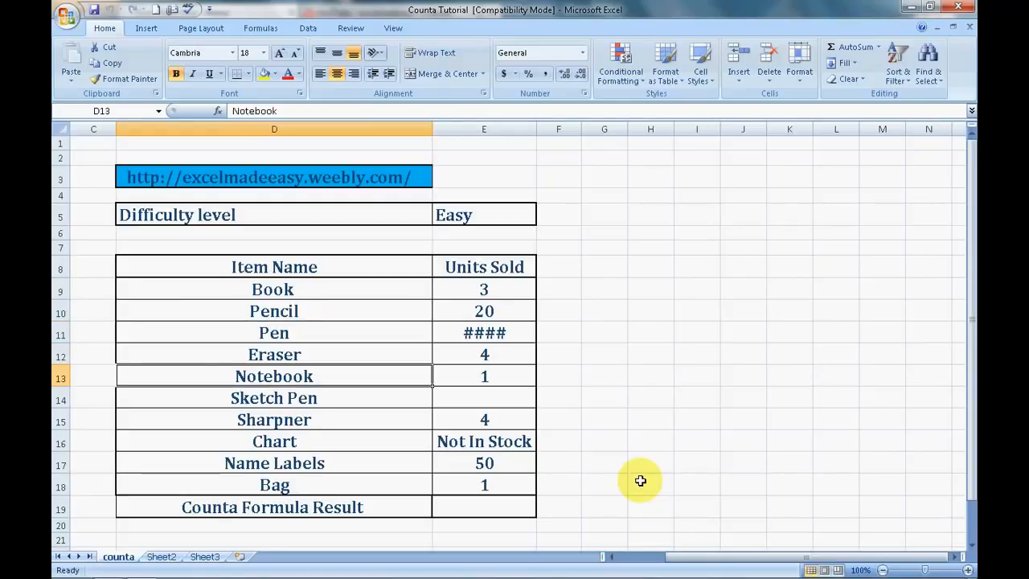
pyautogui.press('Down')
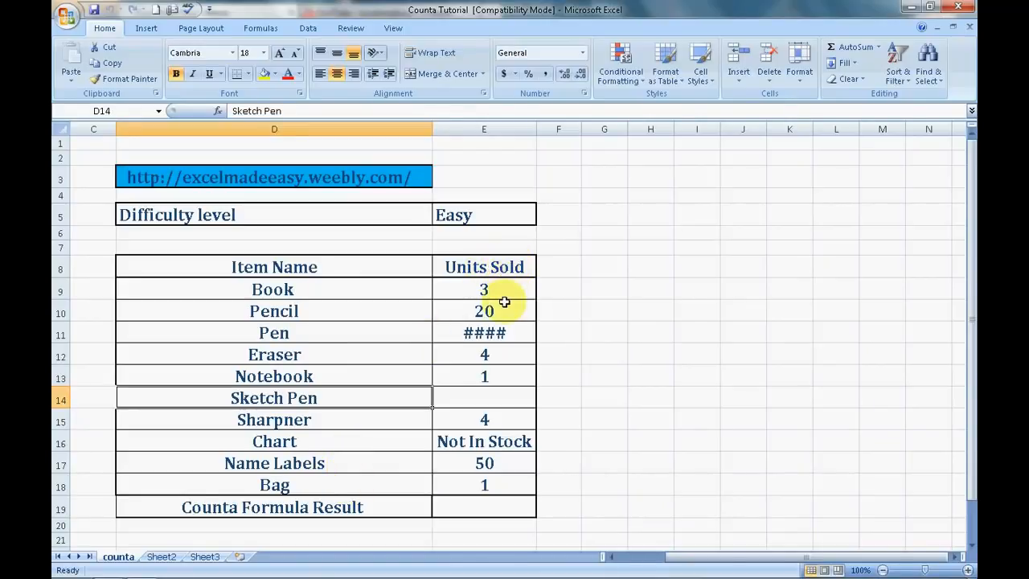
# Inspect the Units Sold entries for Pen, Sketch Pen, Sharpner, Chart, Name Labels and Bag.
pyautogui.click(502, 332)
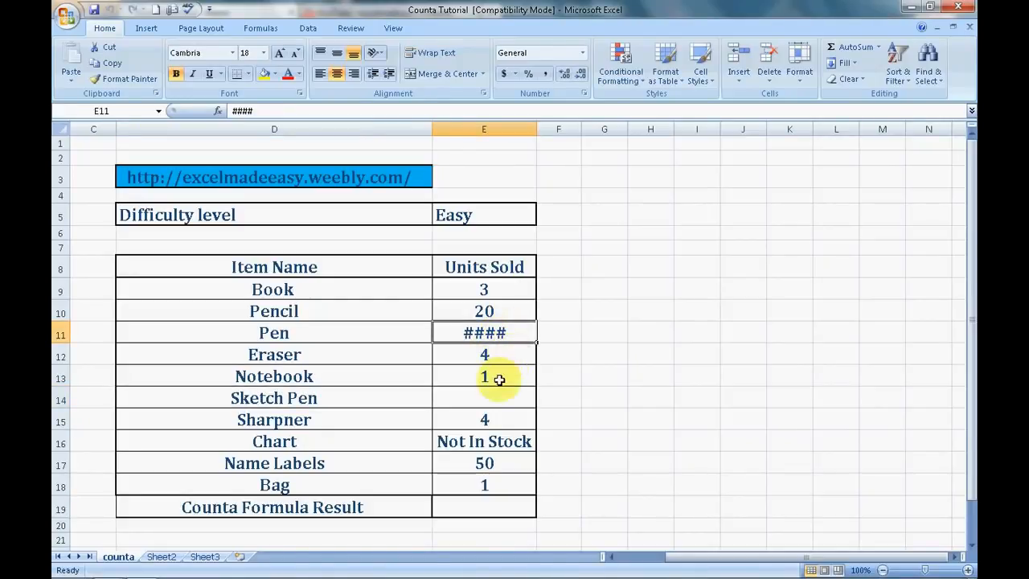
pyautogui.click(500, 398)
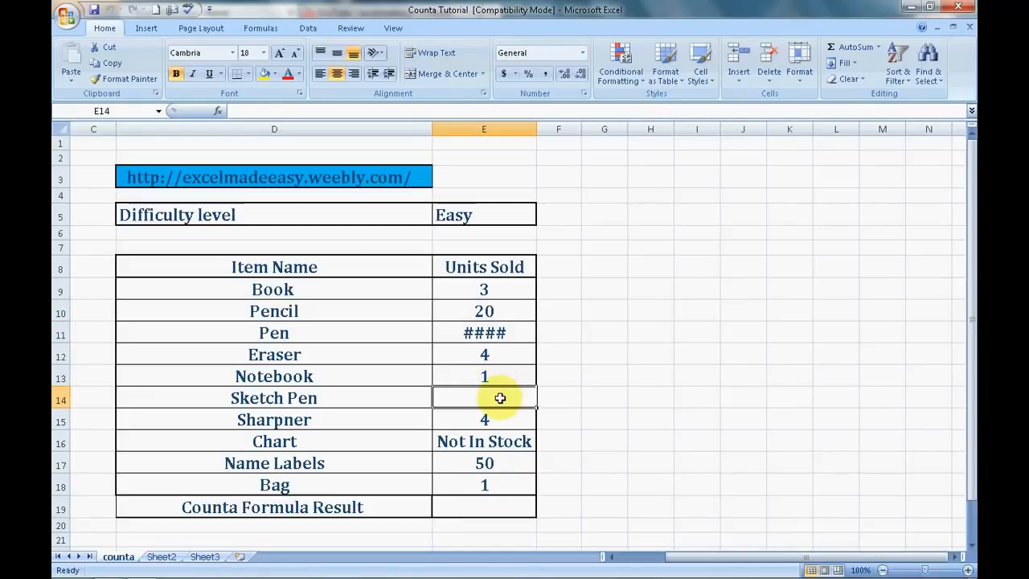
pyautogui.click(492, 419)
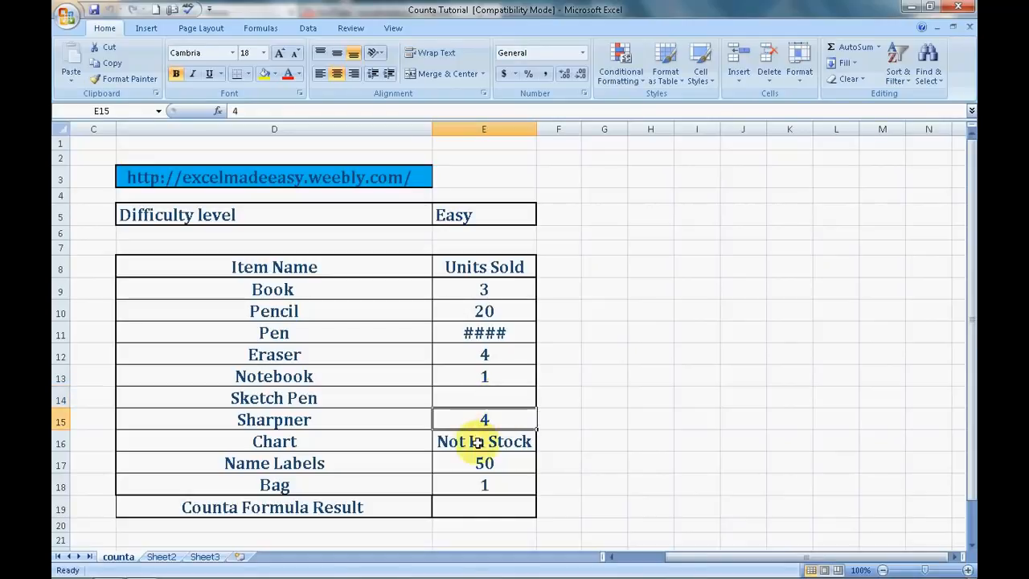
pyautogui.click(478, 441)
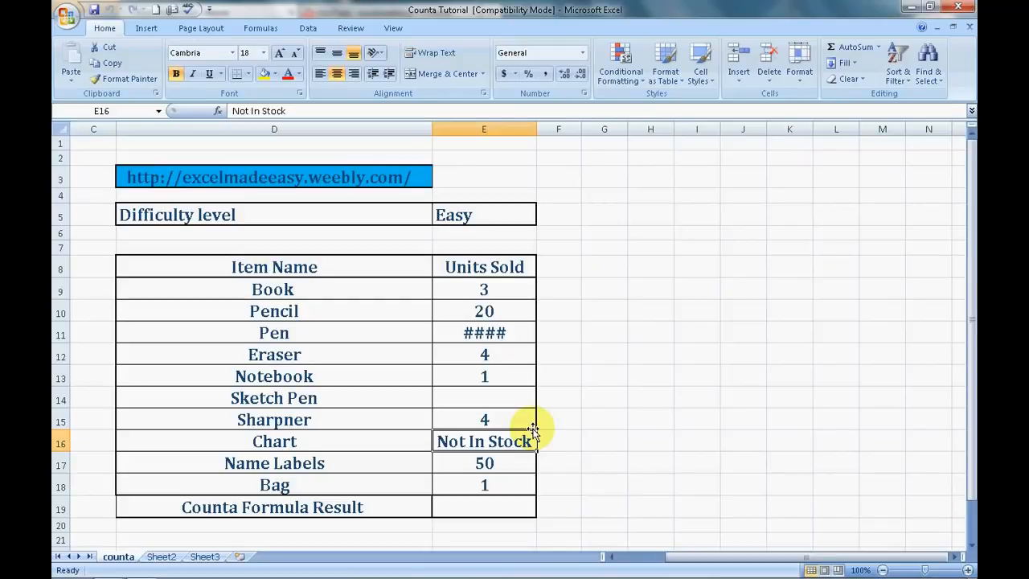
pyautogui.click(499, 462)
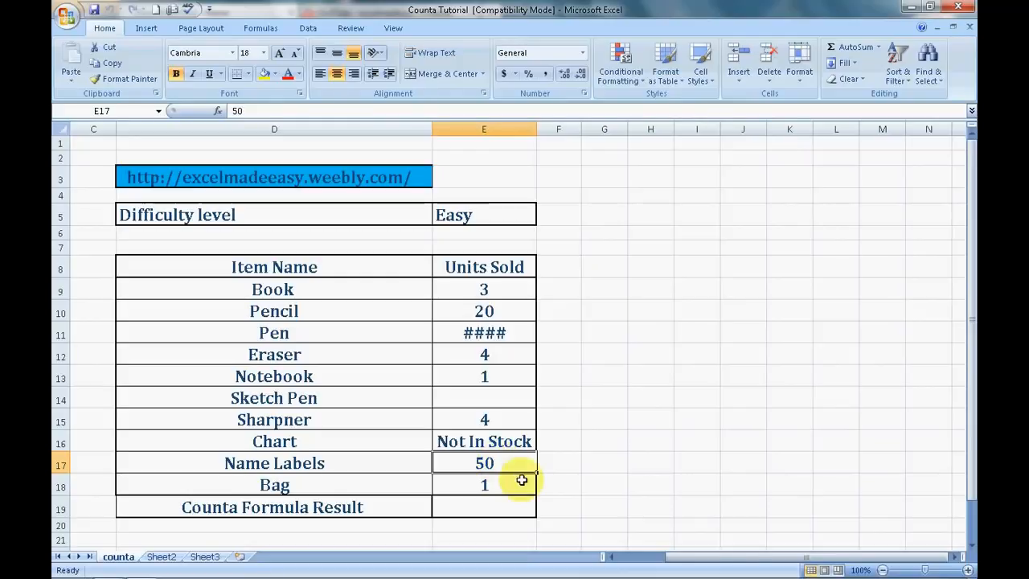
pyautogui.click(521, 480)
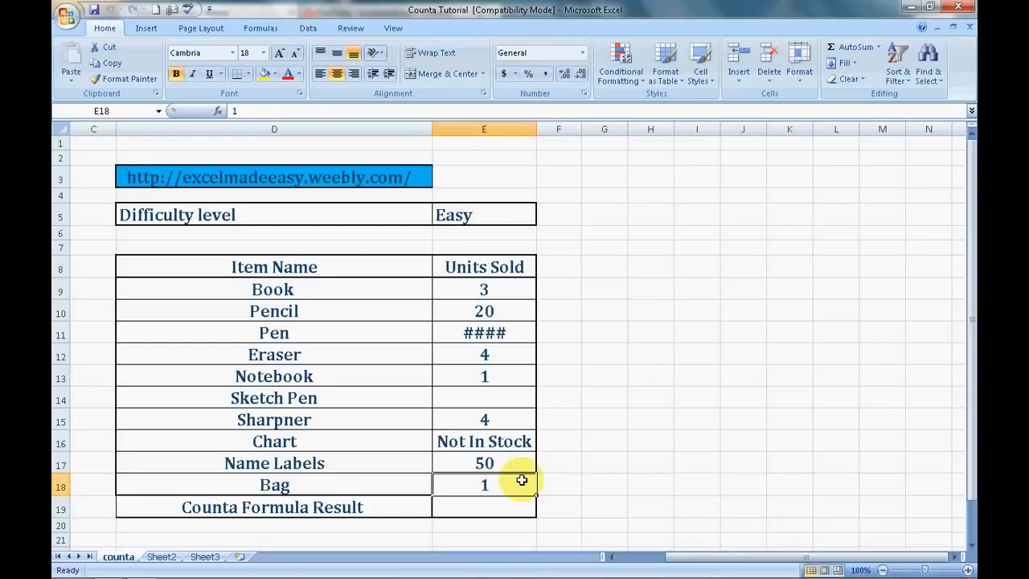
# Start a formula with a plus sign in cell E19, beside the Counta Formula Result label.
pyautogui.press('Down')
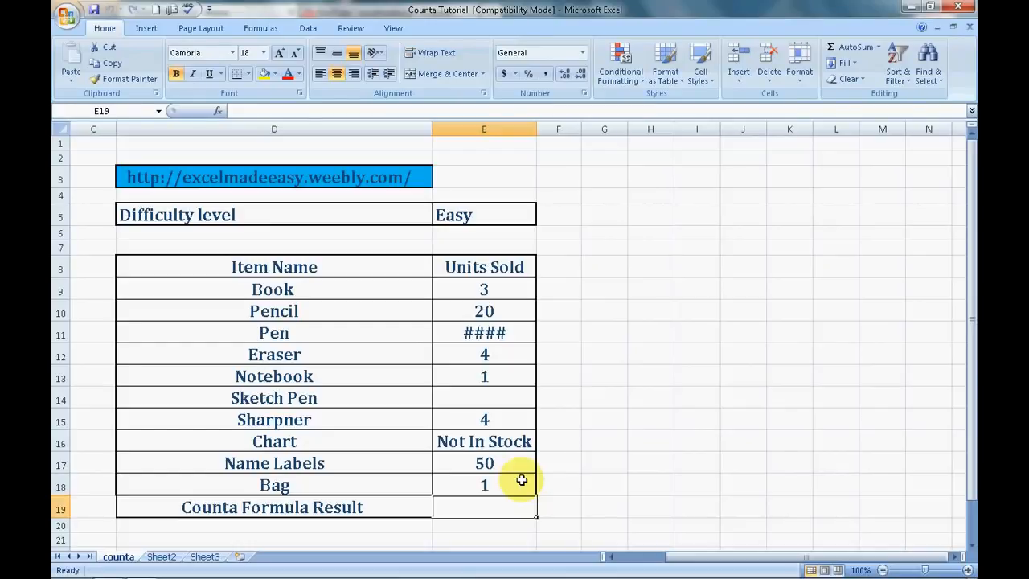
pyautogui.write('=')
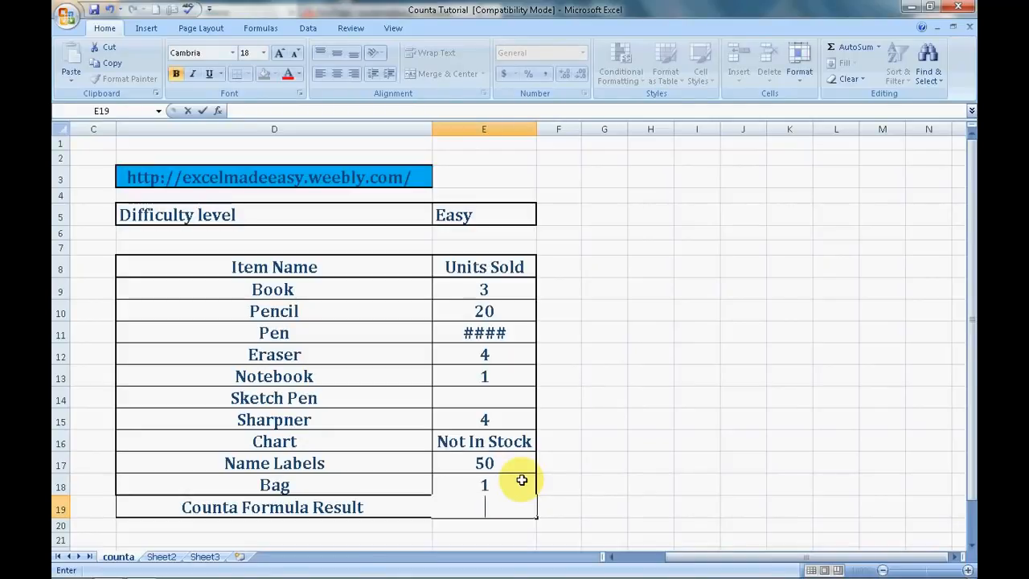
pyautogui.press('BackSpace')
pyautogui.write('+')
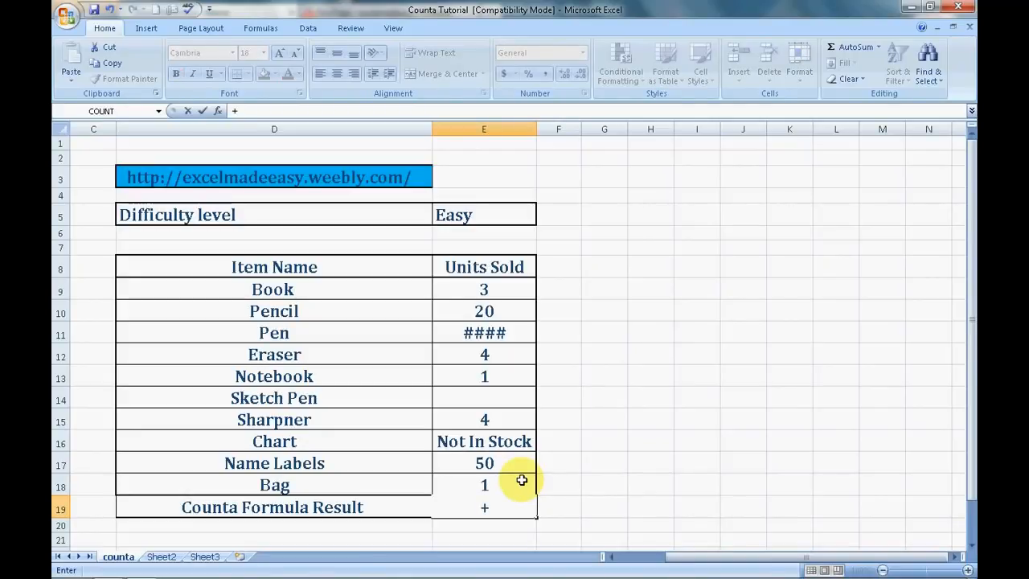
pyautogui.write('(')
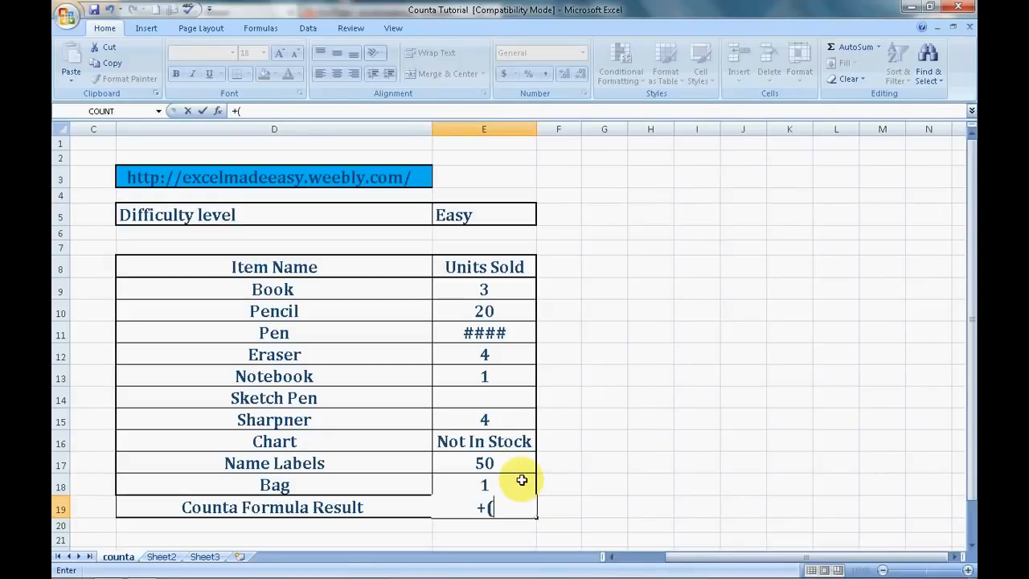
pyautogui.write('co')
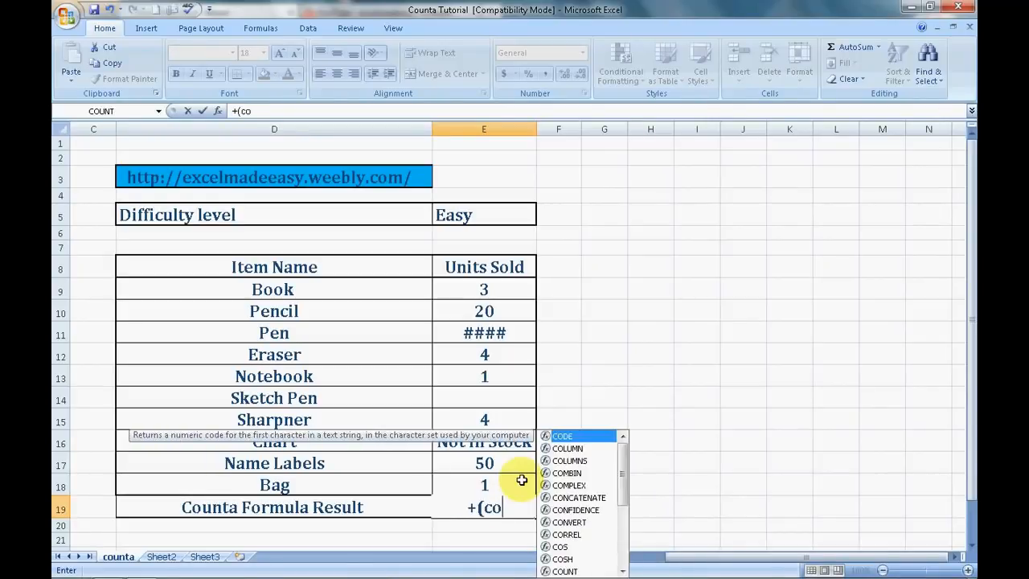
pyautogui.write('unta')
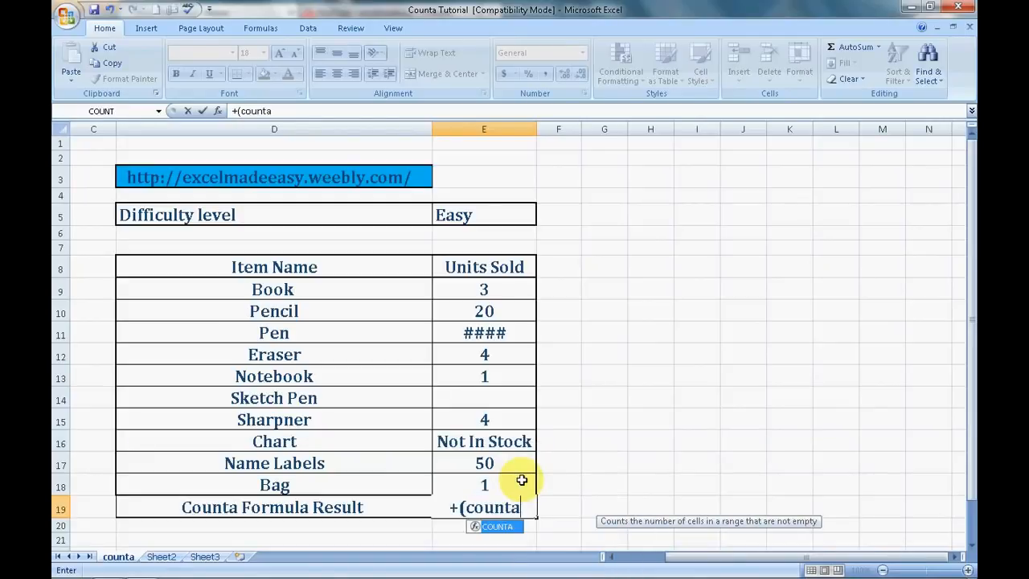
pyautogui.press('BackSpace')
pyautogui.press('BackSpace')
pyautogui.press('BackSpace')
pyautogui.press('BackSpace')
pyautogui.press('BackSpace')
pyautogui.press('BackSpace')
pyautogui.press('BackSpace')
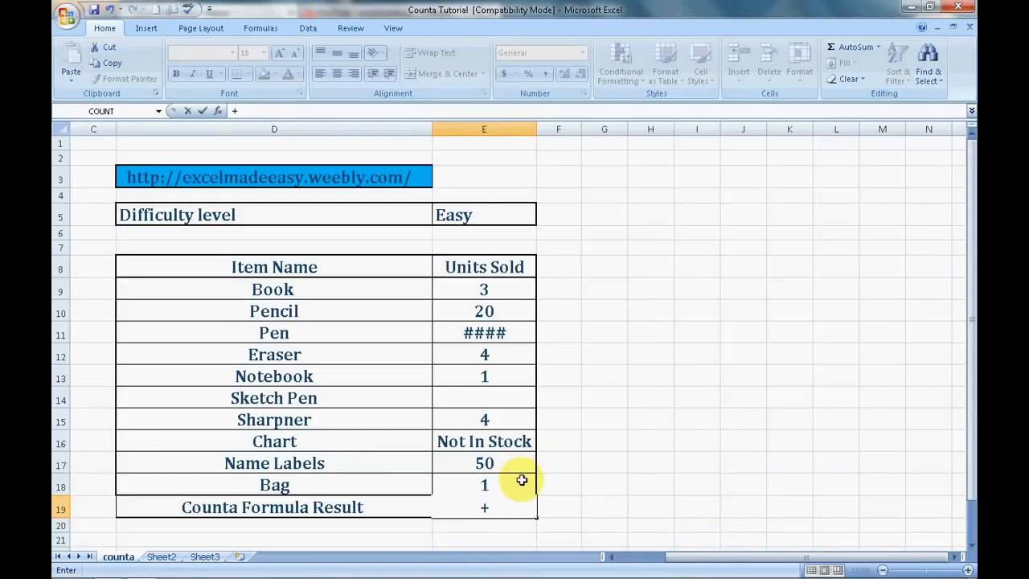
# Add the COUNTA function to the formula and select the Units Sold range from E18 up to E9.
pyautogui.write('counta')
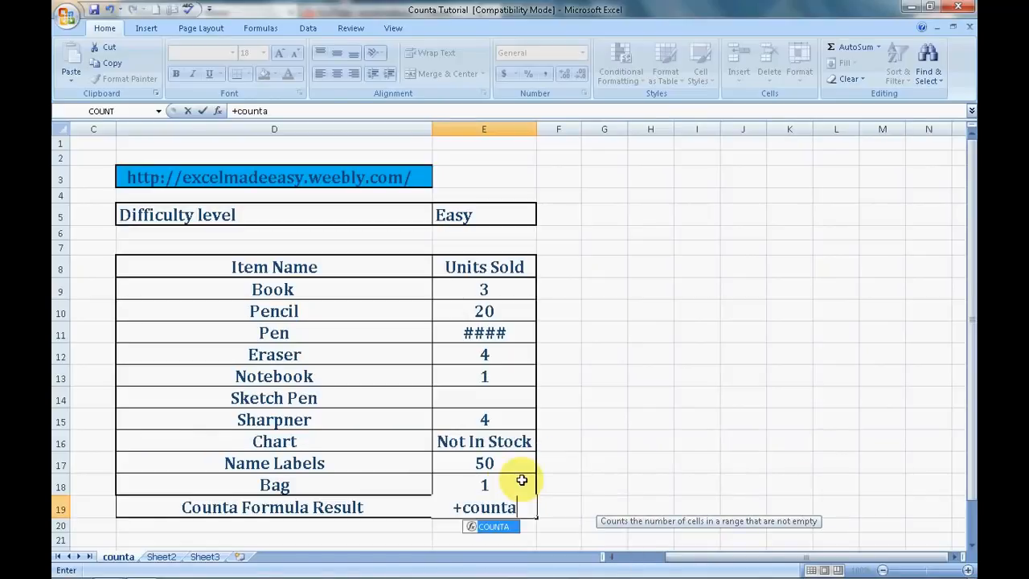
pyautogui.write('(')
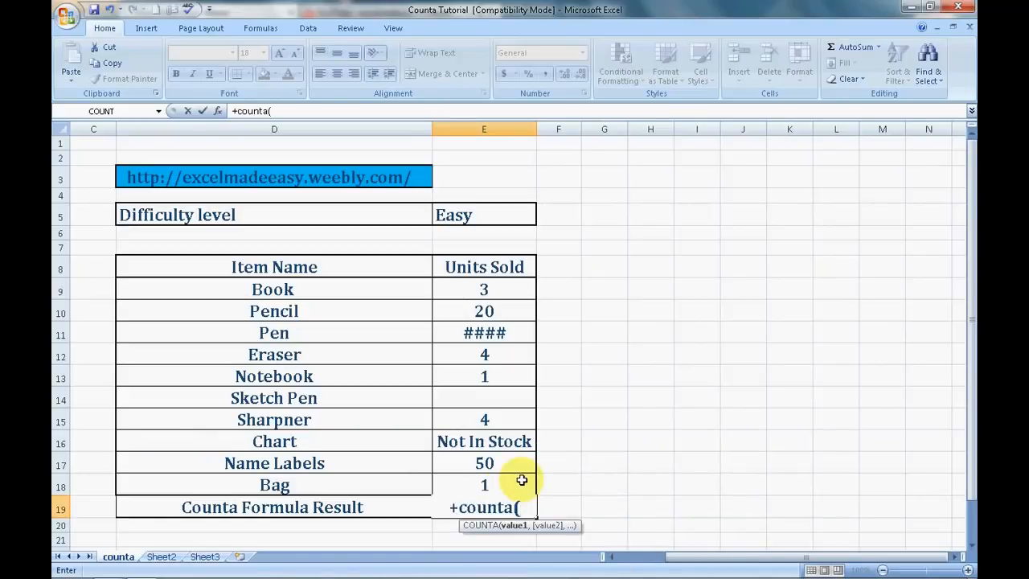
pyautogui.click(521, 480)
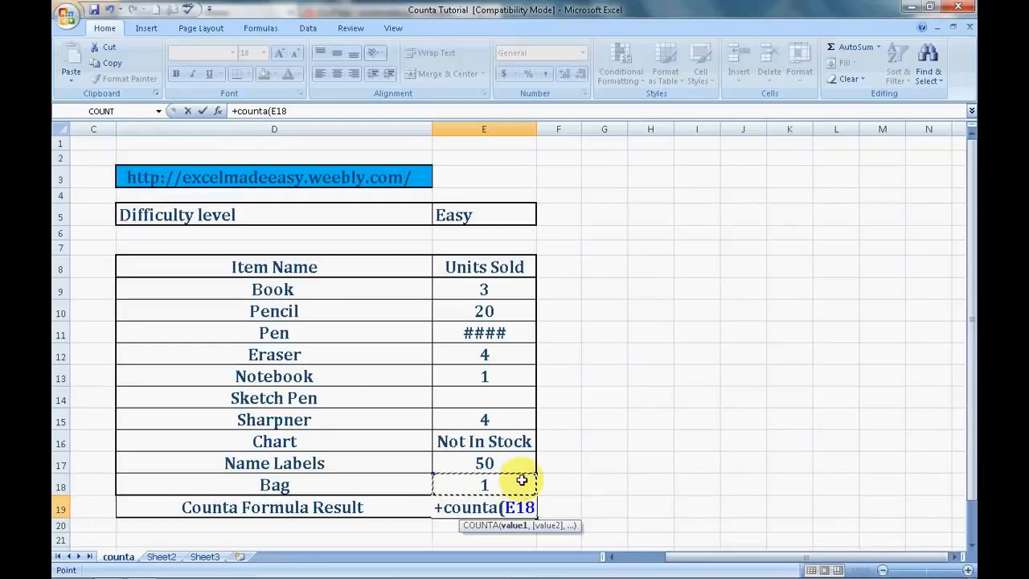
pyautogui.hotkey('shift', 'Up')
pyautogui.hotkey('shift', 'Up')
pyautogui.hotkey('shift', 'Up')
pyautogui.hotkey('shift', 'Up')
pyautogui.hotkey('shift', 'Up')
pyautogui.hotkey('shift', 'Up')
pyautogui.hotkey('shift', 'Up')
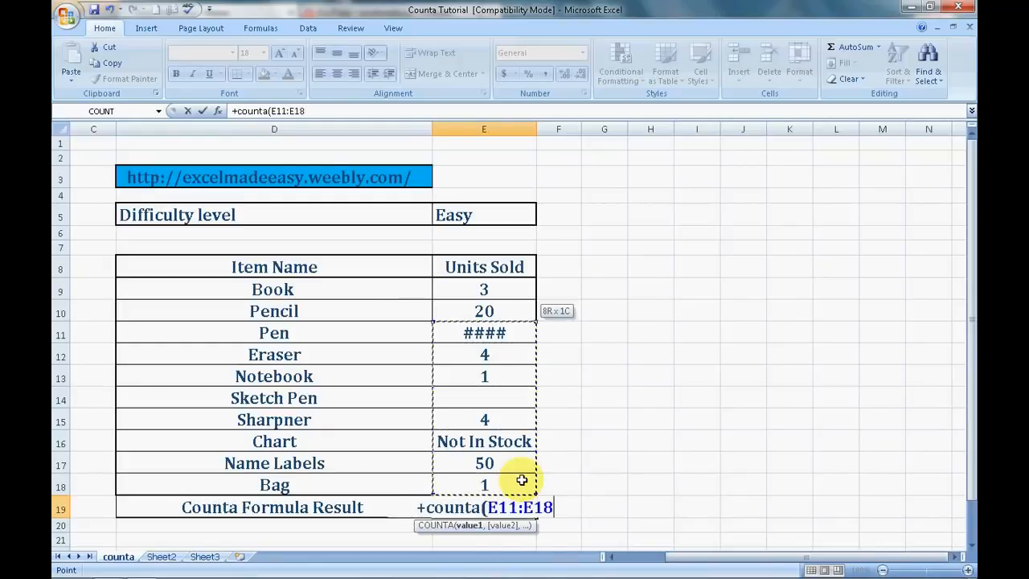
pyautogui.hotkey('shift', 'Up')
pyautogui.hotkey('shift', 'Up')
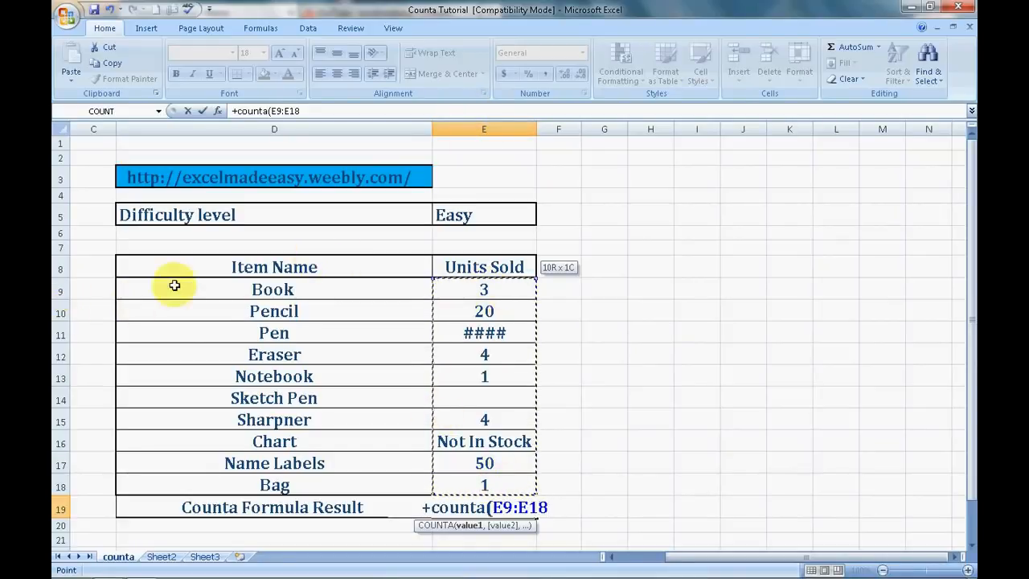
# Reselect the COUNTA range from Book down to Bag, E9:E18, and complete the formula in E19.
pyautogui.click(511, 289)
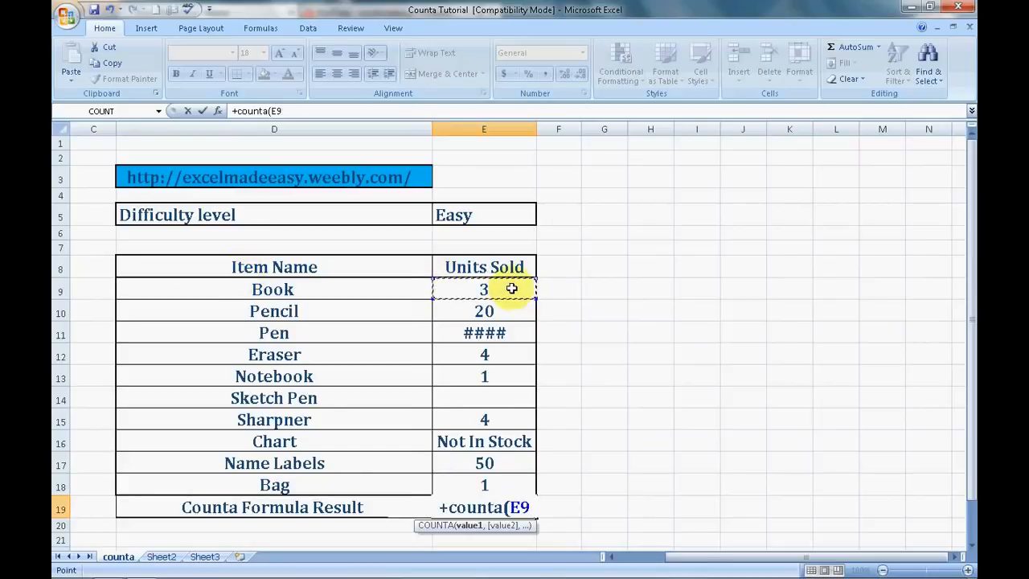
pyautogui.hotkey('shift', 'Down')
pyautogui.hotkey('shift', 'Down')
pyautogui.hotkey('shift', 'Down')
pyautogui.hotkey('shift', 'Down')
pyautogui.hotkey('shift', 'Down')
pyautogui.hotkey('shift', 'Down')
pyautogui.hotkey('shift', 'Down')
pyautogui.hotkey('shift', 'Down')
pyautogui.hotkey('shift', 'Down')
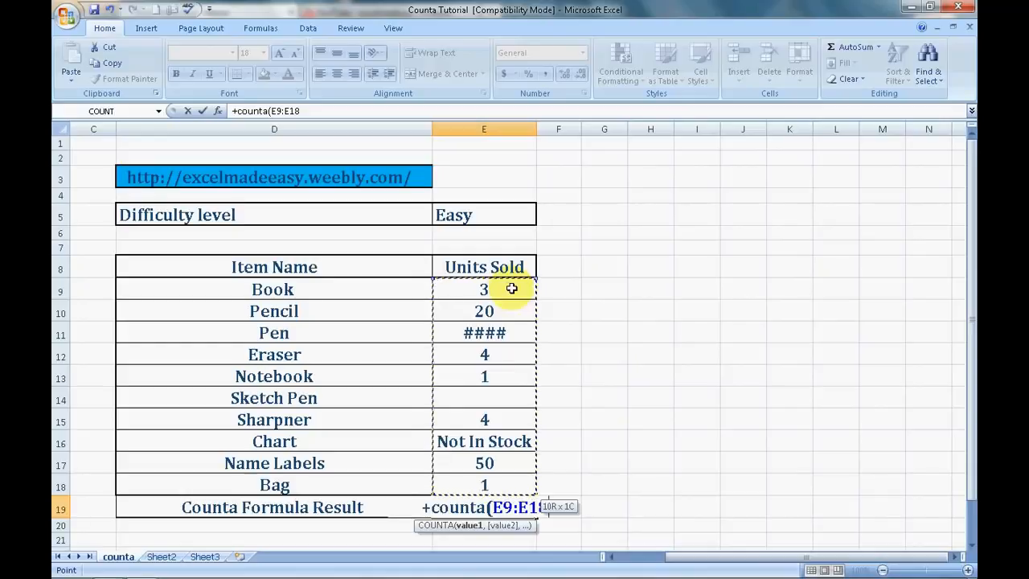
pyautogui.press('Return')
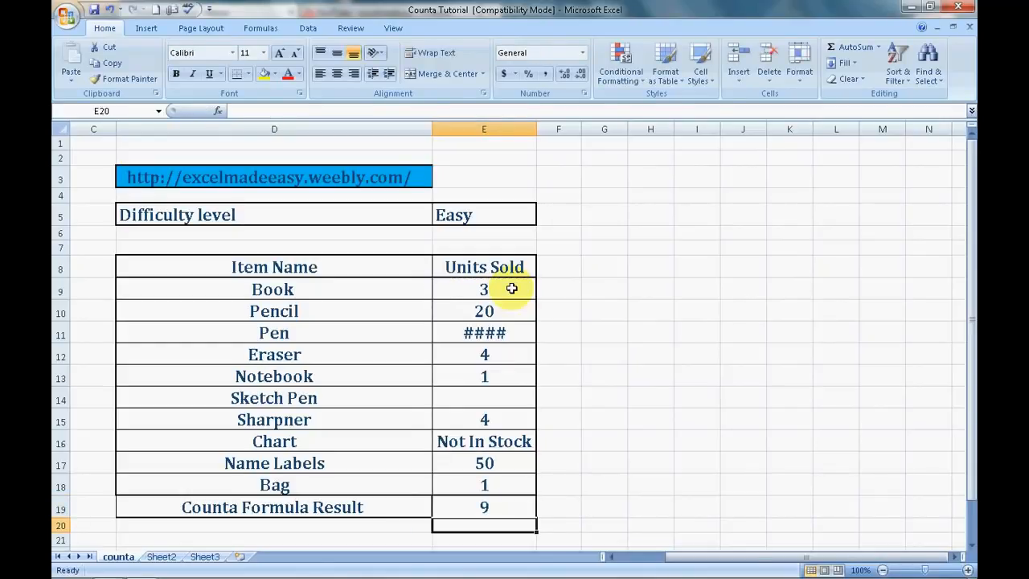
# Clear the COUNTA formula from cell E19, beside Counta Formula Result.
pyautogui.press('Up')
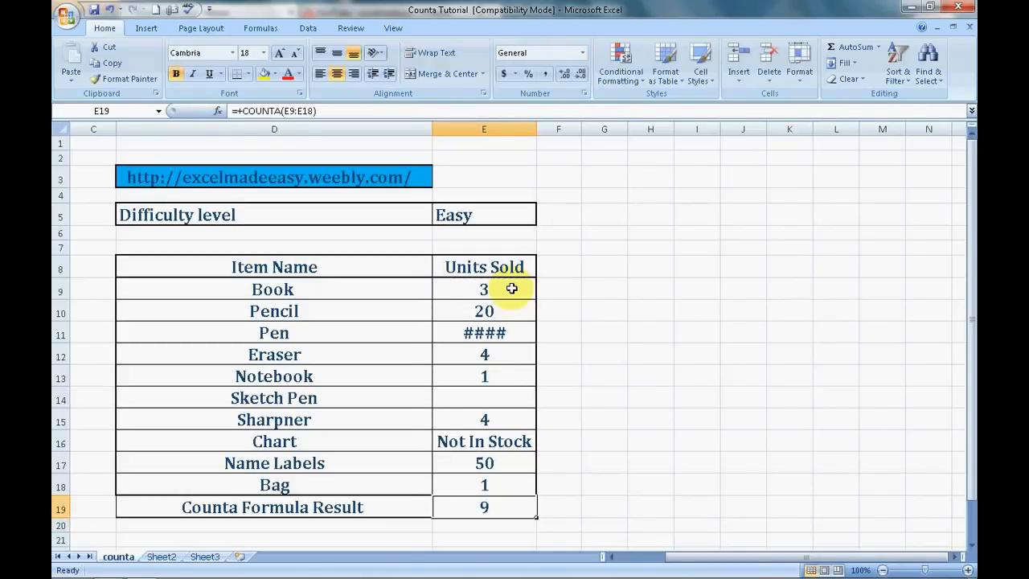
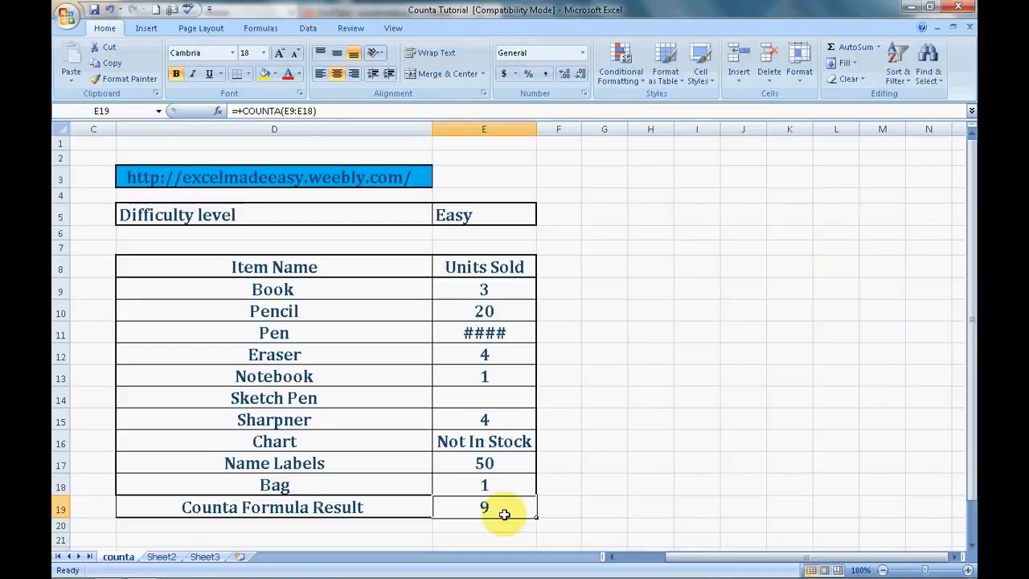
pyautogui.press('Delete')
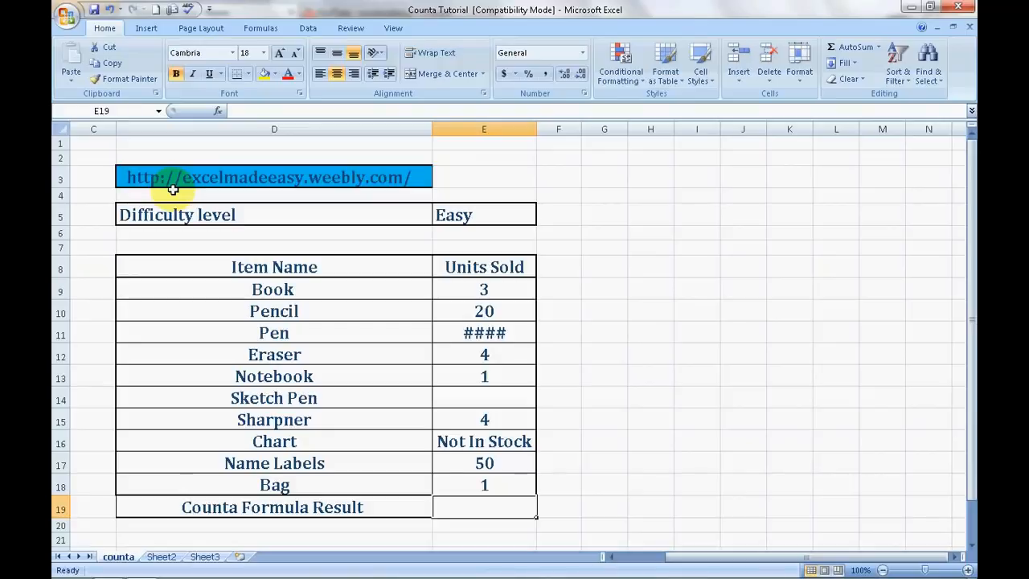
# Switch to Firefox, look over the Excel Made Easy home page's videos and introduction, and return to the Counta Tutorial workbook in Excel.
pyautogui.moveTo(107, 569)
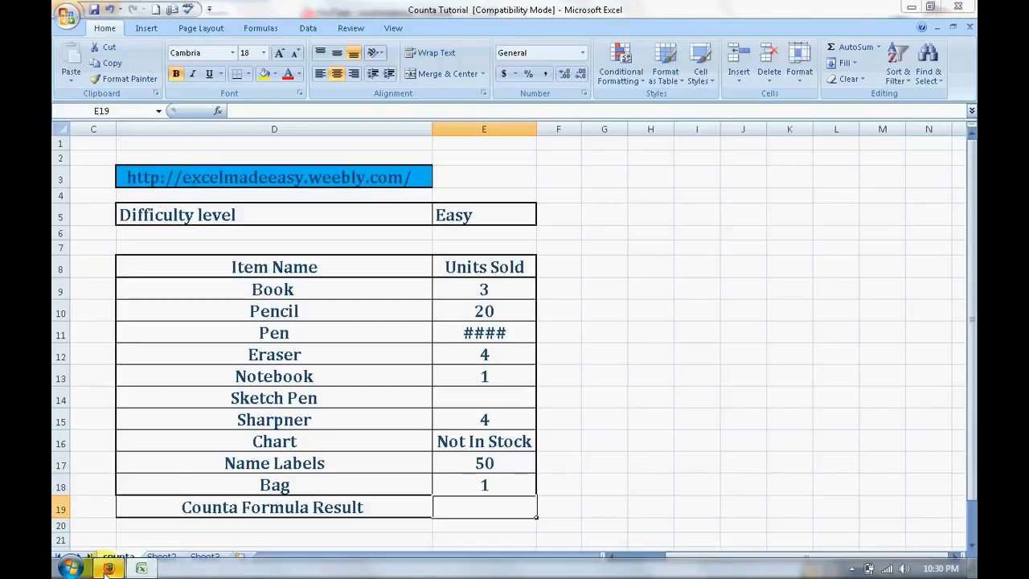
pyautogui.click(108, 568)
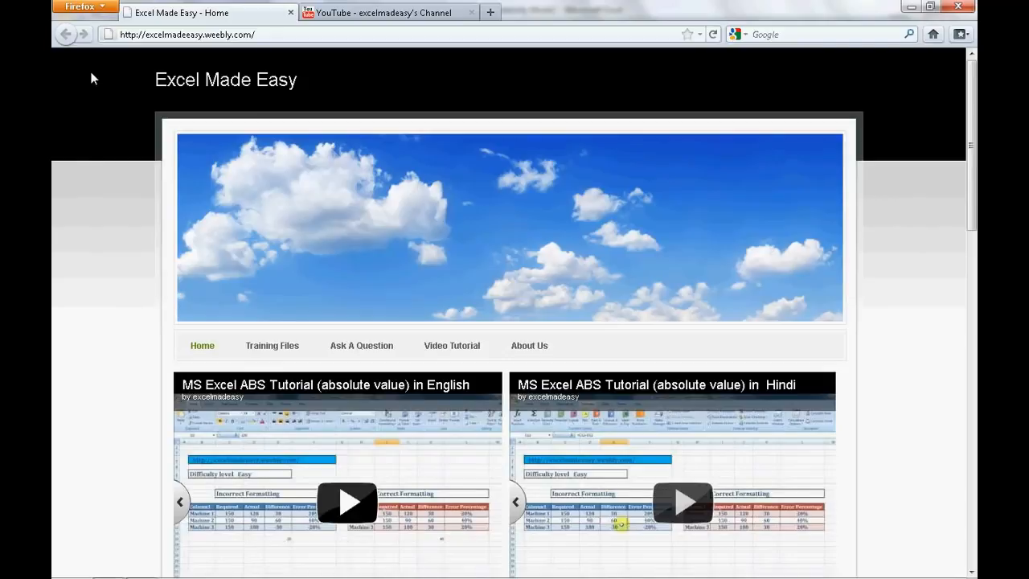
pyautogui.click(282, 346)
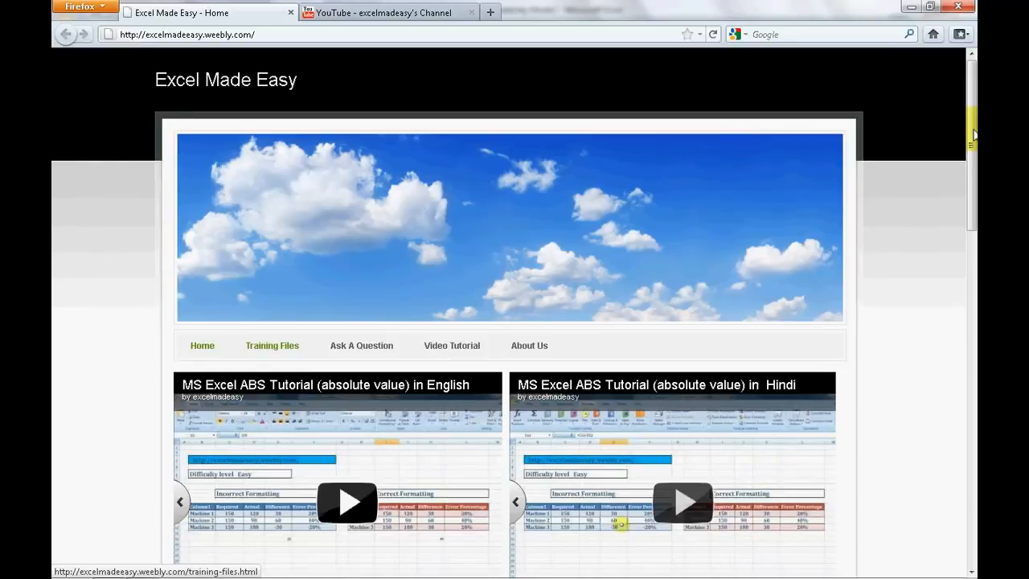
pyautogui.moveTo(972, 135); pyautogui.dragTo(972, 275)
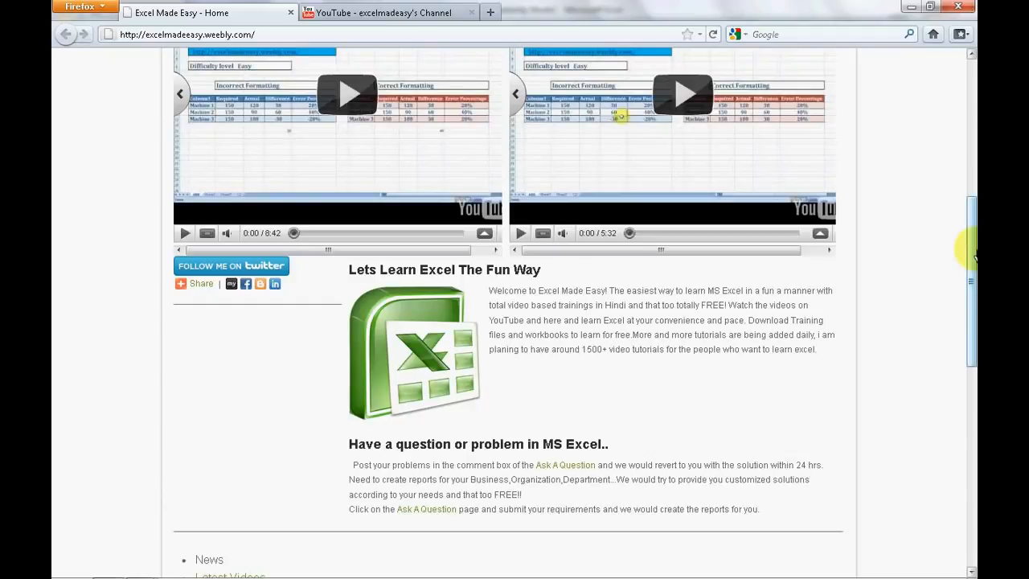
pyautogui.moveTo(972, 258); pyautogui.dragTo(973, 187)
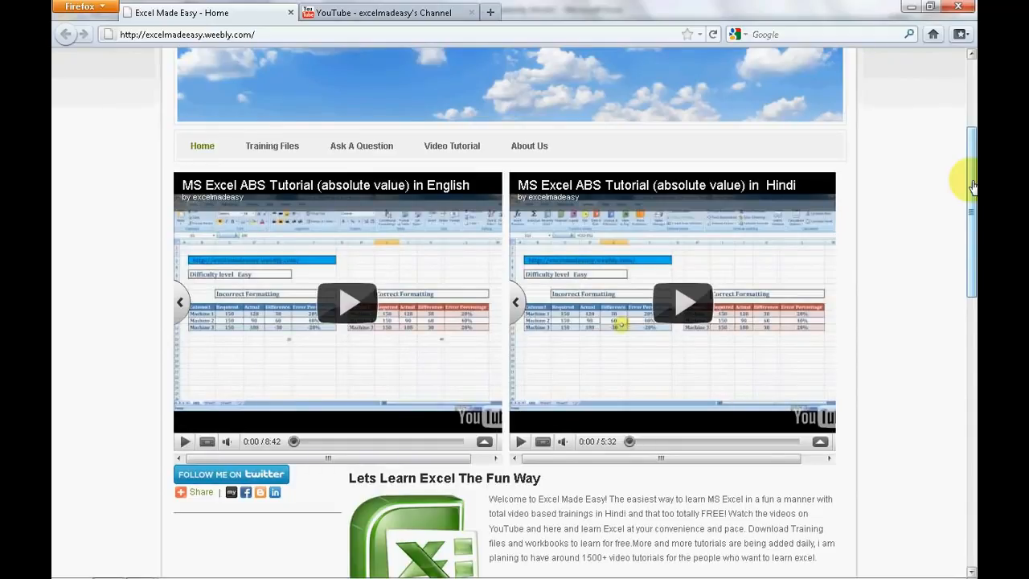
pyautogui.hotkey('alt', 'Tab')
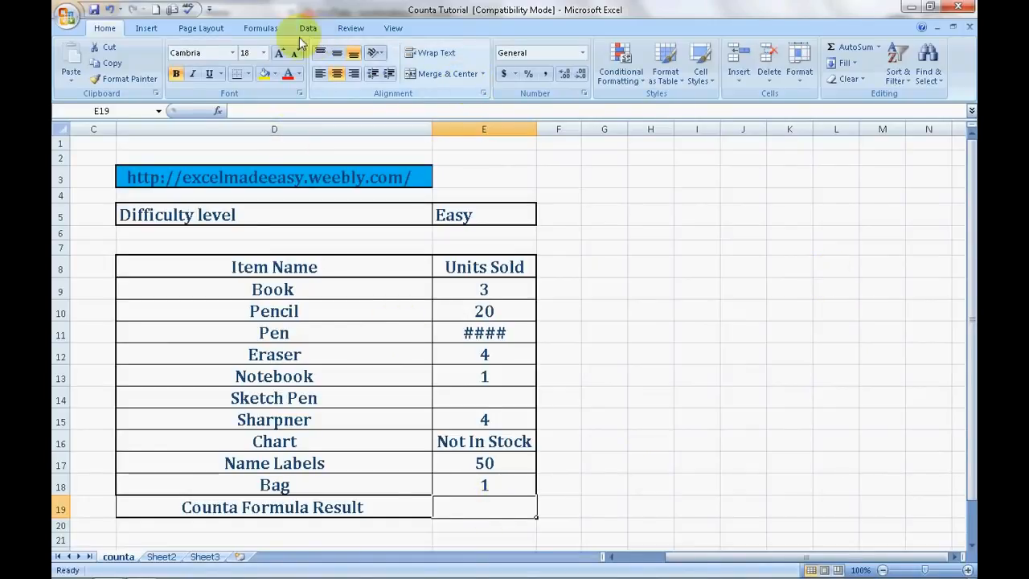
# Start Insert Function for cell E19, search for "counta" and choose the COUNTA function.
pyautogui.click(270, 33)
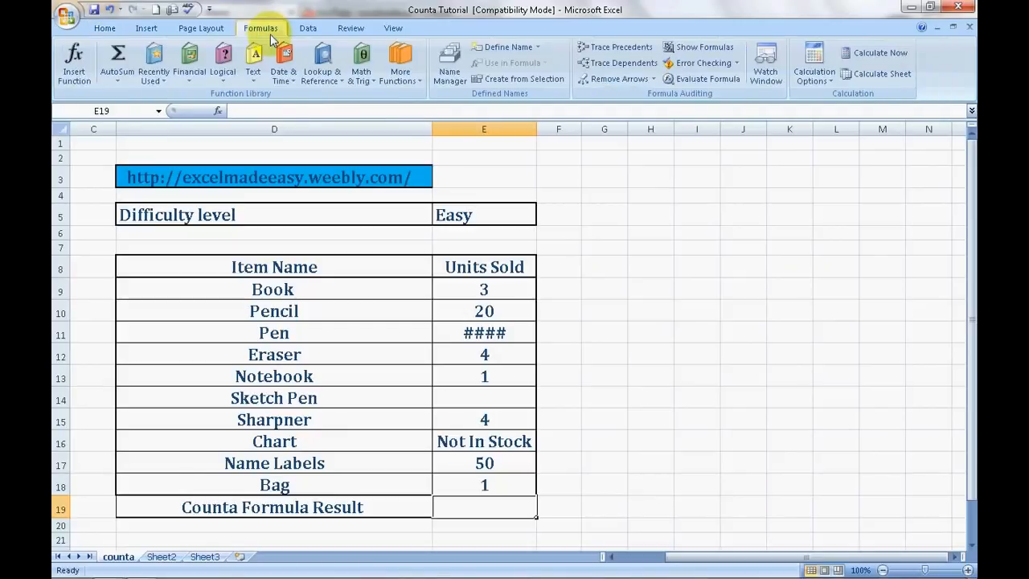
pyautogui.click(71, 73)
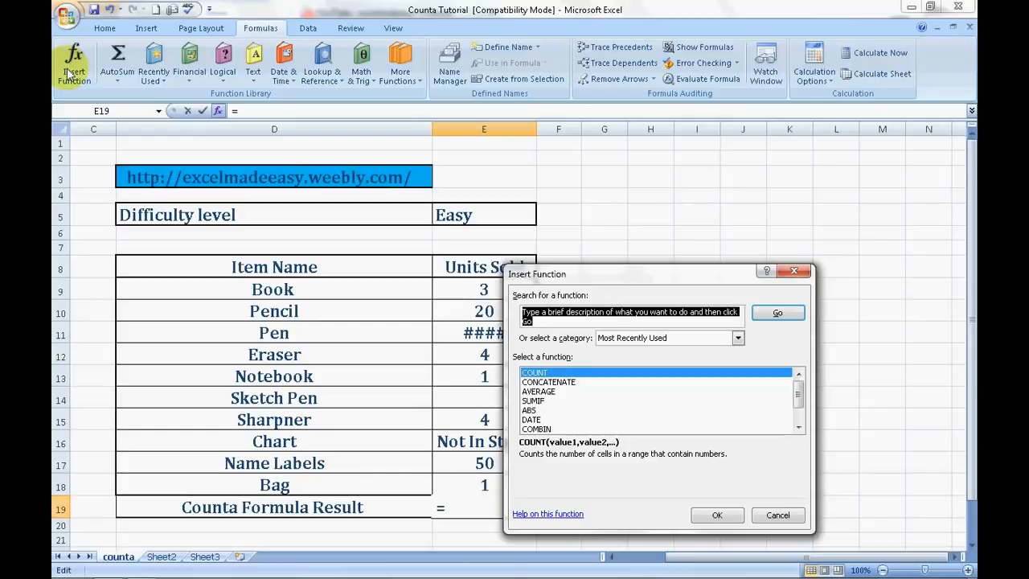
pyautogui.write('c')
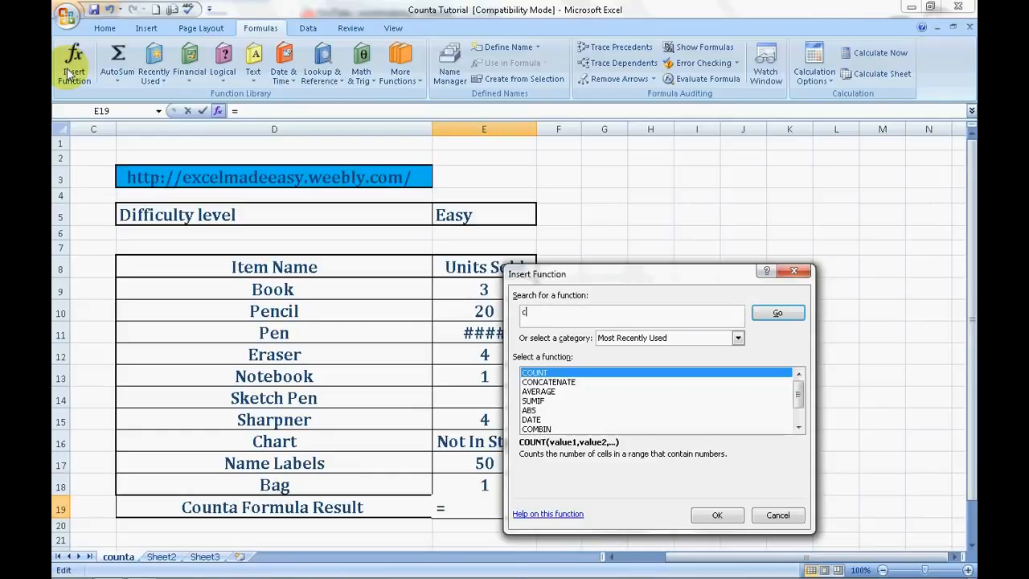
pyautogui.write('ounta')
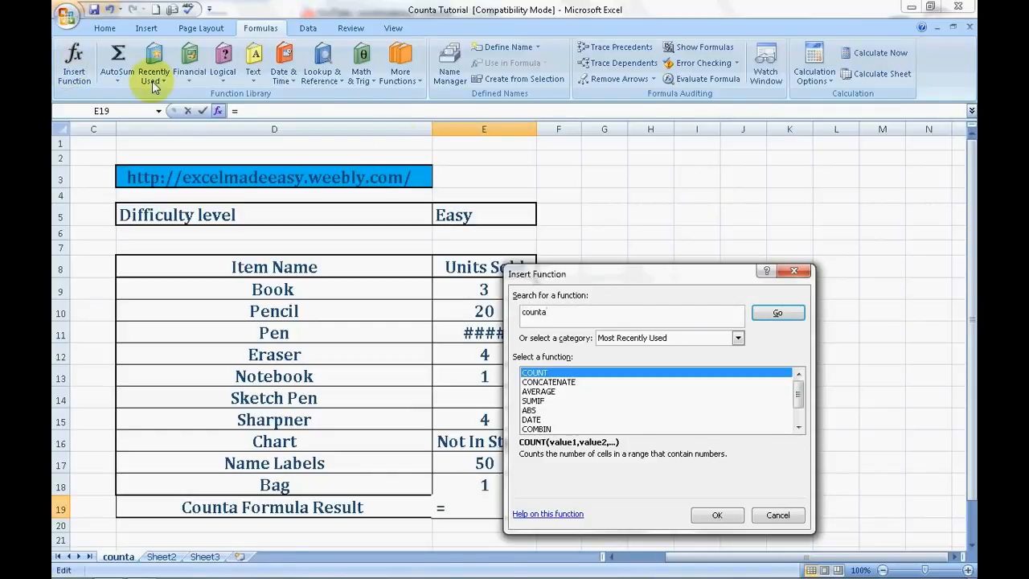
pyautogui.click(756, 314)
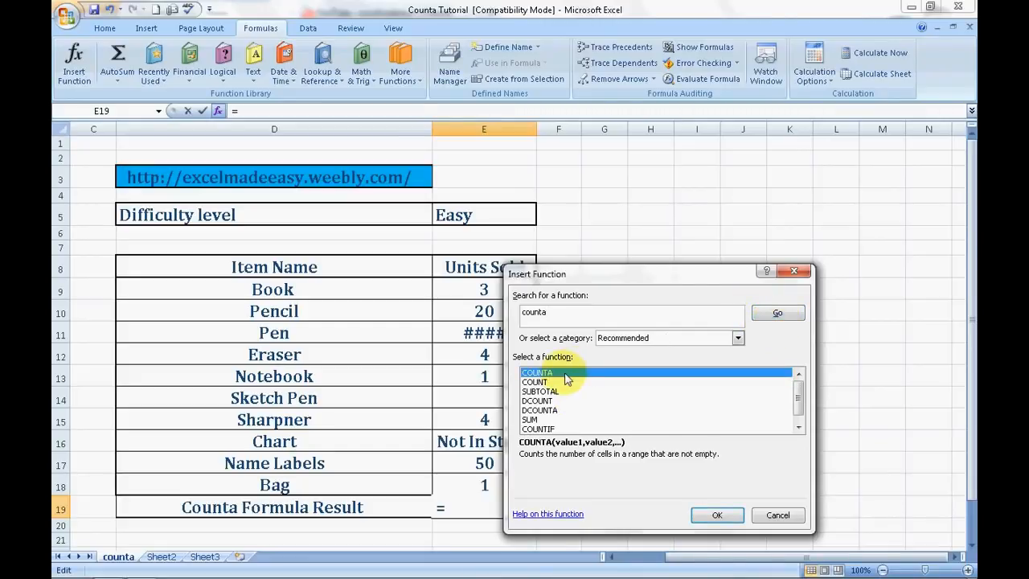
pyautogui.click(719, 515)
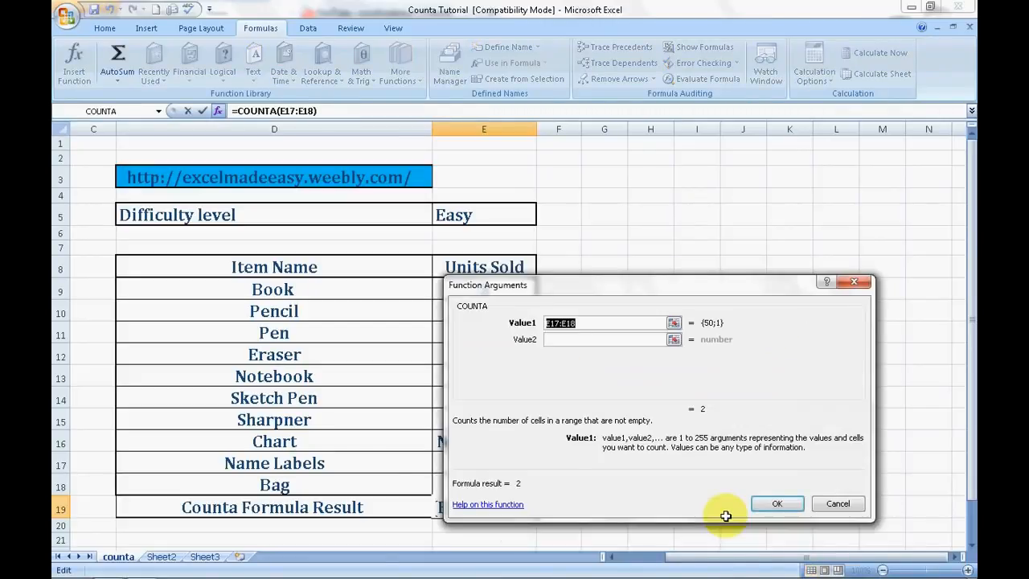
# Set COUNTA's Value1 argument to the Units Sold range E9:E18 and insert the formula in E19.
pyautogui.moveTo(603, 275); pyautogui.dragTo(730, 252)
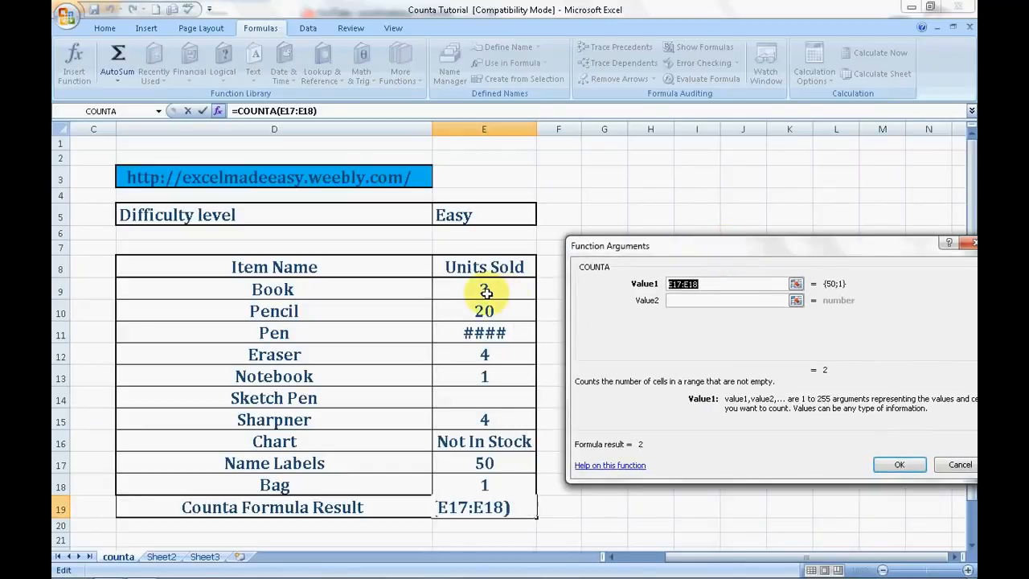
pyautogui.moveTo(487, 291); pyautogui.dragTo(485, 332)
pyautogui.hotkey('shift', 'Down')
pyautogui.hotkey('shift', 'Down')
pyautogui.hotkey('shift', 'Down')
pyautogui.hotkey('shift', 'Down')
pyautogui.hotkey('shift', 'Down')
pyautogui.hotkey('shift', 'Down')
pyautogui.hotkey('shift', 'Down')
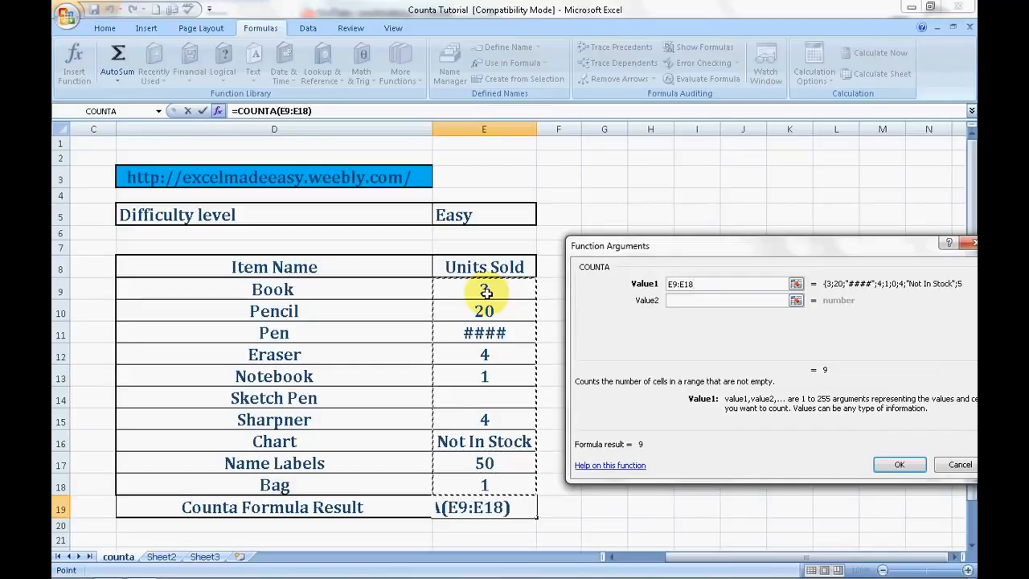
pyautogui.click(898, 466)
pyautogui.click(650, 485)
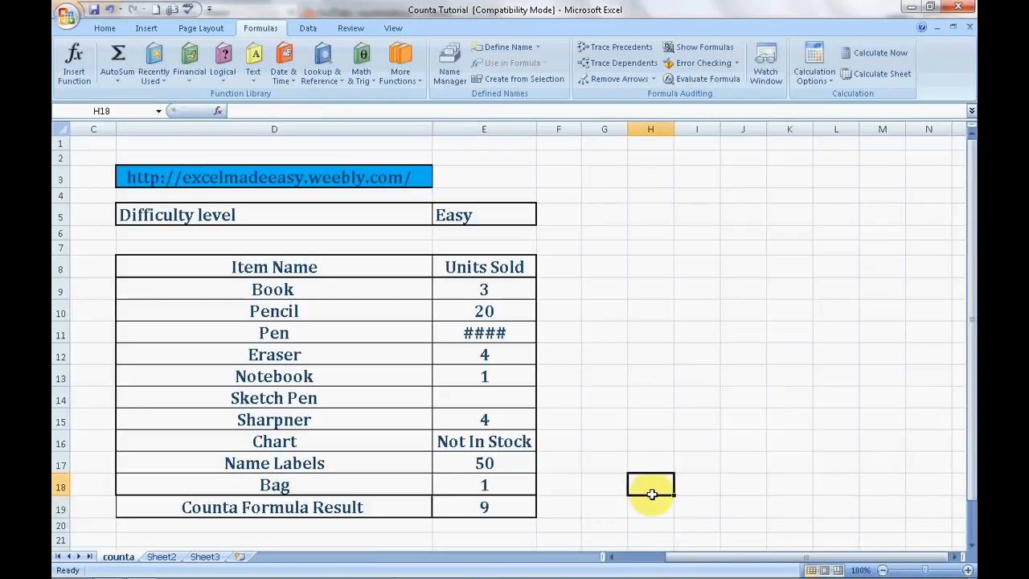
pyautogui.click(481, 508)
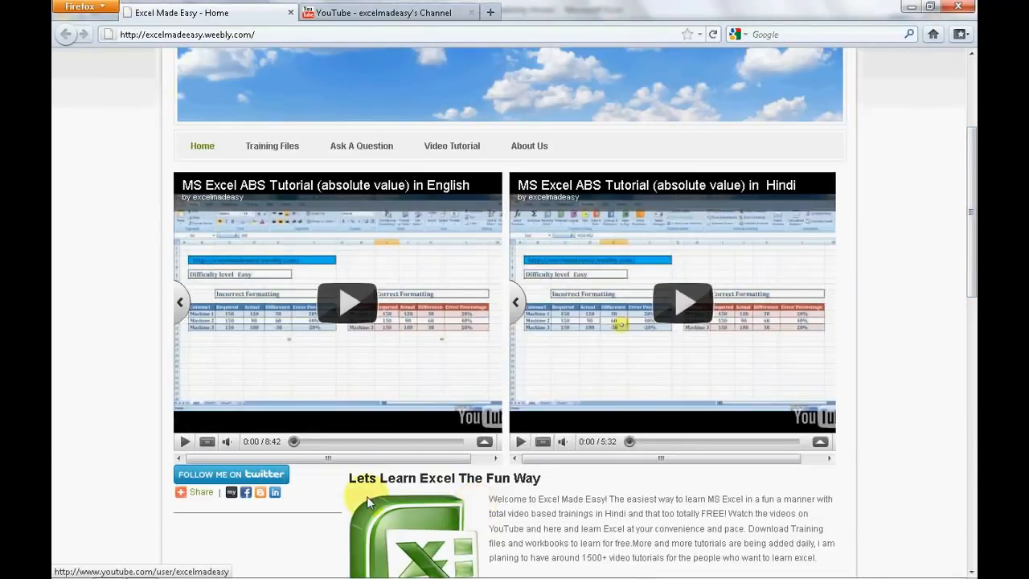
# Look through the Excel Made Easy home page in Firefox down to the Facebook box, and switch to the Concatenate workbook in Excel.
pyautogui.scroll(-1, 971, 213)
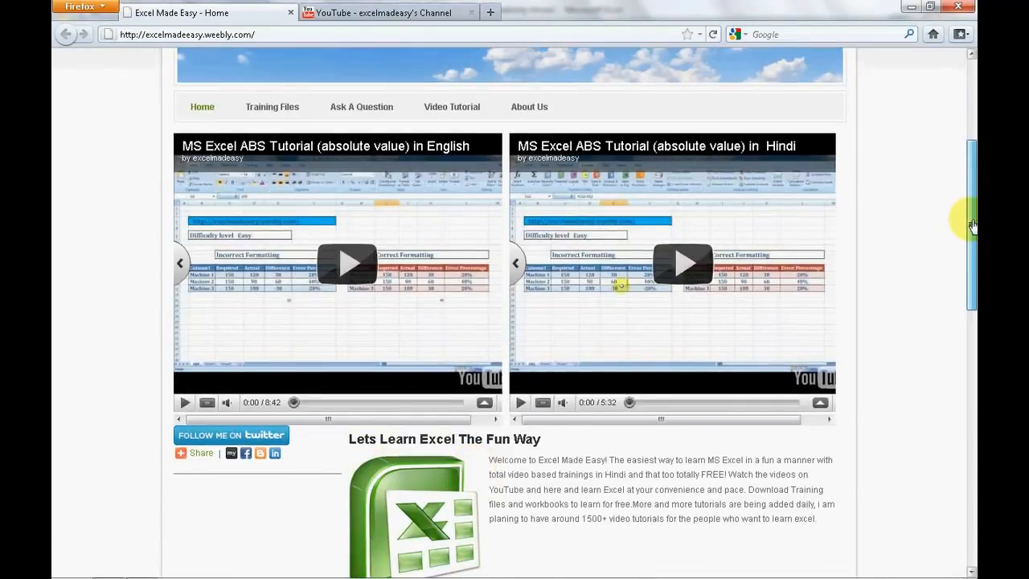
pyautogui.scroll(-2, 970, 229)
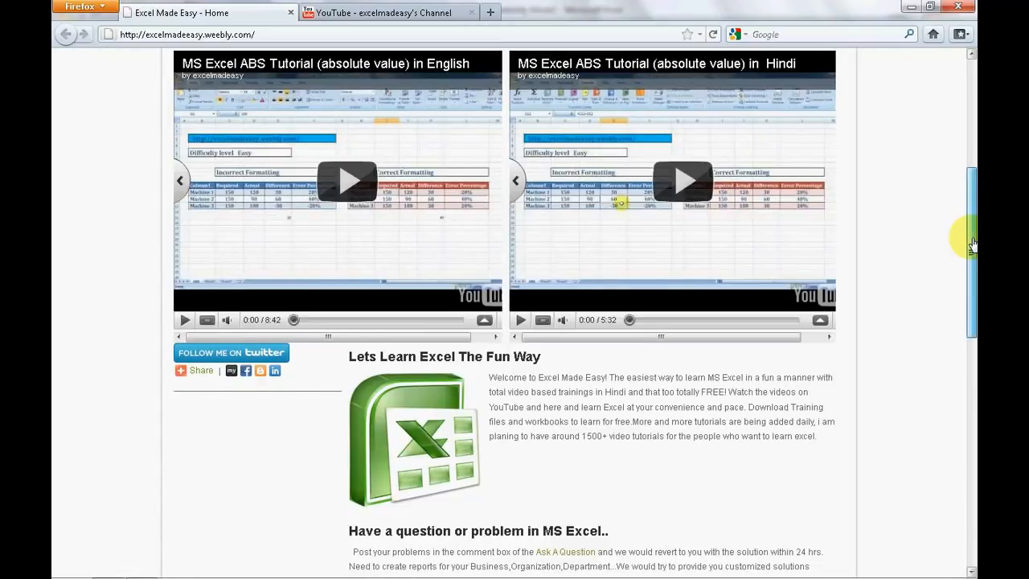
pyautogui.moveTo(971, 243); pyautogui.dragTo(971, 338)
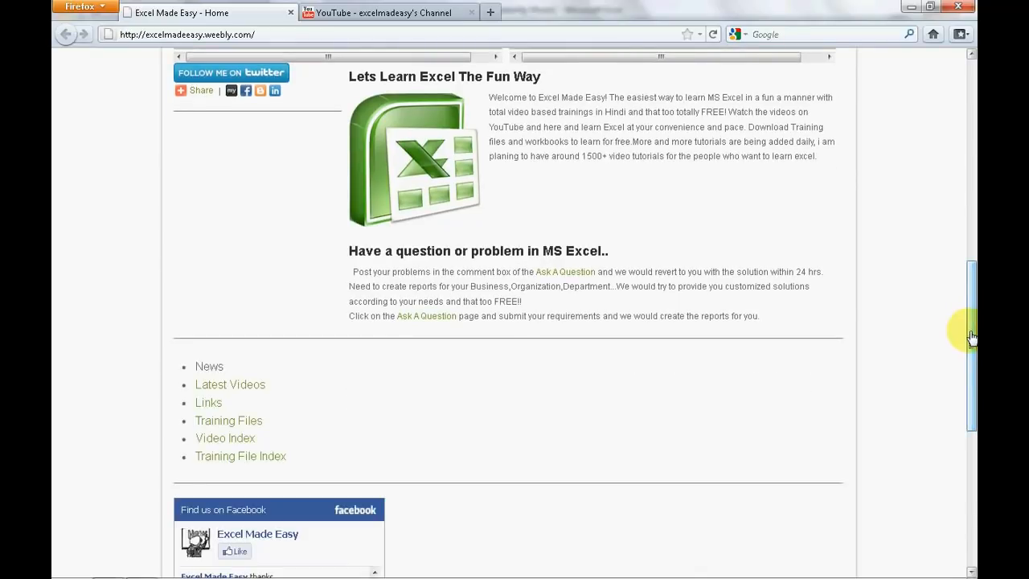
pyautogui.moveTo(971, 337); pyautogui.dragTo(969, 385)
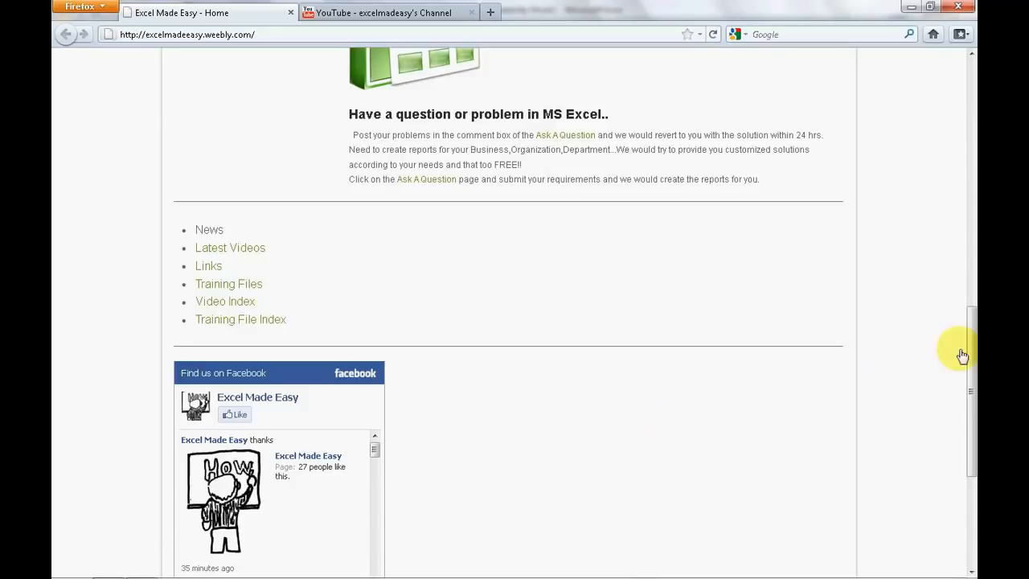
pyautogui.moveTo(967, 353); pyautogui.dragTo(971, 390)
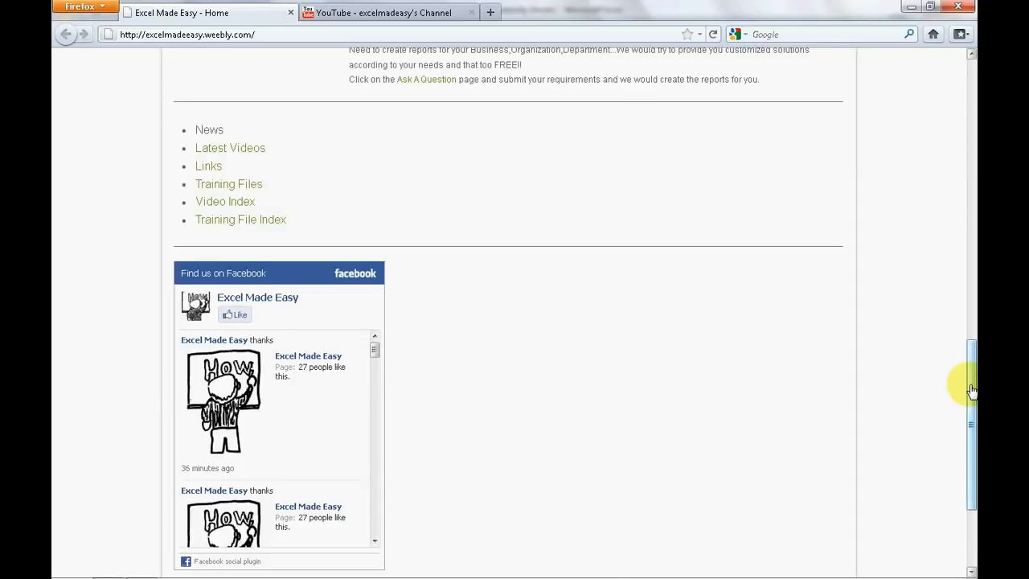
pyautogui.hotkey('alt', 'Tab')
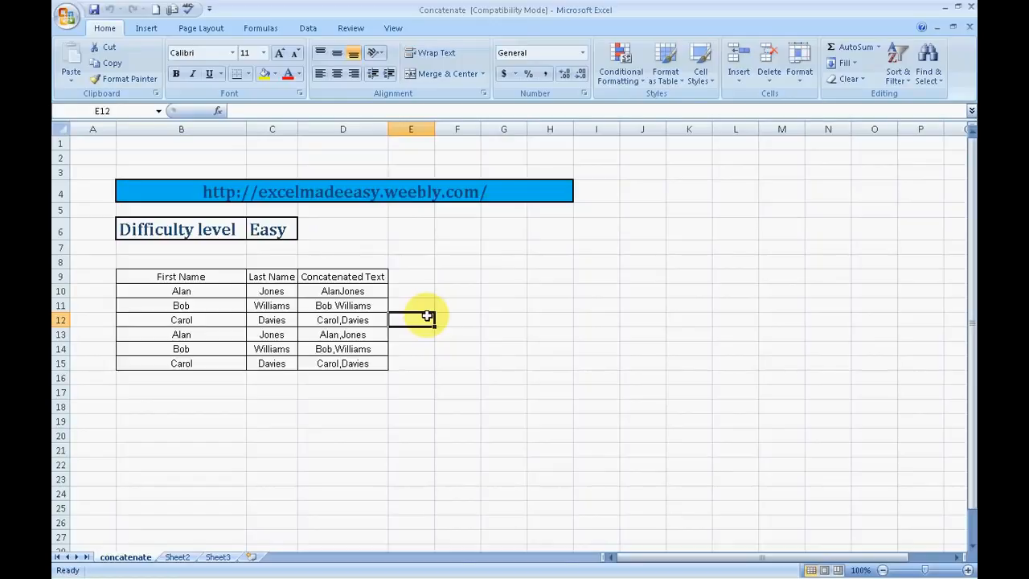
# Enter the label CONCATENATE in cell F6, above and beside the names table.
pyautogui.click(473, 276)
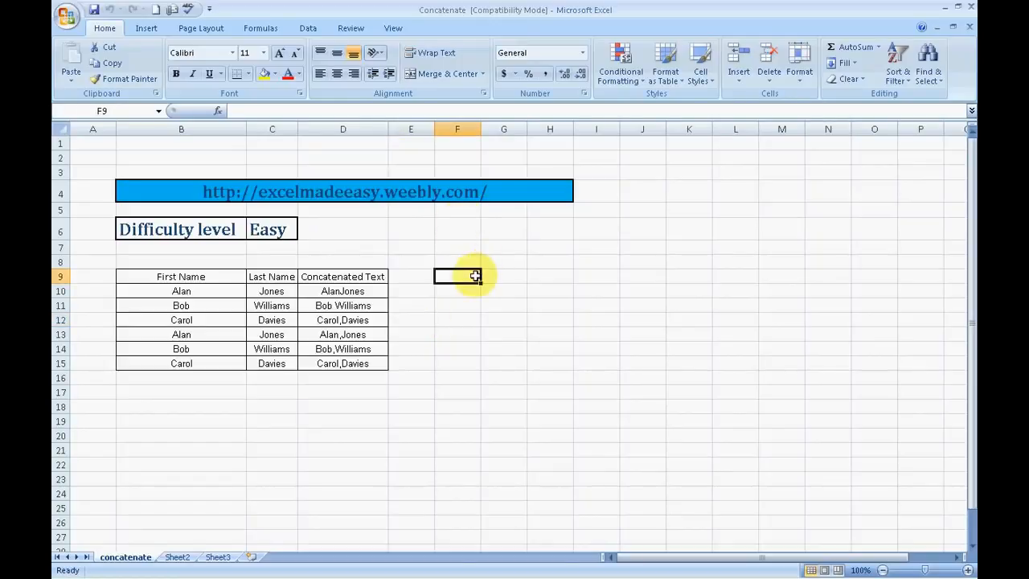
pyautogui.click(460, 233)
pyautogui.write('C')
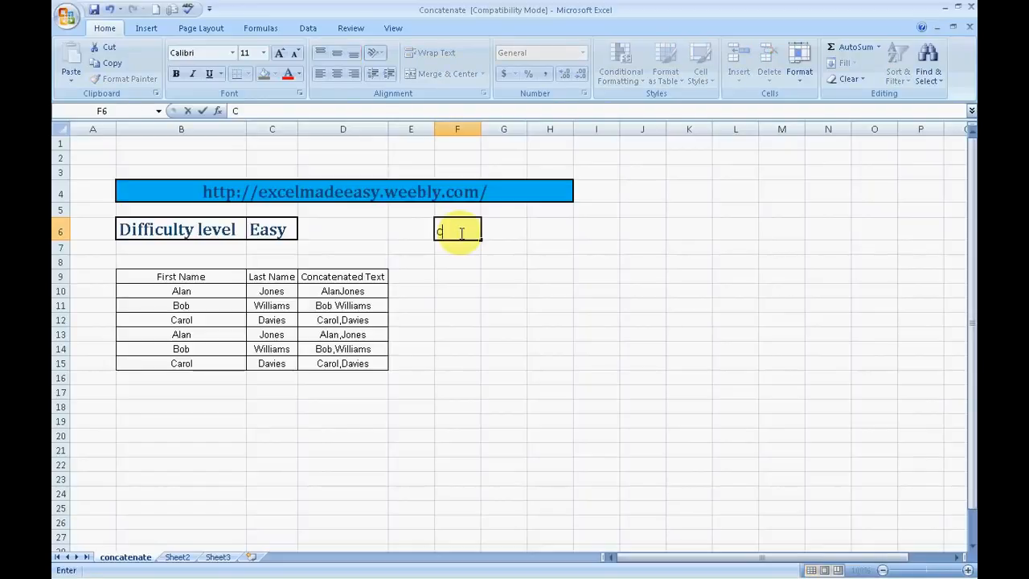
pyautogui.write('ONCATENATE')
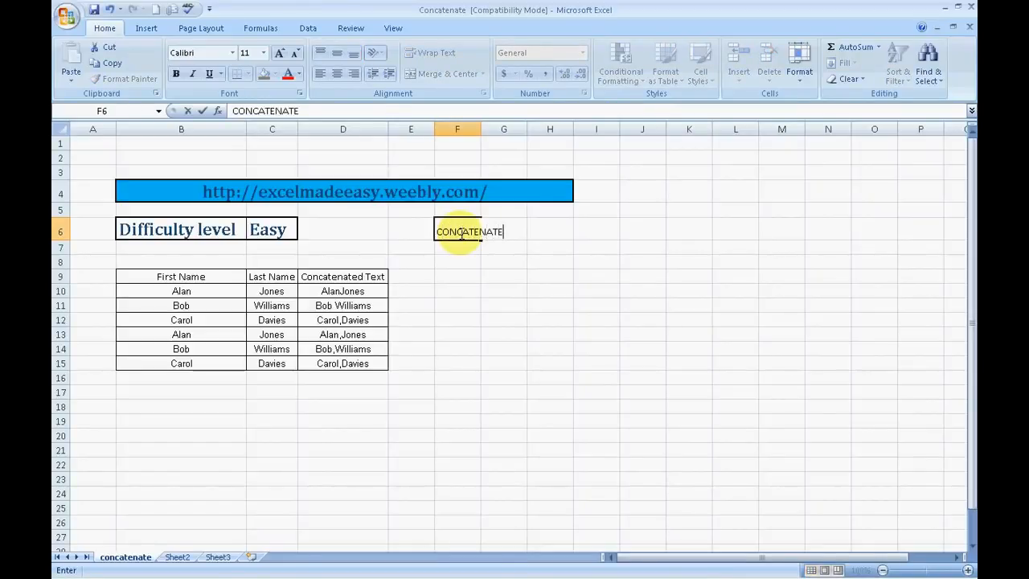
pyautogui.click(487, 286)
pyautogui.press('Up')
pyautogui.press('Up')
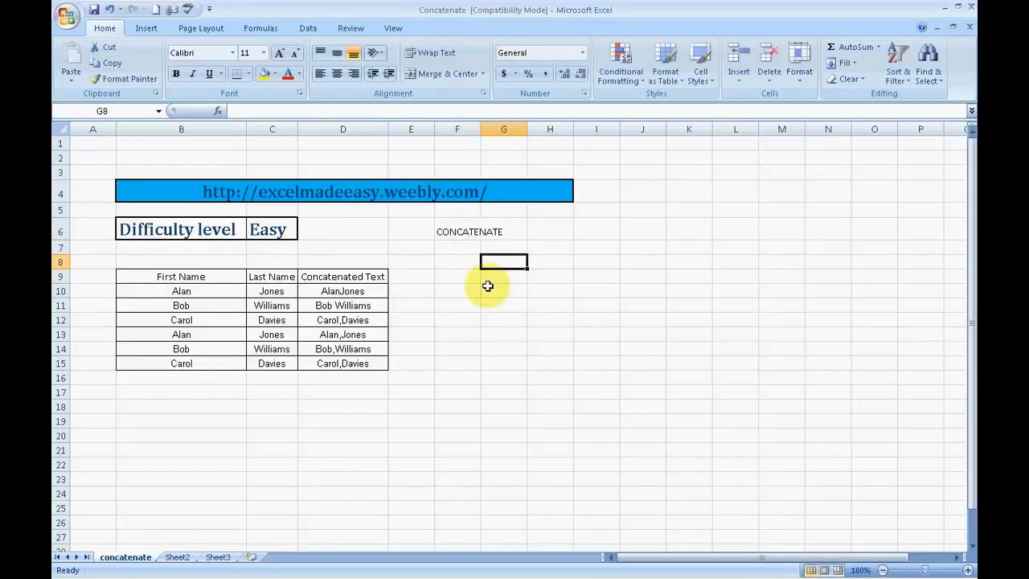
pyautogui.press('Up')
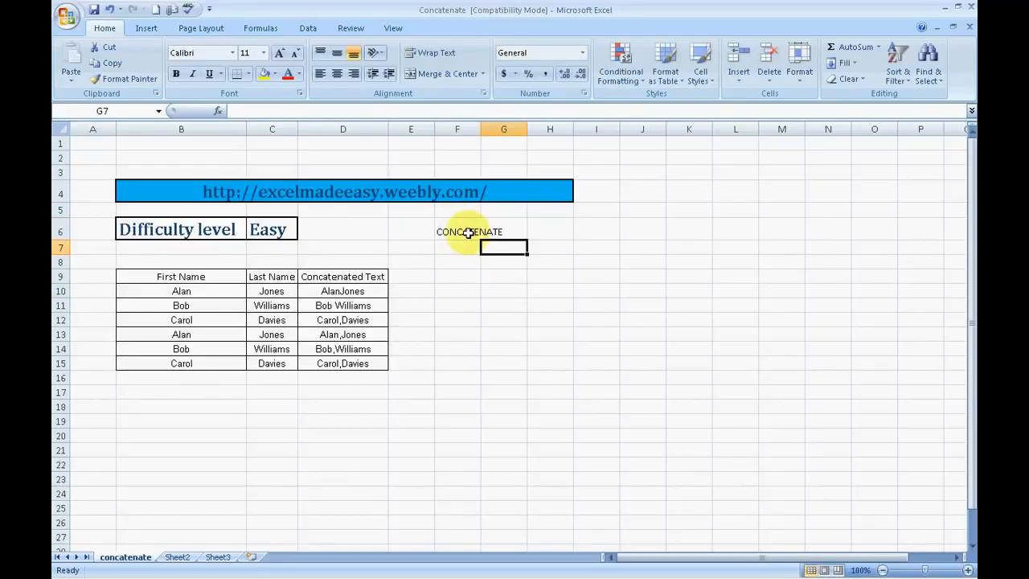
pyautogui.click(467, 233)
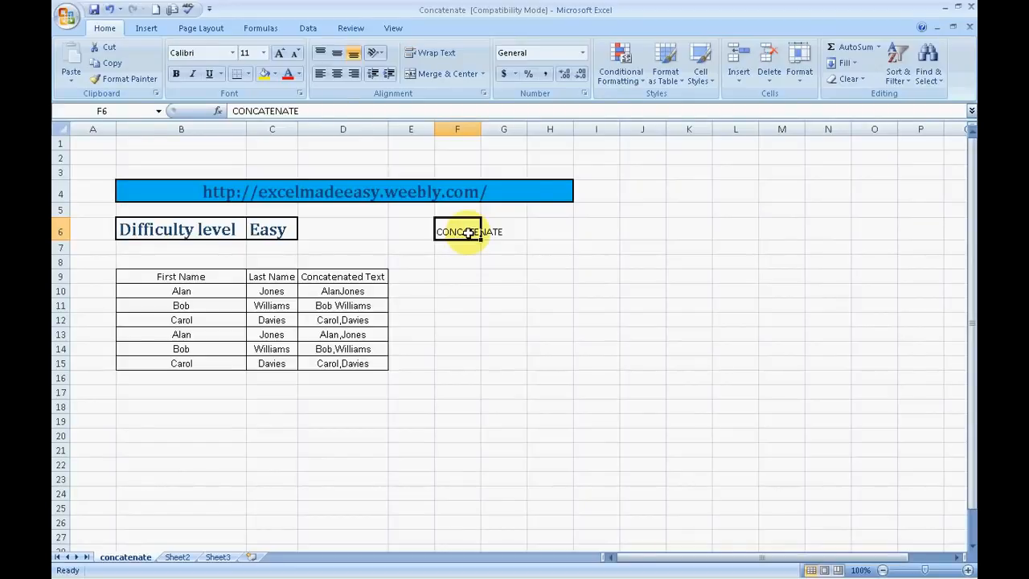
# Look over the First Name and Last Name cells, and clear the existing Concatenated Text formulas in D10:D15.
pyautogui.click(209, 288)
pyautogui.click(259, 292)
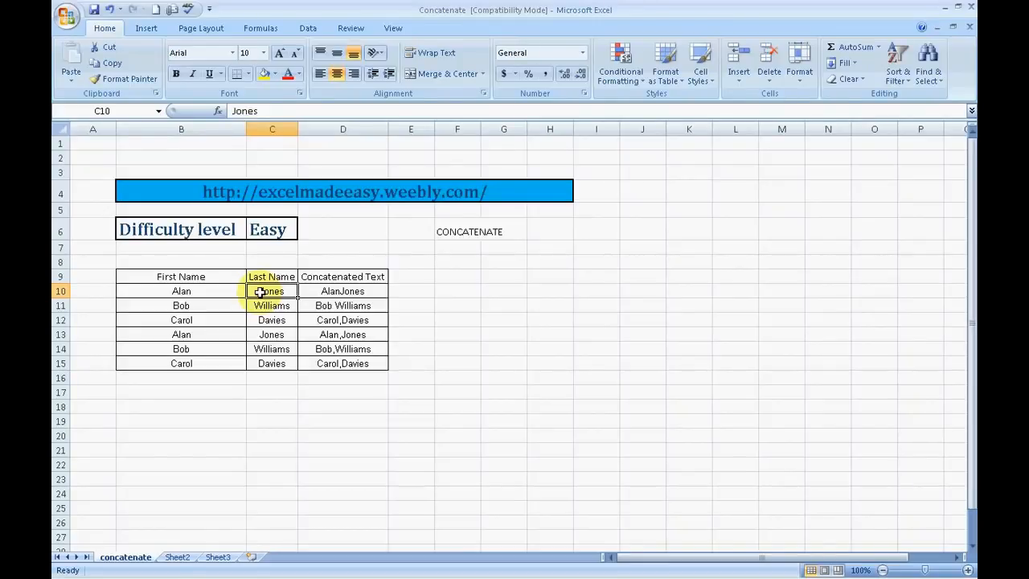
pyautogui.click(184, 278)
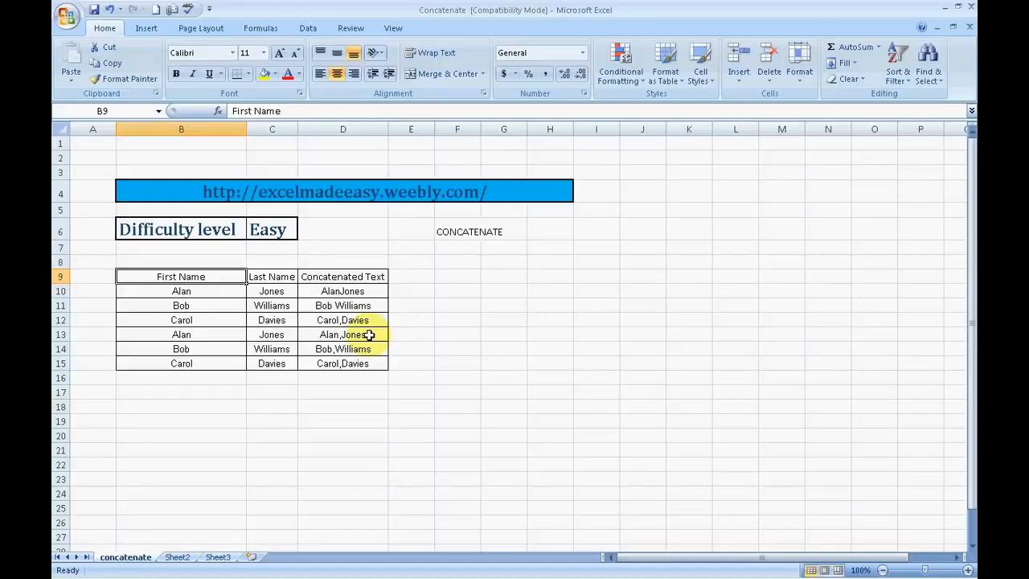
pyautogui.click(364, 292)
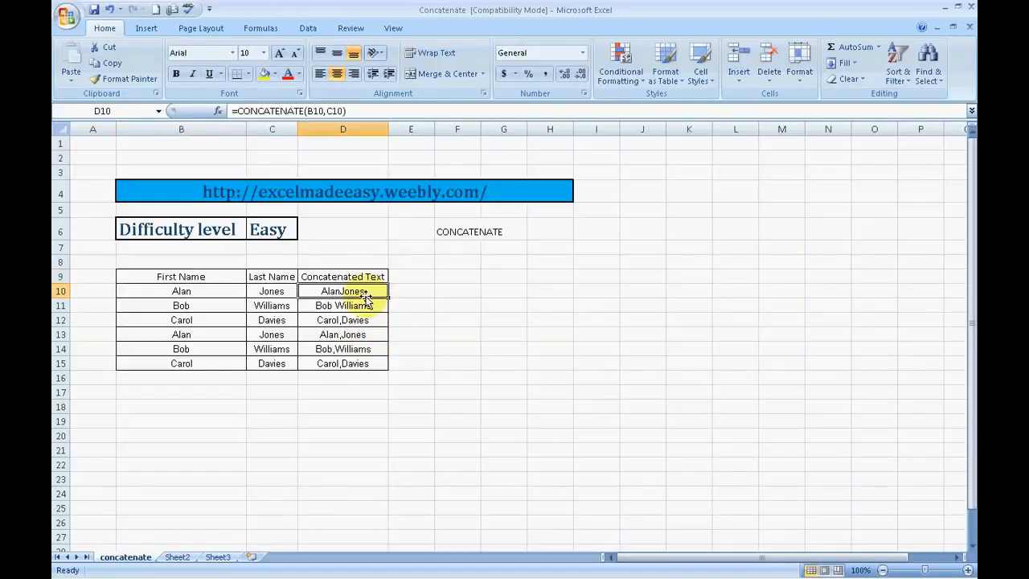
pyautogui.hotkey('shift', 'Down')
pyautogui.hotkey('shift', 'Down')
pyautogui.hotkey('shift', 'Down')
pyautogui.hotkey('shift', 'Down')
pyautogui.hotkey('shift', 'Down')
pyautogui.press('Delete')
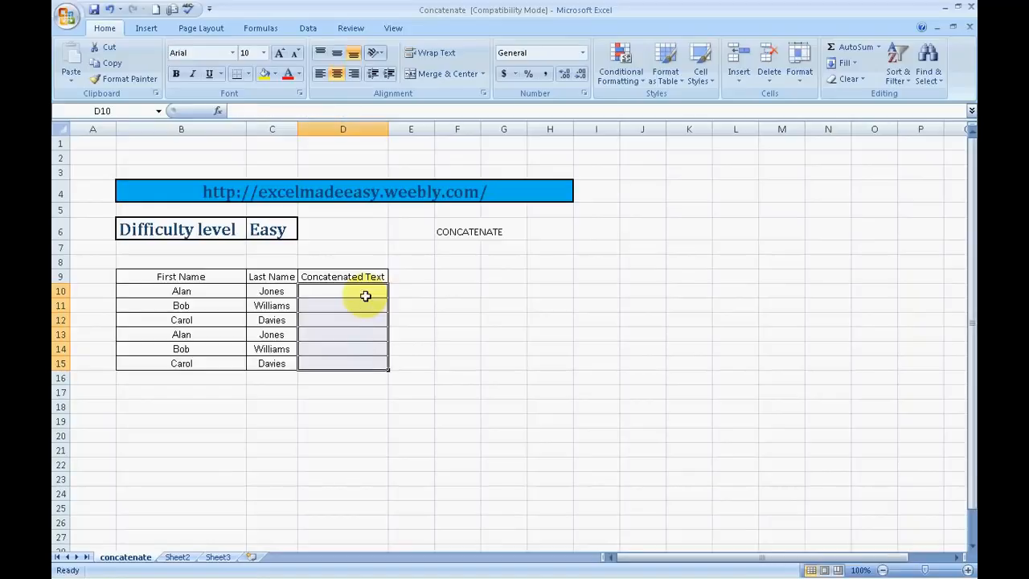
# Start a formula with the CONCATENATE function in cell D10, the first Concatenated Text row.
pyautogui.click(454, 301)
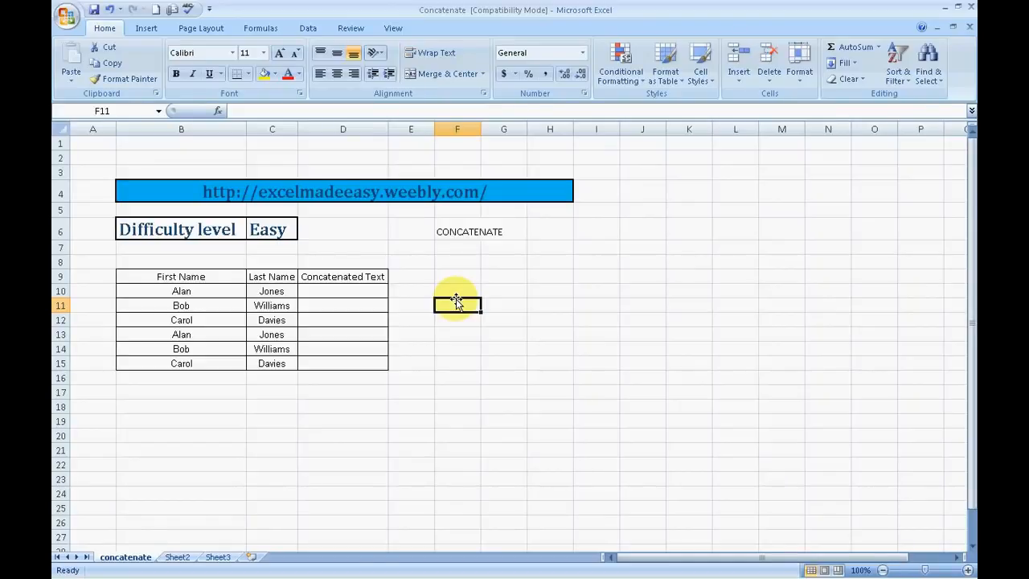
pyautogui.press('Left')
pyautogui.press('Left')
pyautogui.press('Up')
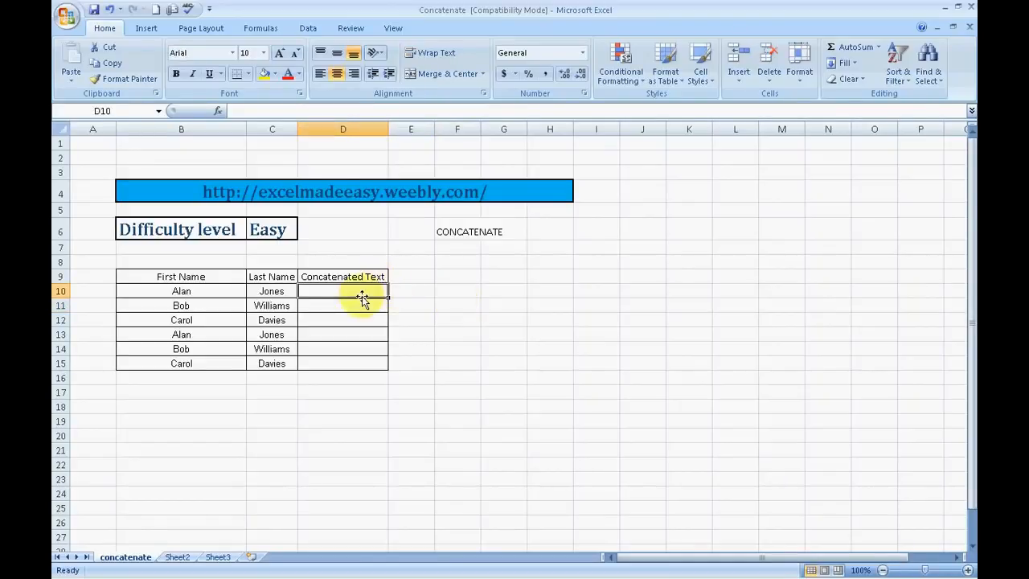
pyautogui.write('=')
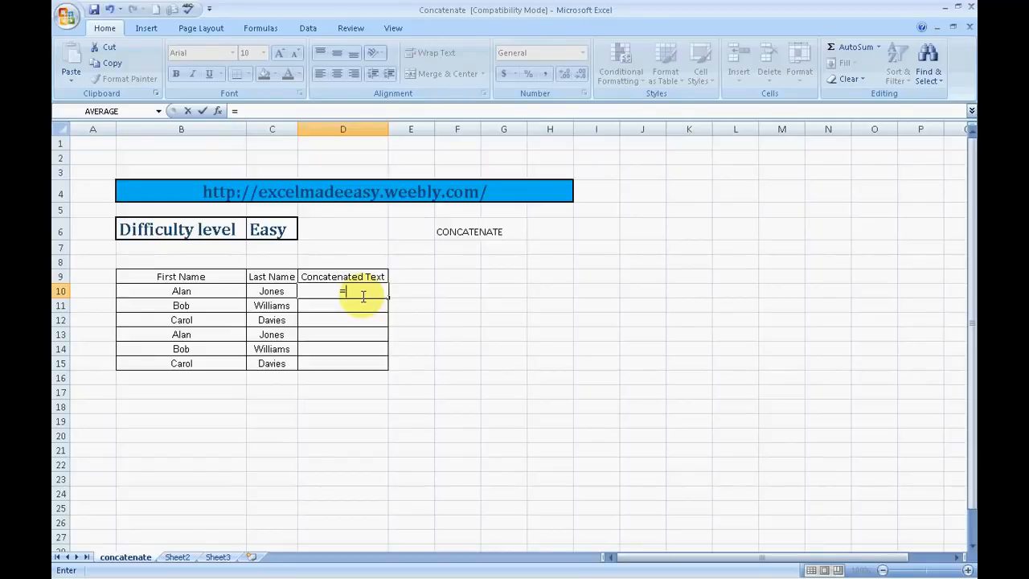
pyautogui.write('conatenate')
pyautogui.press('BackSpace')
pyautogui.press('BackSpace')
pyautogui.press('BackSpace')
pyautogui.press('BackSpace')
pyautogui.press('BackSpace')
pyautogui.press('BackSpace')
pyautogui.press('BackSpace')
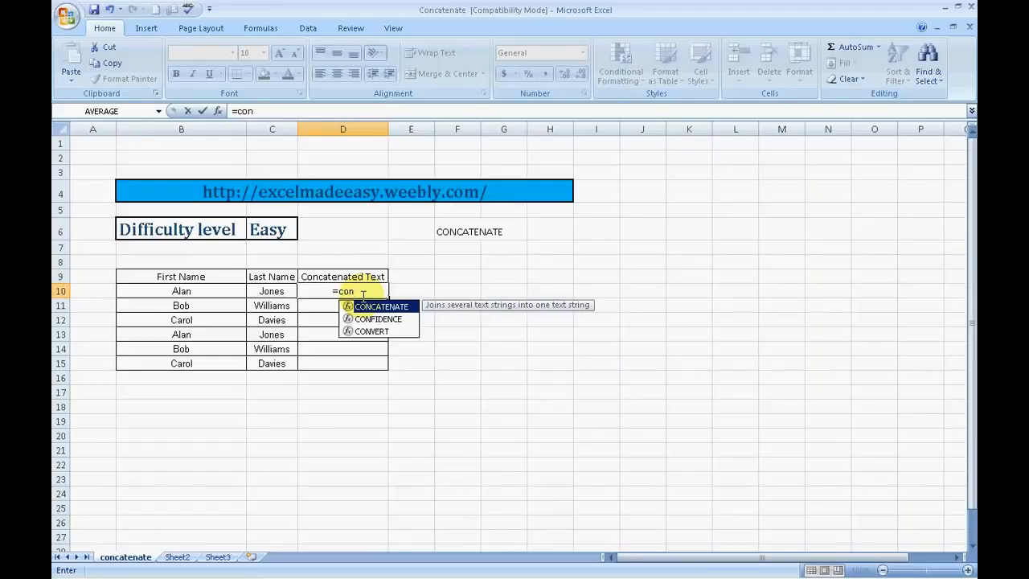
pyautogui.press('Tab')
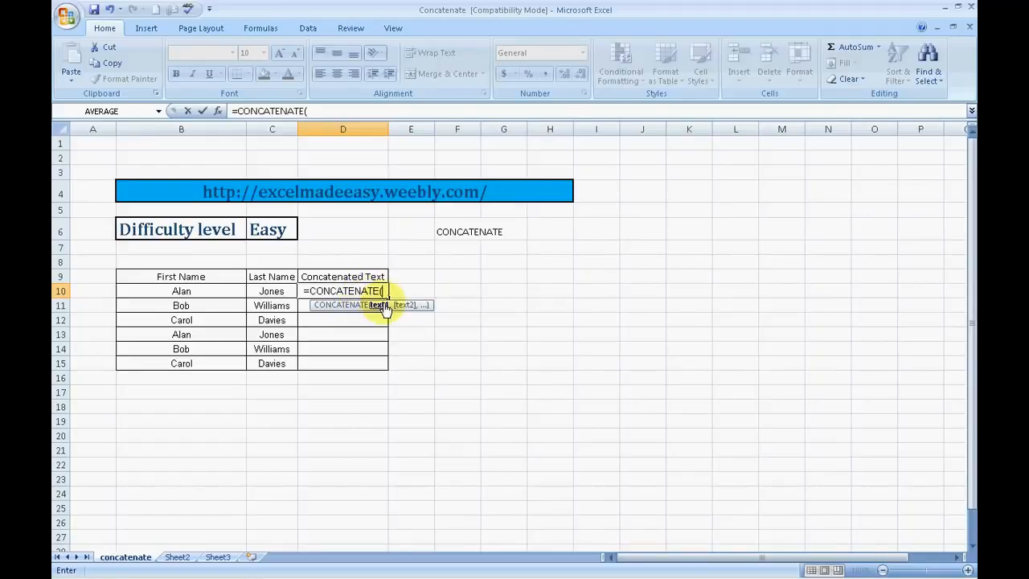
# Give CONCATENATE the first name in B10 and last name in C10 as arguments and enter the formula =CONCATENATE(B10,C10).
pyautogui.click(208, 290)
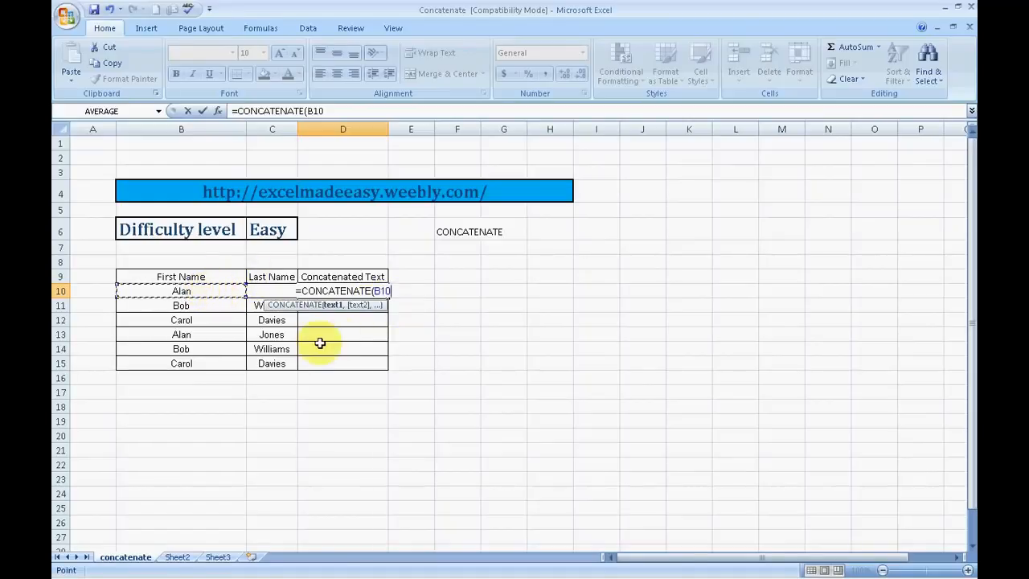
pyautogui.write(',')
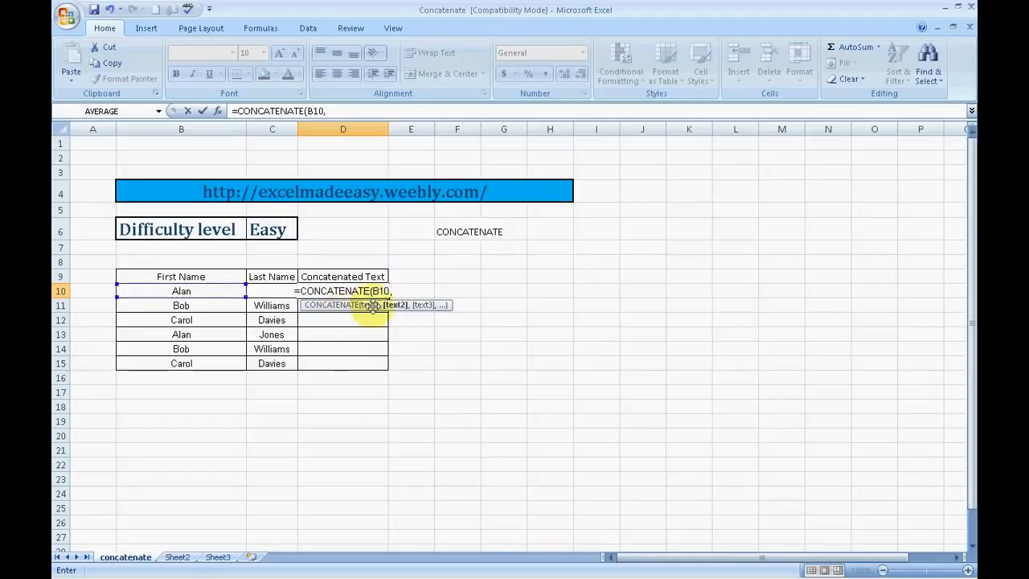
pyautogui.press('F2')
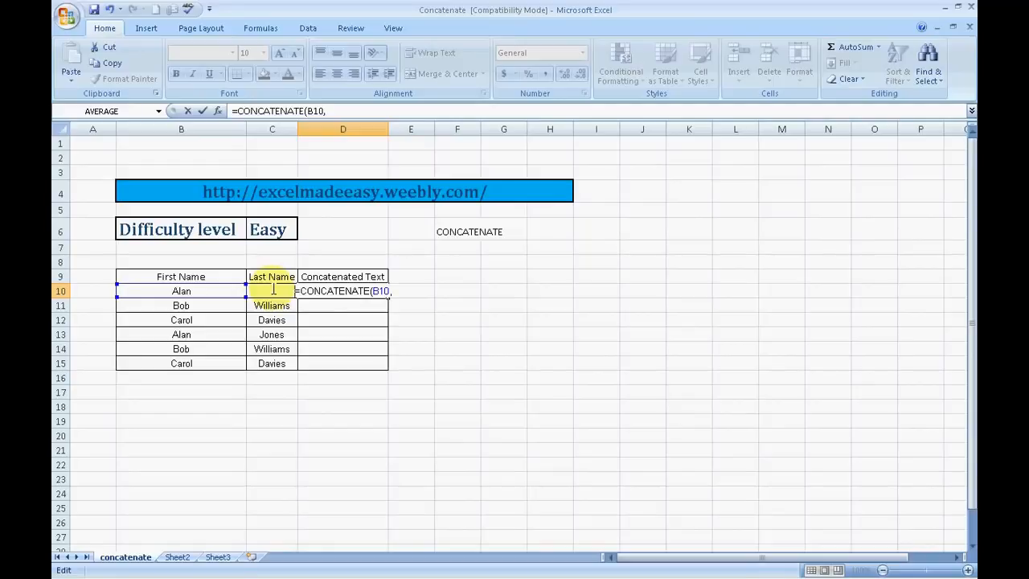
pyautogui.click(393, 292)
pyautogui.write('c1')
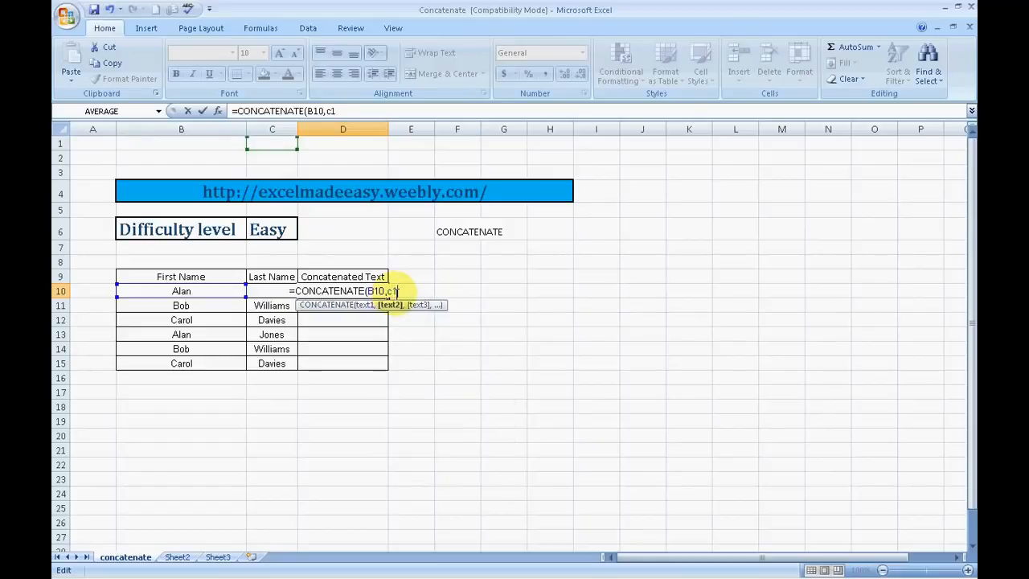
pyautogui.write('0)')
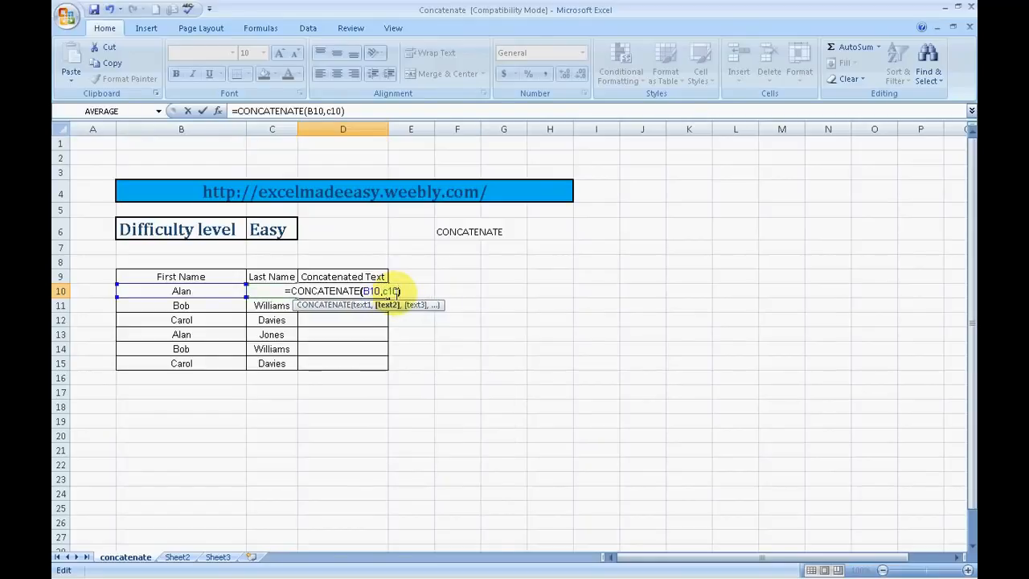
pyautogui.press('Return')
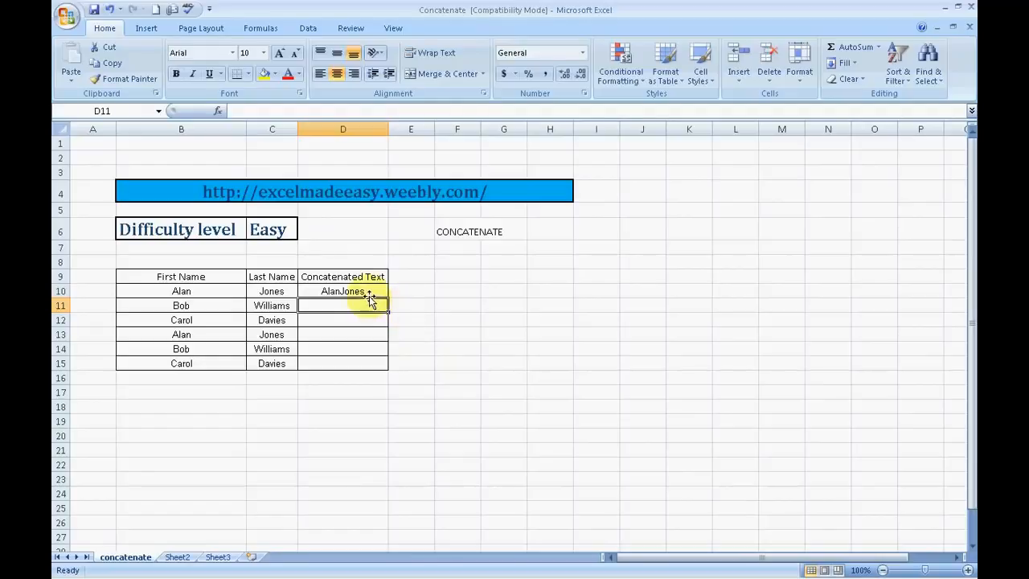
# Examine the formula in D10 and the first-name cell it refers to, leaving the formula unedited.
pyautogui.click(366, 293)
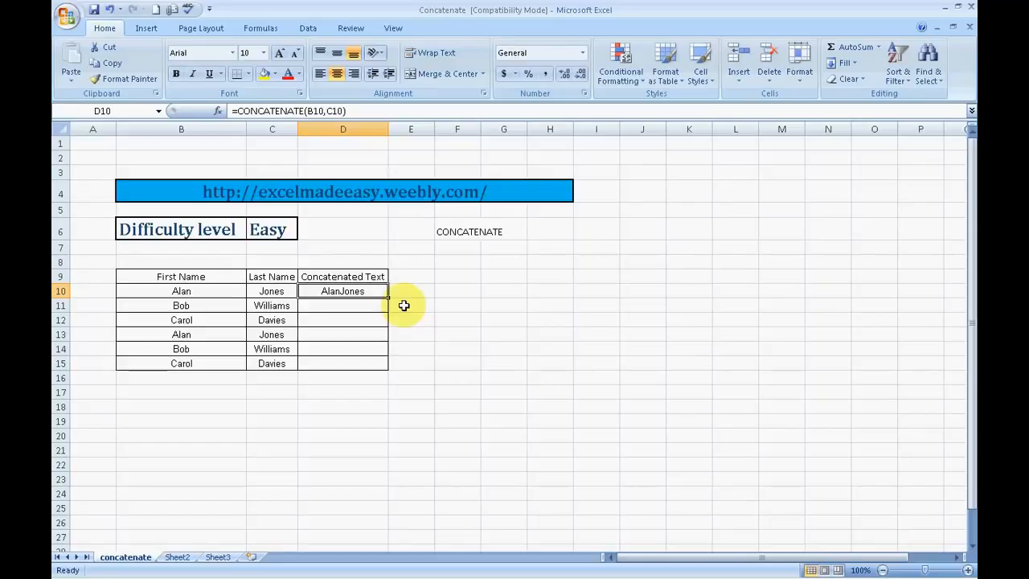
pyautogui.press('Down')
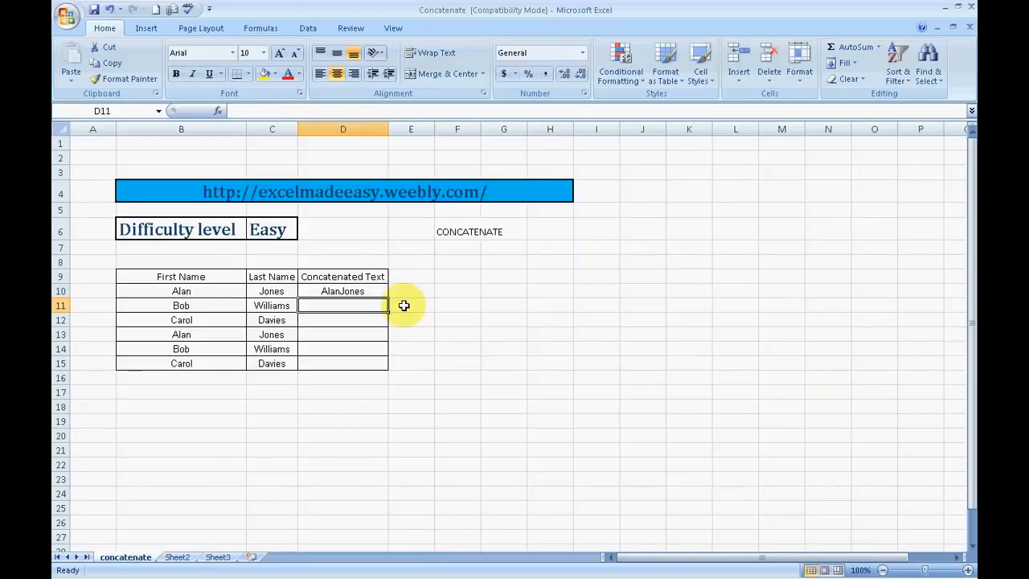
pyautogui.click(358, 291)
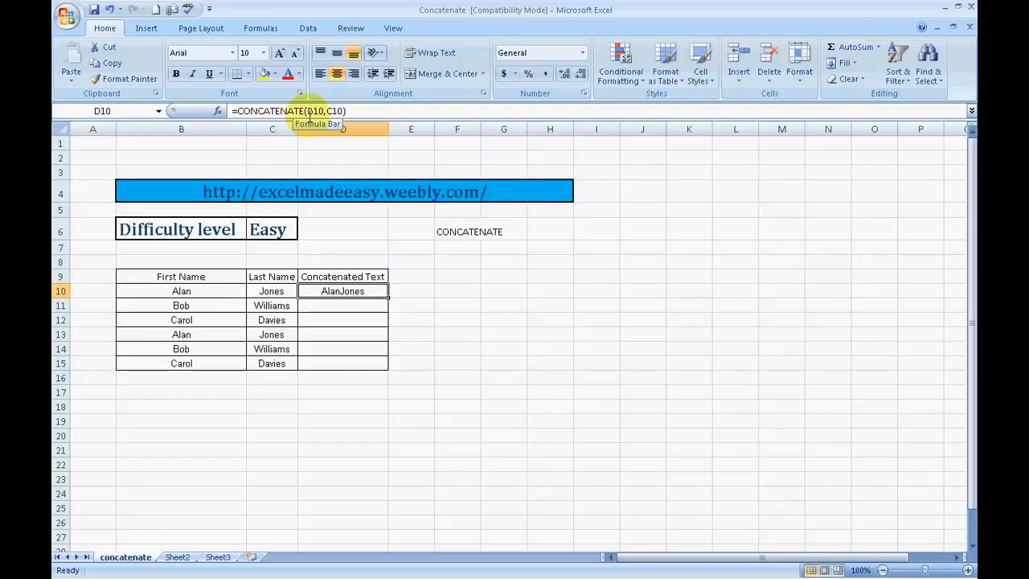
pyautogui.click(212, 290)
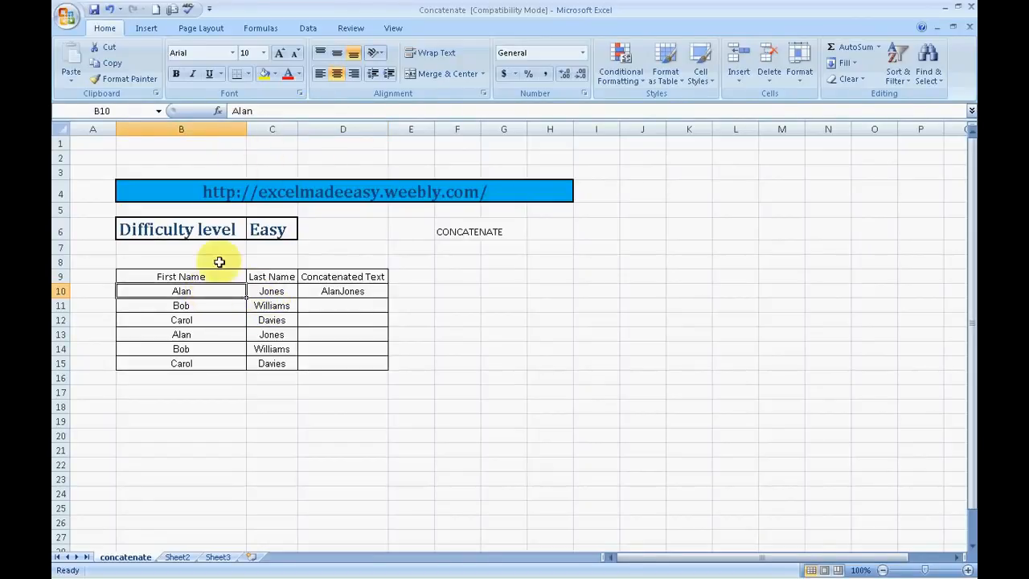
pyautogui.click(340, 291)
pyautogui.doubleClick(338, 291)
pyautogui.press('Escape')
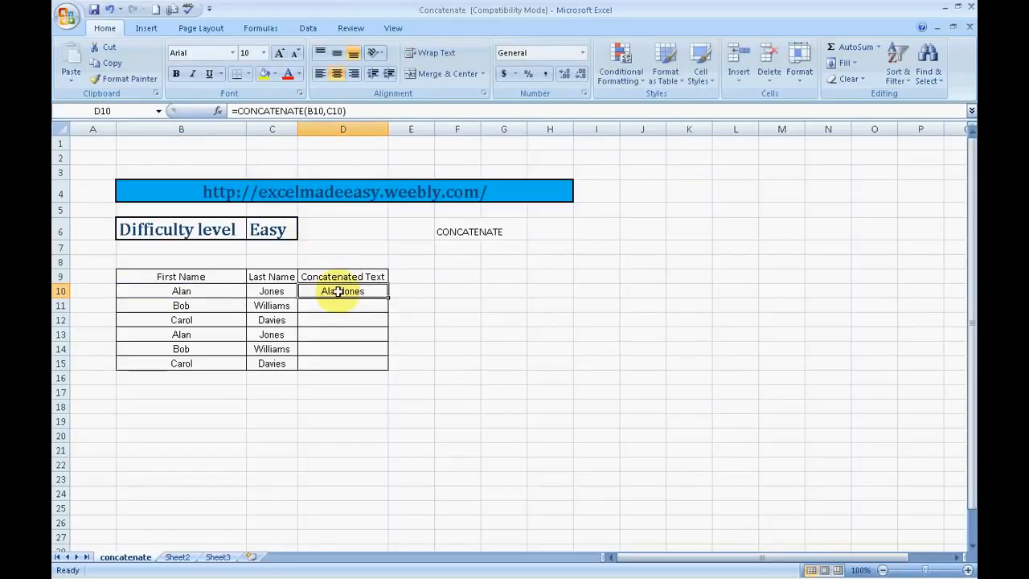
pyautogui.doubleClick(338, 291)
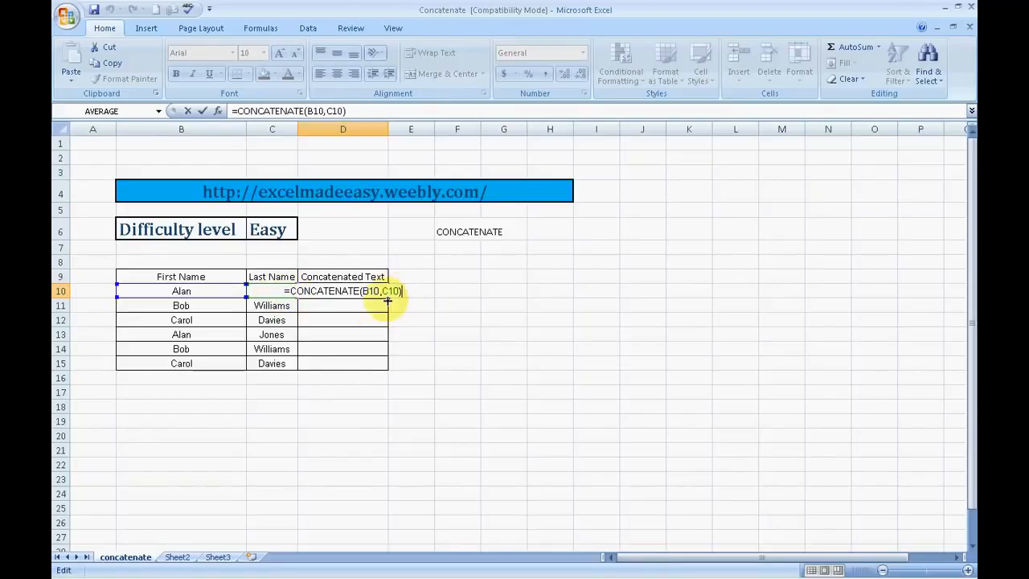
pyautogui.click(454, 310)
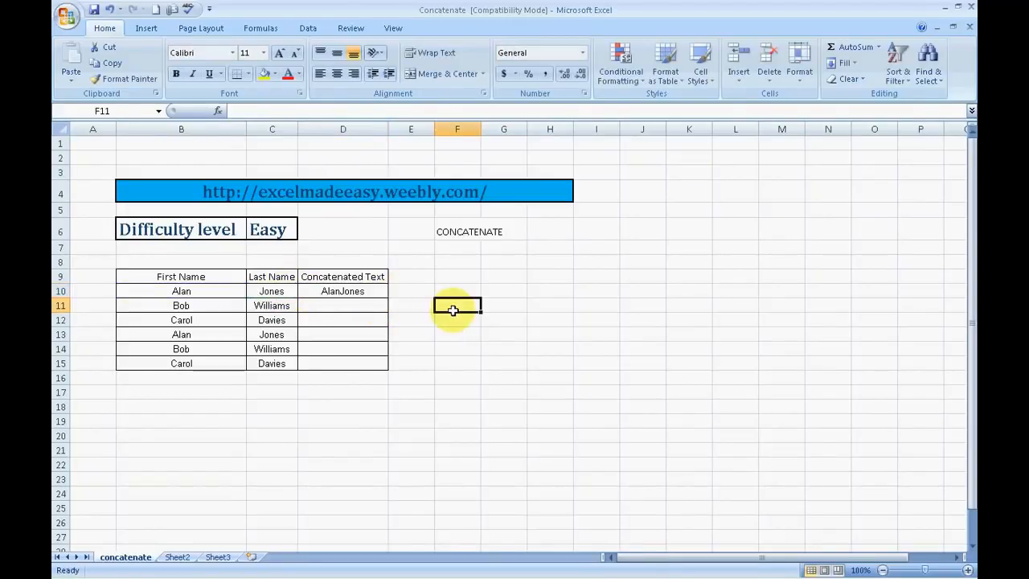
pyautogui.click(360, 291)
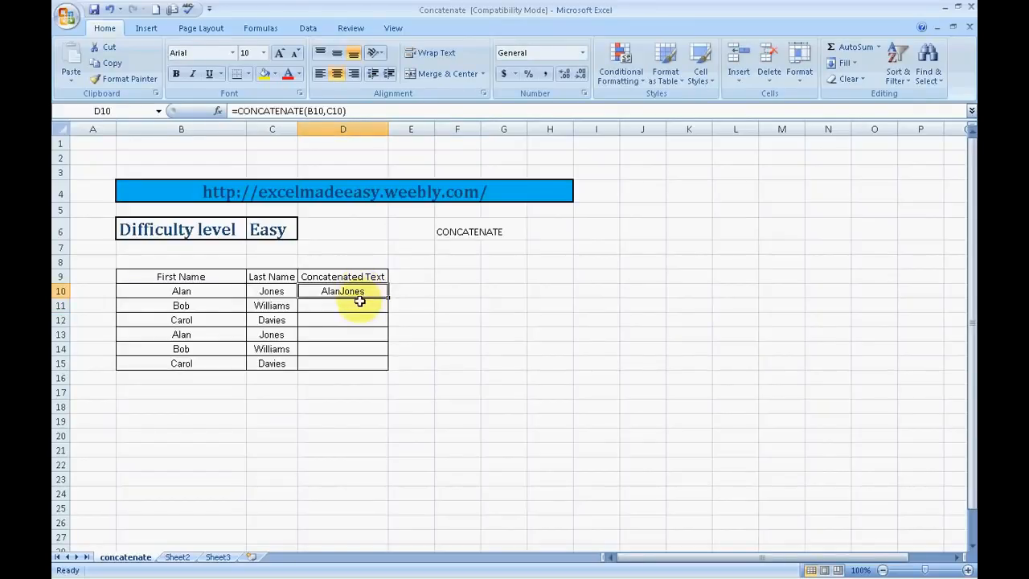
# Start Insert Function for cell D11, search for "concatenate" and choose the CONCATENATE function.
pyautogui.click(359, 302)
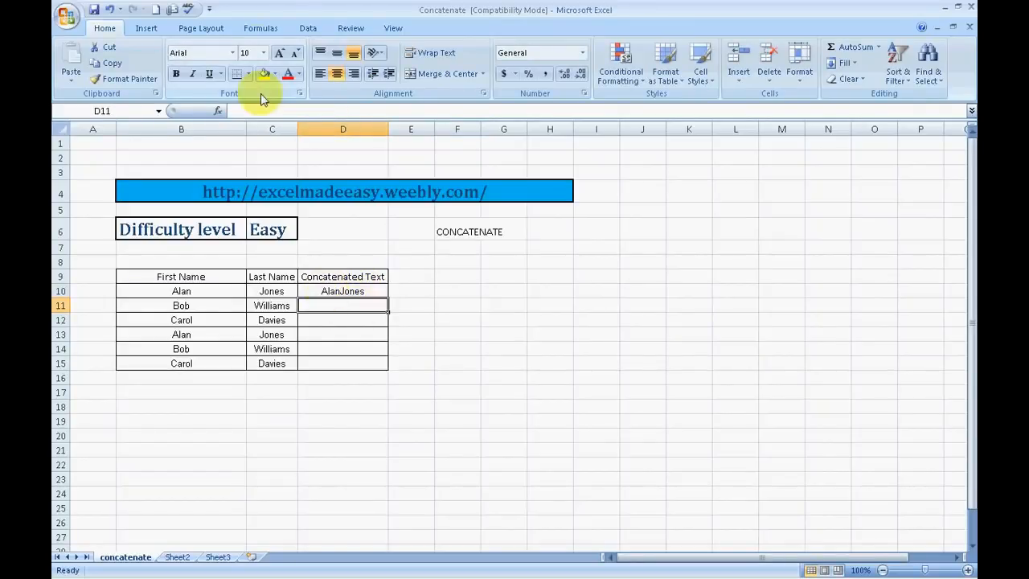
pyautogui.click(263, 30)
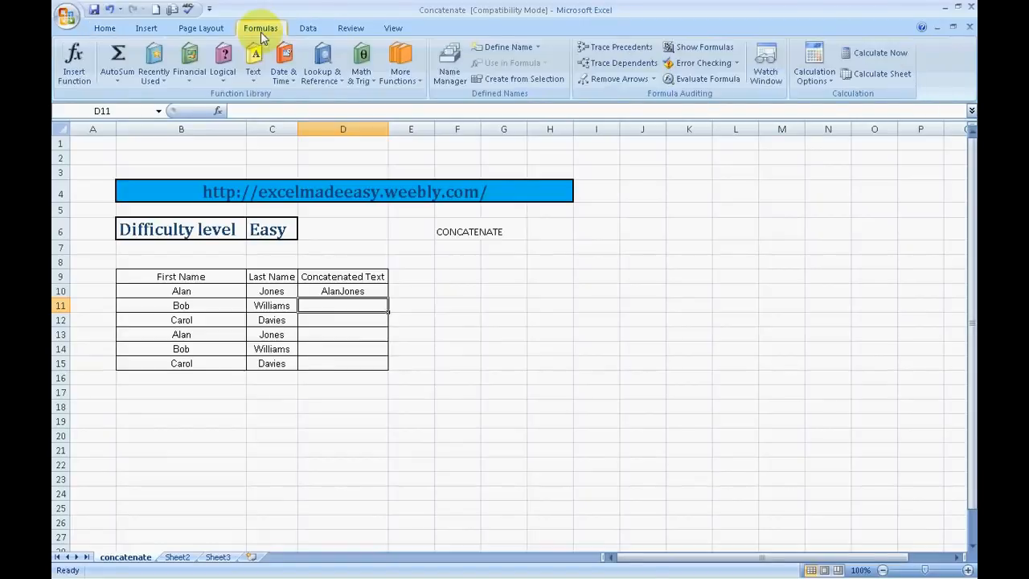
pyautogui.click(74, 80)
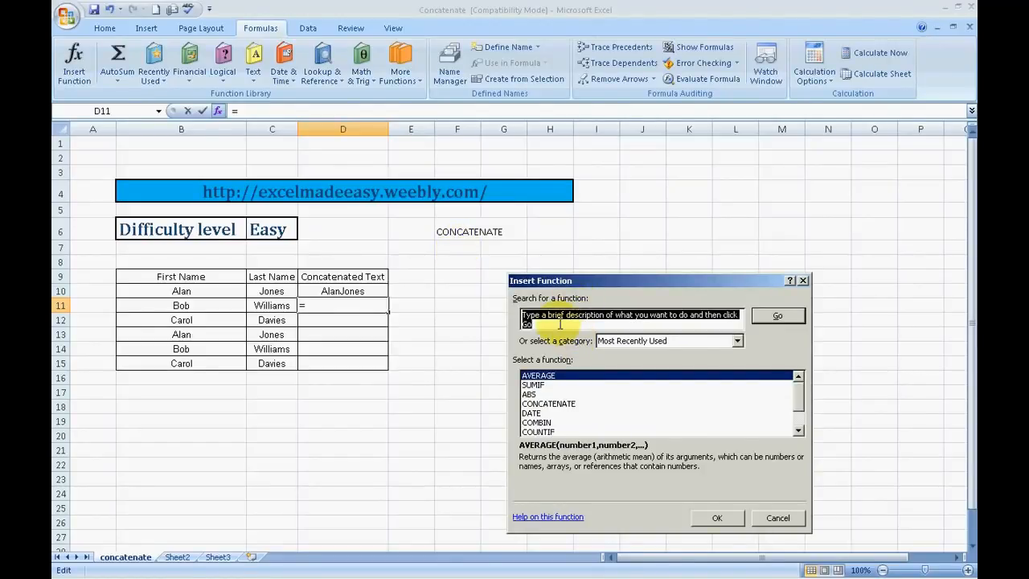
pyautogui.write('co')
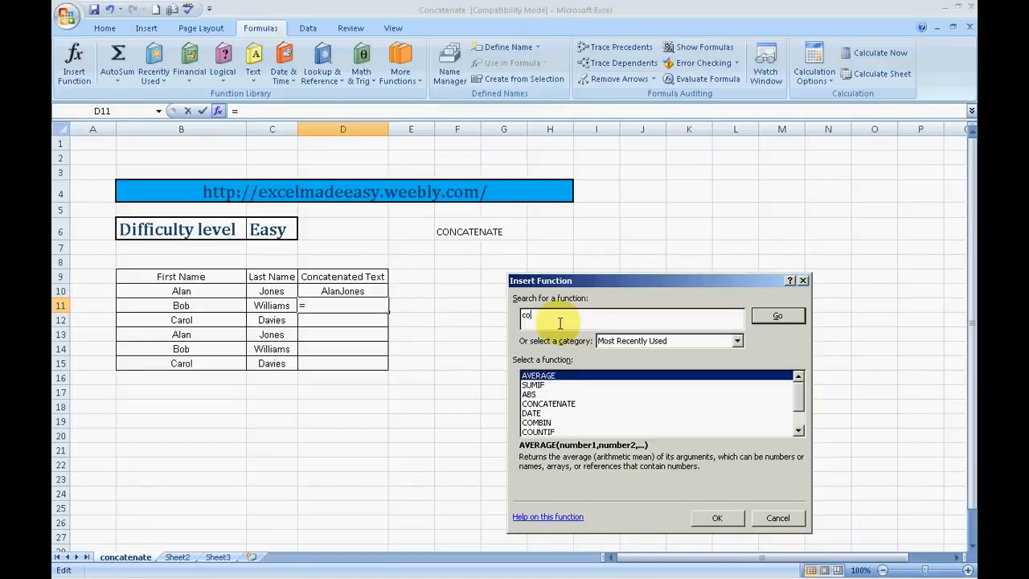
pyautogui.write('ncatenate')
pyautogui.click(777, 316)
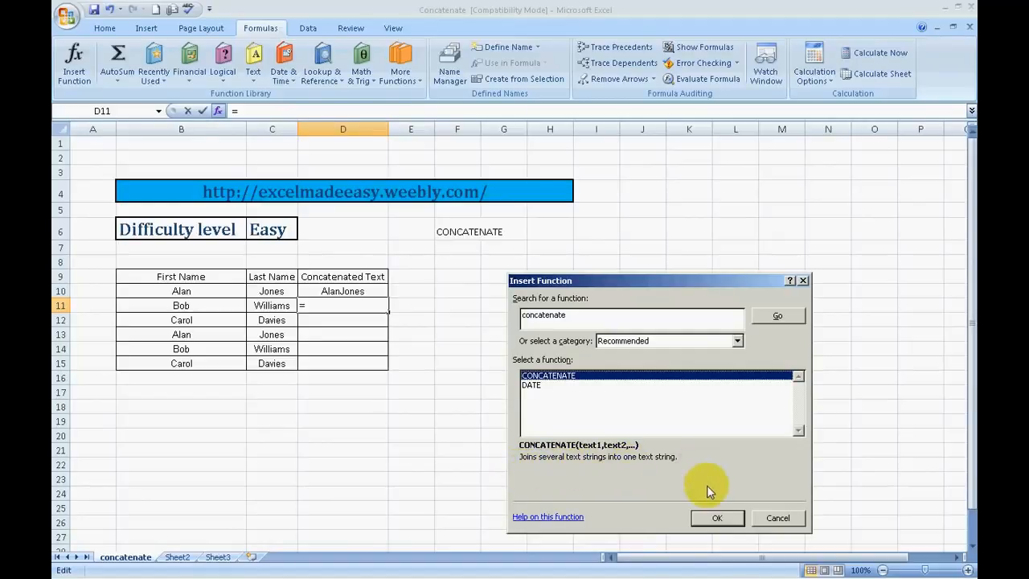
pyautogui.click(720, 517)
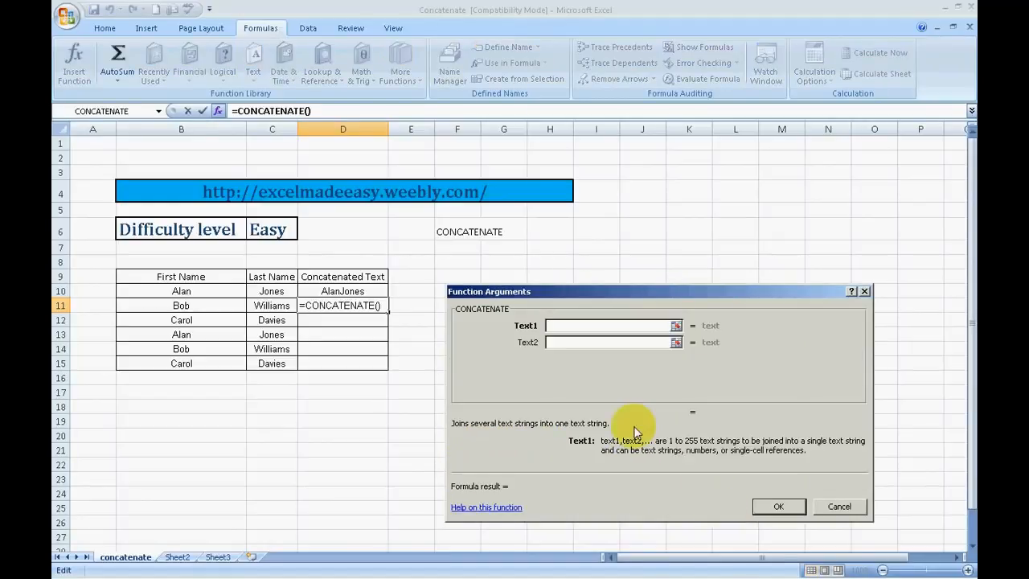
# Set Text1 to B10 and Text2 to C10 in the CONCATENATE arguments and enter the formula in D11.
pyautogui.click(184, 291)
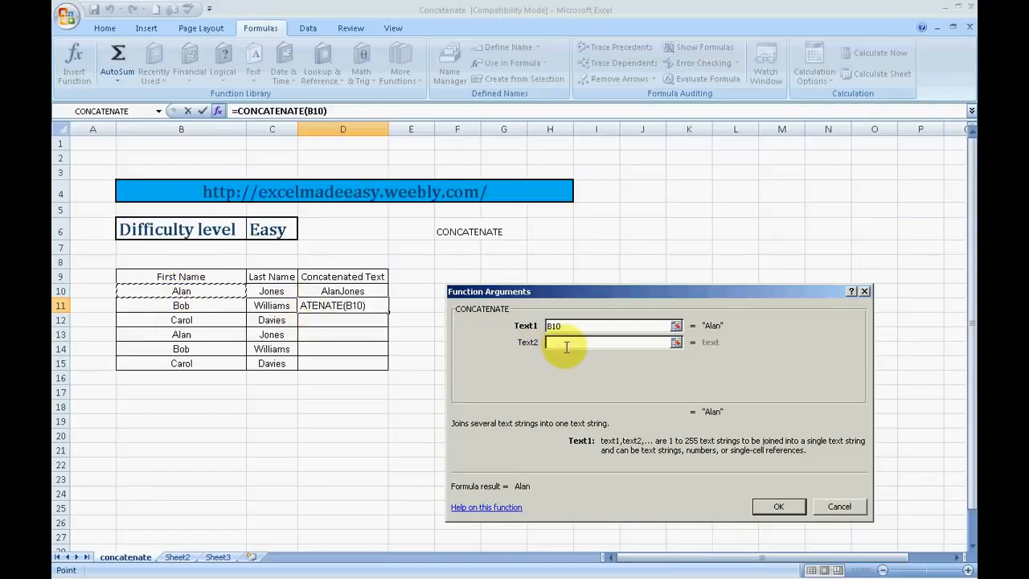
pyautogui.click(566, 345)
pyautogui.click(272, 291)
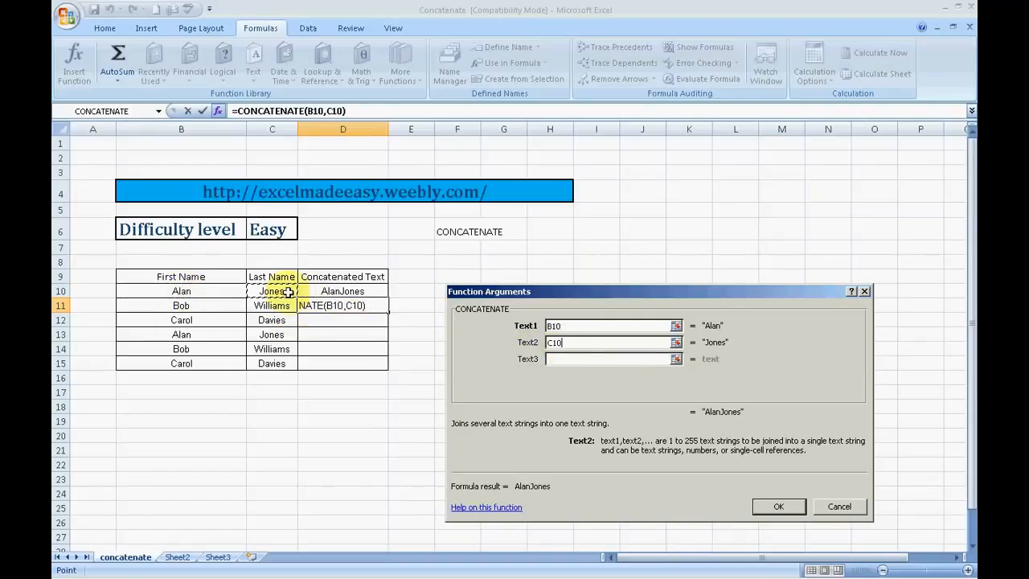
pyautogui.click(779, 506)
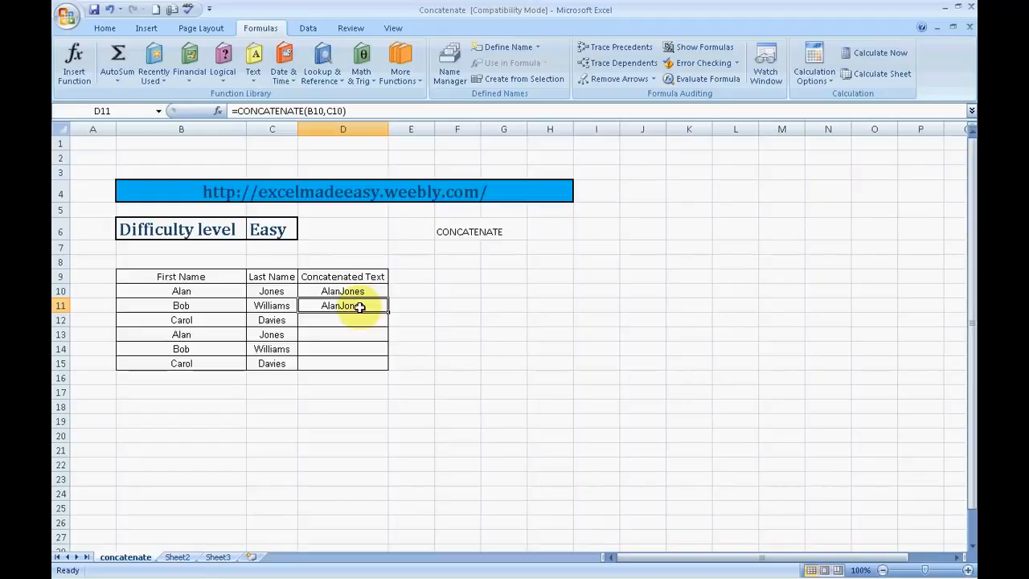
# Start a CONCATENATE formula in D12 with the first name in B12 and a quoted space " " as its first two arguments.
pyautogui.press('Down')
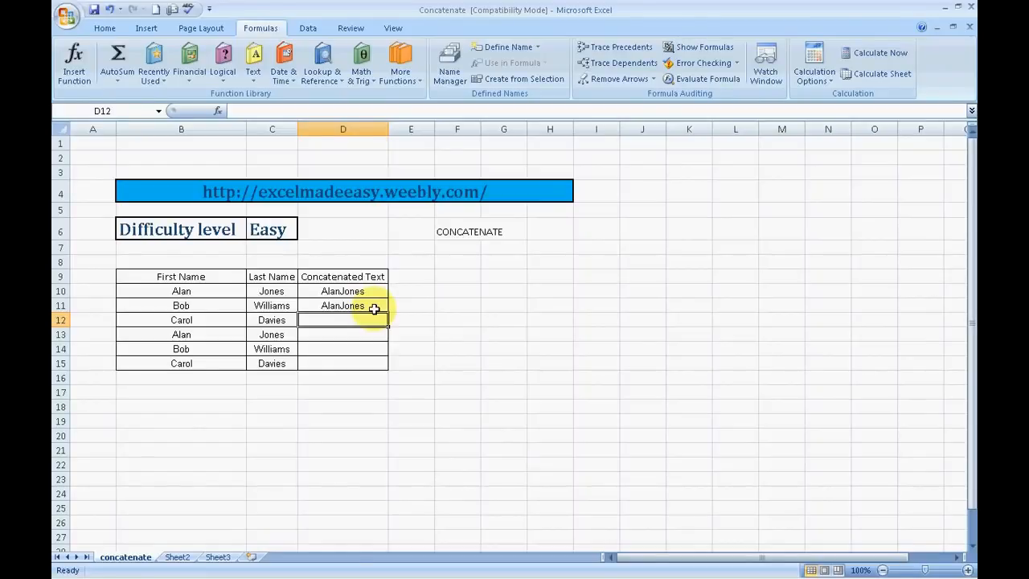
pyautogui.write('=')
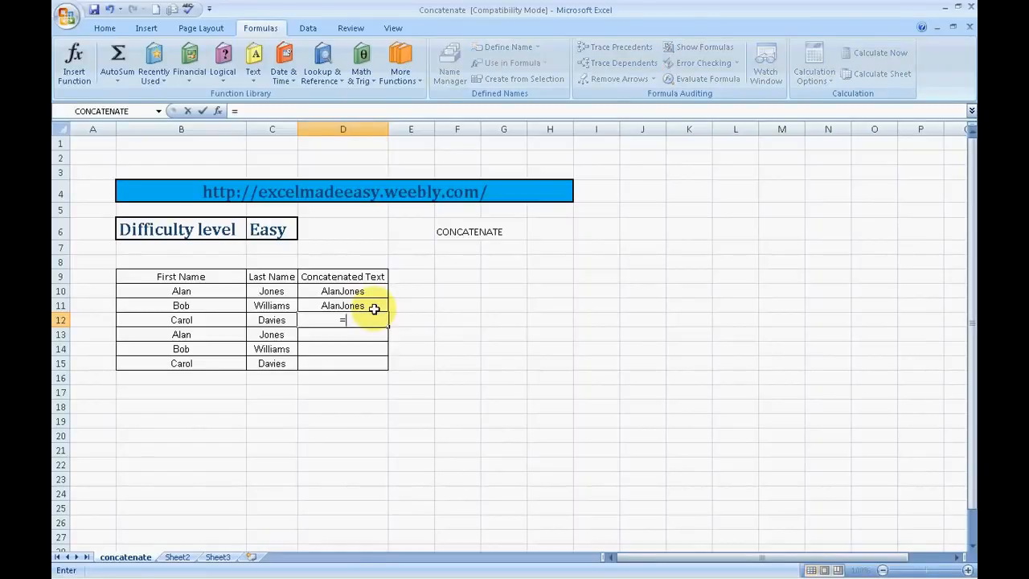
pyautogui.write('concat')
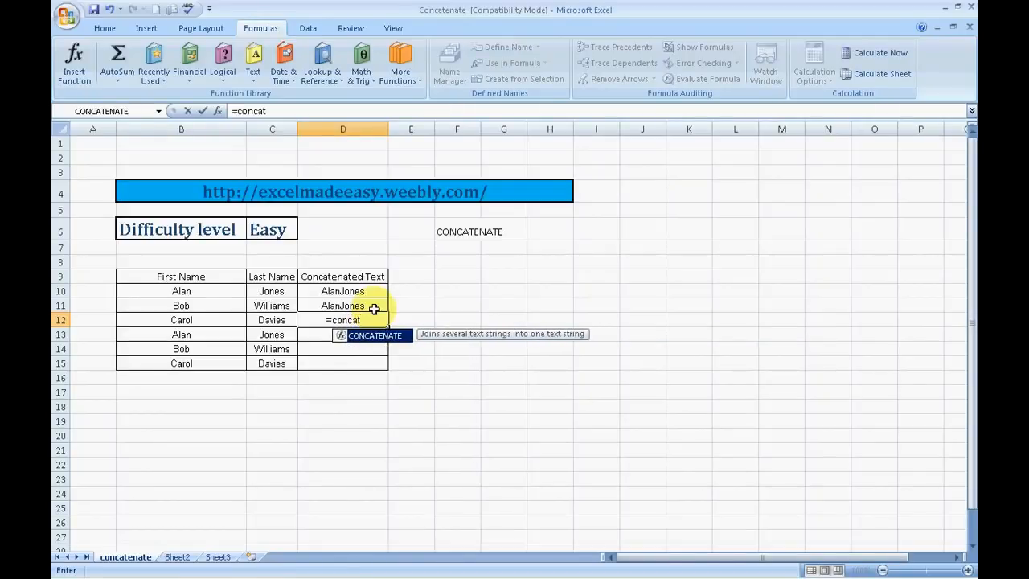
pyautogui.write('e')
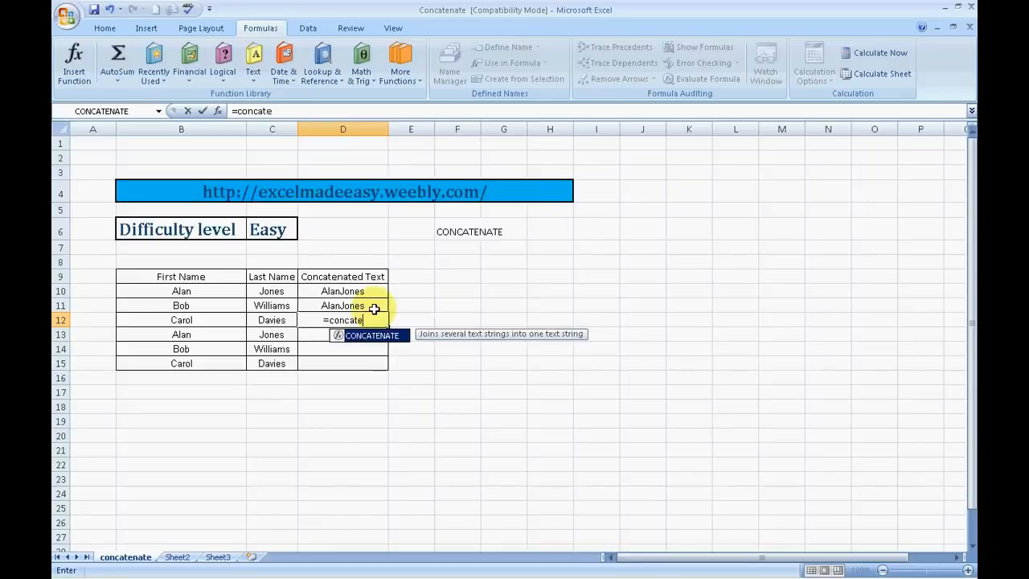
pyautogui.write('nate(')
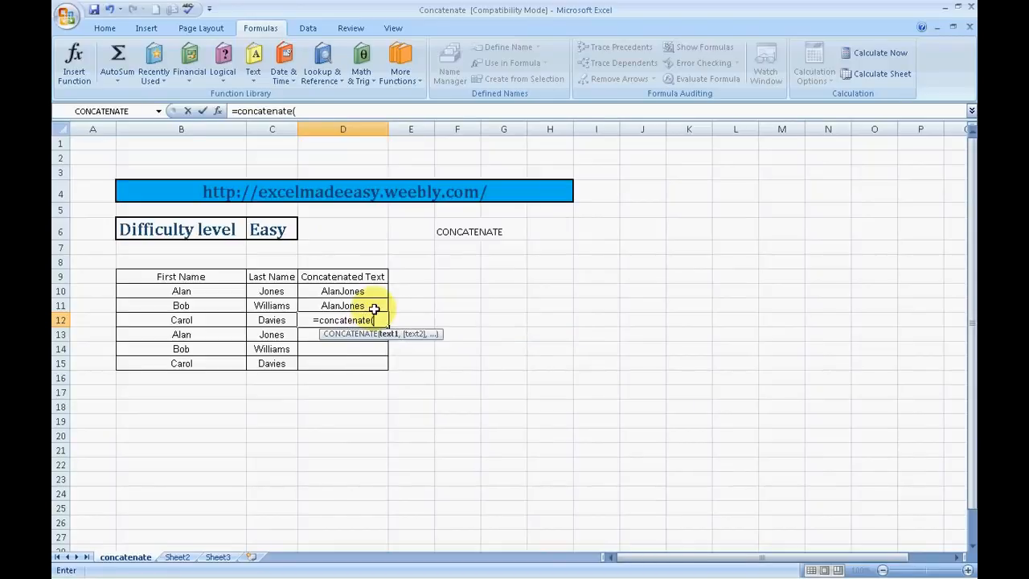
pyautogui.click(196, 319)
pyautogui.write(',')
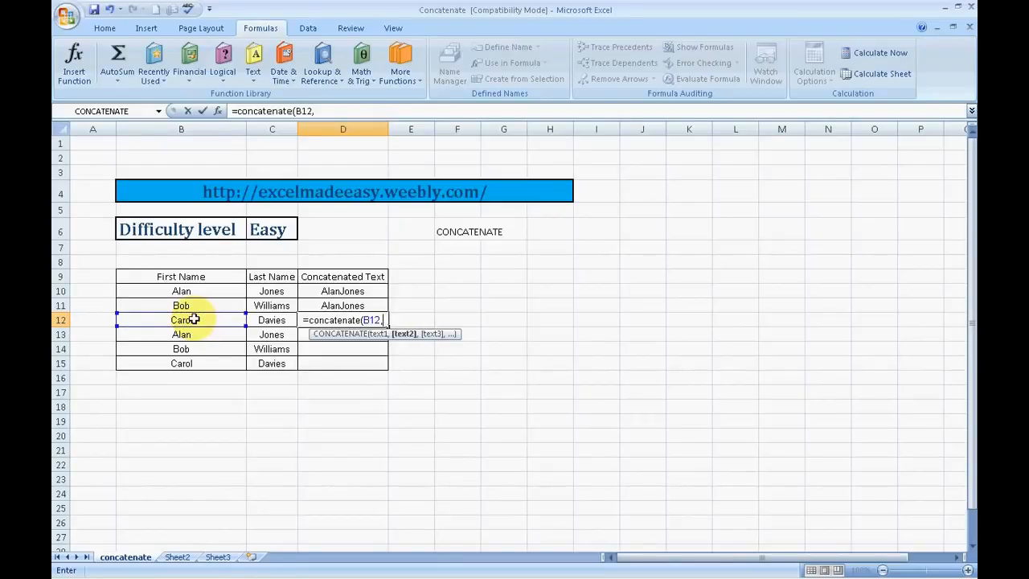
pyautogui.write('"')
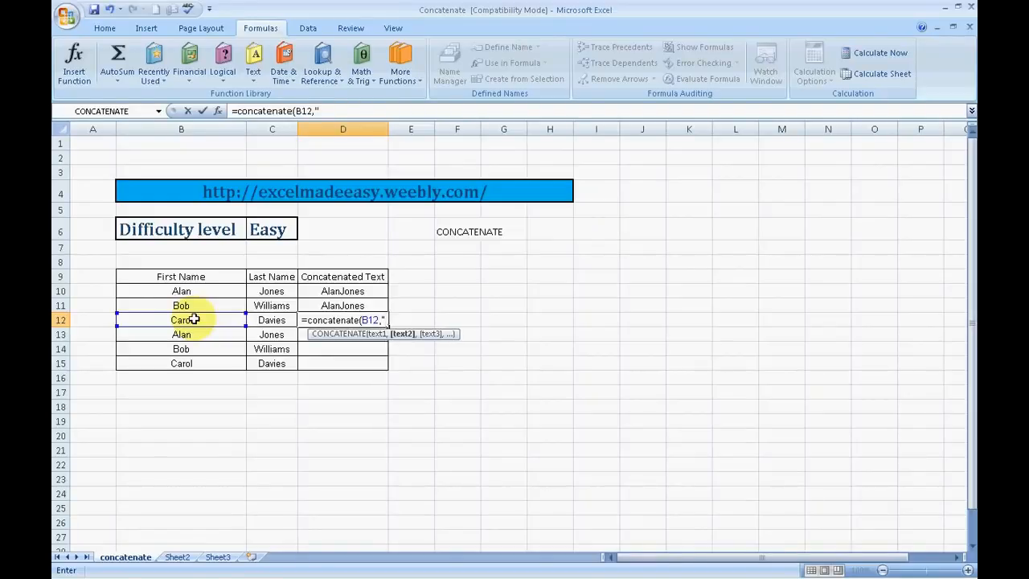
pyautogui.write(' ",')
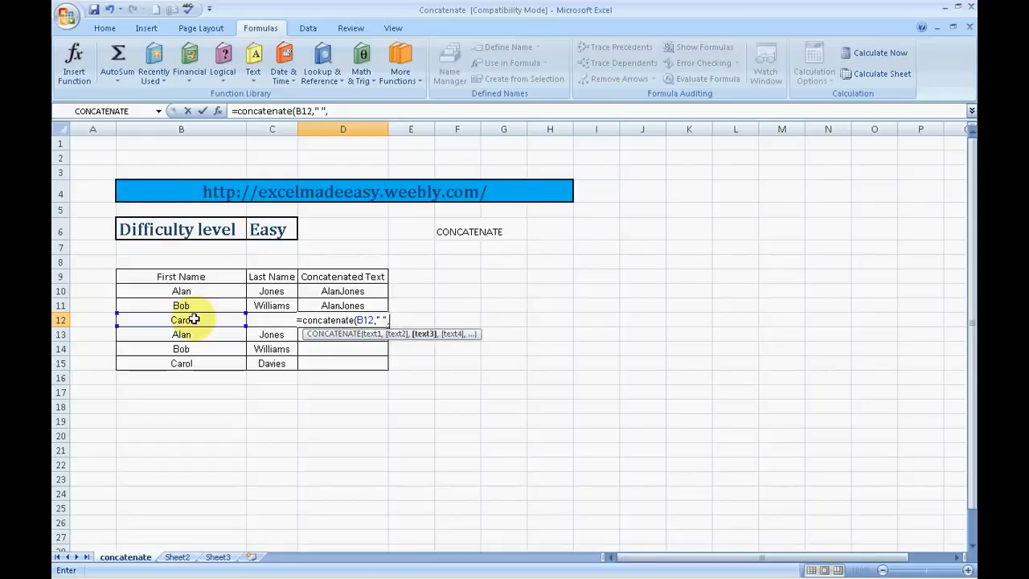
pyautogui.click(270, 323)
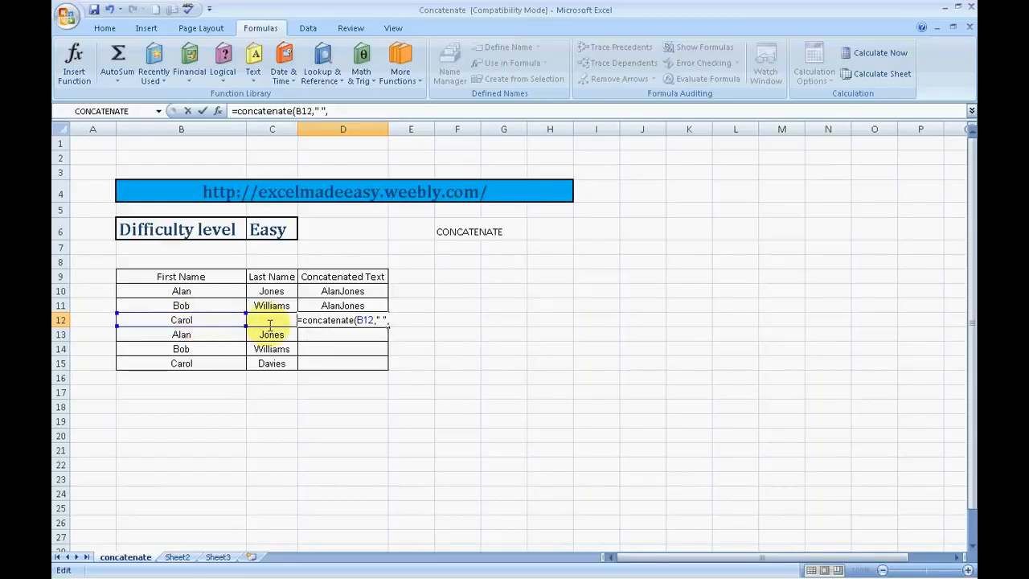
pyautogui.write('c12')
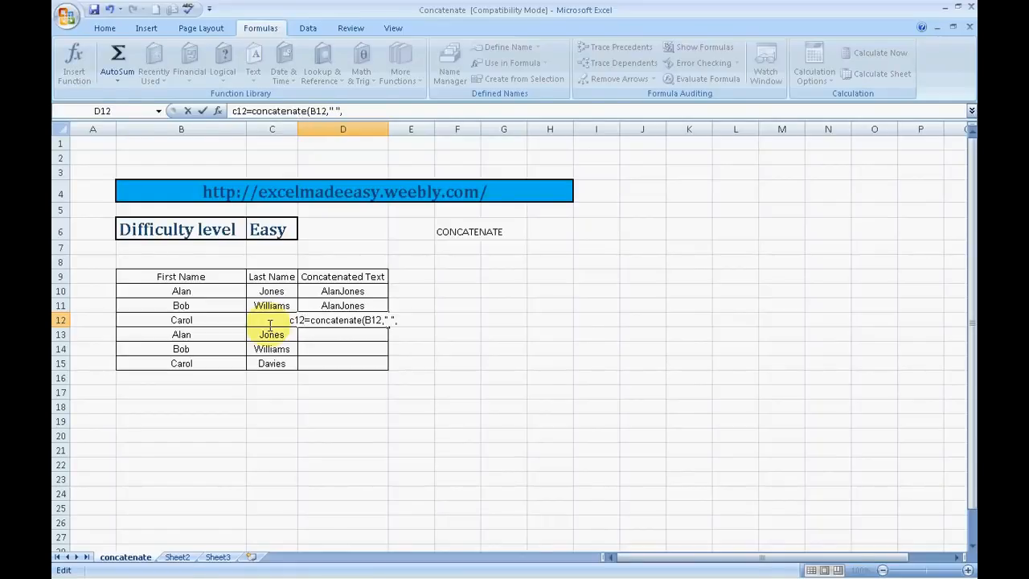
pyautogui.press('BackSpace')
pyautogui.press('BackSpace')
pyautogui.press('BackSpace')
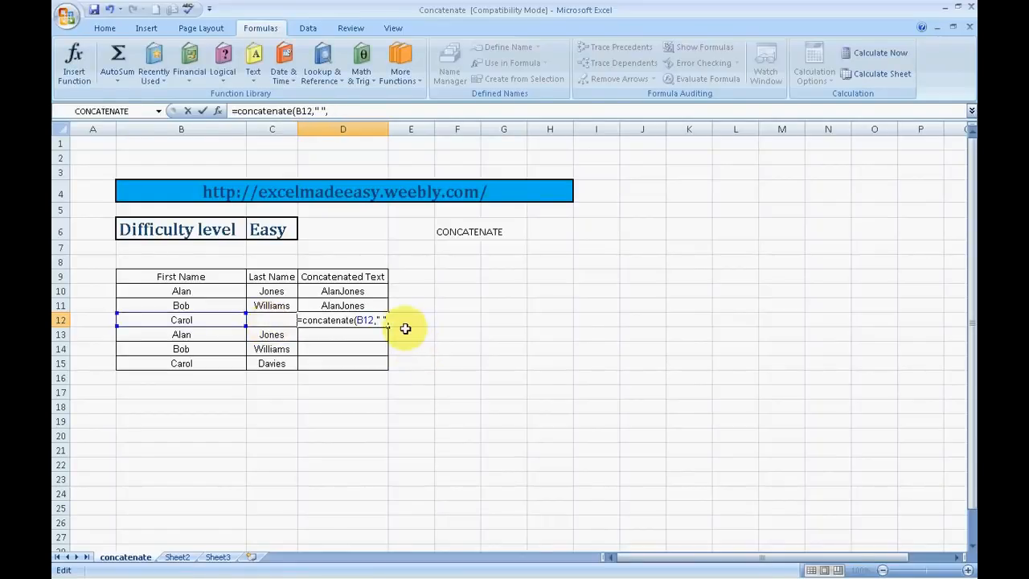
# Complete the D12 formula with the last name in C12 as third argument, giving =CONCATENATE(B12," ",C12), and reselect the cell.
pyautogui.click(403, 321)
pyautogui.write('c')
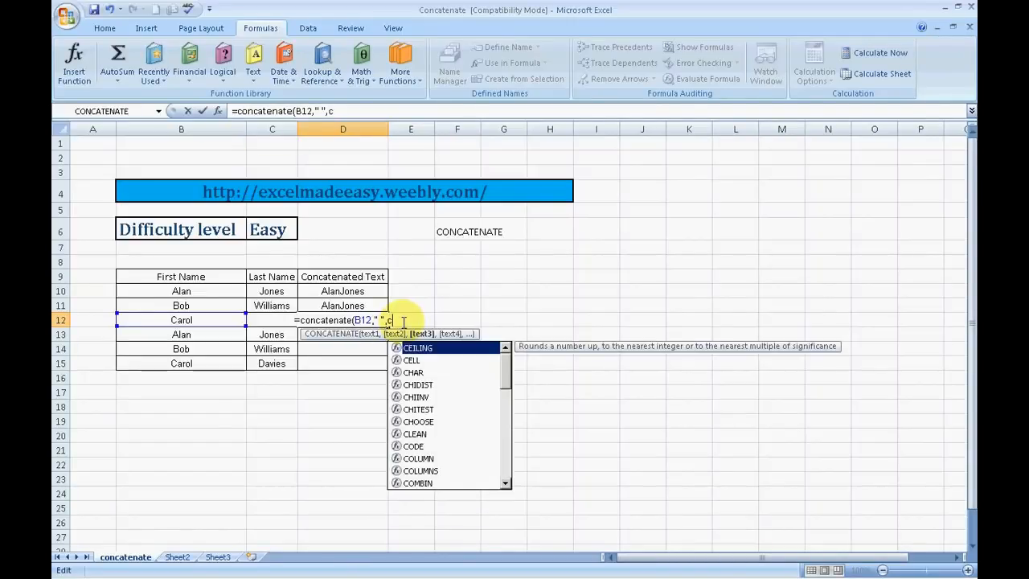
pyautogui.write('12)')
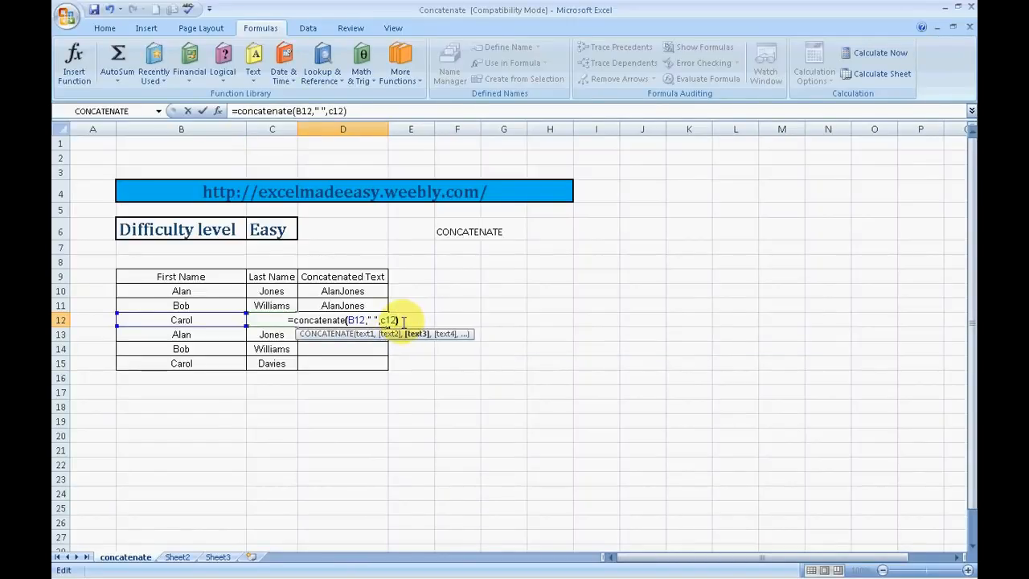
pyautogui.press('Return')
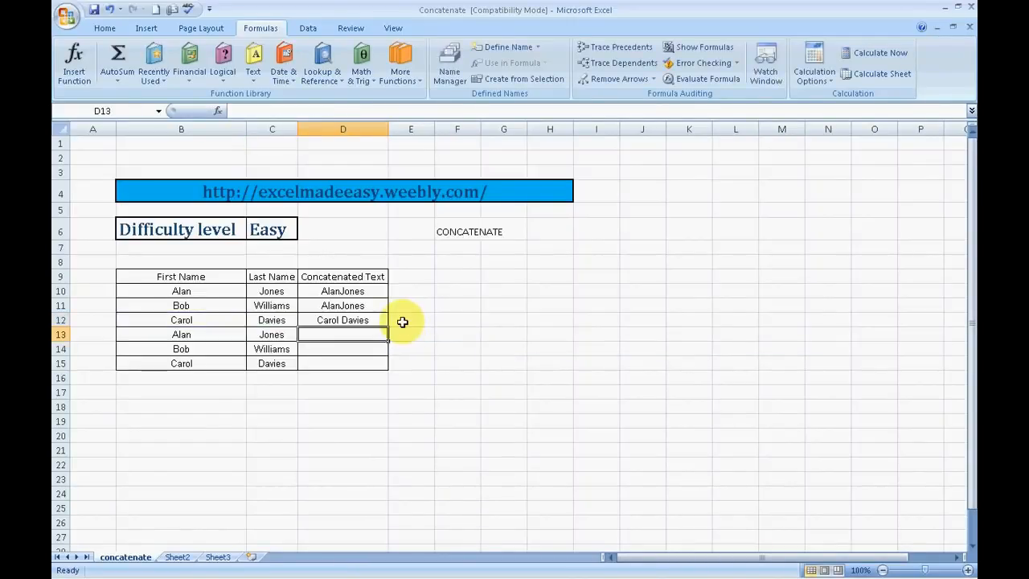
pyautogui.click(340, 319)
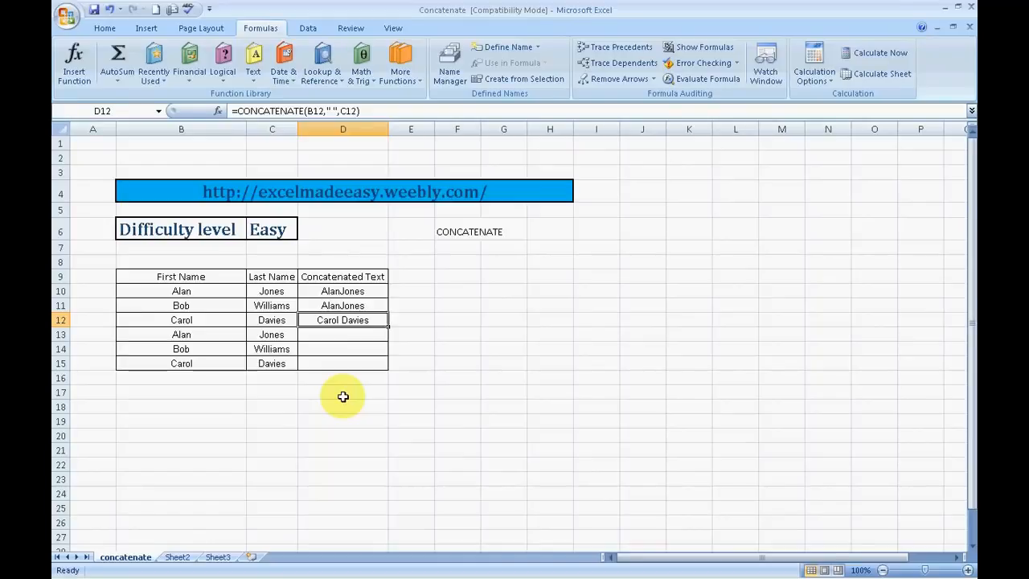
# Enter =CONCATENATE(B13,",",C13) in D13 to join first and last name with a comma, and reselect the cell.
pyautogui.press('Down')
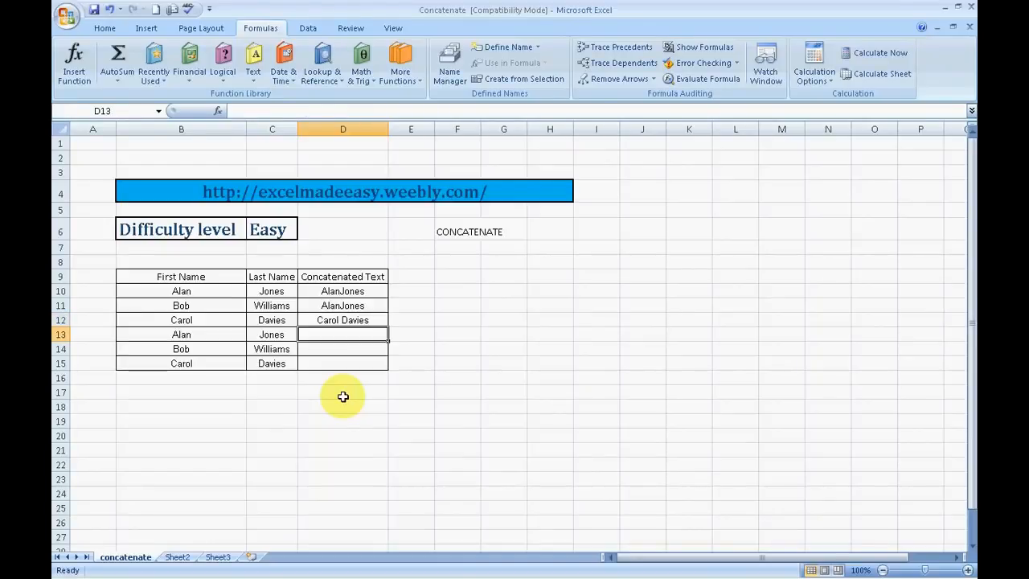
pyautogui.write('=con')
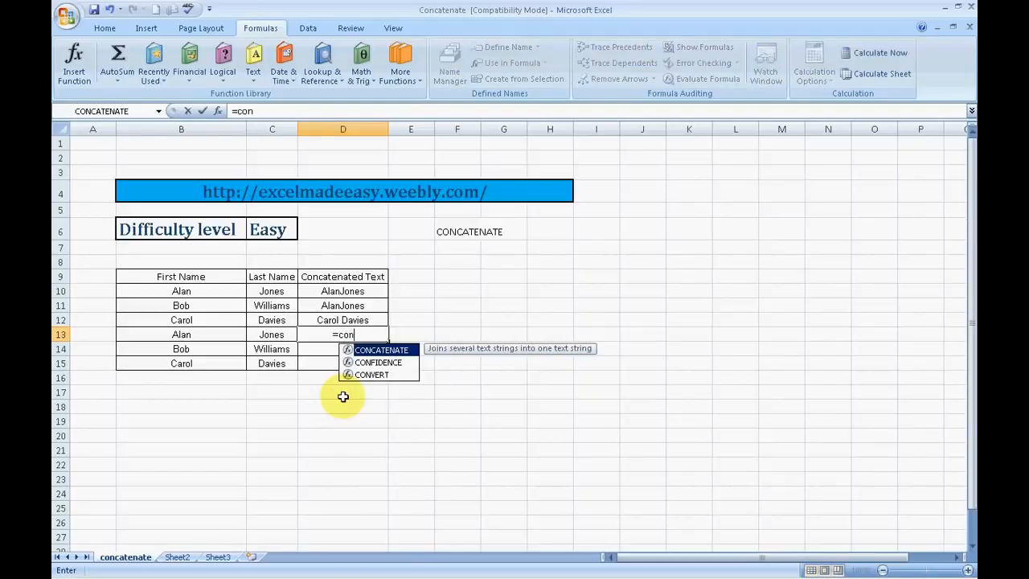
pyautogui.press('Tab')
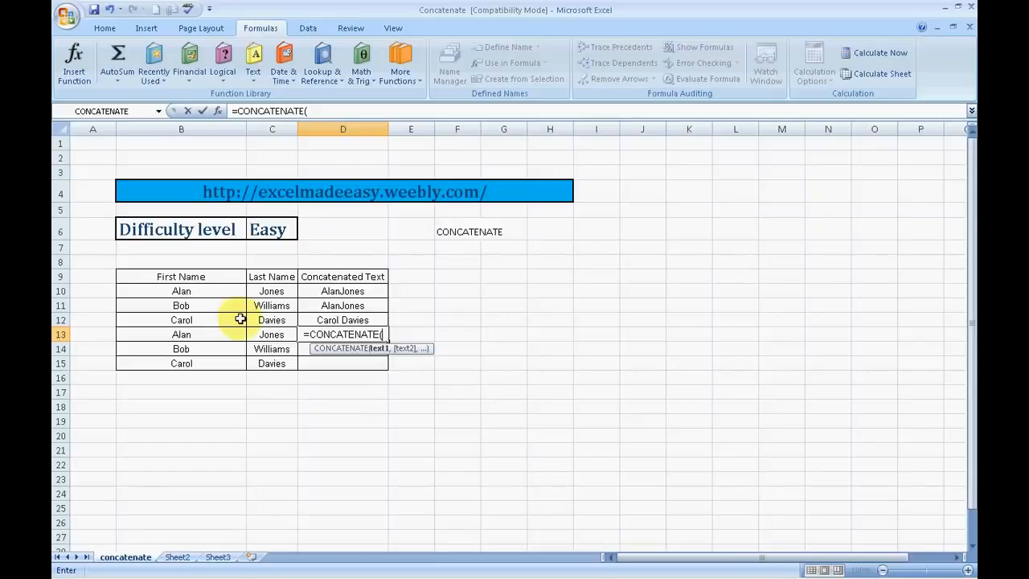
pyautogui.click(206, 334)
pyautogui.write(',')
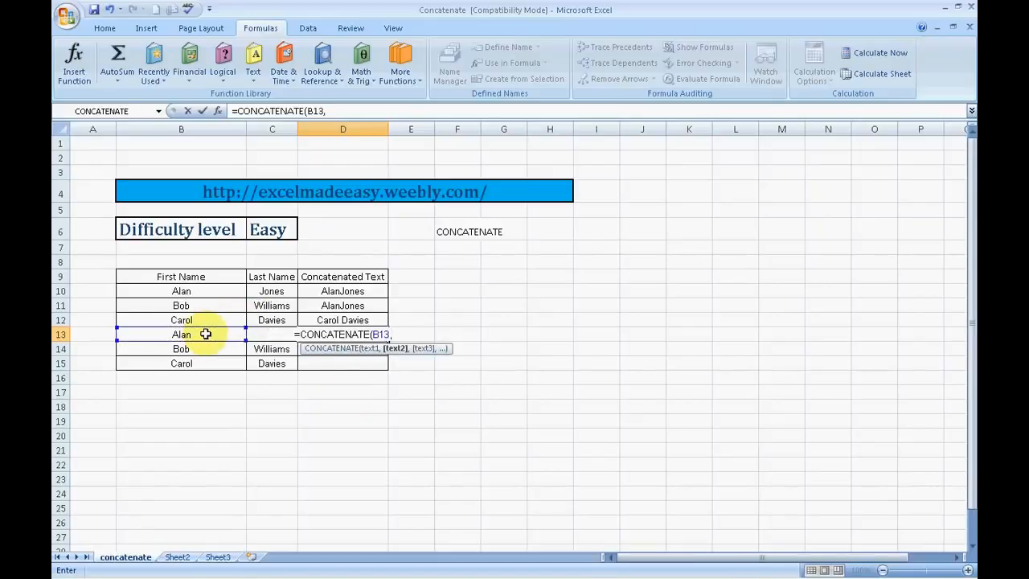
pyautogui.write('"')
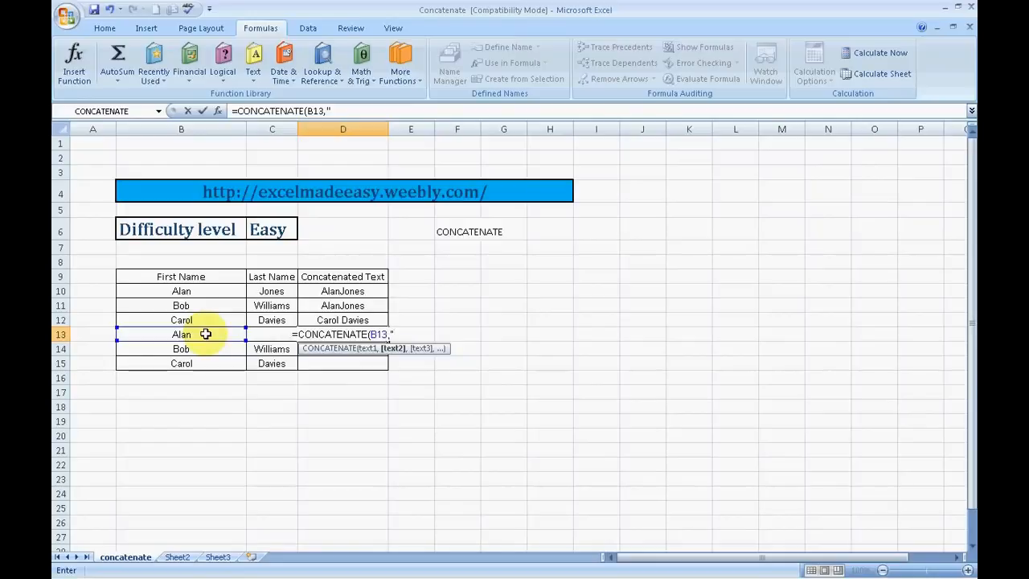
pyautogui.write(',"')
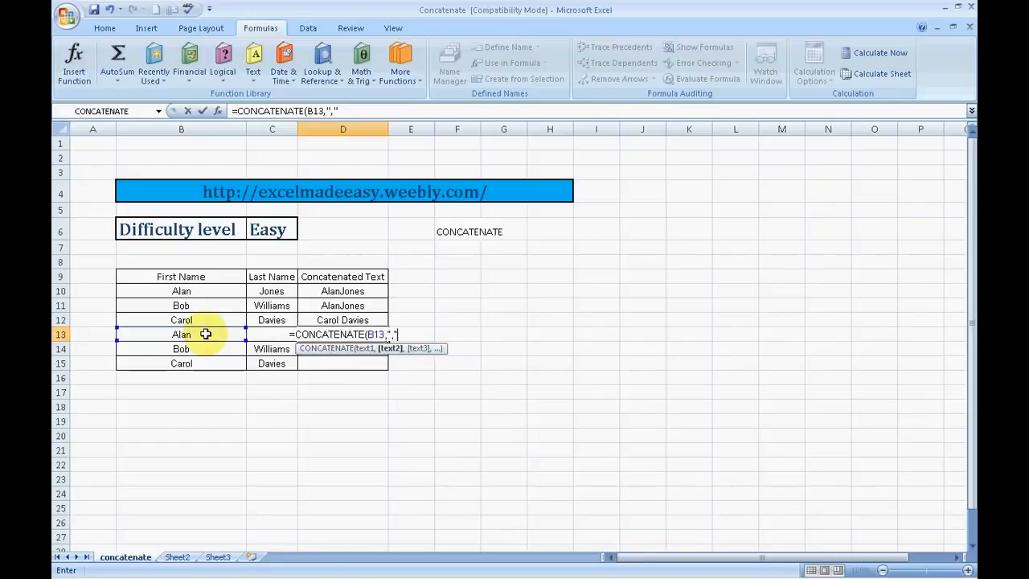
pyautogui.write(',')
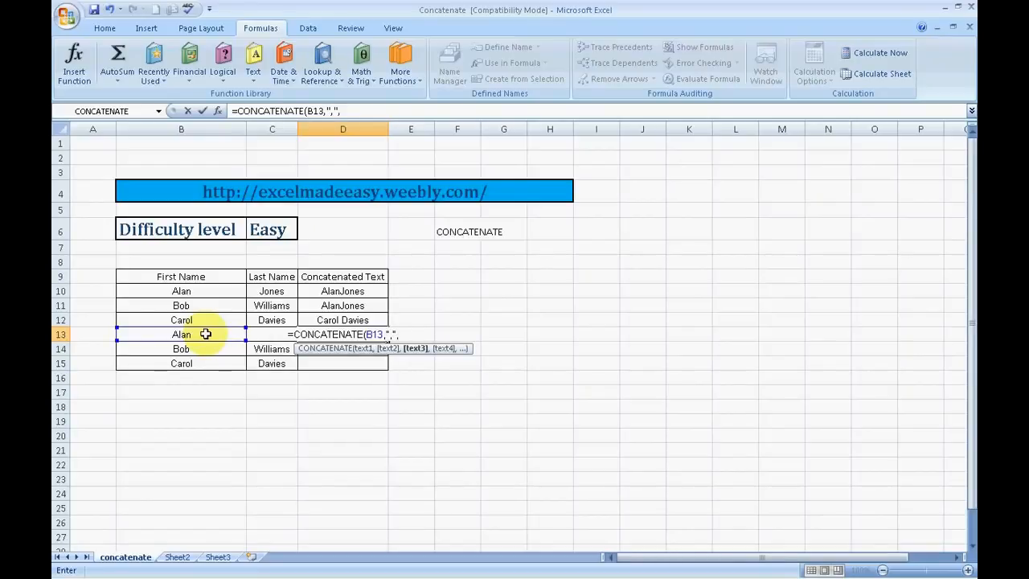
pyautogui.write('c1')
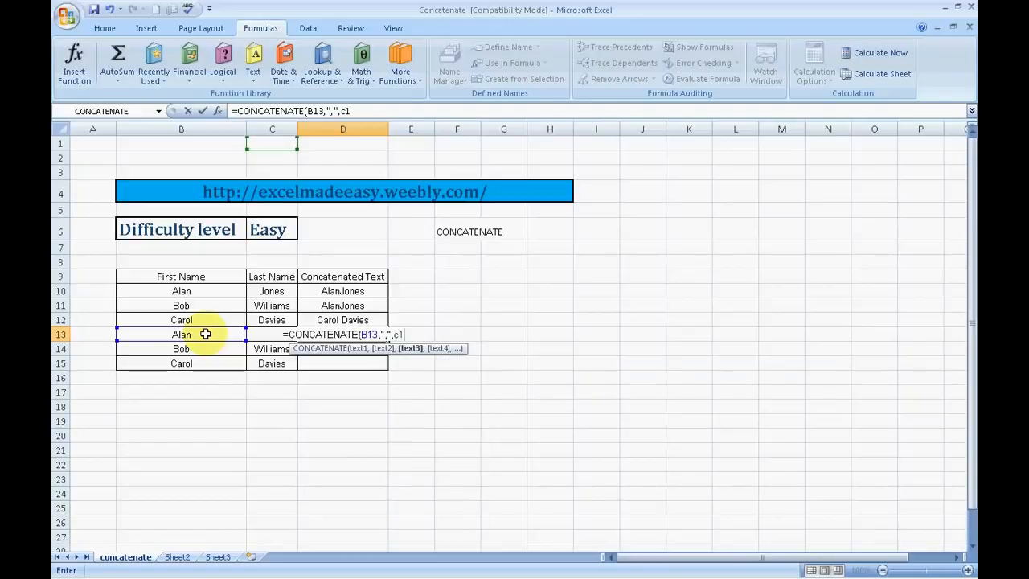
pyautogui.write('3)')
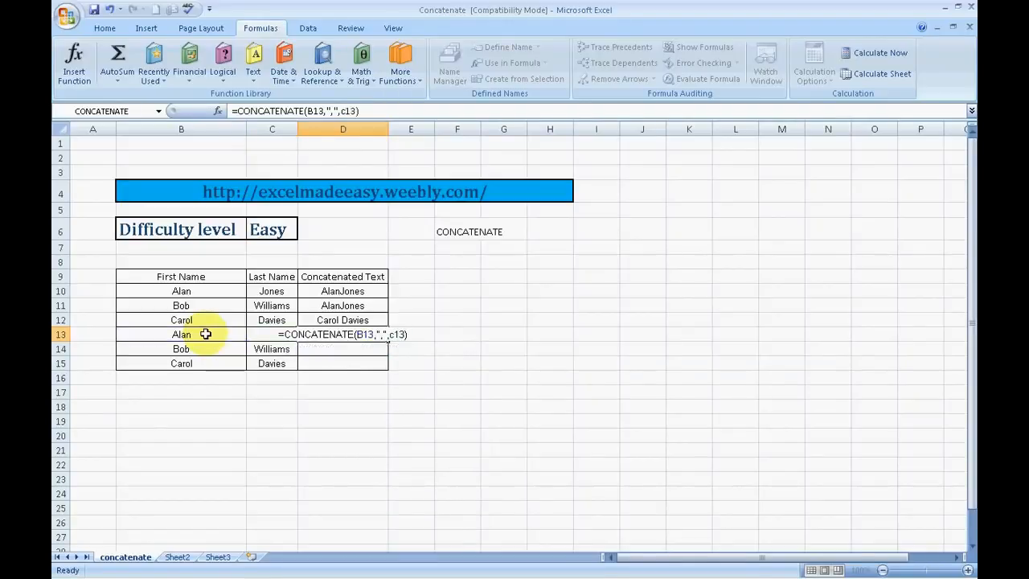
pyautogui.press('Return')
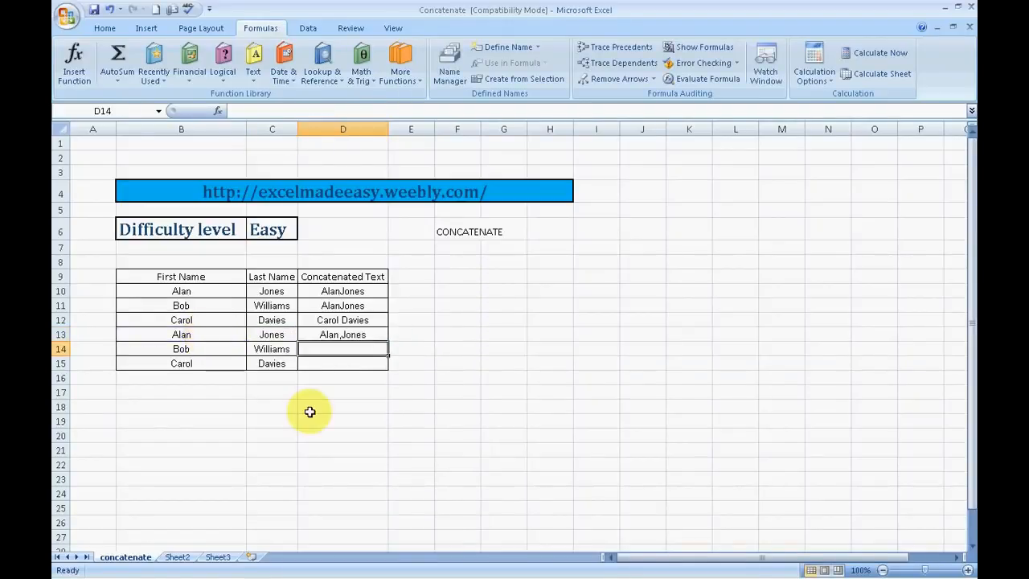
pyautogui.click(343, 336)
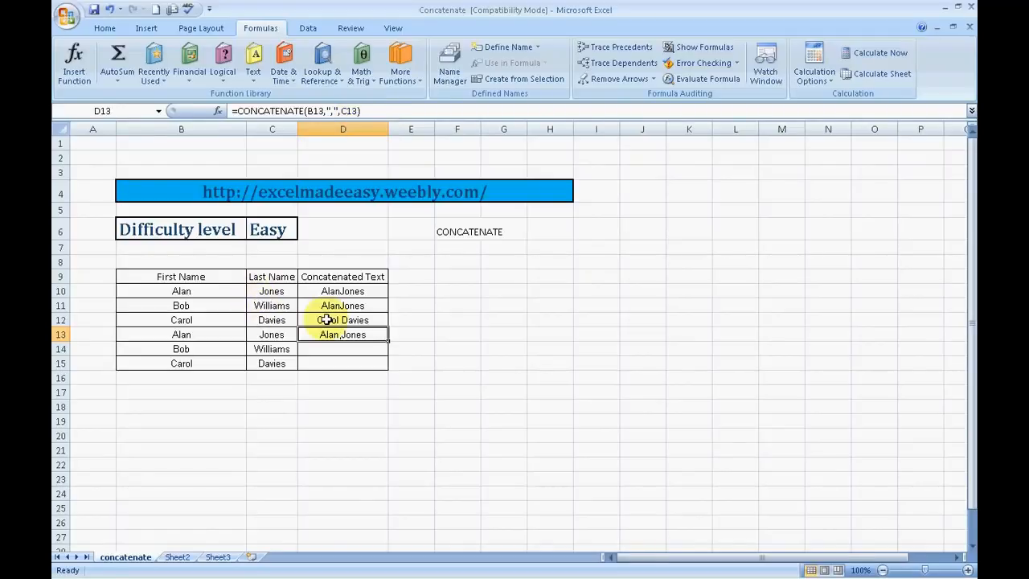
pyautogui.click(443, 341)
pyautogui.press('Left')
pyautogui.press('Left')
pyautogui.press('Up')
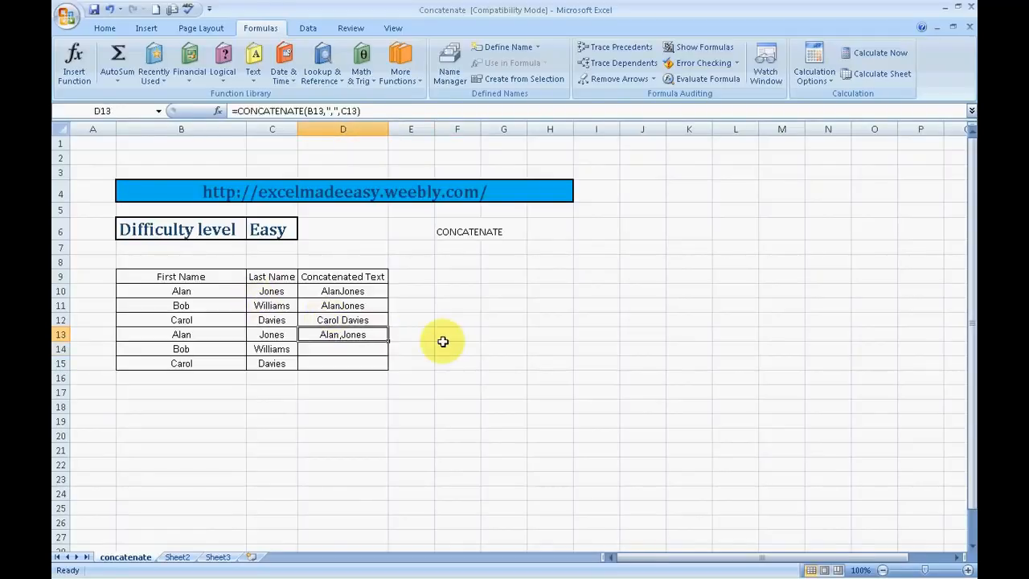
# Enter =CONCATENATE(C14,",",B14) in D14 to join the last name and first name with a comma.
pyautogui.press('Down')
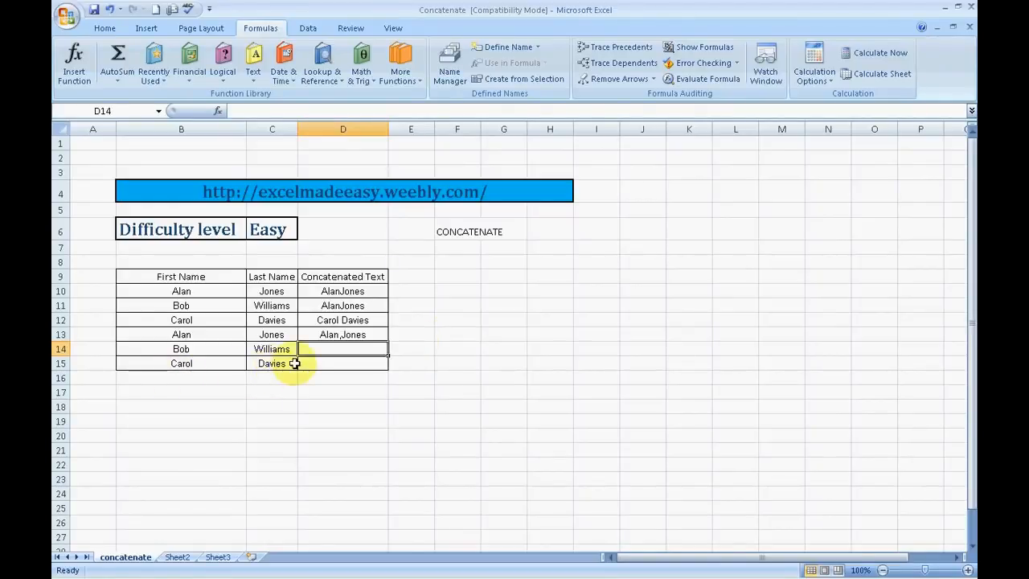
pyautogui.write('=conca')
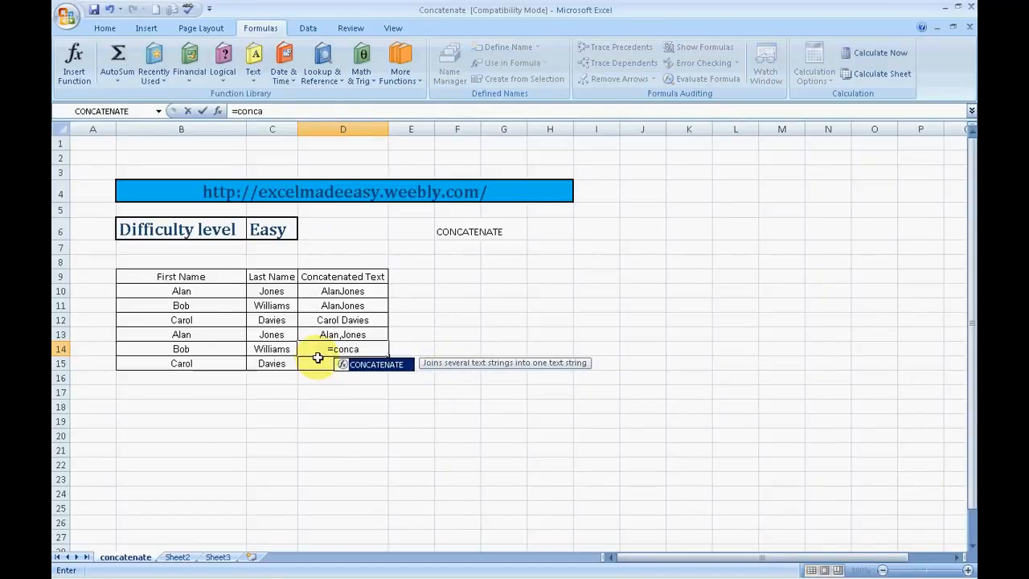
pyautogui.press('Tab')
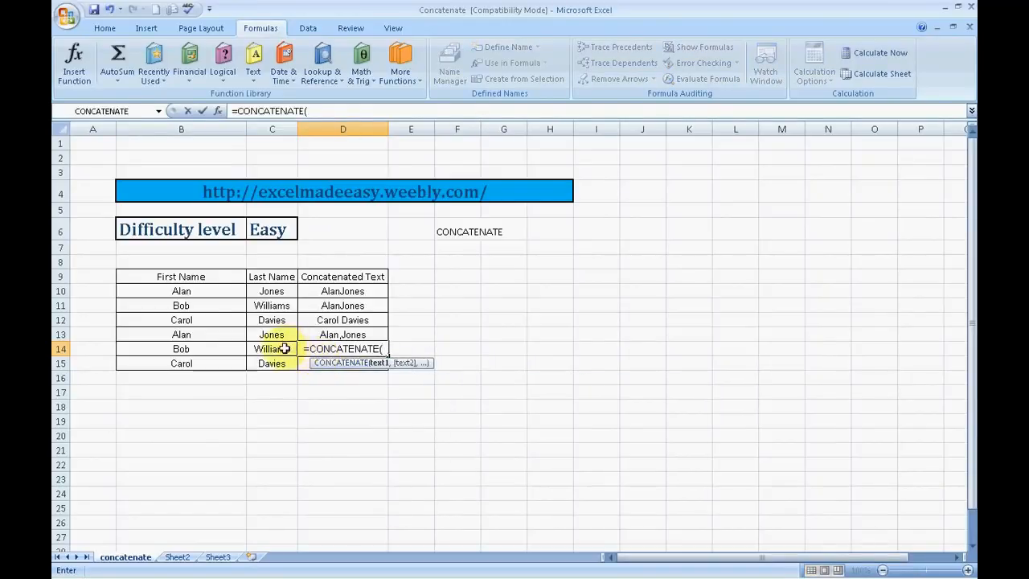
pyautogui.click(283, 348)
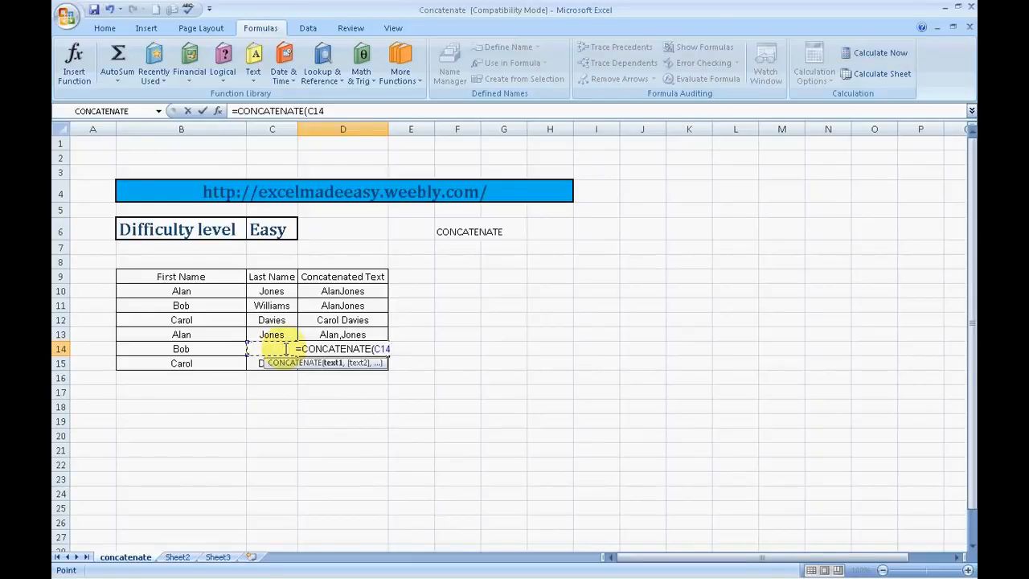
pyautogui.write(',')
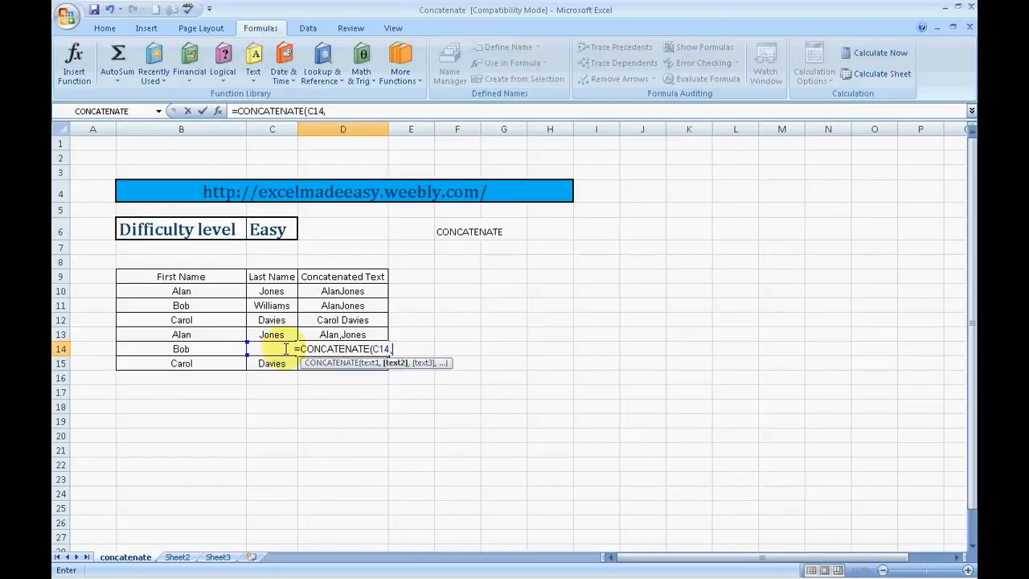
pyautogui.write('"')
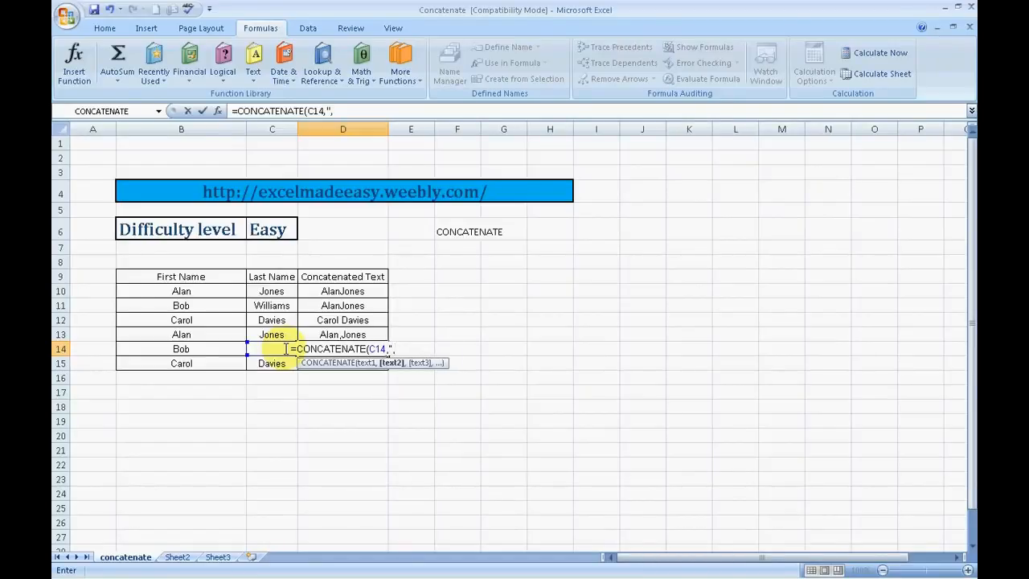
pyautogui.write(',",')
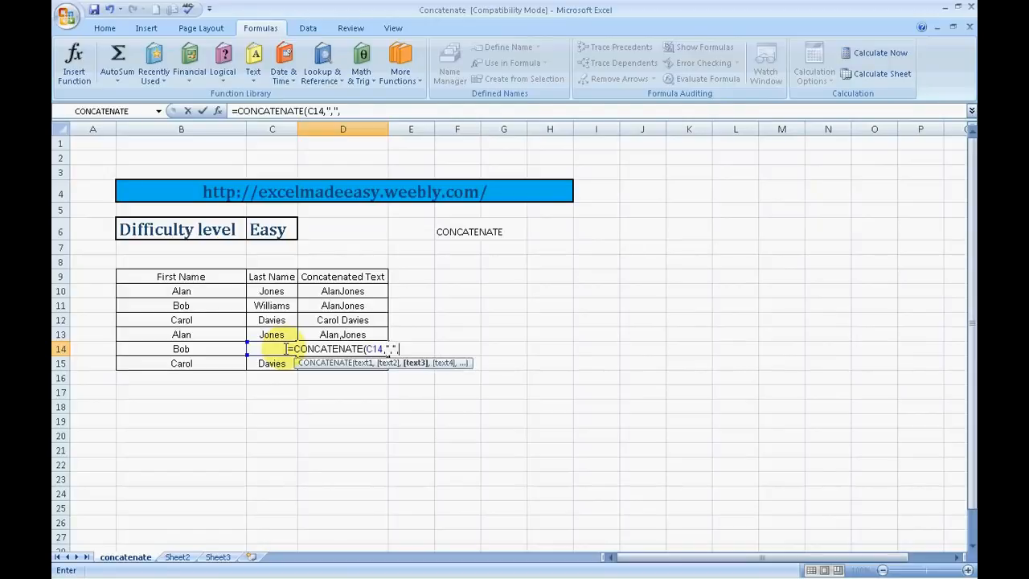
pyautogui.click(220, 346)
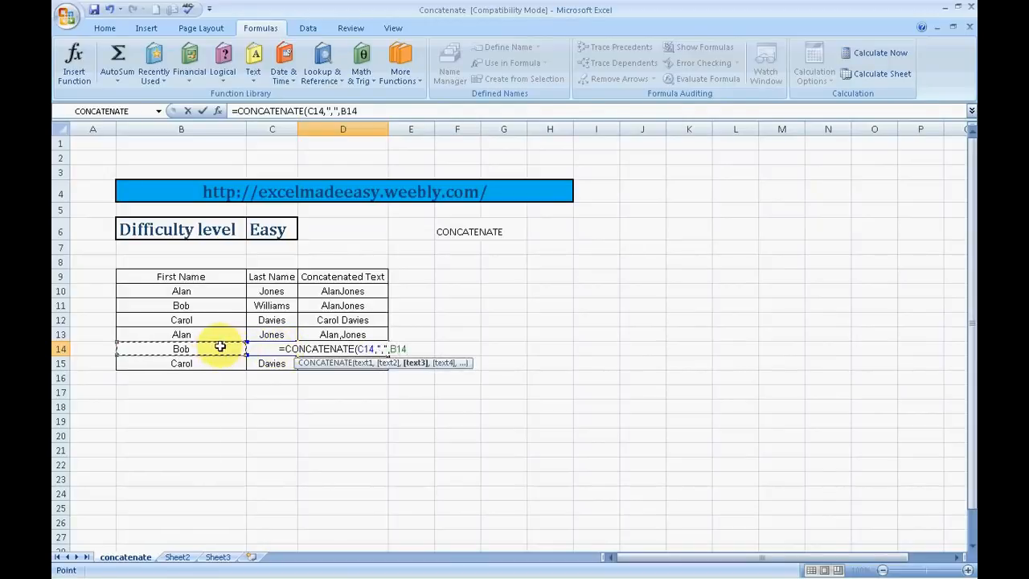
pyautogui.write(')')
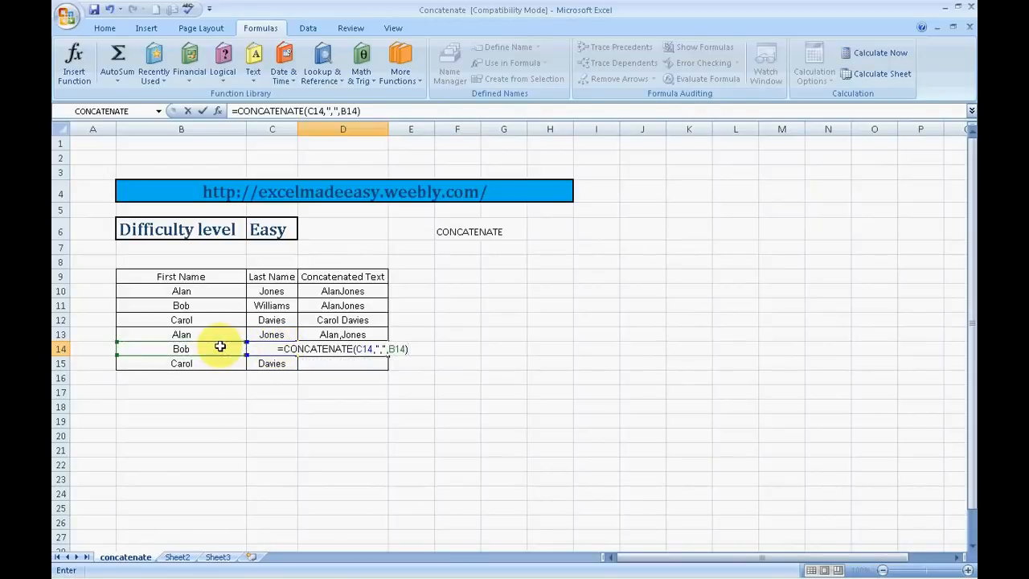
pyautogui.press('Return')
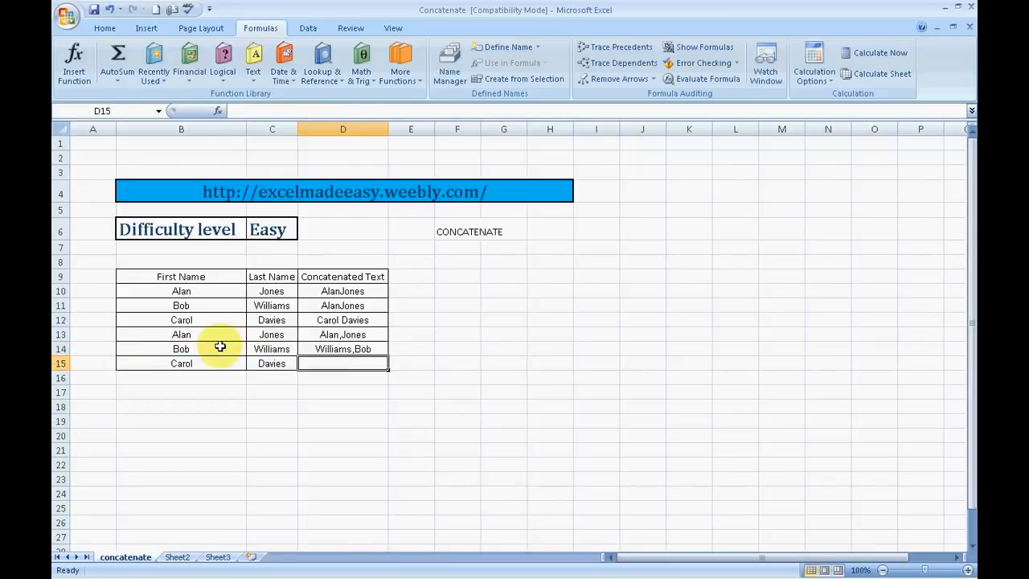
# Copy the reversed-name formula from D14 into D15.
pyautogui.press('Up')
pyautogui.press('Down')
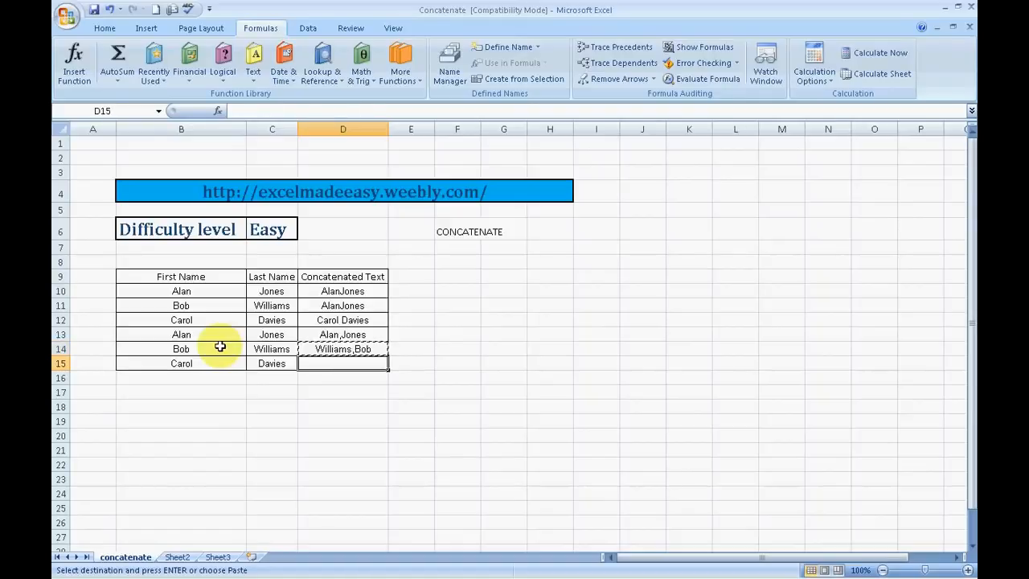
pyautogui.hotkey('ctrl', 'v')
pyautogui.press('Escape')
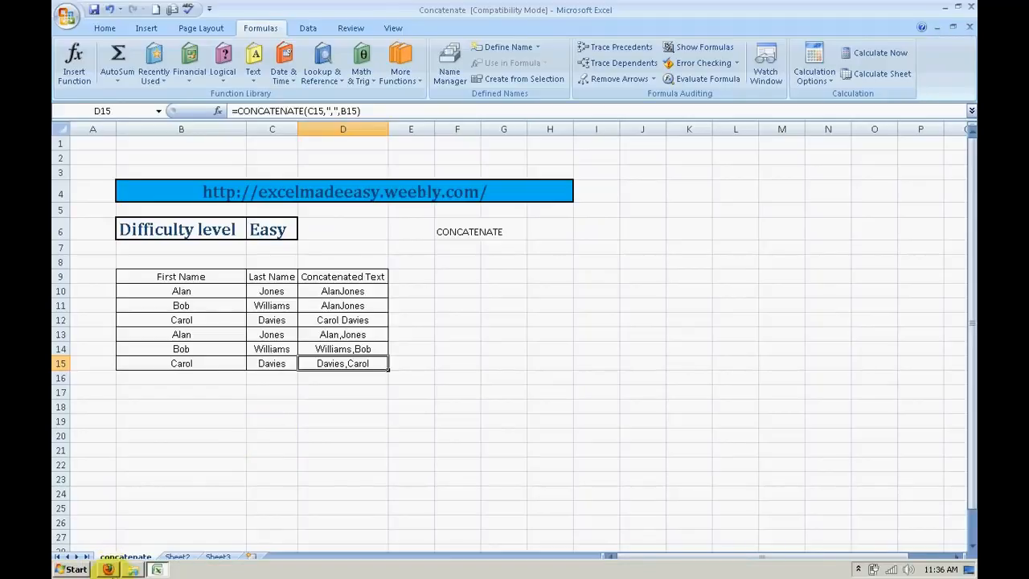
# Switch to Firefox and look over the Excel Made Easy home page, showing the playlist thumbnails in the English and Hindi video players.
pyautogui.click(110, 569)
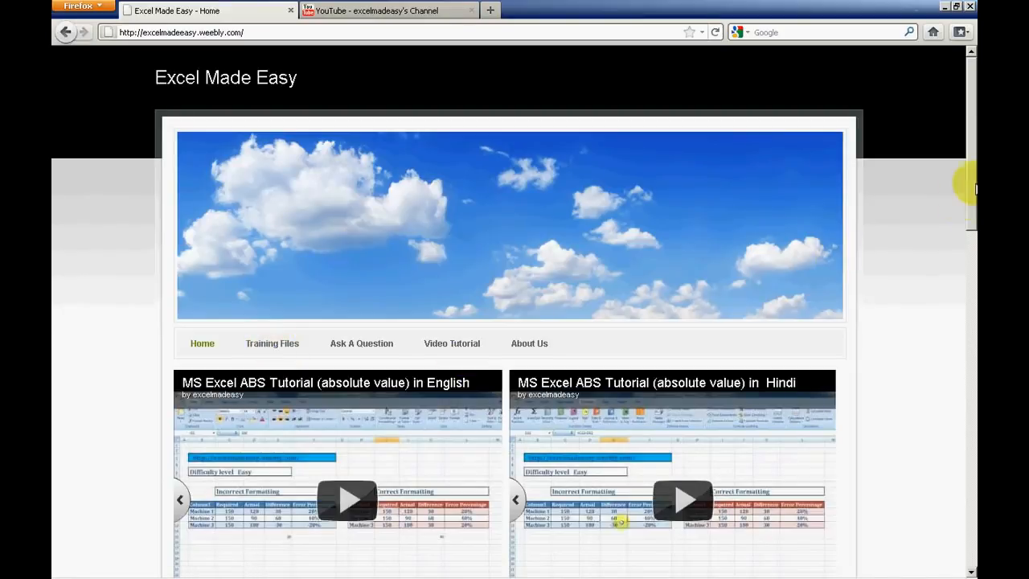
pyautogui.moveTo(971, 195); pyautogui.dragTo(971, 233)
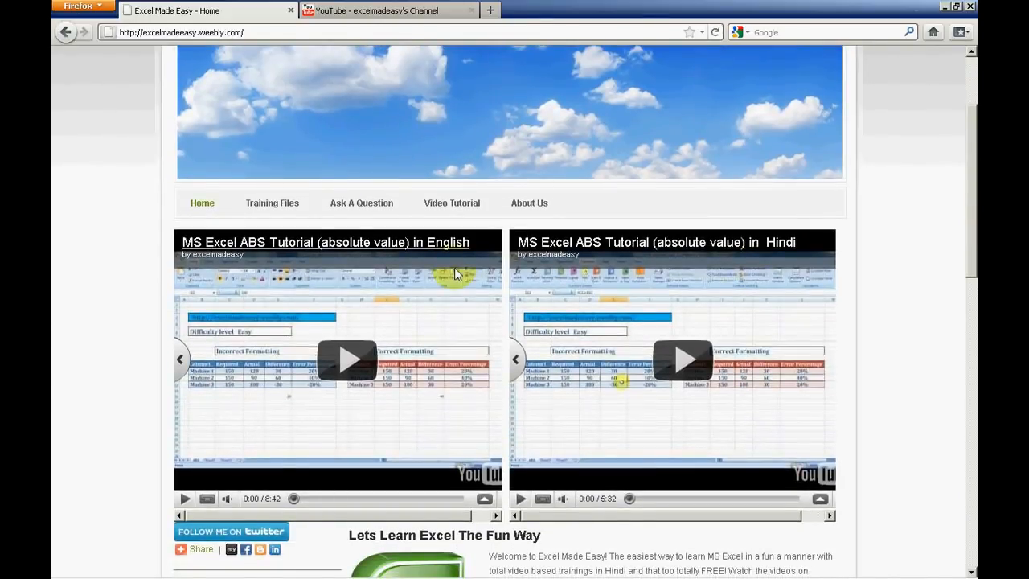
pyautogui.click(208, 500)
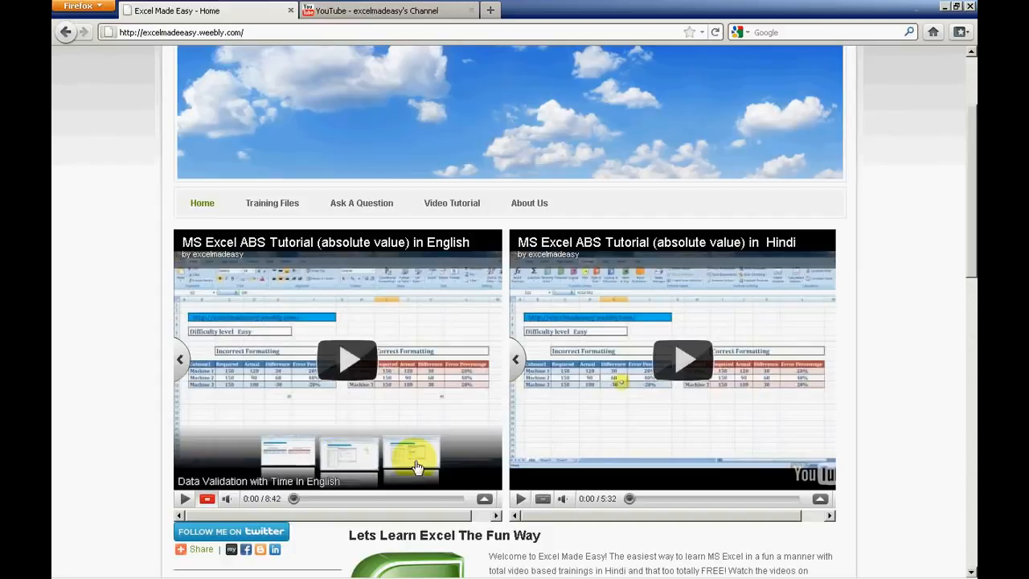
pyautogui.click(544, 500)
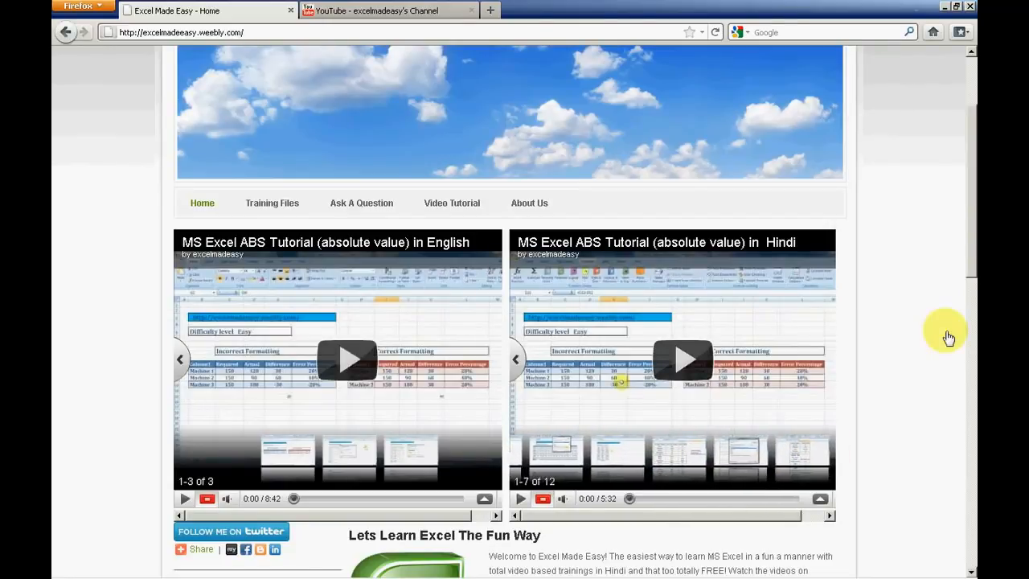
pyautogui.moveTo(973, 262); pyautogui.dragTo(970, 481)
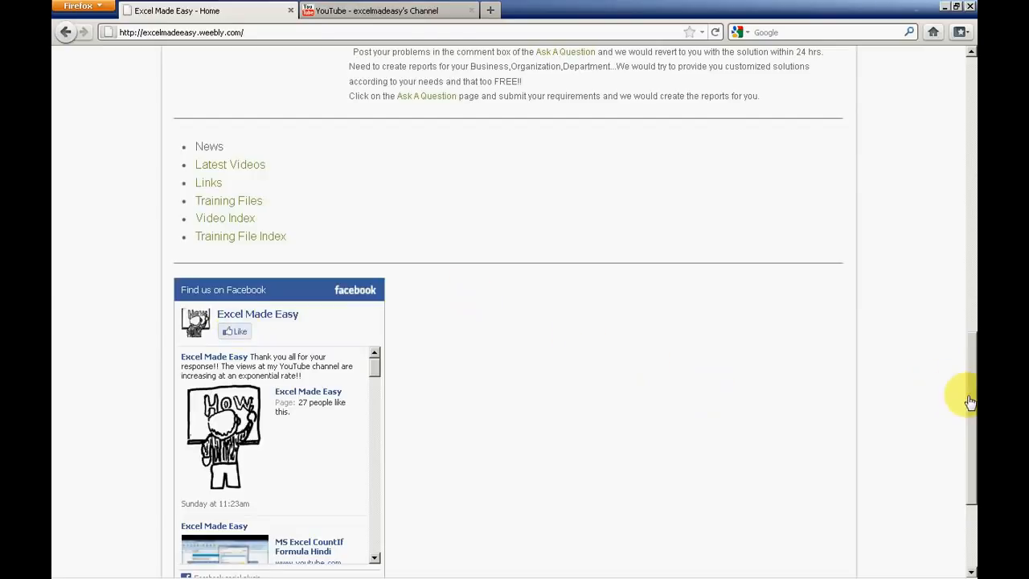
pyautogui.scroll(5, 958, 337)
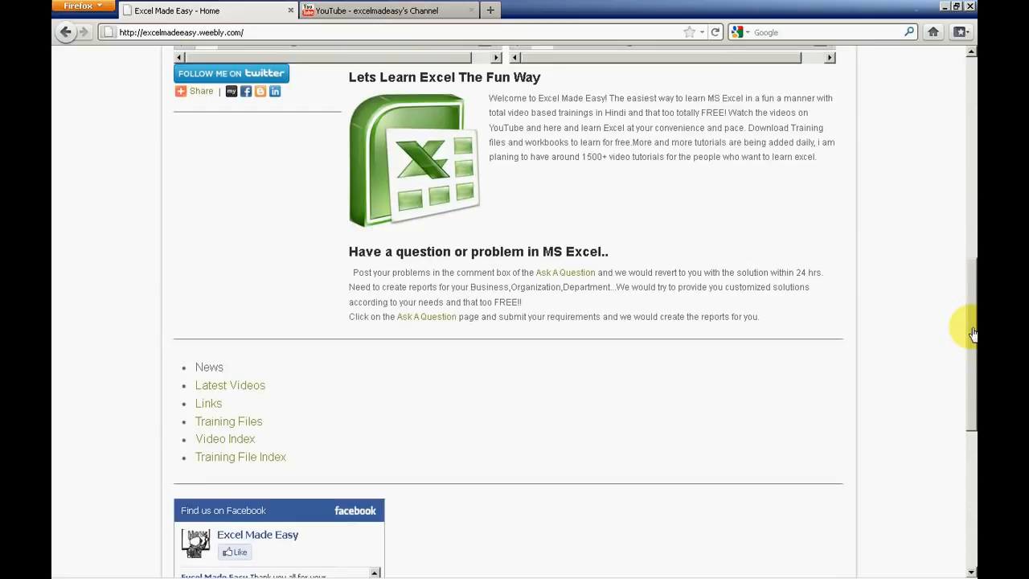
pyautogui.scroll(11, 970, 322)
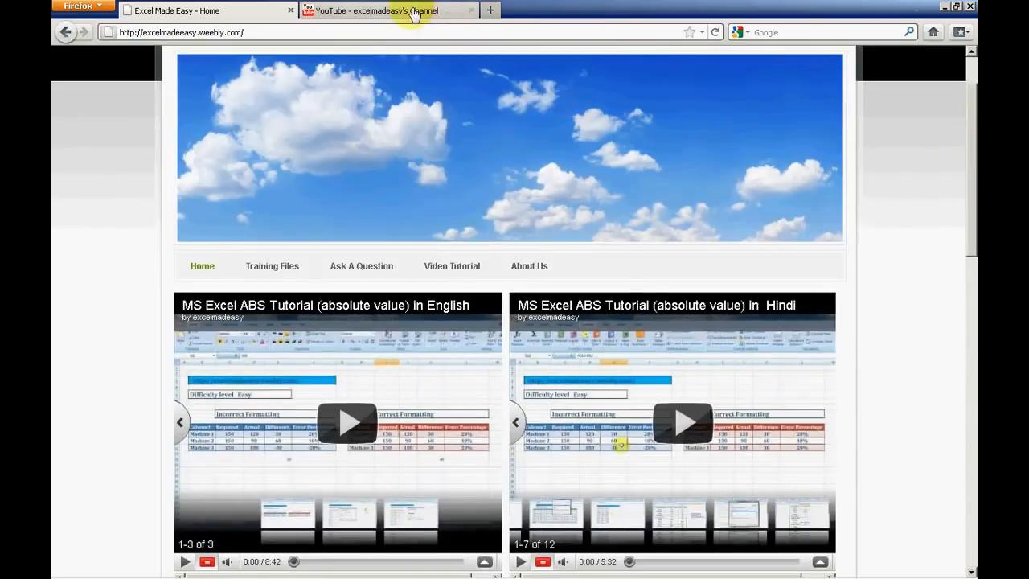
# View the excelmadeasy YouTube channel page, and return to Excel.
pyautogui.click(414, 11)
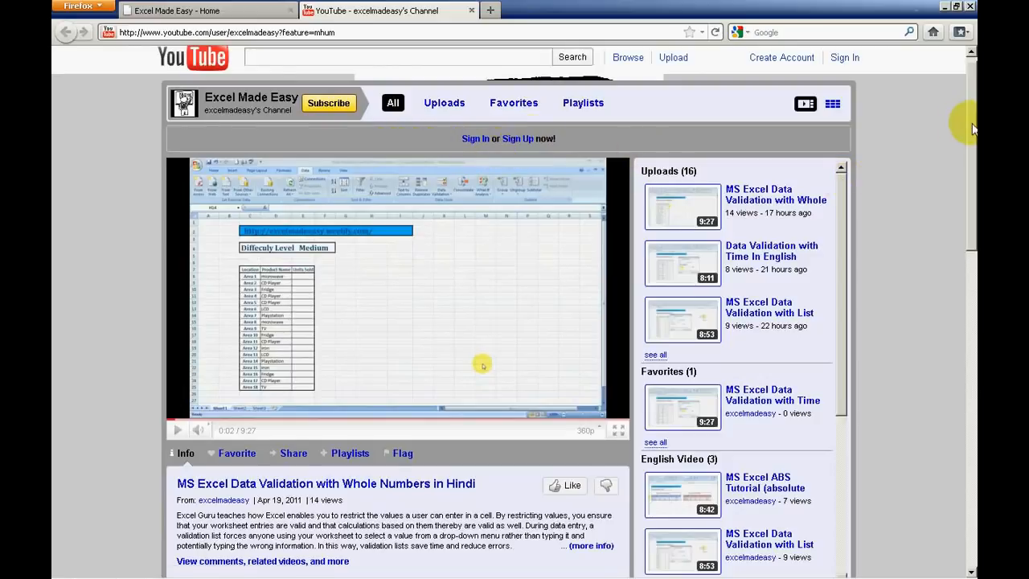
pyautogui.moveTo(972, 129)
pyautogui.mouseDown()
pyautogui.moveTo(970, 259)
pyautogui.moveTo(972, 112)
pyautogui.mouseUp()
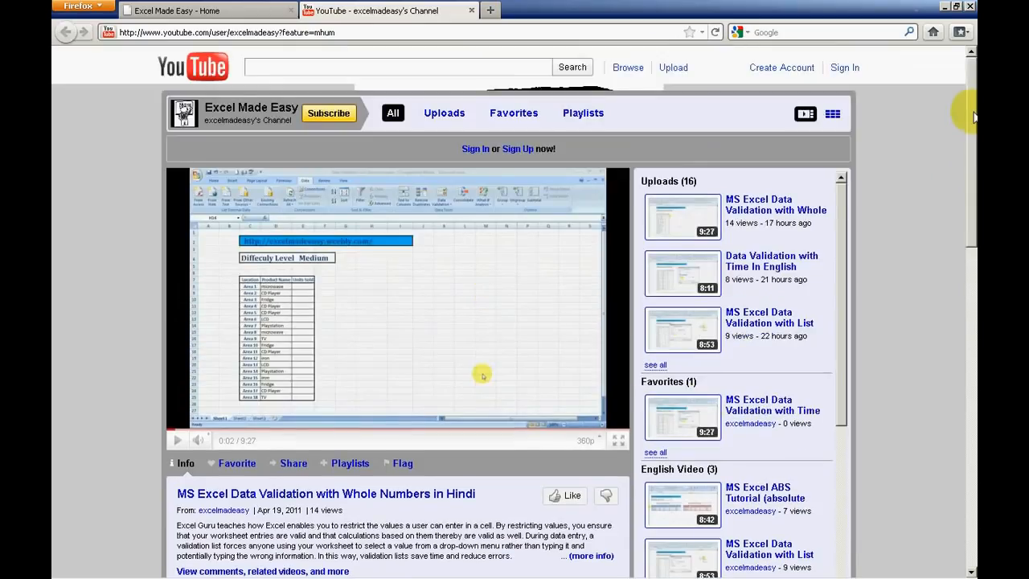
pyautogui.moveTo(378, 577)
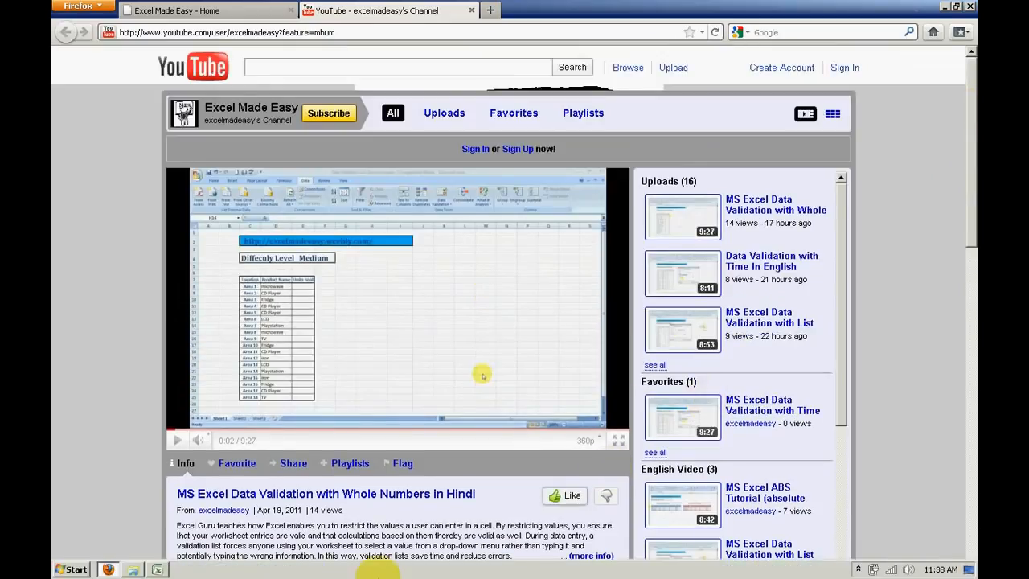
pyautogui.click(157, 569)
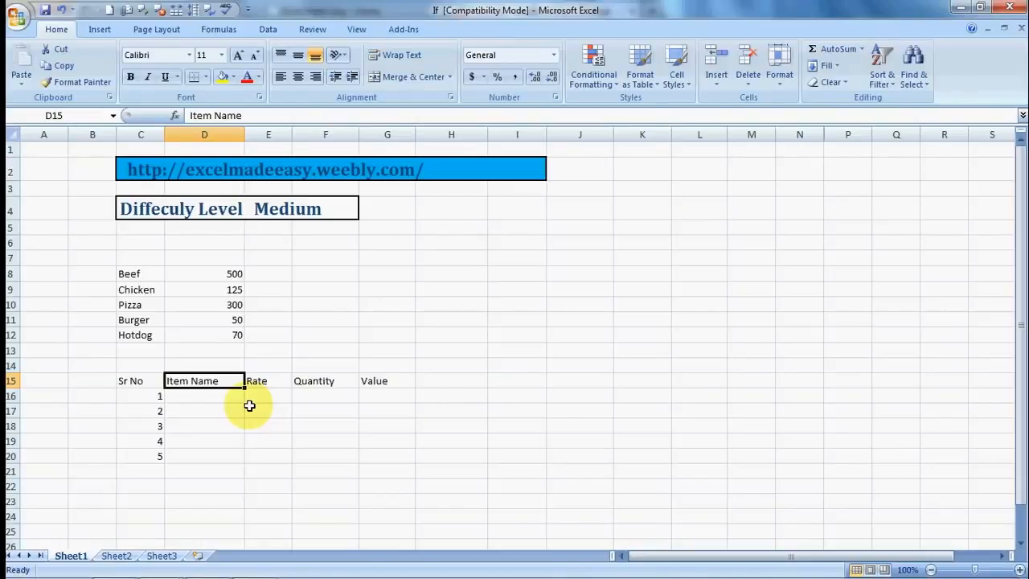
pyautogui.press('Return')
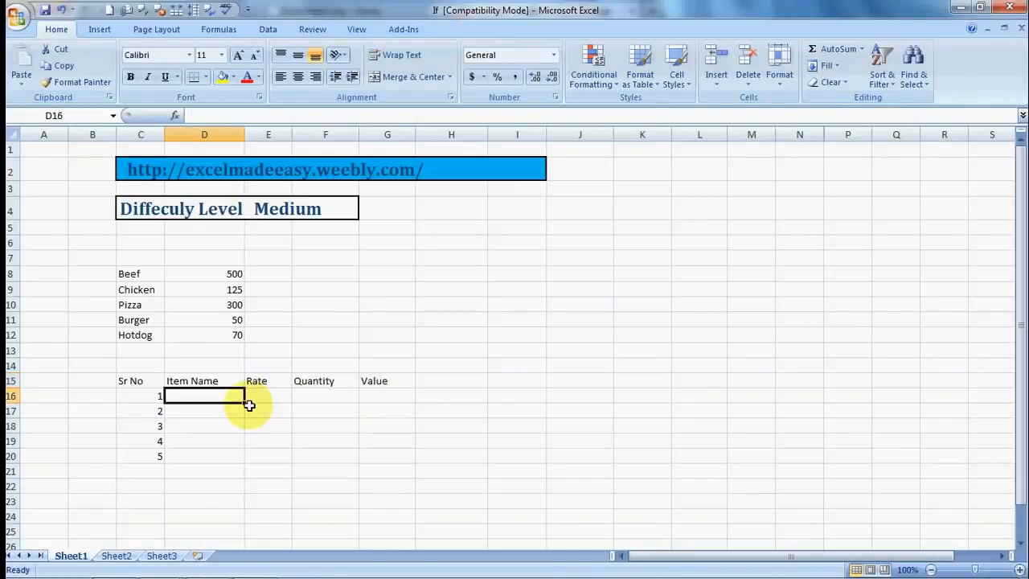
pyautogui.press('Down')
pyautogui.press('Down')
pyautogui.press('Down')
pyautogui.press('Down')
pyautogui.press('Up')
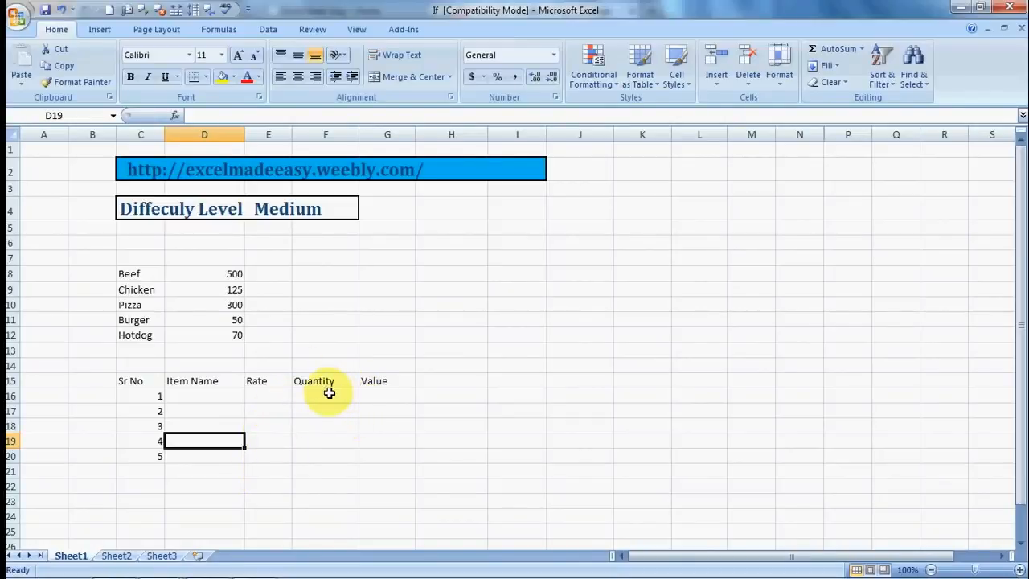
# Apply all borders and a thick outer box border to the item table in C15:G20.
pyautogui.click(374, 395)
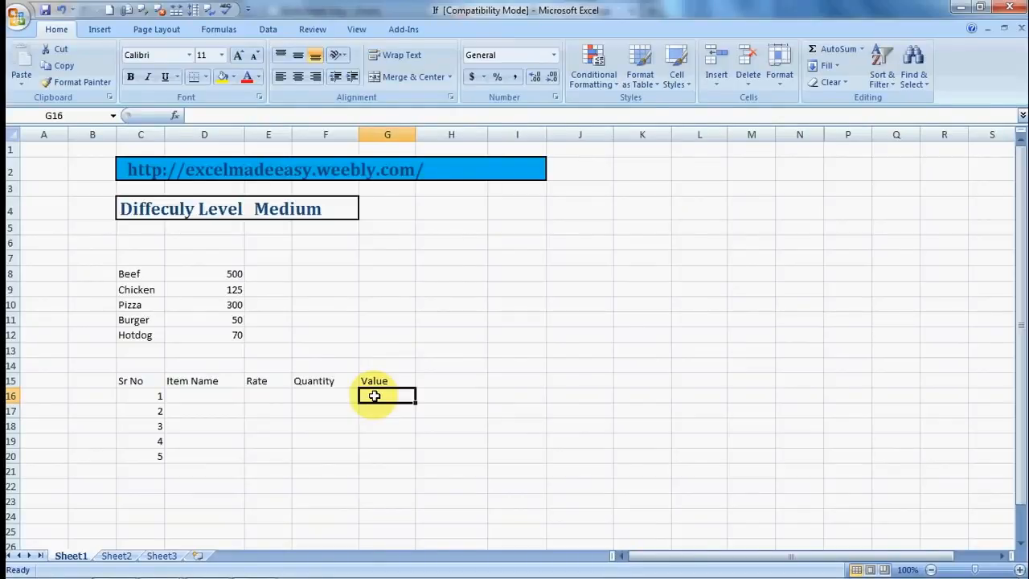
pyautogui.press('Left')
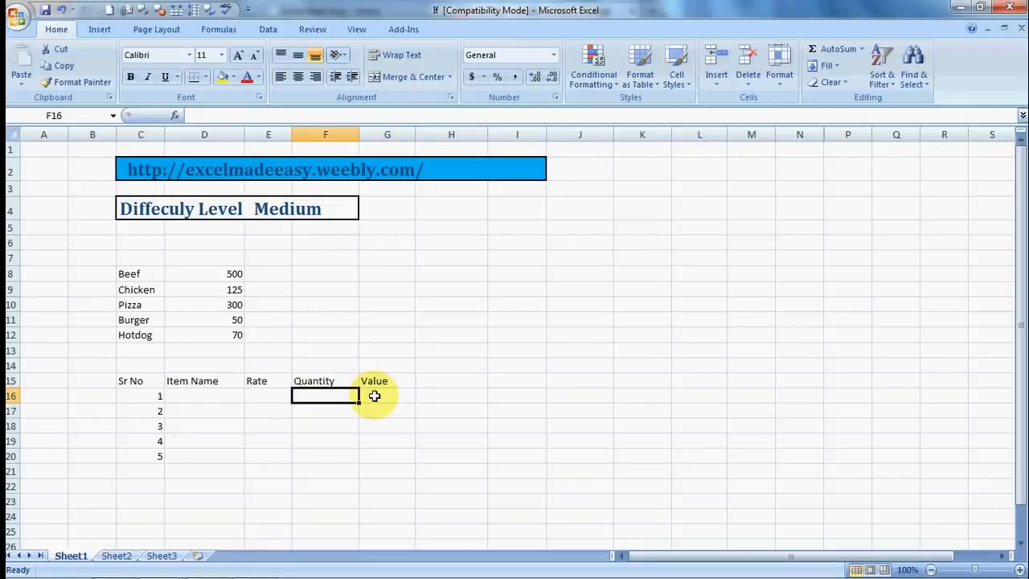
pyautogui.press('Left')
pyautogui.press('Left')
pyautogui.press('Left')
pyautogui.press('Up')
pyautogui.hotkey('shift', 'Right')
pyautogui.hotkey('shift', 'Right')
pyautogui.hotkey('shift', 'Right')
pyautogui.hotkey('shift', 'Right')
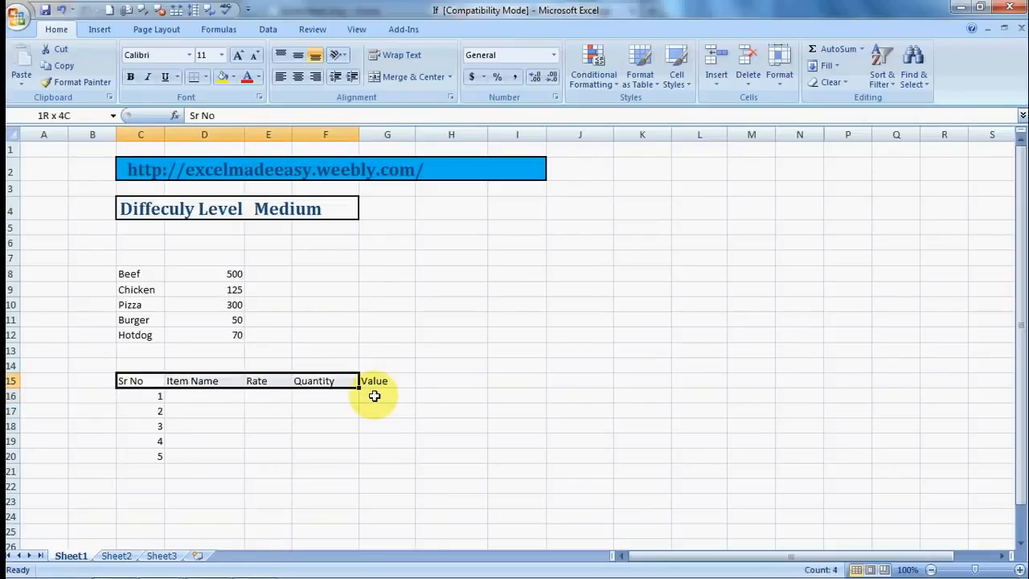
pyautogui.hotkey('shift', 'Down')
pyautogui.hotkey('shift', 'Down')
pyautogui.hotkey('shift', 'Down')
pyautogui.hotkey('shift', 'Down')
pyautogui.hotkey('shift', 'Down')
pyautogui.hotkey('shift', 'Down')
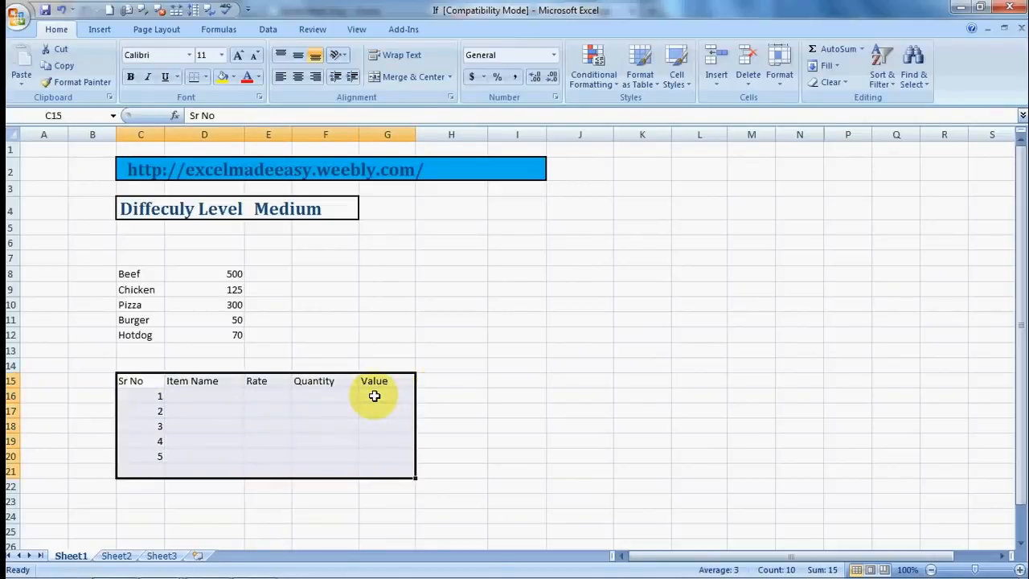
pyautogui.hotkey('shift', 'Up')
pyautogui.hotkey('alt', 'h')
pyautogui.press('b')
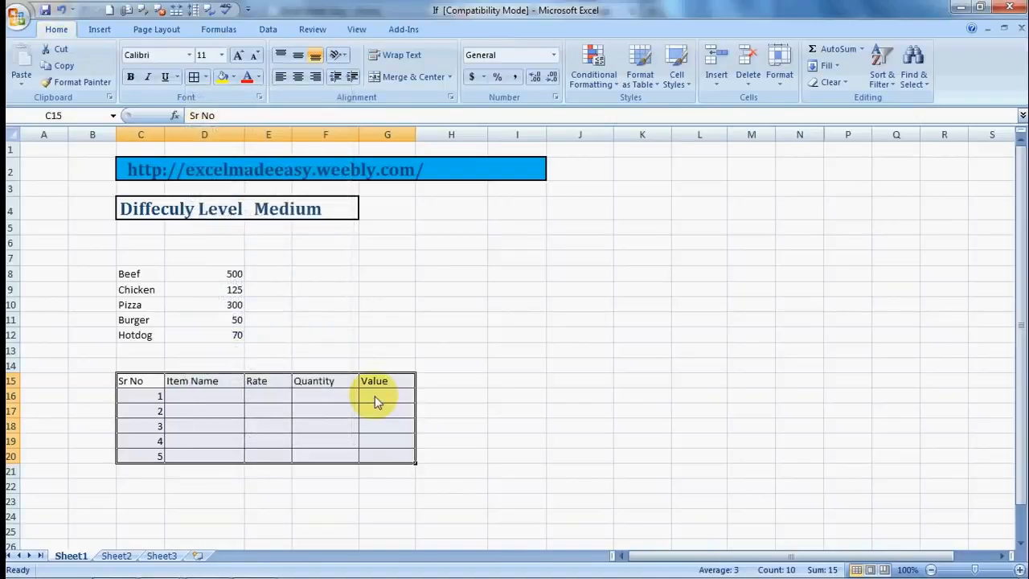
pyautogui.press('a')
# Center the contents of the item table C15:G20 horizontally and deselect the range.
pyautogui.hotkey('alt', 'h')
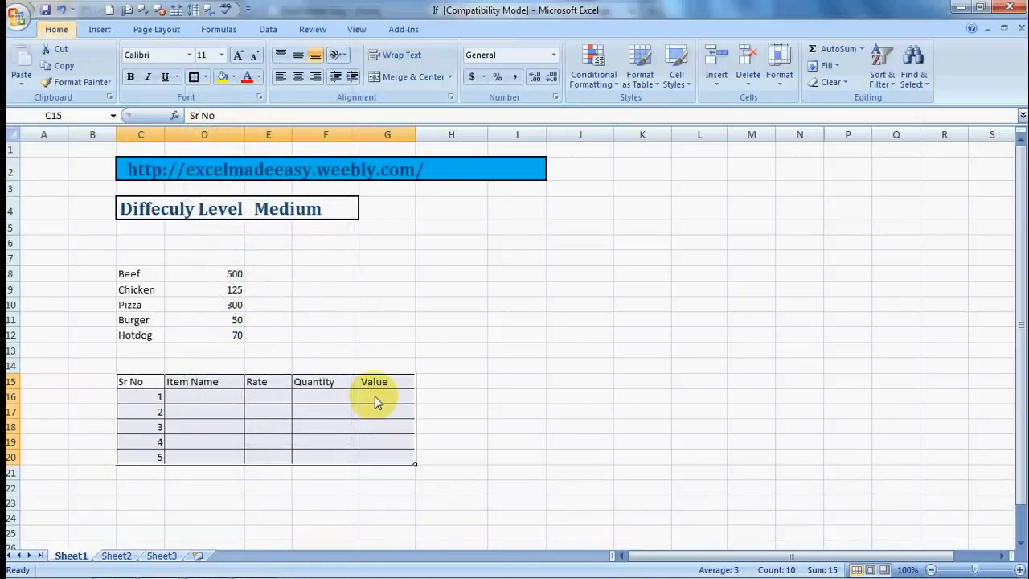
pyautogui.press('a')
pyautogui.press('c')
pyautogui.press('Right')
pyautogui.press('Right')
pyautogui.press('Right')
pyautogui.press('Down')
pyautogui.press('Down')
pyautogui.press('Down')
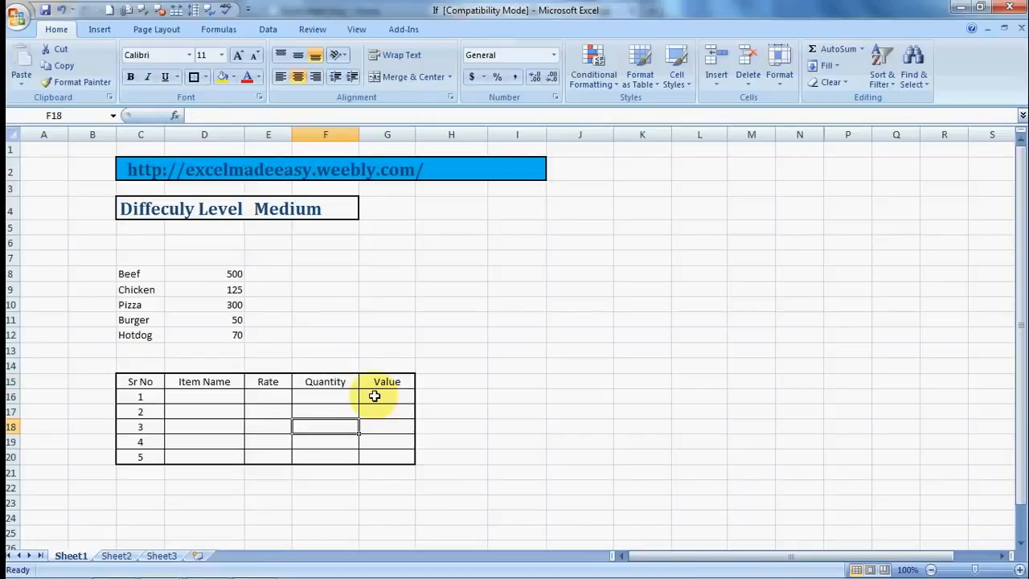
pyautogui.click(240, 472)
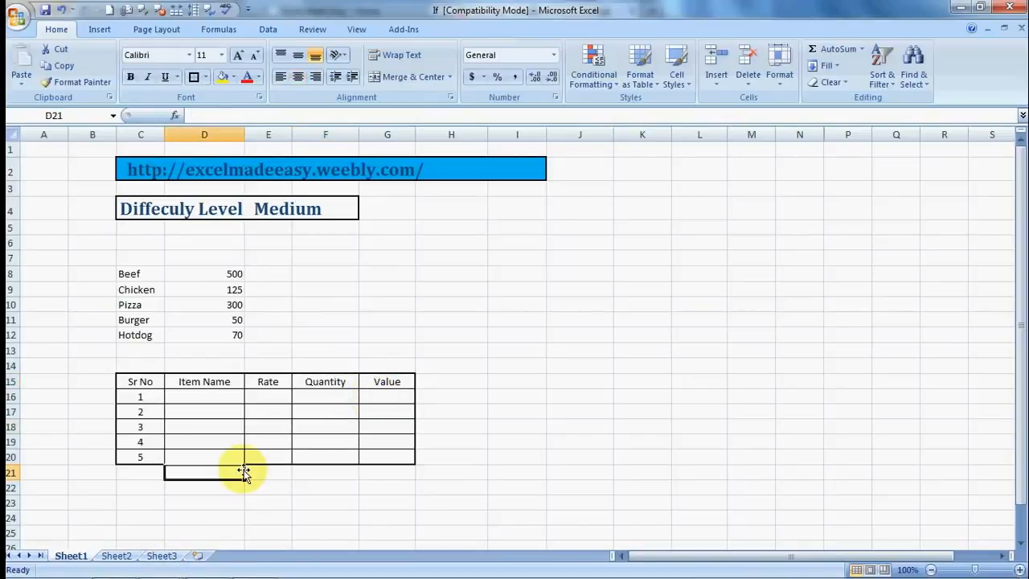
# Enter beef as the first item name in D16.
pyautogui.click(203, 395)
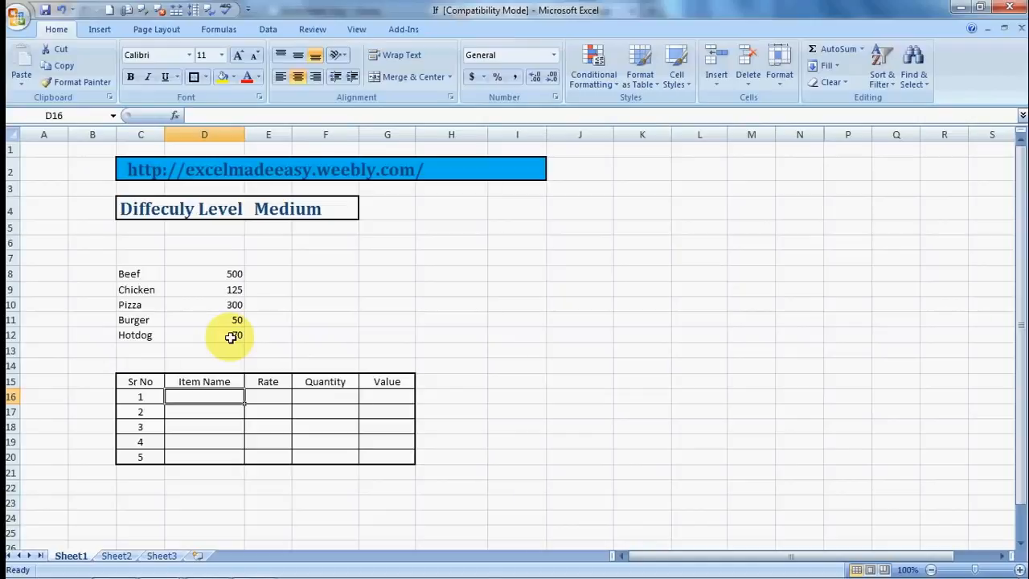
pyautogui.write('beef')
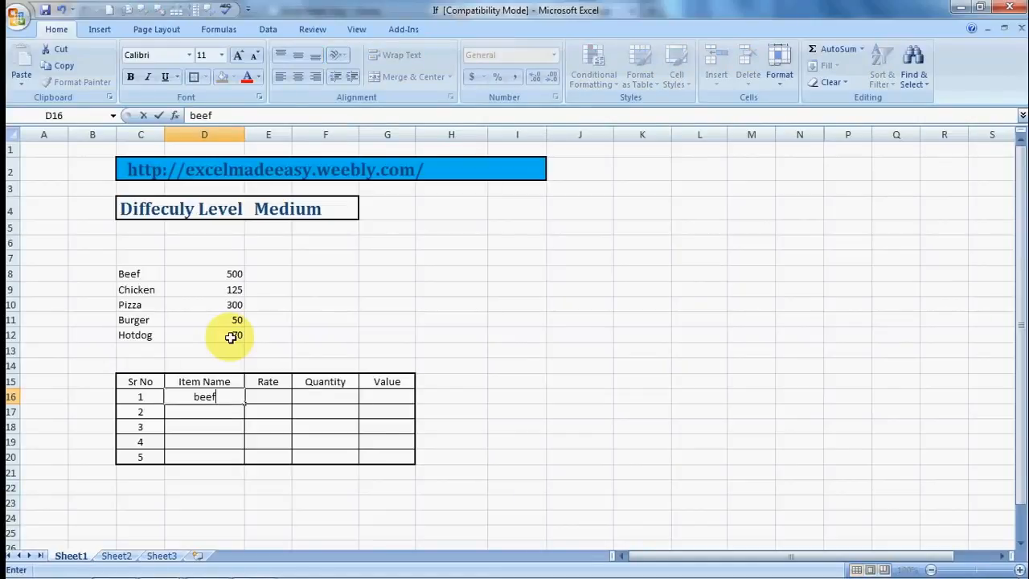
pyautogui.press('Tab')
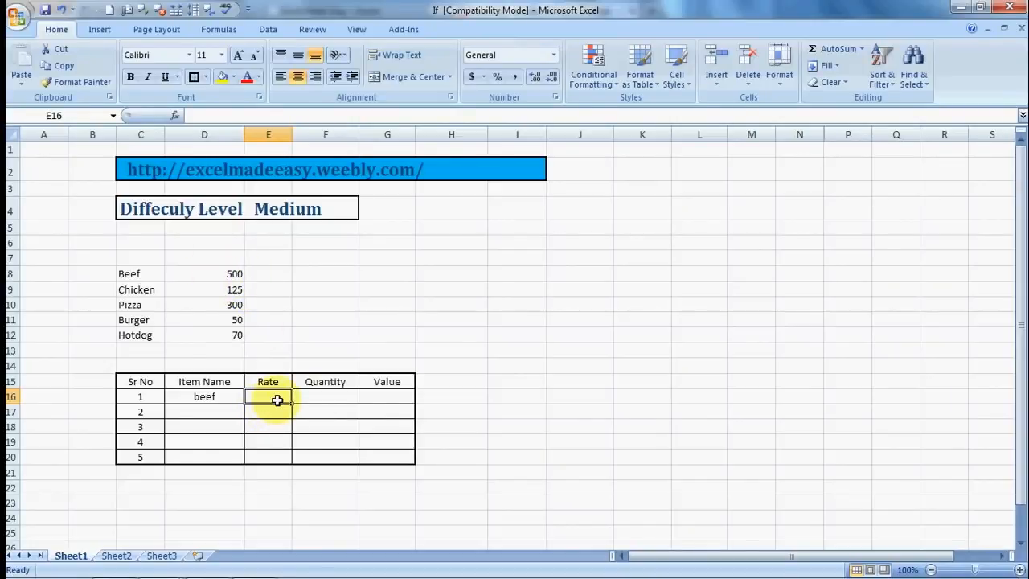
# Enter the formula =IF(D16=C8,+D8) in the first Rate cell, E16.
pyautogui.write('=')
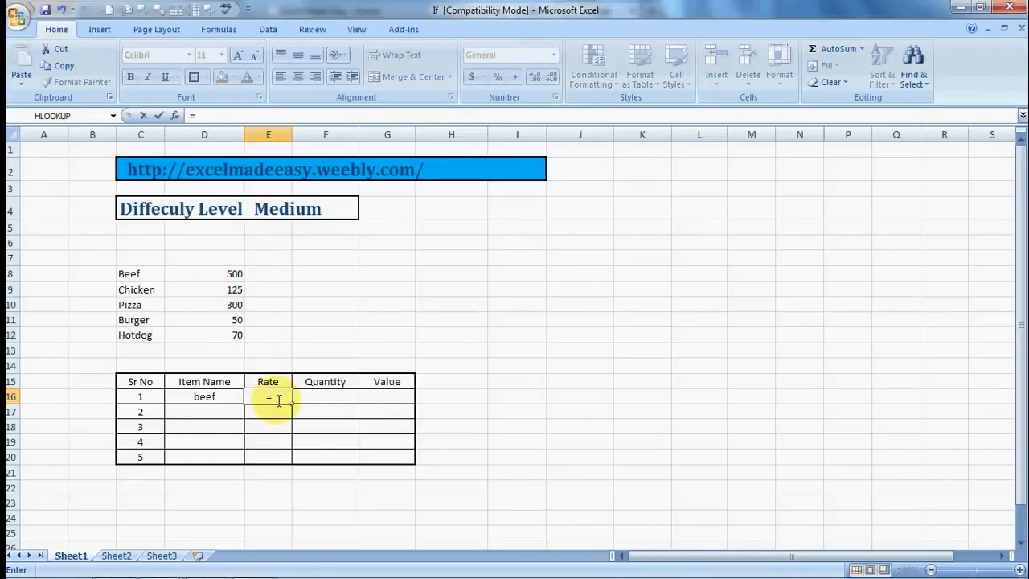
pyautogui.write('if')
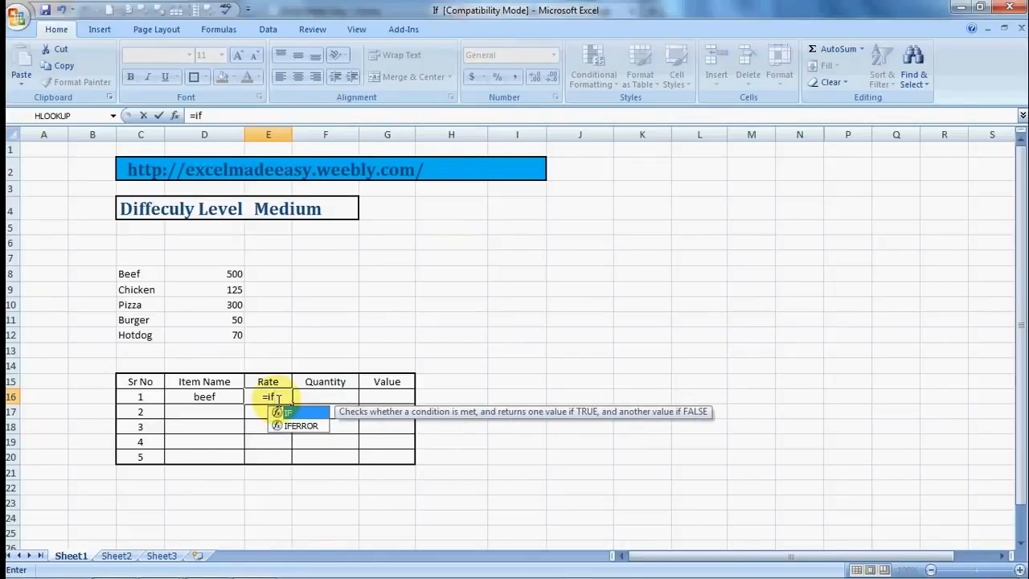
pyautogui.write('(')
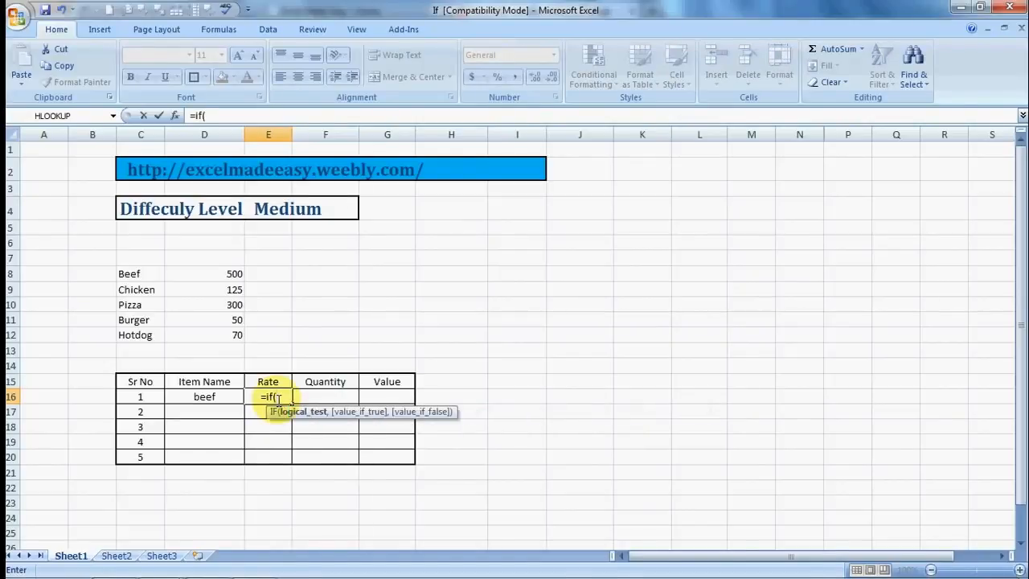
pyautogui.click(277, 396)
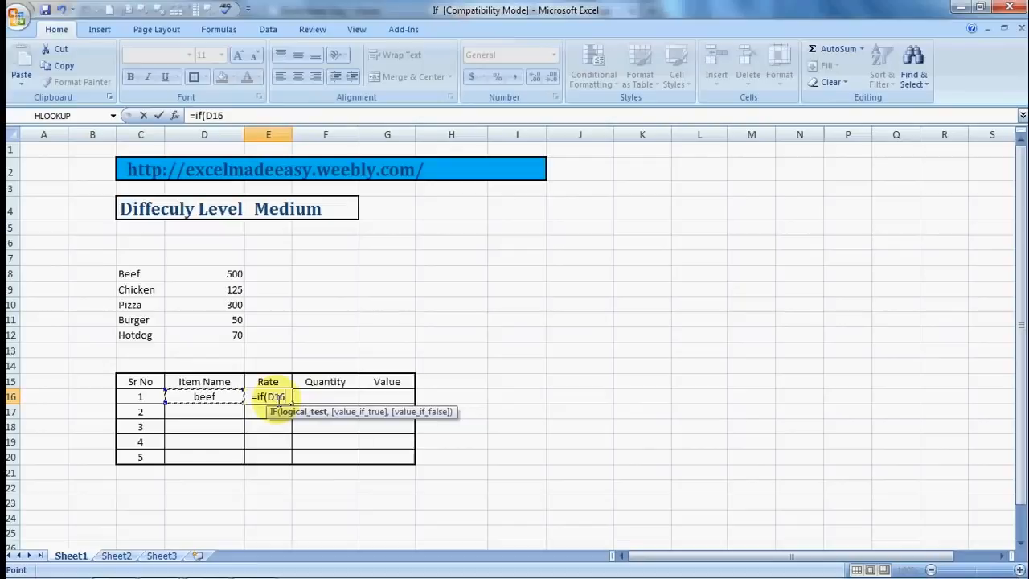
pyautogui.click(204, 396)
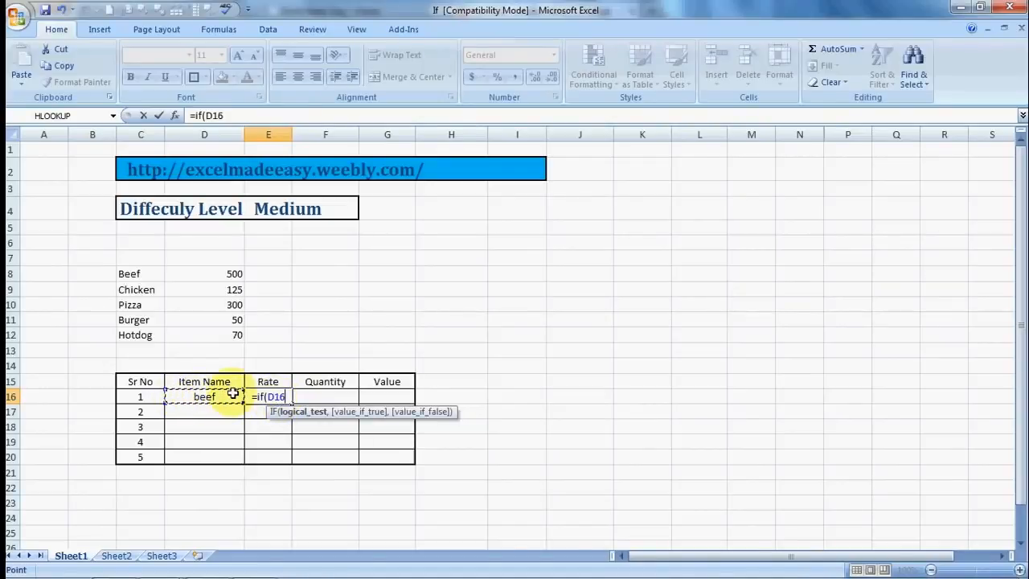
pyautogui.write('=')
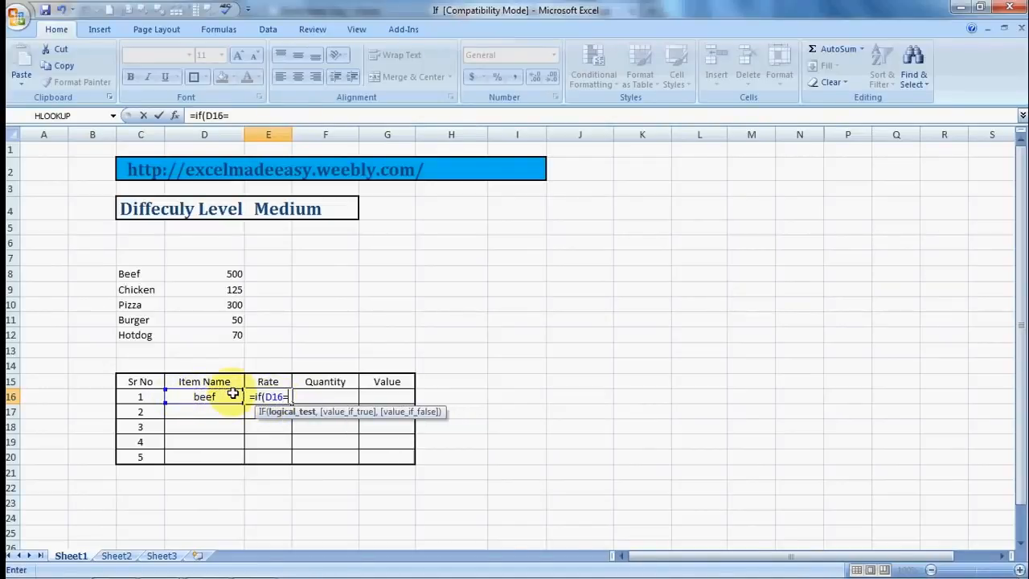
pyautogui.click(131, 273)
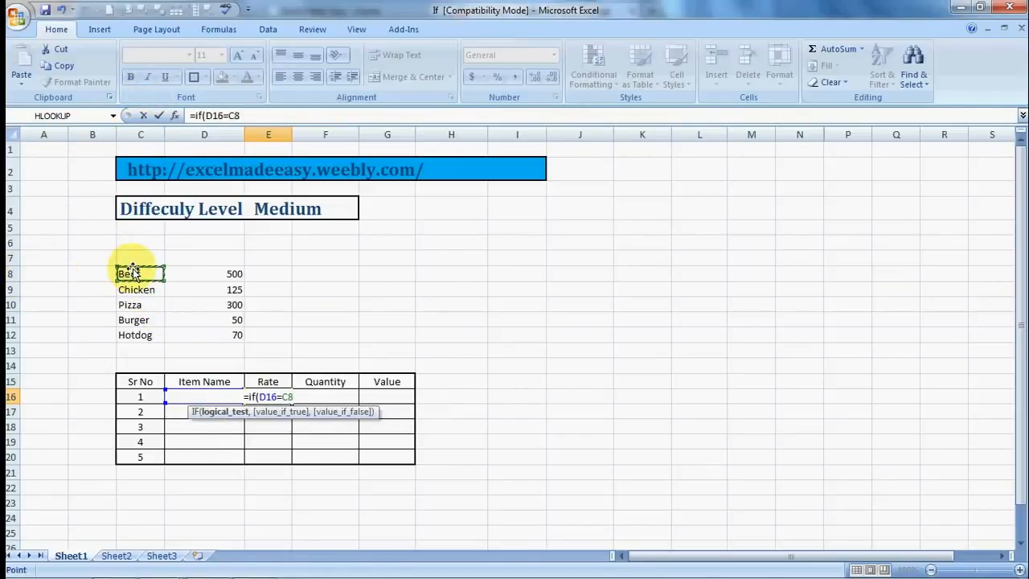
pyautogui.write(',+')
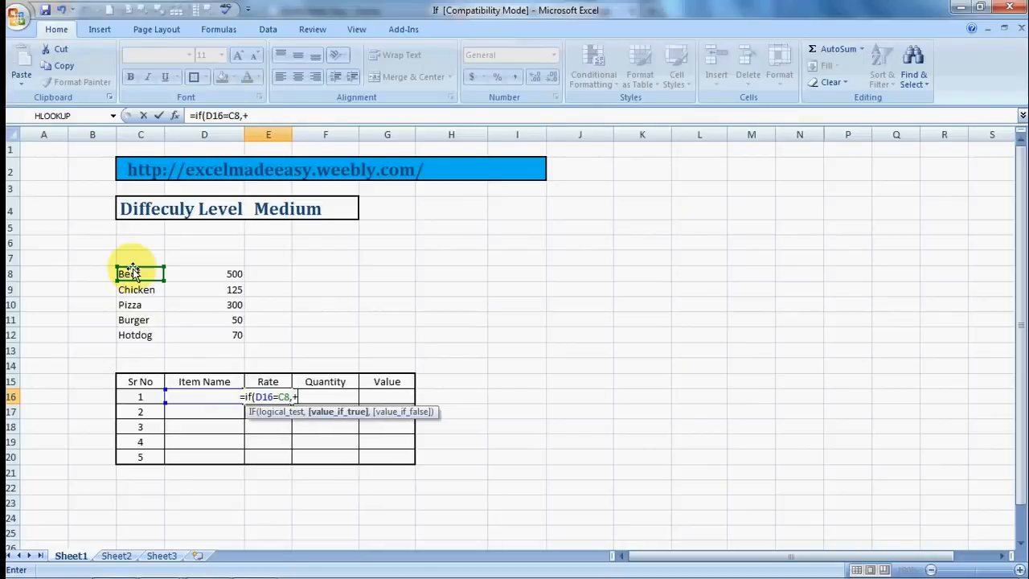
pyautogui.click(229, 274)
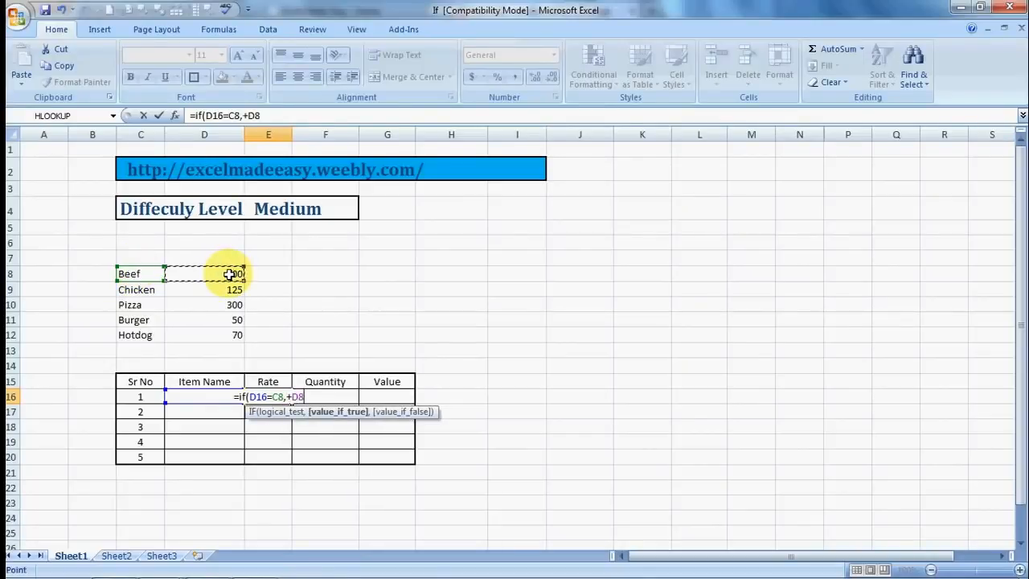
pyautogui.write(')')
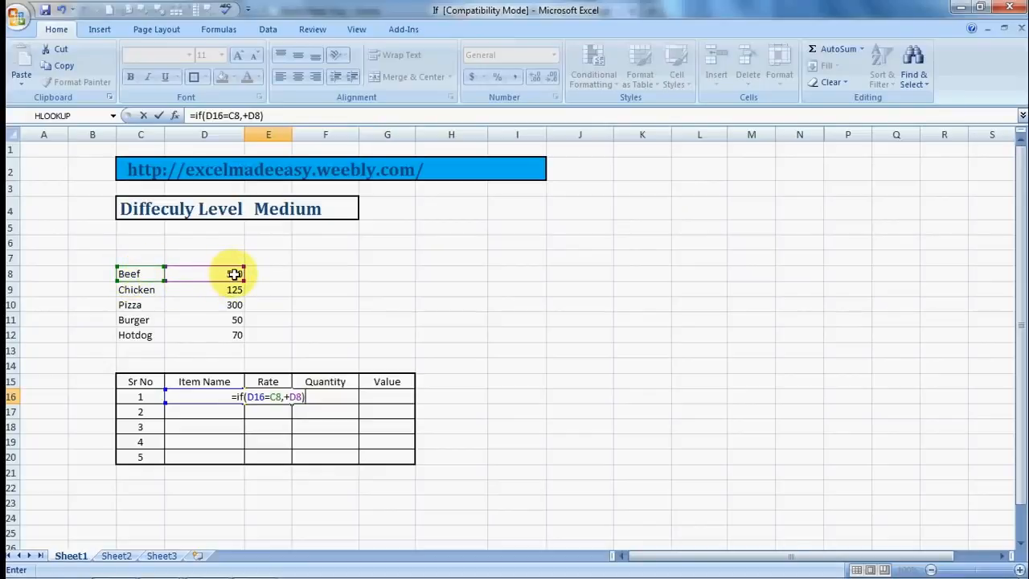
pyautogui.click(287, 397)
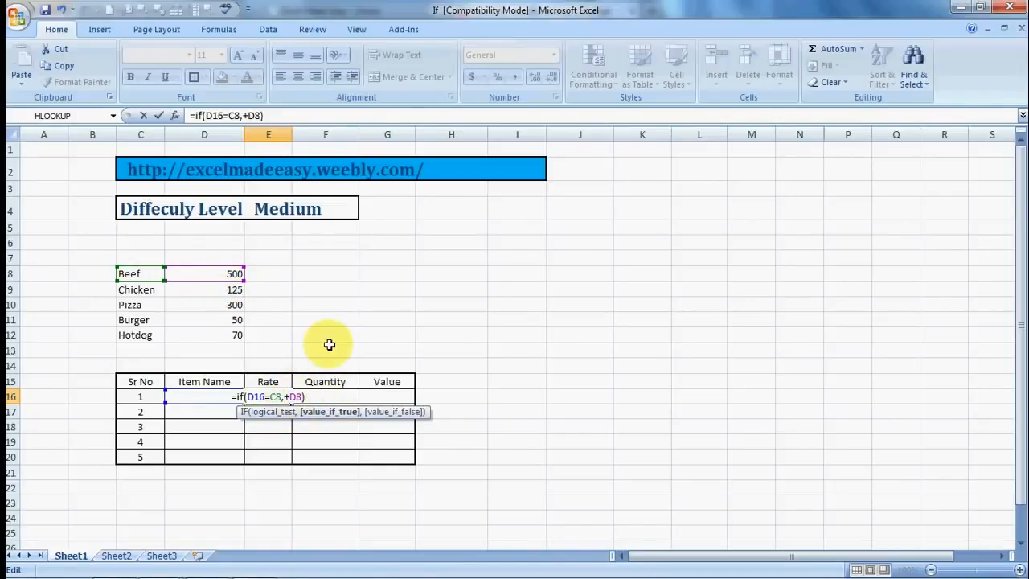
pyautogui.press('Return')
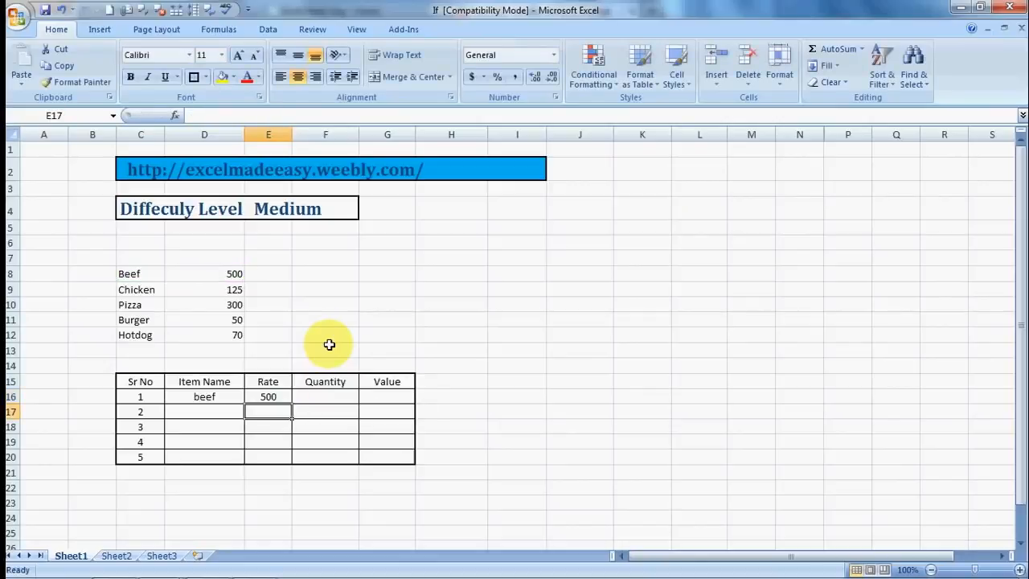
# Test the rate formula by changing the item name in D16 to chicken.
pyautogui.press('Up')
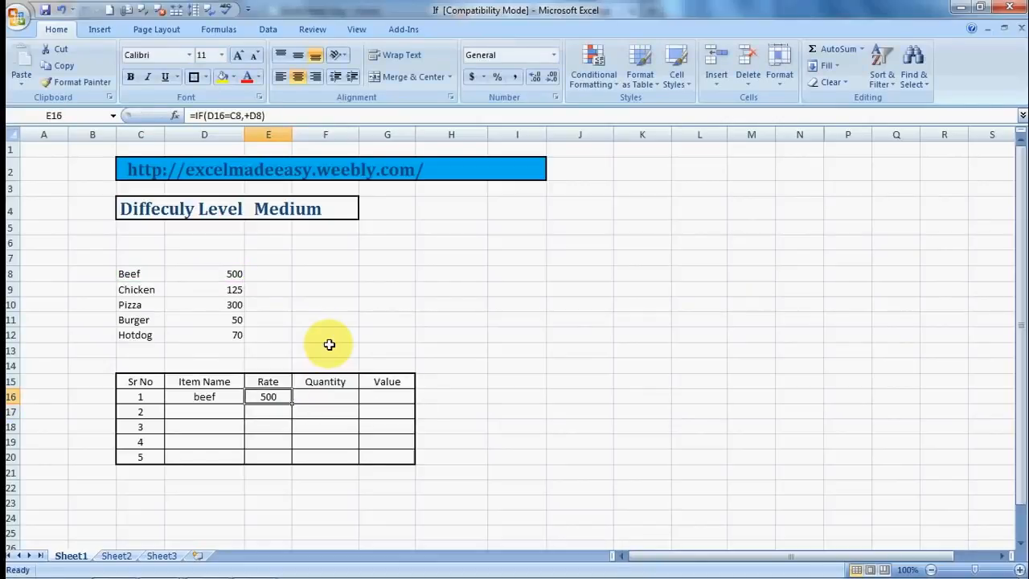
pyautogui.press('Left')
pyautogui.write('ch')
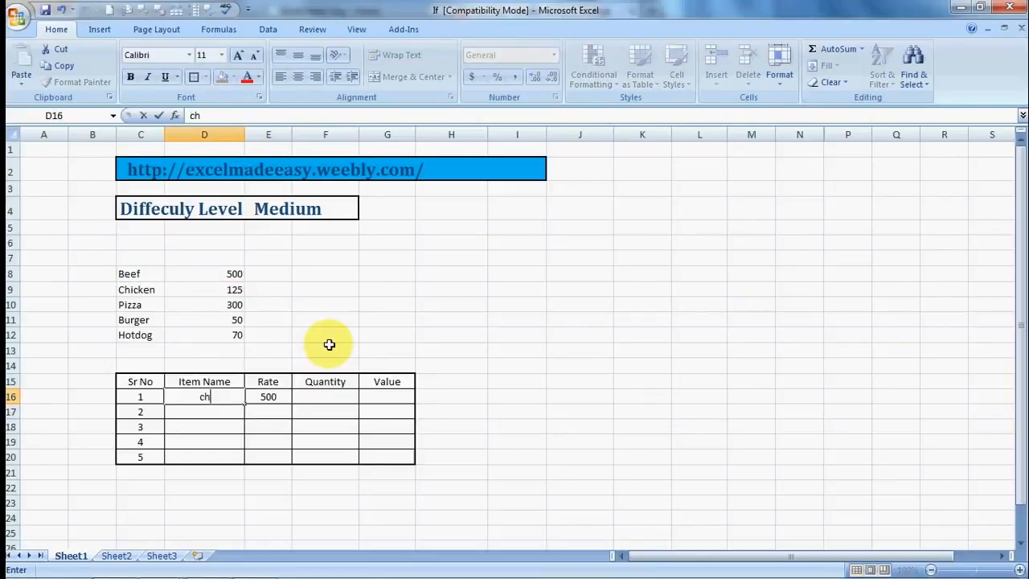
pyautogui.write('icken')
pyautogui.press('Return')
pyautogui.press('Up')
pyautogui.press('Right')
pyautogui.press('Left')
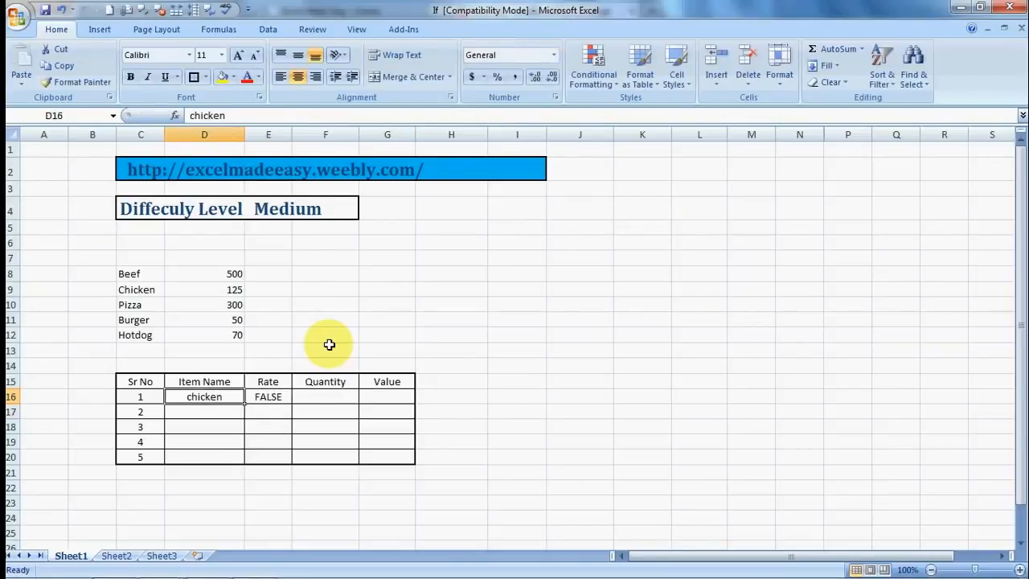
# Change the item name in D16 back to beef and check the rate formula in E16.
pyautogui.write('bw')
pyautogui.press('BackSpace')
pyautogui.write('eed')
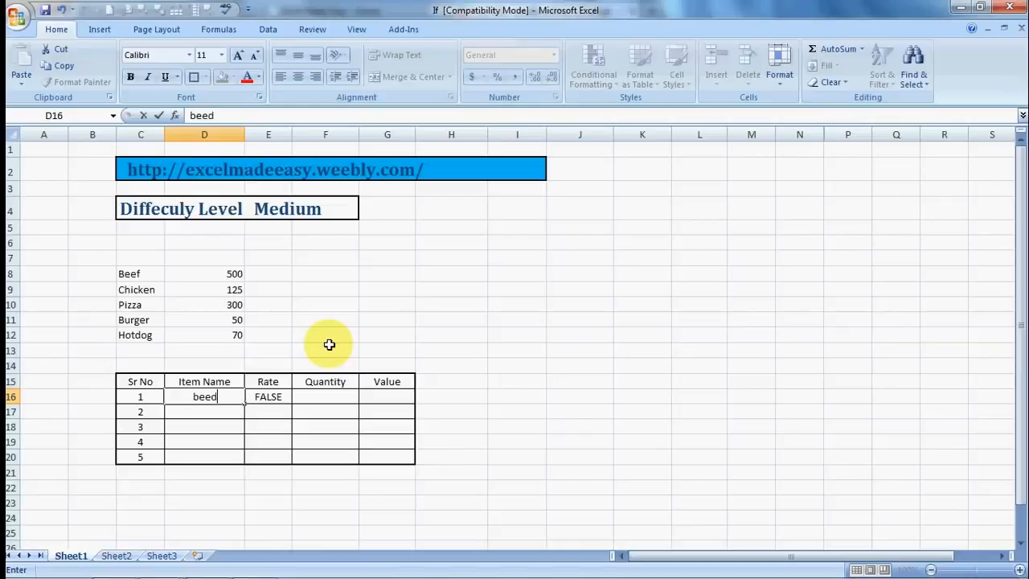
pyautogui.press('Return')
pyautogui.press('Up')
pyautogui.press('Right')
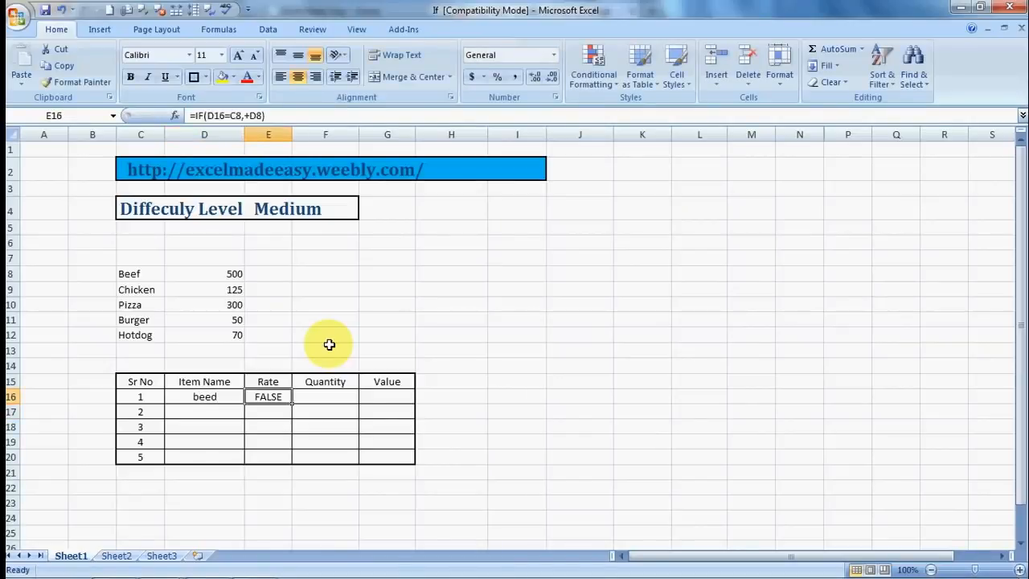
pyautogui.press('Left')
pyautogui.write('beef')
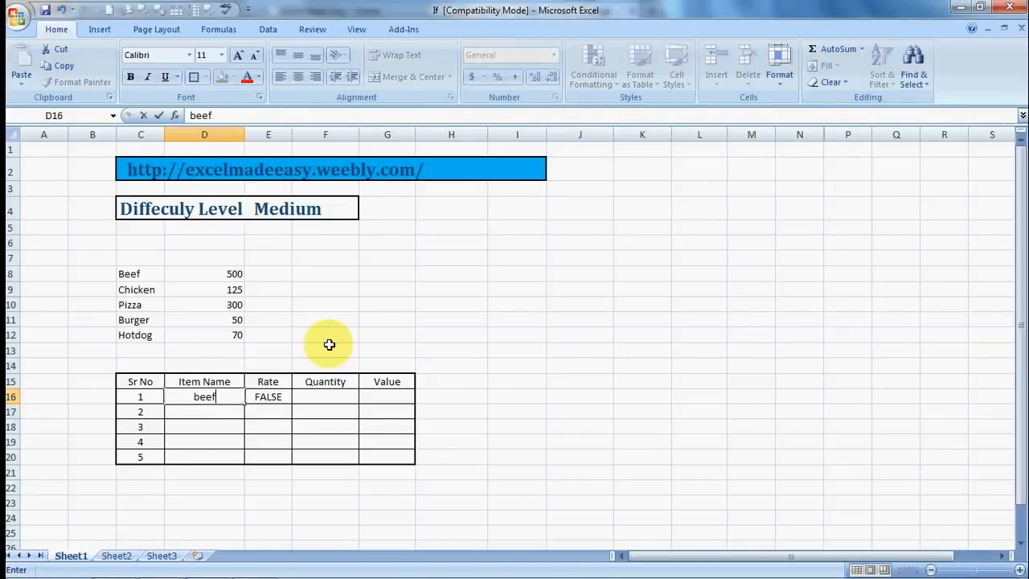
pyautogui.press('Right')
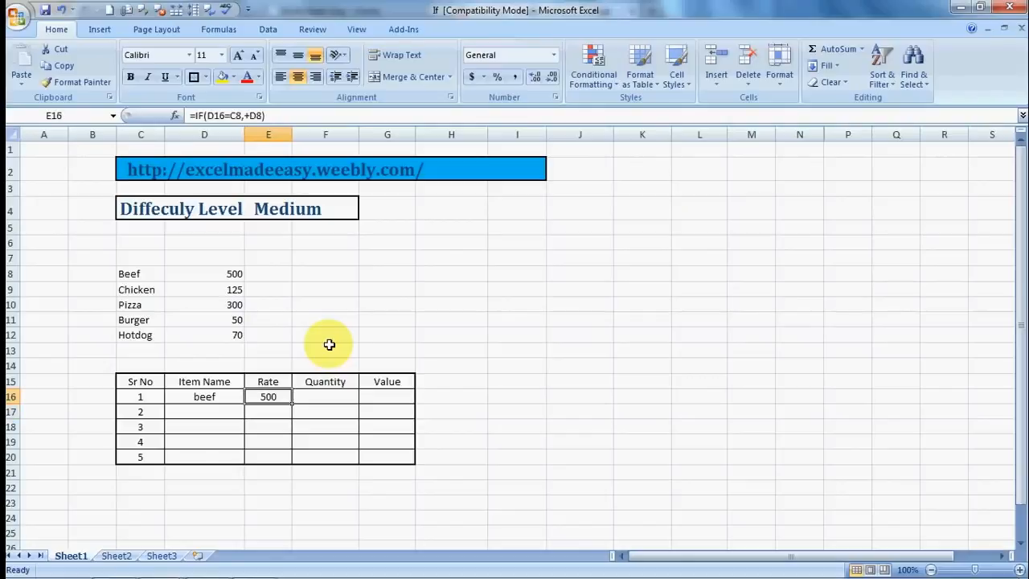
# Copy the IF formula from E16 to the remaining Rate cells E17:E20.
pyautogui.hotkey('ctrl', 'c')
pyautogui.press('Down')
pyautogui.hotkey('shift', 'Down')
pyautogui.hotkey('shift', 'Down')
pyautogui.hotkey('shift', 'Down')
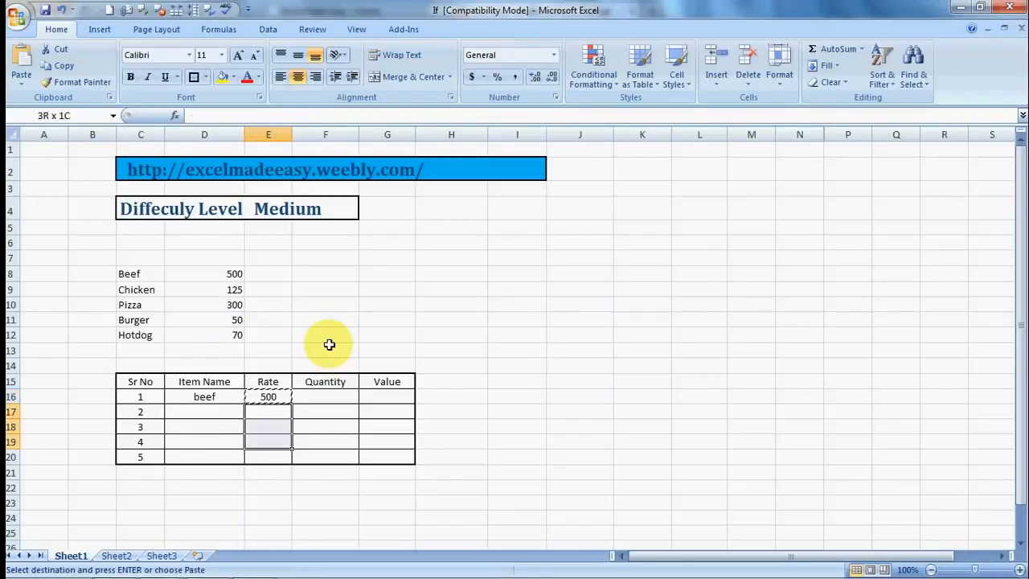
pyautogui.hotkey('ctrl', 'v')
pyautogui.press('Return')
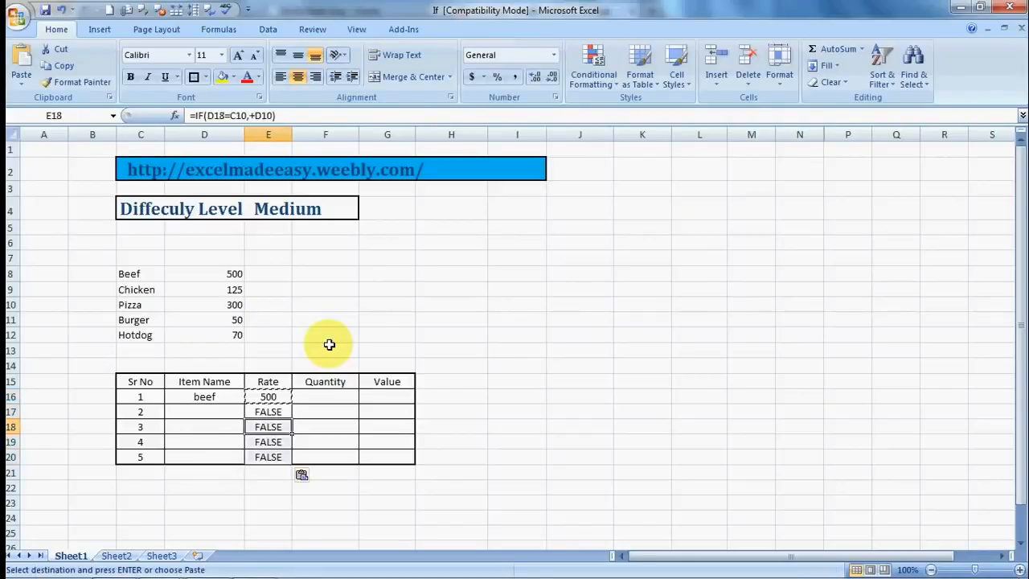
# Enter beef as the second item name in D17 and check its rate formula.
pyautogui.press('Left')
pyautogui.press('Up')
pyautogui.write('beef')
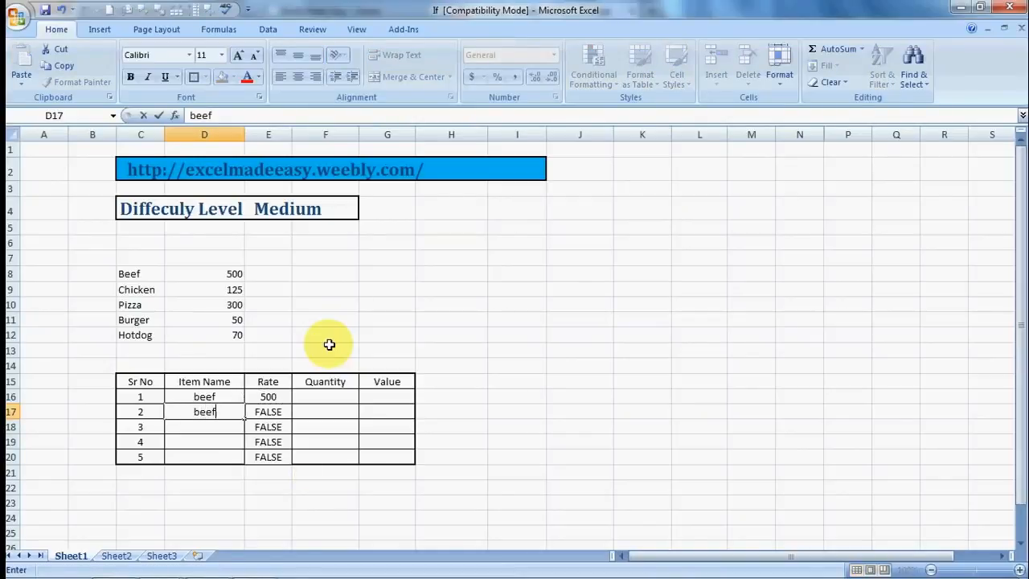
pyautogui.press('Tab')
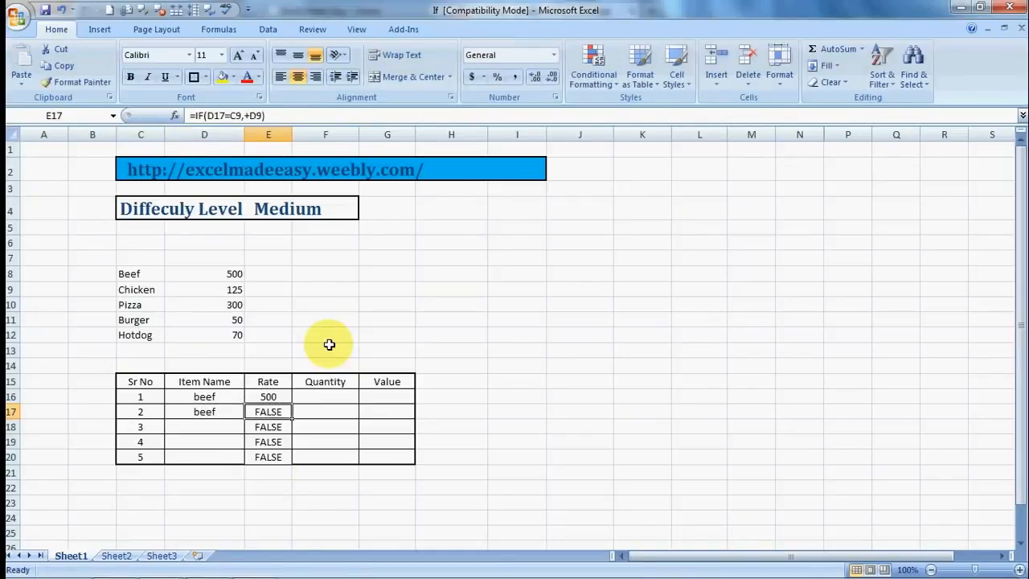
# Enter a quantity of 3 for the first item in F16.
pyautogui.press('Up')
pyautogui.press('Right')
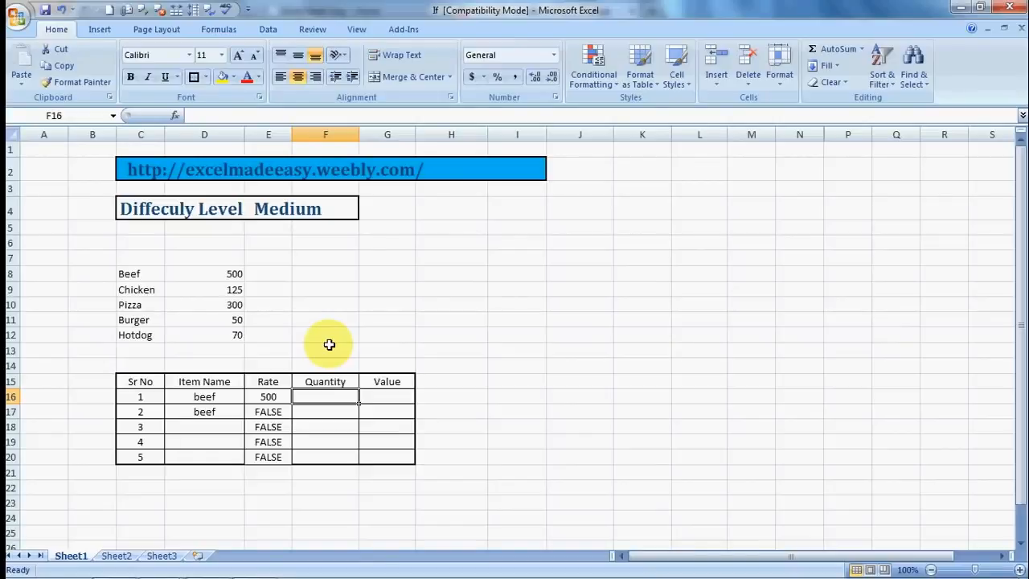
pyautogui.write('3')
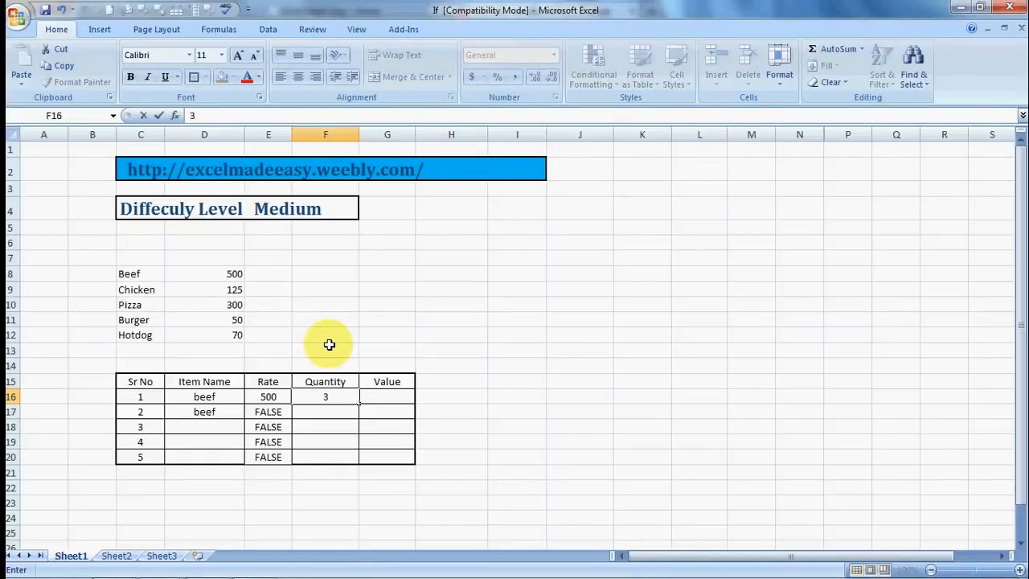
pyautogui.press('Left')
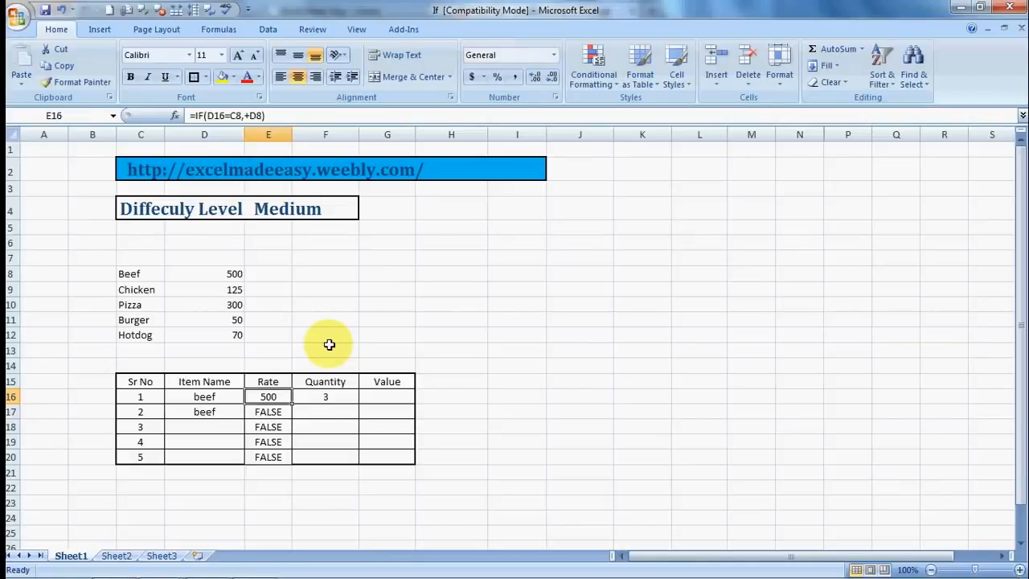
pyautogui.press('Right')
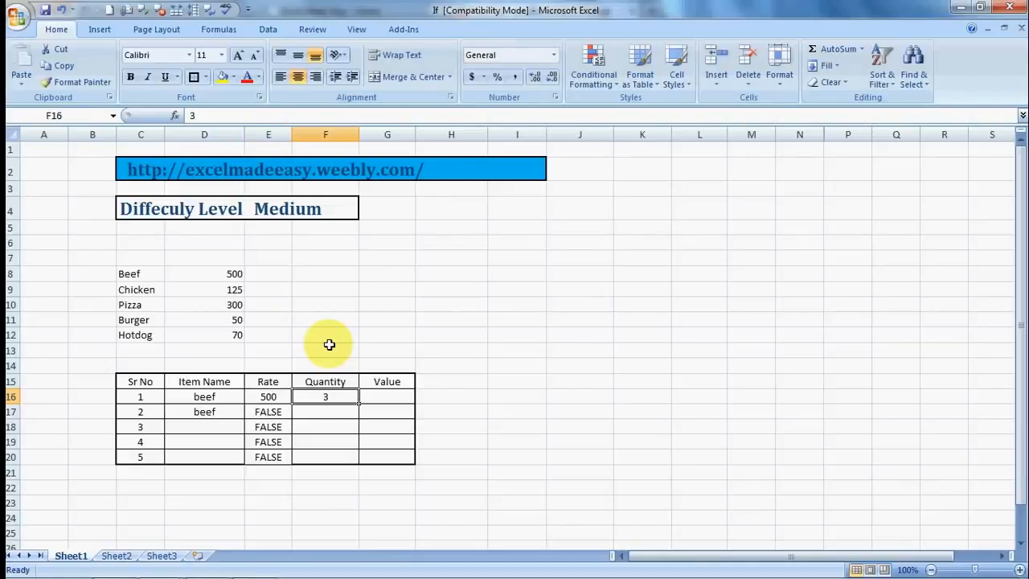
# Calculate the first item's value in G16 with the formula =E16*F16.
pyautogui.press('Right')
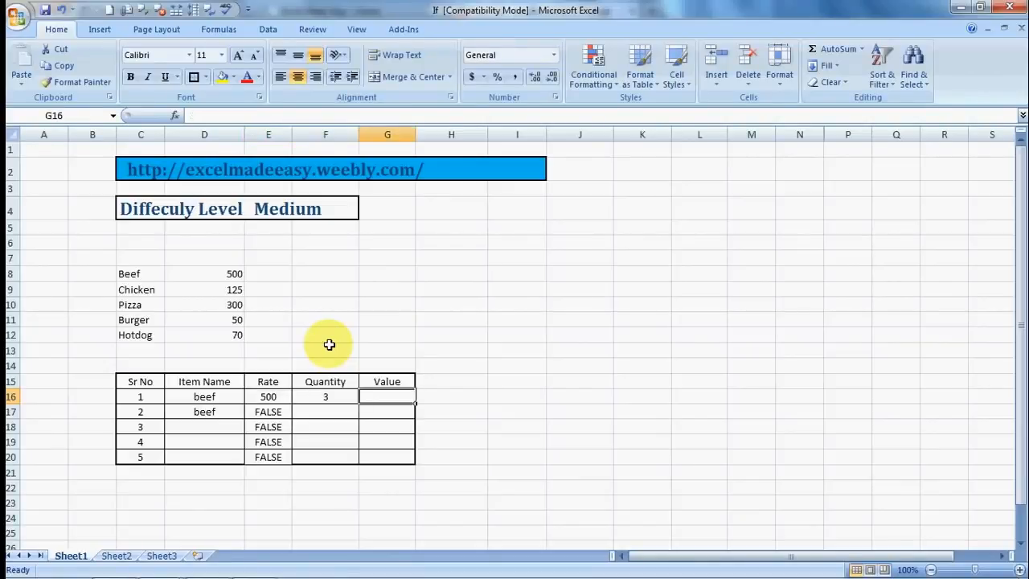
pyautogui.write('=')
pyautogui.press('Left')
pyautogui.press('Left')
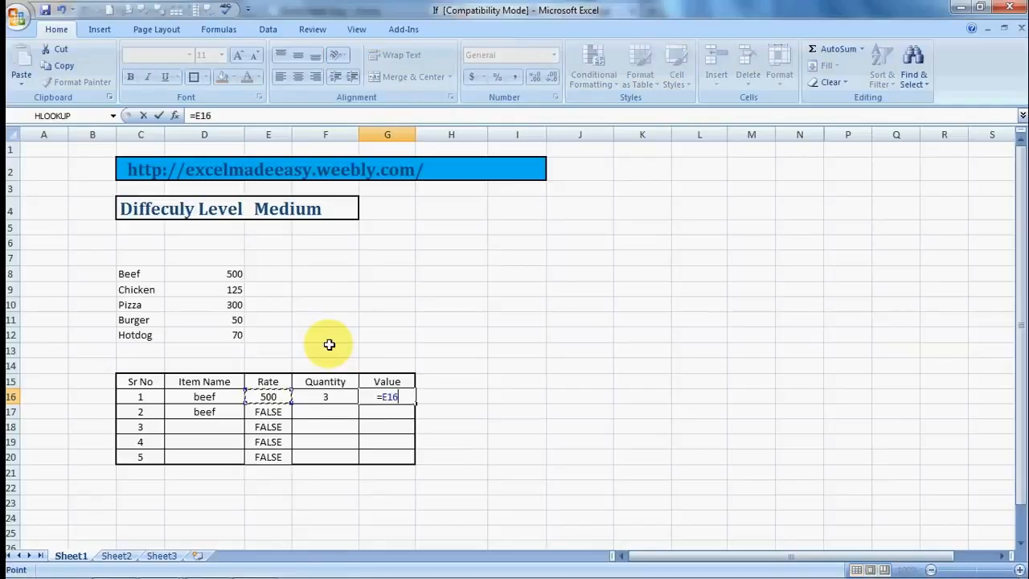
pyautogui.write('*')
pyautogui.press('Left')
pyautogui.hotkey('ctrl', 'Return')
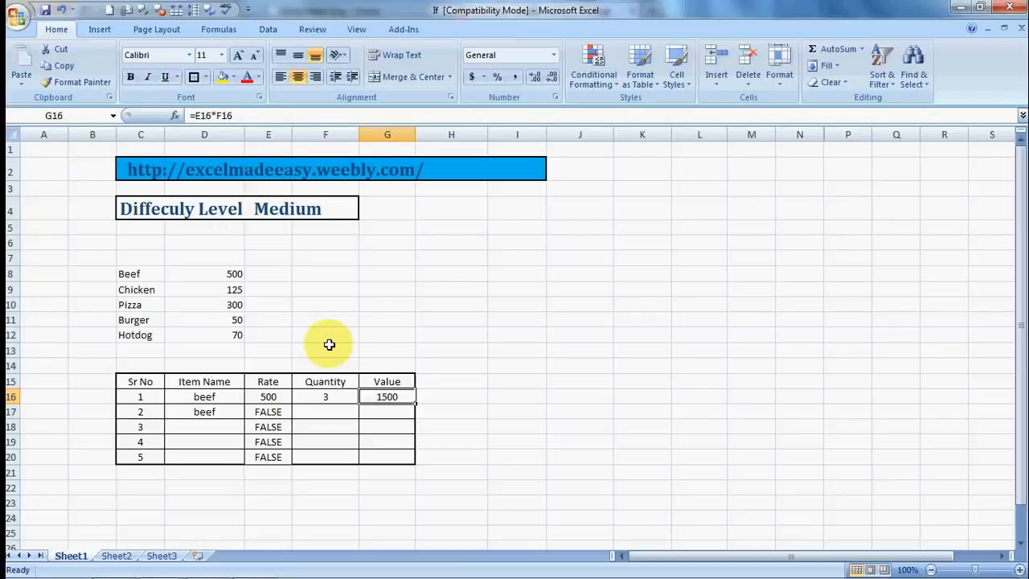
# Compare the IF formulas in the Rate cells E16 and E17.
pyautogui.press('Left')
pyautogui.press('Left')
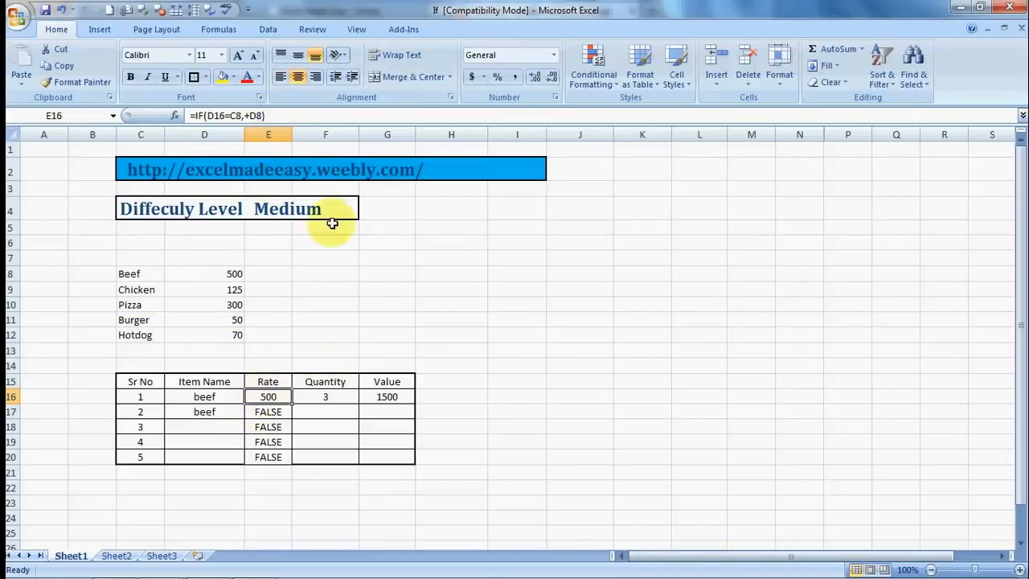
pyautogui.click(274, 409)
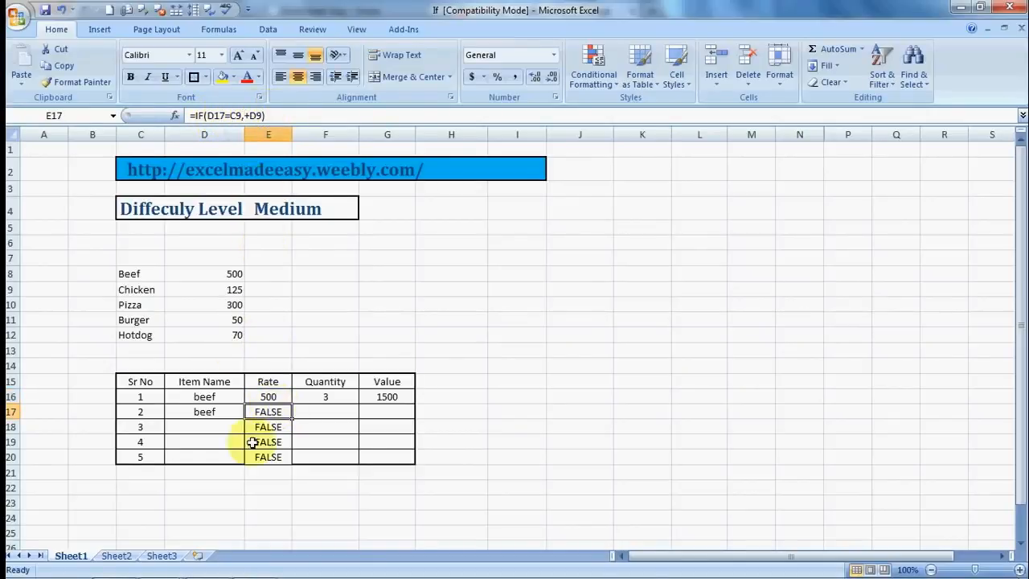
# Make the beef name and rate references absolute in E16's formula, giving =IF(D16=$C$8,+$D$8).
pyautogui.click(277, 394)
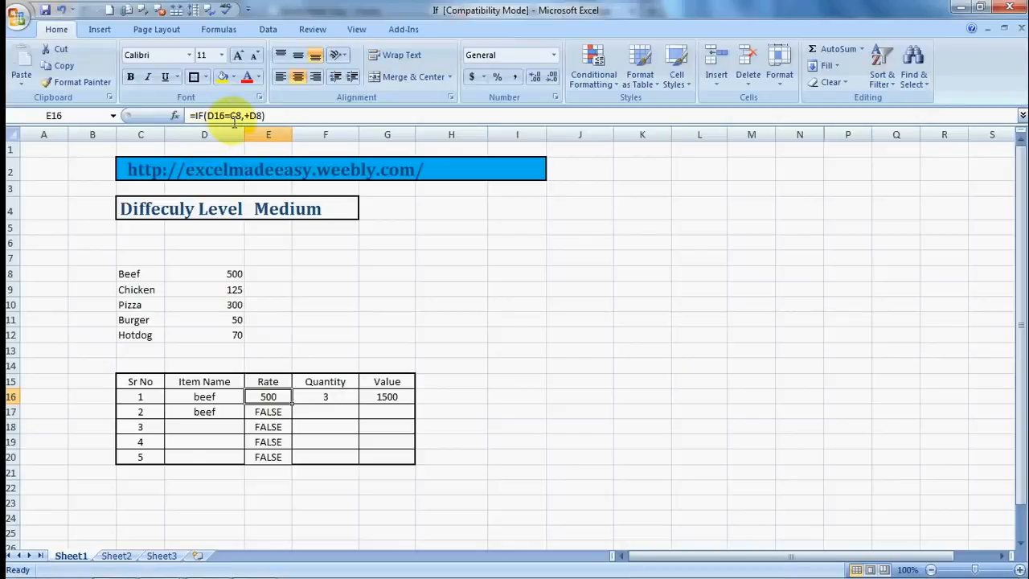
pyautogui.click(266, 409)
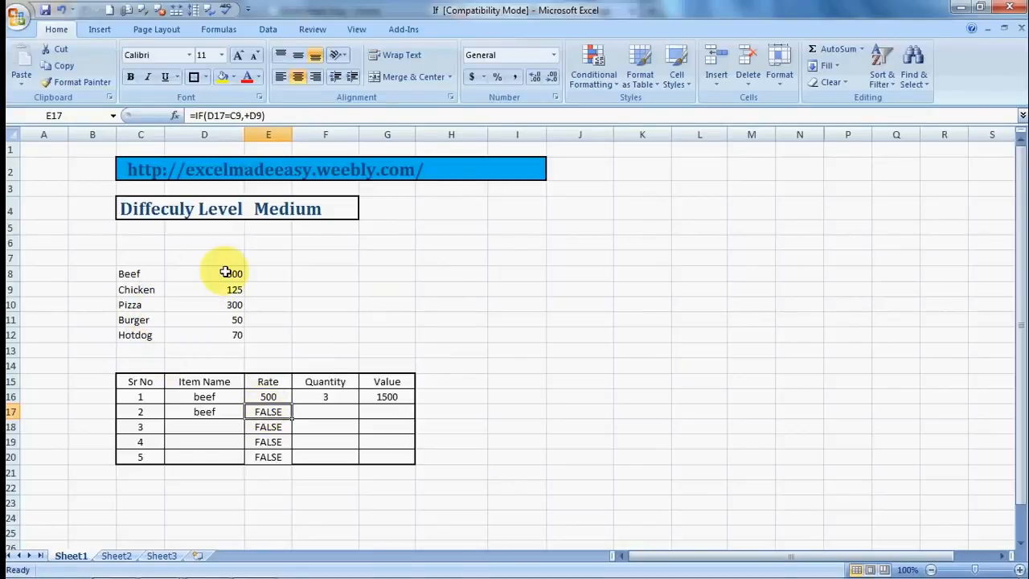
pyautogui.press('Up')
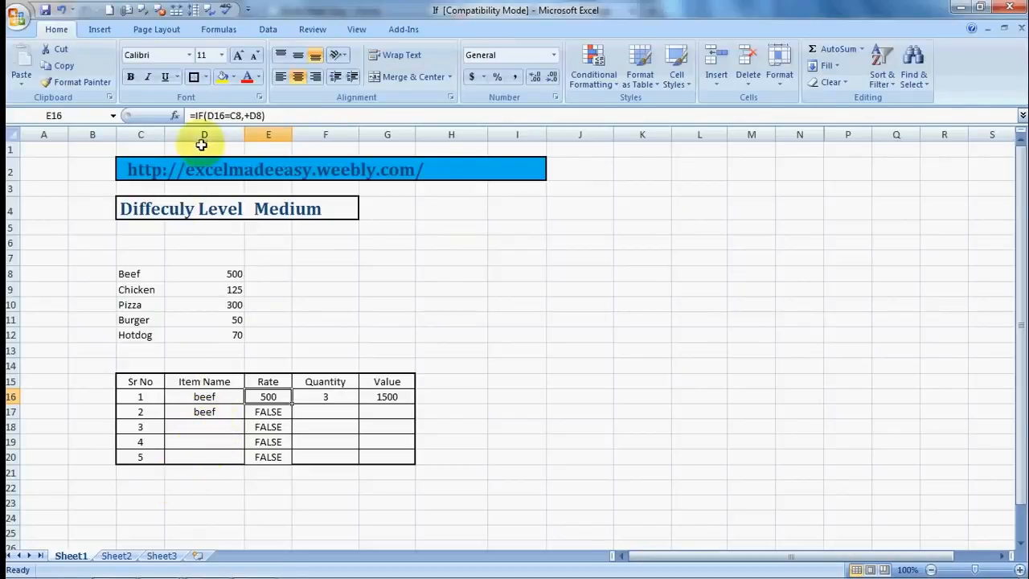
pyautogui.doubleClick(234, 115)
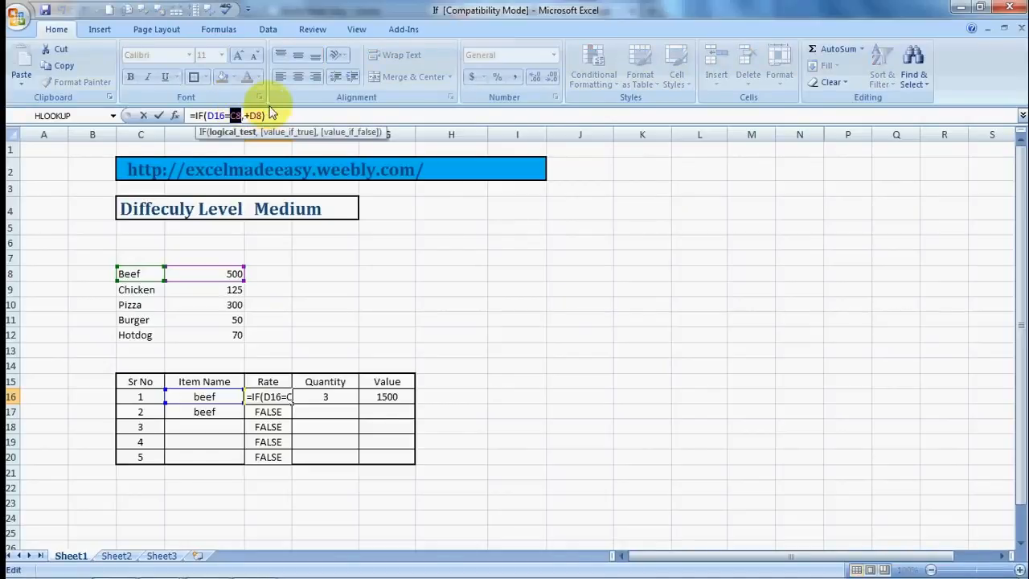
pyautogui.press('F4')
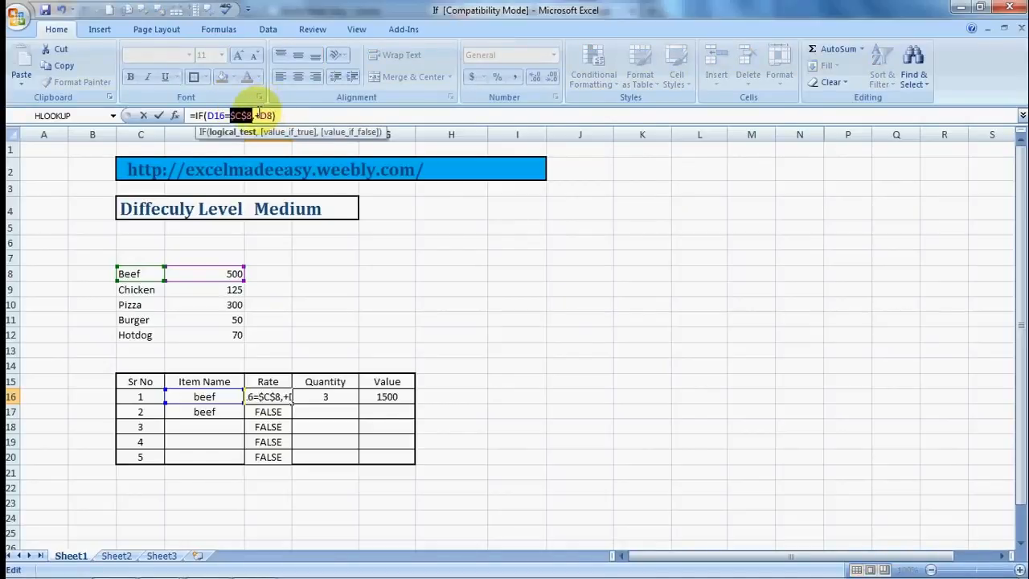
pyautogui.moveTo(259, 115); pyautogui.dragTo(272, 115)
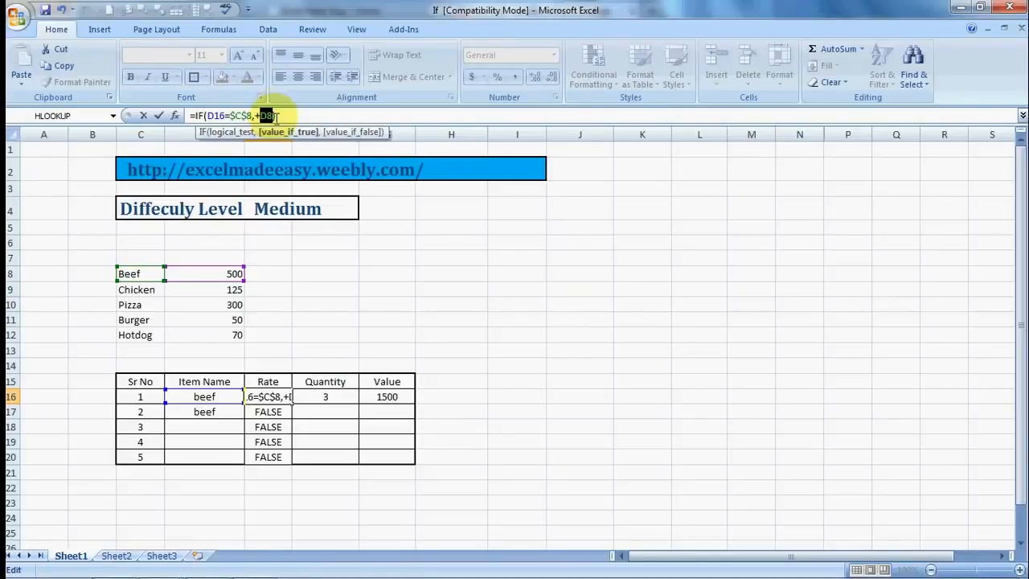
pyautogui.press('F4')
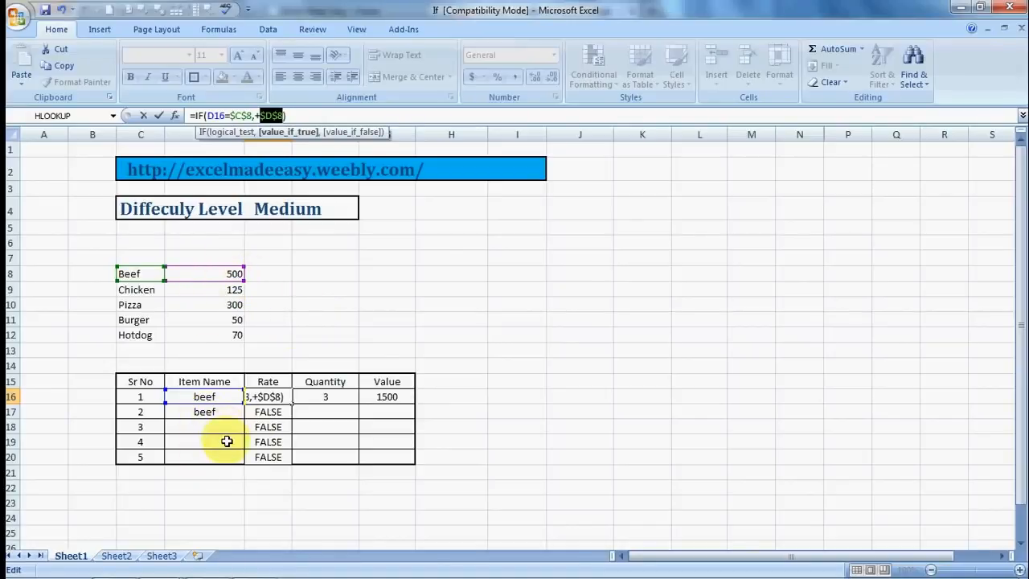
pyautogui.press('Return')
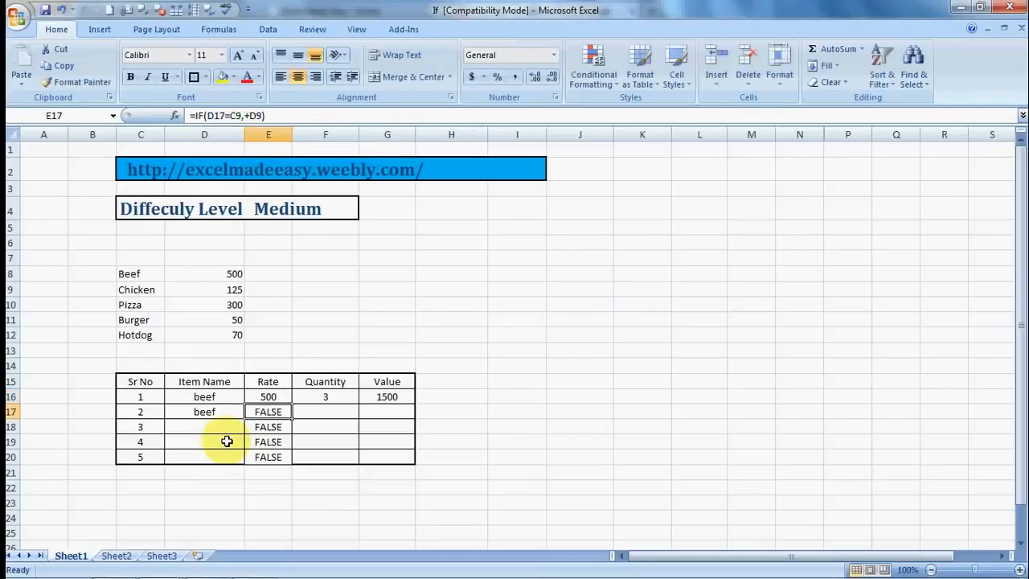
# Copy the rate formula from E16 into E17:E20.
pyautogui.click(272, 397)
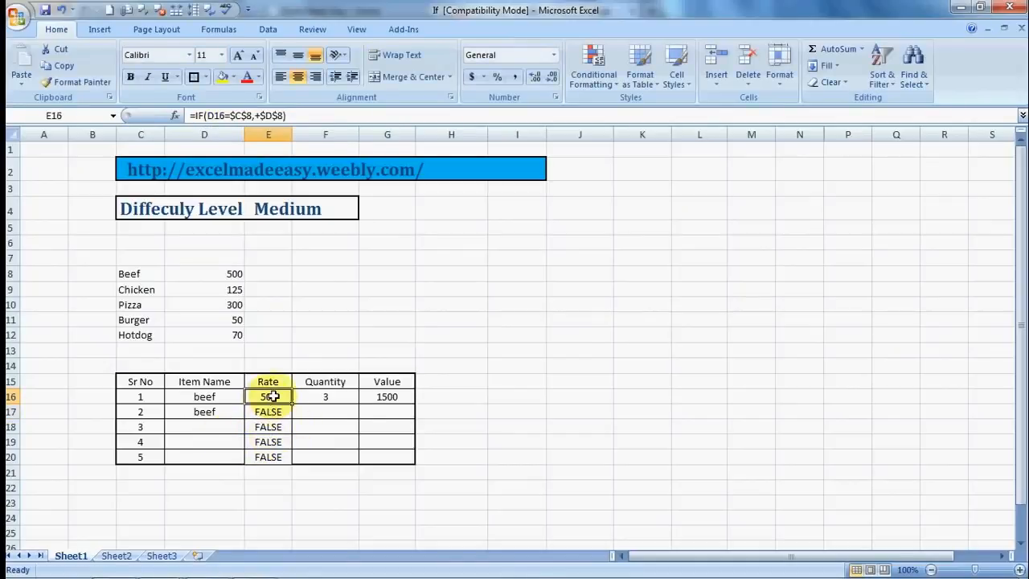
pyautogui.hotkey('ctrl', 'c')
pyautogui.press('Down')
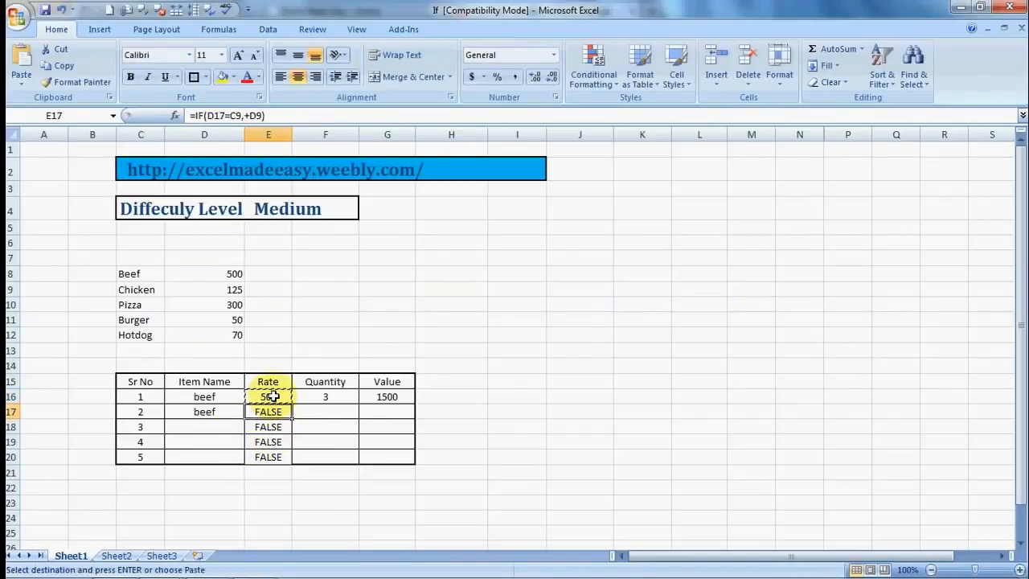
pyautogui.hotkey('shift', 'Down')
pyautogui.hotkey('shift', 'Down')
pyautogui.hotkey('shift', 'Down')
pyautogui.hotkey('ctrl', 'v')
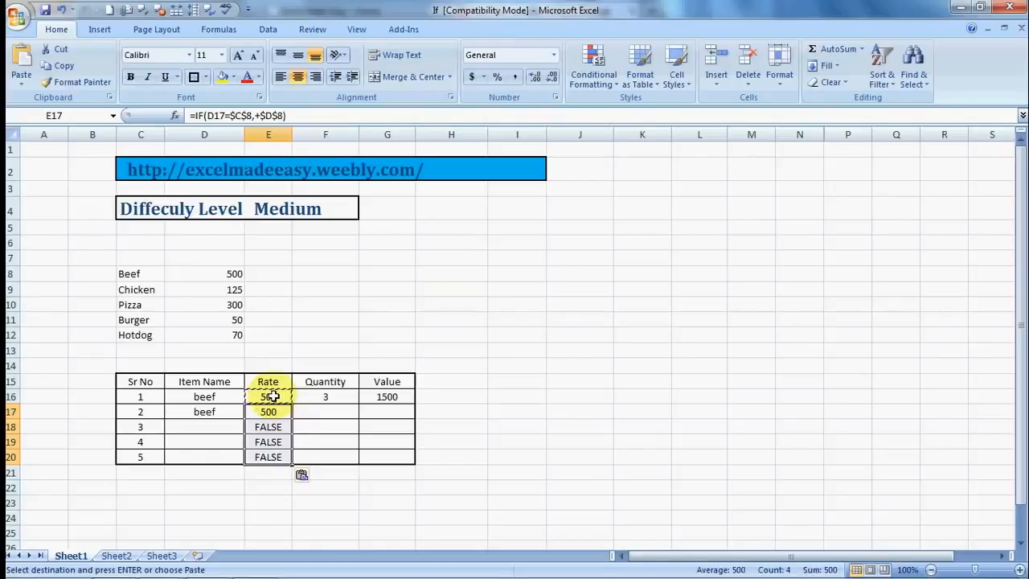
pyautogui.press('Return')
# Extend E16's formula with a nested IF for chicken as the false value, testing D16=C9 and returning +D9.
pyautogui.click(273, 396)
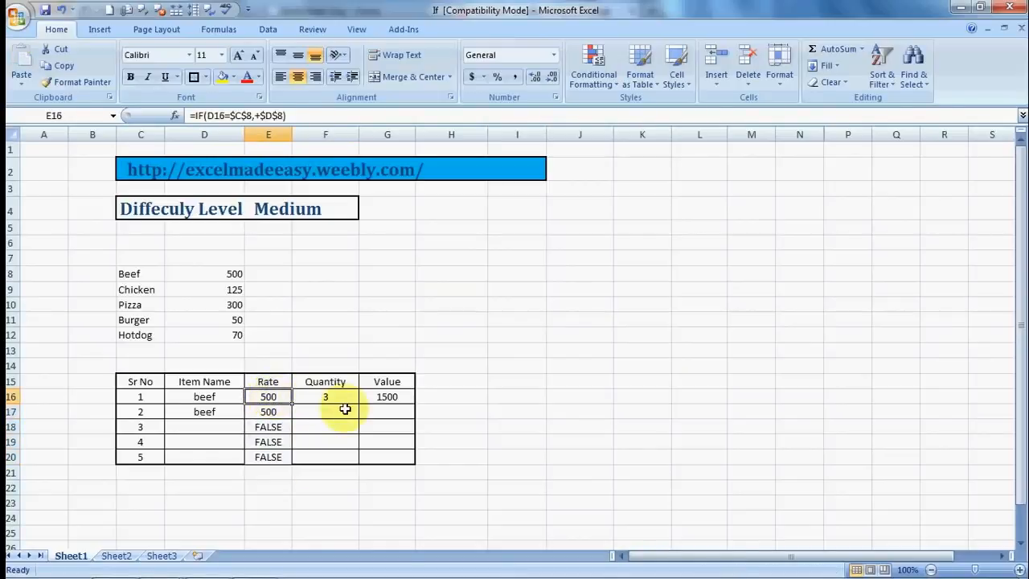
pyautogui.click(308, 116)
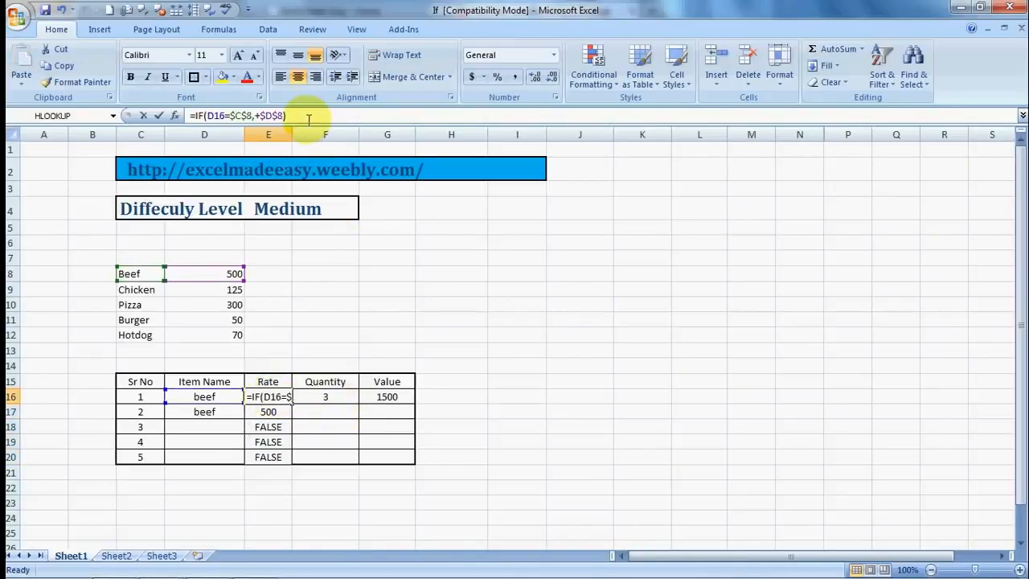
pyautogui.press('BackSpace')
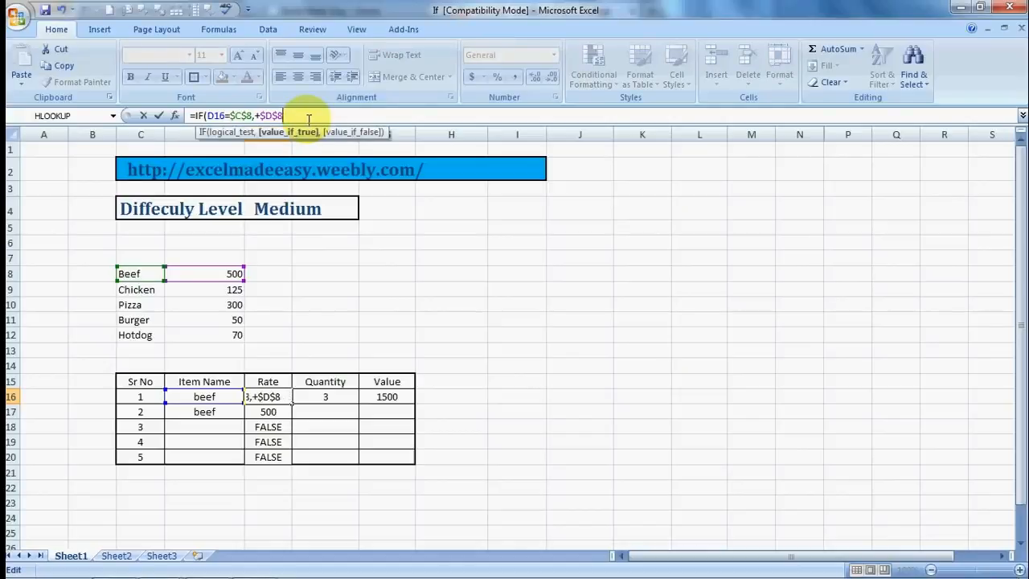
pyautogui.write(',')
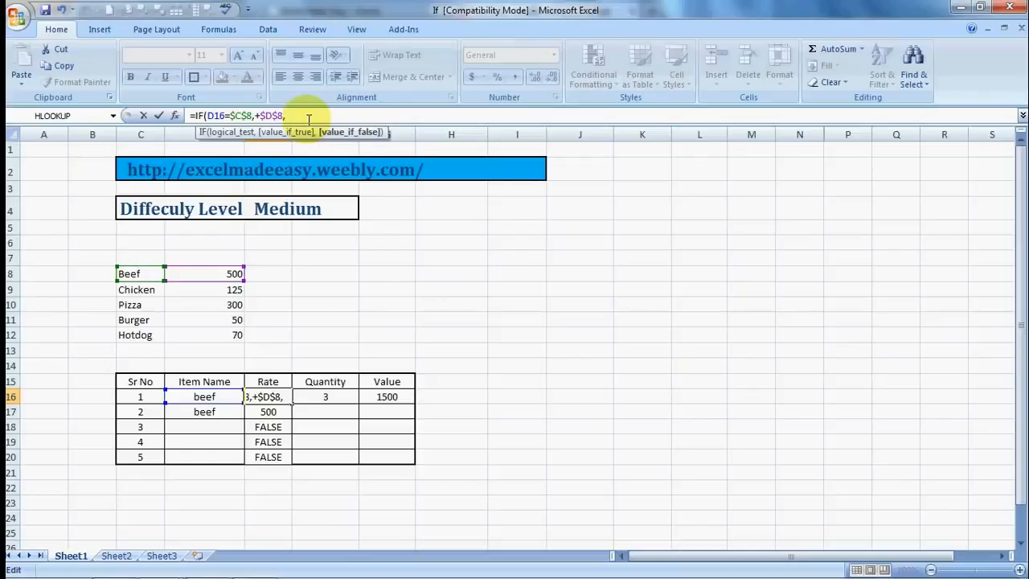
pyautogui.write('if(')
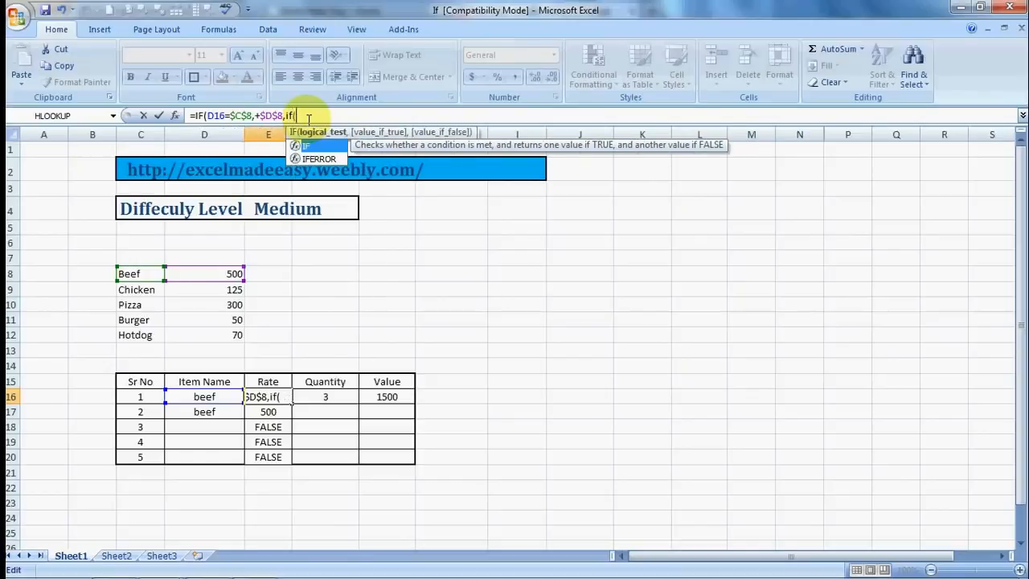
pyautogui.click(199, 395)
pyautogui.write('=')
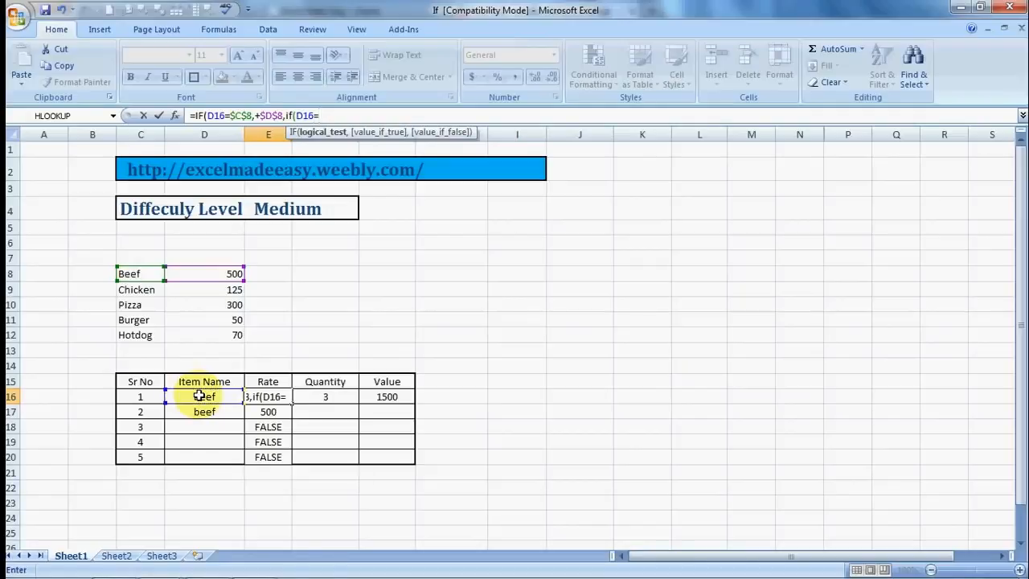
pyautogui.click(140, 289)
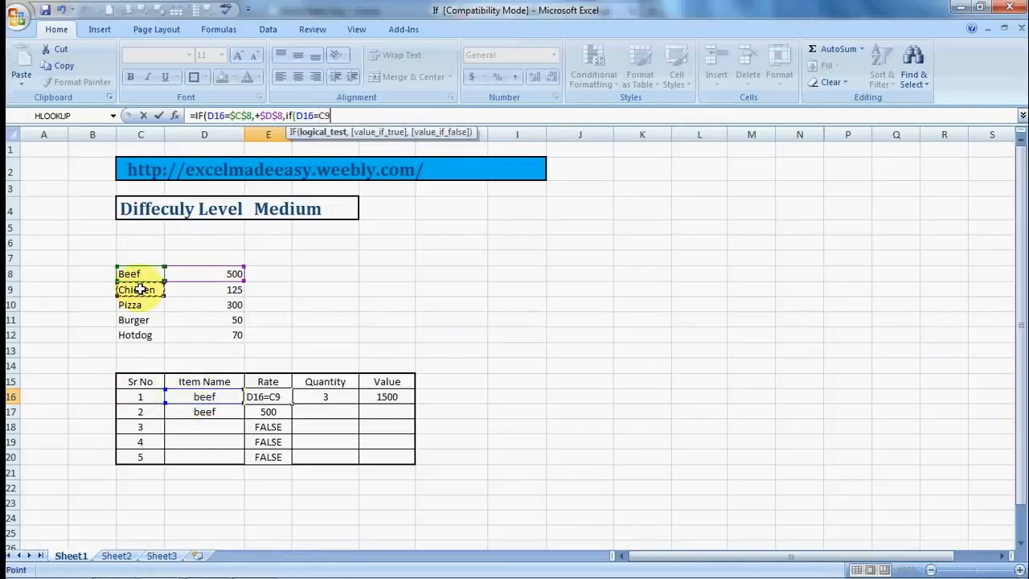
pyautogui.write(',+')
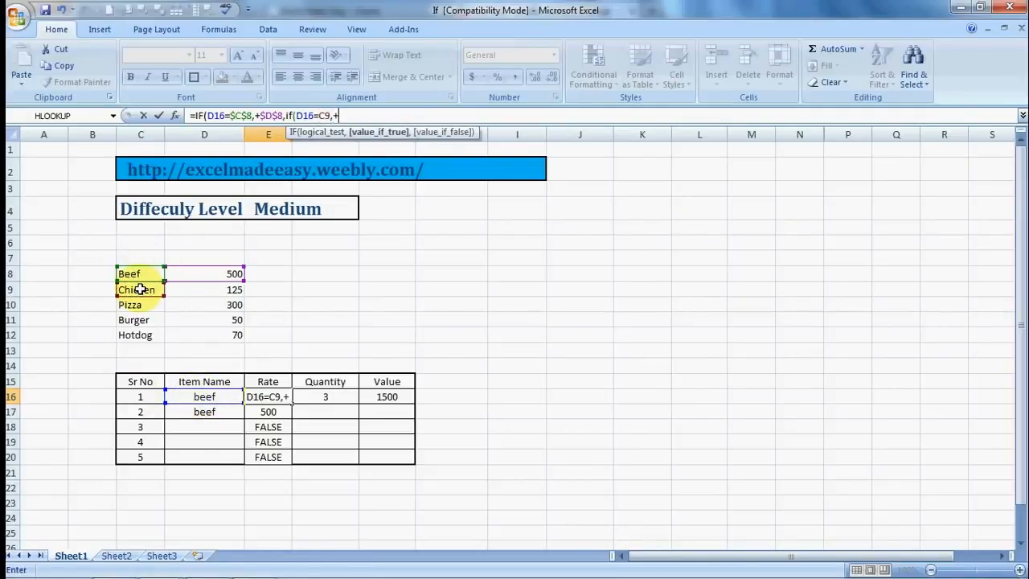
pyautogui.click(233, 287)
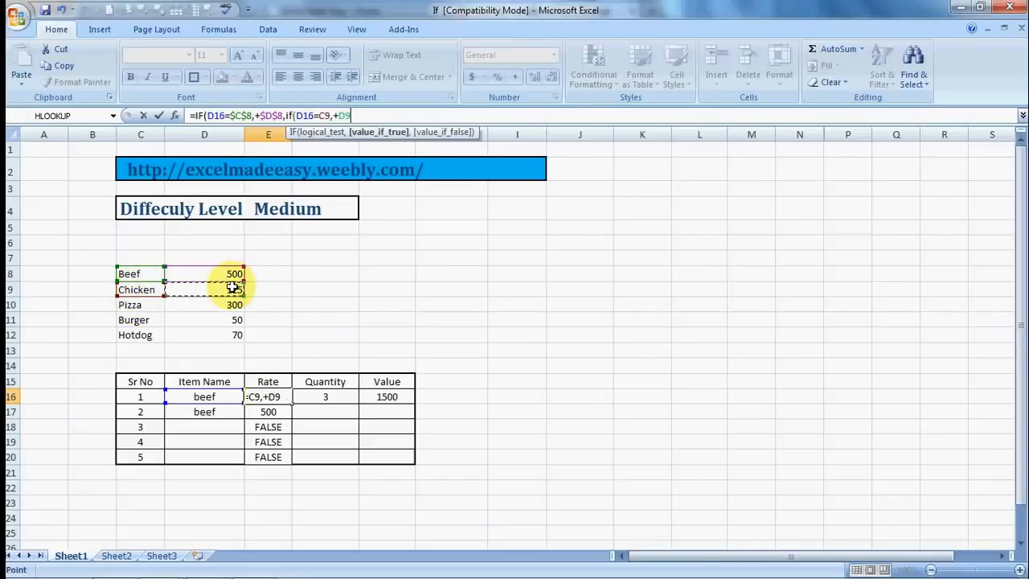
# Add another nested IF for pizza to E16's formula, testing D16=C10 and returning +D10.
pyautogui.write(',')
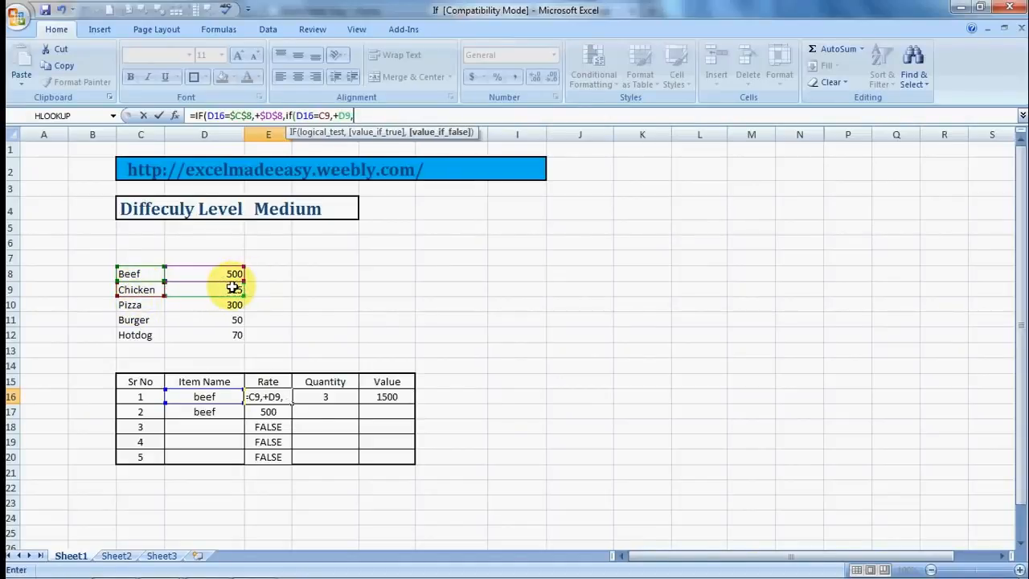
pyautogui.write('if')
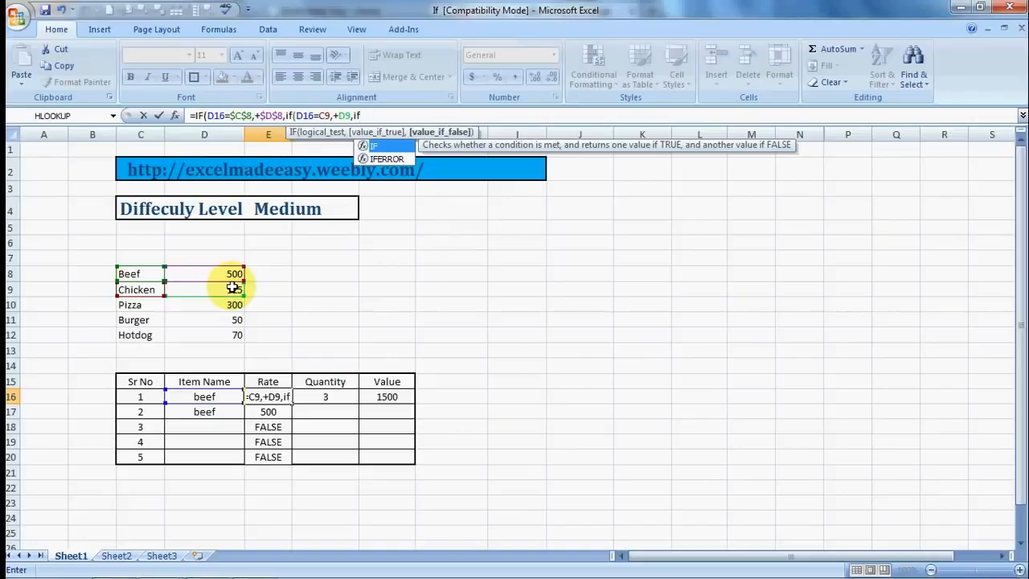
pyautogui.write('(')
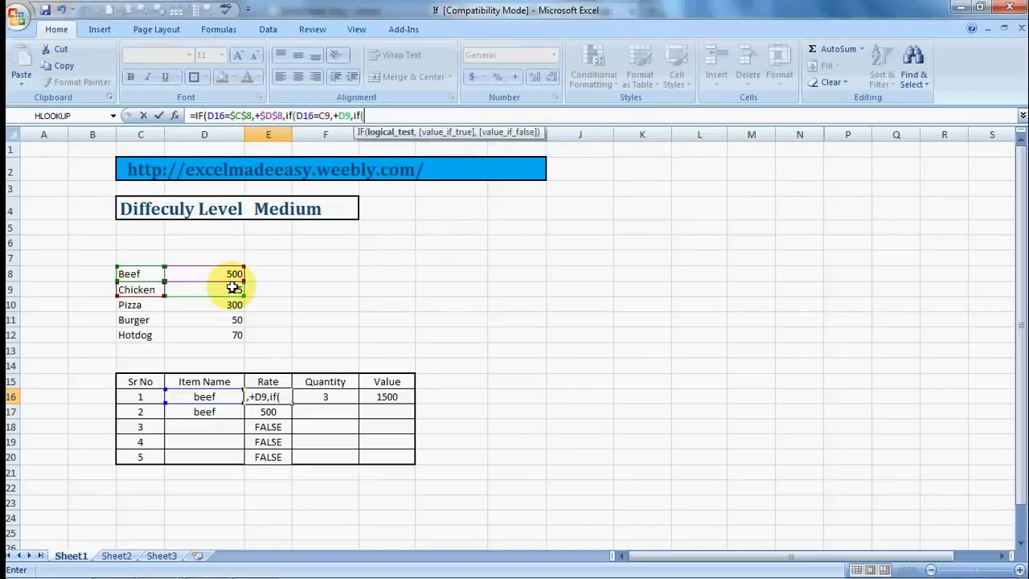
pyautogui.click(205, 397)
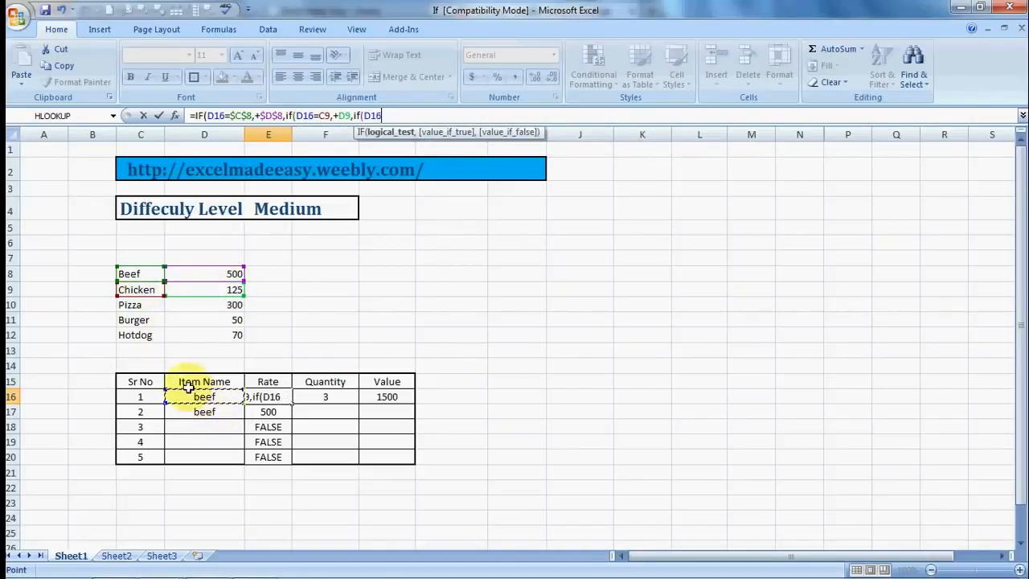
pyautogui.click(127, 304)
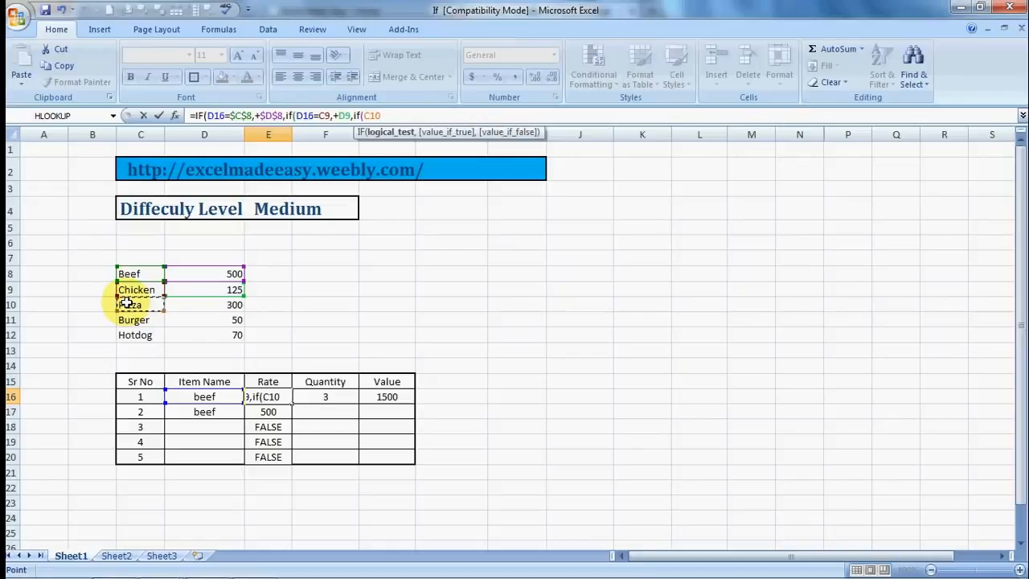
pyautogui.click(207, 394)
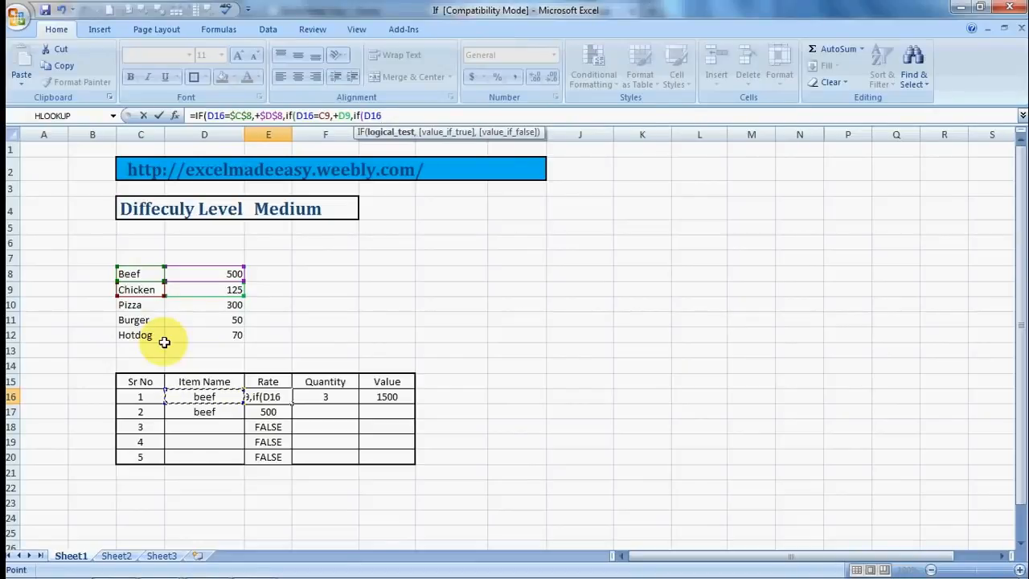
pyautogui.write('=')
pyautogui.click(142, 306)
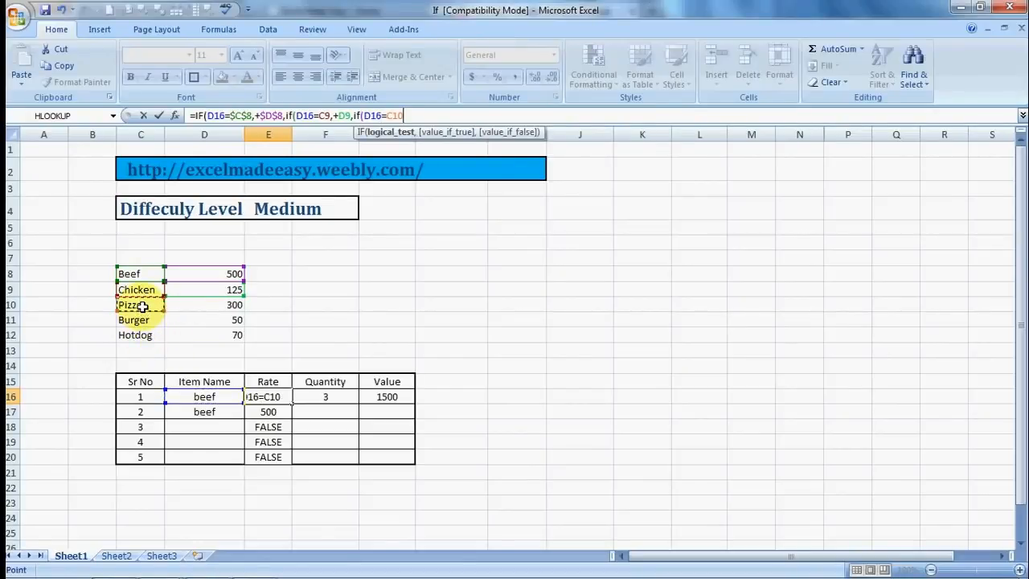
pyautogui.write(',')
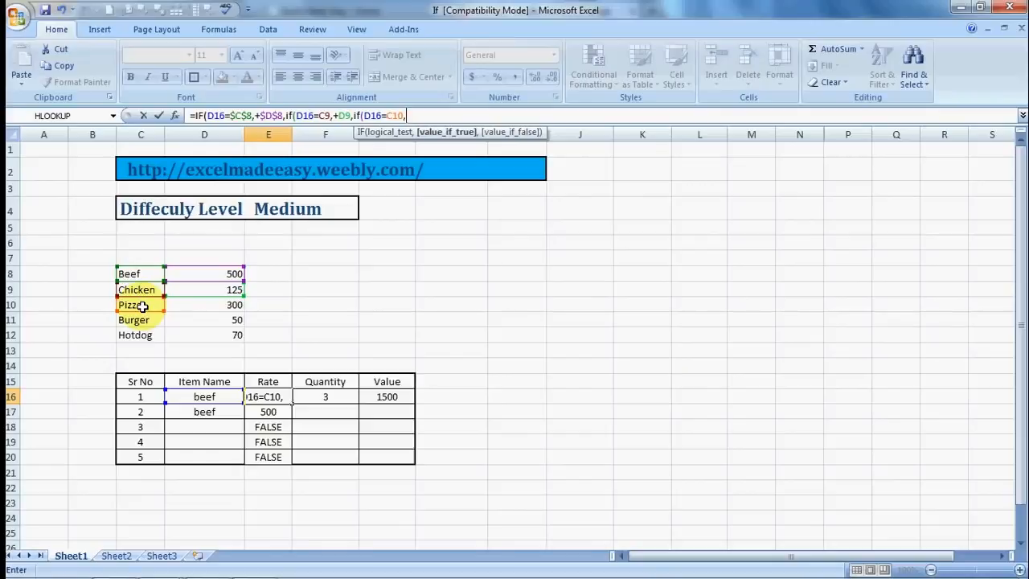
pyautogui.write('+')
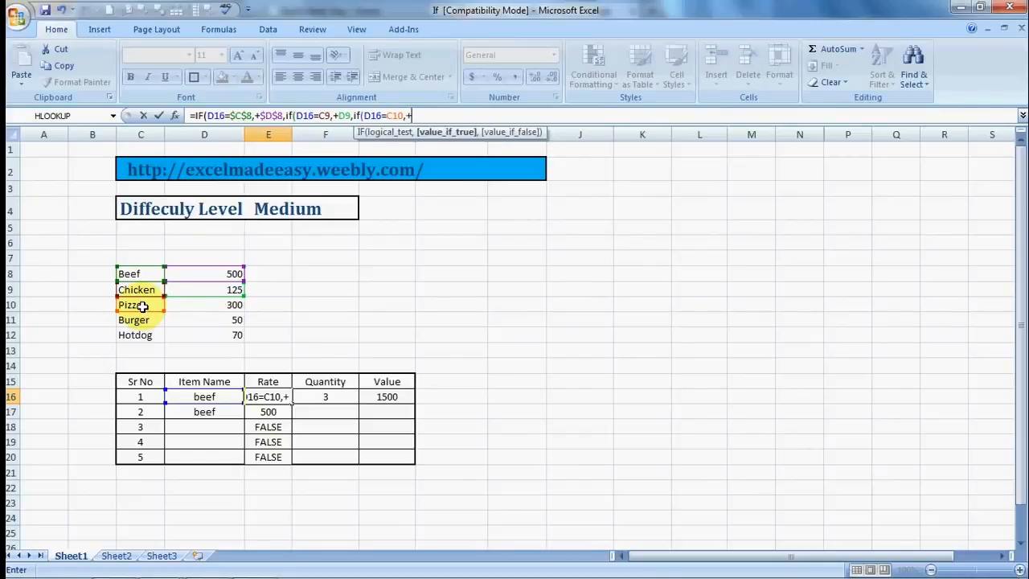
pyautogui.click(235, 306)
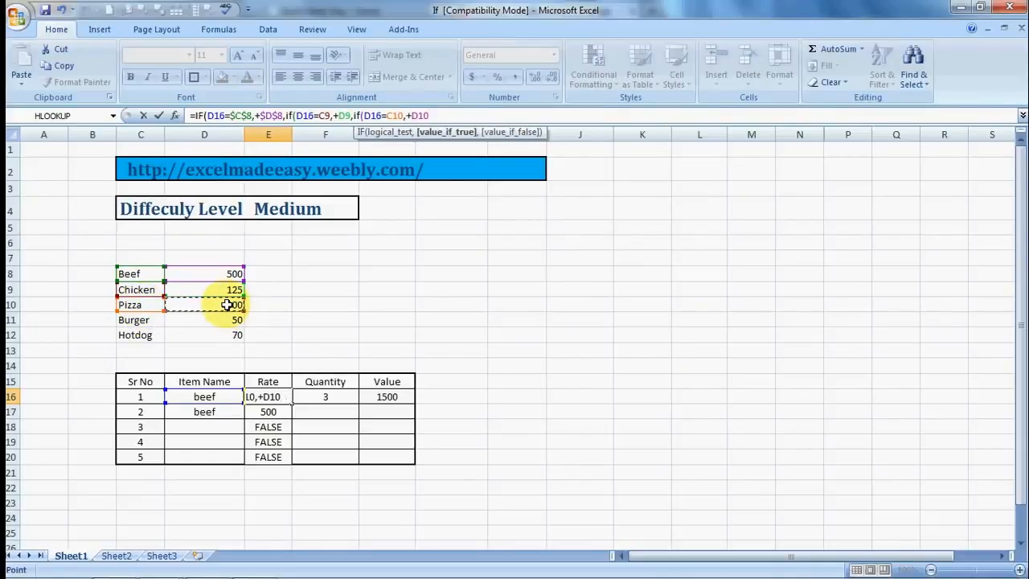
# Start a further nested IF in E16's formula for the burger name in C11.
pyautogui.write(',if')
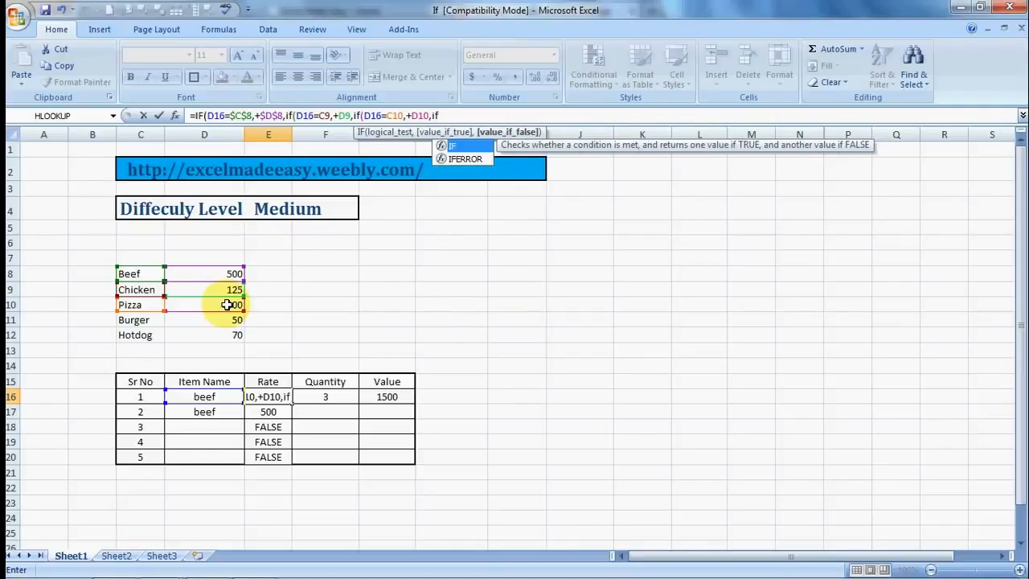
pyautogui.write('(')
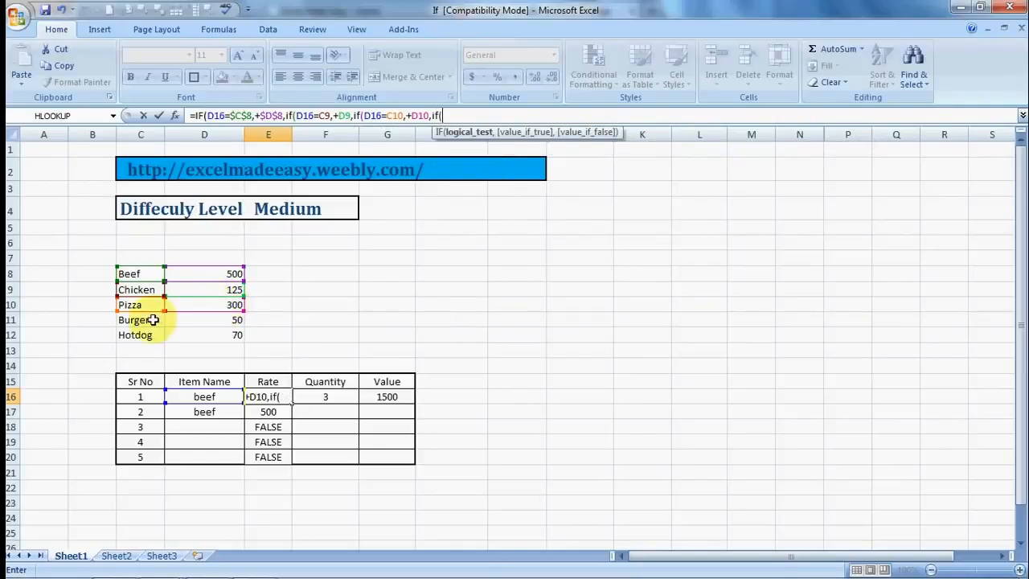
pyautogui.click(215, 396)
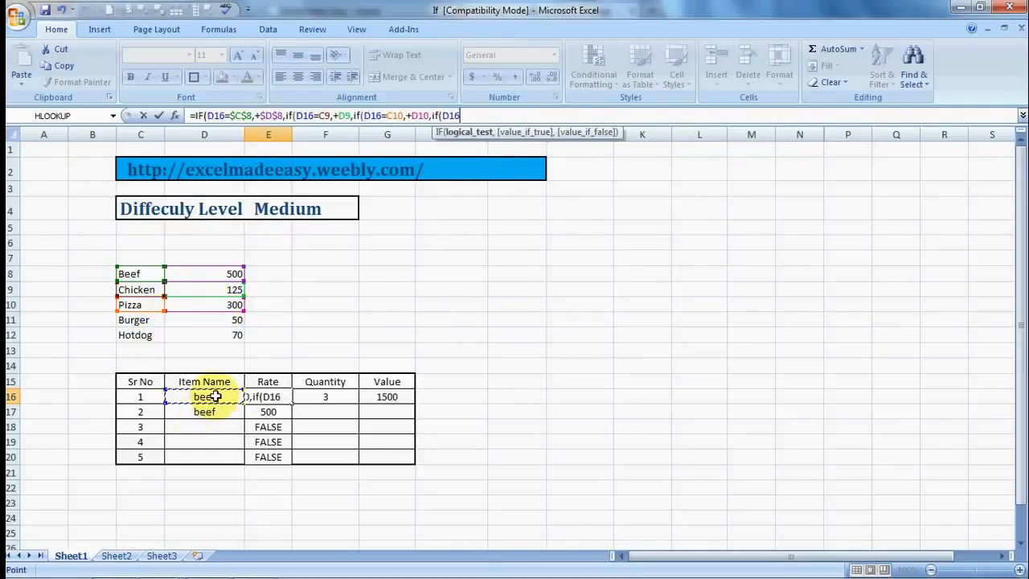
pyautogui.click(135, 321)
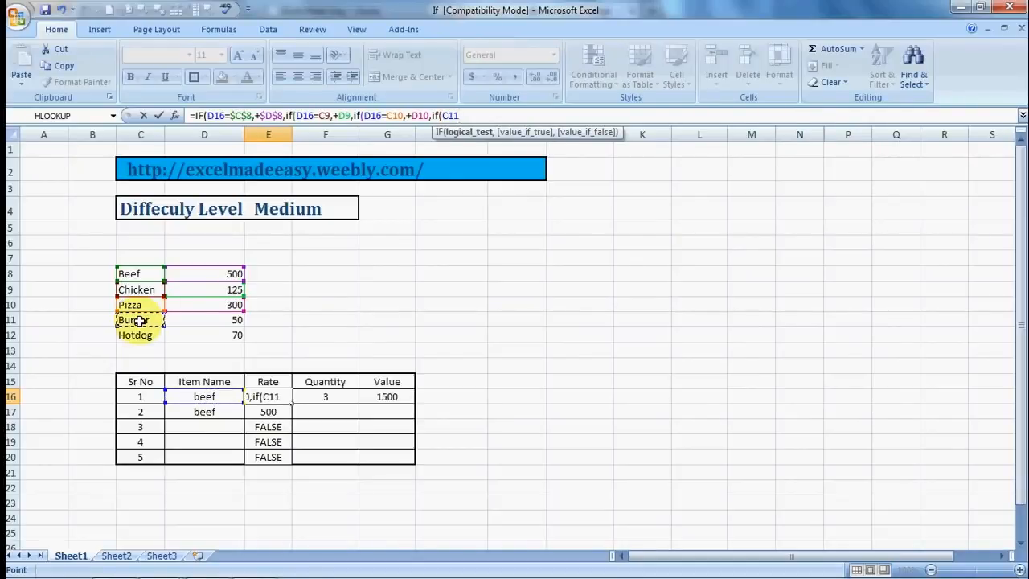
# Rewrite the fourth IF's logical test in cell E16's formula as D16=C11 for the Burger item.
pyautogui.write('=')
pyautogui.press('BackSpace')
pyautogui.press('BackSpace')
pyautogui.press('BackSpace')
pyautogui.press('BackSpace')
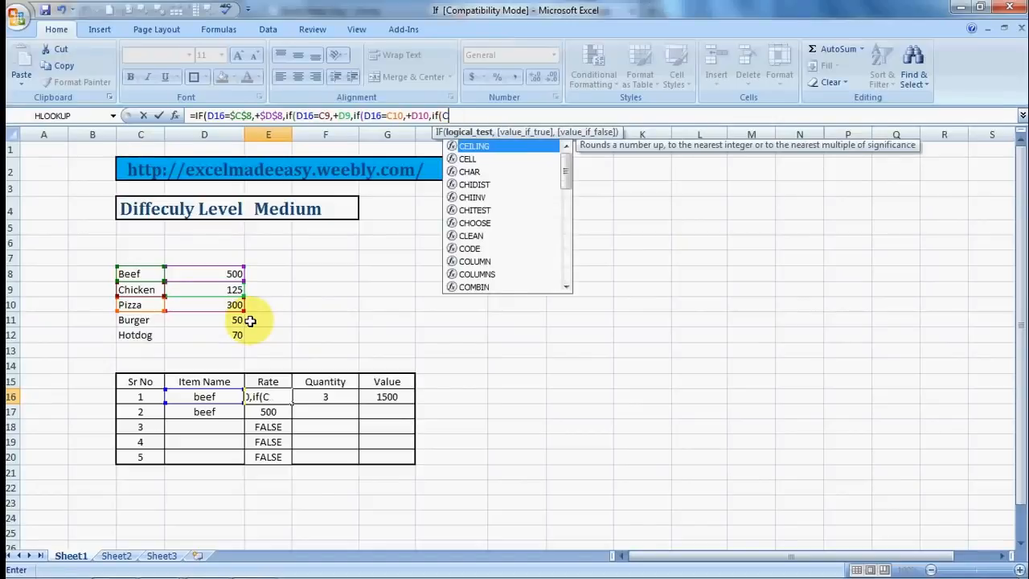
pyautogui.click(199, 396)
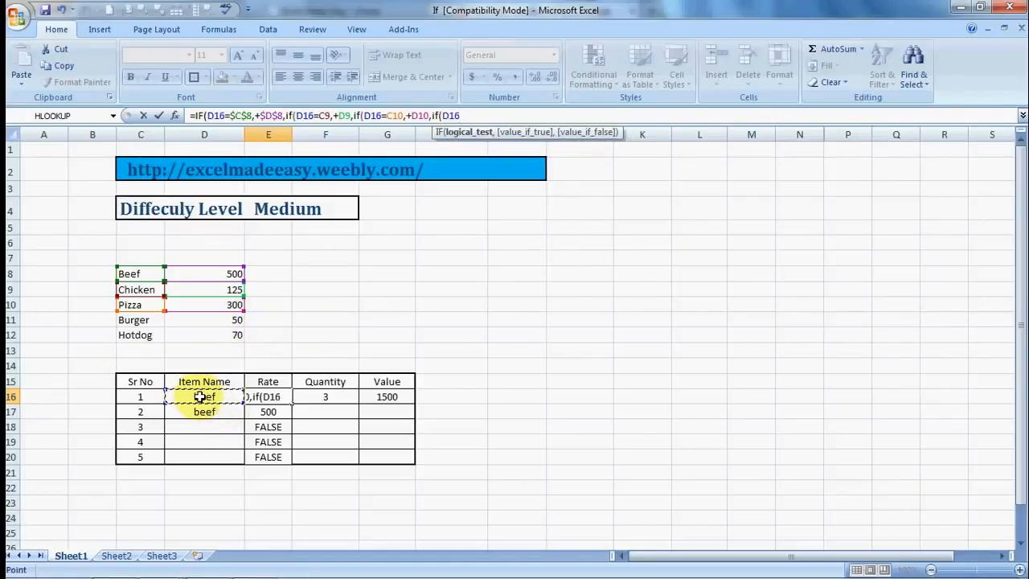
pyautogui.write('=')
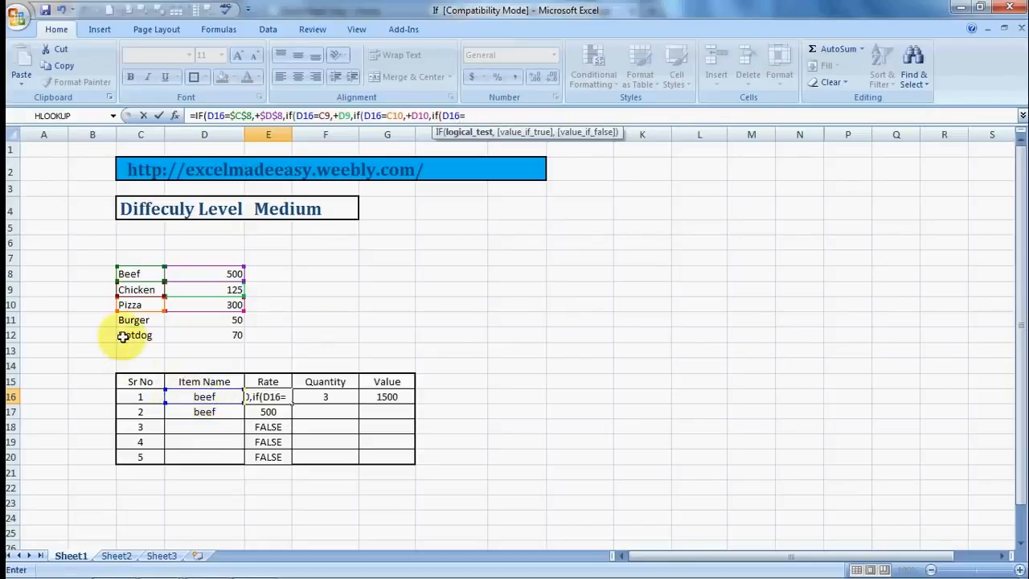
pyautogui.click(148, 323)
pyautogui.write(',')
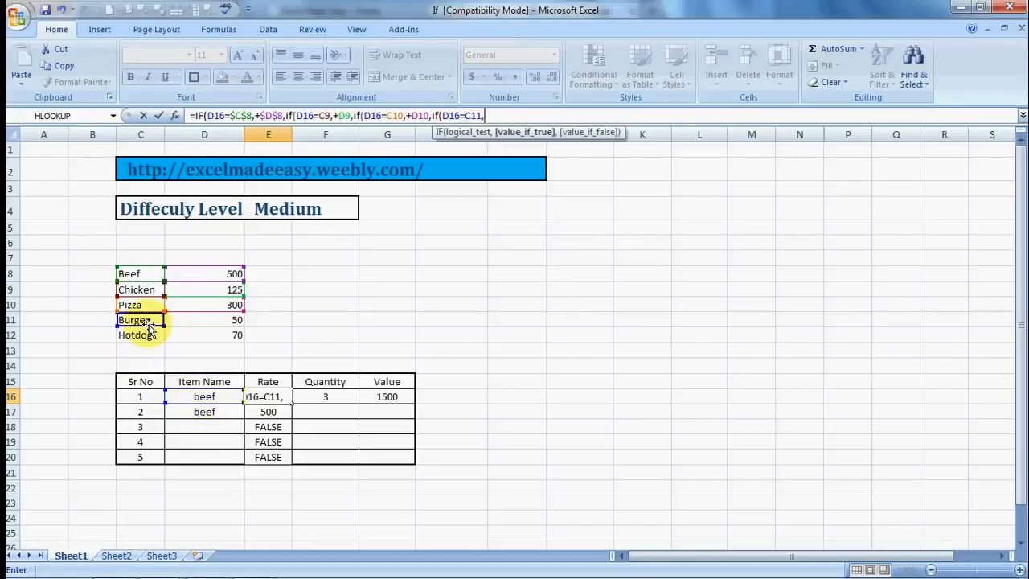
# Give the Burger test +D11 as its value if true and leave its false argument open.
pyautogui.write('+')
pyautogui.click(237, 319)
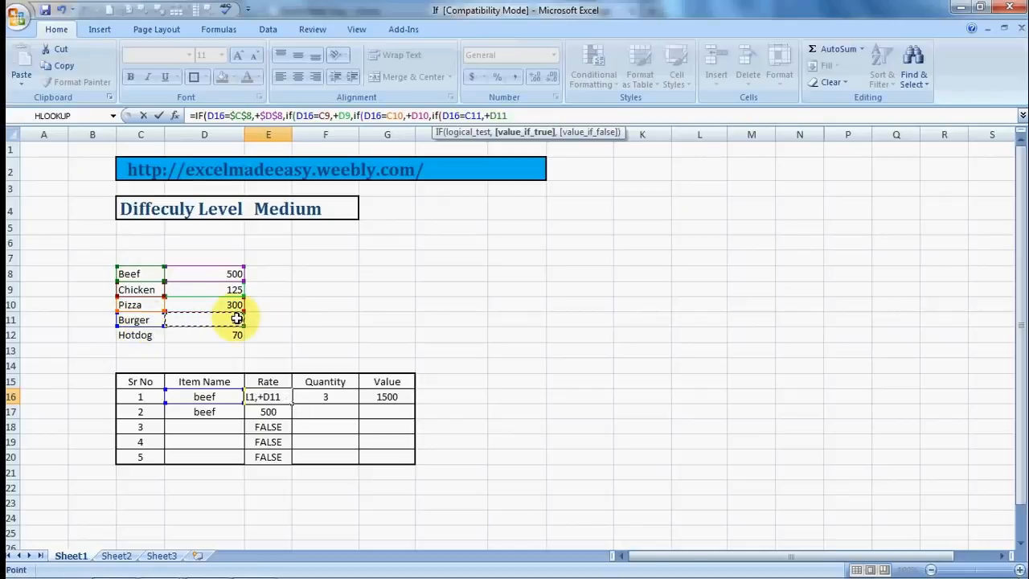
pyautogui.write(',+')
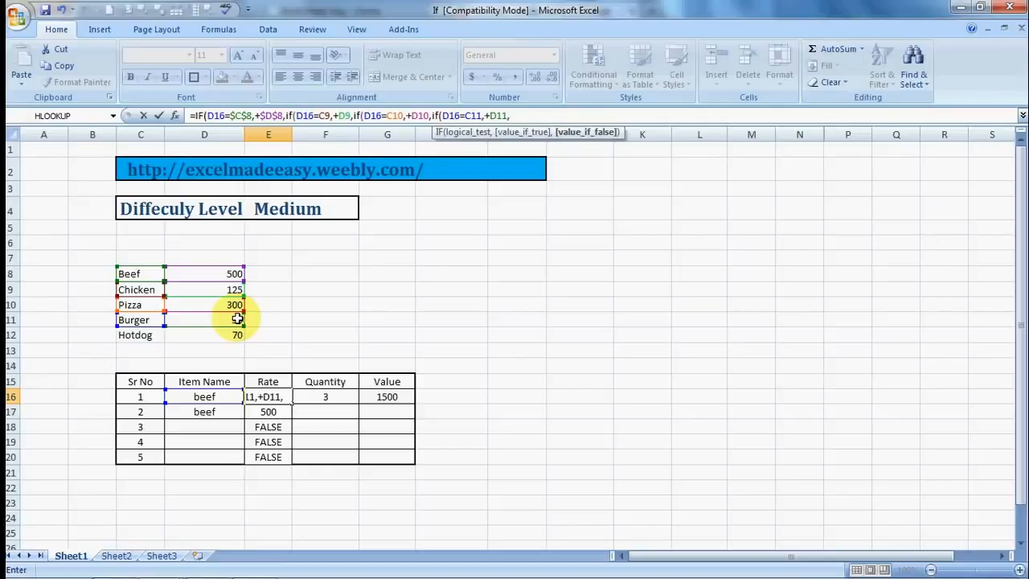
pyautogui.write('D11')
pyautogui.press('BackSpace')
pyautogui.press('BackSpace')
pyautogui.press('BackSpace')
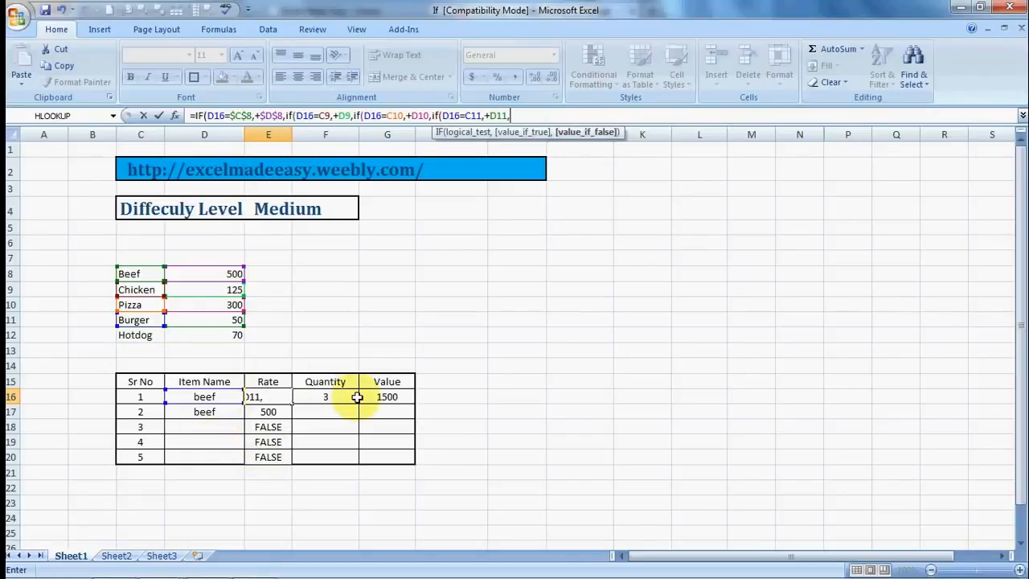
# Nest a fifth IF in the false argument with the logical test D16=C12 for the Hotdog item.
pyautogui.write('if')
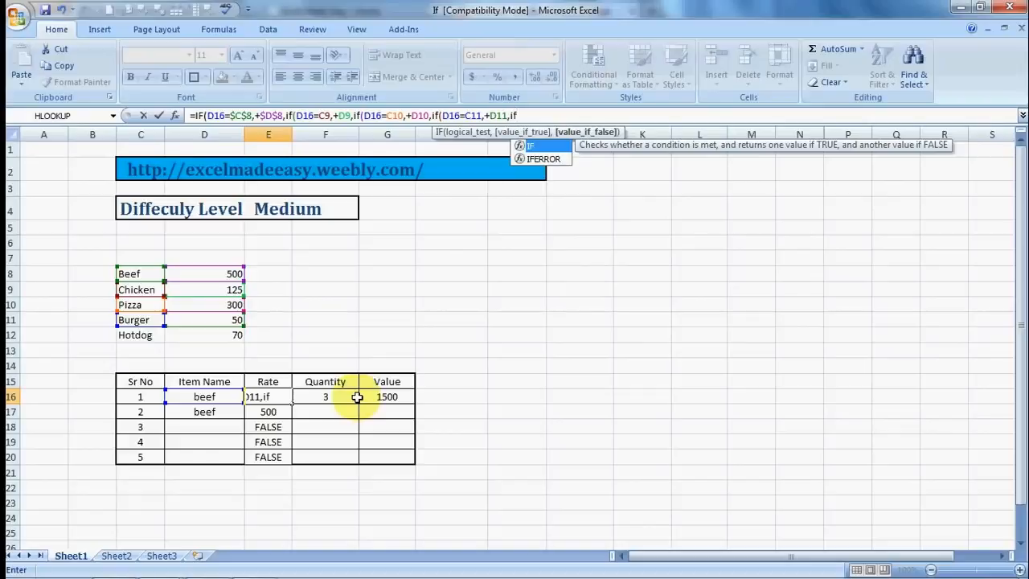
pyautogui.write('(')
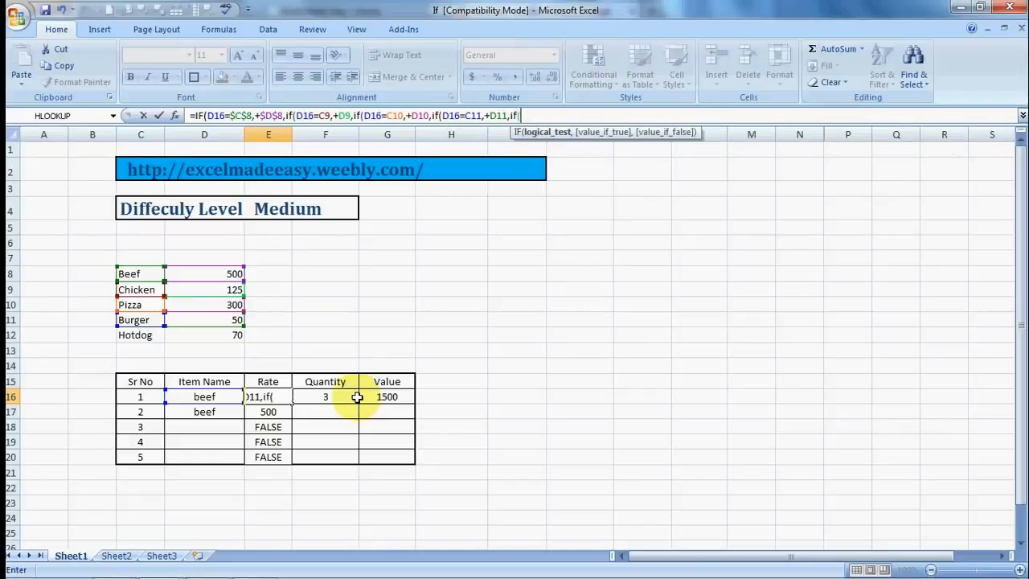
pyautogui.click(204, 395)
pyautogui.click(129, 335)
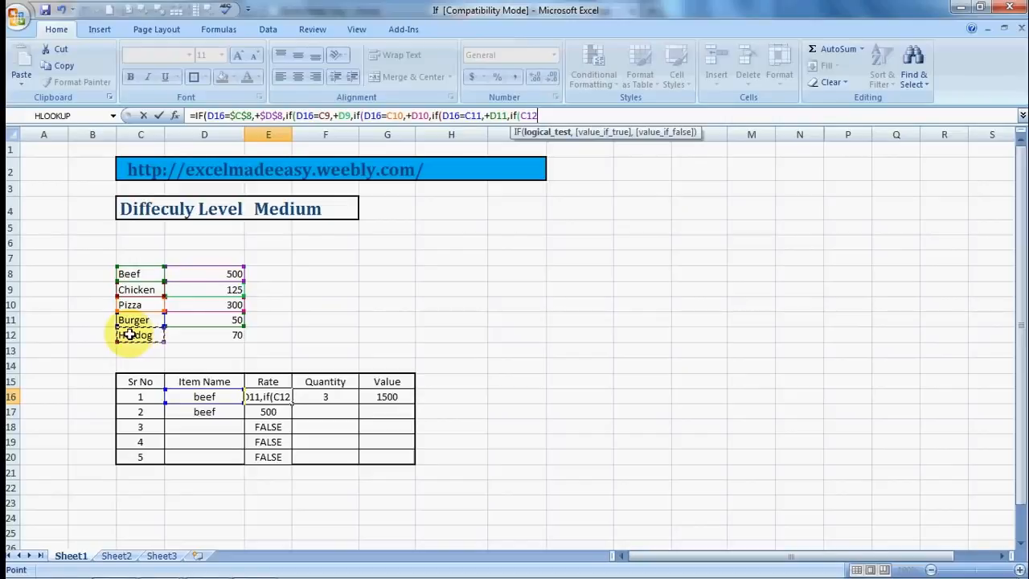
pyautogui.press('BackSpace')
pyautogui.press('BackSpace')
pyautogui.press('BackSpace')
pyautogui.click(204, 392)
pyautogui.write('=')
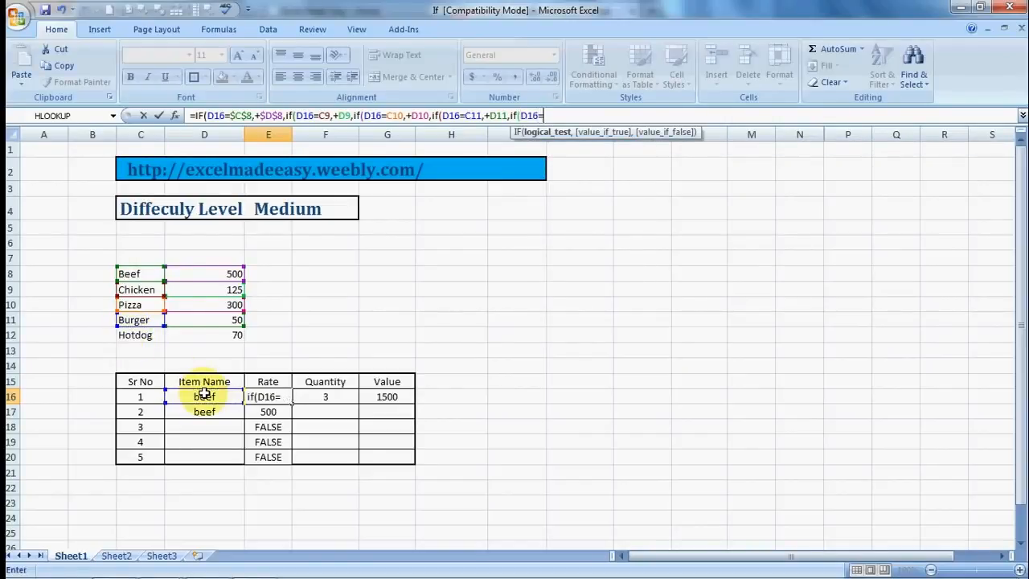
pyautogui.click(139, 338)
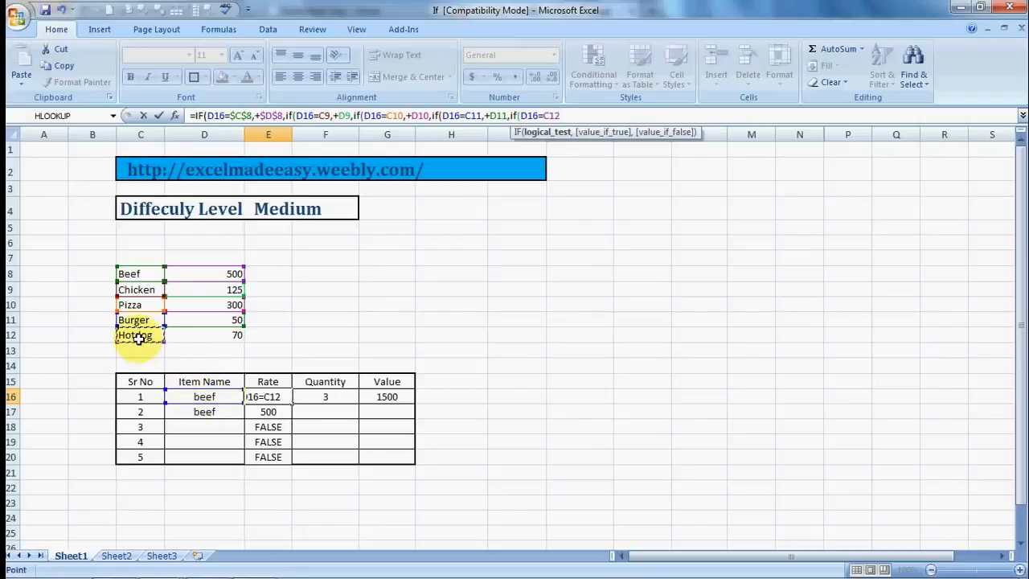
# Give the Hotdog test +D12 as its value if true, close all five IFs and enter the formula in E16.
pyautogui.write(',+')
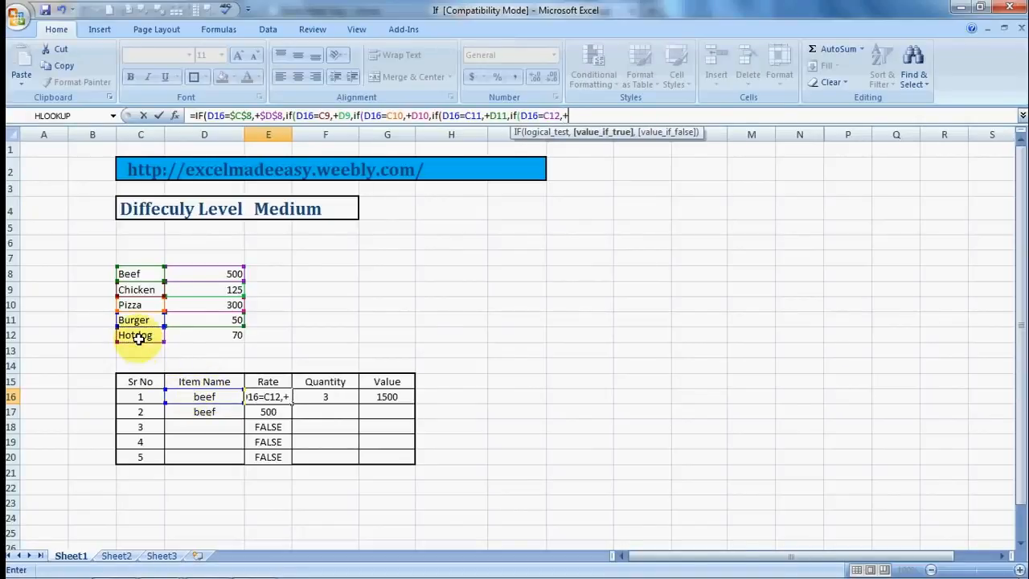
pyautogui.click(237, 337)
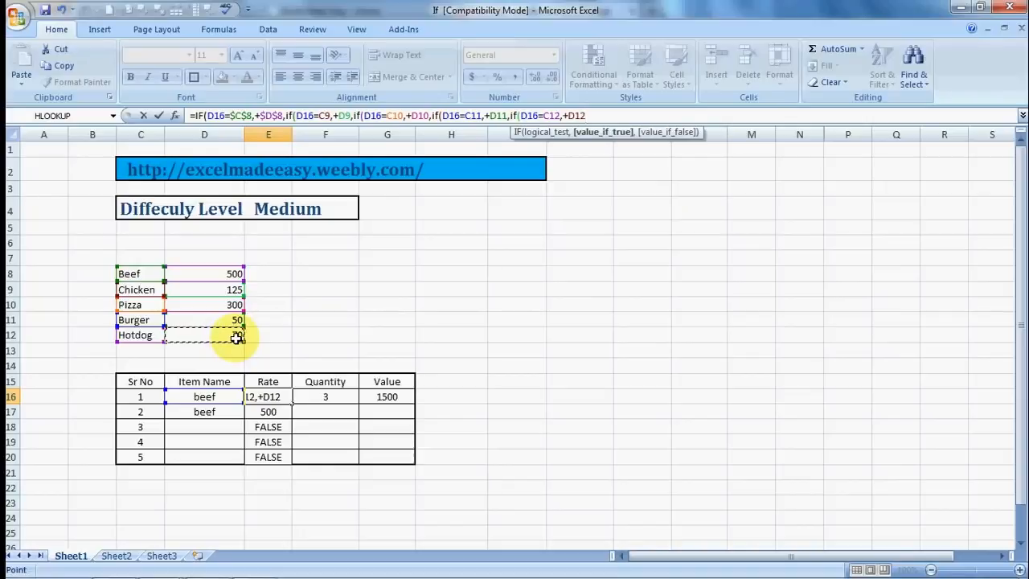
pyautogui.write('))')
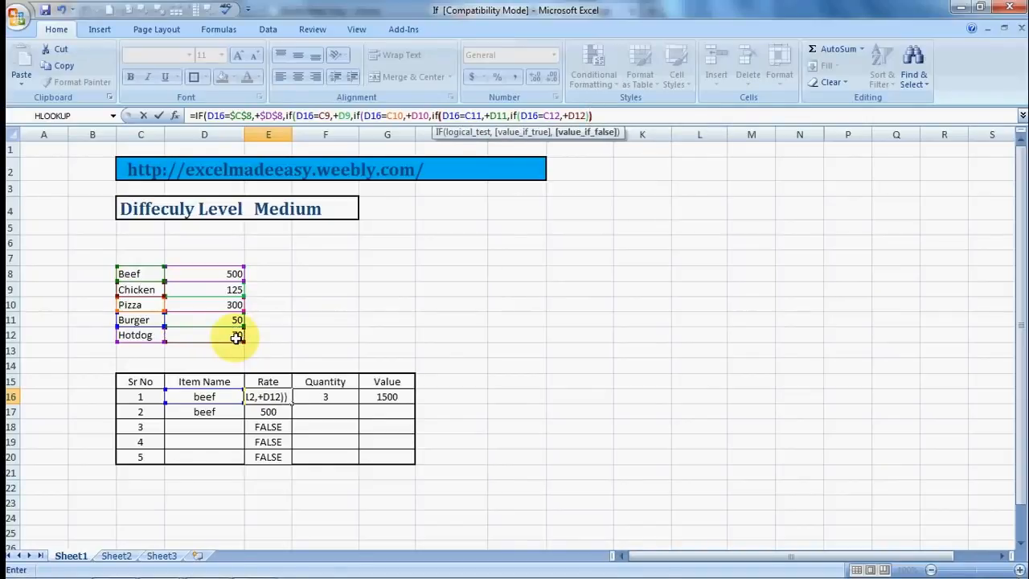
pyautogui.write('))')
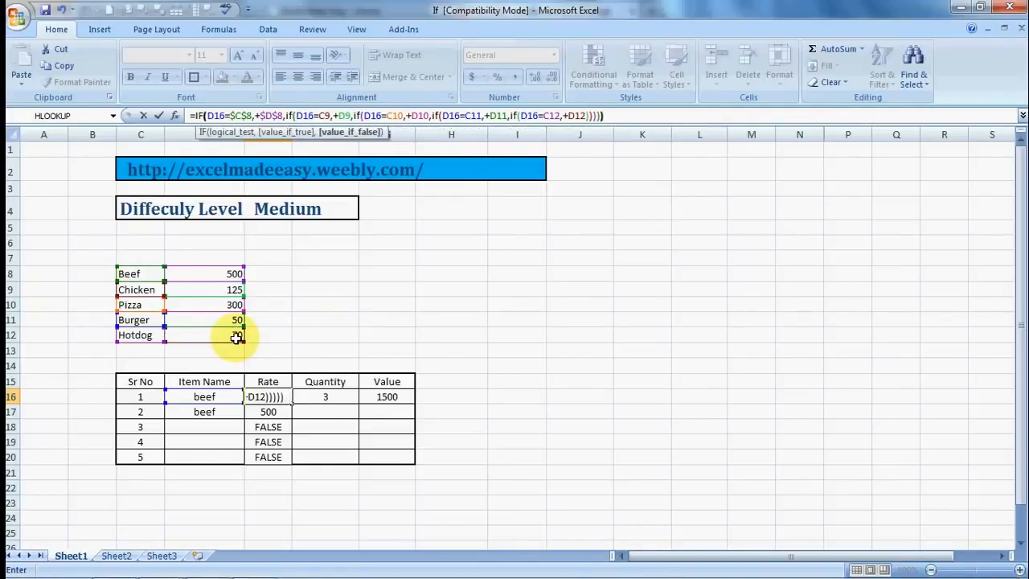
pyautogui.press('Return')
pyautogui.press('Up')
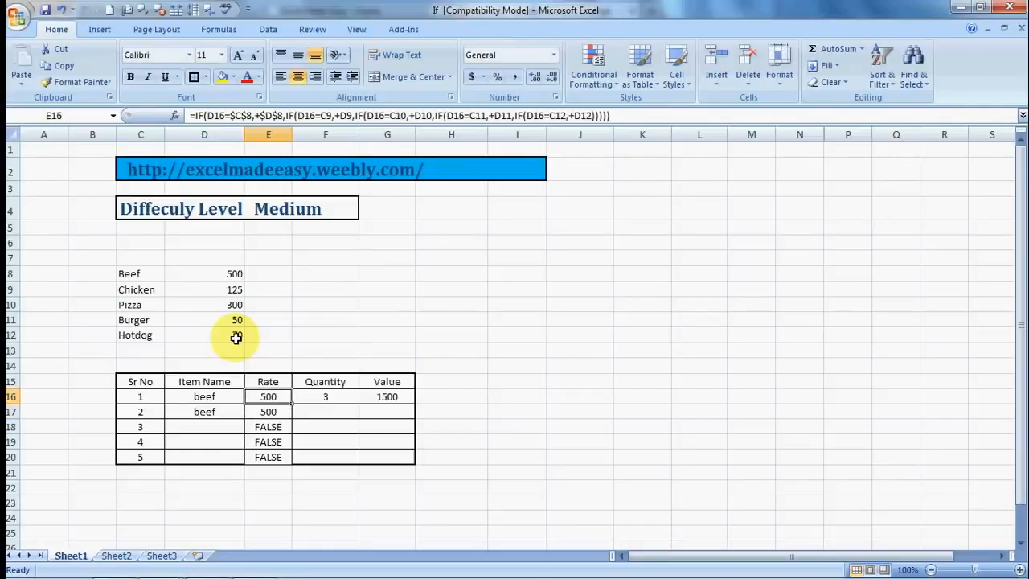
pyautogui.hotkey('ctrl', 'c')
pyautogui.hotkey('shift', 'Down')
pyautogui.hotkey('shift', 'Down')
pyautogui.hotkey('shift', 'Down')
pyautogui.hotkey('shift', 'Down')
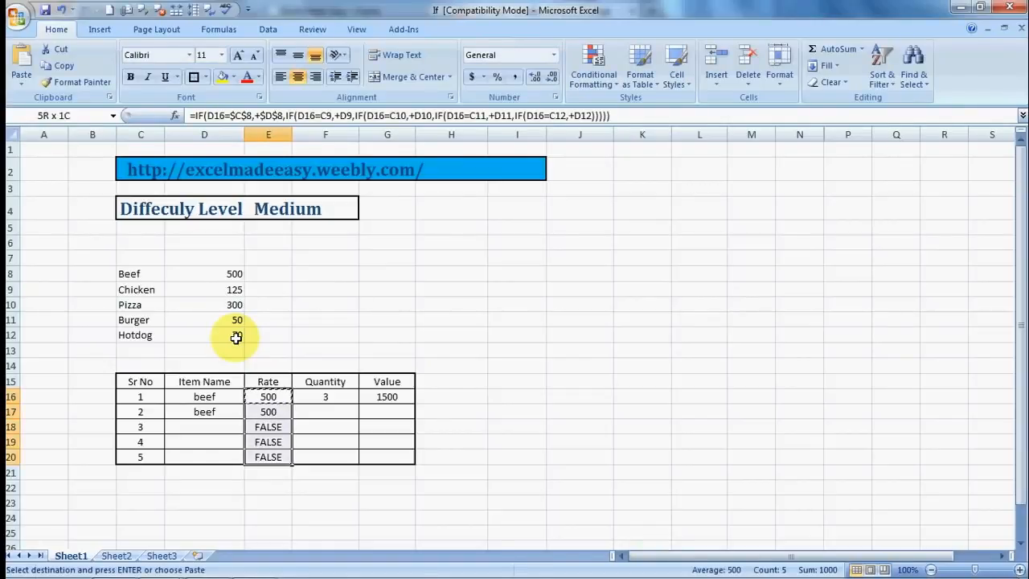
pyautogui.press('Escape')
pyautogui.press('Up')
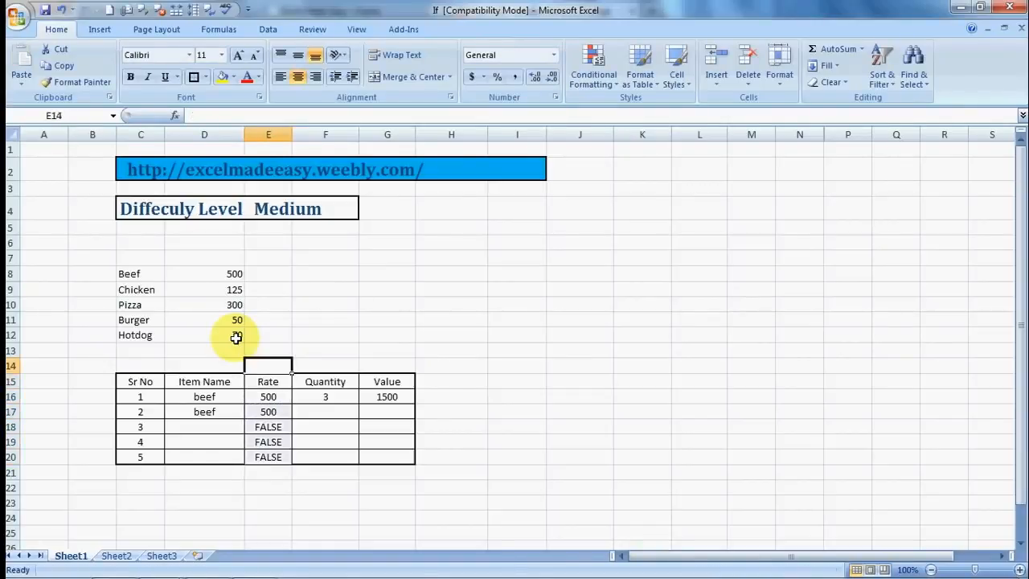
pyautogui.press('Down')
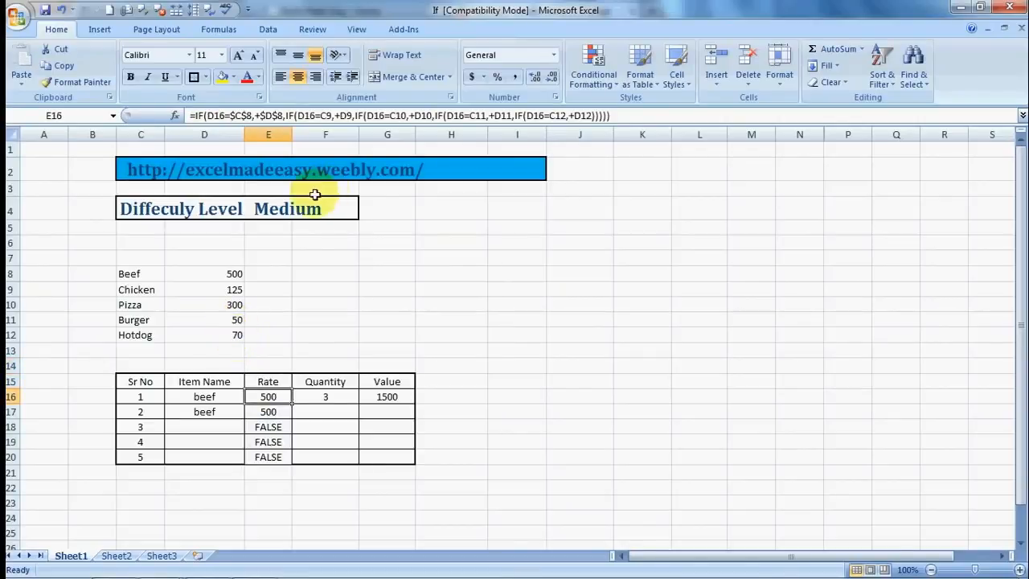
# Make the Chicken references absolute in the E16 formula, as $C$9 and $D$9.
pyautogui.click(321, 117)
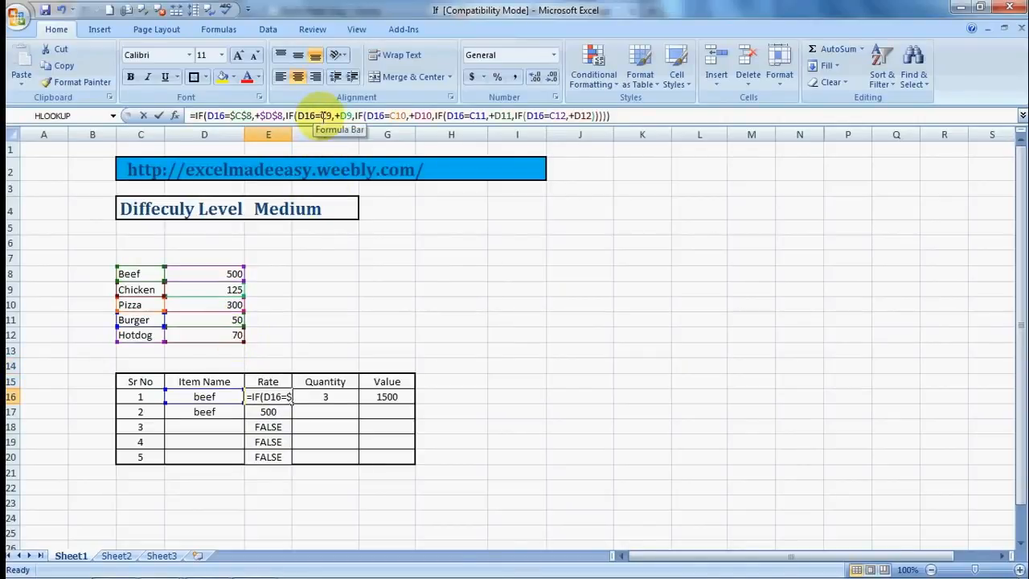
pyautogui.moveTo(320, 116)
pyautogui.mouseDown()
pyautogui.moveTo(347, 115)
pyautogui.moveTo(332, 116)
pyautogui.mouseUp()
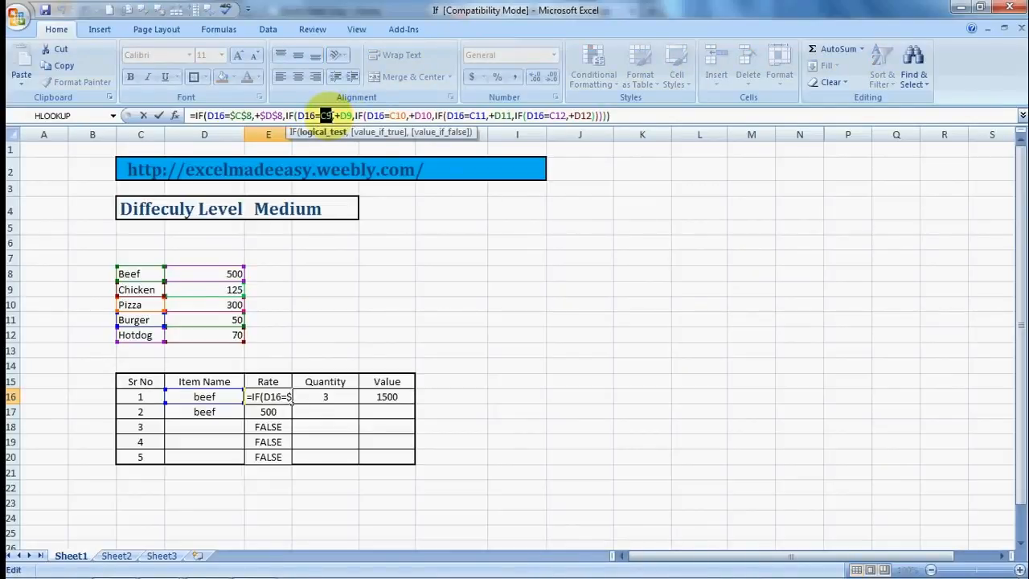
pyautogui.press('F4')
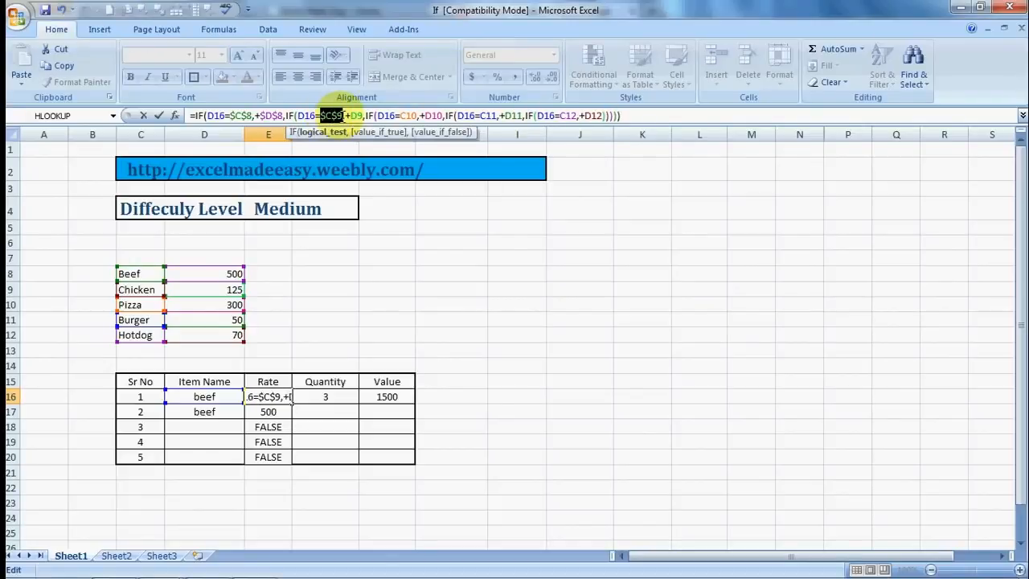
pyautogui.doubleClick(355, 116)
pyautogui.doubleClick(359, 116)
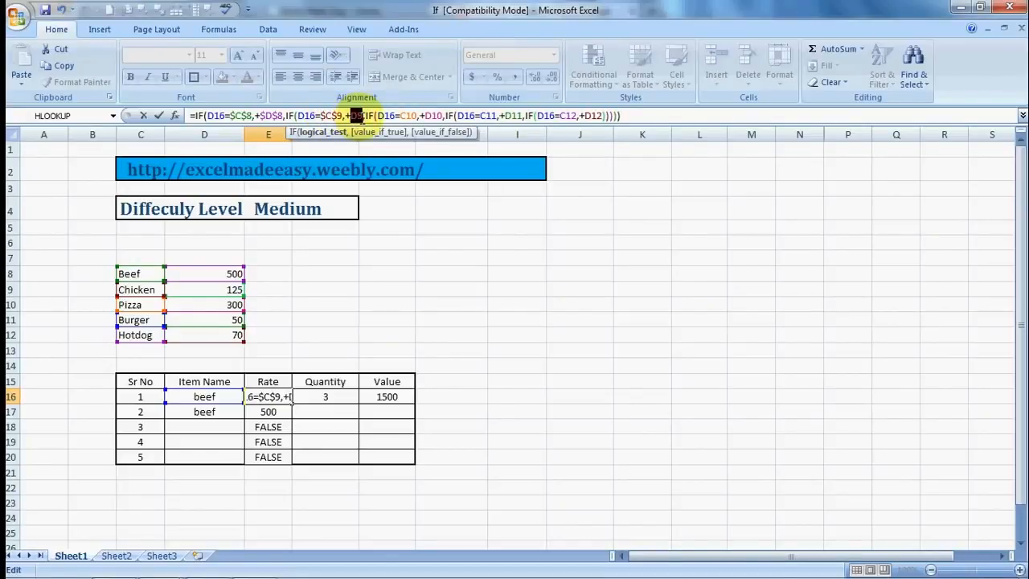
pyautogui.doubleClick(357, 116)
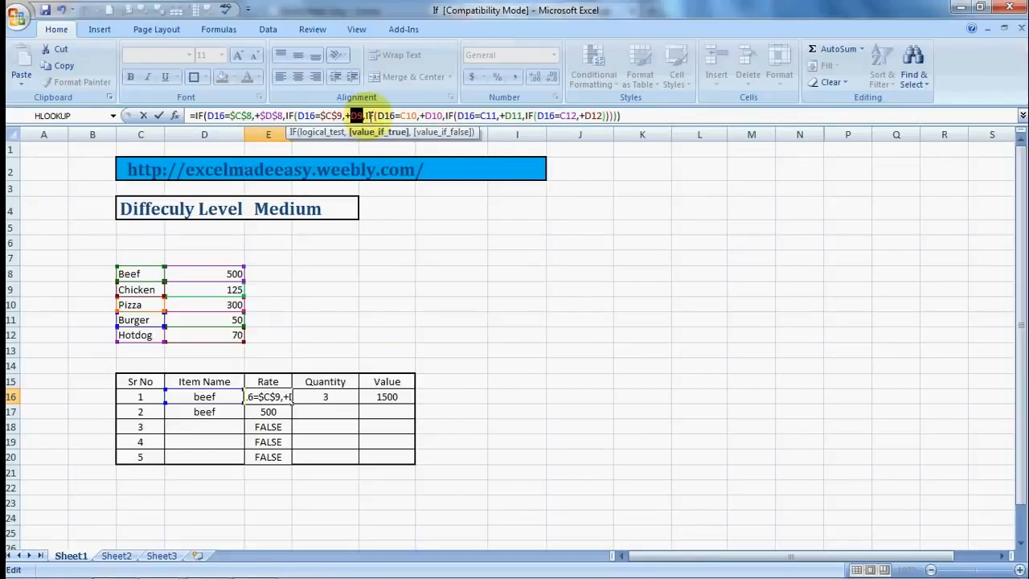
pyautogui.press('F4')
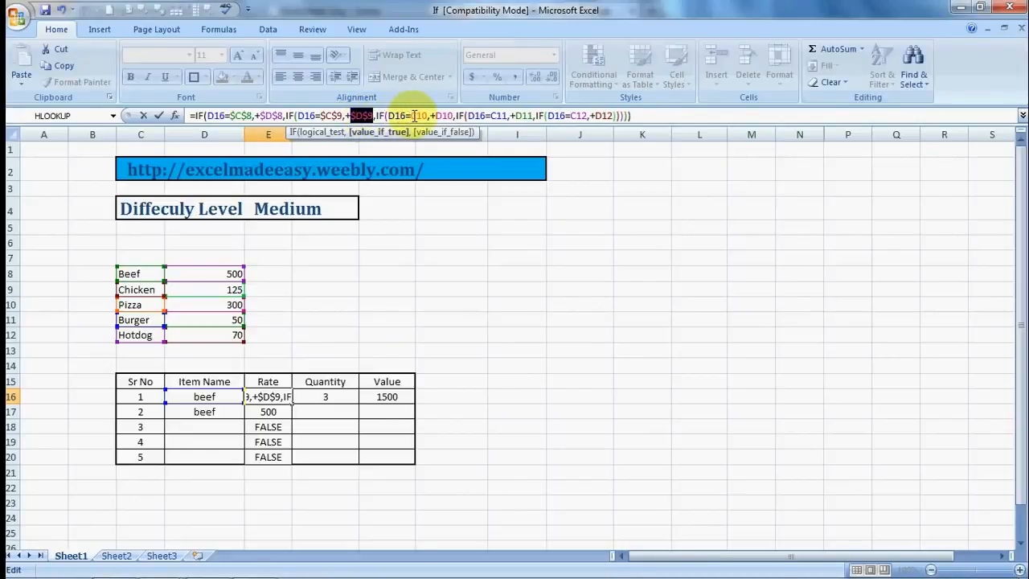
# Make the Pizza references absolute in the E16 formula, as $C$10 and $D$10.
pyautogui.moveTo(411, 116); pyautogui.dragTo(429, 116)
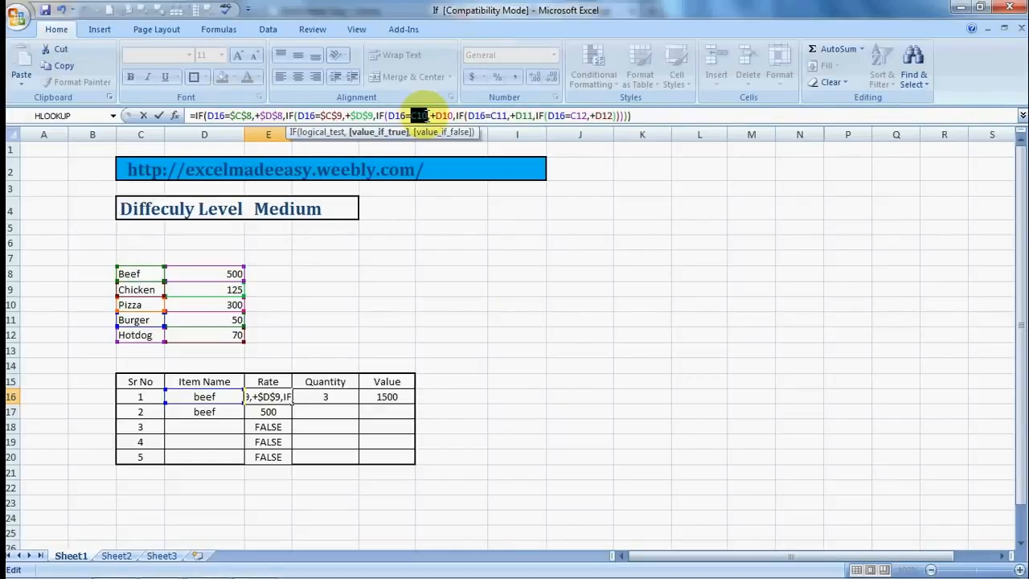
pyautogui.moveTo(427, 116); pyautogui.dragTo(428, 116)
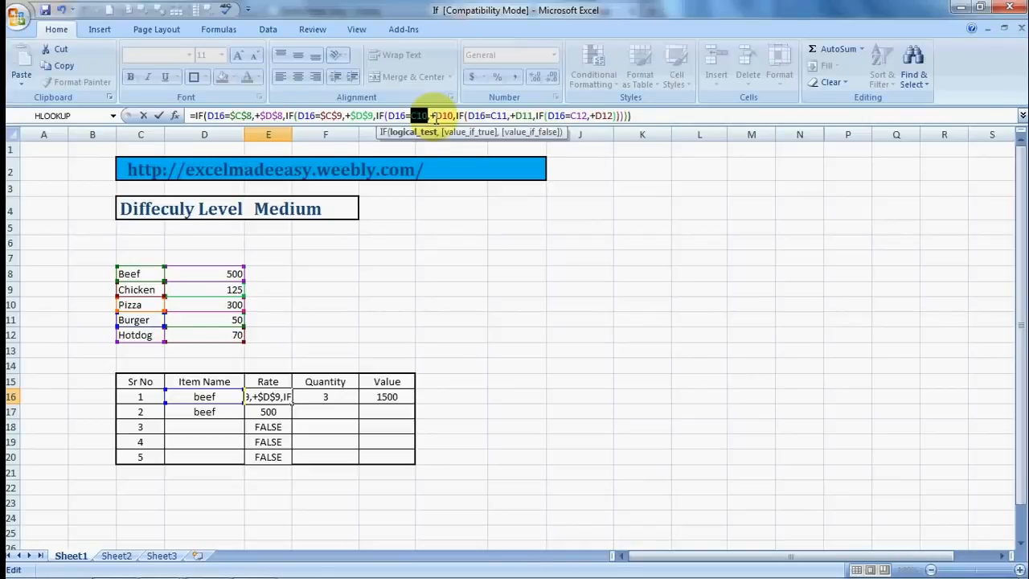
pyautogui.press('F4')
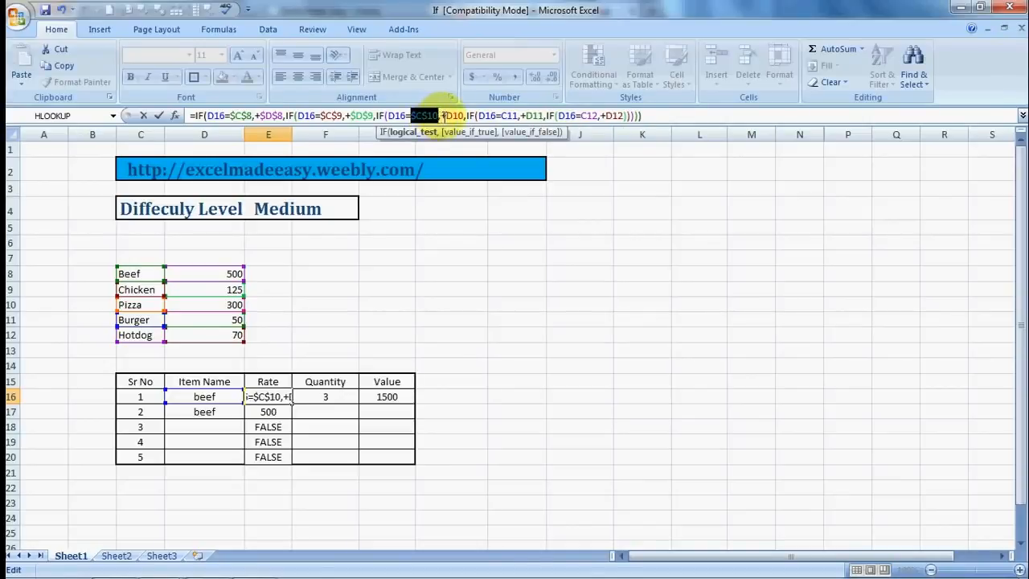
pyautogui.moveTo(440, 116); pyautogui.dragTo(462, 117)
pyautogui.click(447, 116)
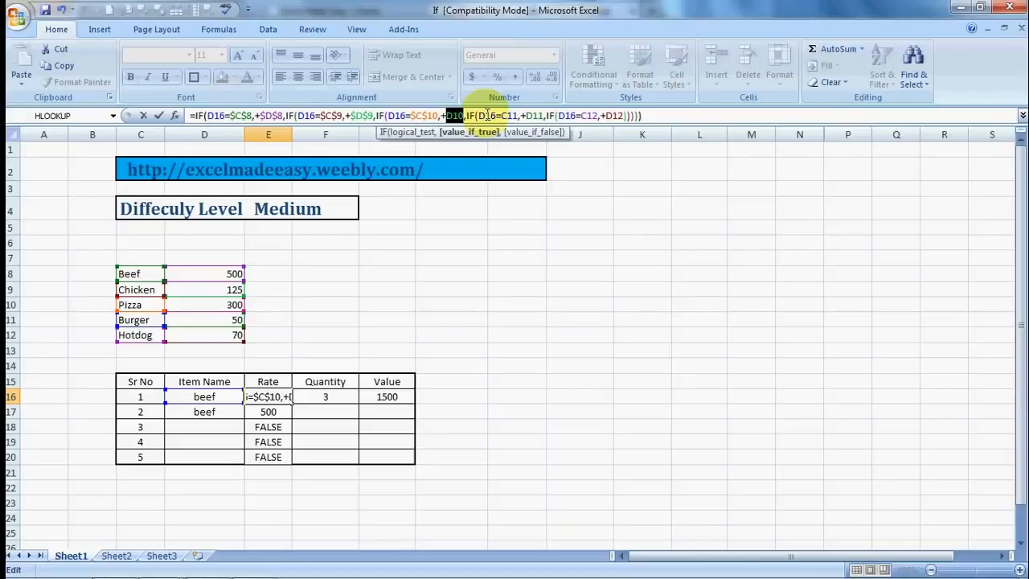
pyautogui.press('F4')
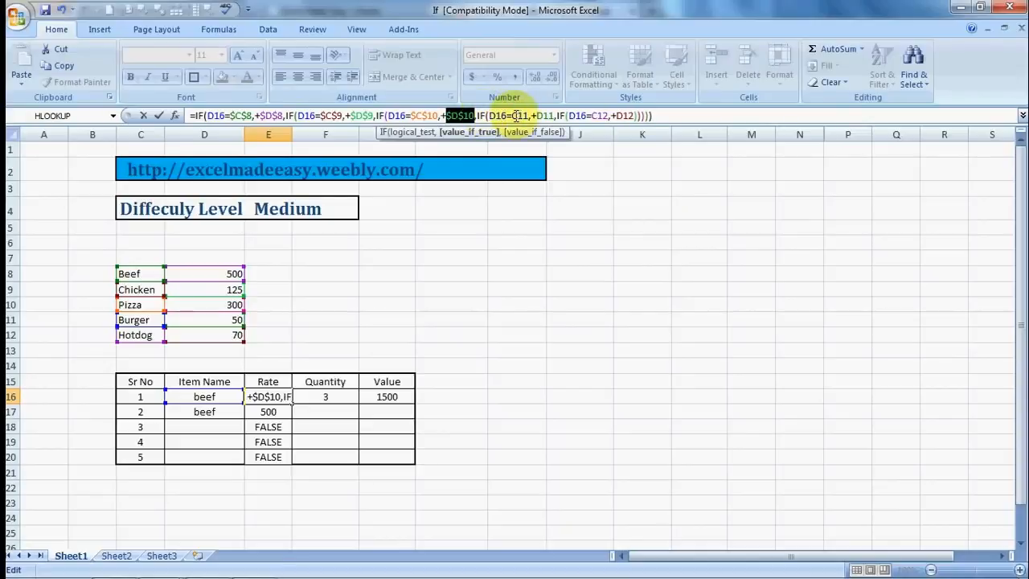
# Make the Burger references absolute in the E16 formula, as $C$11 and $D$11.
pyautogui.moveTo(510, 115); pyautogui.dragTo(566, 118)
pyautogui.press('F4')
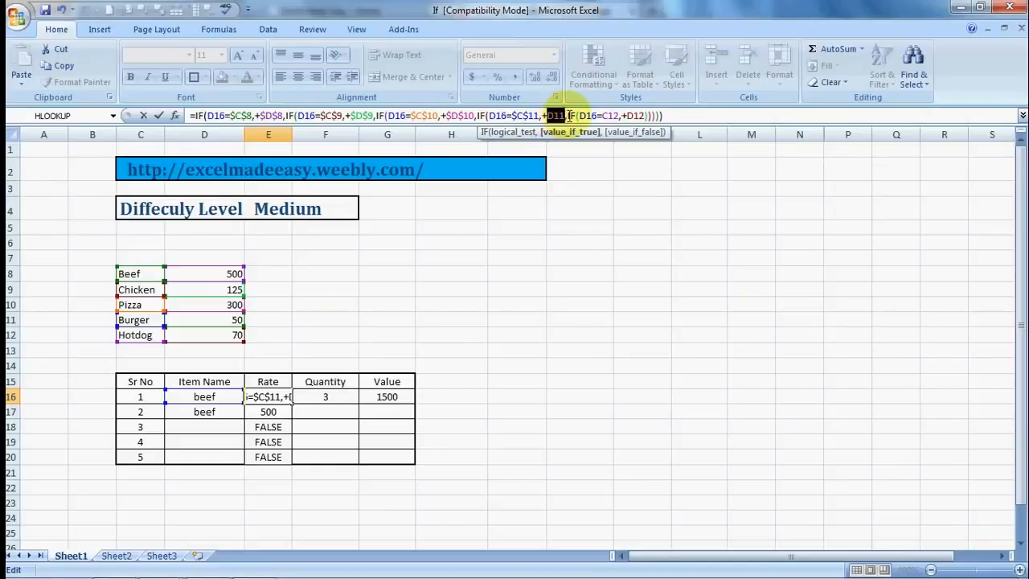
pyautogui.press('F4')
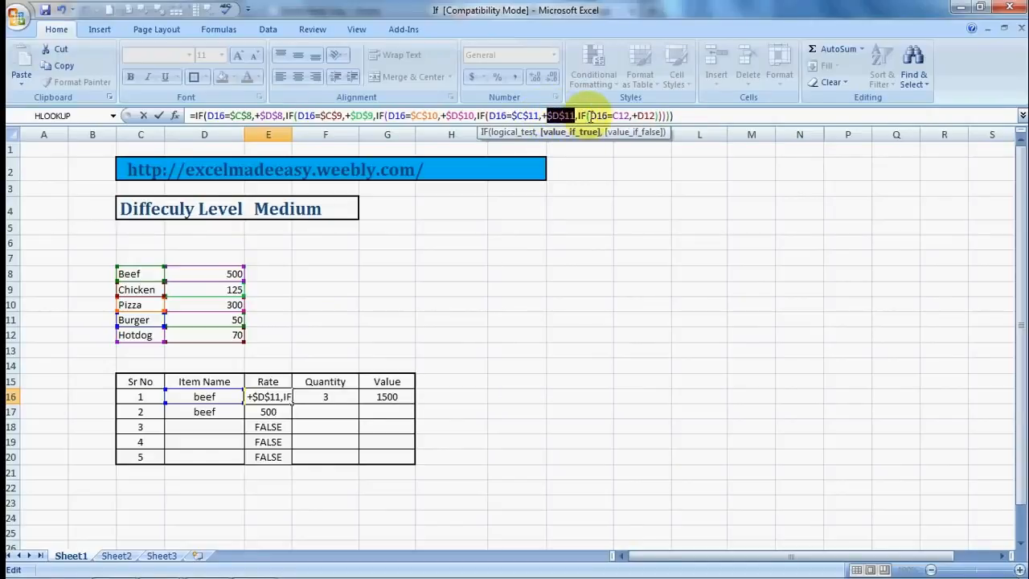
# Make the Hotdog references absolute in the E16 formula, as $C$12 and $D$12, and enter the formula.
pyautogui.moveTo(613, 117); pyautogui.dragTo(632, 116)
pyautogui.press('F4')
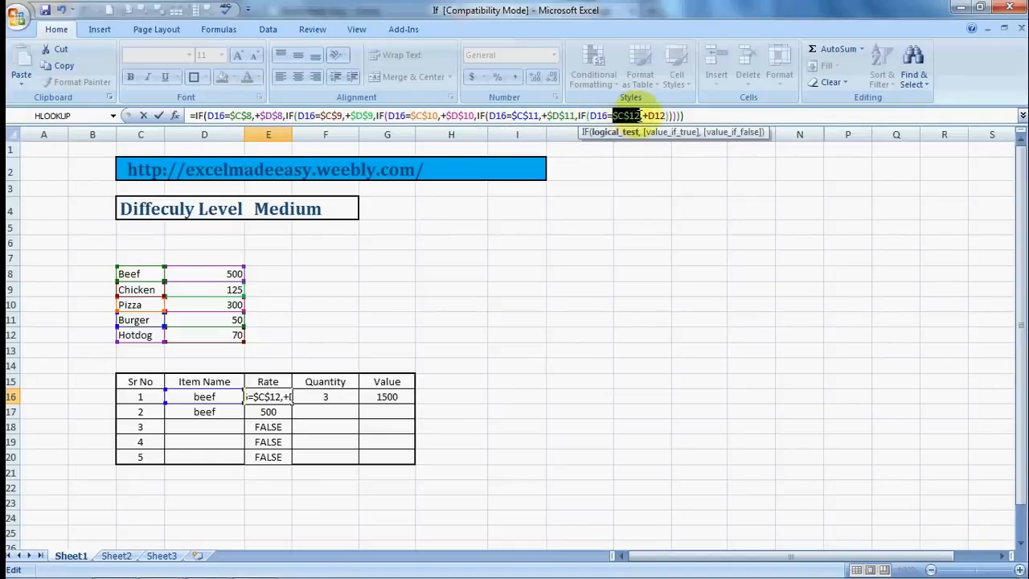
pyautogui.moveTo(649, 116); pyautogui.dragTo(666, 116)
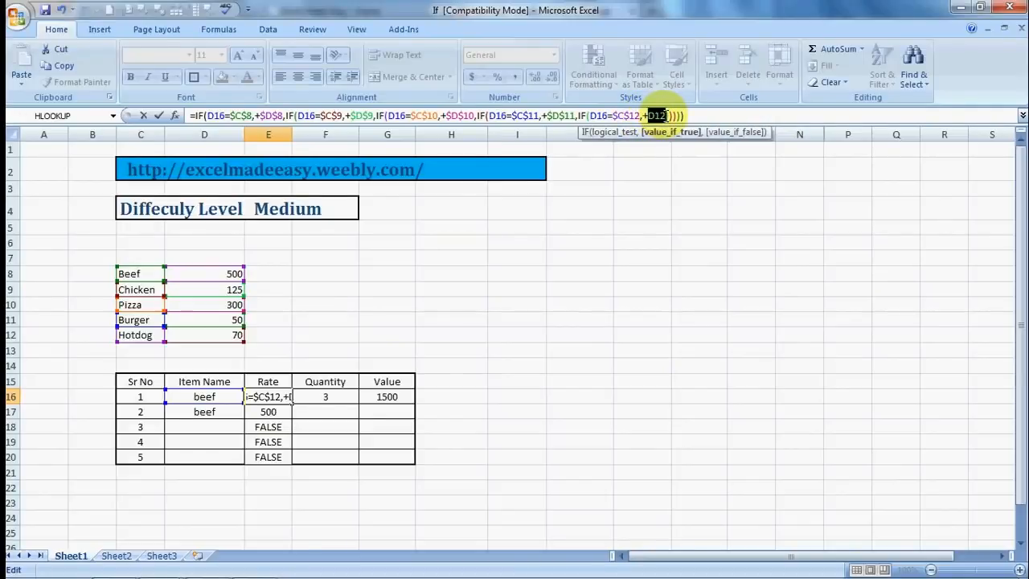
pyautogui.press('F4')
pyautogui.press('Return')
pyautogui.press('Up')
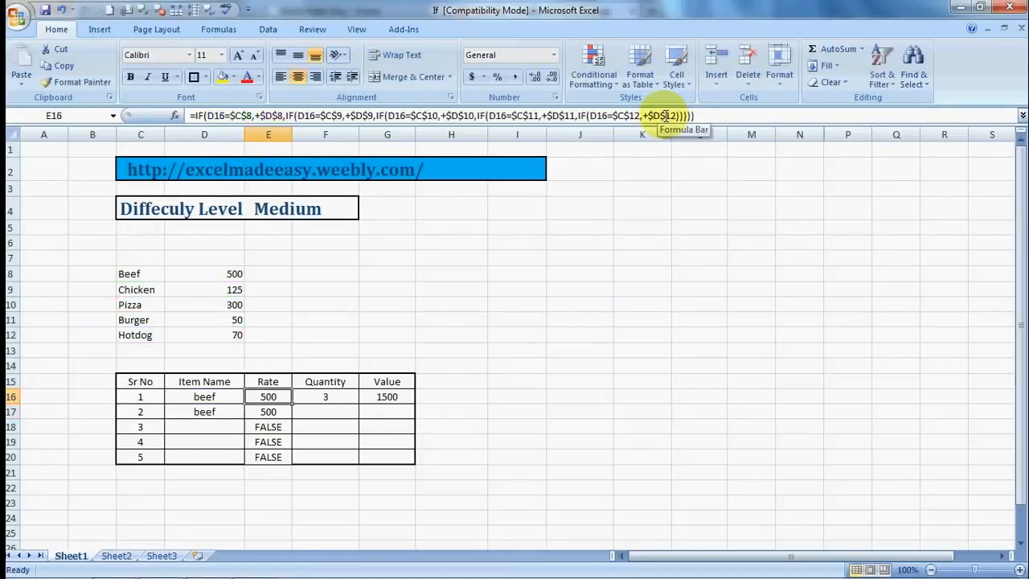
# Copy the Rate formula from E16 to E17:E20.
pyautogui.hotkey('ctrl', 'c')
pyautogui.press('Down')
pyautogui.hotkey('shift', 'Down')
pyautogui.hotkey('shift', 'Down')
pyautogui.hotkey('shift', 'Down')
pyautogui.hotkey('ctrl', 'v')
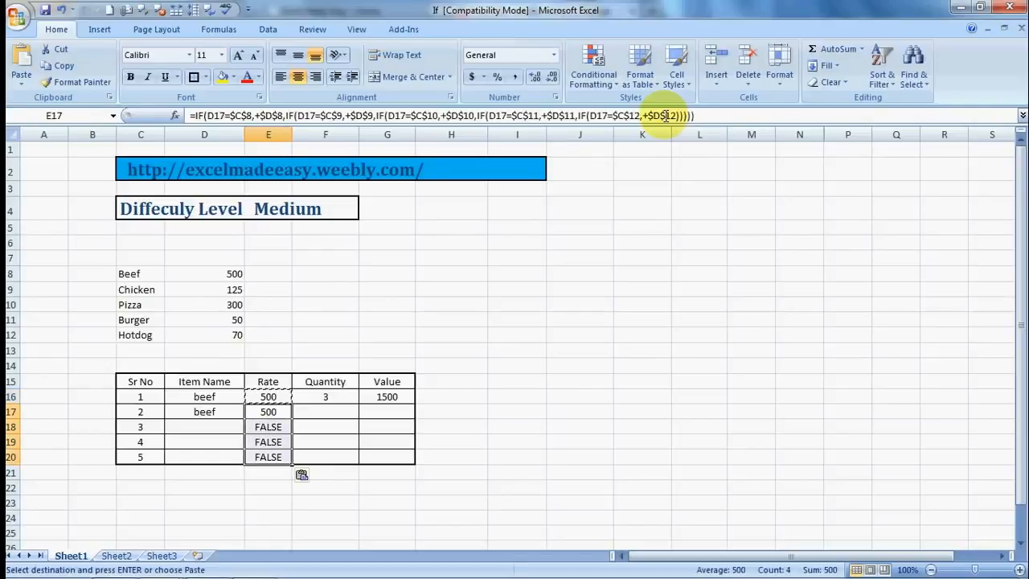
pyautogui.press('Escape')
# Enter chicken, hotdog, burger and pizza as the item names in D17:D20.
pyautogui.press('Left')
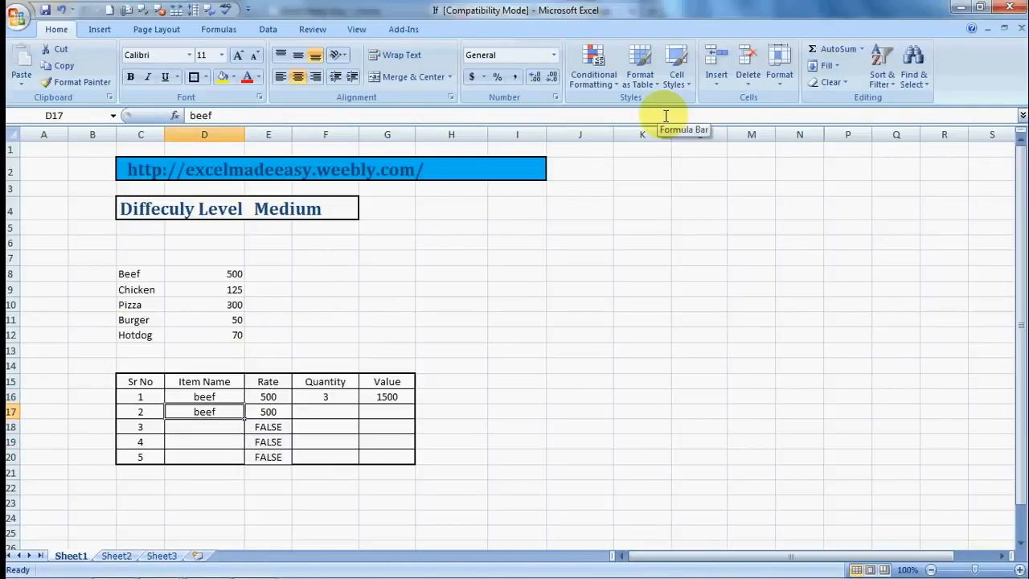
pyautogui.write('c')
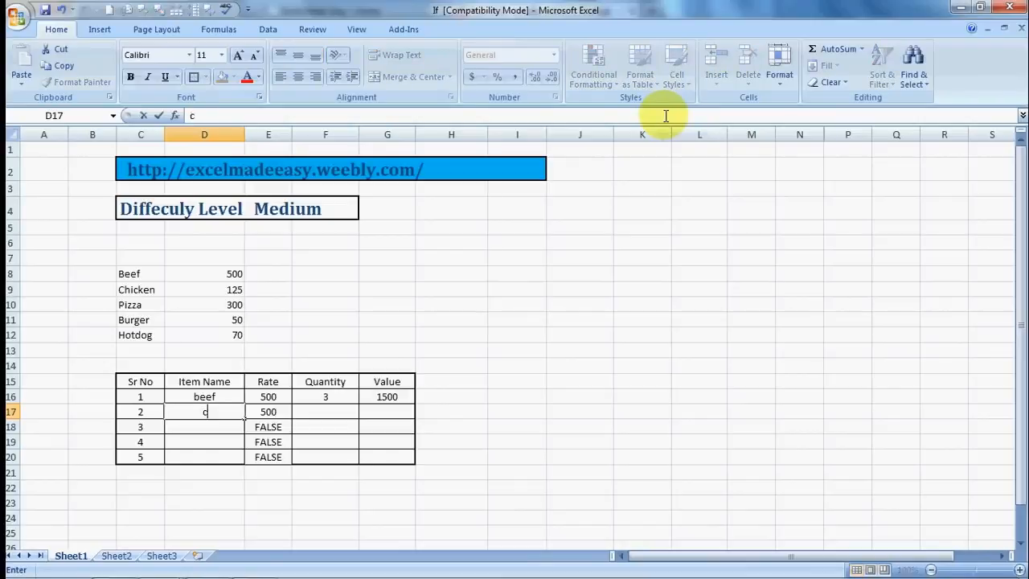
pyautogui.write('hicken')
pyautogui.press('Return')
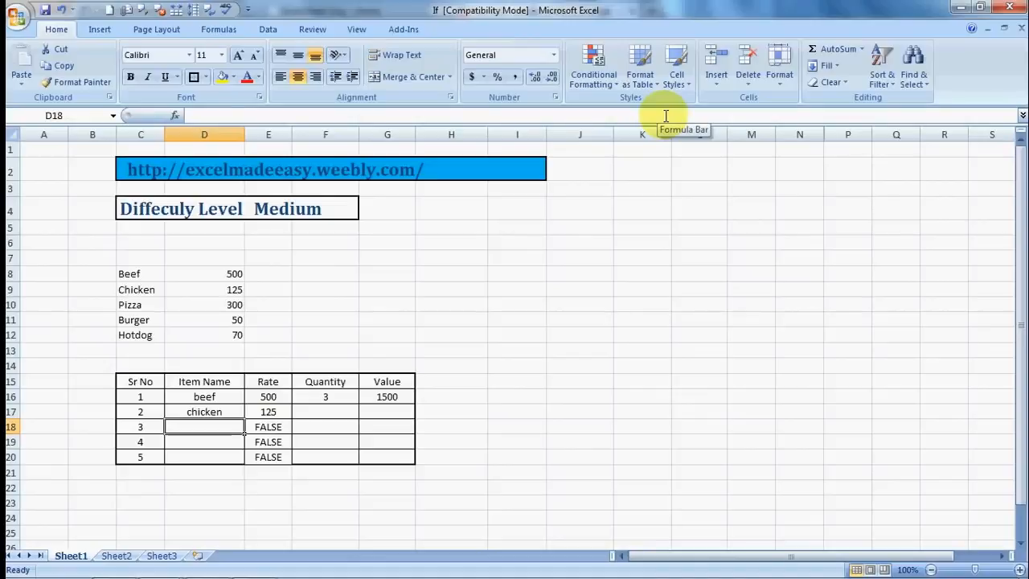
pyautogui.write('hot')
pyautogui.write('dog')
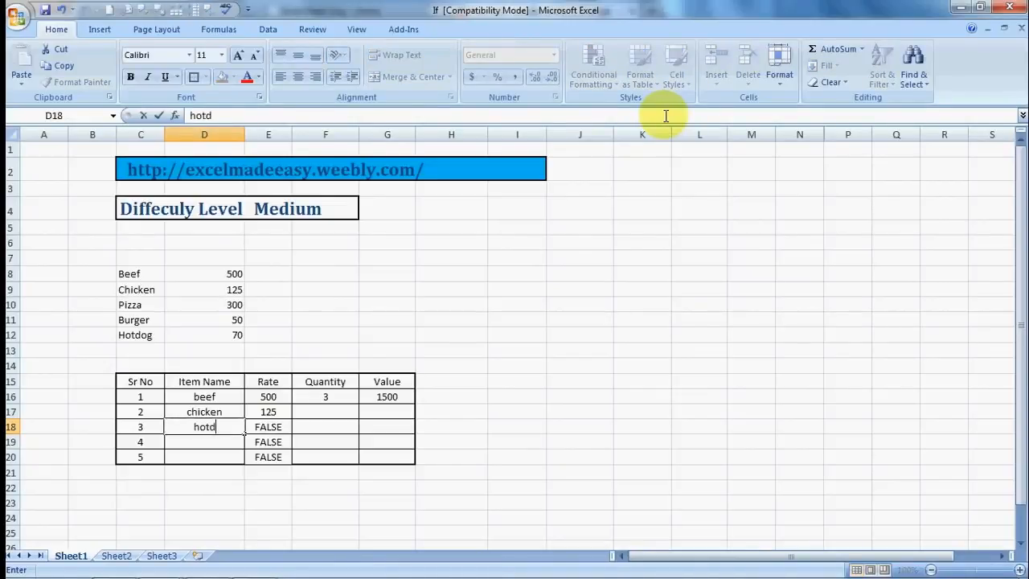
pyautogui.press('Return')
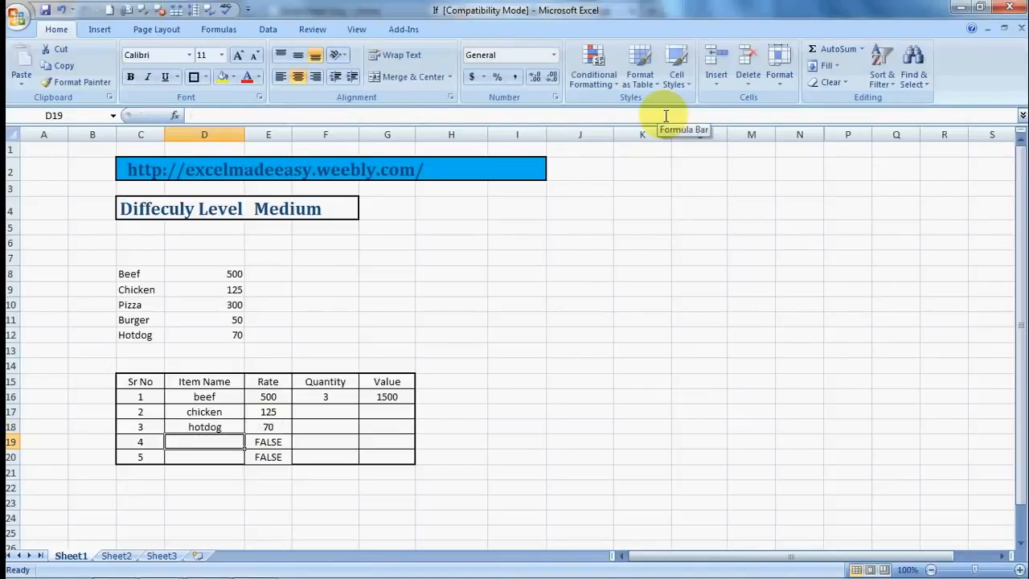
pyautogui.write('burger')
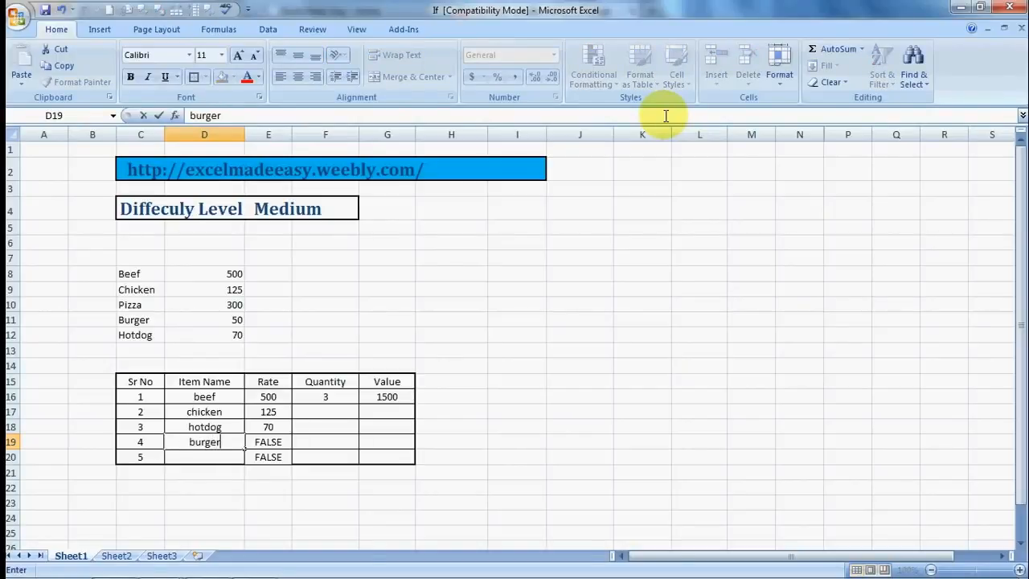
pyautogui.press('Return')
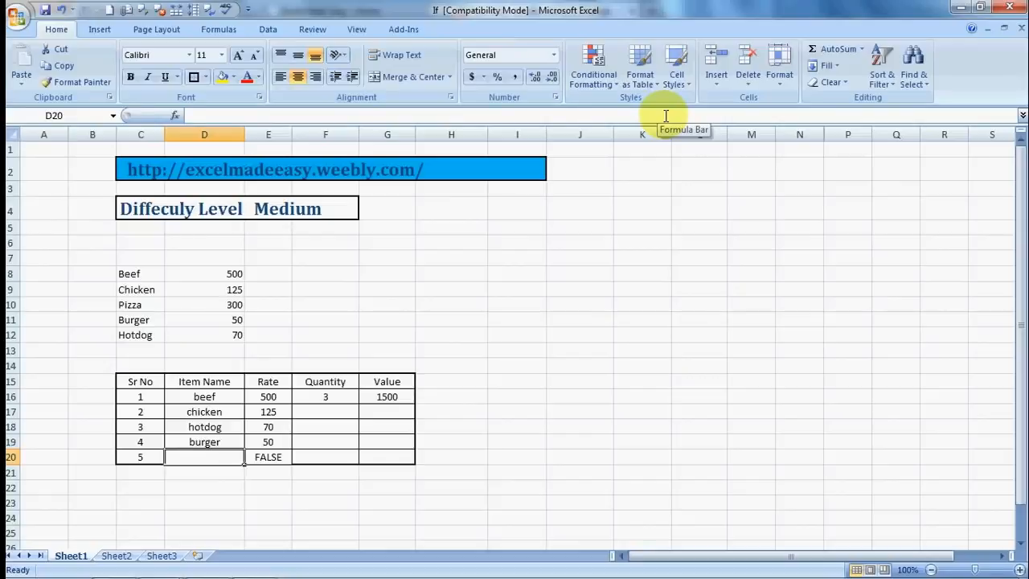
pyautogui.write('pizza')
pyautogui.press('Tab')
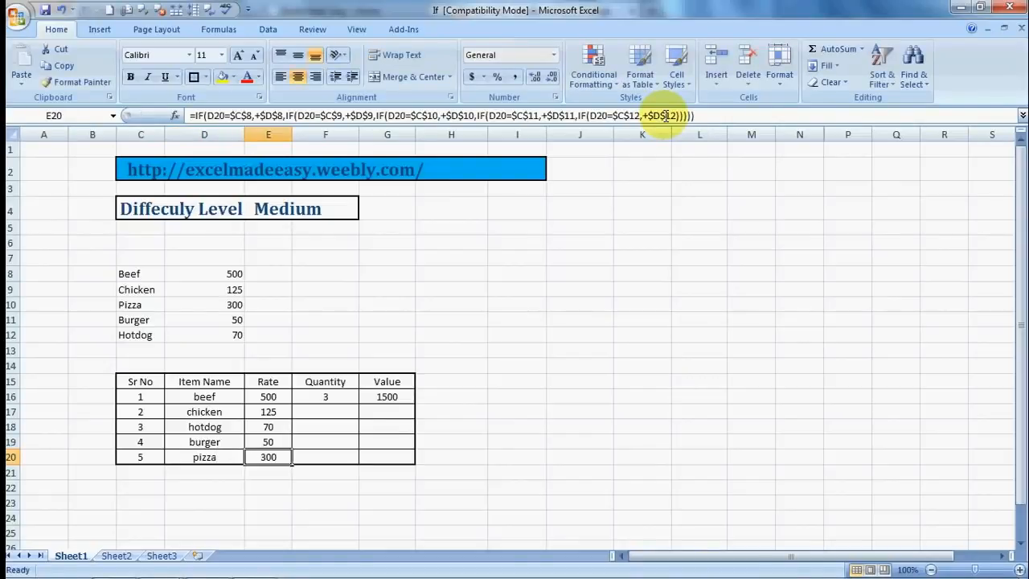
# Set the Pizza price in cell D10 of the price list to 1200.
pyautogui.press('Up')
pyautogui.press('Up')
pyautogui.press('Up')
pyautogui.press('Up')
pyautogui.press('Up')
pyautogui.press('Up')
pyautogui.press('Up')
pyautogui.press('Up')
pyautogui.press('Up')
pyautogui.press('Up')
pyautogui.press('Left')
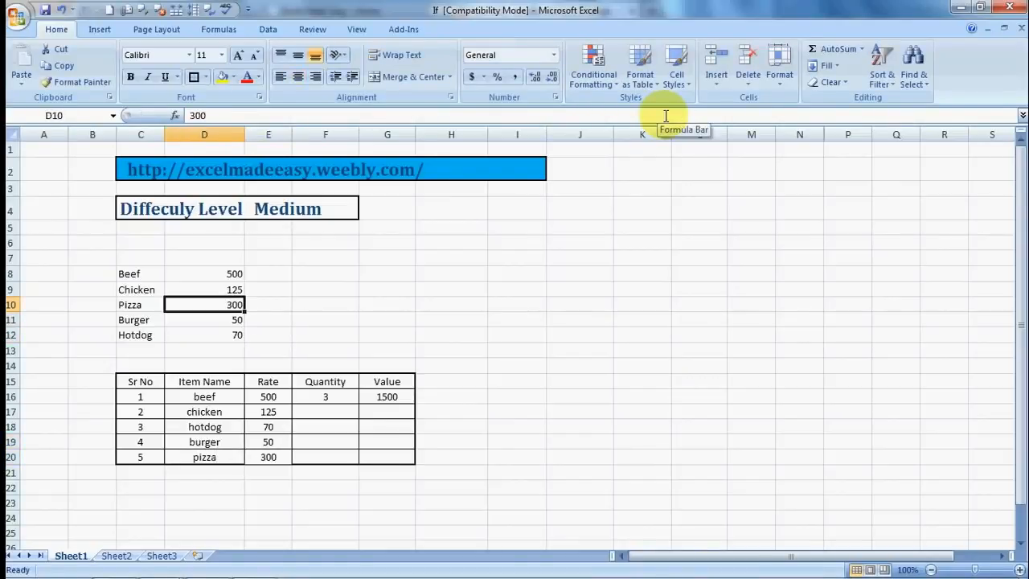
pyautogui.write('1200')
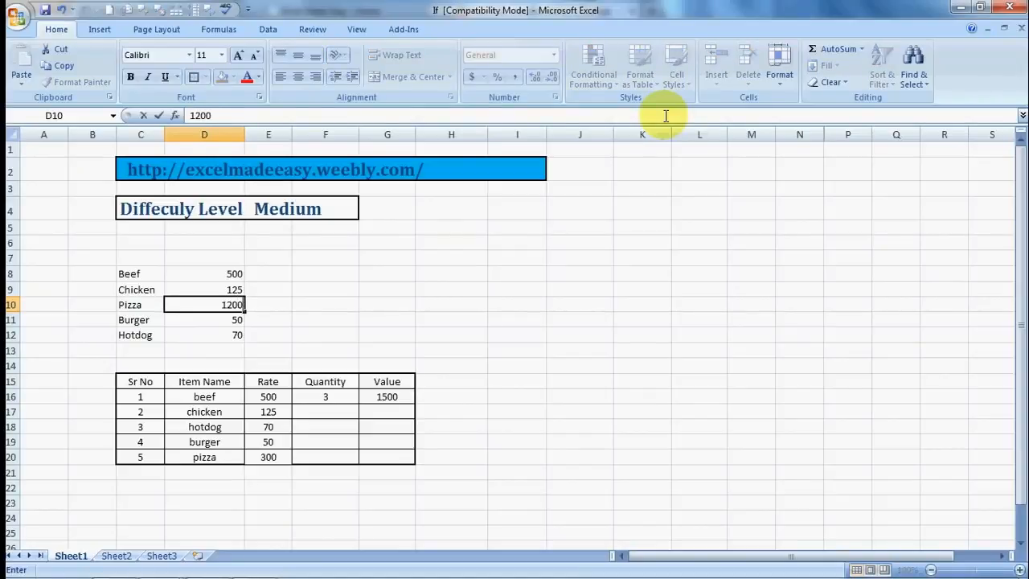
pyautogui.press('Tab')
# Enter the quantities 3, 4, 5 and 6 for chicken, hotdog, burger and pizza in F17:F20.
pyautogui.press('Down')
pyautogui.press('Down')
pyautogui.press('Down')
pyautogui.press('Down')
pyautogui.press('Down')
pyautogui.press('Down')
pyautogui.press('Down')
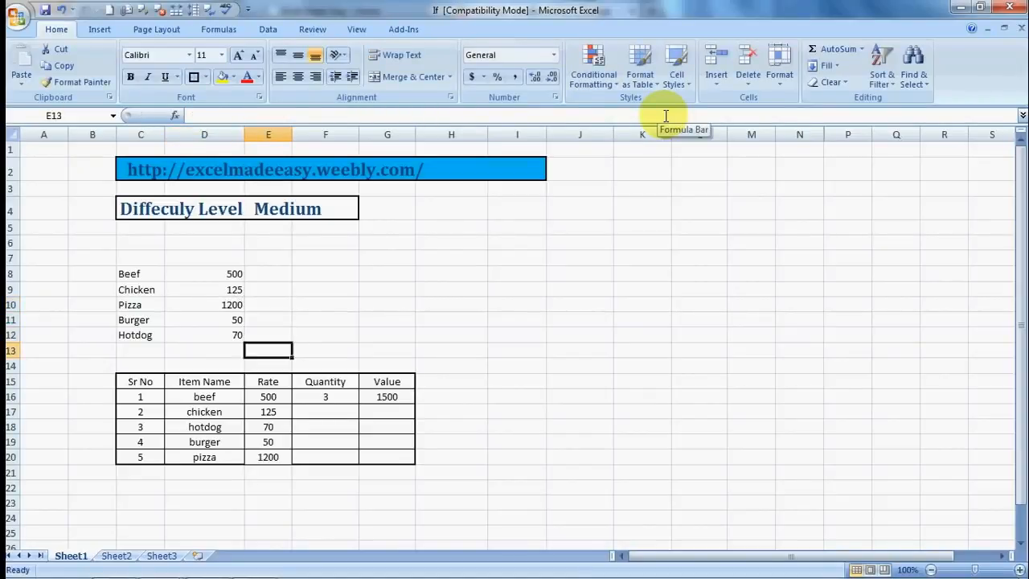
pyautogui.press('Right')
pyautogui.write('3')
pyautogui.press('Return')
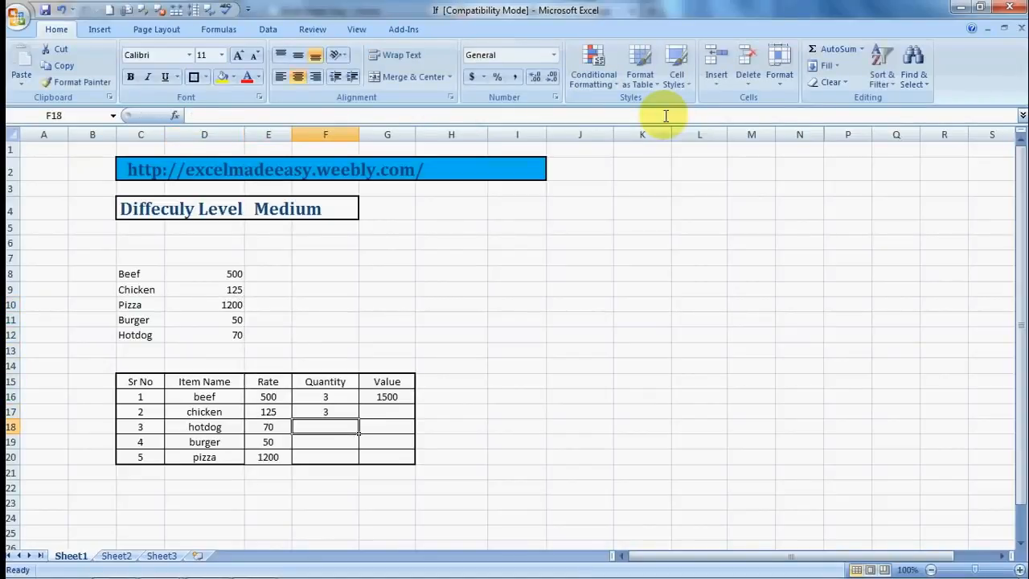
pyautogui.write('4')
pyautogui.press('Return')
pyautogui.write('5')
pyautogui.press('Return')
pyautogui.write('6')
pyautogui.press('Return')
# Copy the Value formula =E16*F16 from G16 to G17:G20.
pyautogui.press('Up')
pyautogui.press('Up')
pyautogui.press('Up')
pyautogui.press('Up')
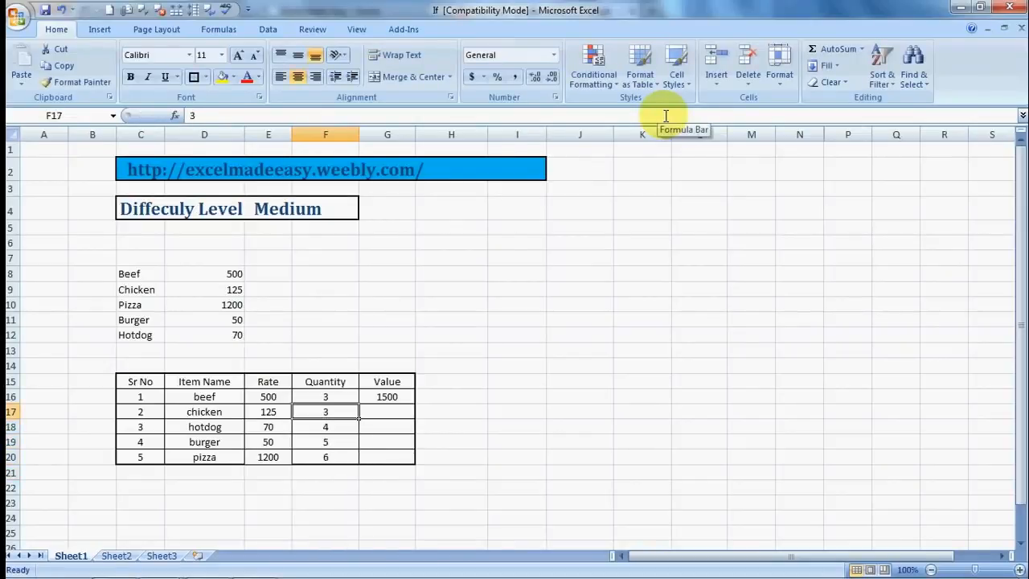
pyautogui.press('Right')
pyautogui.press('Up')
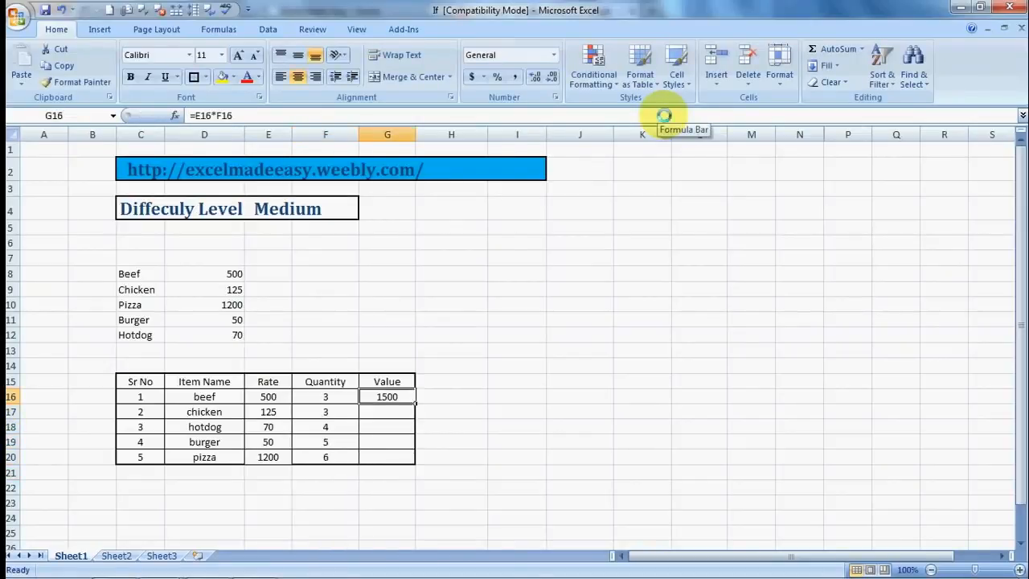
pyautogui.hotkey('ctrl', 'c')
pyautogui.press('Down')
pyautogui.hotkey('shift', 'Down')
pyautogui.hotkey('shift', 'Down')
pyautogui.hotkey('shift', 'Down')
pyautogui.hotkey('ctrl', 'v')
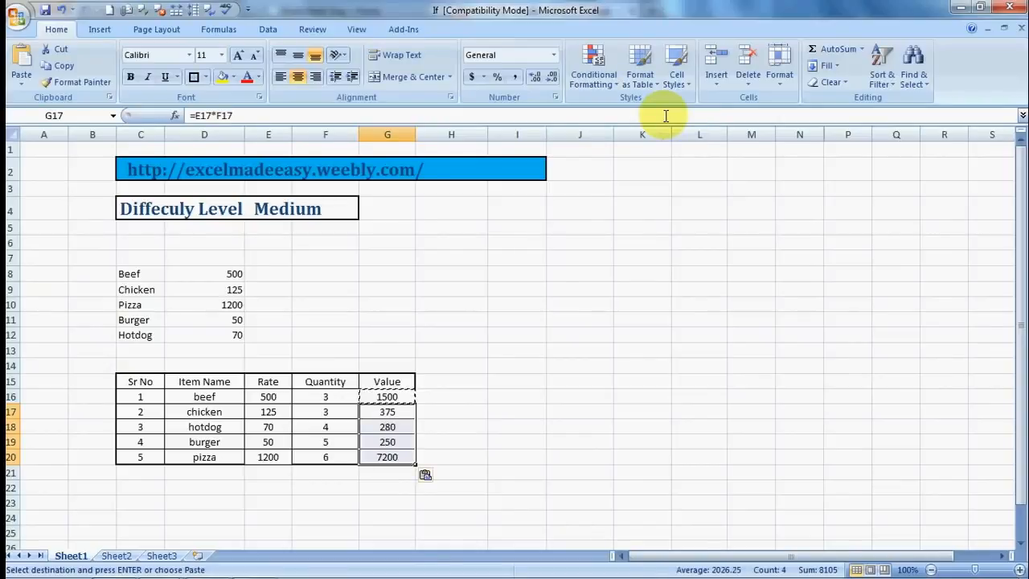
pyautogui.press('Escape')
pyautogui.press('Right')
pyautogui.press('Left')
pyautogui.press('Left')
pyautogui.press('Down')
pyautogui.press('Down')
pyautogui.press('Down')
pyautogui.press('Down')
pyautogui.press('Down')
pyautogui.press('Down')
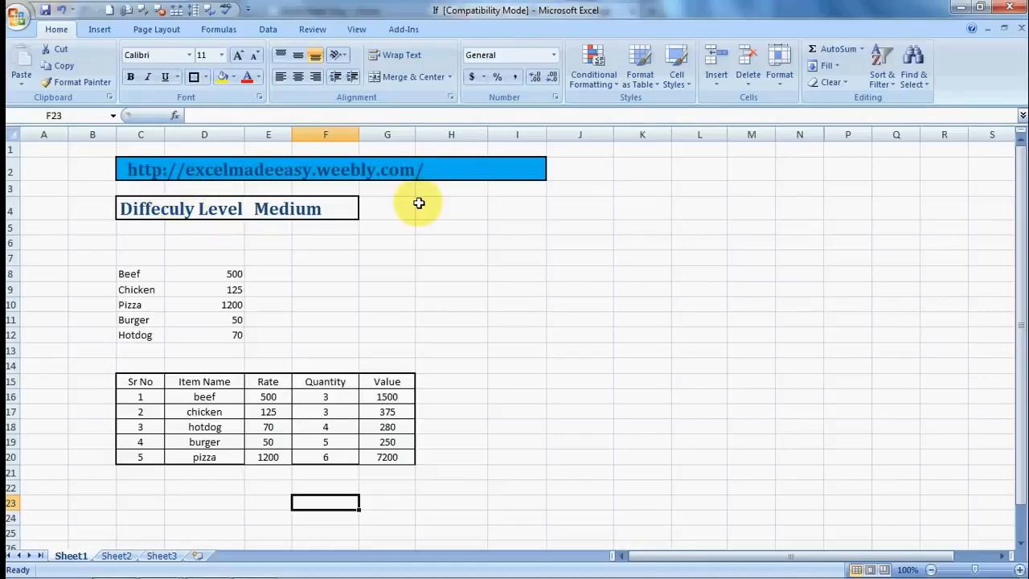
# Switch to Firefox to view the Excel Made Easy website, YouTube channel and Facebook page, and return to the Excel workbook.
pyautogui.hotkey('alt', 'Tab')
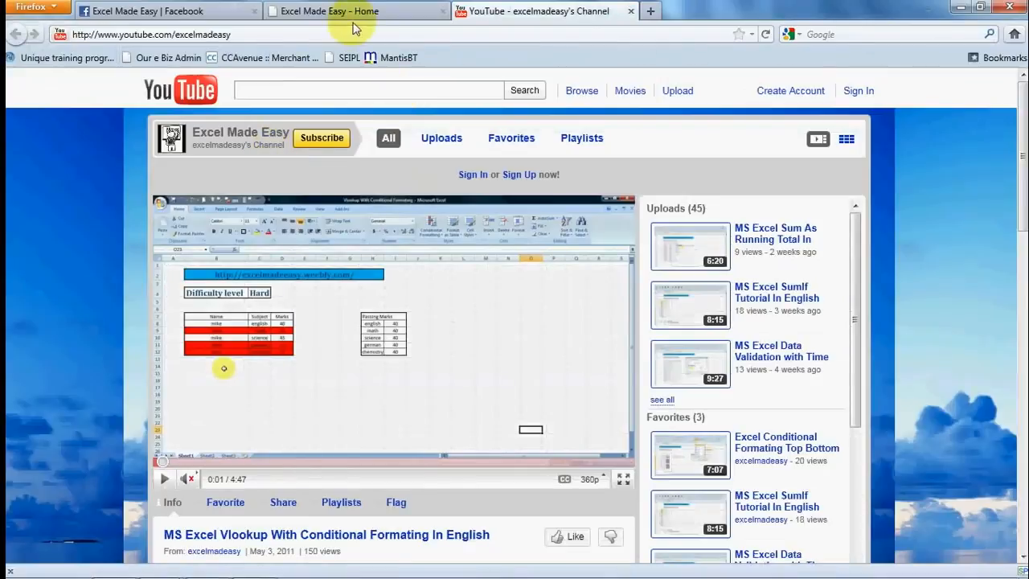
pyautogui.click(373, 11)
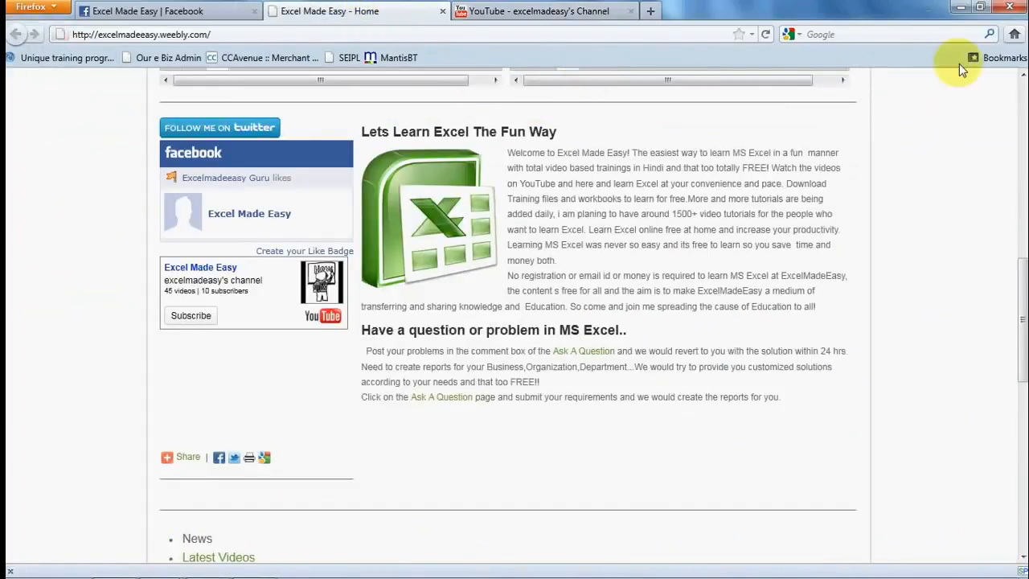
pyautogui.moveTo(1023, 294); pyautogui.dragTo(1022, 168)
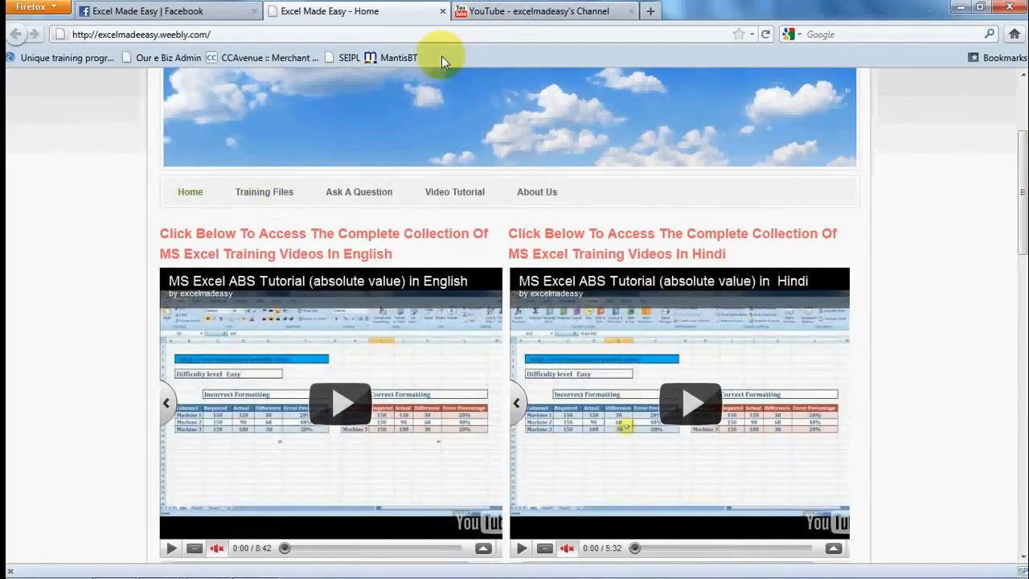
pyautogui.click(528, 12)
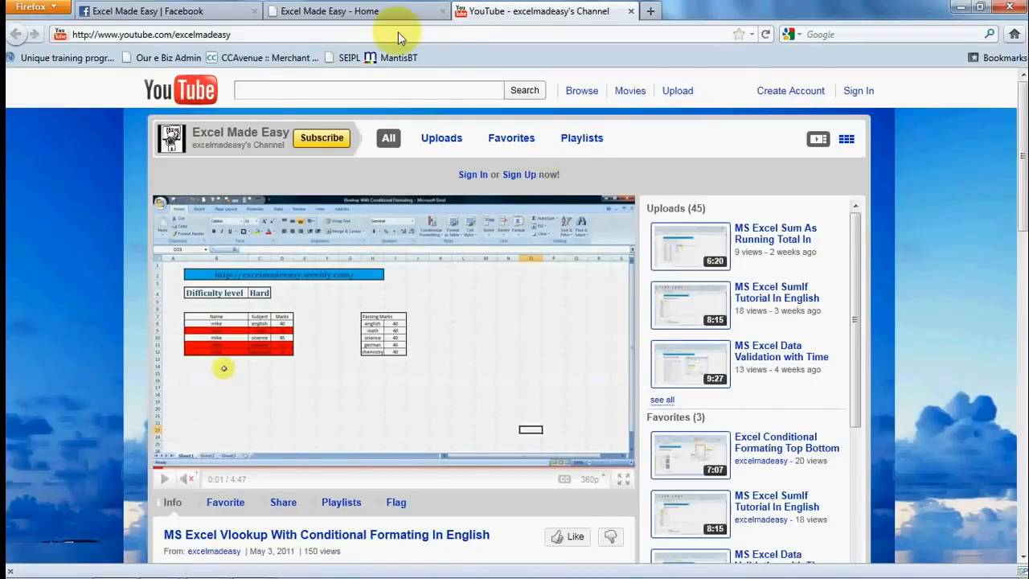
pyautogui.click(365, 11)
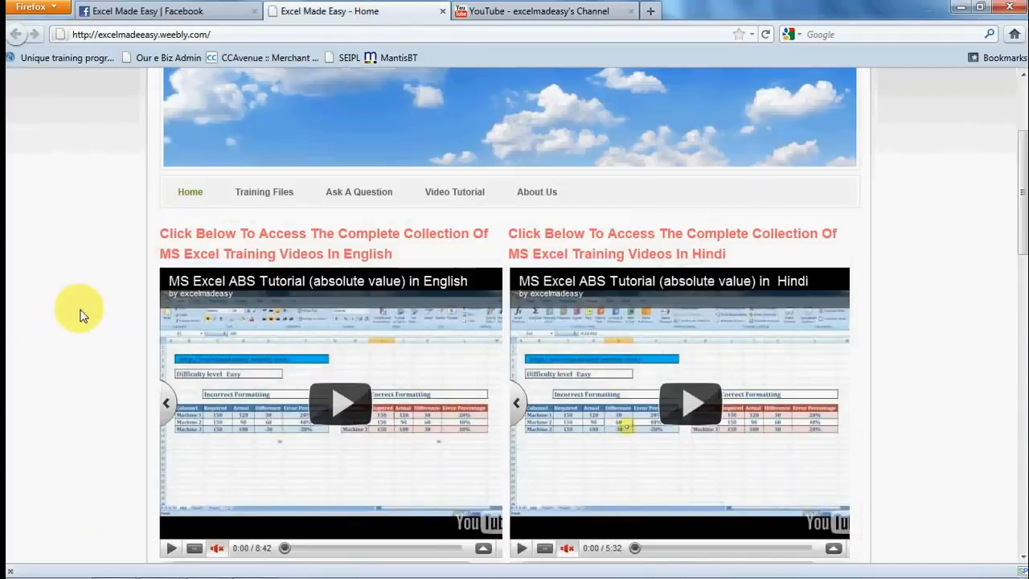
pyautogui.scroll(-5, 80, 315)
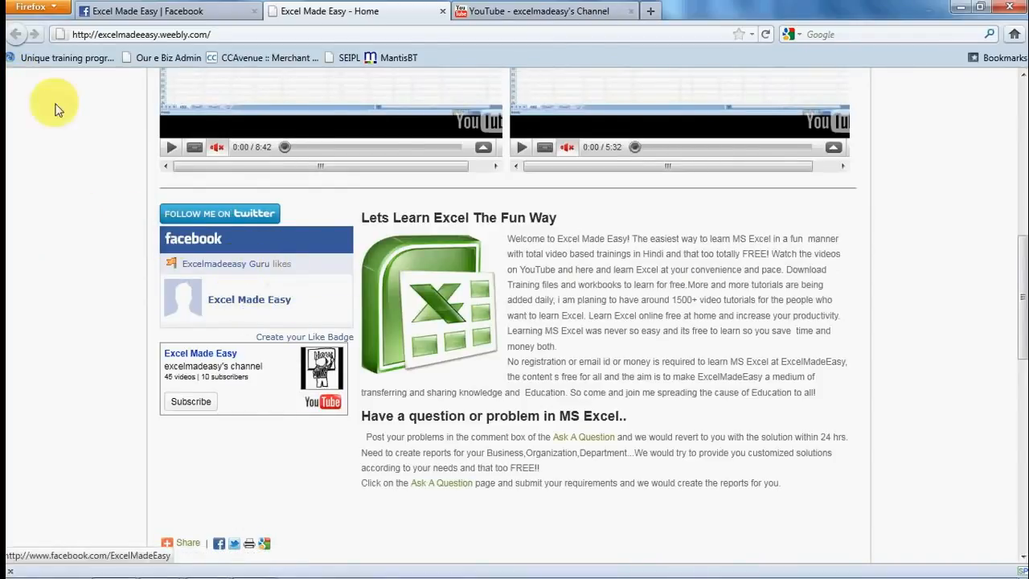
pyautogui.click(111, 12)
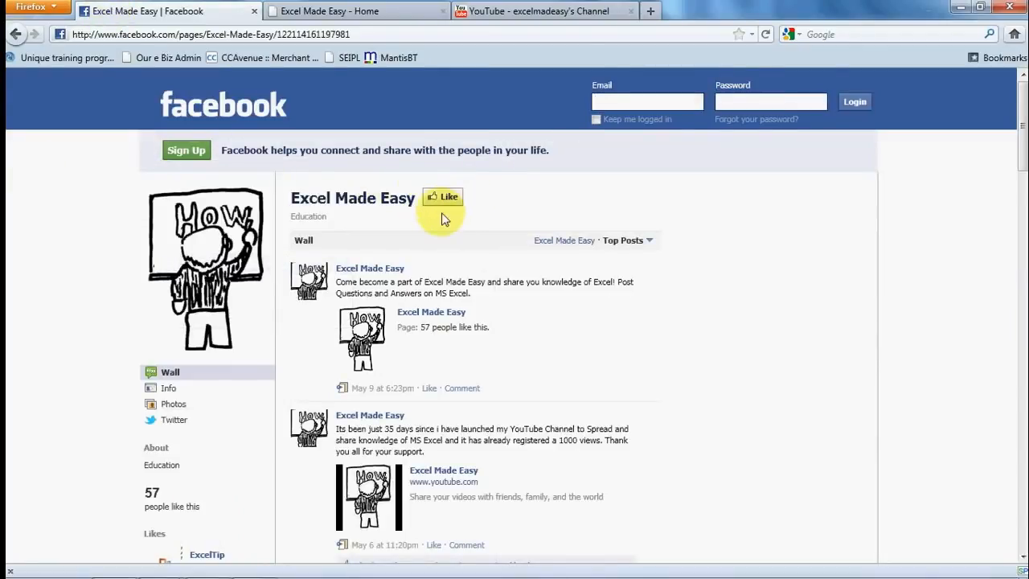
pyautogui.click(397, 16)
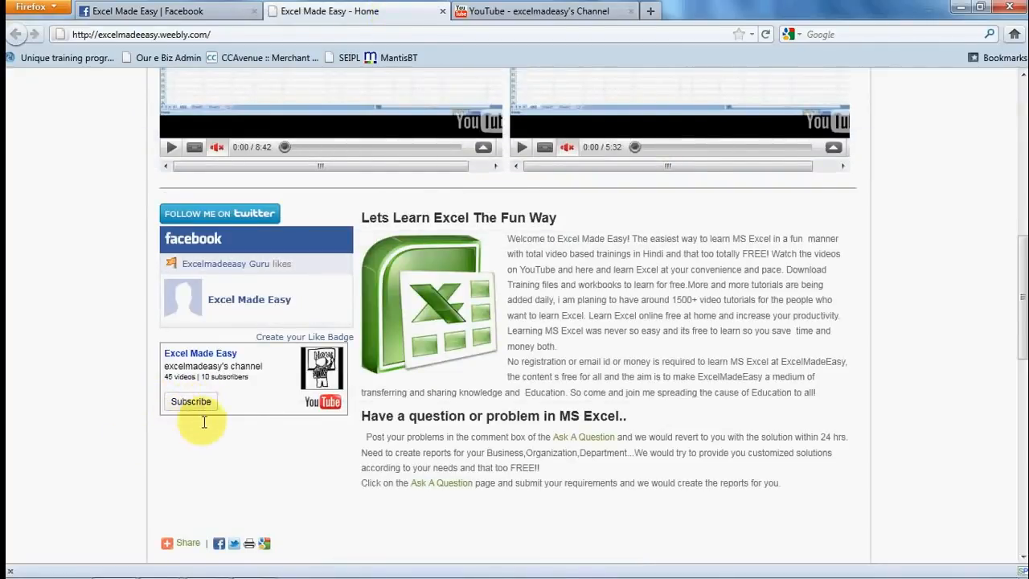
pyautogui.hotkey('alt', 'Tab')
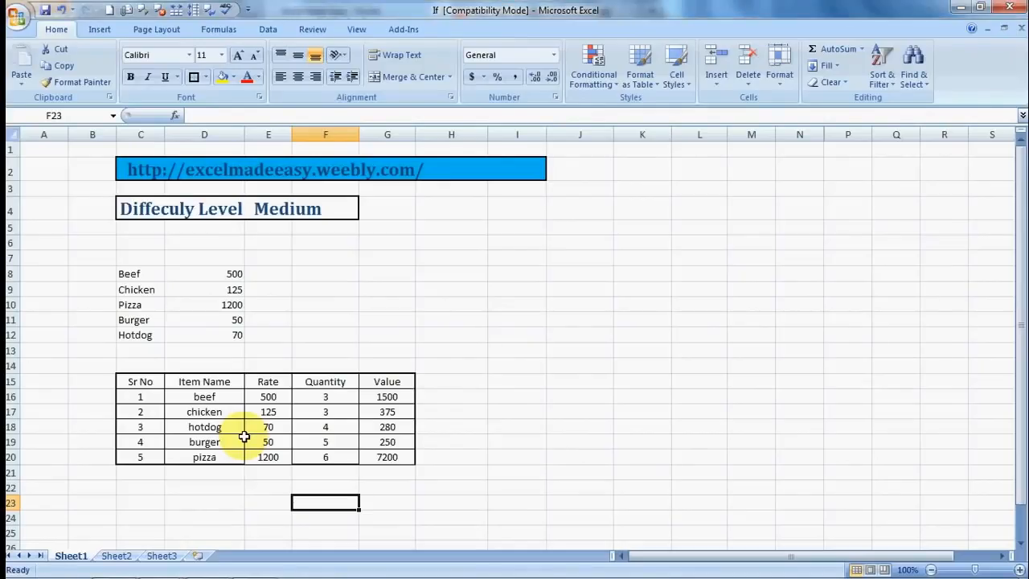
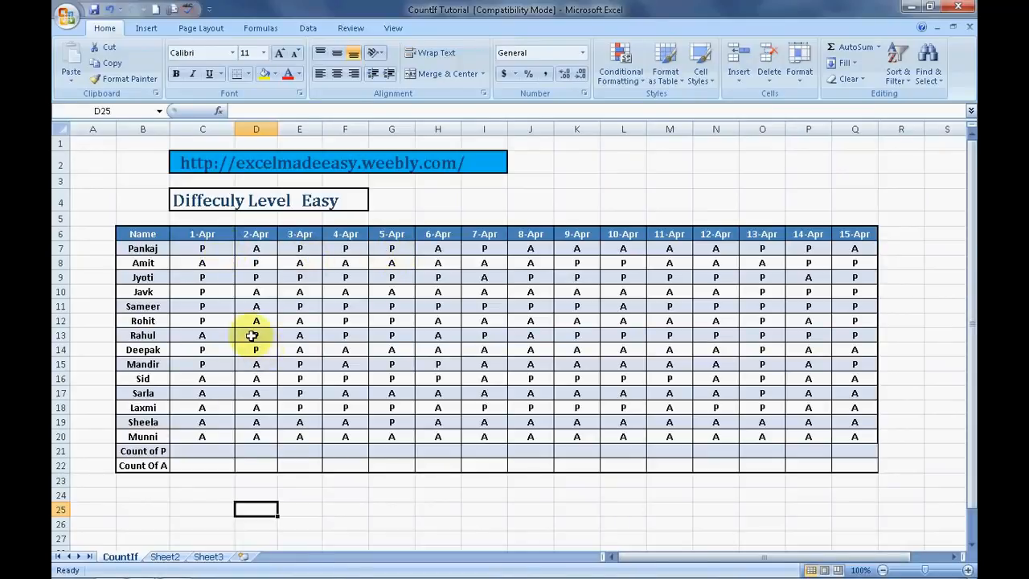
pyautogui.click(202, 448)
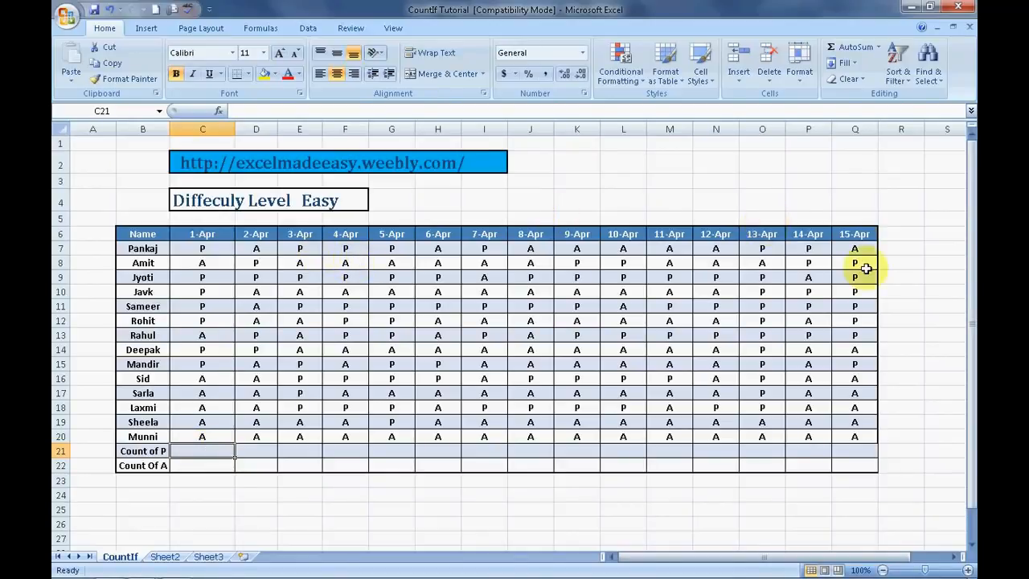
pyautogui.click(900, 247)
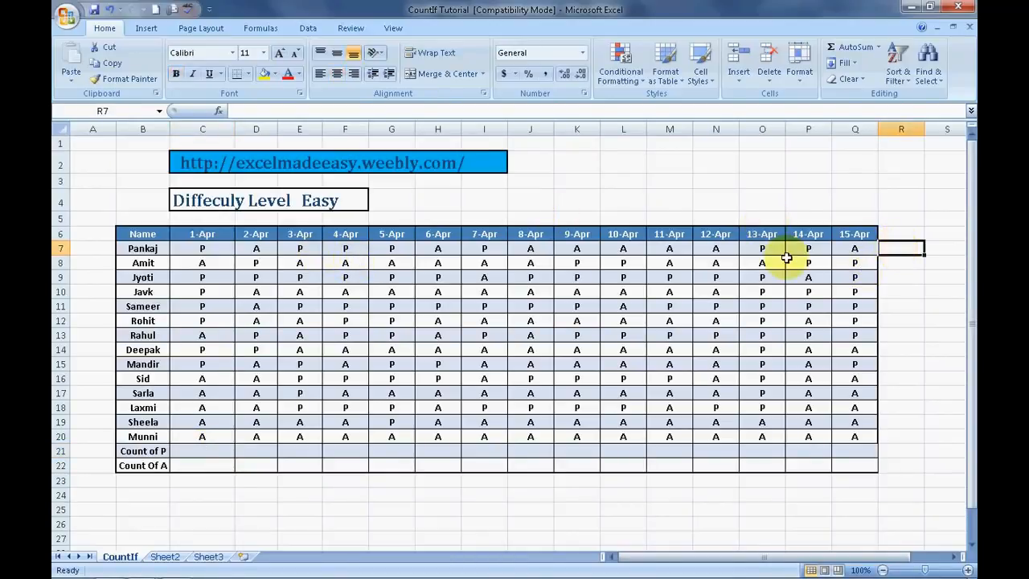
# Start a COUNTIF formula in cell C21 for the 1-Apr Count of P, taking C7:C20 as its range.
pyautogui.click(202, 448)
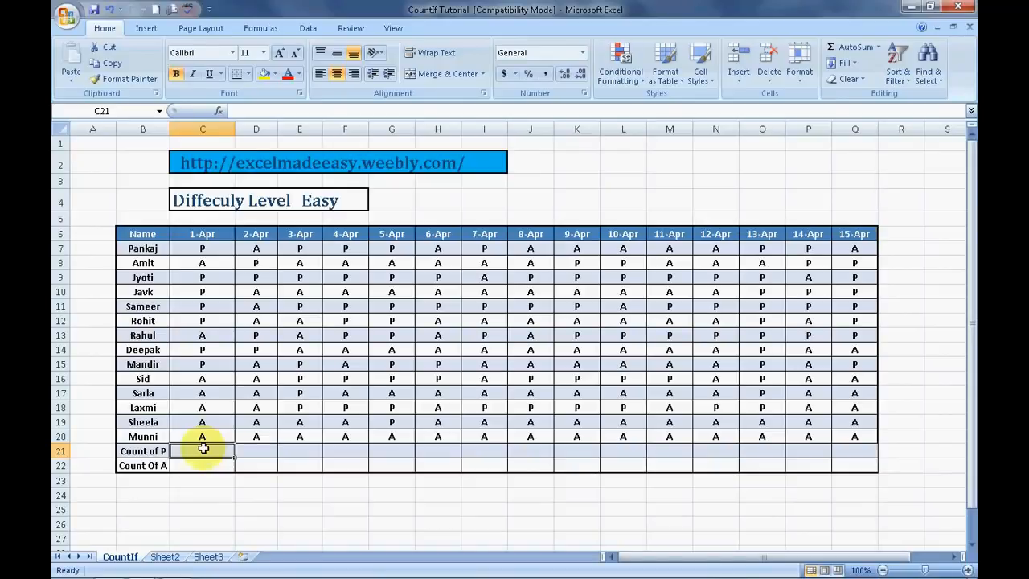
pyautogui.click(267, 30)
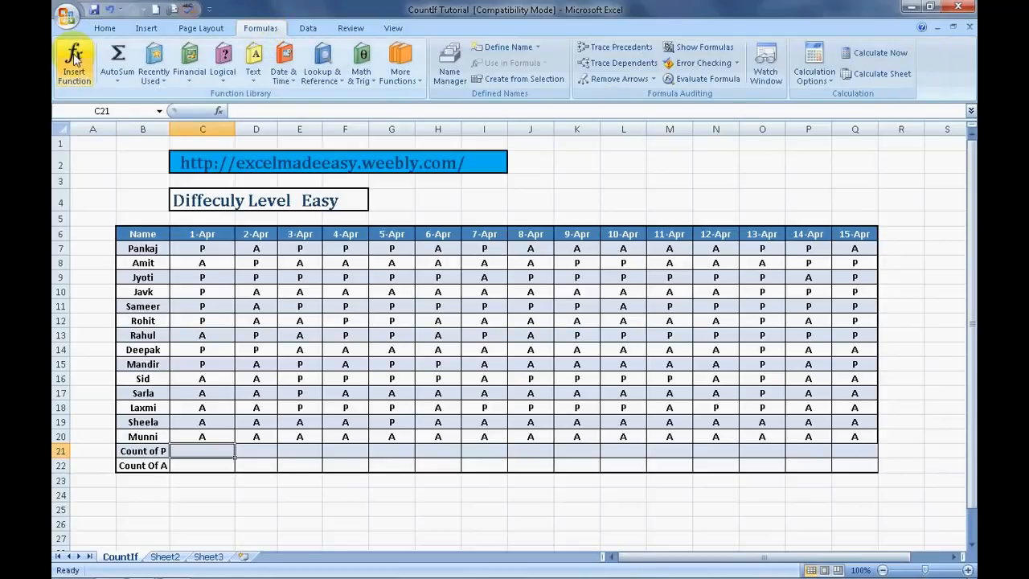
pyautogui.click(106, 30)
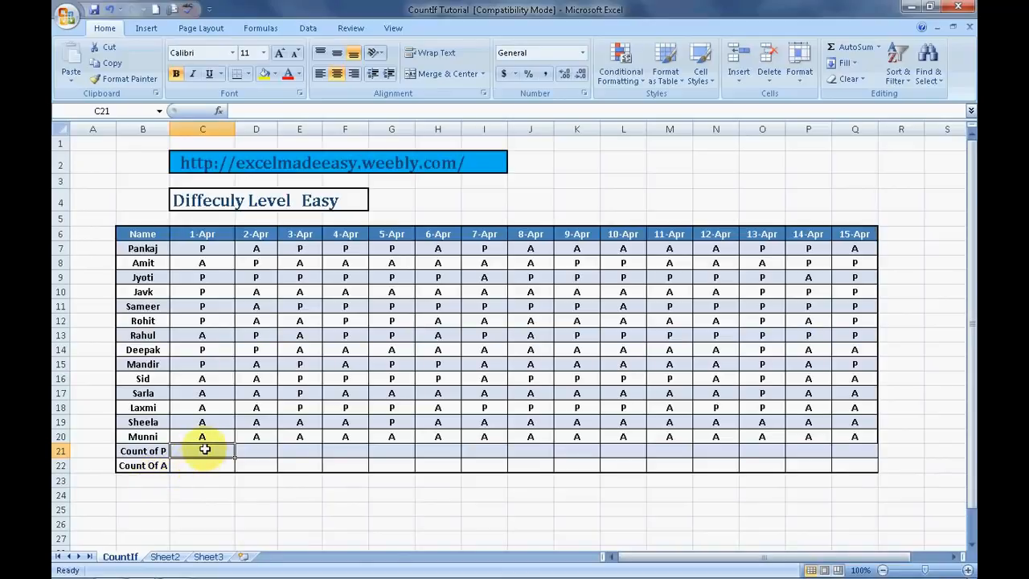
pyautogui.write('=')
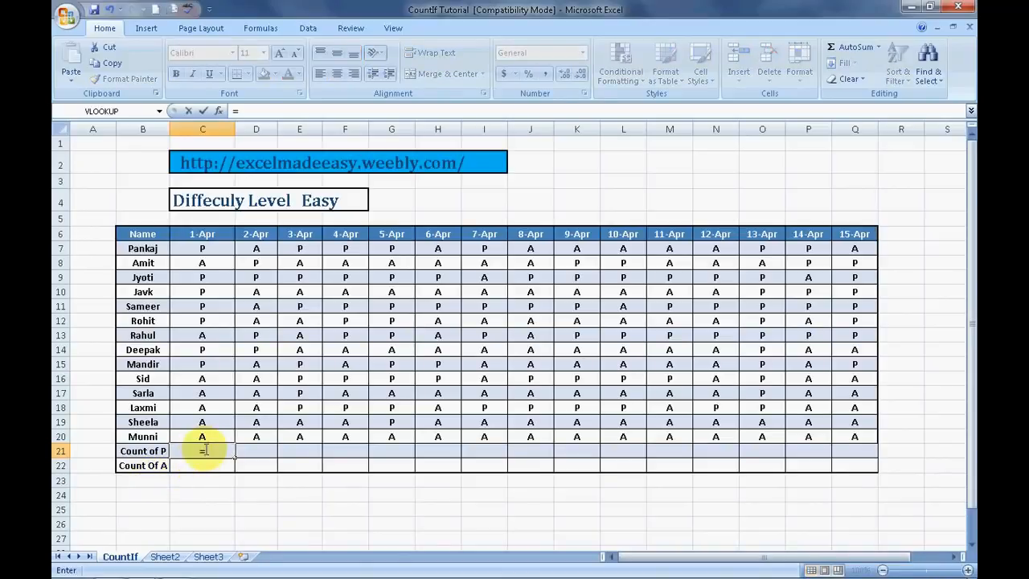
pyautogui.write('countif')
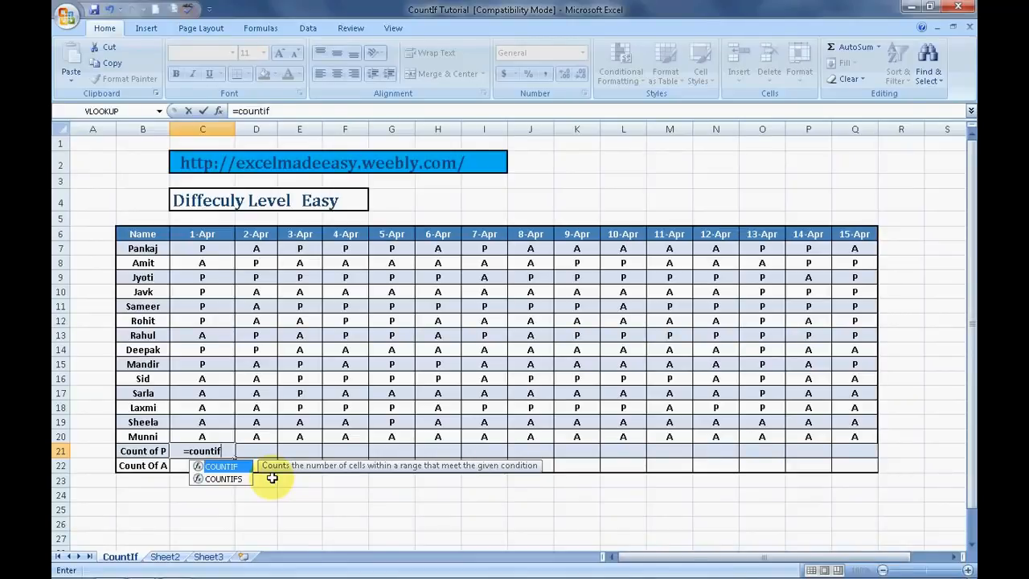
pyautogui.write('(')
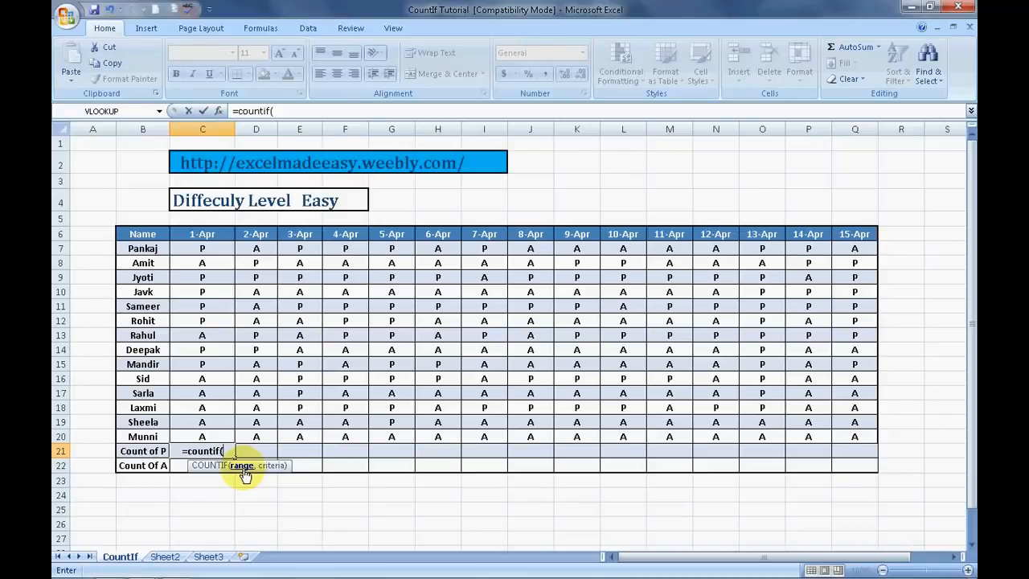
pyautogui.click(204, 249)
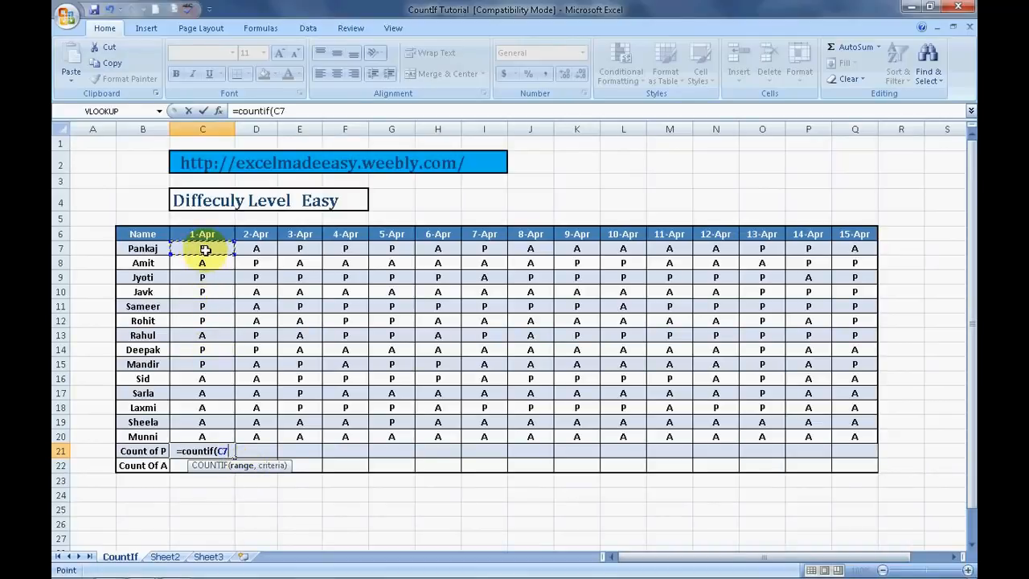
pyautogui.moveTo(205, 250); pyautogui.dragTo(202, 437)
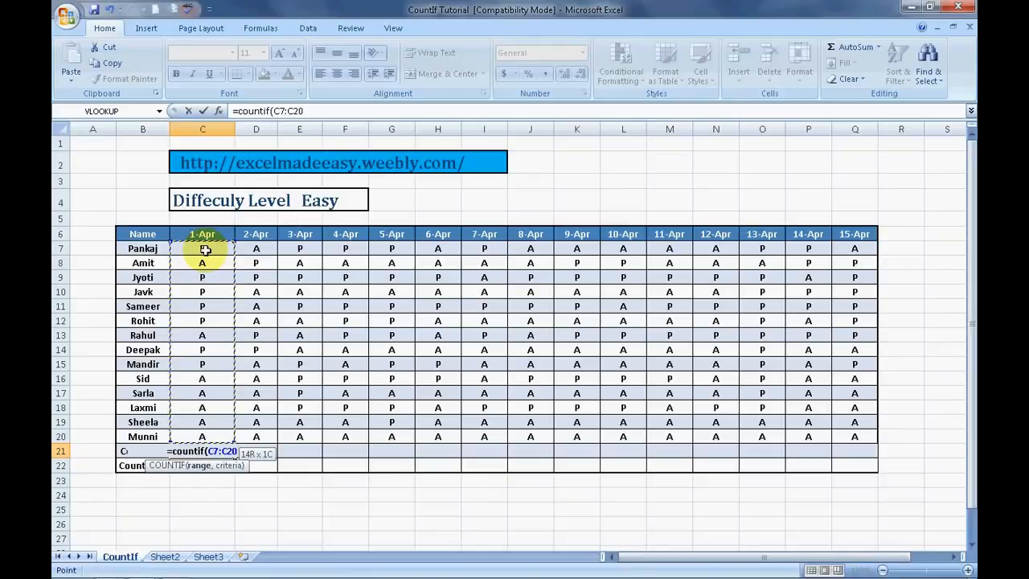
# Reselect C7:C20 as the COUNTIF range in C21 and complete the formula with the criterion "p".
pyautogui.click(205, 250)
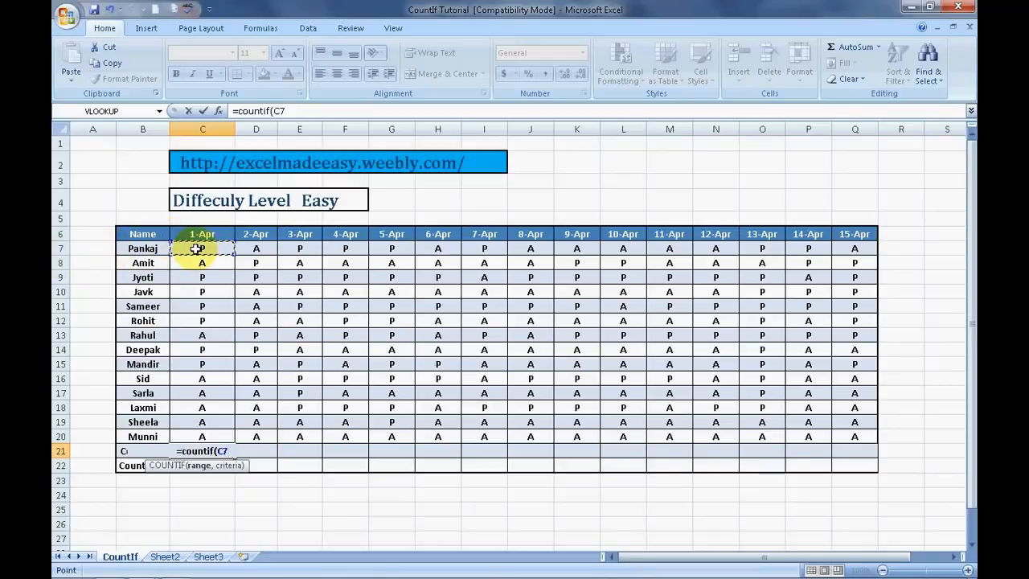
pyautogui.hotkey('shift', 'Down')
pyautogui.hotkey('shift', 'Down')
pyautogui.hotkey('shift', 'Down')
pyautogui.hotkey('shift', 'Down')
pyautogui.hotkey('shift', 'Down')
pyautogui.hotkey('shift', 'Down')
pyautogui.hotkey('shift', 'Down')
pyautogui.hotkey('shift', 'Down')
pyautogui.hotkey('shift', 'Down')
pyautogui.hotkey('shift', 'Down')
pyautogui.hotkey('shift', 'Down')
pyautogui.hotkey('shift', 'Down')
pyautogui.hotkey('shift', 'Down')
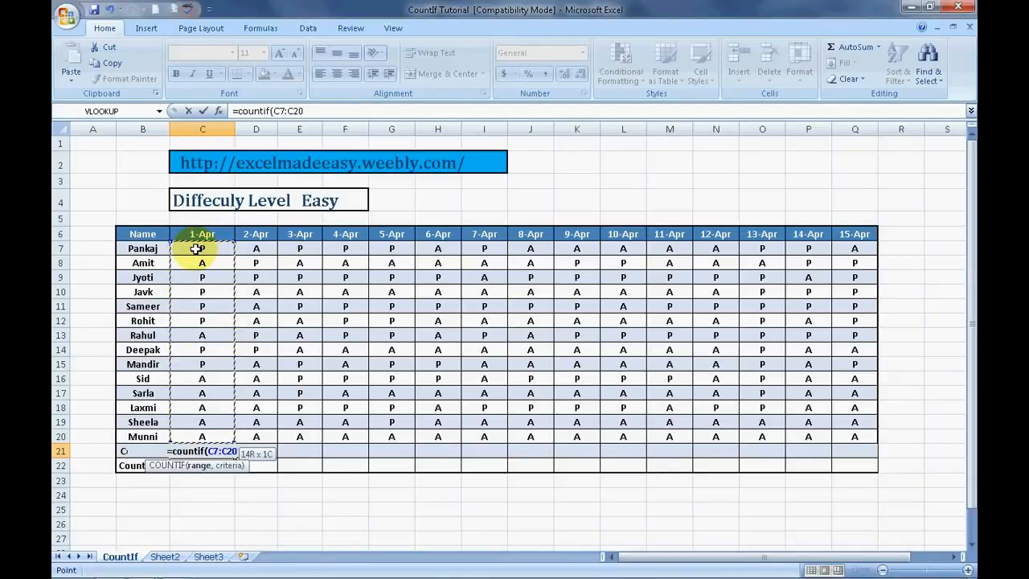
pyautogui.write(',')
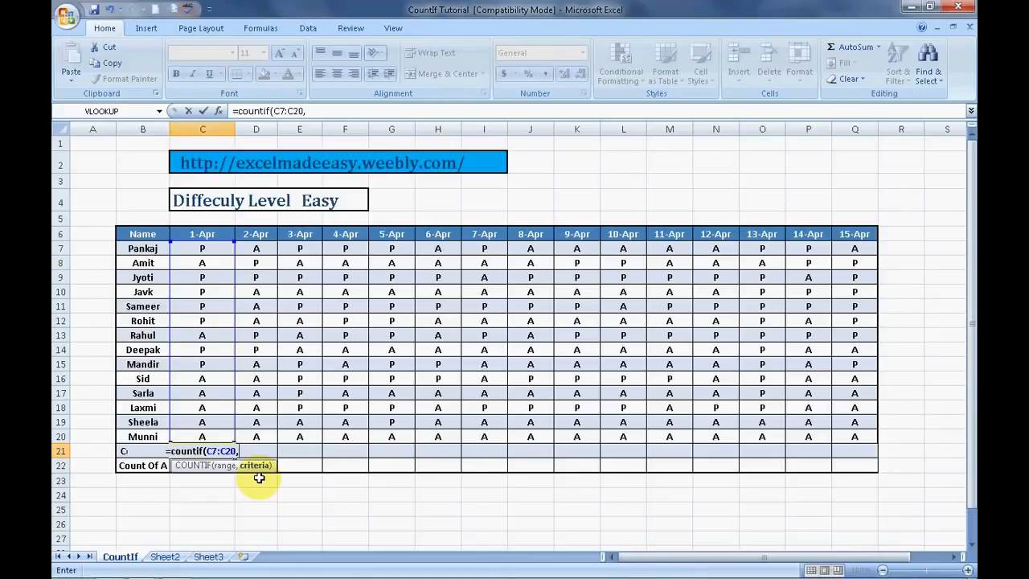
pyautogui.write('"')
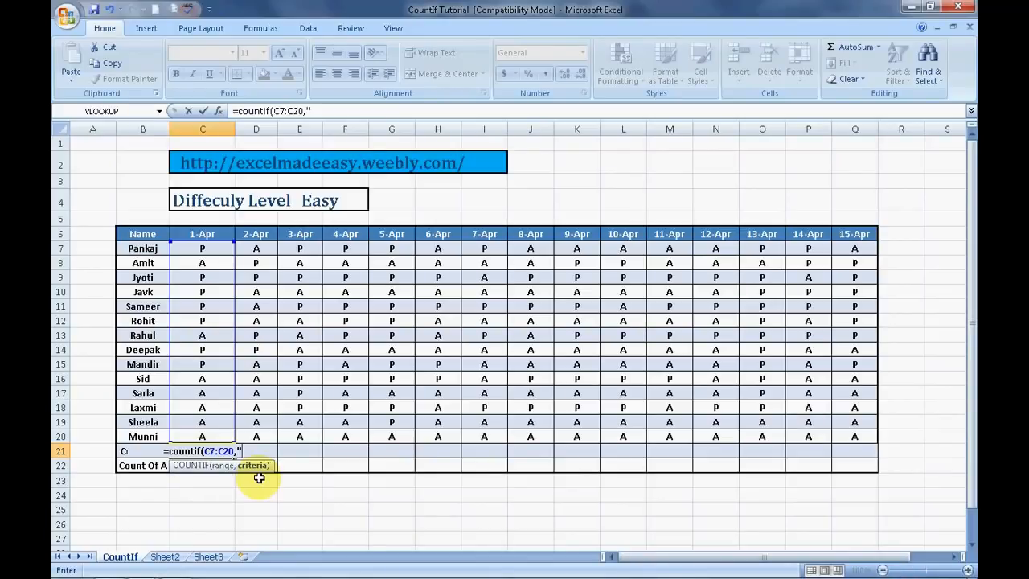
pyautogui.write('p")')
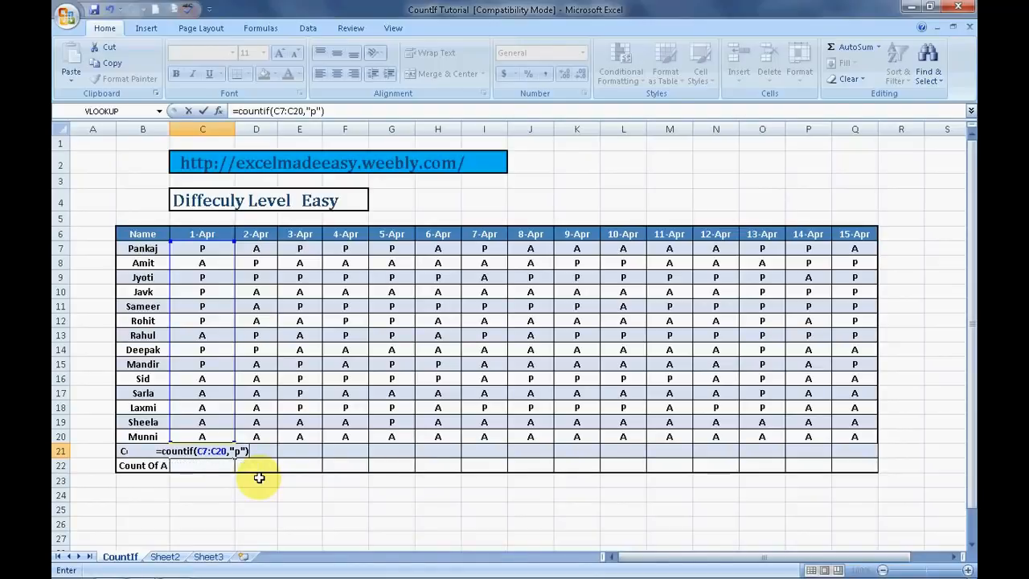
pyautogui.press('Return')
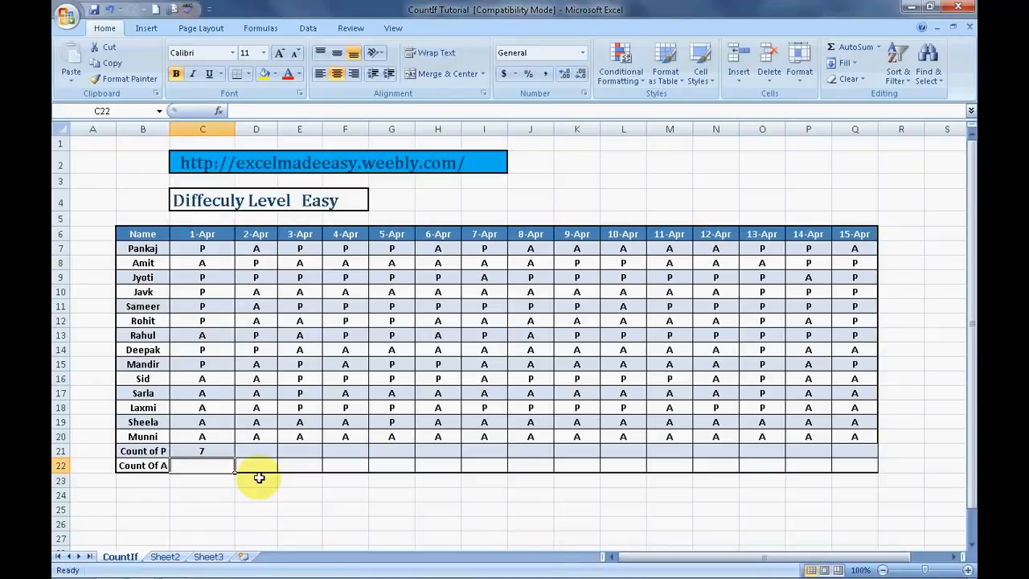
# Enter =COUNTIF(C7:C20,"a") in cell C22 for the 1-Apr Count Of A.
pyautogui.write('=')
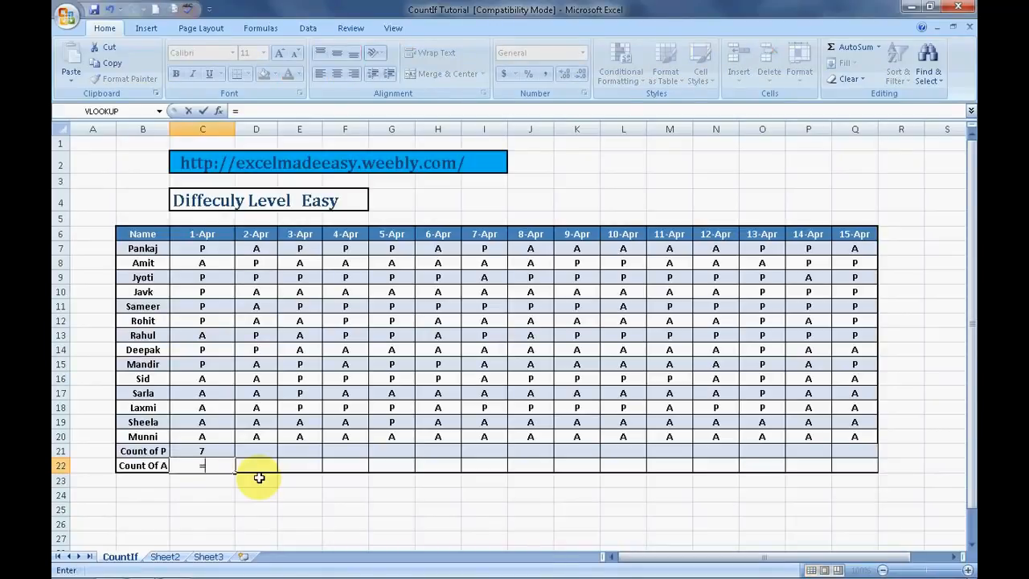
pyautogui.write('count')
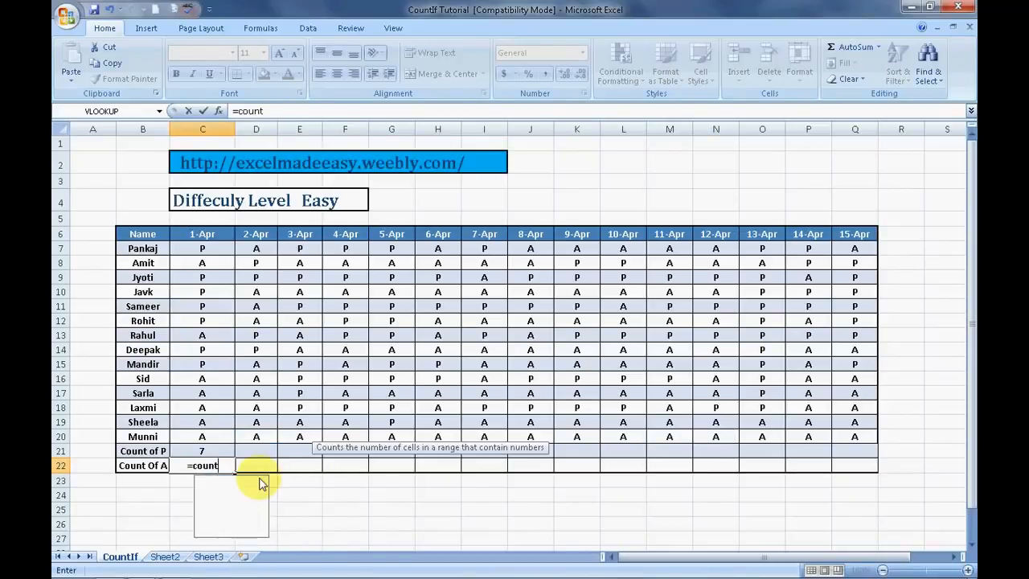
pyautogui.write('if')
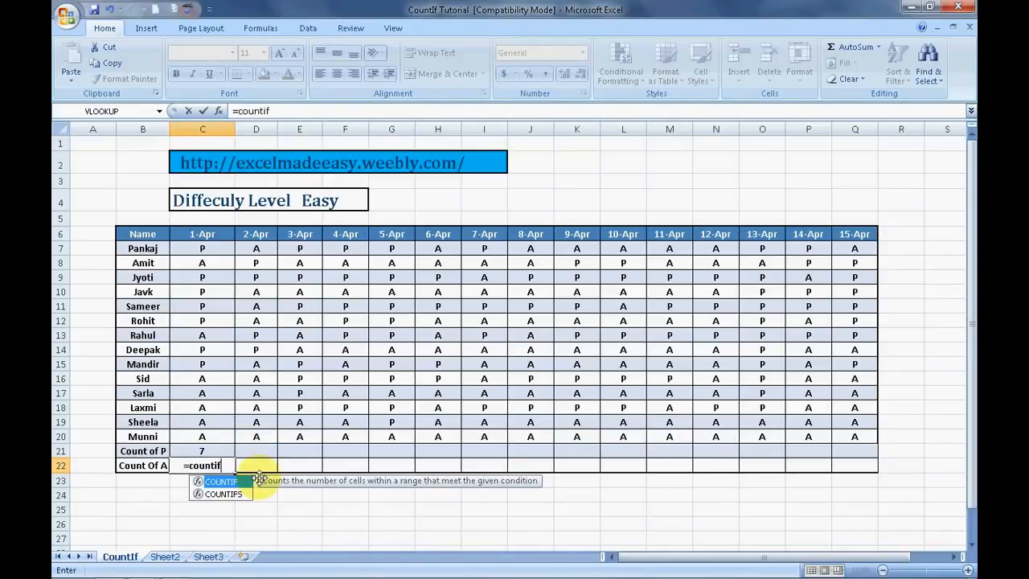
pyautogui.write('(')
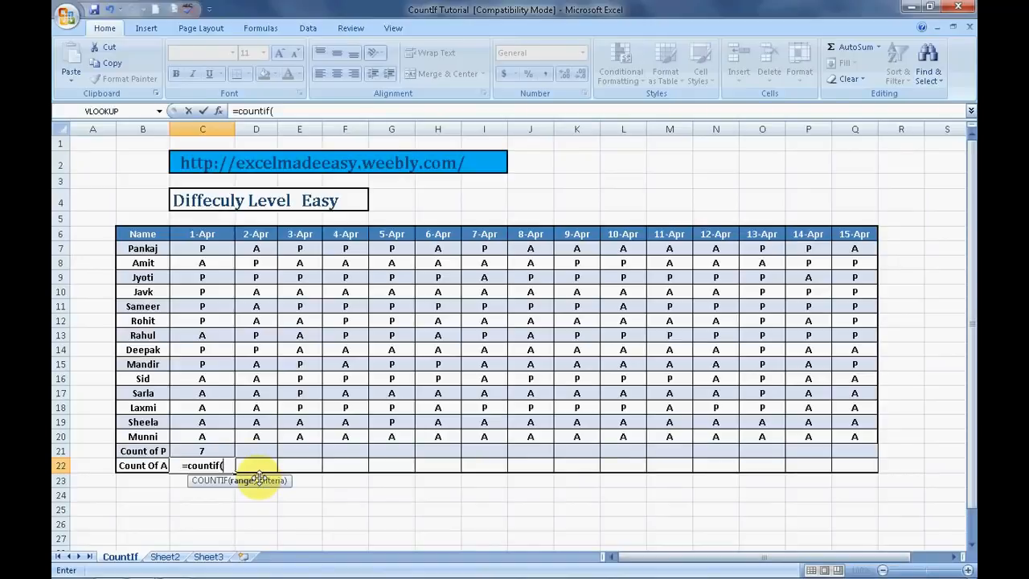
pyautogui.press('Up')
pyautogui.press('Up')
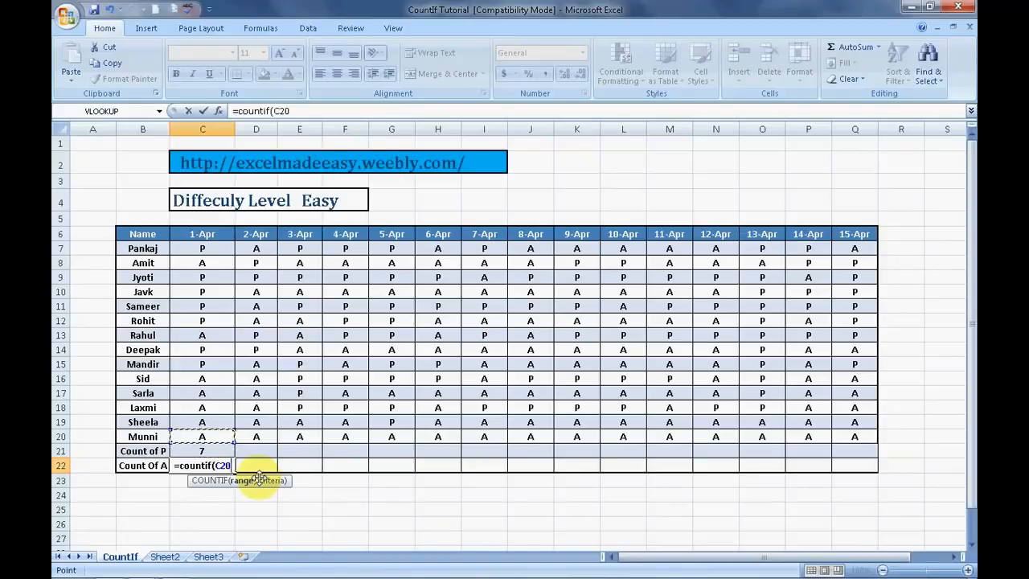
pyautogui.hotkey('shift', 'Up')
pyautogui.hotkey('shift', 'Up')
pyautogui.hotkey('shift', 'Up')
pyautogui.hotkey('shift', 'Up')
pyautogui.hotkey('shift', 'Up')
pyautogui.hotkey('shift', 'Up')
pyautogui.hotkey('shift', 'Up')
pyautogui.hotkey('shift', 'Up')
pyautogui.hotkey('shift', 'Up')
pyautogui.hotkey('shift', 'Up')
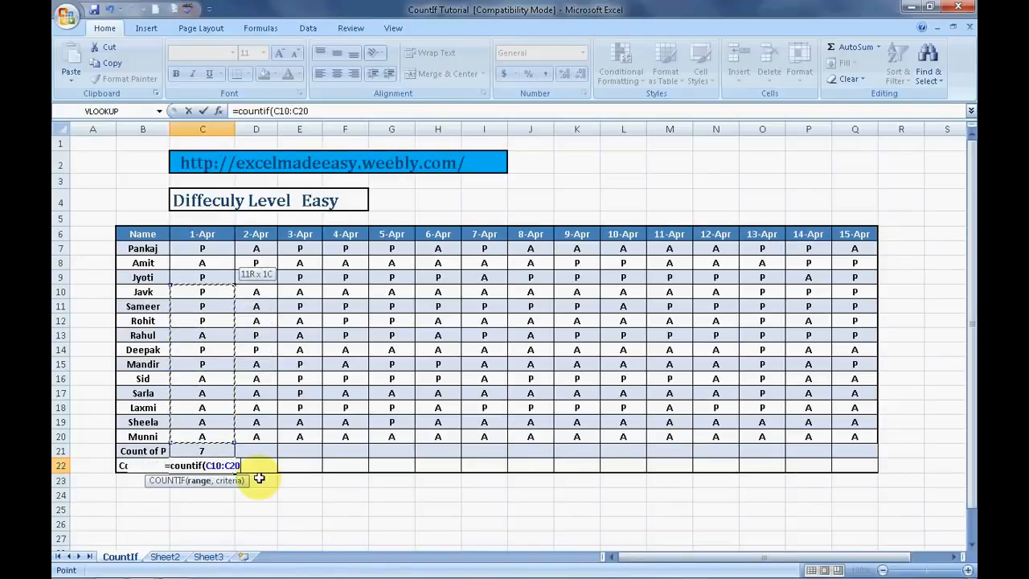
pyautogui.hotkey('shift', 'Up')
pyautogui.hotkey('shift', 'Up')
pyautogui.hotkey('shift', 'Up')
pyautogui.write(',')
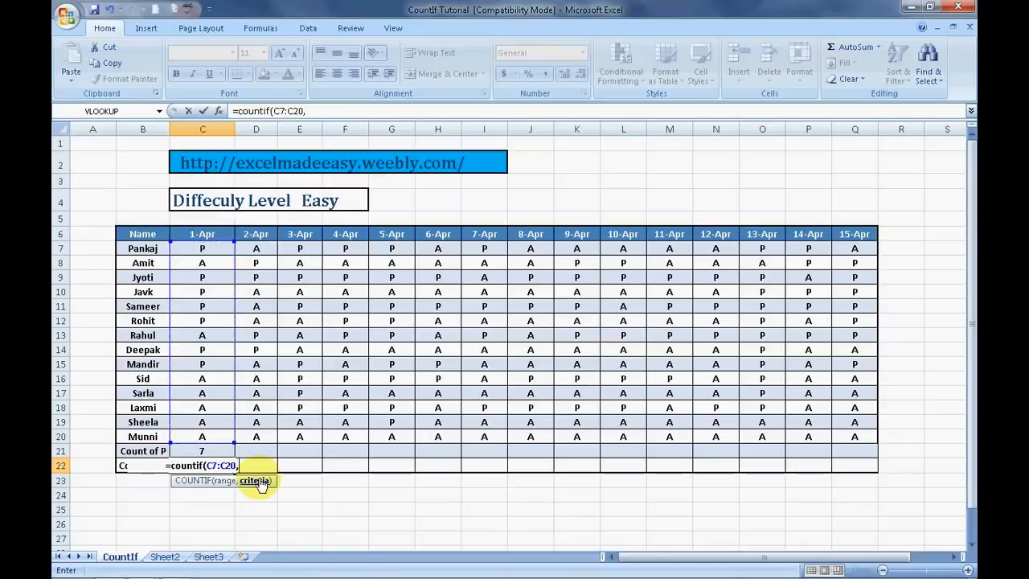
pyautogui.write('"')
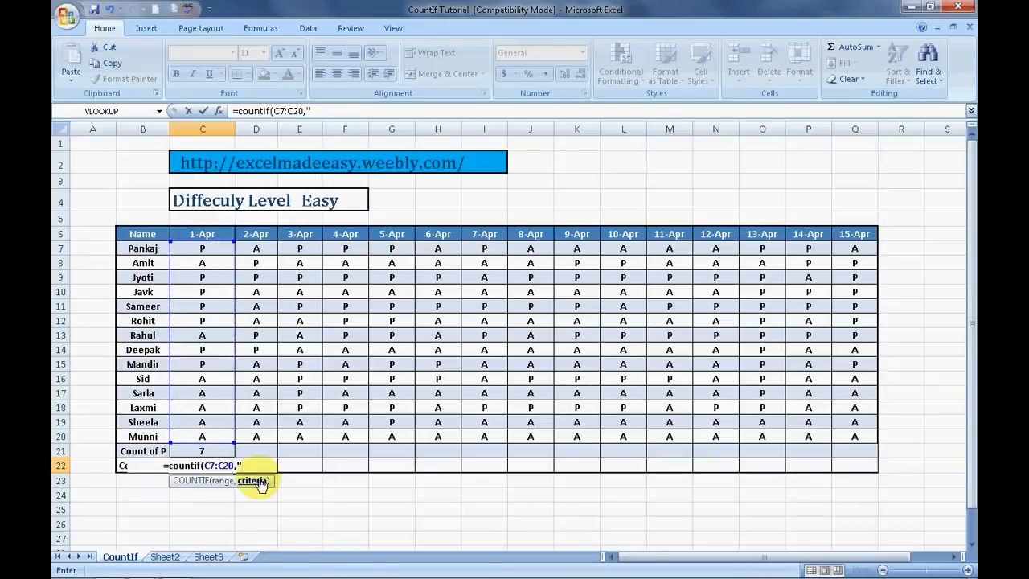
pyautogui.write('a"')
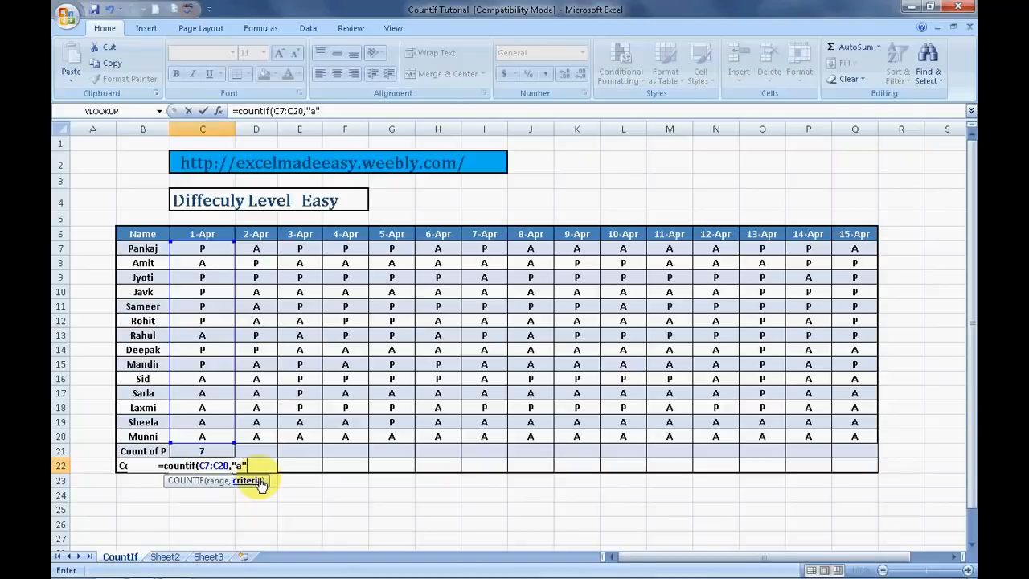
pyautogui.write(')')
pyautogui.press('Return')
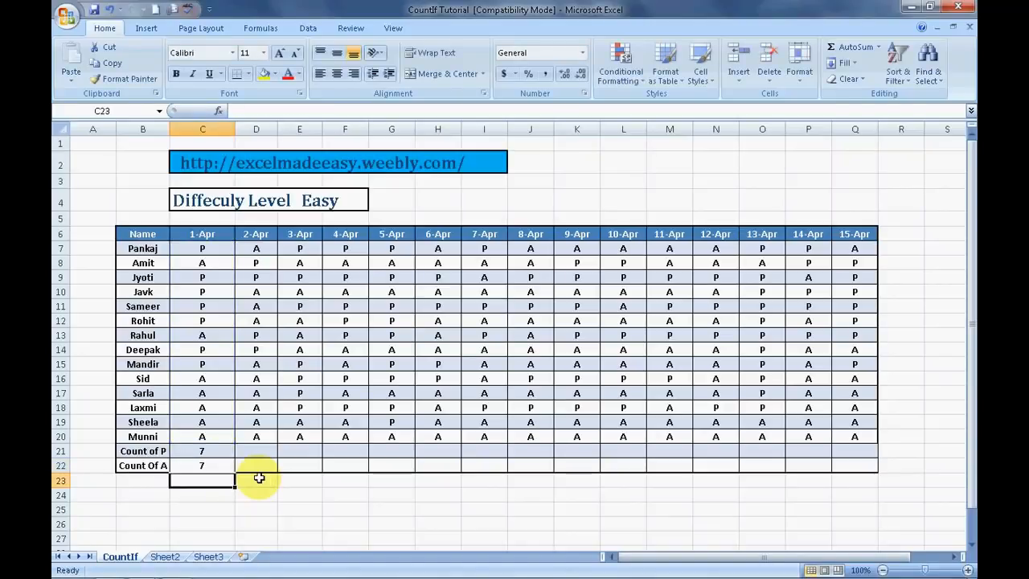
# Copy the Count of P formula from C21 to D21:Q21, covering 2-Apr to 15-Apr.
pyautogui.press('Up')
pyautogui.press('Up')
pyautogui.press('Right')
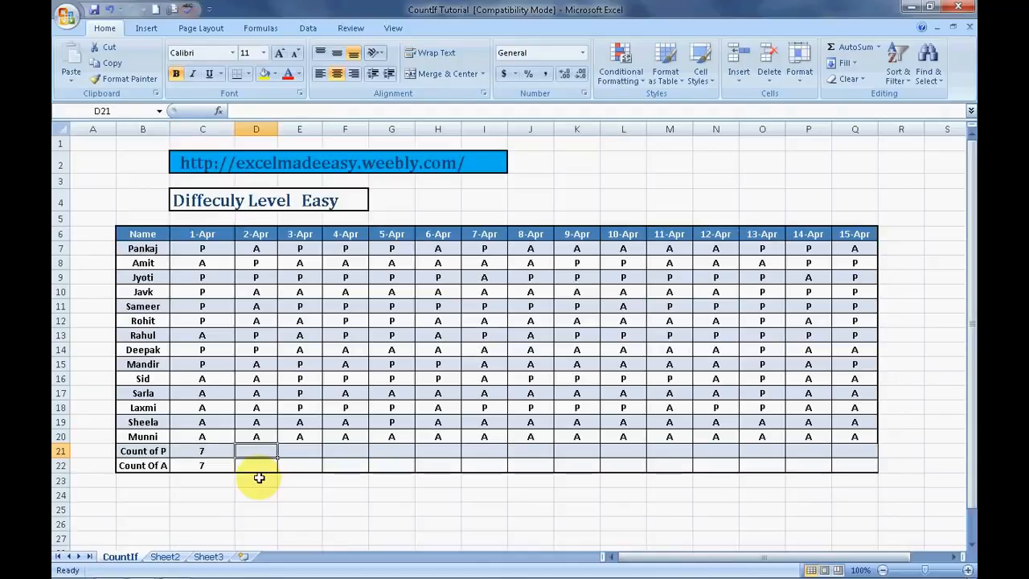
pyautogui.press('Left')
pyautogui.press('Down')
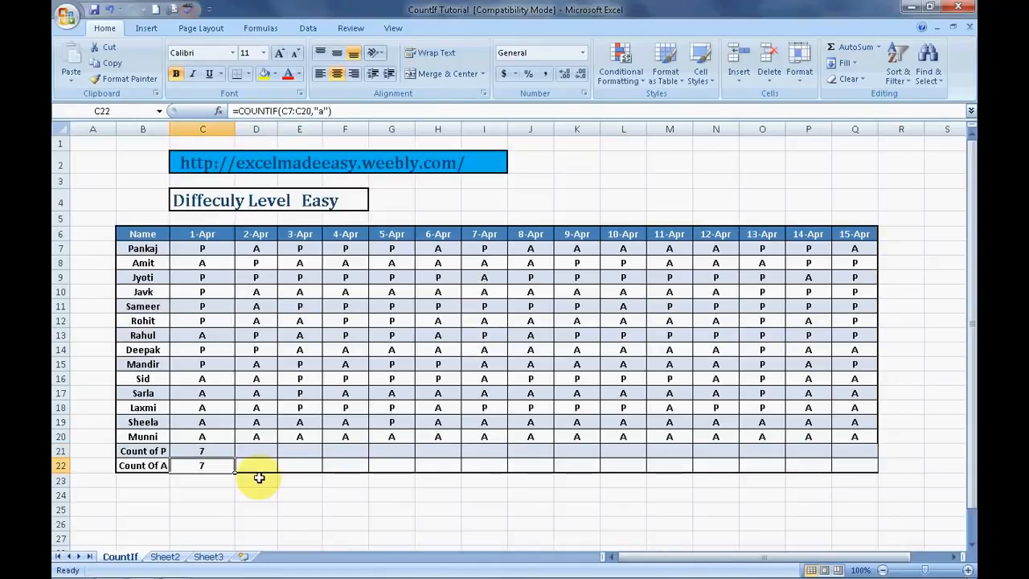
pyautogui.press('Up')
pyautogui.press('Right')
pyautogui.press('Left')
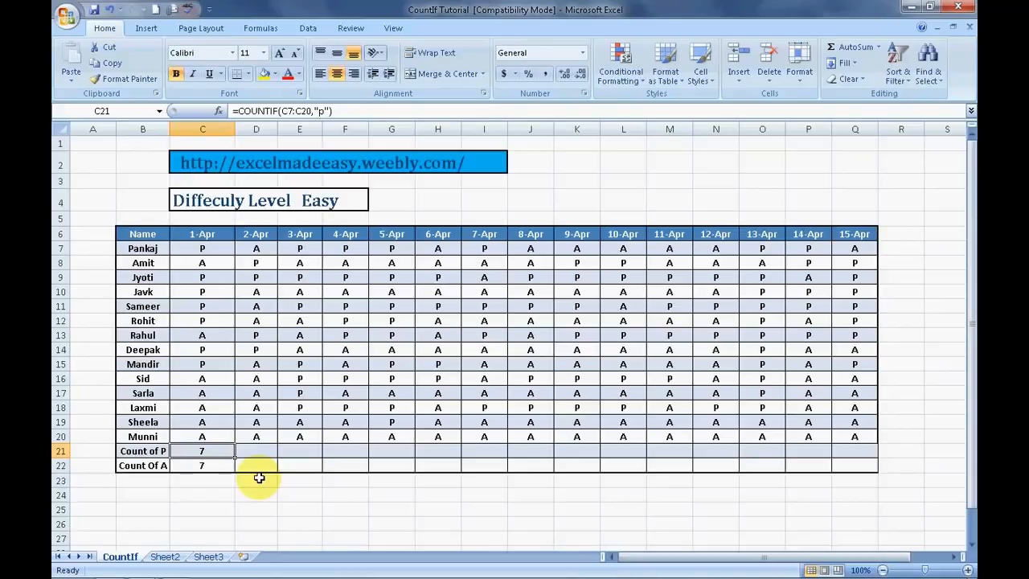
pyautogui.hotkey('ctrl', 'c')
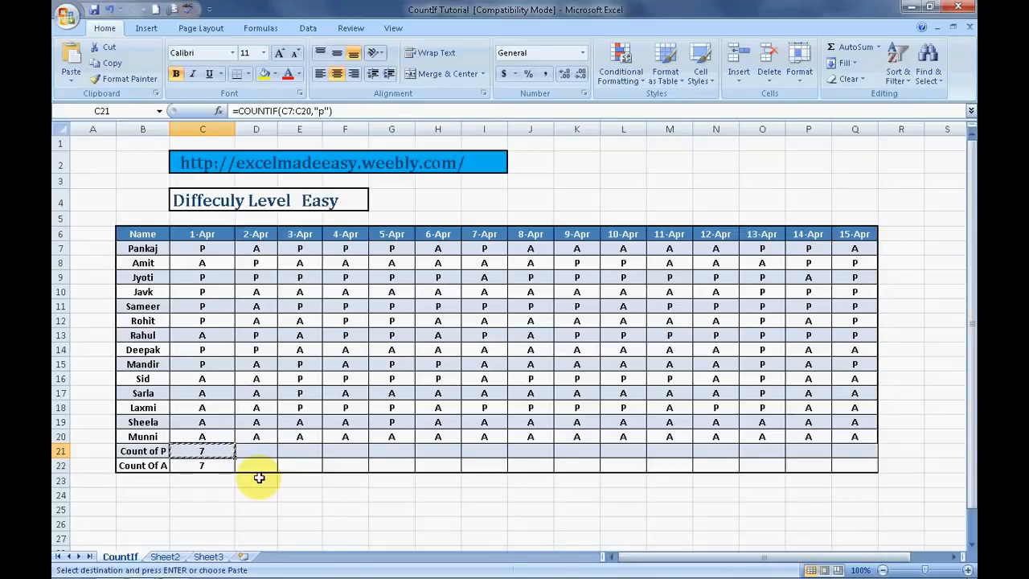
pyautogui.press('Right')
pyautogui.press('Left')
pyautogui.press('Right')
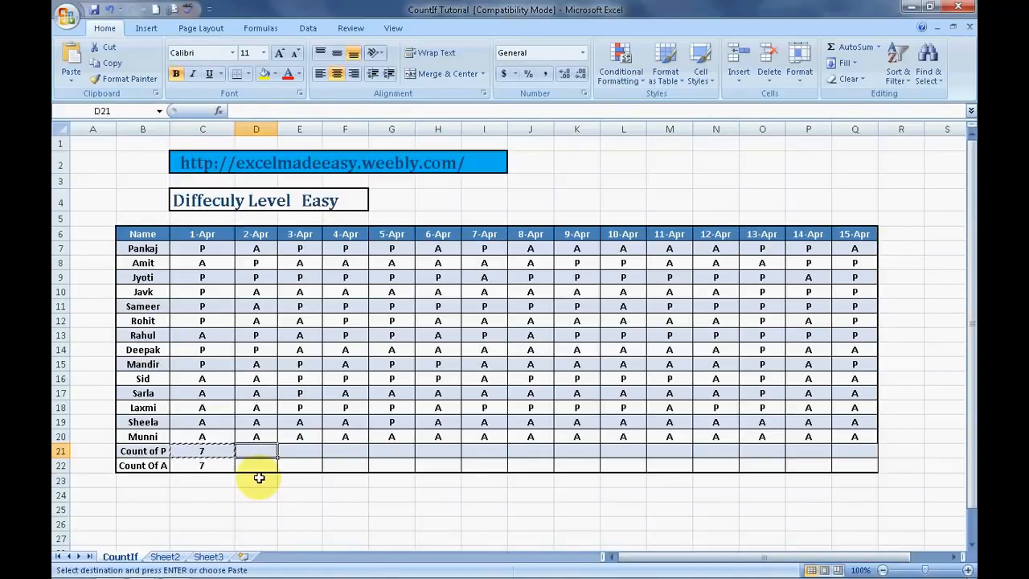
pyautogui.hotkey('shift', 'Right')
pyautogui.hotkey('shift', 'Right')
pyautogui.hotkey('shift', 'Right')
pyautogui.hotkey('shift', 'Right')
pyautogui.hotkey('shift', 'Right')
pyautogui.hotkey('shift', 'Right')
pyautogui.hotkey('shift', 'Right')
pyautogui.hotkey('shift', 'Right')
pyautogui.hotkey('shift', 'Right')
pyautogui.hotkey('shift', 'Right')
pyautogui.hotkey('shift', 'Right')
pyautogui.hotkey('shift', 'Right')
pyautogui.hotkey('shift', 'Right')
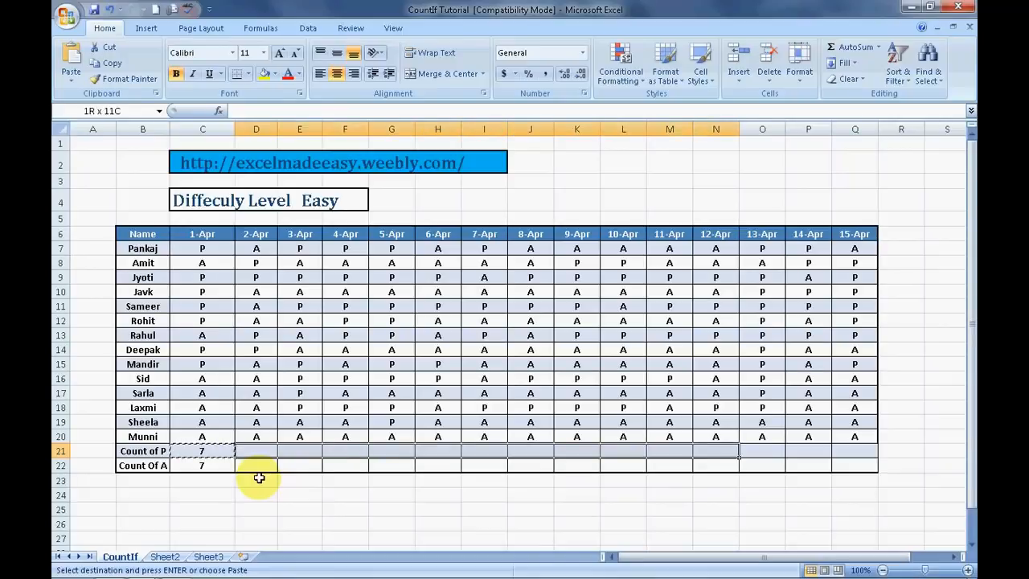
pyautogui.hotkey('ctrl', 'v')
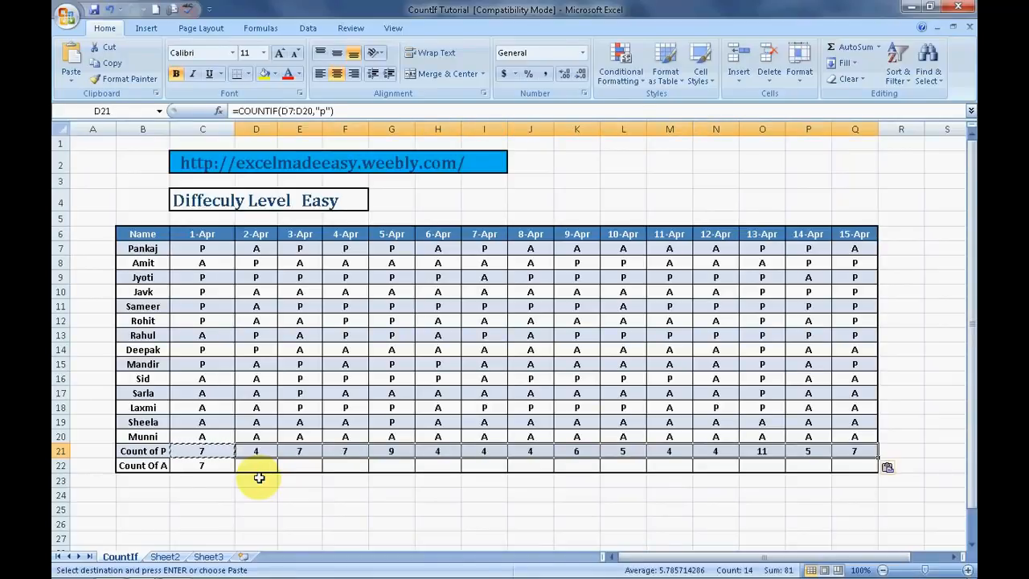
pyautogui.press('Escape')
# Check the copied COUNTIF formulas cell by cell across the Count of P row.
pyautogui.press('Right')
pyautogui.press('Right')
pyautogui.press('Right')
pyautogui.press('Right')
pyautogui.press('Right')
pyautogui.press('Right')
pyautogui.press('Right')
pyautogui.press('Right')
pyautogui.press('Right')
pyautogui.press('Right')
pyautogui.press('Right')
pyautogui.press('Right')
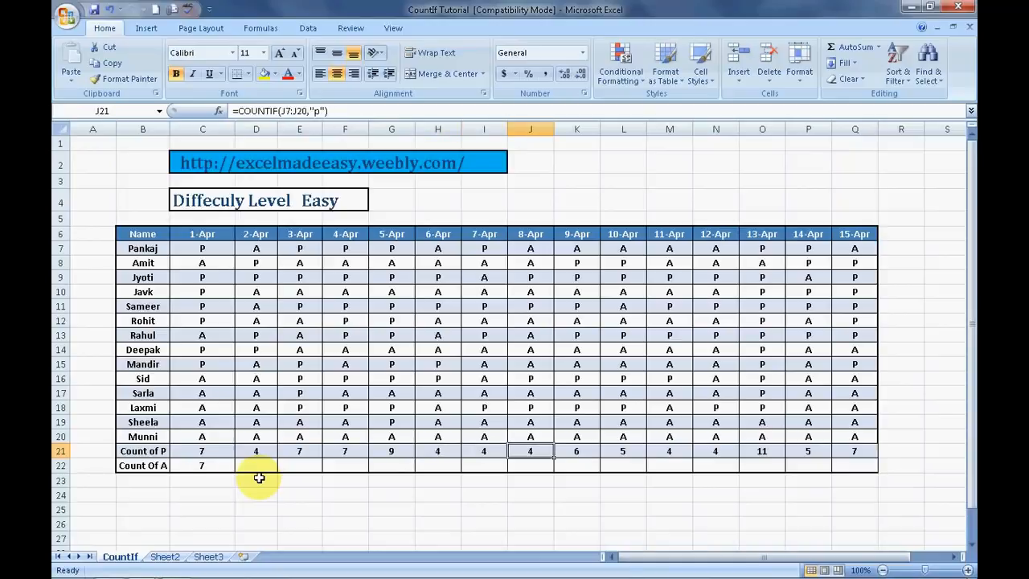
pyautogui.press('Left')
pyautogui.press('Left')
pyautogui.press('Left')
pyautogui.press('Left')
pyautogui.press('Left')
pyautogui.press('Left')
pyautogui.press('Left')
pyautogui.press('Left')
pyautogui.press('Left')
pyautogui.press('Left')
pyautogui.press('Left')
pyautogui.press('Left')
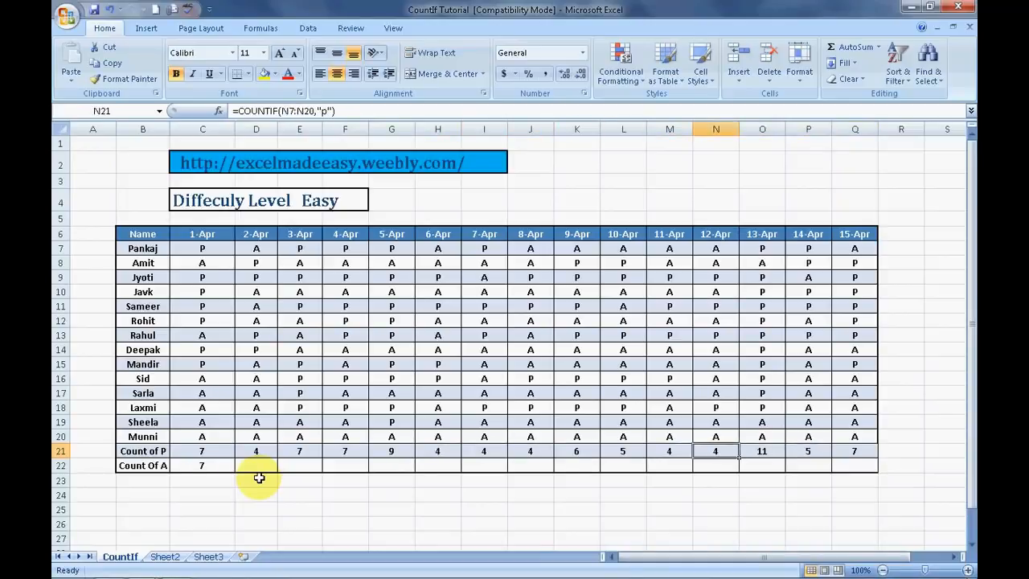
pyautogui.press('Down')
pyautogui.press('Left')
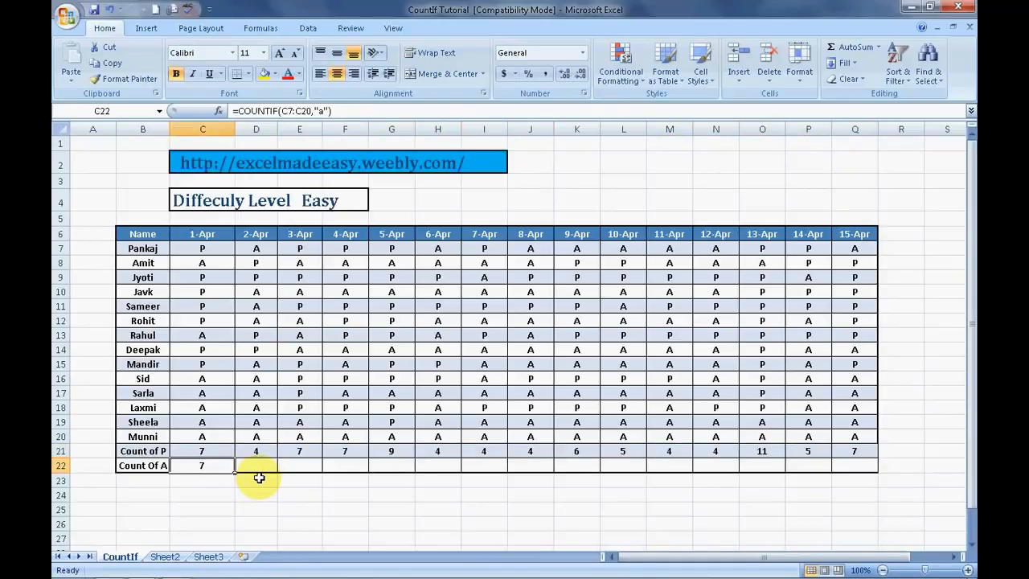
pyautogui.rightClick(258, 477)
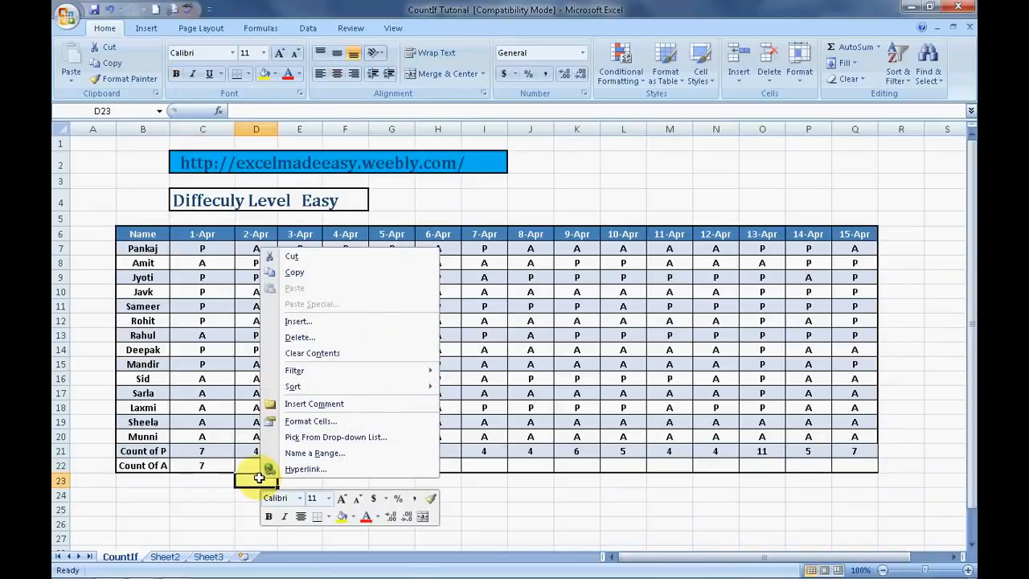
pyautogui.click(295, 272)
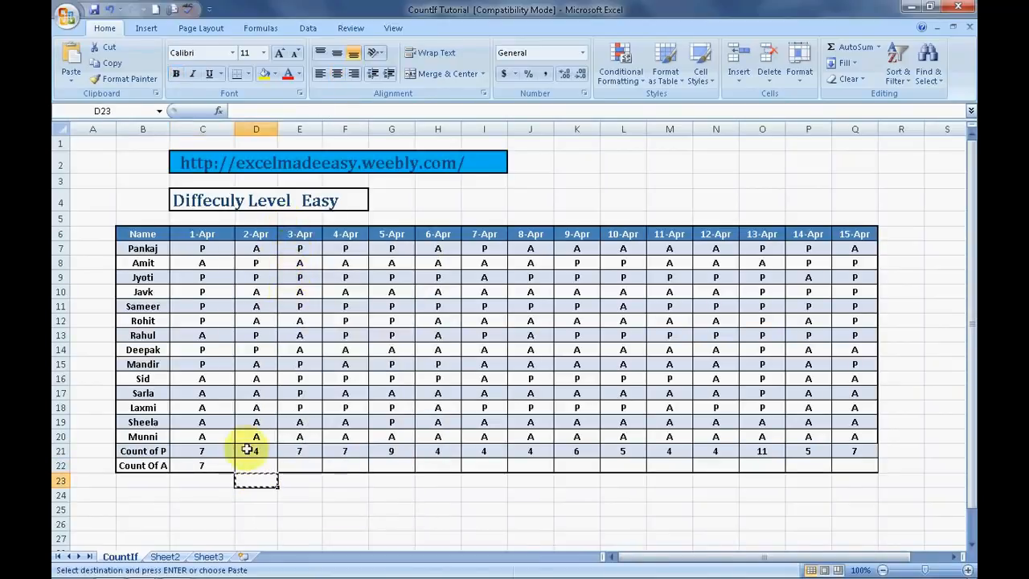
pyautogui.press('Escape')
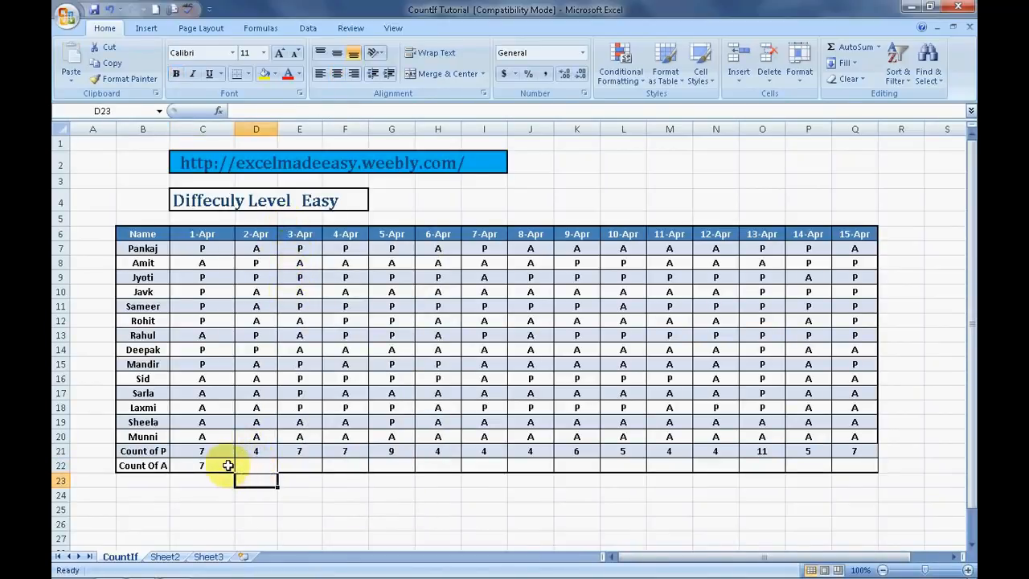
# Copy the Count Of A formula in cell C22.
pyautogui.click(228, 465)
pyautogui.rightClick(231, 463)
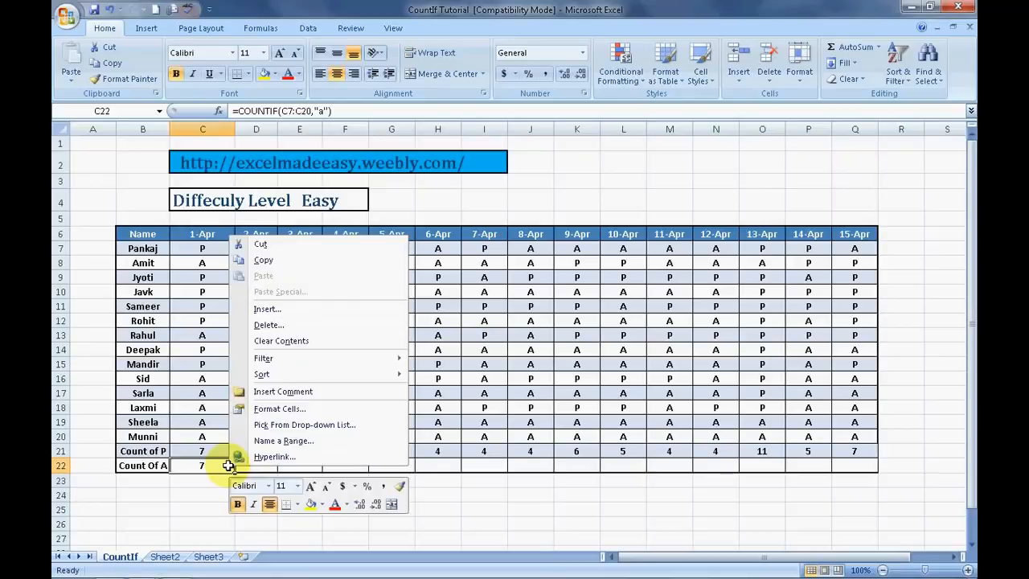
pyautogui.click(263, 261)
pyautogui.press('Right')
pyautogui.hotkey('shift', 'Right')
pyautogui.hotkey('shift', 'Right')
pyautogui.hotkey('shift', 'Right')
pyautogui.hotkey('shift', 'Right')
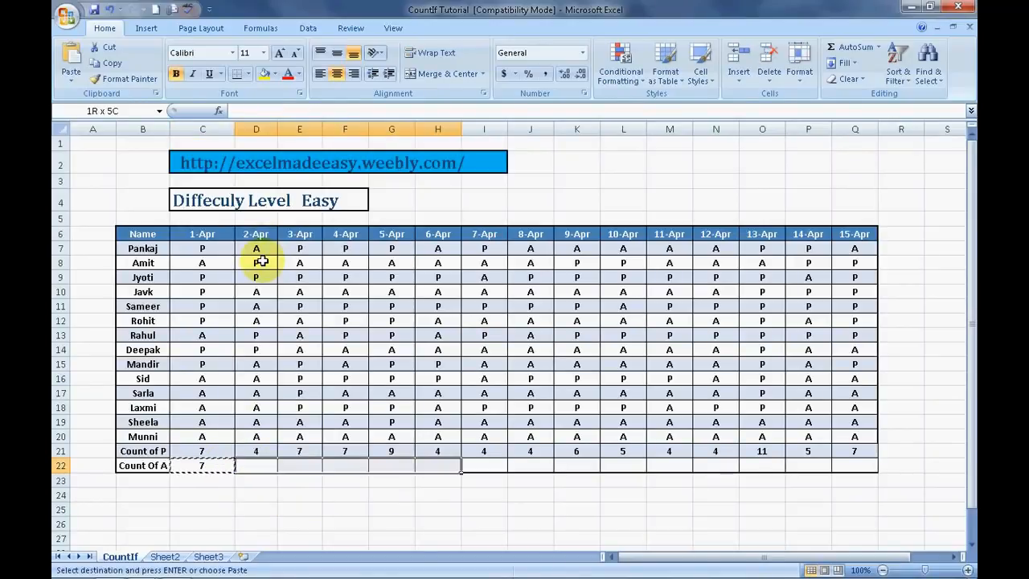
pyautogui.hotkey('shift', 'Right')
pyautogui.hotkey('shift', 'Right')
pyautogui.hotkey('shift', 'Right')
pyautogui.hotkey('shift', 'Right')
pyautogui.hotkey('shift', 'Right')
pyautogui.hotkey('shift', 'Right')
pyautogui.hotkey('shift', 'Right')
pyautogui.hotkey('shift', 'Right')
pyautogui.hotkey('shift', 'Right')
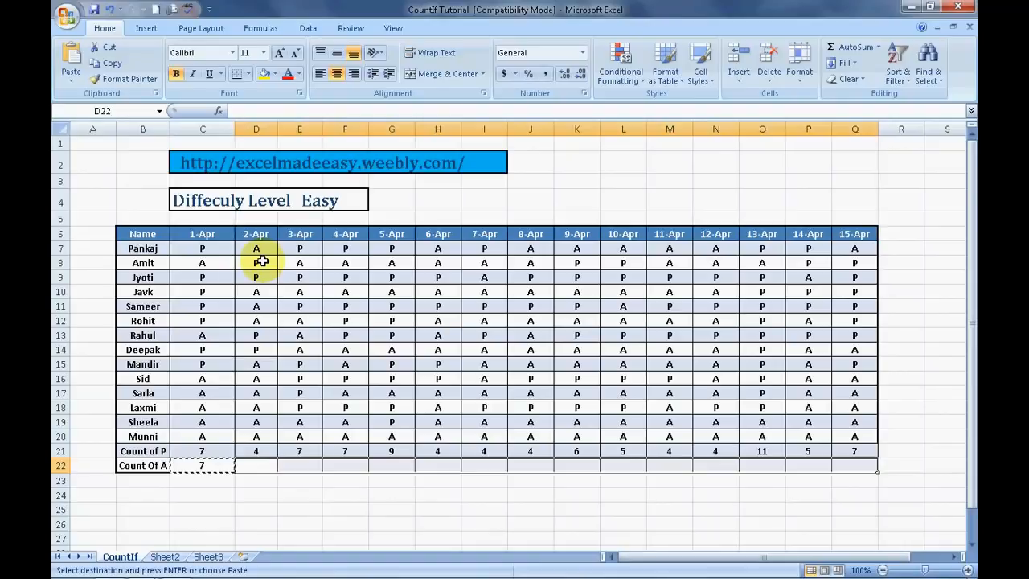
pyautogui.rightClick(261, 260)
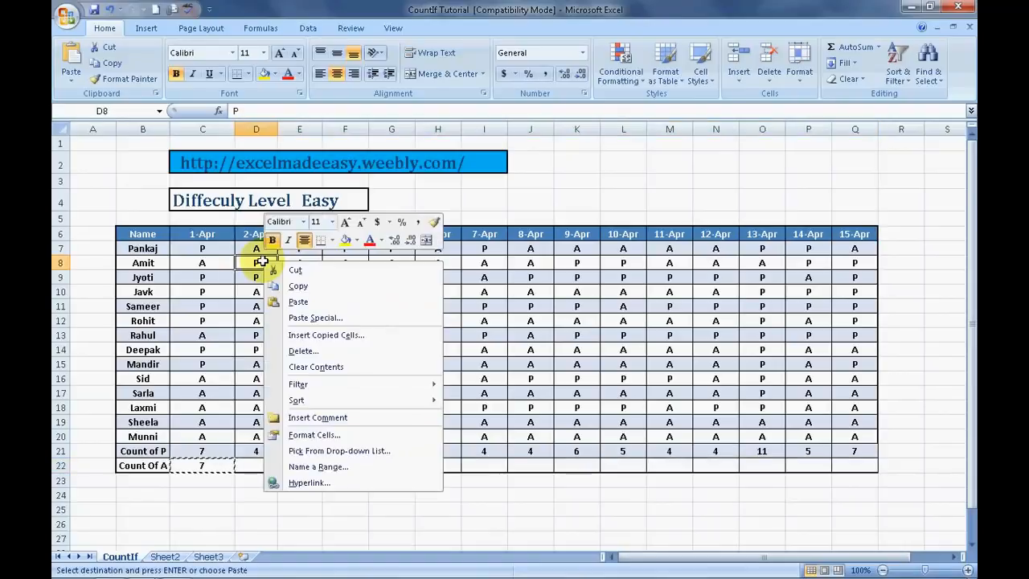
pyautogui.click(297, 301)
pyautogui.press('Escape')
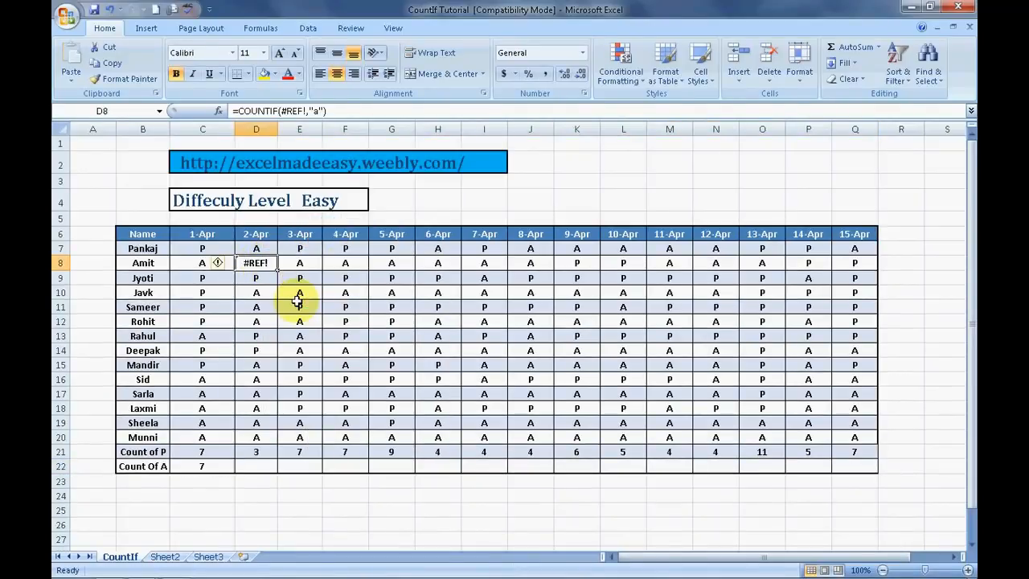
pyautogui.hotkey('ctrl', 'z')
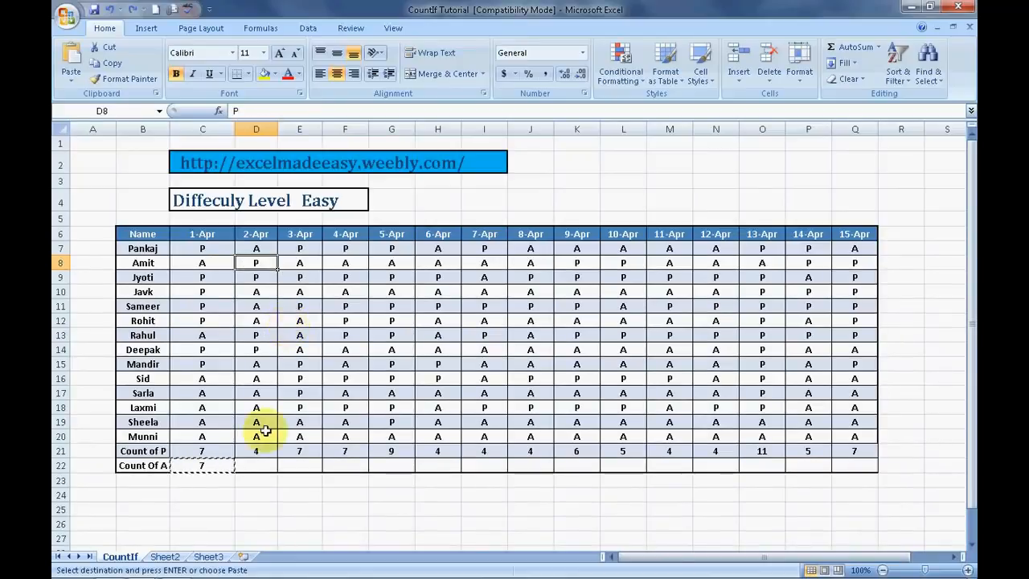
# Paste the copied COUNTIF formula into D22:Q22 to count the A entries for 2-Apr to 15-Apr, and end the copy mode.
pyautogui.click(253, 466)
pyautogui.hotkey('shift', 'Right')
pyautogui.hotkey('shift', 'Right')
pyautogui.hotkey('shift', 'Right')
pyautogui.hotkey('shift', 'Right')
pyautogui.hotkey('shift', 'Right')
pyautogui.hotkey('shift', 'Right')
pyautogui.hotkey('shift', 'Right')
pyautogui.hotkey('shift', 'Right')
pyautogui.hotkey('shift', 'Right')
pyautogui.hotkey('shift', 'Right')
pyautogui.hotkey('shift', 'Right')
pyautogui.hotkey('shift', 'Right')
pyautogui.hotkey('shift', 'Right')
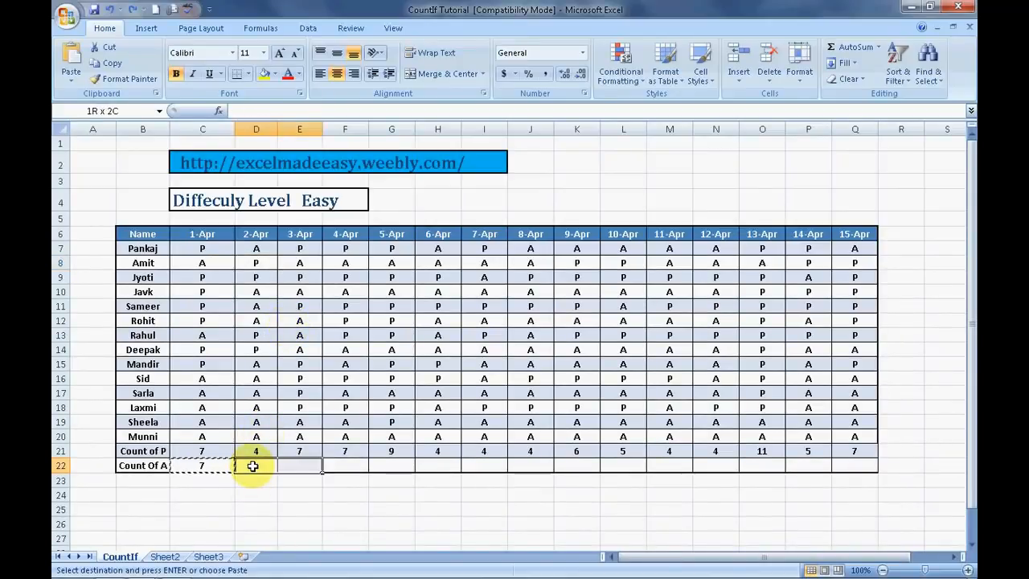
pyautogui.rightClick(252, 465)
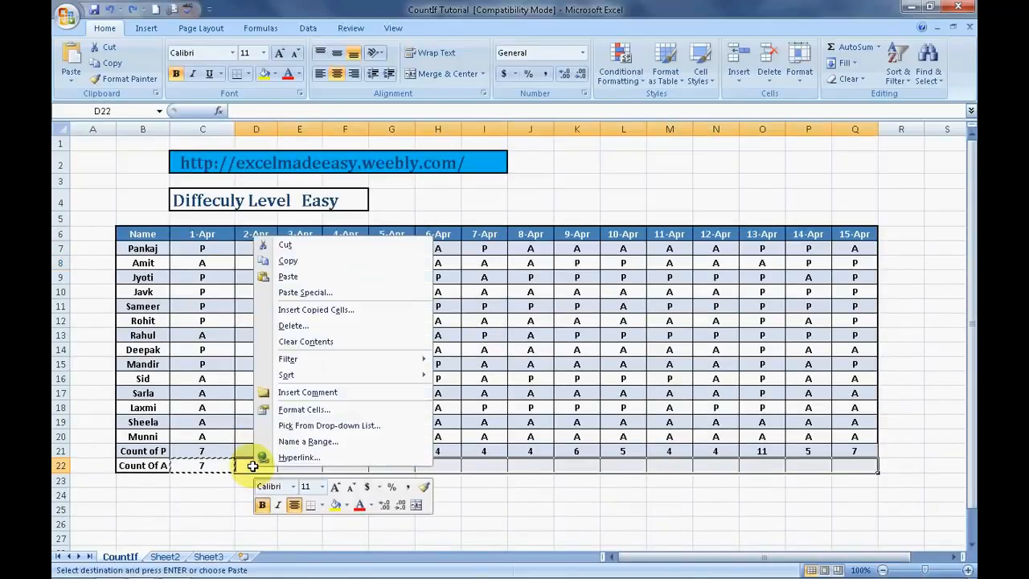
pyautogui.click(288, 275)
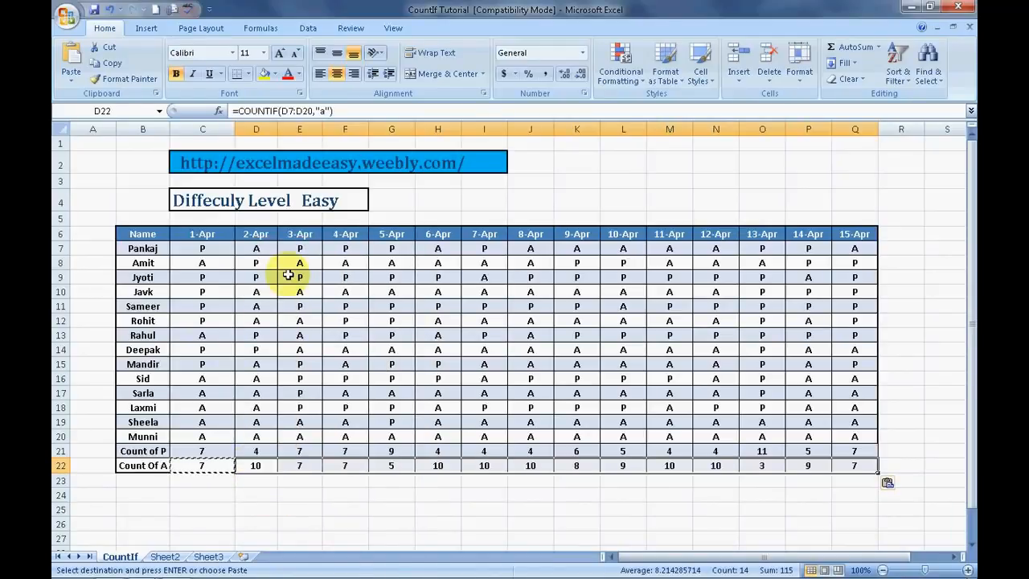
pyautogui.click(337, 495)
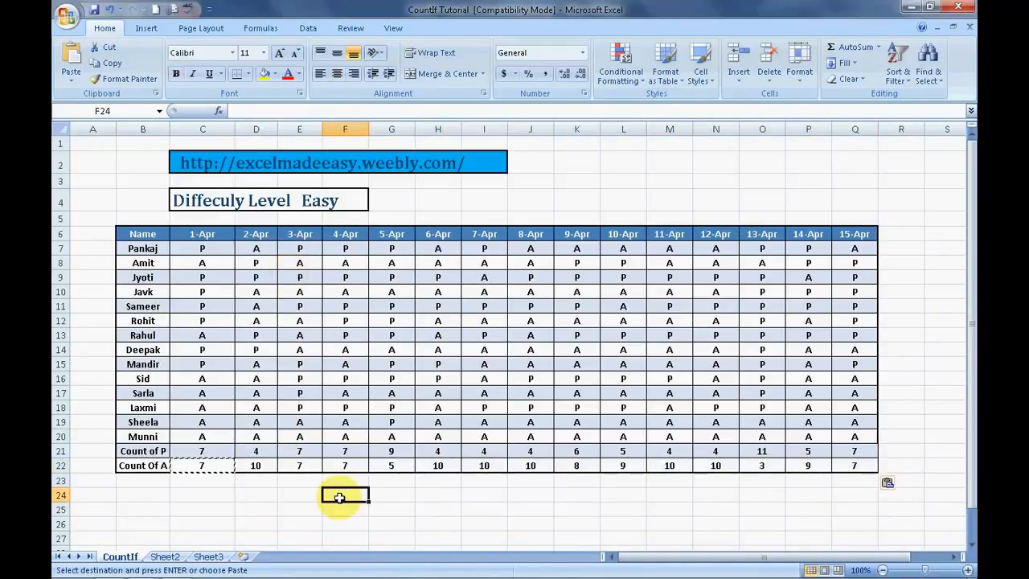
pyautogui.press('Escape')
# Check the pasted COUNTIF formulas cell by cell along the Count Of A row from 5-Apr onward.
pyautogui.press('Right')
pyautogui.press('Up')
pyautogui.press('Up')
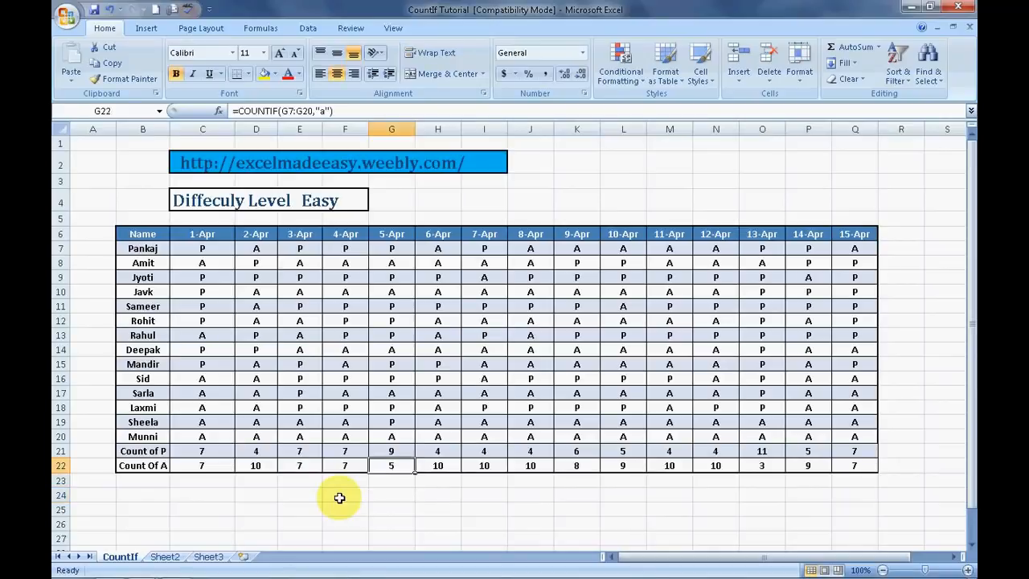
pyautogui.press('Right')
pyautogui.press('Right')
pyautogui.press('Right')
pyautogui.press('Right')
pyautogui.press('Right')
pyautogui.press('Right')
pyautogui.press('Right')
pyautogui.press('Right')
pyautogui.press('Right')
pyautogui.press('Right')
pyautogui.press('Right')
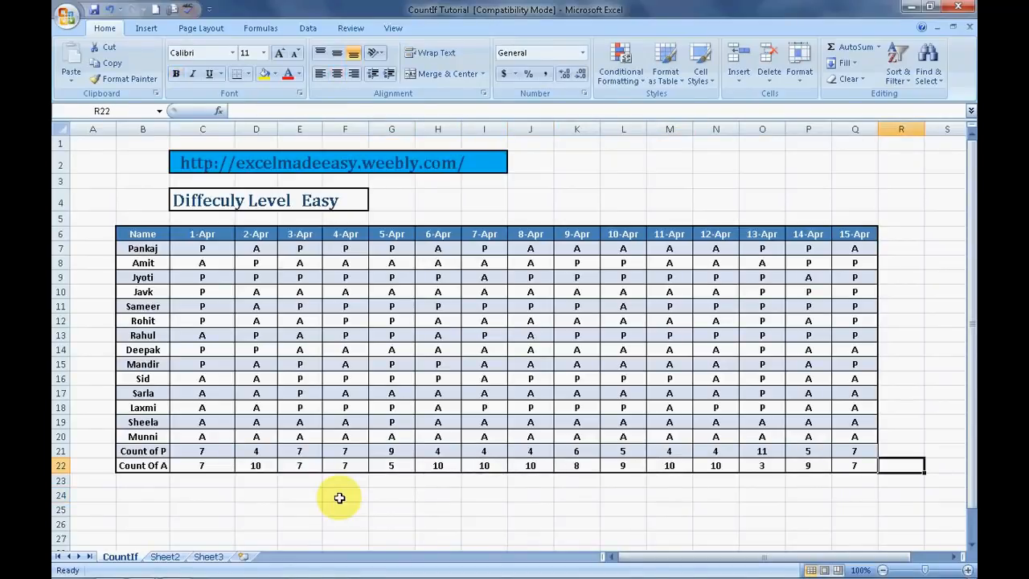
# Look over the first person's attendance entries across row 7, from 1-Apr to 15-Apr.
pyautogui.press('Up')
pyautogui.press('Up')
pyautogui.press('Up')
pyautogui.press('Up')
pyautogui.press('Up')
pyautogui.press('Up')
pyautogui.press('Up')
pyautogui.press('Up')
pyautogui.press('Up')
pyautogui.press('Up')
pyautogui.press('Up')
pyautogui.press('Up')
pyautogui.press('Up')
pyautogui.press('Up')
pyautogui.press('Up')
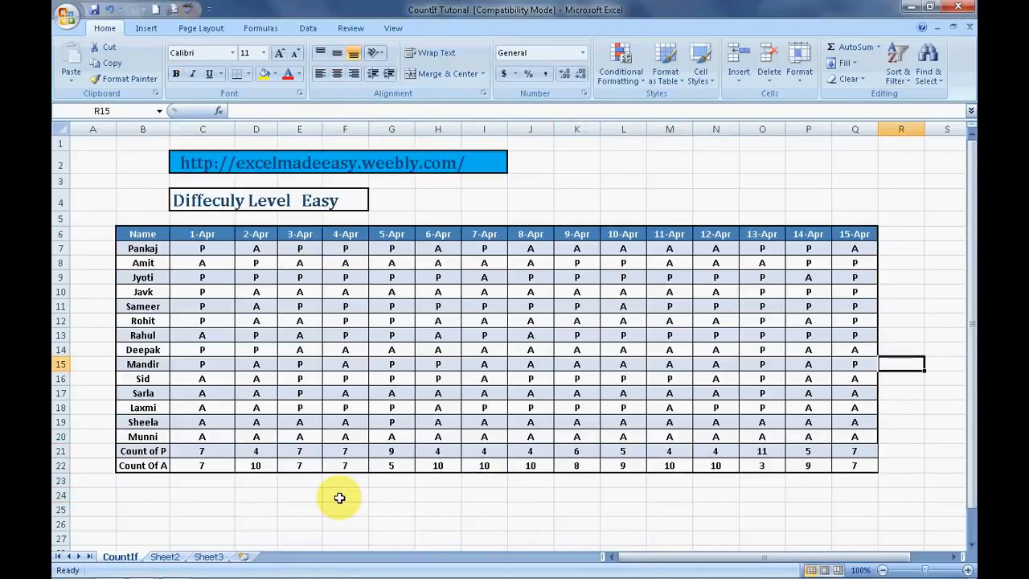
pyautogui.press('Right')
pyautogui.press('Left')
pyautogui.press('Left')
pyautogui.press('Left')
pyautogui.press('Left')
pyautogui.press('Left')
pyautogui.press('Left')
pyautogui.press('Left')
pyautogui.press('Left')
pyautogui.press('Left')
pyautogui.press('Left')
pyautogui.press('Left')
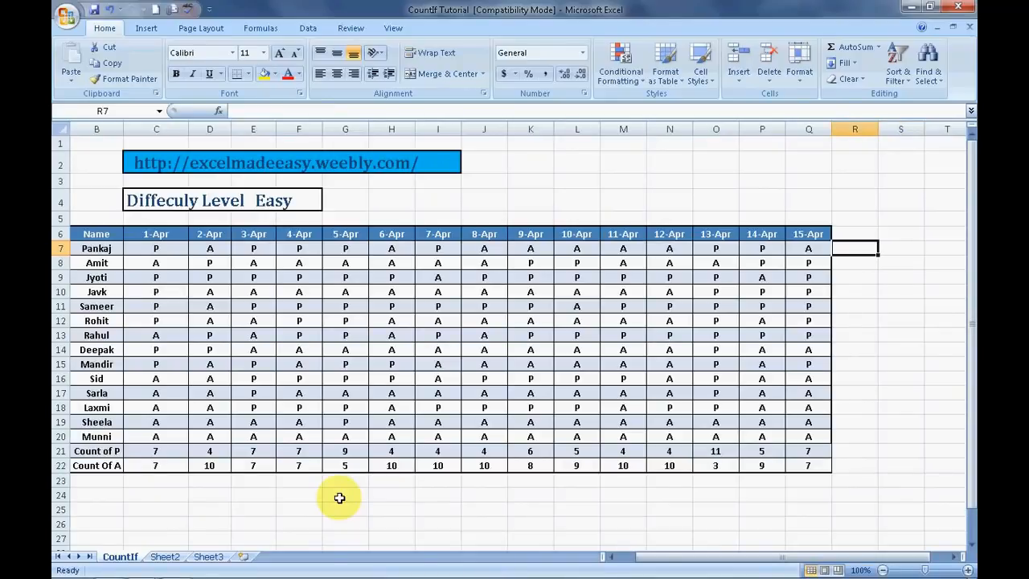
pyautogui.press('Left')
pyautogui.press('Left')
pyautogui.press('Left')
pyautogui.press('Left')
pyautogui.press('Left')
pyautogui.press('Left')
pyautogui.press('Left')
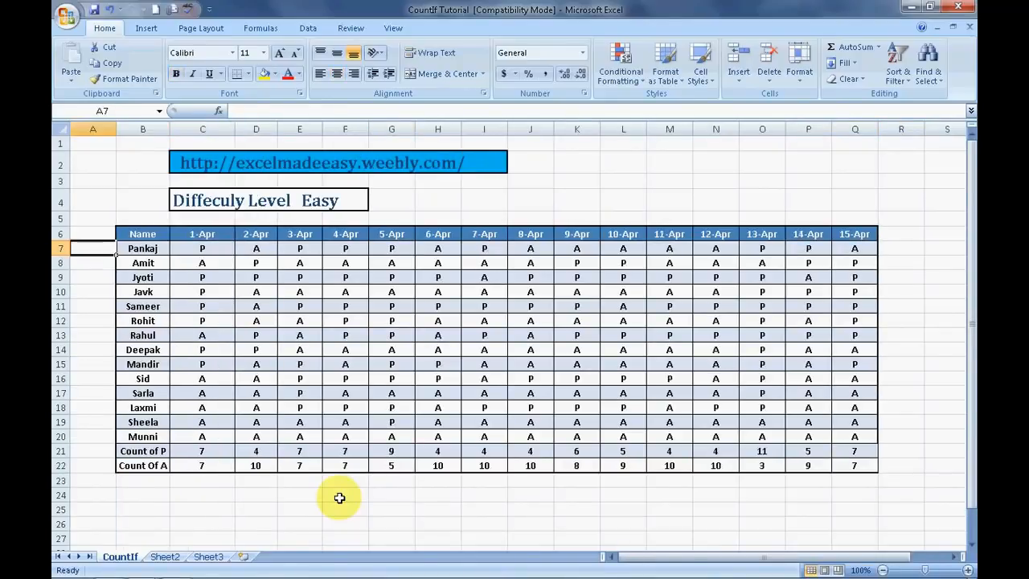
pyautogui.press('Right')
pyautogui.press('Right')
pyautogui.press('Right')
pyautogui.press('Right')
pyautogui.press('Right')
pyautogui.press('Right')
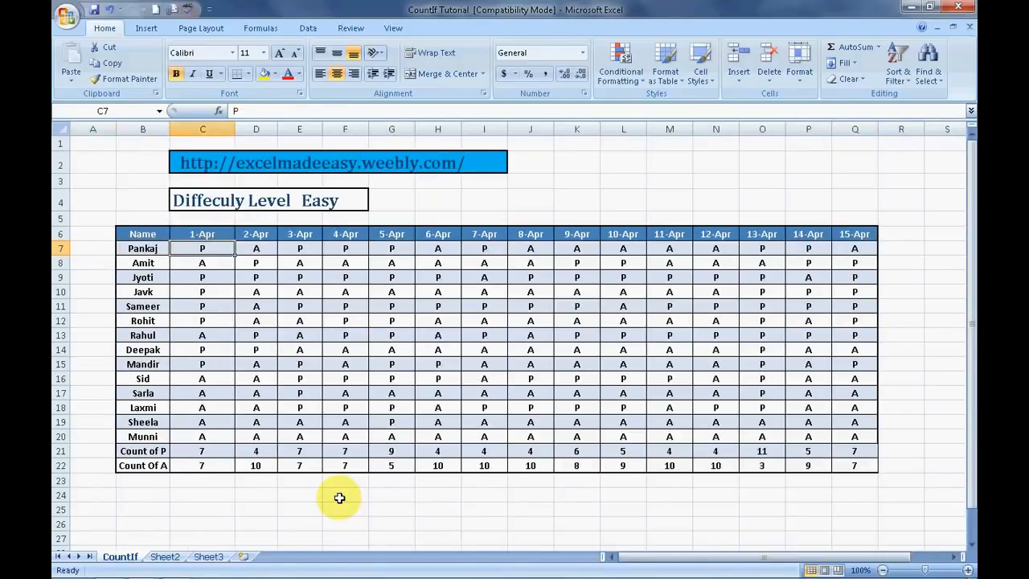
pyautogui.press('Right')
pyautogui.press('Right')
pyautogui.press('Right')
pyautogui.press('Right')
pyautogui.press('Right')
pyautogui.press('Right')
pyautogui.press('Right')
pyautogui.press('Right')
pyautogui.press('Right')
pyautogui.press('Right')
pyautogui.press('Right')
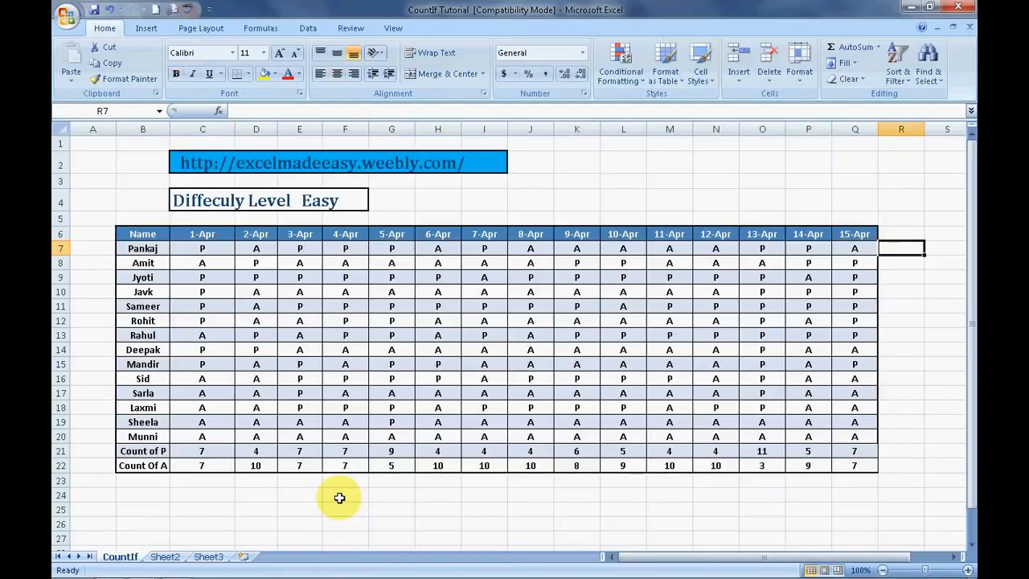
# Enter the column headings "p" in R6 and "a" in S6, beside the 15-Apr column.
pyautogui.press('Right')
pyautogui.press('Left')
pyautogui.press('Up')
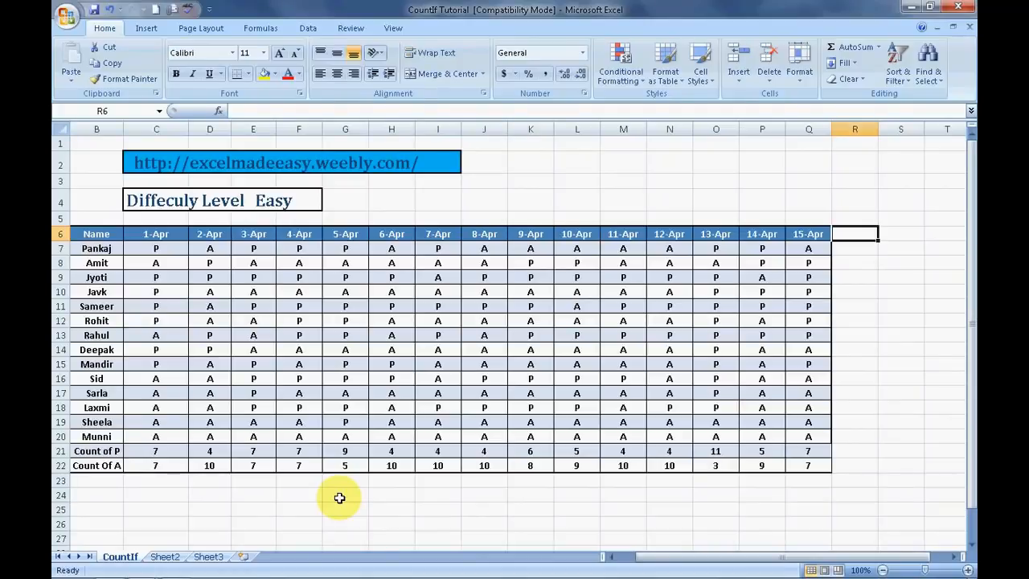
pyautogui.write('p')
pyautogui.press('Right')
pyautogui.write('a')
pyautogui.press('Right')
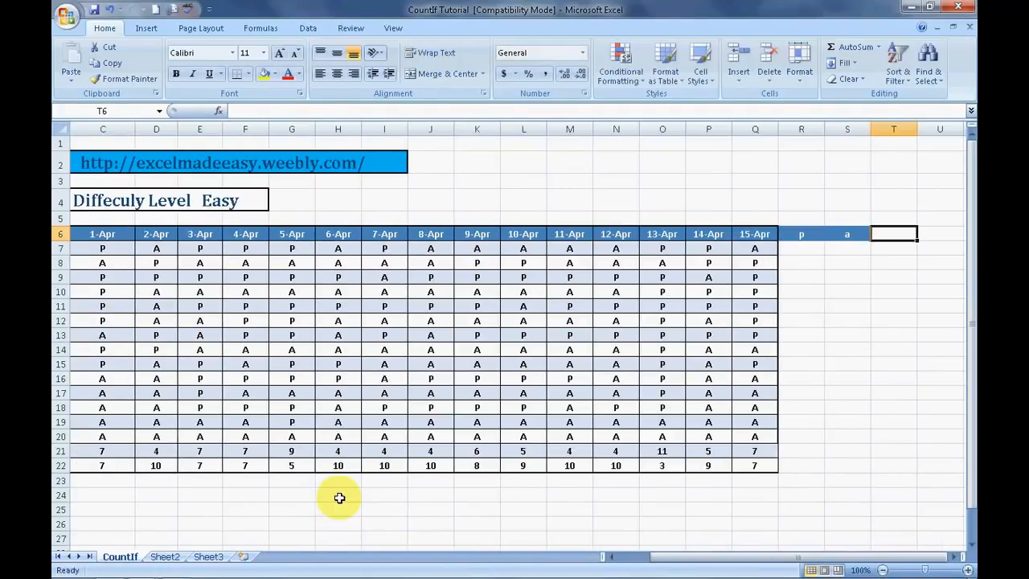
pyautogui.press('Left')
pyautogui.press('Down')
pyautogui.press('Left')
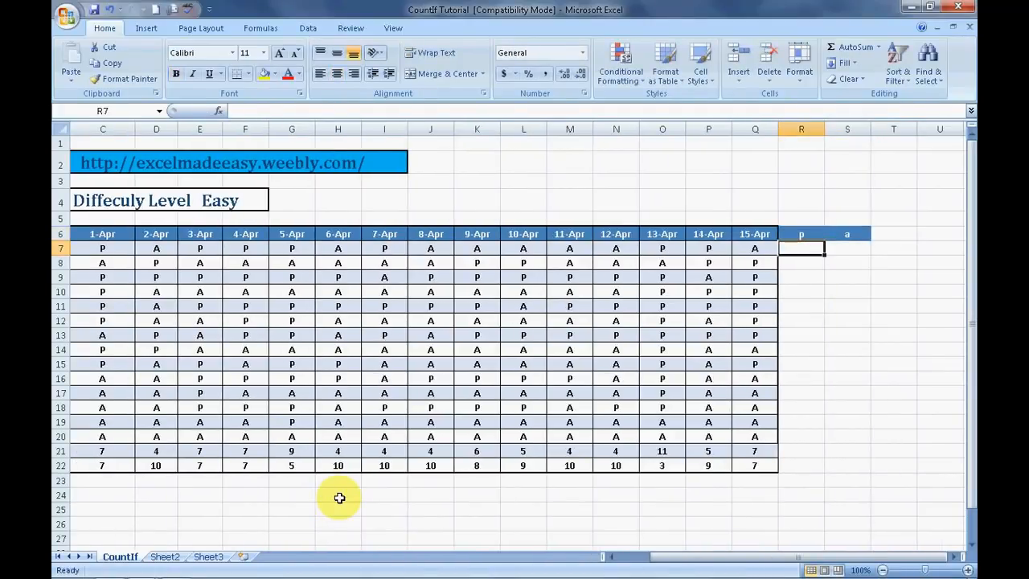
pyautogui.write('=')
pyautogui.press('Escape')
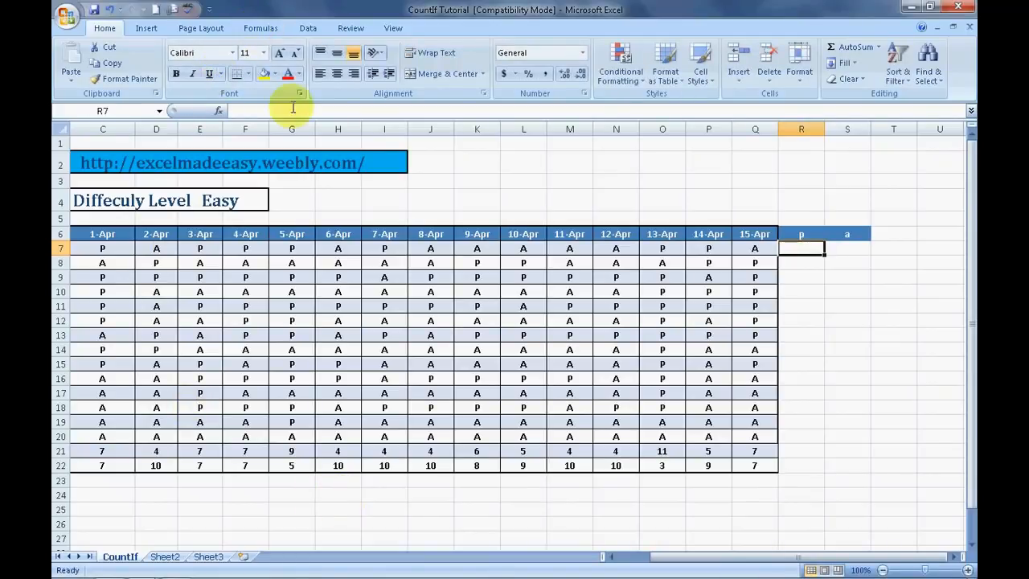
# Insert the COUNTIF function in cell R7, finding it with a function search for "countif".
pyautogui.click(431, 151)
pyautogui.press('Left')
pyautogui.press('Left')
pyautogui.press('Left')
pyautogui.press('Left')
pyautogui.press('Left')
pyautogui.press('Left')
pyautogui.press('Left')
pyautogui.press('Left')
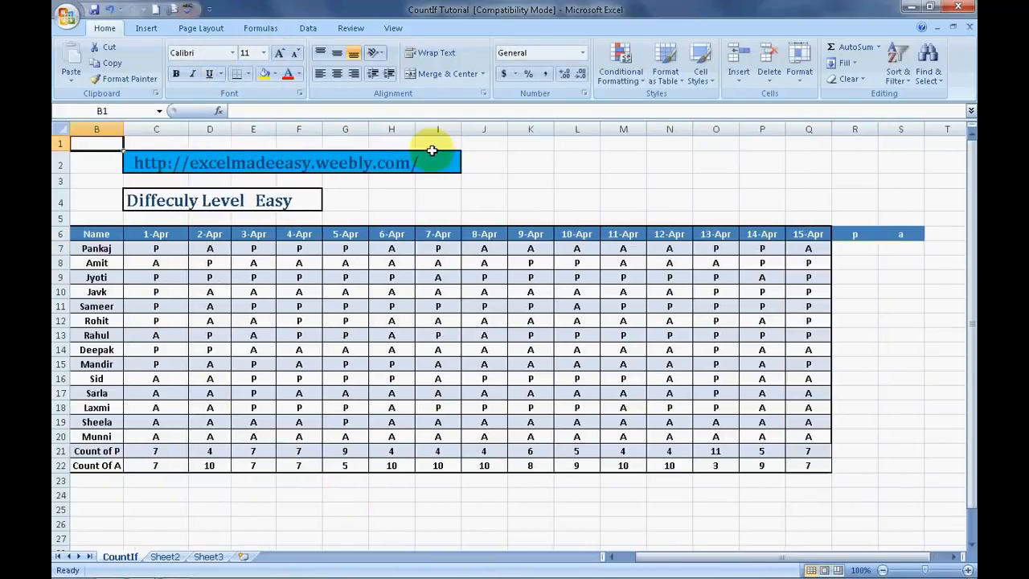
pyautogui.click(854, 250)
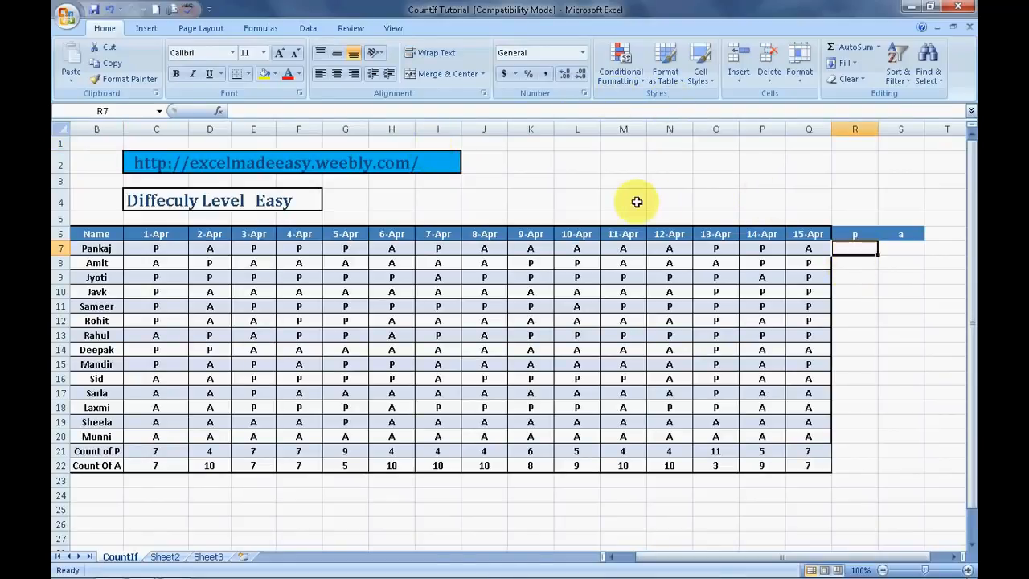
pyautogui.click(261, 28)
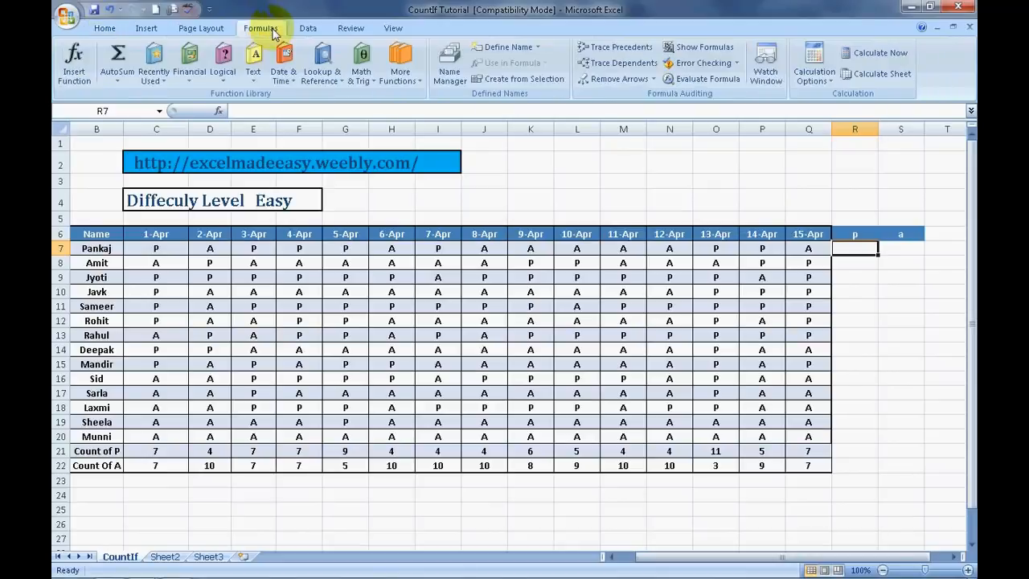
pyautogui.click(87, 62)
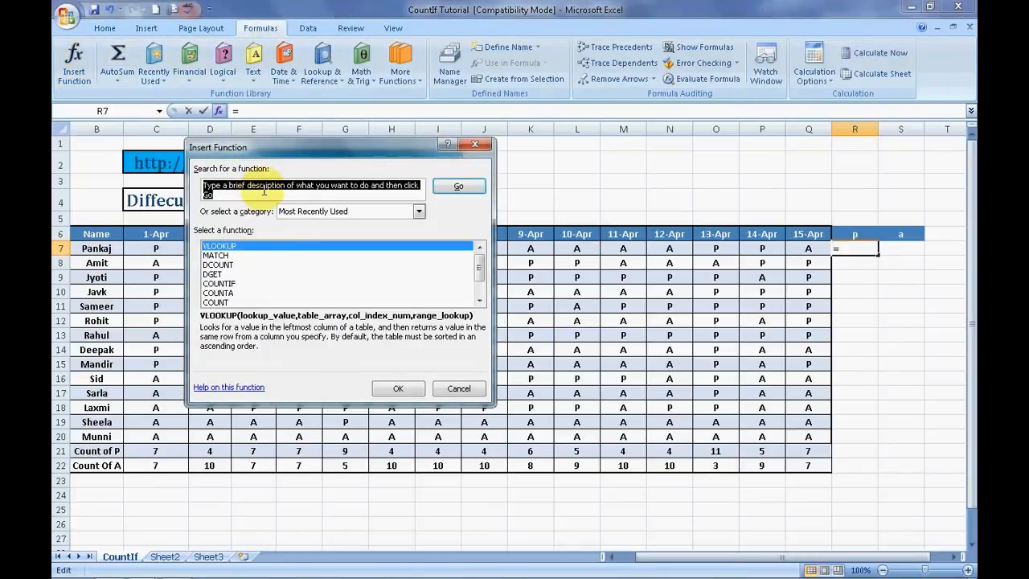
pyautogui.write('countif')
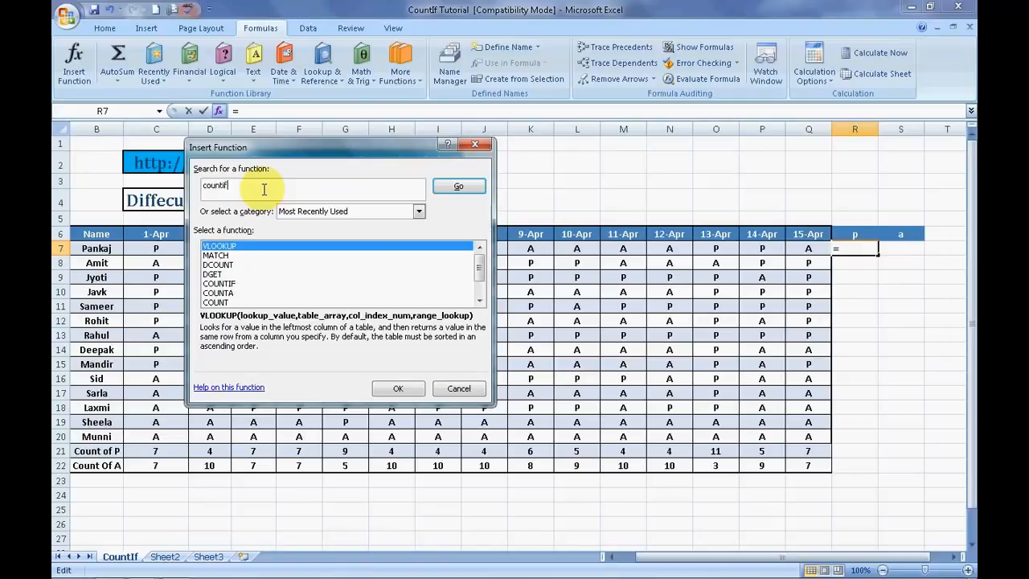
pyautogui.click(464, 186)
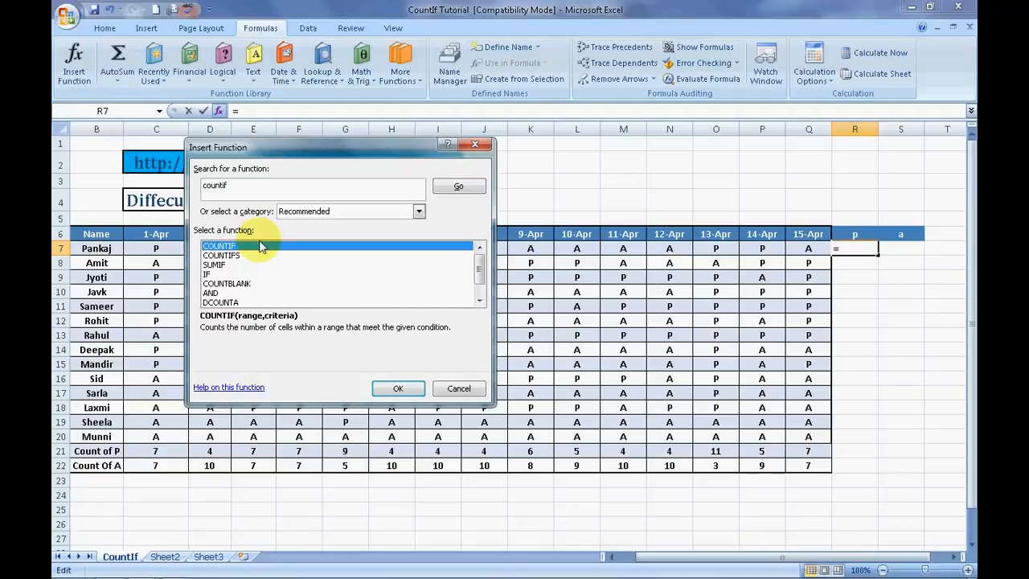
pyautogui.click(397, 388)
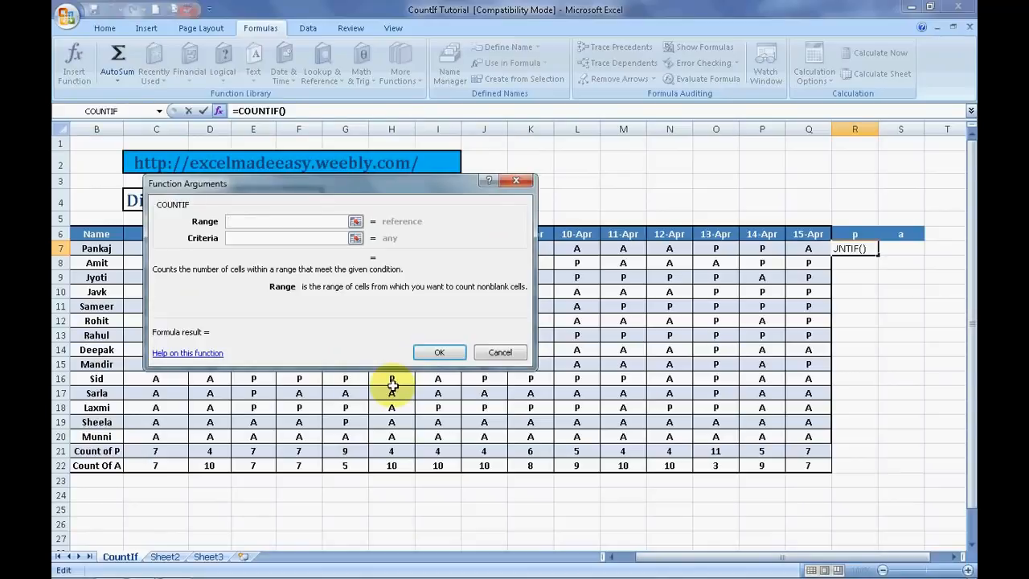
# Set the Range argument of the COUNTIF function in R7 to C7:Q7, covering 1-Apr to 15-Apr.
pyautogui.moveTo(301, 175); pyautogui.dragTo(290, 17)
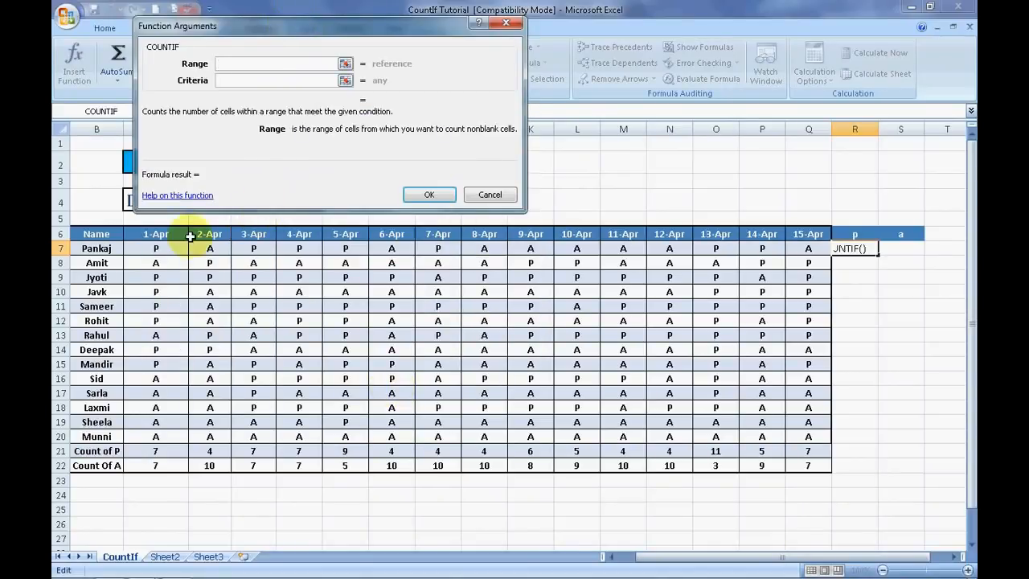
pyautogui.click(159, 248)
pyautogui.hotkey('shift', 'Right')
pyautogui.hotkey('shift', 'Right')
pyautogui.hotkey('shift', 'Right')
pyautogui.hotkey('shift', 'Right')
pyautogui.hotkey('shift', 'Right')
pyautogui.hotkey('shift', 'Right')
pyautogui.hotkey('shift', 'Right')
pyautogui.hotkey('shift', 'Right')
pyautogui.hotkey('shift', 'Right')
pyautogui.hotkey('shift', 'Right')
pyautogui.hotkey('shift', 'Right')
pyautogui.hotkey('shift', 'Right')
pyautogui.hotkey('shift', 'Right')
pyautogui.hotkey('shift', 'Right')
pyautogui.hotkey('shift', 'Right')
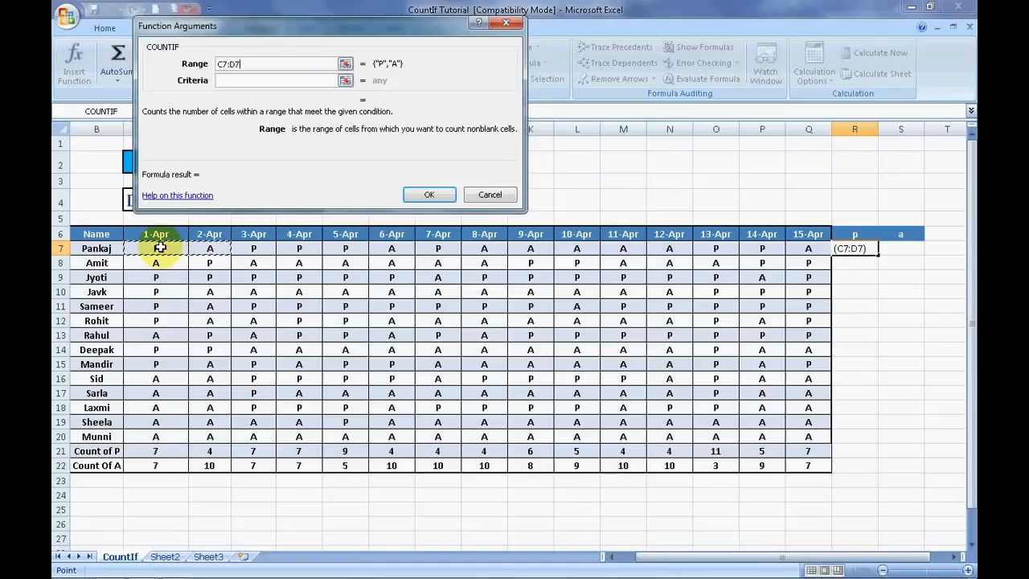
pyautogui.hotkey('shift', 'Left')
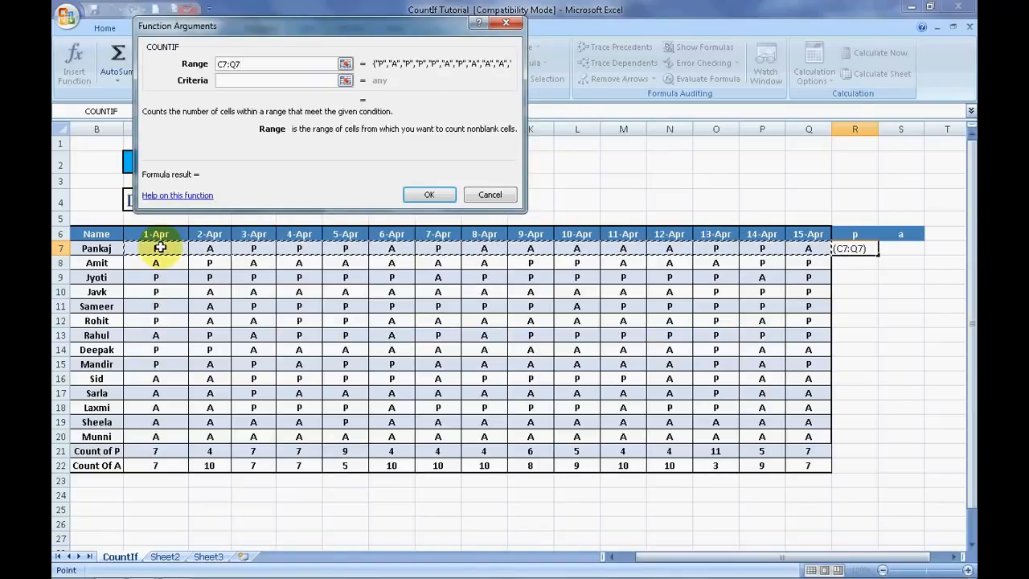
# Set the Criteria argument of the COUNTIF function in R7 to p and complete the formula.
pyautogui.click(230, 82)
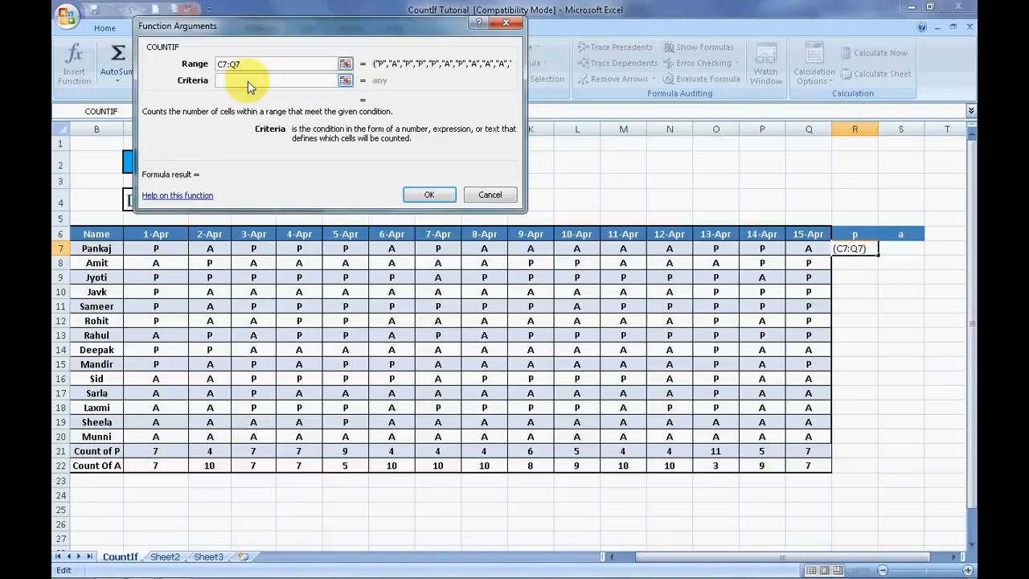
pyautogui.write('p')
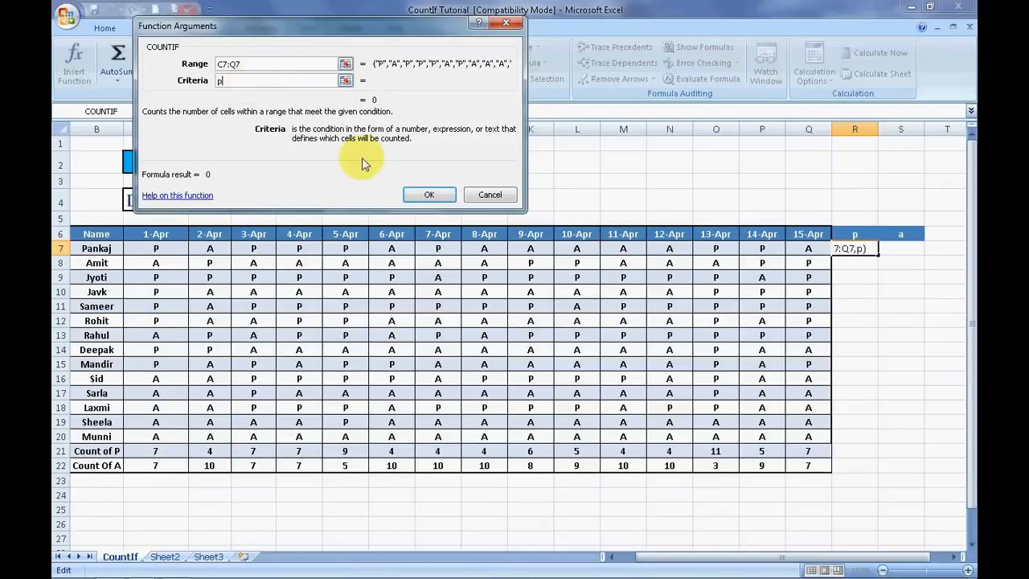
pyautogui.click(428, 196)
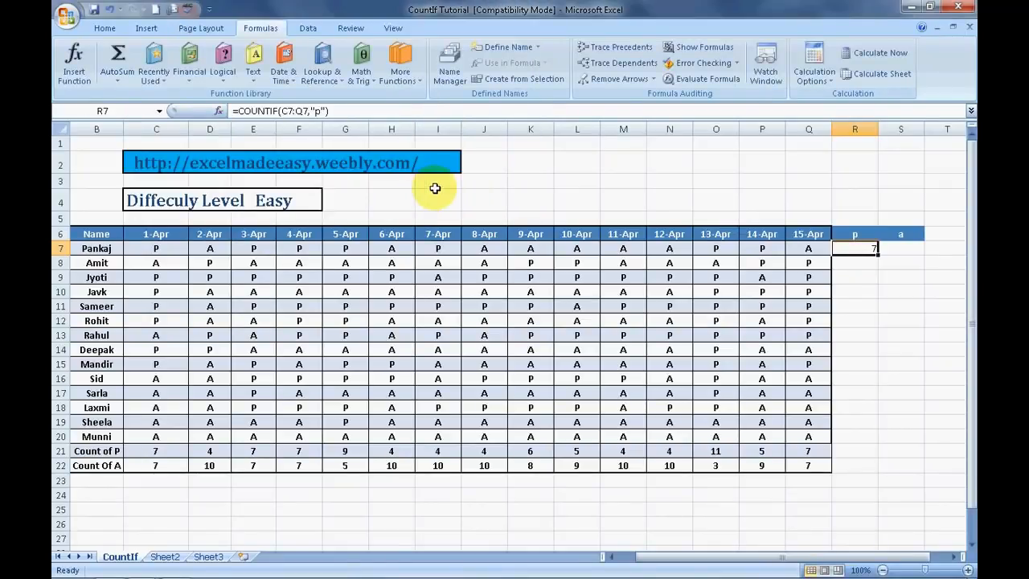
pyautogui.click(714, 200)
pyautogui.click(858, 248)
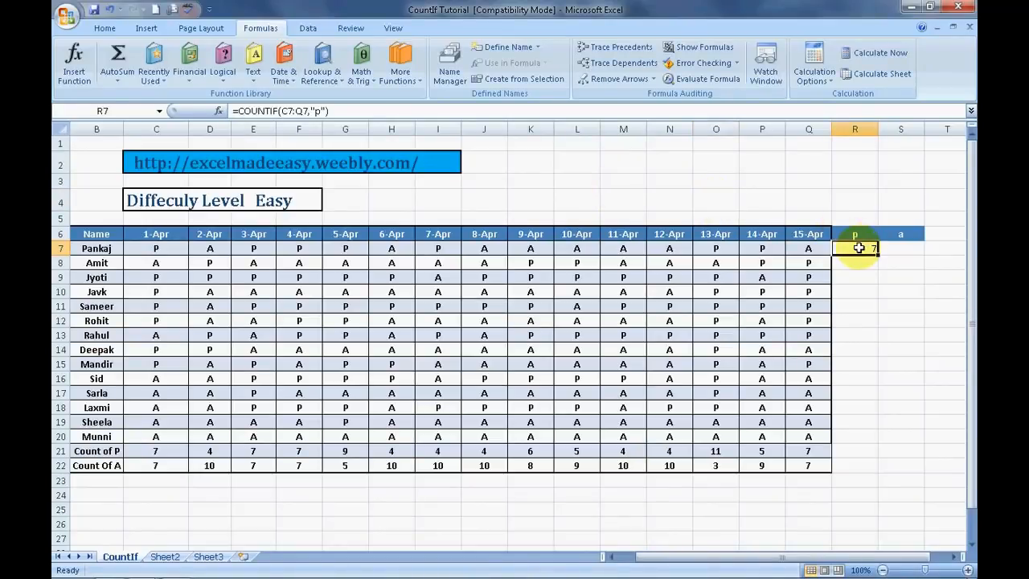
# Insert the COUNTIF function in cell S7 from the most recently used functions.
pyautogui.press('Right')
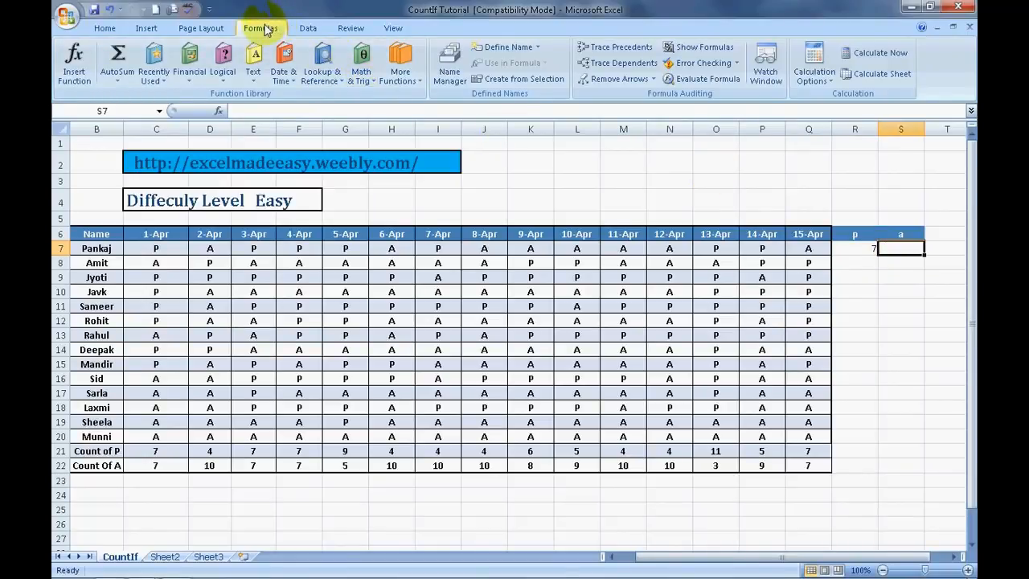
pyautogui.click(73, 64)
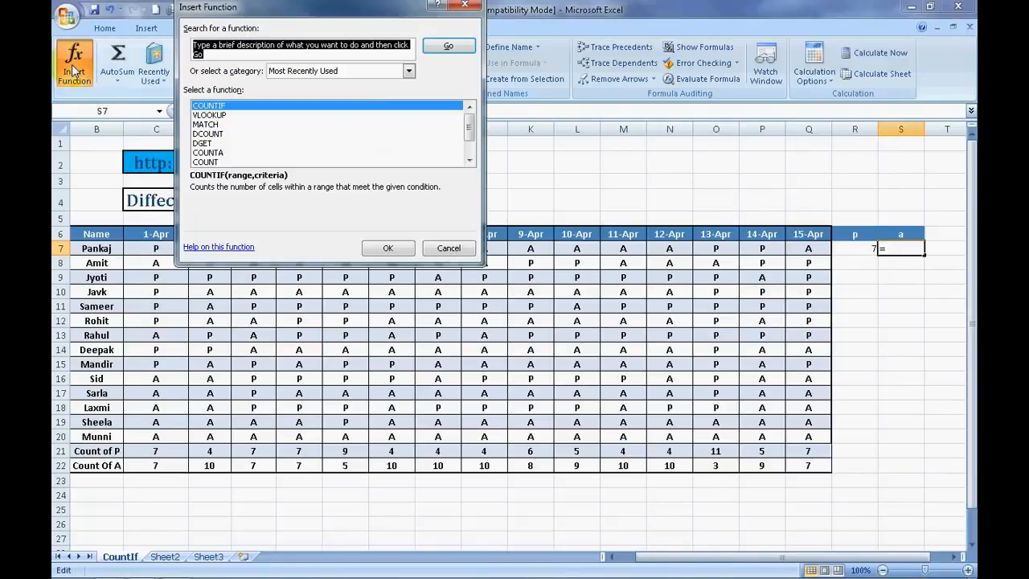
pyautogui.click(230, 106)
pyautogui.click(387, 248)
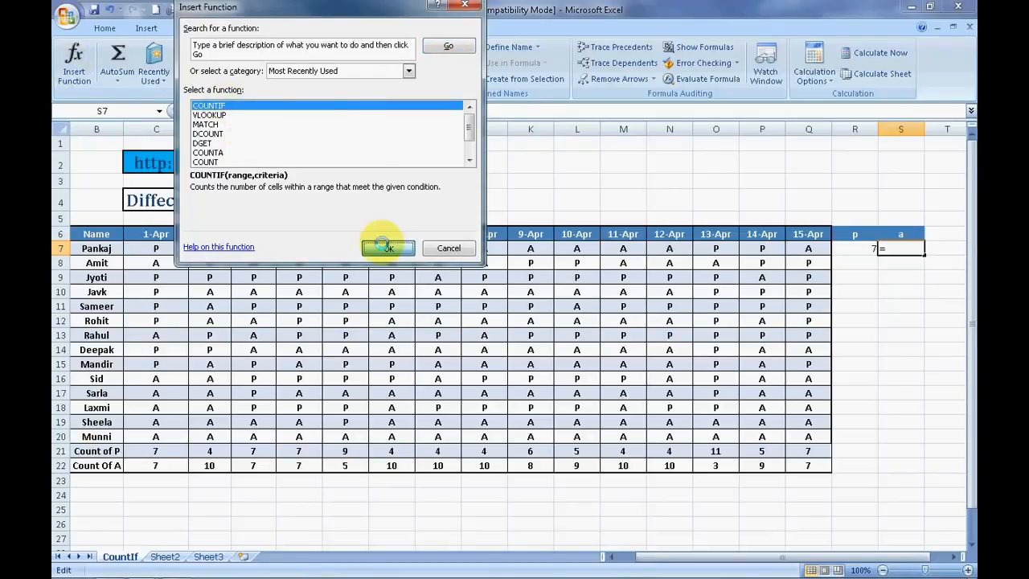
# Set the Range argument of the COUNTIF function in S7 to C7:Q7, from 1-Apr to 15-Apr.
pyautogui.click(169, 248)
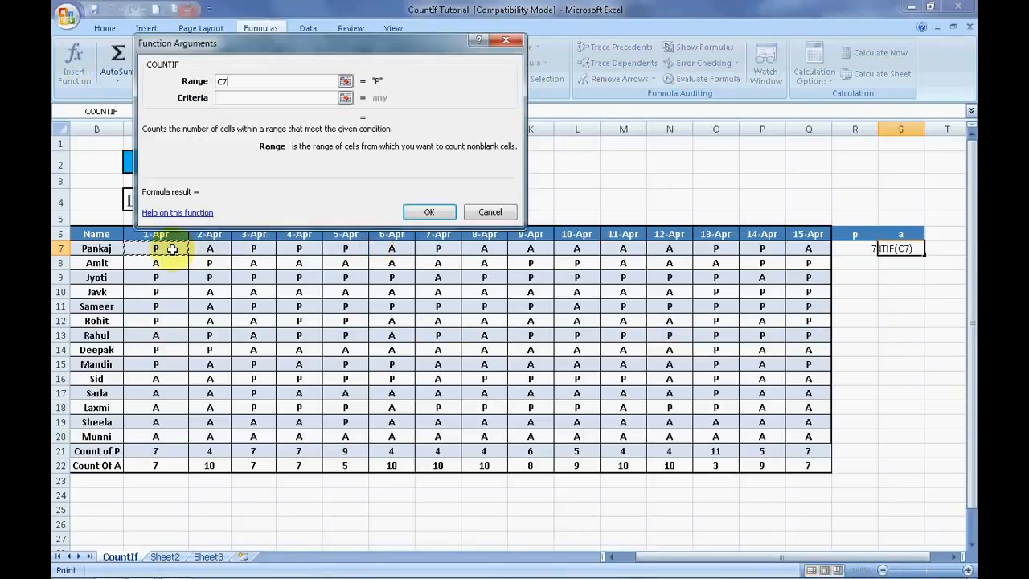
pyautogui.hotkey('shift', 'Down')
pyautogui.hotkey('shift', 'Right')
pyautogui.hotkey('shift', 'Right')
pyautogui.hotkey('shift', 'Right')
pyautogui.hotkey('shift', 'Up')
pyautogui.hotkey('shift', 'Right')
pyautogui.hotkey('shift', 'Right')
pyautogui.hotkey('shift', 'Right')
pyautogui.hotkey('shift', 'Right')
pyautogui.hotkey('shift', 'Right')
pyautogui.hotkey('shift', 'Right')
pyautogui.hotkey('shift', 'Right')
pyautogui.hotkey('shift', 'Right')
pyautogui.hotkey('shift', 'Right')
pyautogui.hotkey('shift', 'Right')
pyautogui.hotkey('shift', 'Right')
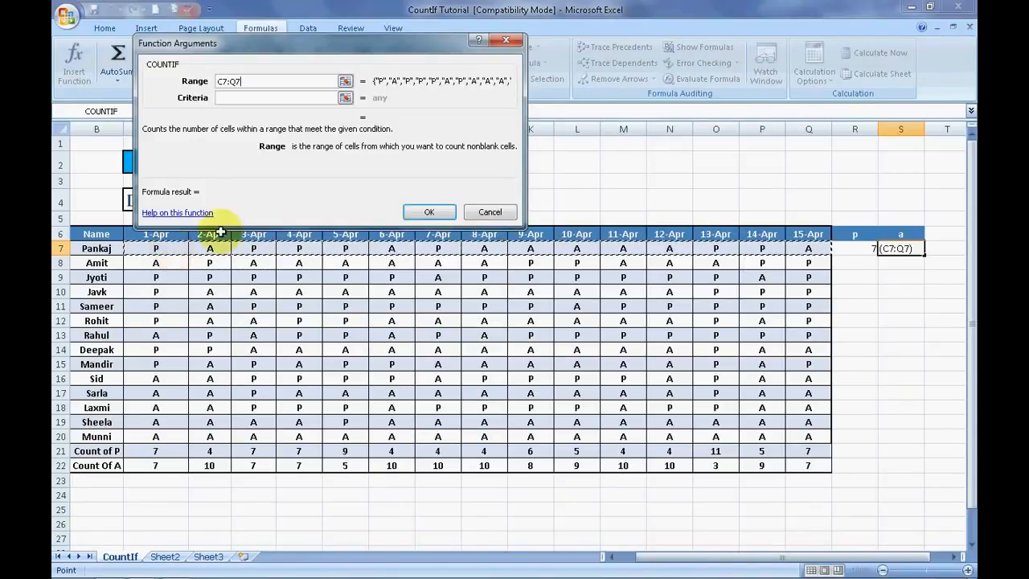
# Set the Criteria argument of the COUNTIF function in S7 to a and complete the formula.
pyautogui.click(257, 95)
pyautogui.write('a')
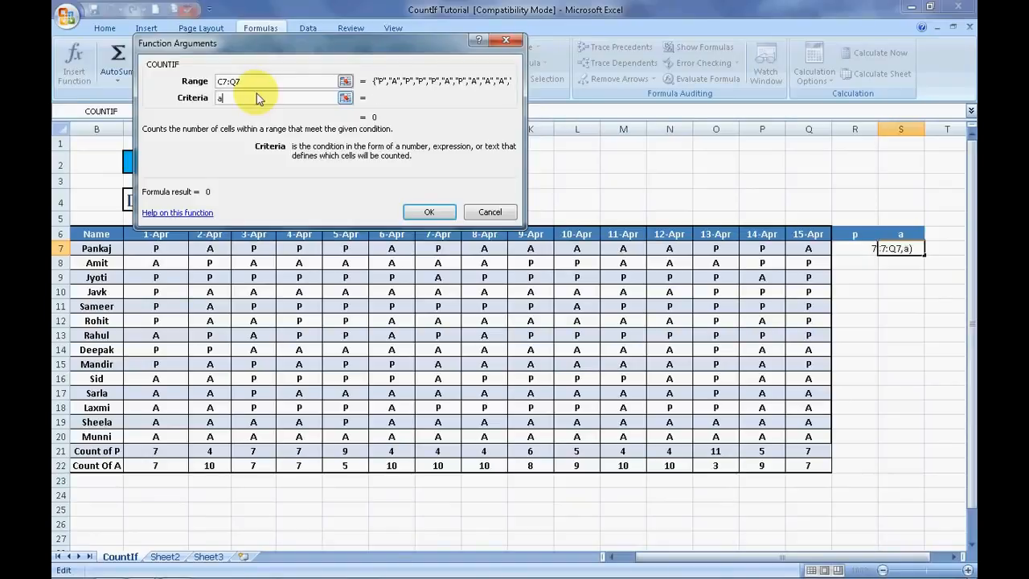
pyautogui.click(428, 213)
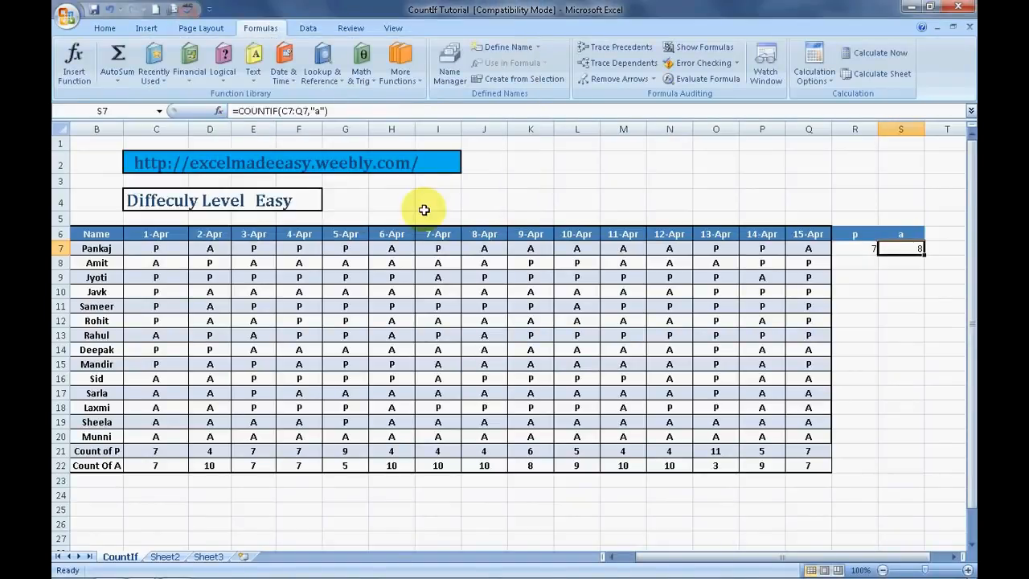
# Copy the p and a COUNTIF formulas from R7:S7 down into R8:S22.
pyautogui.click(594, 185)
pyautogui.press('Right')
pyautogui.press('Right')
pyautogui.press('Right')
pyautogui.press('Right')
pyautogui.press('Right')
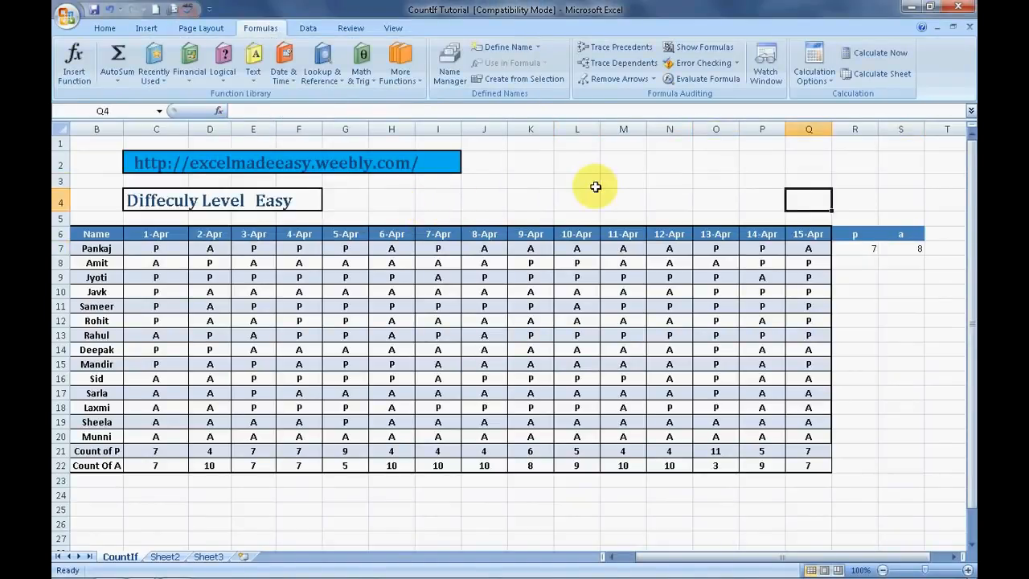
pyautogui.press('Down')
pyautogui.press('Down')
pyautogui.press('Down')
pyautogui.press('Down')
pyautogui.press('Right')
pyautogui.hotkey('shift', 'Right')
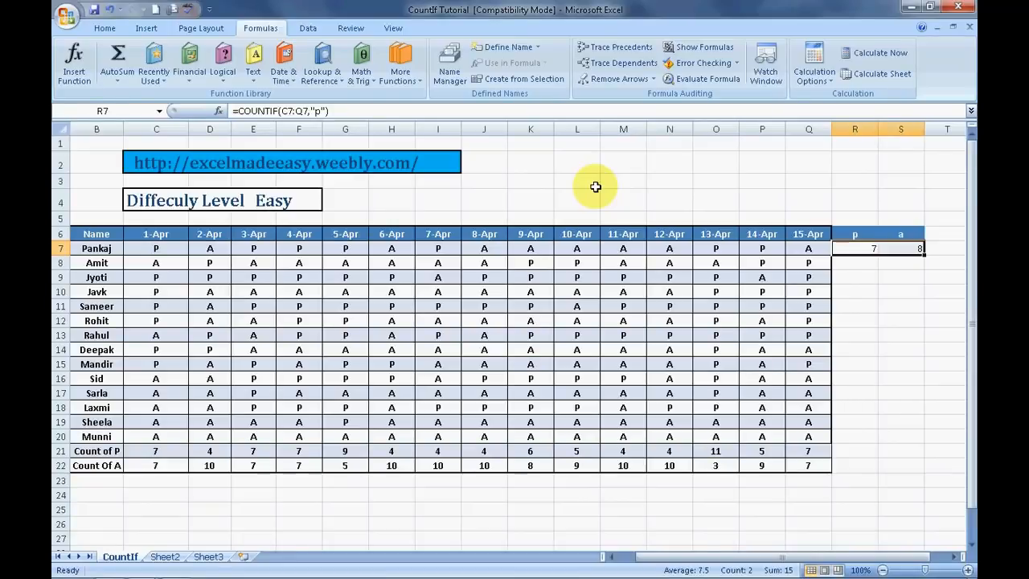
pyautogui.hotkey('ctrl', 'c')
pyautogui.press('Down')
pyautogui.hotkey('shift', 'Right')
pyautogui.hotkey('shift', 'Down')
pyautogui.hotkey('shift', 'Down')
pyautogui.hotkey('shift', 'Down')
pyautogui.hotkey('shift', 'Down')
pyautogui.hotkey('shift', 'Down')
pyautogui.hotkey('shift', 'Down')
pyautogui.hotkey('shift', 'Down')
pyautogui.hotkey('shift', 'Down')
pyautogui.hotkey('shift', 'Down')
pyautogui.hotkey('shift', 'Down')
pyautogui.hotkey('shift', 'Down')
pyautogui.hotkey('shift', 'Down')
pyautogui.hotkey('shift', 'Down')
pyautogui.hotkey('shift', 'Down')
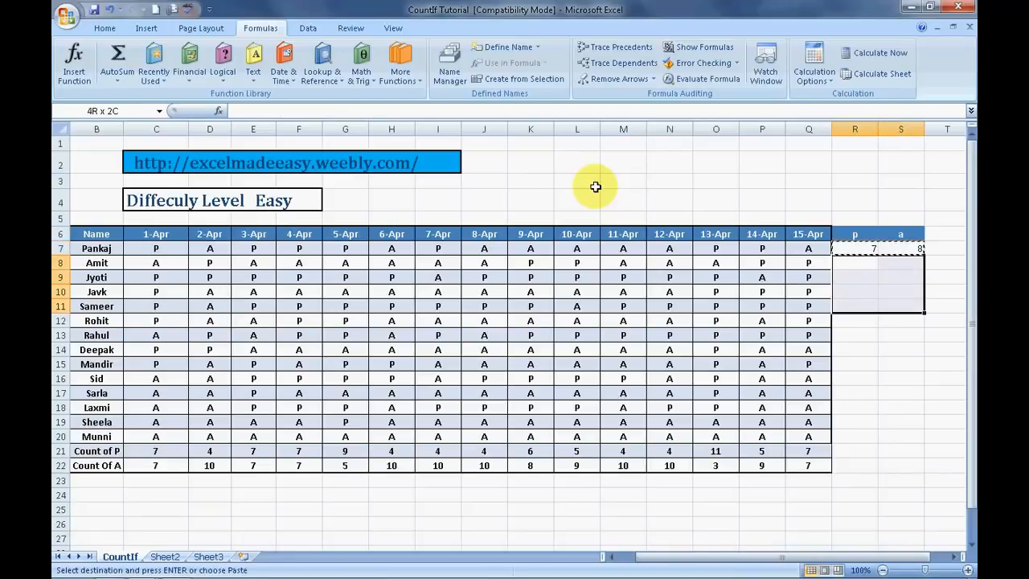
pyautogui.hotkey('ctrl', 'v')
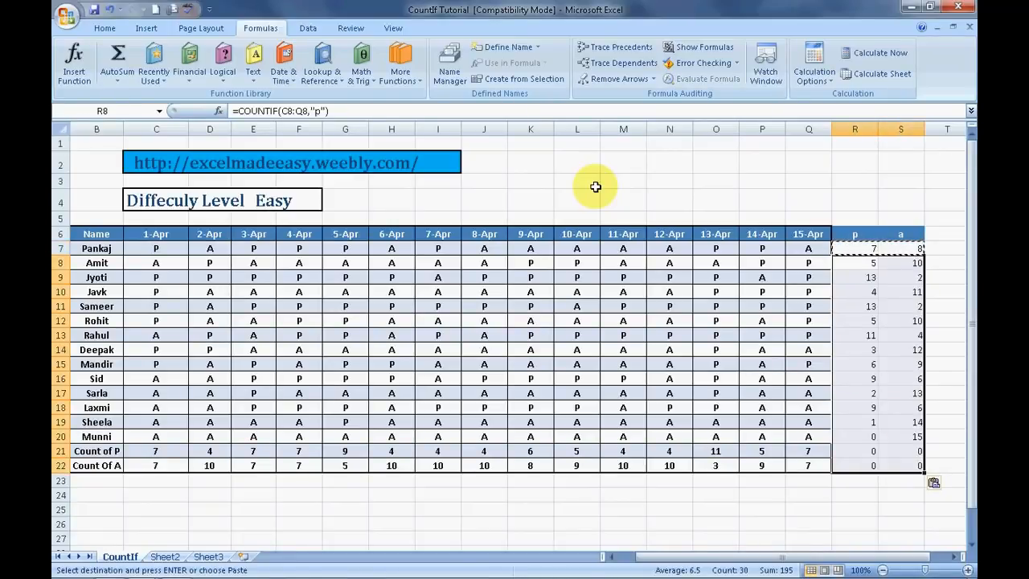
pyautogui.press('Escape')
# Check the copied COUNTIF formulas down the p and a columns to row 21.
pyautogui.press('Right')
pyautogui.press('Down')
pyautogui.press('Down')
pyautogui.press('Down')
pyautogui.press('Down')
pyautogui.press('Down')
pyautogui.press('Down')
pyautogui.press('Down')
pyautogui.press('Down')
pyautogui.press('Down')
pyautogui.press('Down')
pyautogui.press('Down')
pyautogui.press('Down')
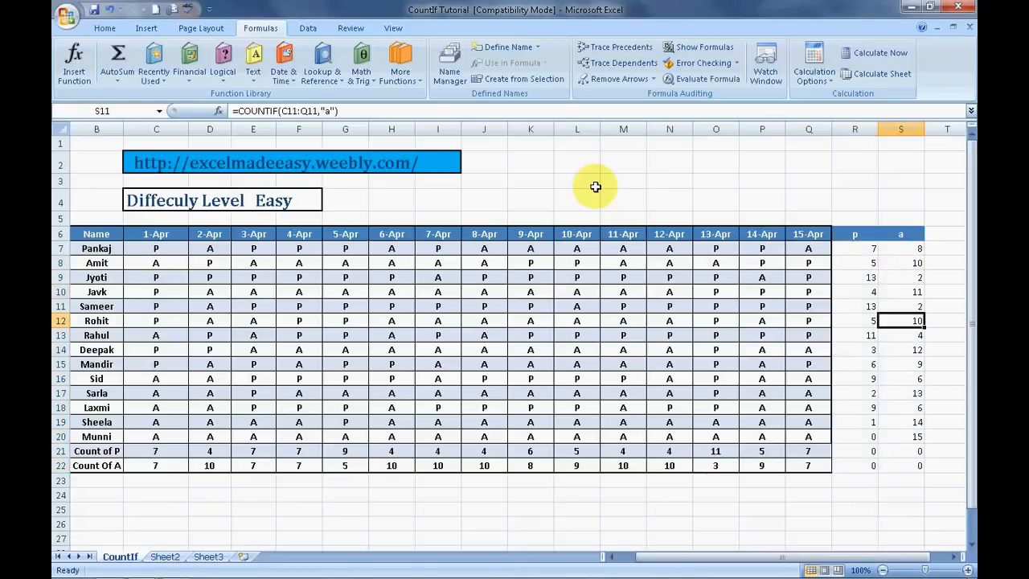
pyautogui.press('Left')
pyautogui.press('Down')
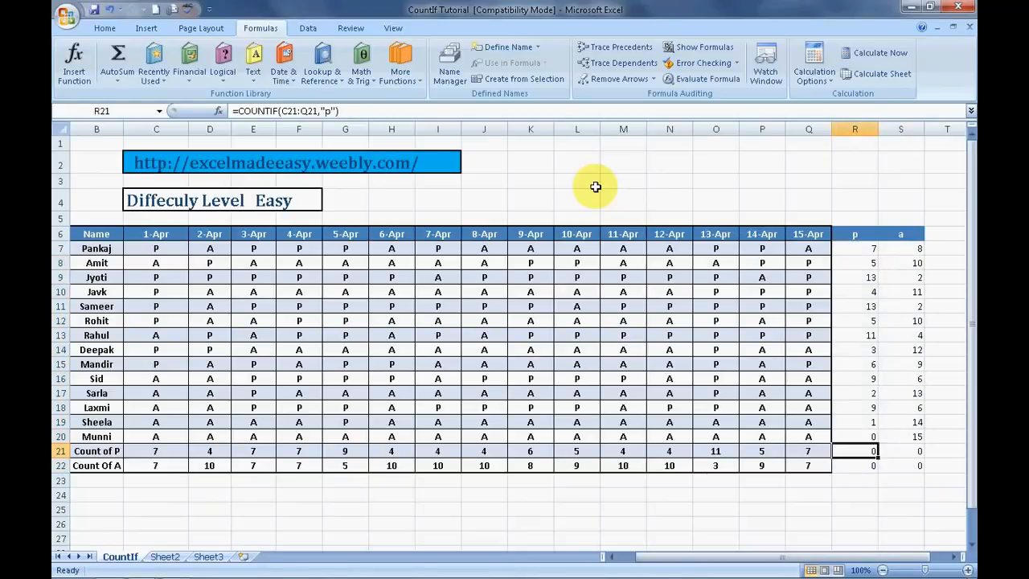
# Compare the daily Count of P formulas in row 21 with the copied formulas in R21 and S21.
pyautogui.press('Left')
pyautogui.press('Left')
pyautogui.press('Right')
pyautogui.press('Left')
pyautogui.press('Left')
pyautogui.press('Left')
pyautogui.press('Left')
pyautogui.press('Left')
pyautogui.press('Left')
pyautogui.press('Left')
pyautogui.press('Left')
pyautogui.press('Left')
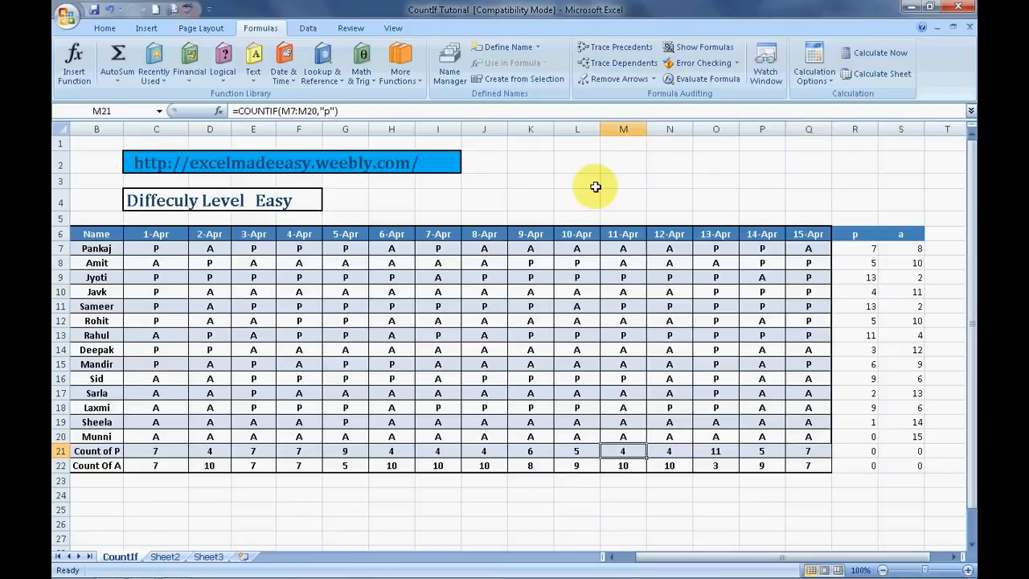
pyautogui.press('Right')
pyautogui.press('Right')
pyautogui.press('Right')
pyautogui.press('Right')
pyautogui.press('Right')
pyautogui.press('Right')
pyautogui.press('Right')
pyautogui.press('Right')
pyautogui.press('Right')
pyautogui.press('Right')
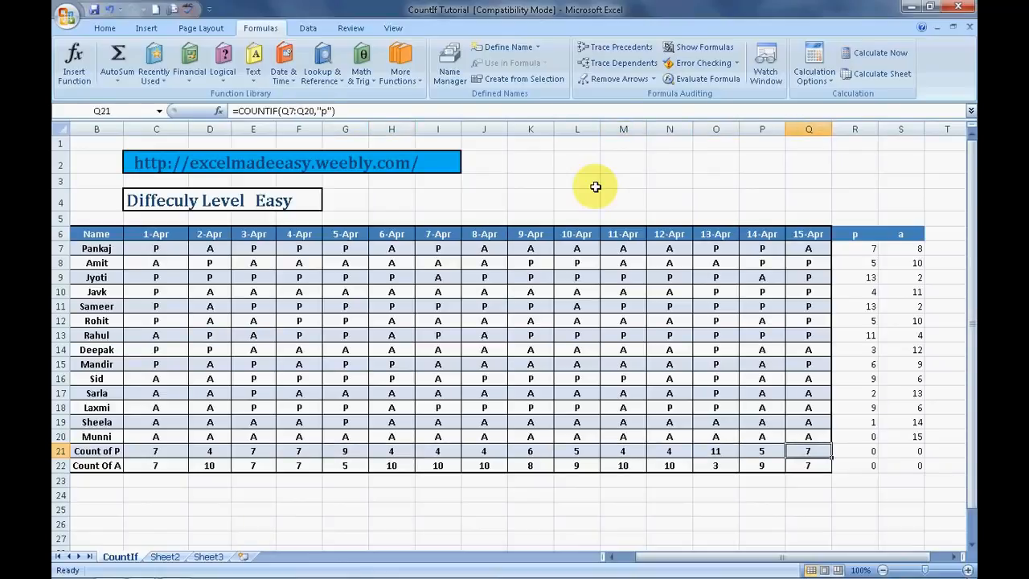
pyautogui.press('Left')
pyautogui.press('Left')
pyautogui.press('Up')
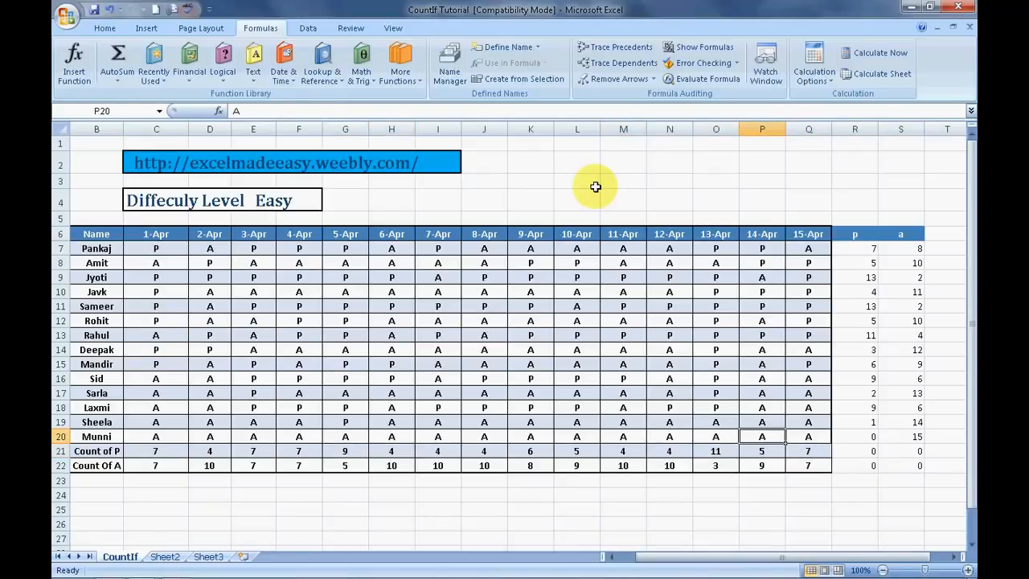
pyautogui.press('Left')
pyautogui.press('Down')
pyautogui.press('Right')
pyautogui.press('Right')
pyautogui.press('Right')
pyautogui.press('Right')
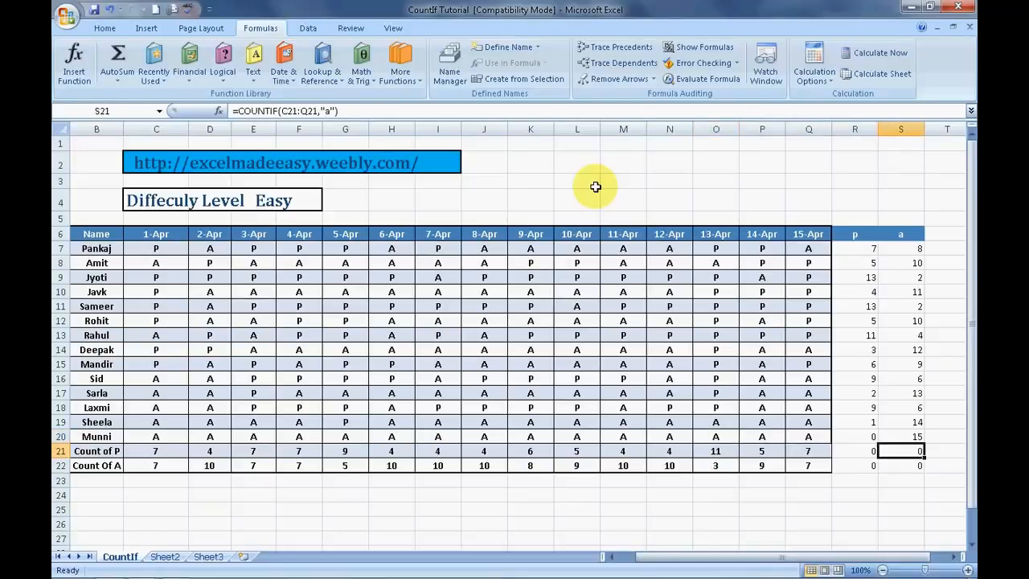
# Clear the copied formulas from R21:S22, beside the Count of P and Count Of A rows.
pyautogui.press('Down')
pyautogui.press('Up')
pyautogui.press('Up')
pyautogui.press('Left')
pyautogui.press('Down')
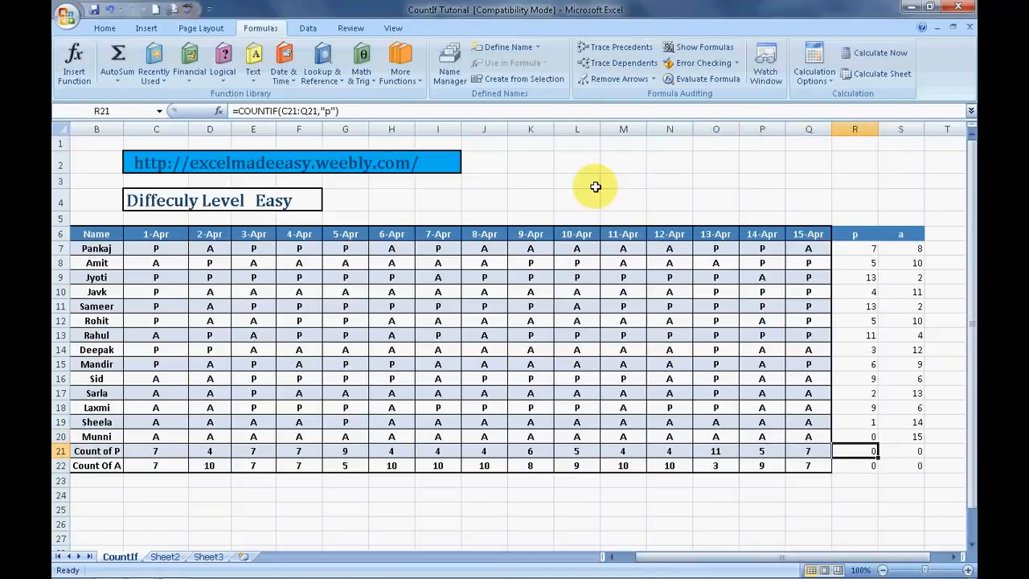
pyautogui.hotkey('shift', 'Right')
pyautogui.hotkey('shift', 'Down')
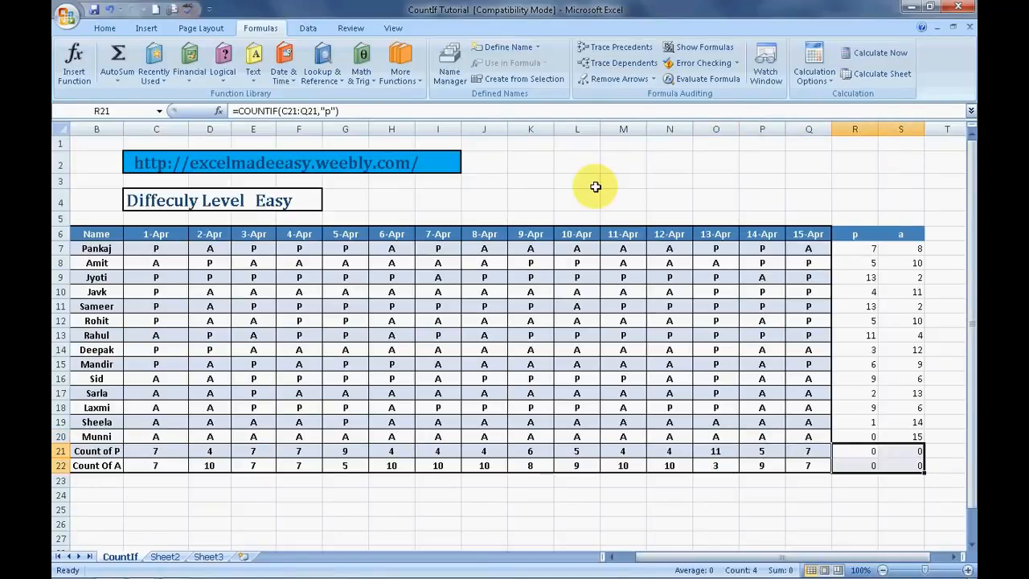
pyautogui.press('Delete')
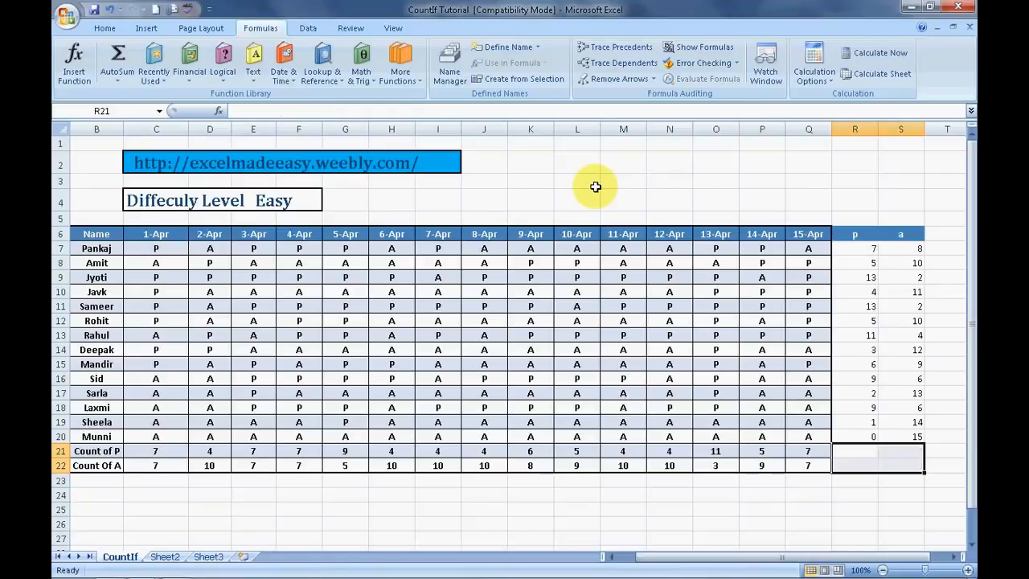
pyautogui.press('Right')
pyautogui.press('Left')
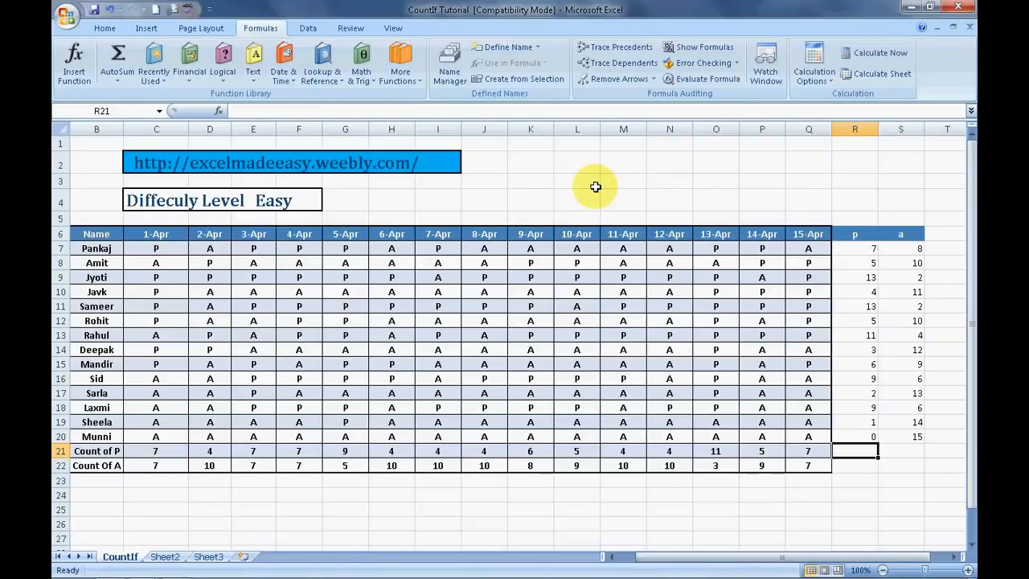
pyautogui.press('Left')
pyautogui.press('Left')
pyautogui.press('Left')
pyautogui.press('Left')
pyautogui.press('Left')
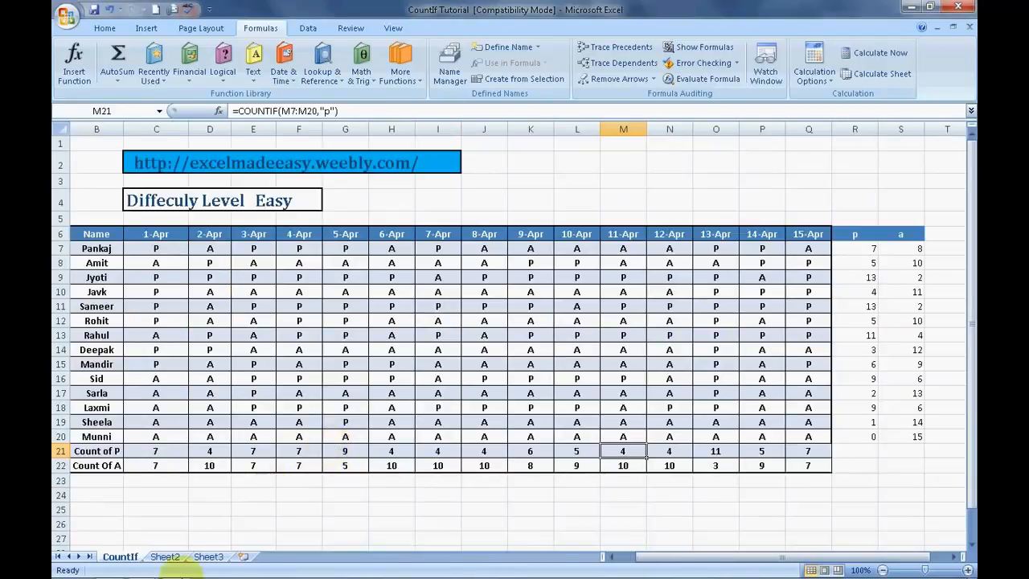
# Switch to Firefox and look over the excelmadeasy YouTube channel page, including its uploads, comments and profile sections.
pyautogui.click(112, 565)
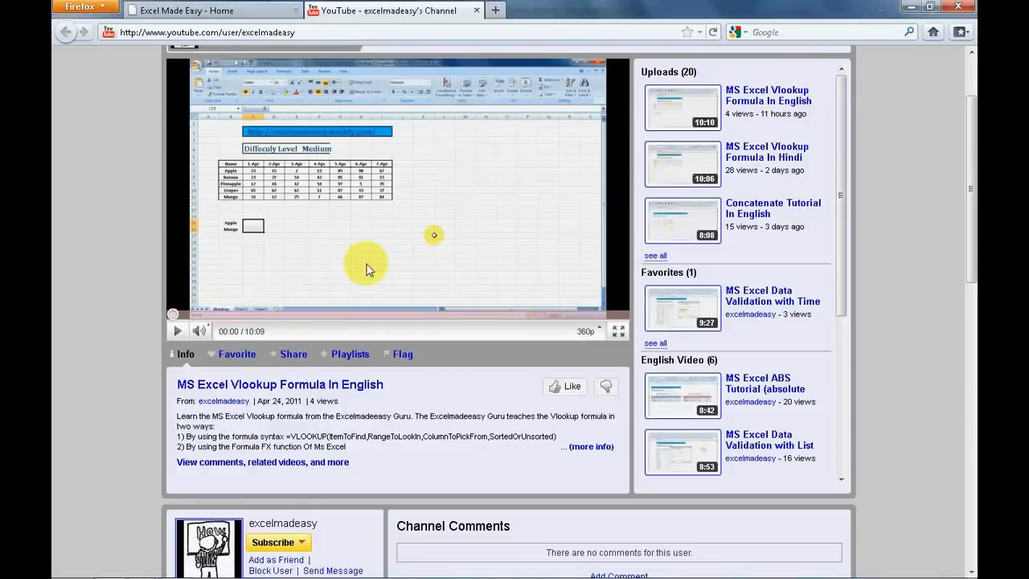
pyautogui.moveTo(969, 176); pyautogui.dragTo(973, 130)
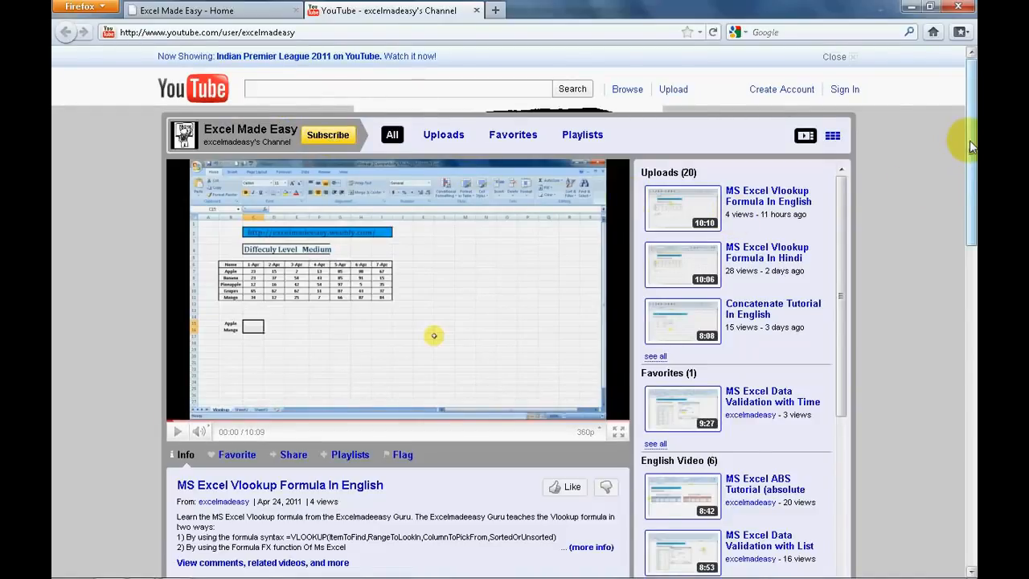
pyautogui.moveTo(969, 146); pyautogui.dragTo(970, 277)
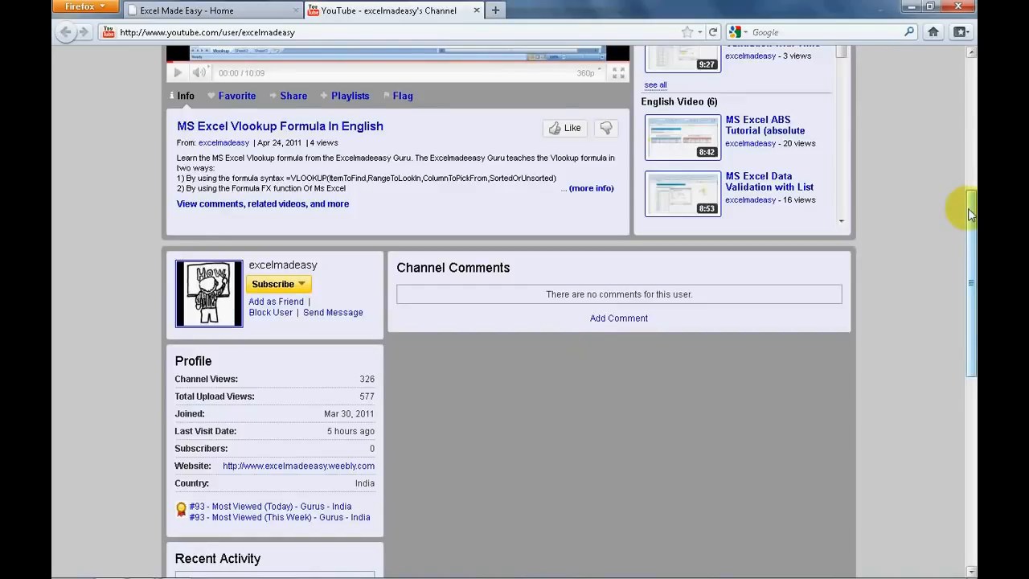
pyautogui.moveTo(970, 213); pyautogui.dragTo(970, 170)
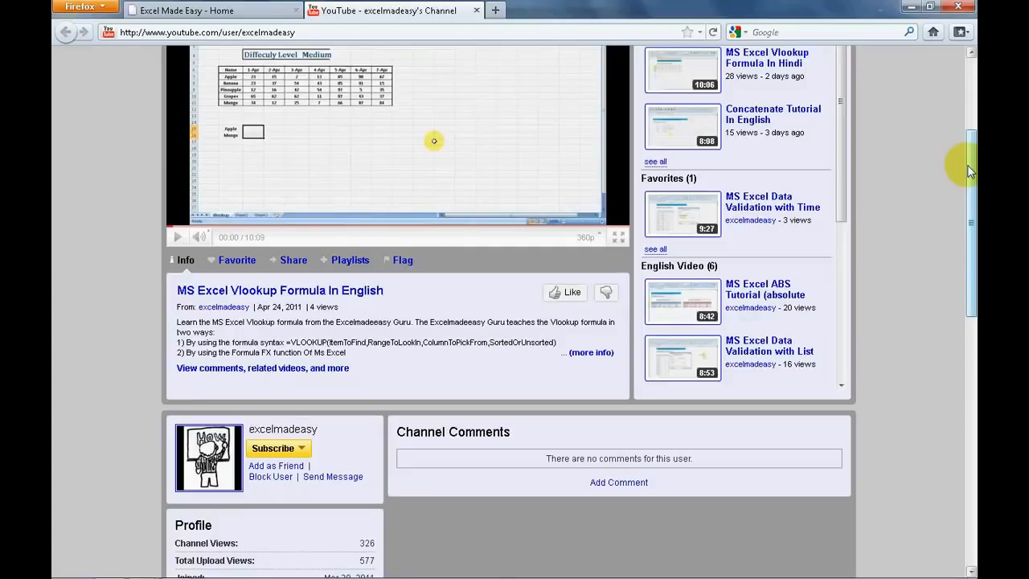
pyautogui.scroll(5, 969, 170)
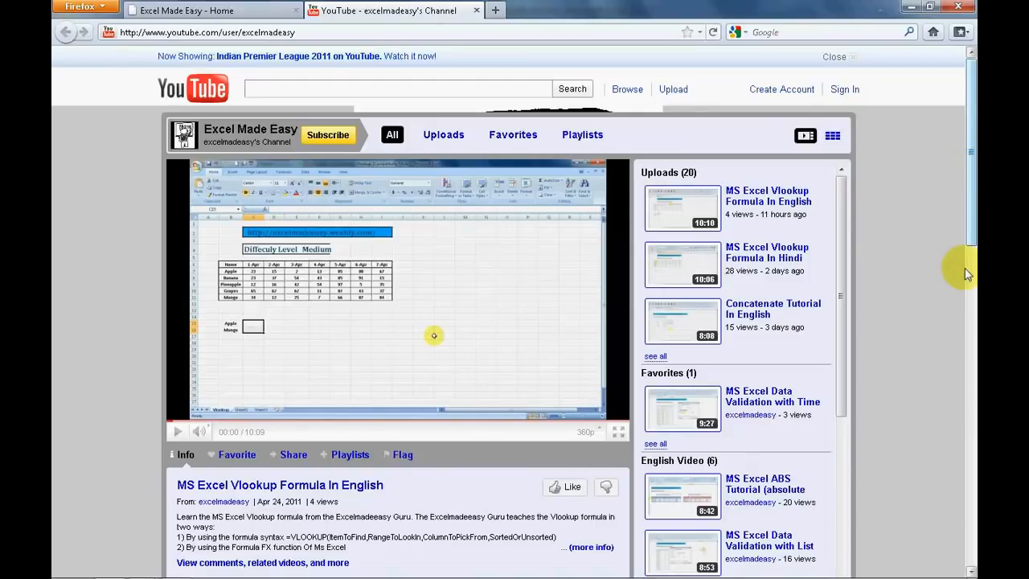
pyautogui.scroll(-7, 636, 374)
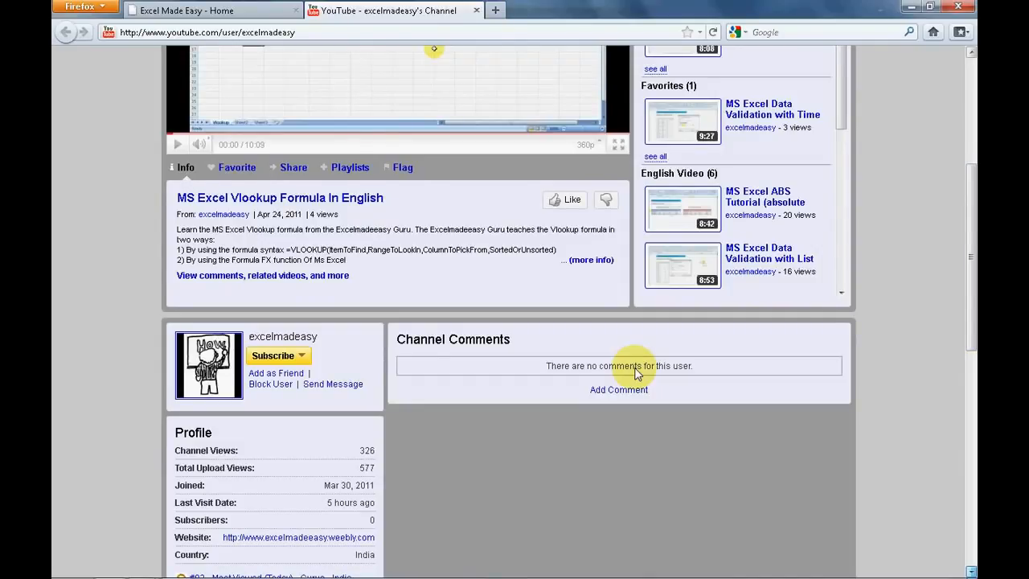
pyautogui.scroll(-1, 637, 374)
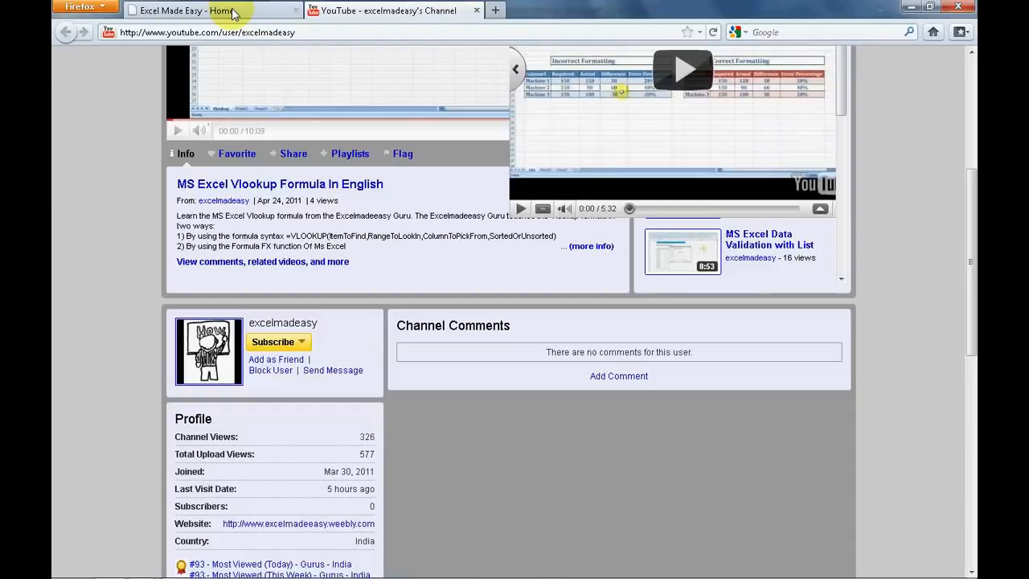
# Look over the Excel Made Easy website's home page, including its English and Hindi video collections, welcome text and Training Files link.
pyautogui.click(234, 13)
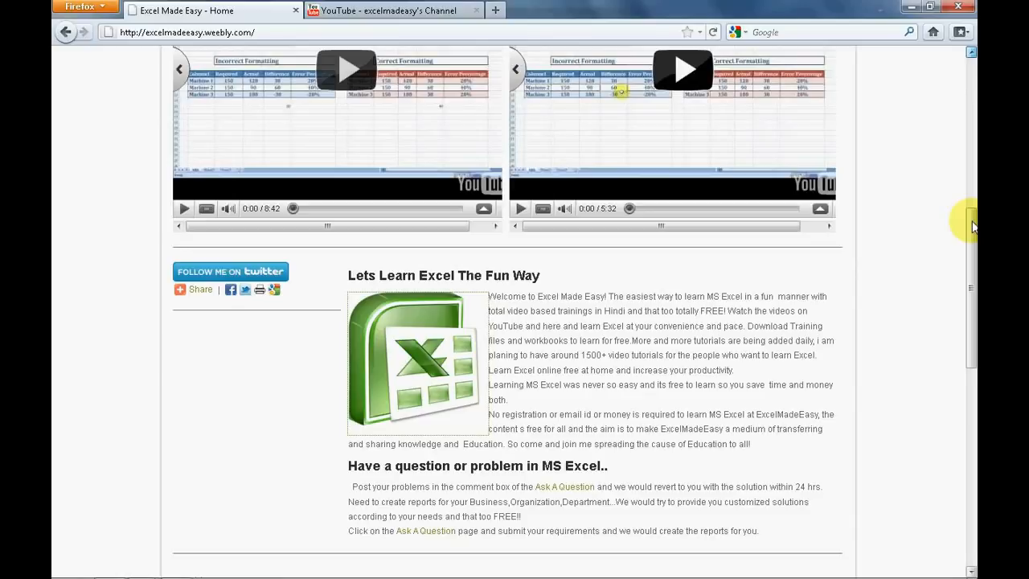
pyautogui.moveTo(972, 225); pyautogui.dragTo(972, 112)
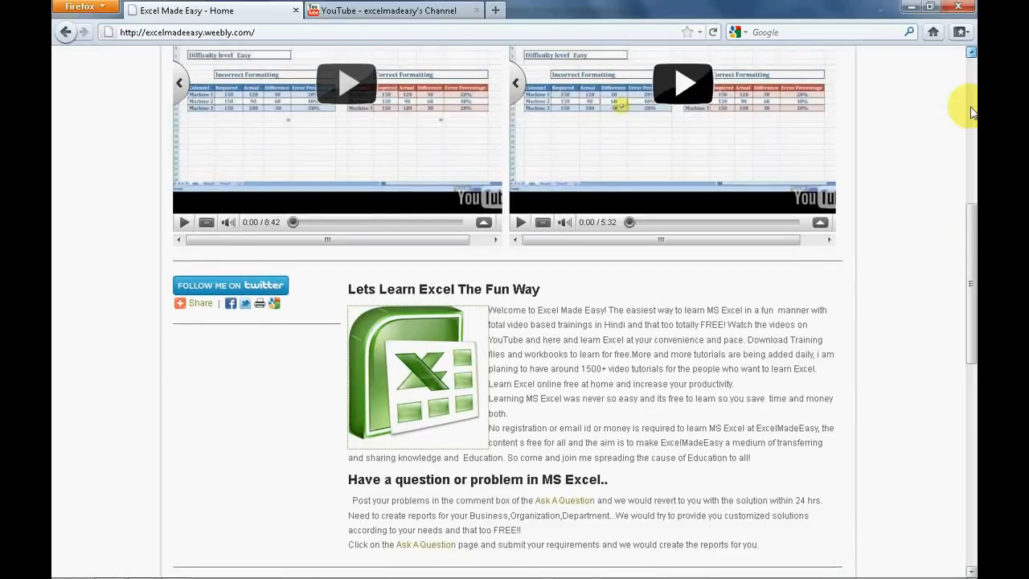
pyautogui.scroll(4, 970, 100)
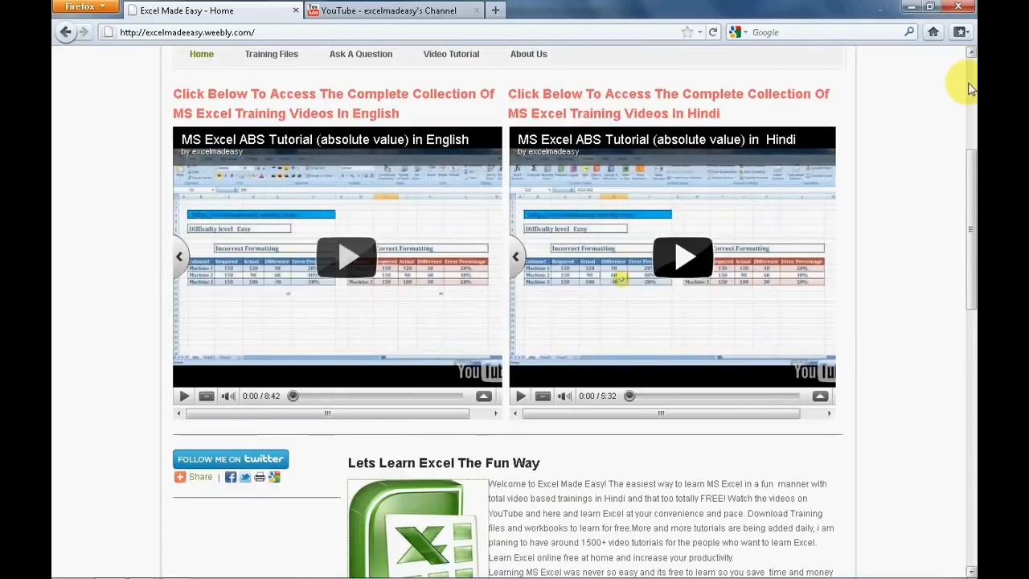
pyautogui.scroll(6, 970, 89)
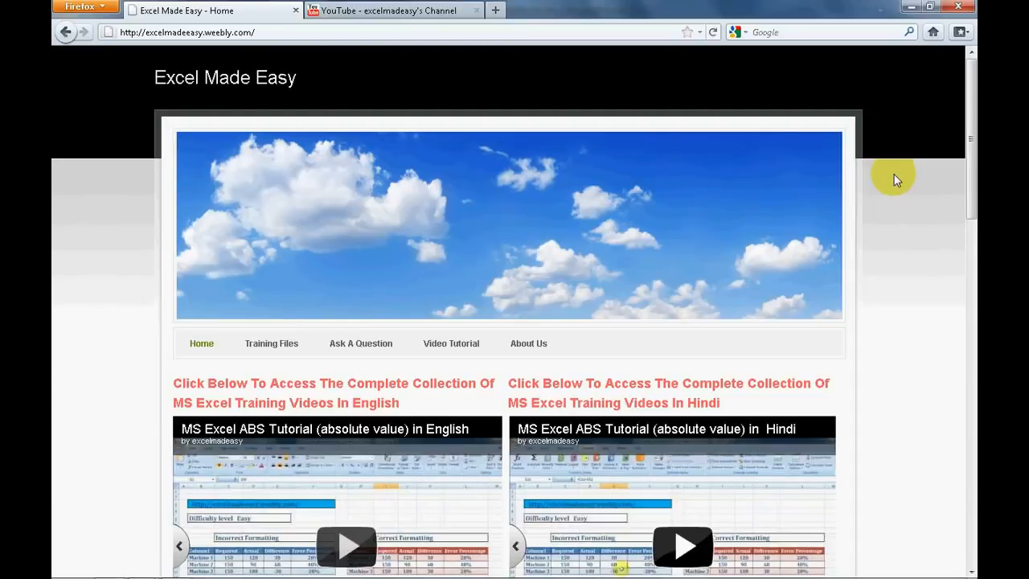
pyautogui.scroll(-4, 896, 180)
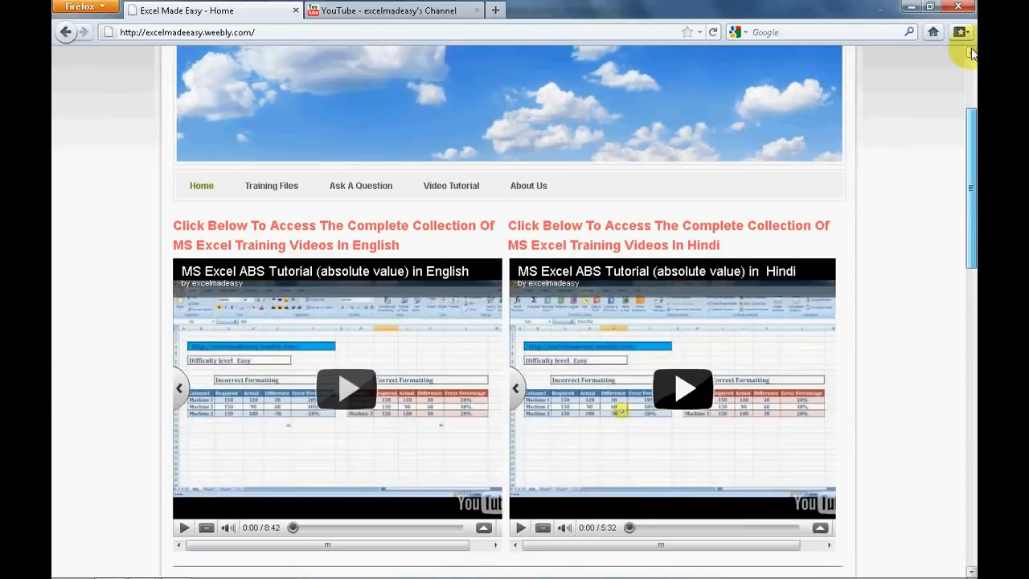
pyautogui.scroll(4, 972, 53)
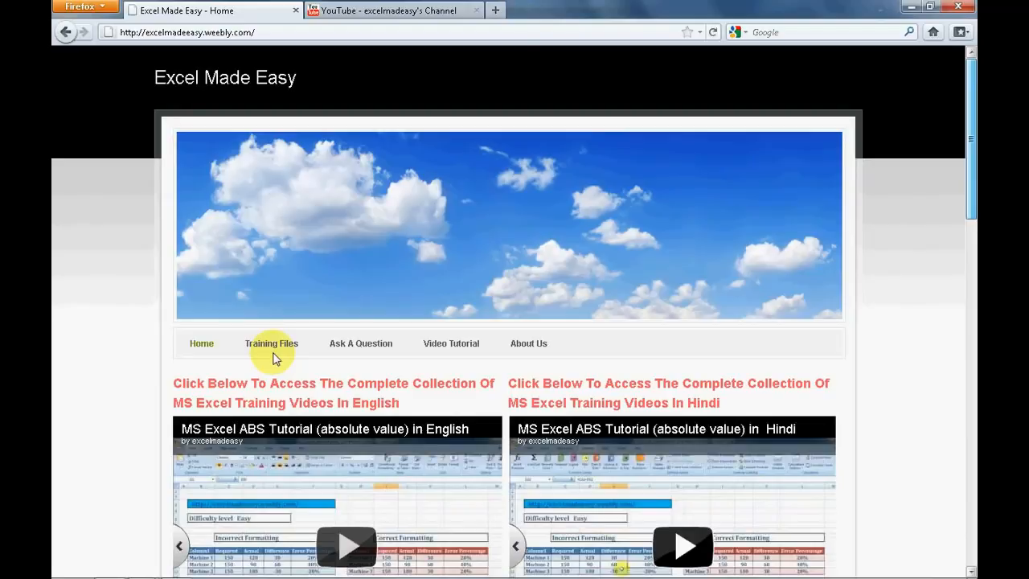
pyautogui.click(271, 343)
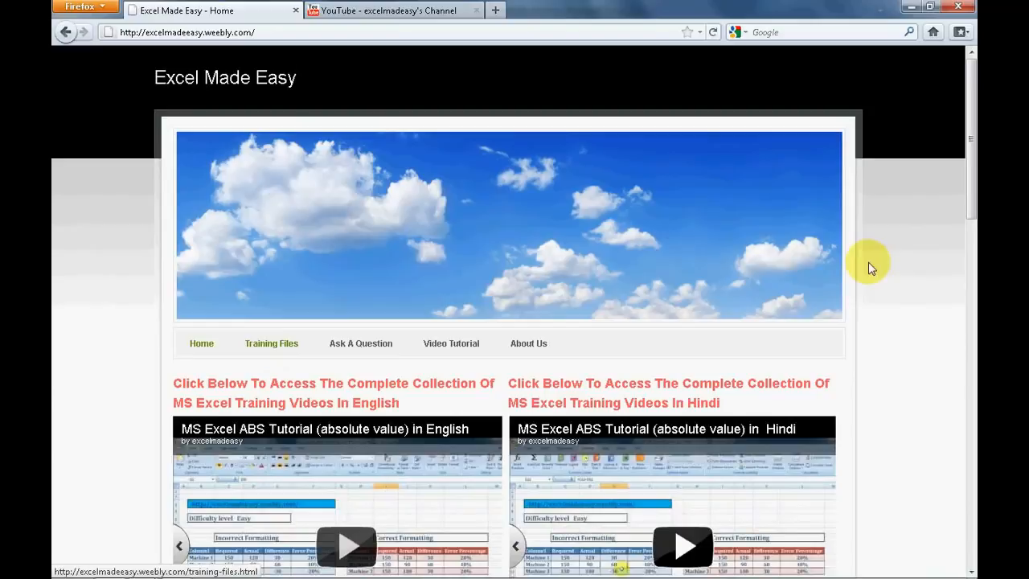
pyautogui.scroll(-5, 971, 570)
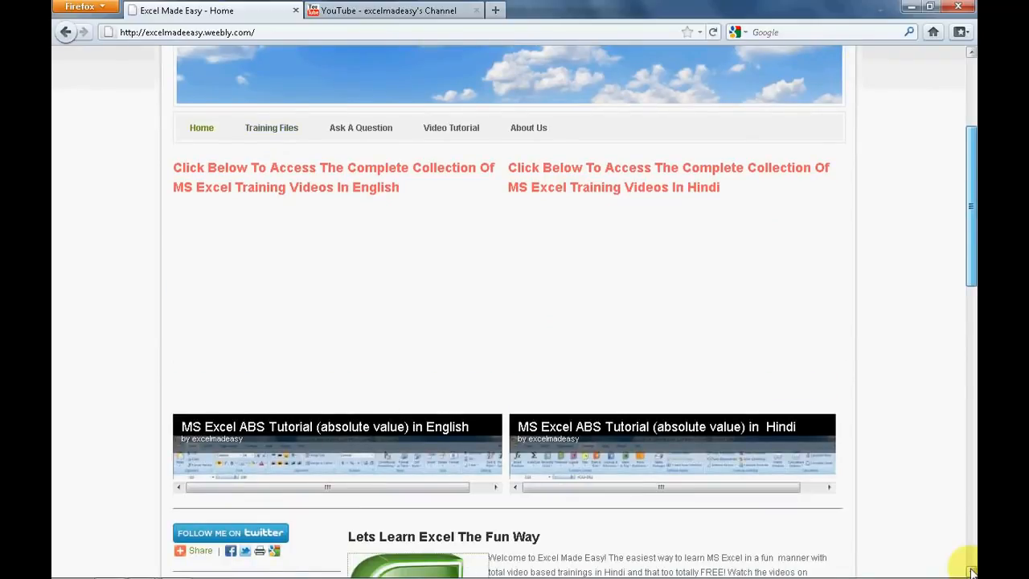
pyautogui.click(971, 571)
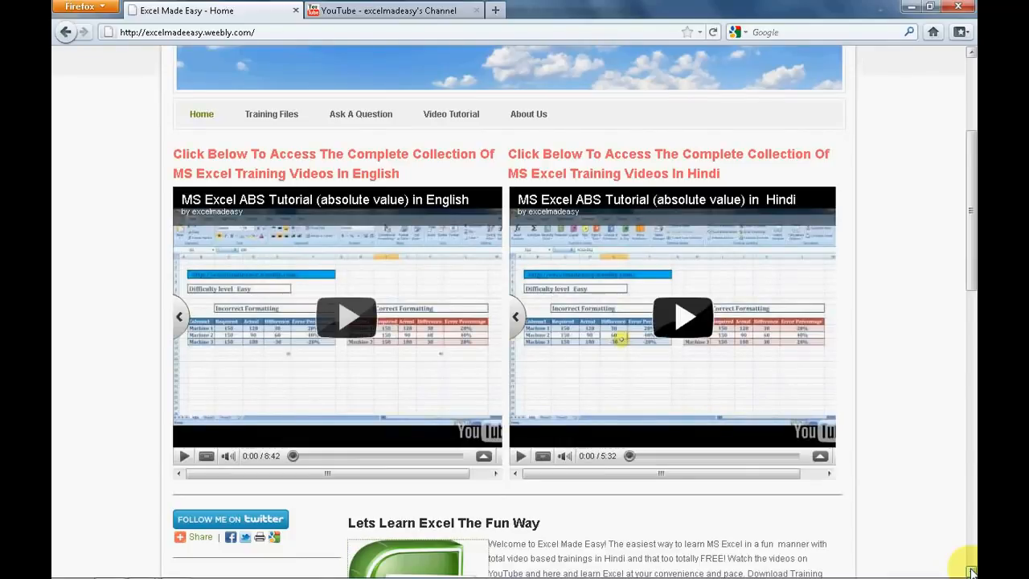
pyautogui.click(972, 571)
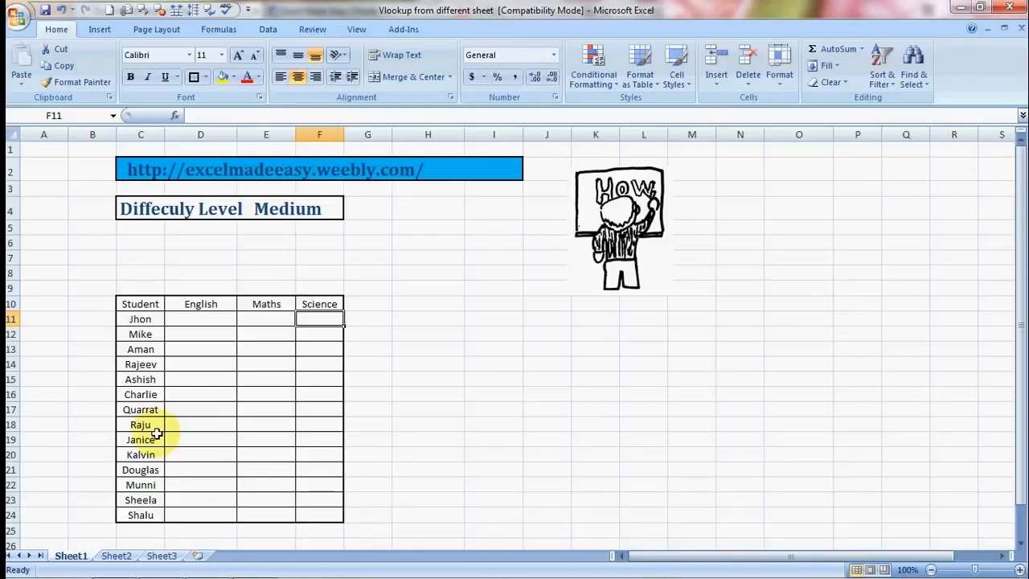
# Switch to the "Vlookup from different sheet" workbook in Excel and review Sheet1's Student, English, Maths and Science headers and empty mark cells.
pyautogui.press('Left')
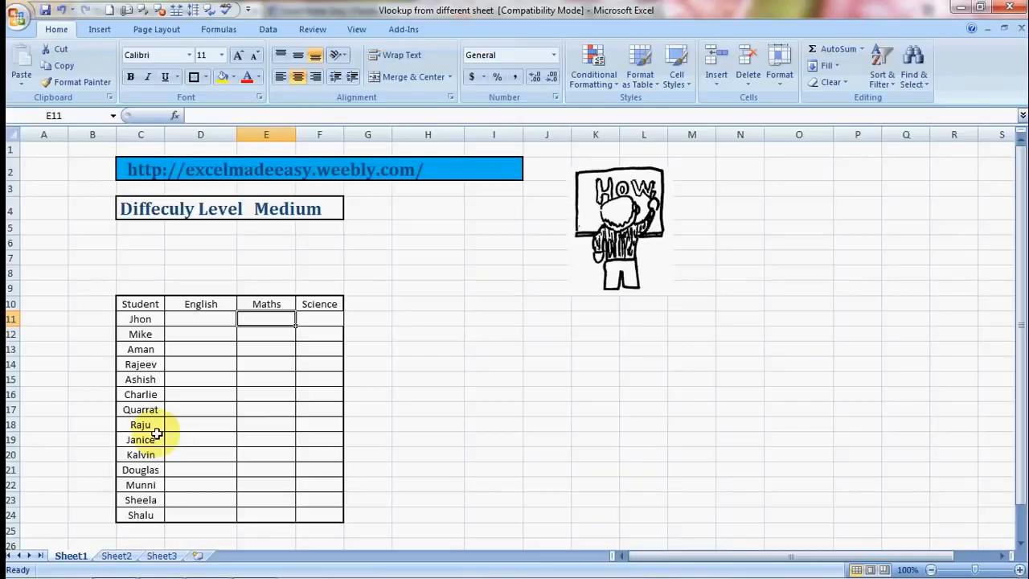
pyautogui.press('Left')
pyautogui.press('Left')
pyautogui.press('Up')
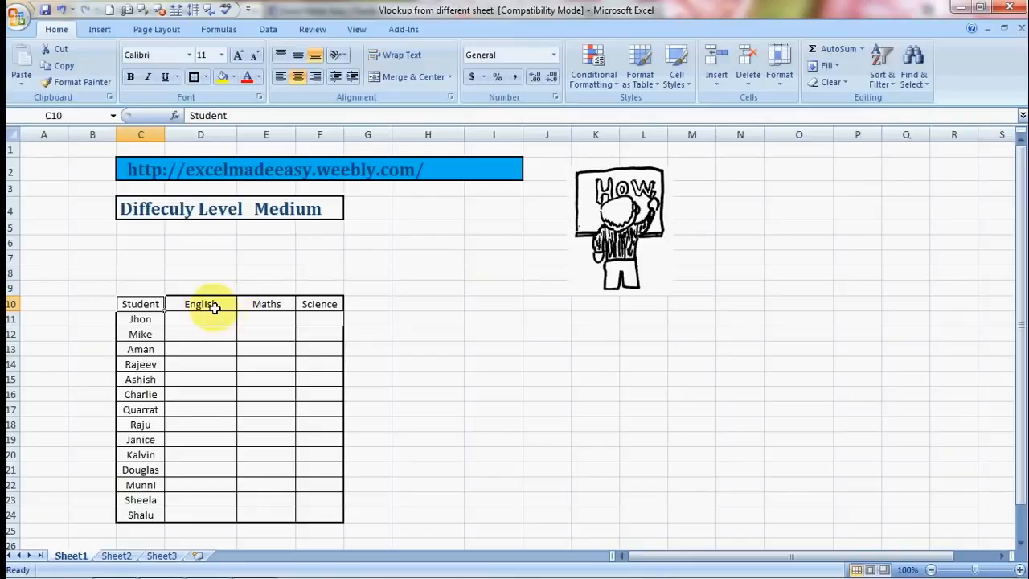
pyautogui.press('Right')
pyautogui.press('Right')
pyautogui.press('Right')
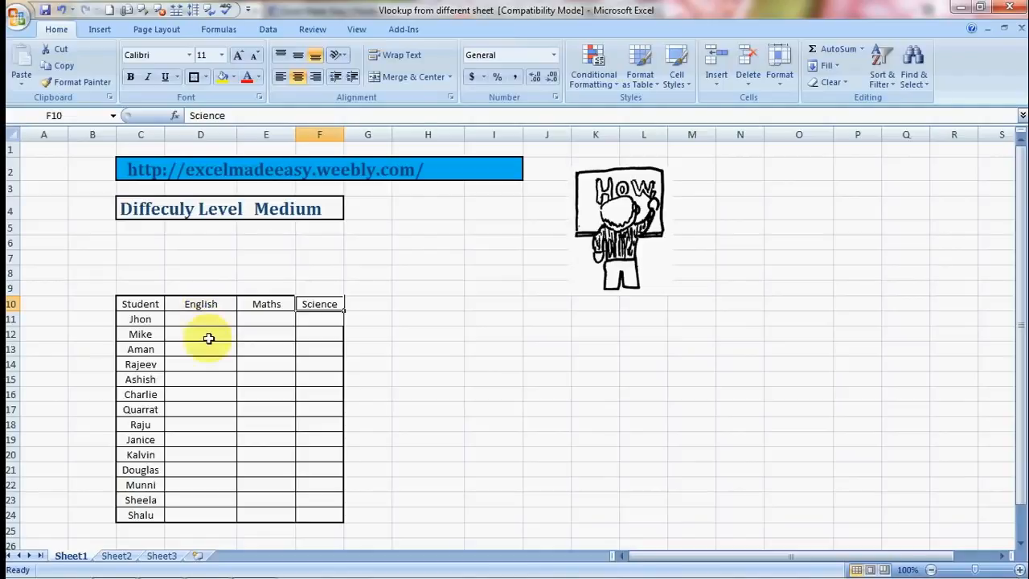
pyautogui.click(208, 338)
pyautogui.press('Up')
pyautogui.press('Right')
pyautogui.press('Down')
pyautogui.press('Down')
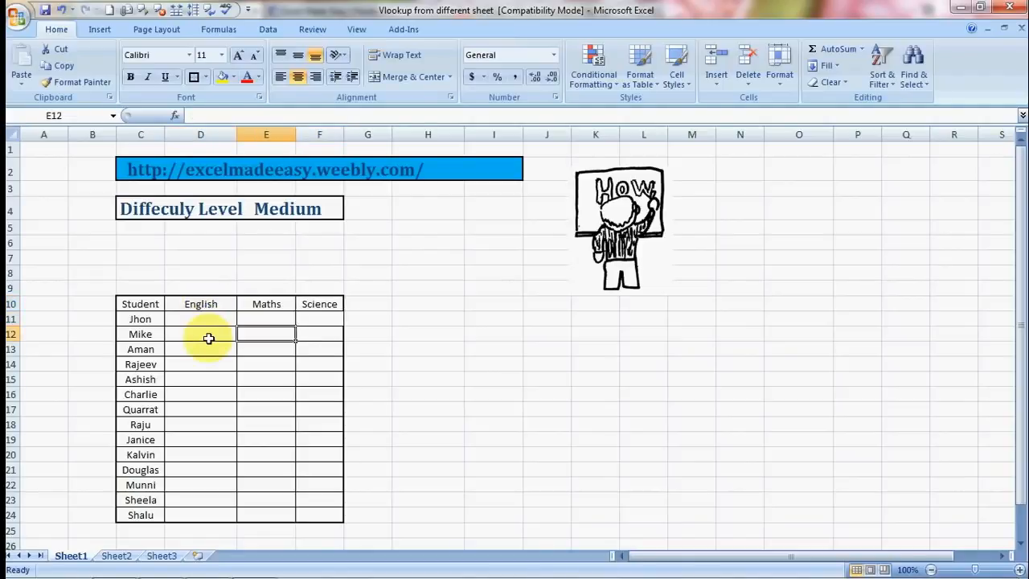
pyautogui.press('Right')
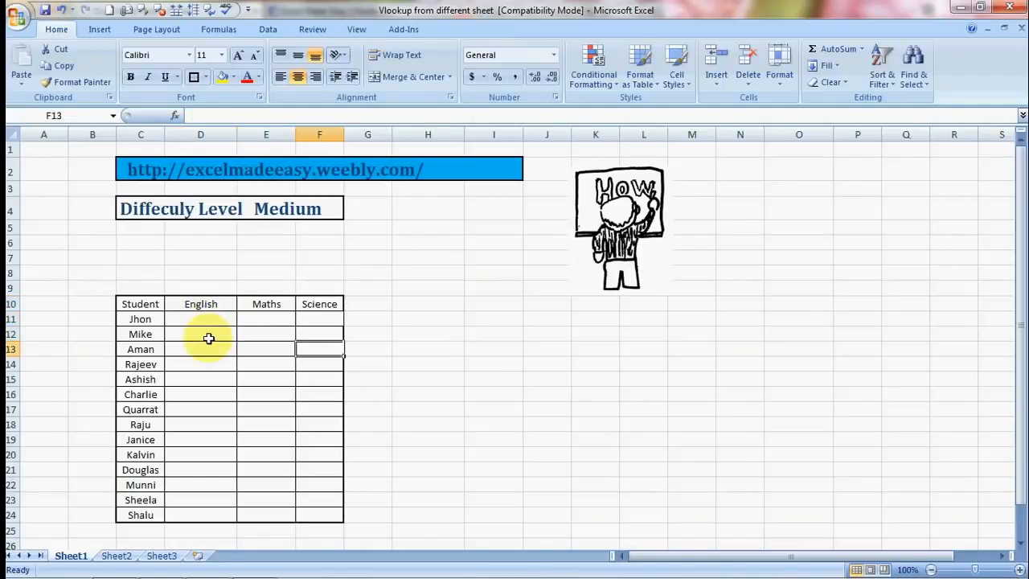
# Apply all borders to the student marks table C10:I24 on Sheet3.
pyautogui.click(162, 556)
pyautogui.click(297, 438)
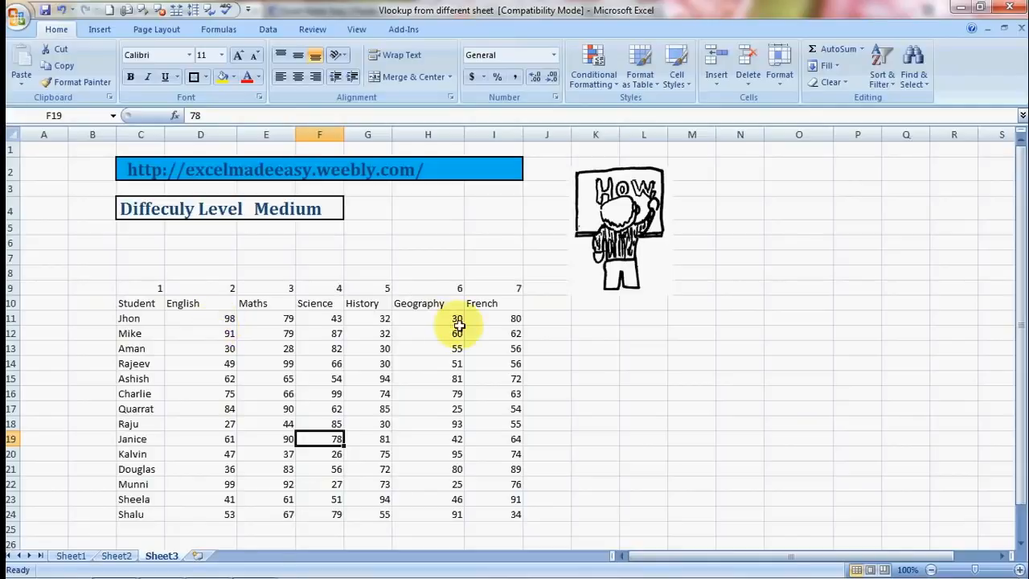
pyautogui.click(143, 314)
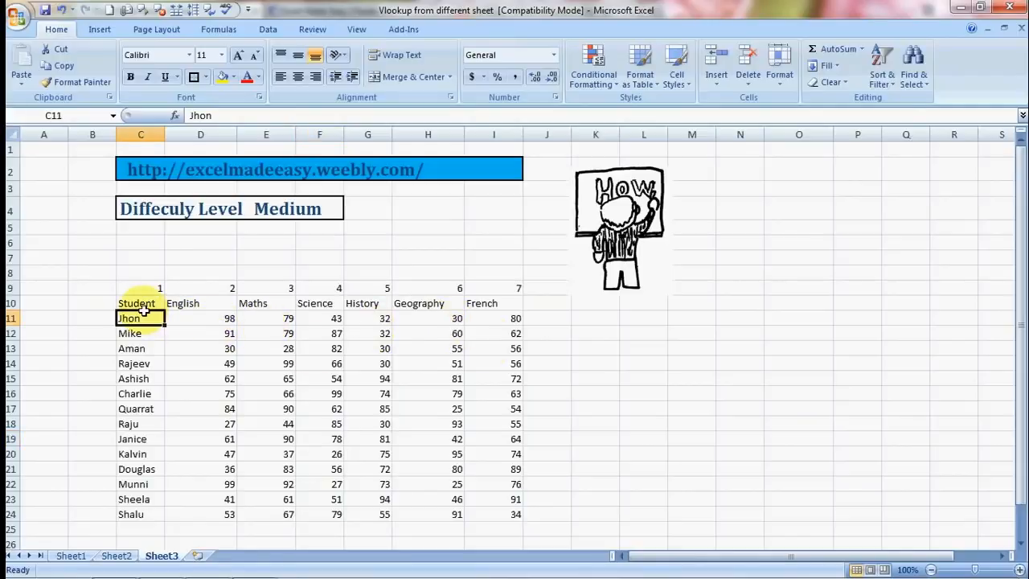
pyautogui.press('Up')
pyautogui.hotkey('shift', 'Right')
pyautogui.hotkey('shift', 'Right')
pyautogui.hotkey('shift', 'Right')
pyautogui.hotkey('shift', 'Right')
pyautogui.hotkey('shift', 'Right')
pyautogui.hotkey('shift', 'Right')
pyautogui.hotkey('shift', 'Down')
pyautogui.hotkey('shift', 'Down')
pyautogui.hotkey('shift', 'Down')
pyautogui.hotkey('shift', 'Down')
pyautogui.hotkey('shift', 'Down')
pyautogui.hotkey('shift', 'Down')
pyautogui.hotkey('shift', 'Down')
pyautogui.hotkey('shift', 'Down')
pyautogui.hotkey('shift', 'Down')
pyautogui.hotkey('shift', 'Down')
pyautogui.hotkey('shift', 'Down')
pyautogui.hotkey('shift', 'Down')
pyautogui.hotkey('shift', 'Down')
pyautogui.hotkey('shift', 'Down')
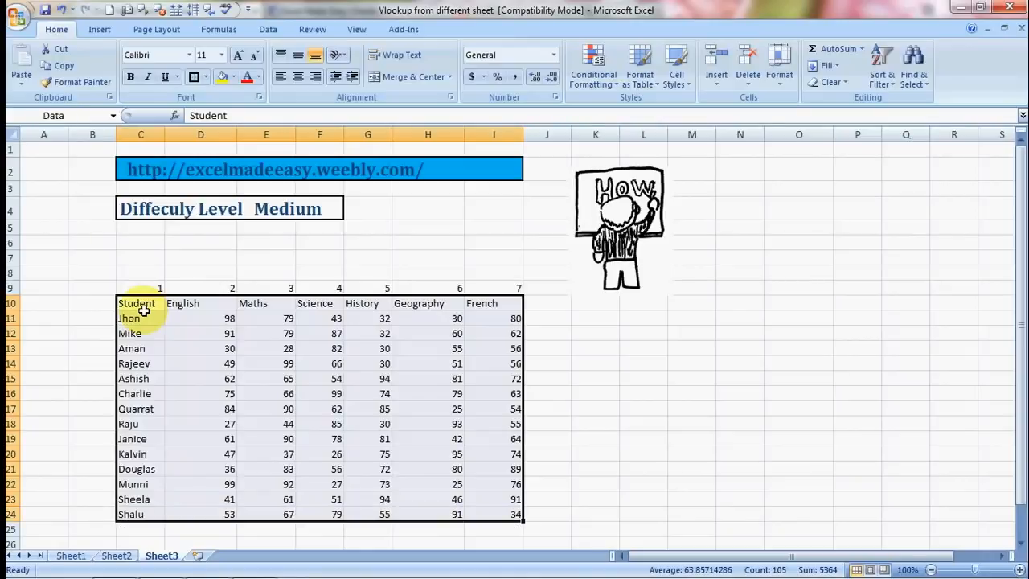
pyautogui.press('alt')
pyautogui.press('h')
pyautogui.press('b')
pyautogui.press('a')
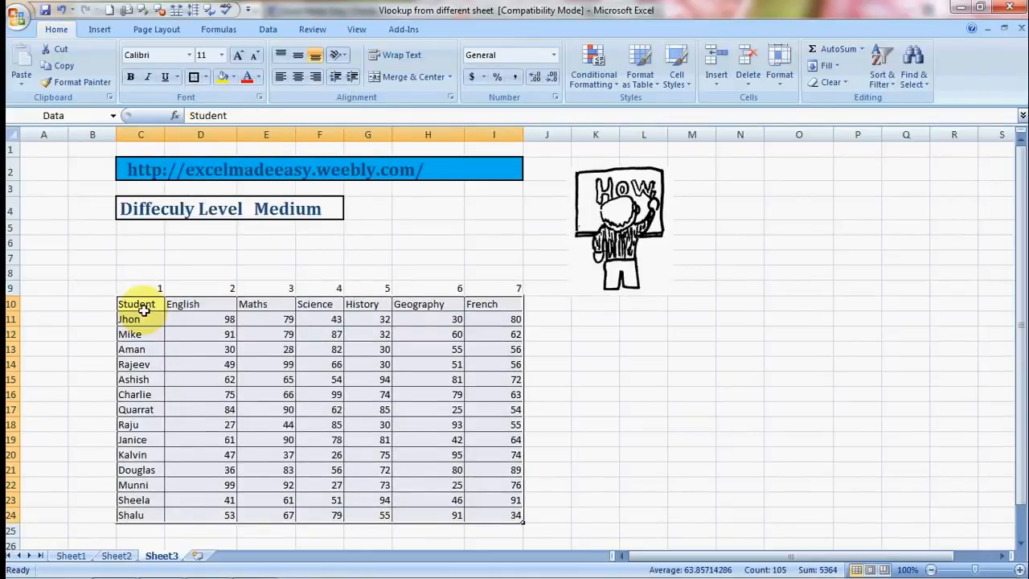
# Look over the subject headers and marks in the bordered table on Sheet3.
pyautogui.press('Right')
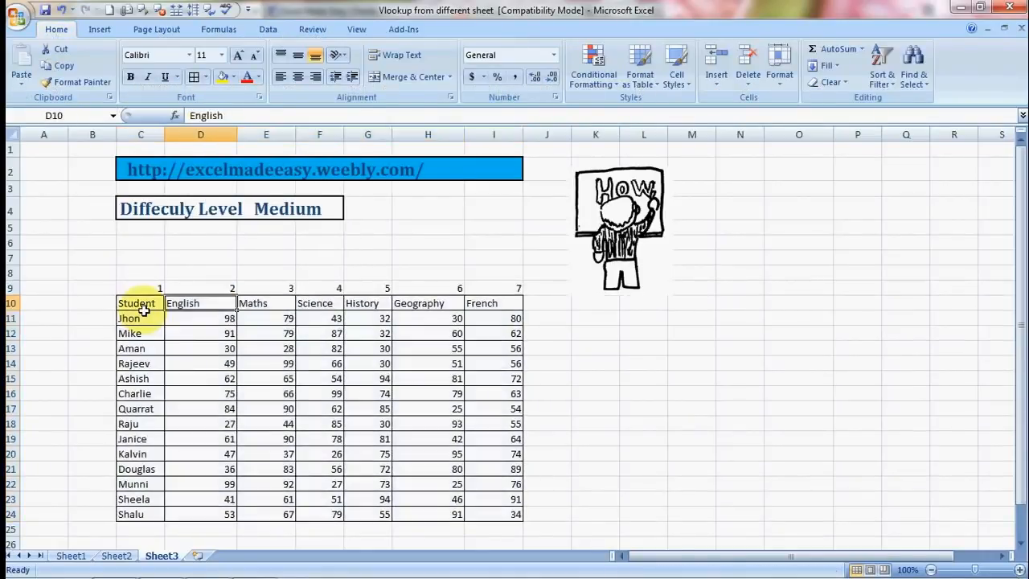
pyautogui.press('Right')
pyautogui.press('Right')
pyautogui.press('Left')
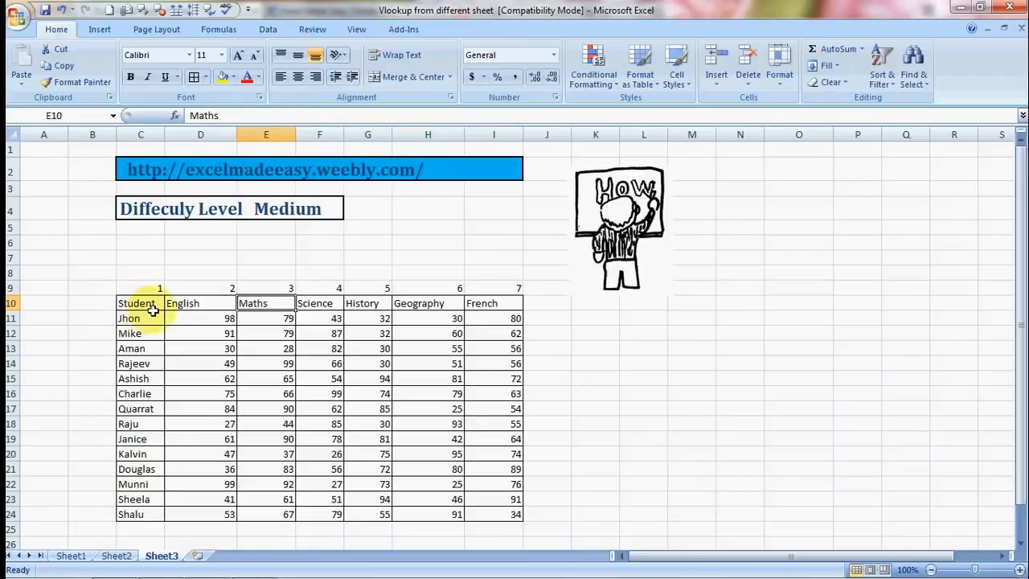
pyautogui.click(279, 349)
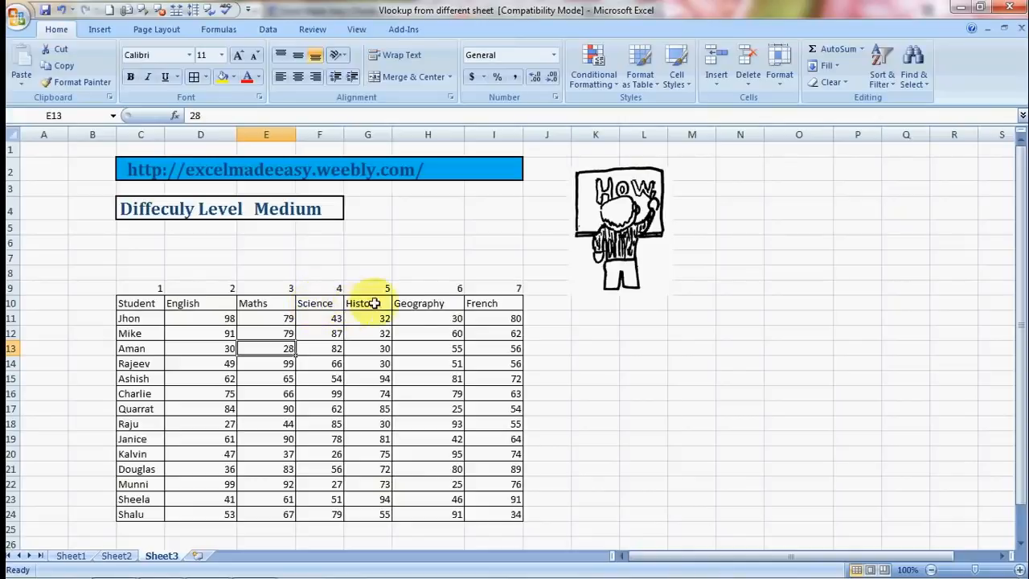
# Start a VLOOKUP formula in cell D11 on Sheet1, under the English header.
pyautogui.click(79, 555)
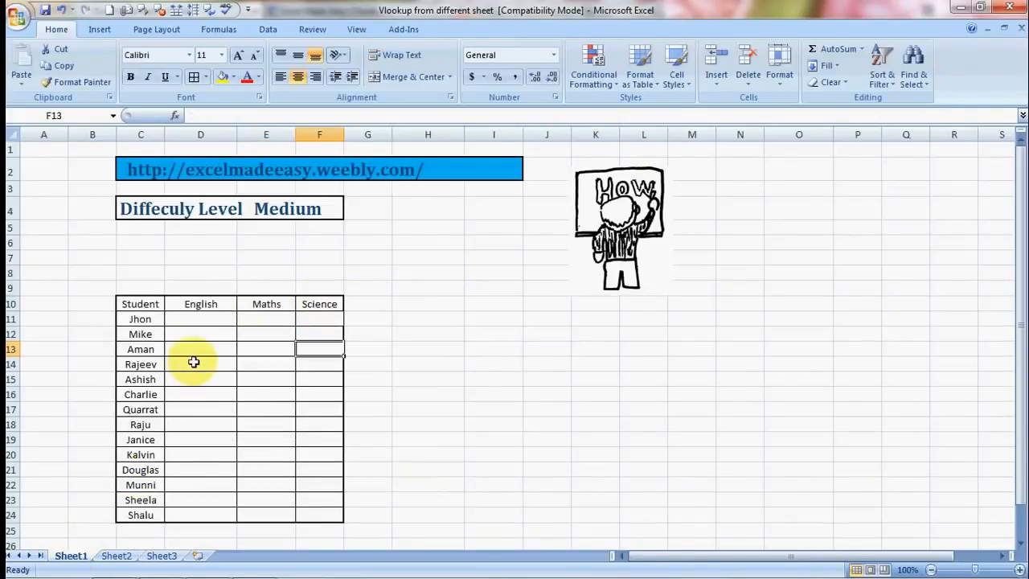
pyautogui.click(314, 331)
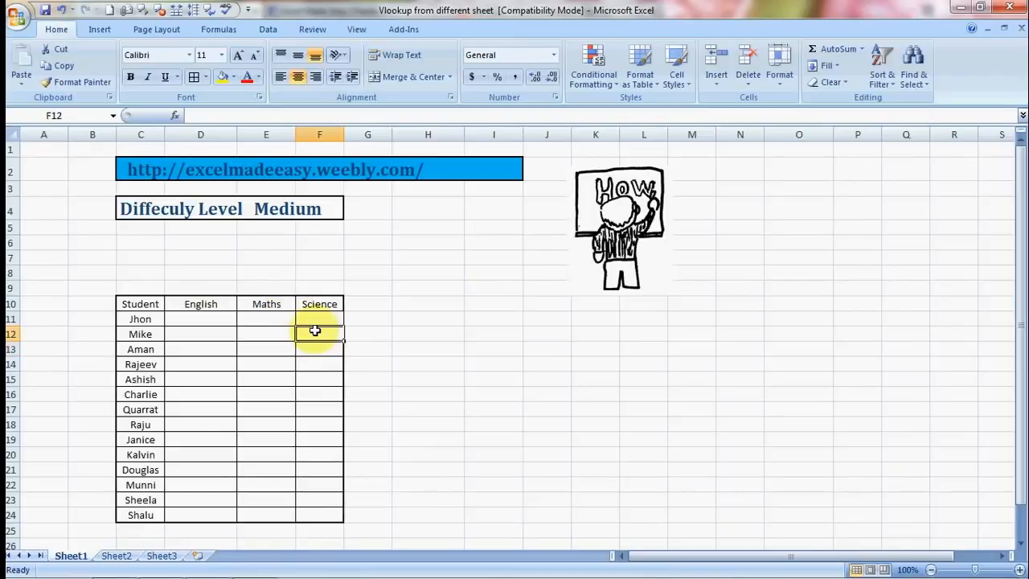
pyautogui.press('Up')
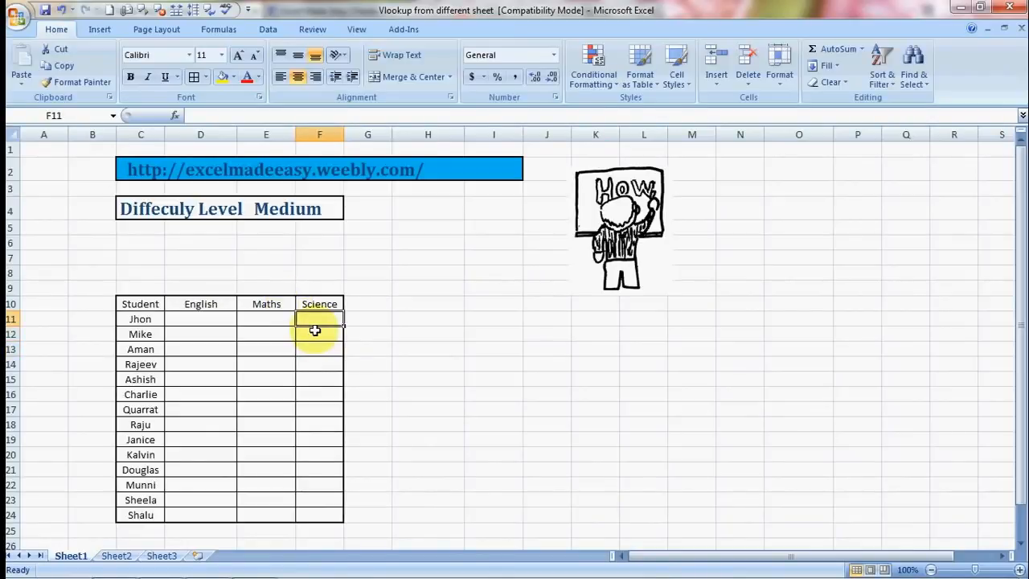
pyautogui.press('Left')
pyautogui.press('Left')
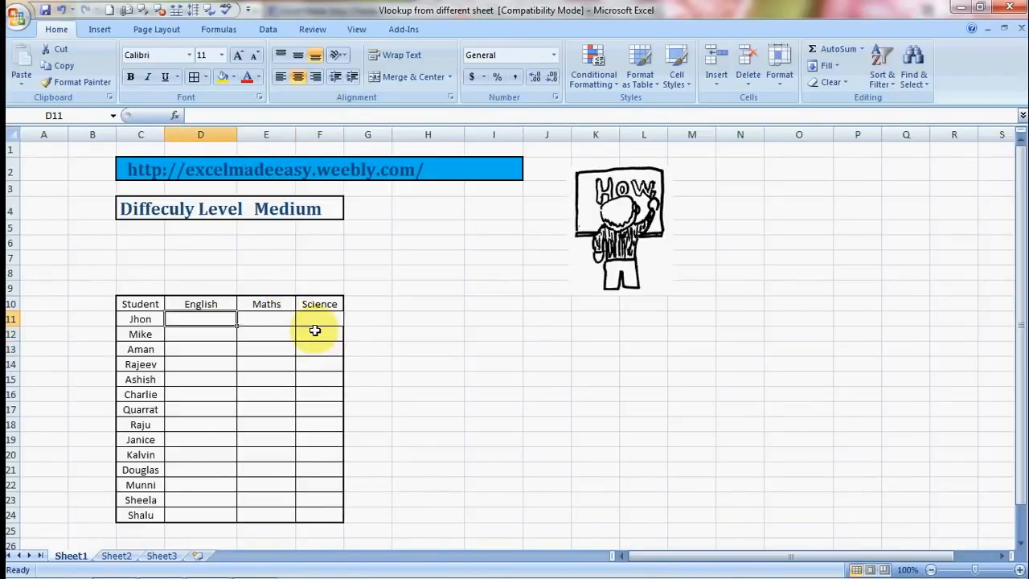
pyautogui.write('=')
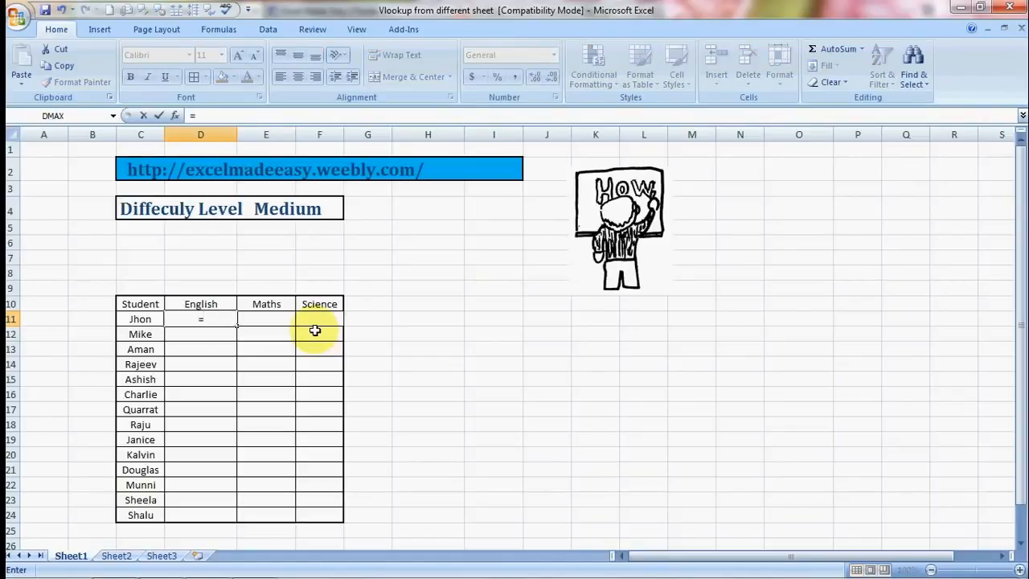
pyautogui.write('vloo')
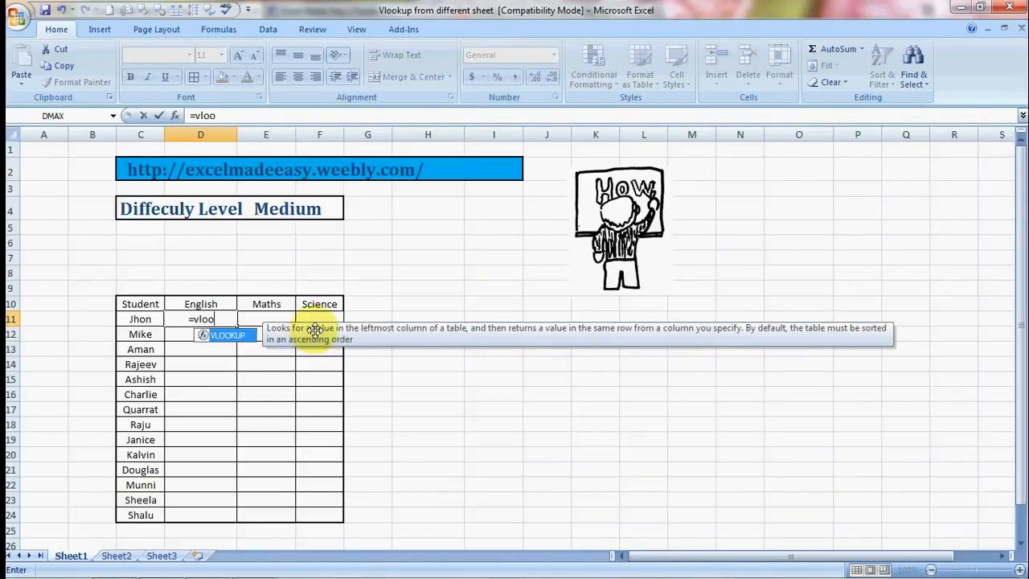
pyautogui.write('kuo')
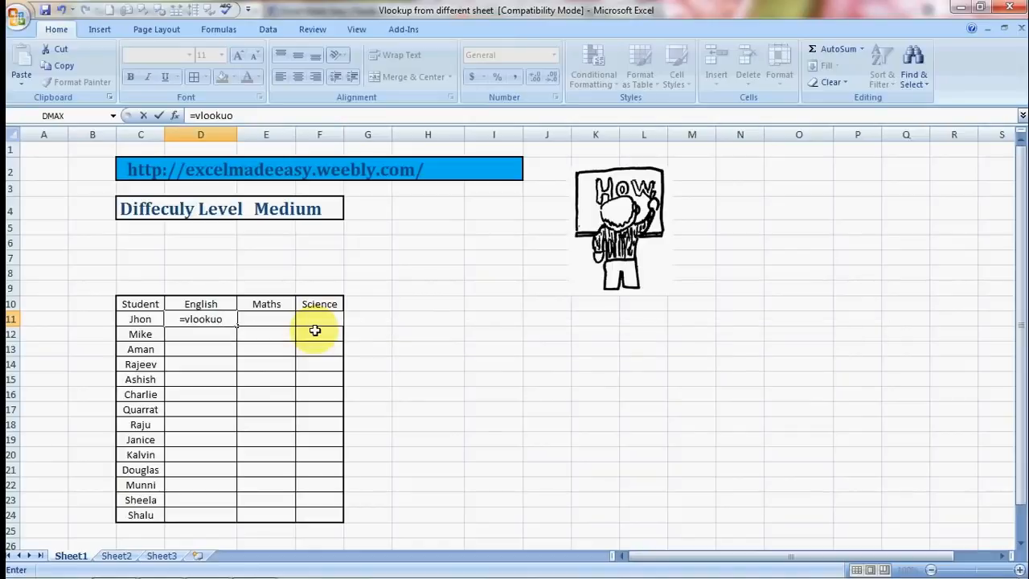
pyautogui.press('BackSpace')
pyautogui.write('p')
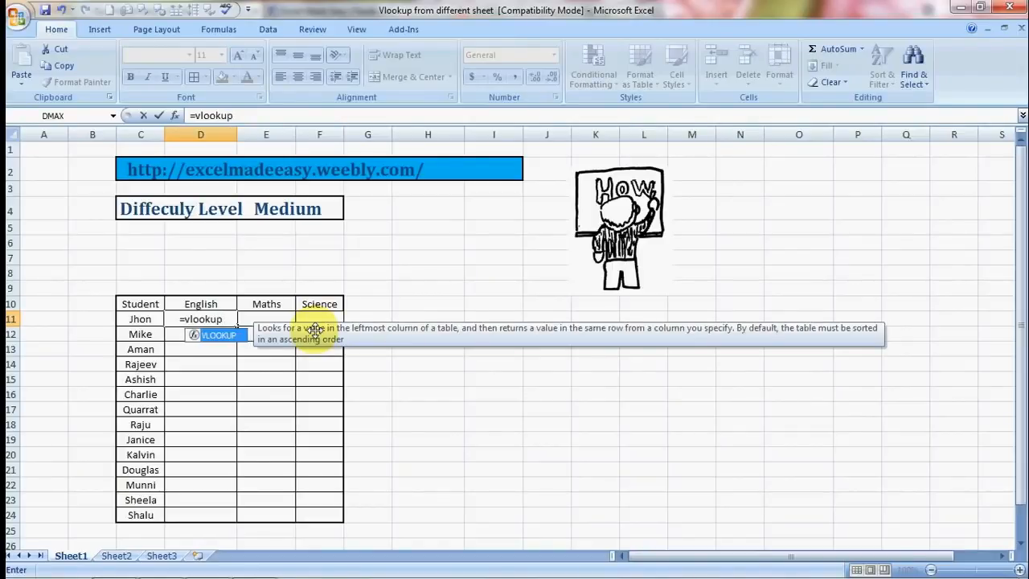
pyautogui.write('(')
# Enter the student names C11:C24 as the VLOOKUP formula's lookup value.
pyautogui.press('Left')
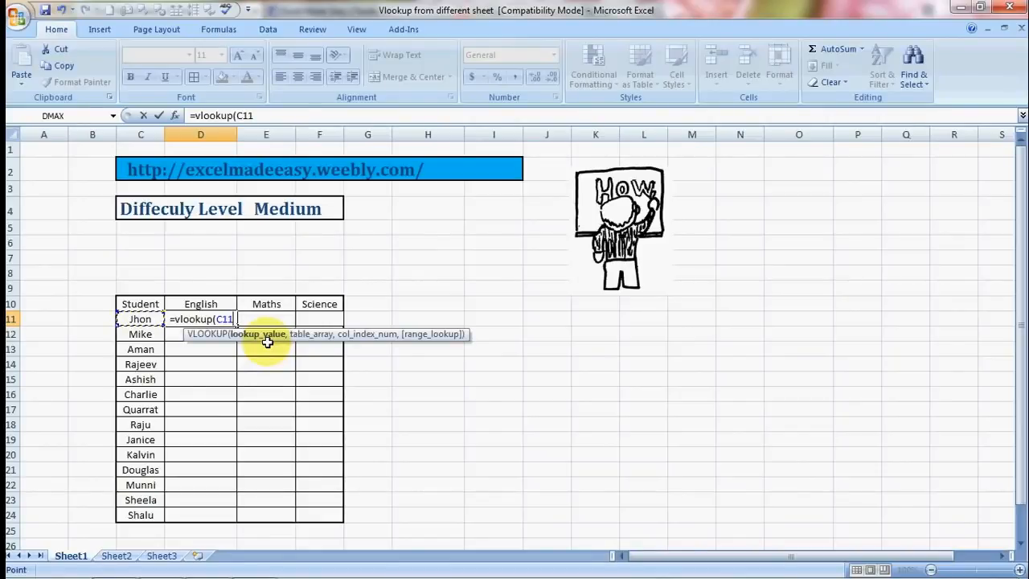
pyautogui.hotkey('shift', 'Down')
pyautogui.hotkey('shift', 'Down')
pyautogui.hotkey('shift', 'Down')
pyautogui.hotkey('shift', 'Down')
pyautogui.hotkey('shift', 'Down')
pyautogui.hotkey('shift', 'Down')
pyautogui.hotkey('shift', 'Down')
pyautogui.hotkey('shift', 'Down')
pyautogui.hotkey('shift', 'Down')
pyautogui.hotkey('shift', 'Down')
pyautogui.hotkey('shift', 'Down')
pyautogui.hotkey('shift', 'Down')
pyautogui.hotkey('shift', 'Down')
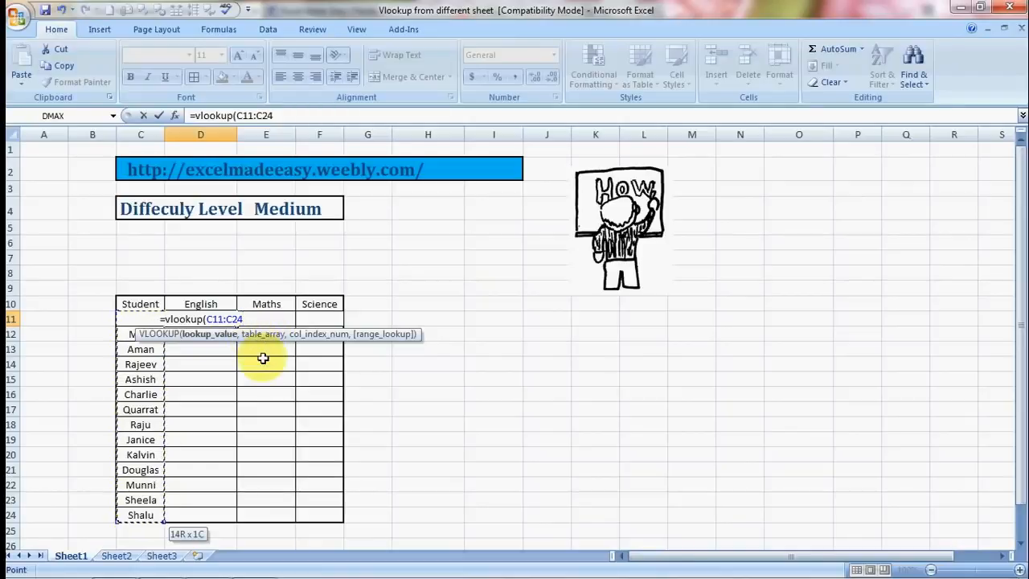
pyautogui.write(',')
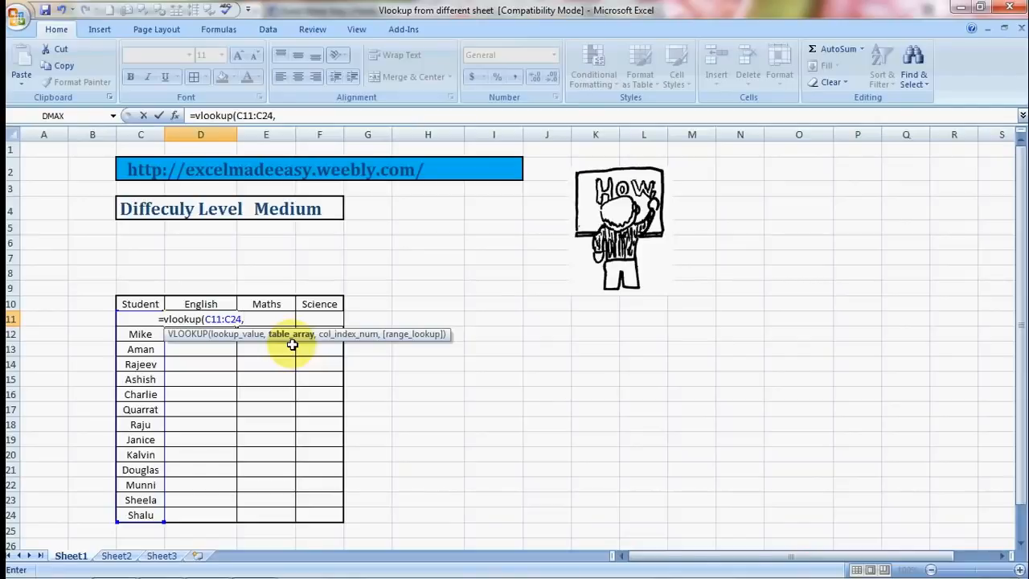
# Set the VLOOKUP's table array to the full marks table C10:I24 on Sheet3, headers included.
pyautogui.click(164, 556)
pyautogui.click(126, 300)
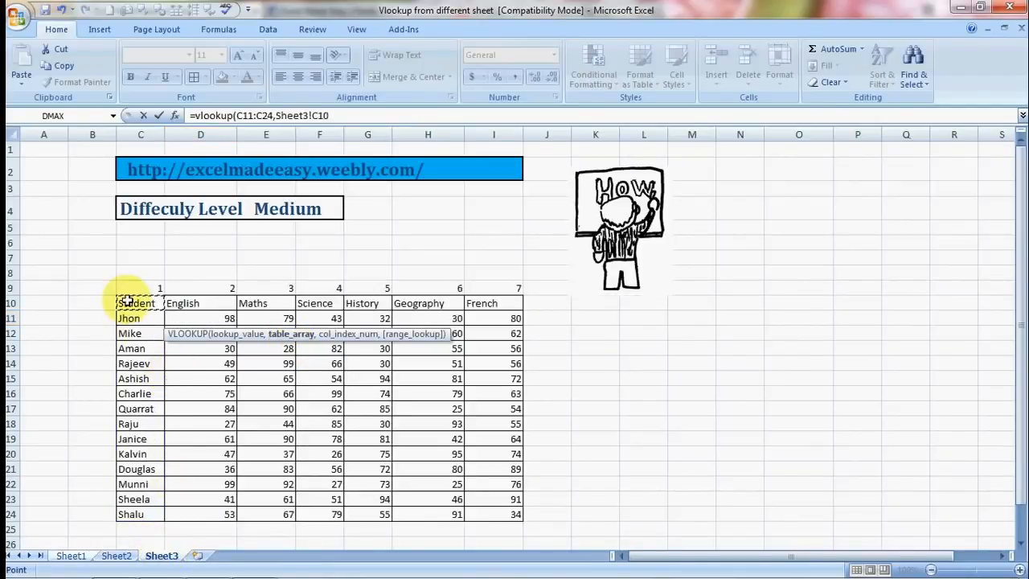
pyautogui.moveTo(126, 299); pyautogui.dragTo(518, 320)
pyautogui.hotkey('shift', 'Down')
pyautogui.hotkey('shift', 'Down')
pyautogui.hotkey('shift', 'Down')
pyautogui.hotkey('shift', 'Down')
pyautogui.hotkey('shift', 'Down')
pyautogui.hotkey('shift', 'Down')
pyautogui.hotkey('shift', 'Down')
pyautogui.hotkey('shift', 'Down')
pyautogui.hotkey('shift', 'Down')
pyautogui.hotkey('shift', 'Down')
pyautogui.hotkey('shift', 'Down')
pyautogui.hotkey('shift', 'Down')
pyautogui.hotkey('shift', 'Down')
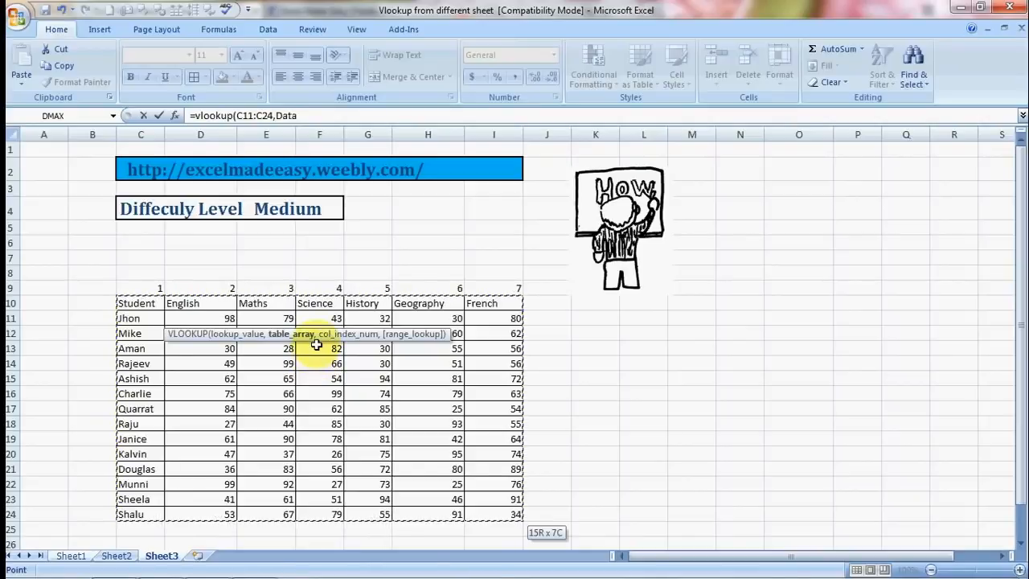
# Finish D11's VLOOKUP with column index 2 and range lookup 0, and check the English mark against Sheet3.
pyautogui.write(',')
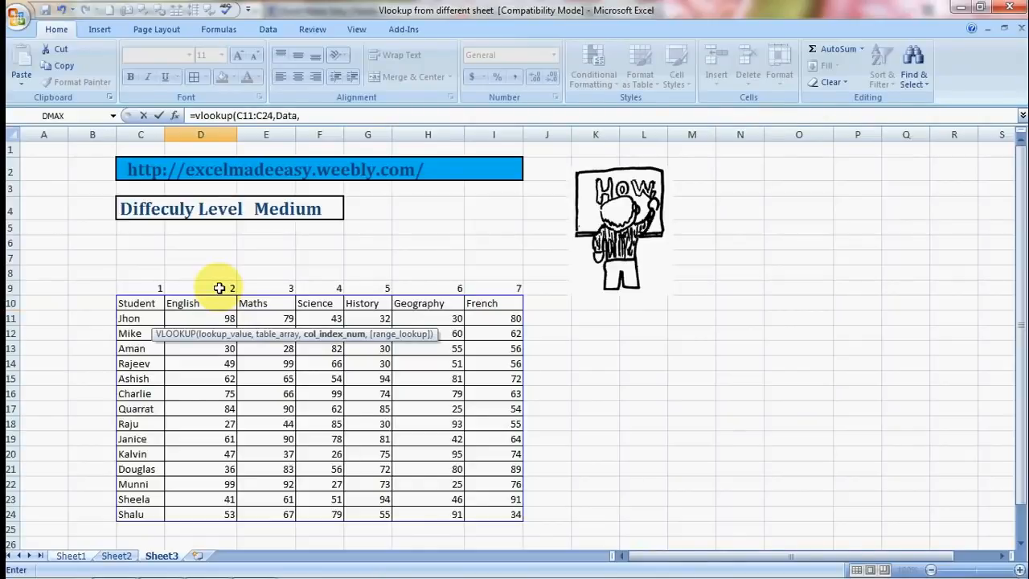
pyautogui.write('2,')
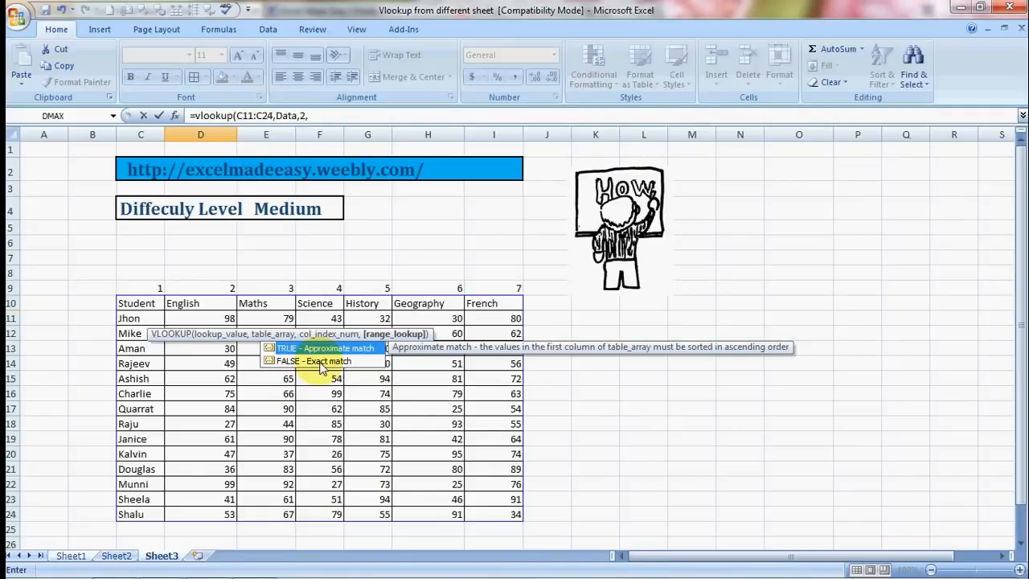
pyautogui.write('0')
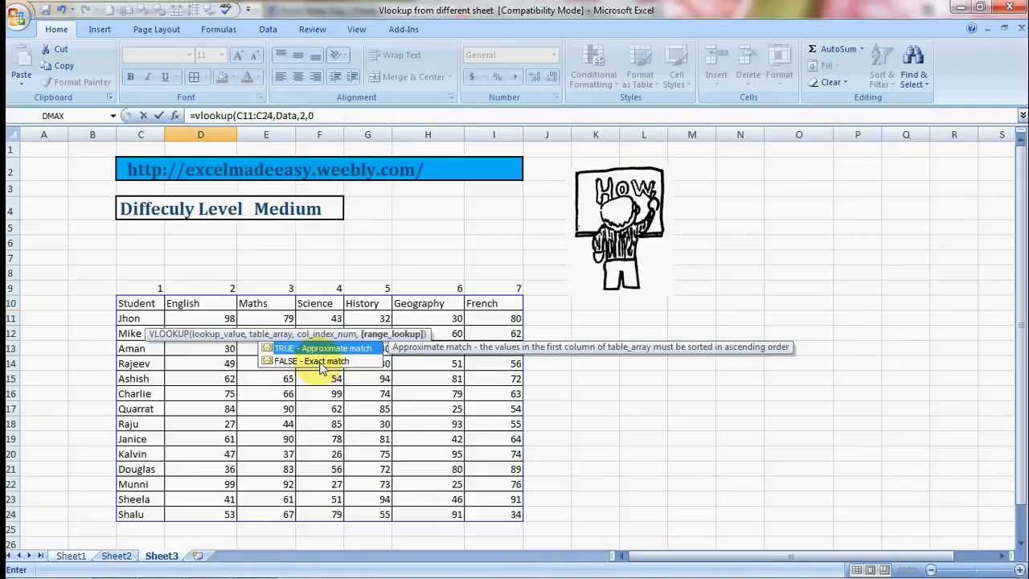
pyautogui.write(')')
pyautogui.press('Return')
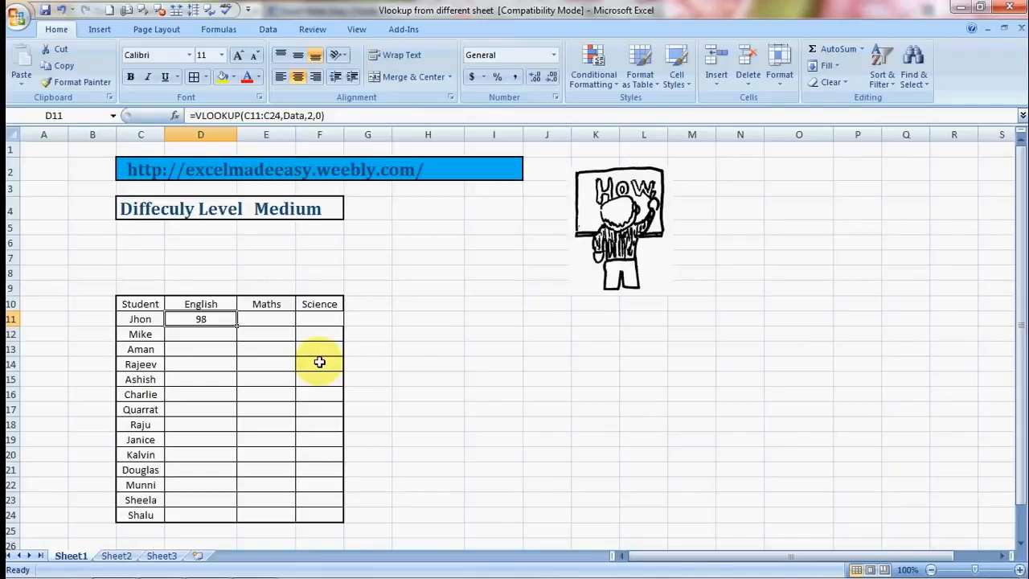
pyautogui.click(163, 556)
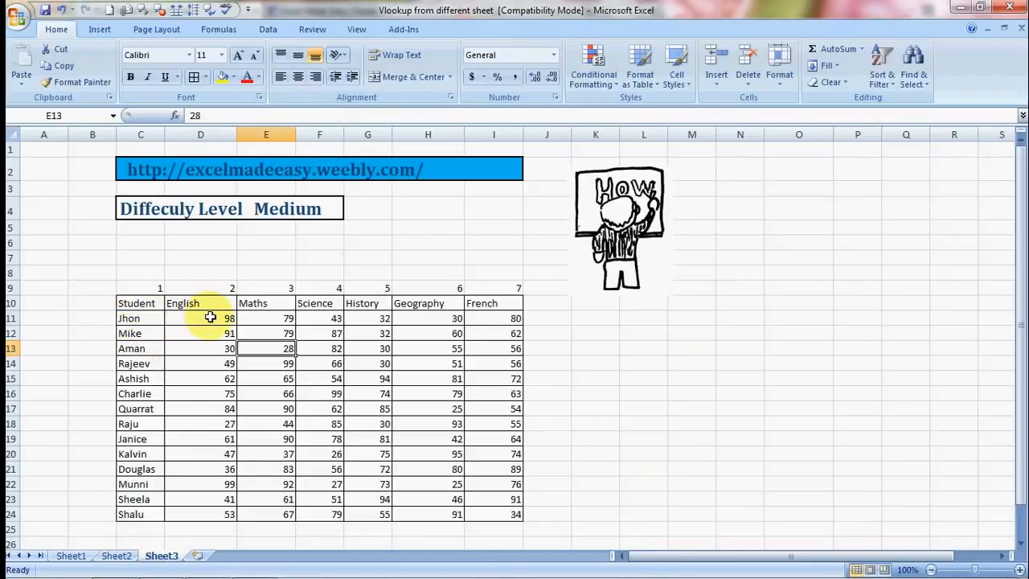
pyautogui.click(71, 555)
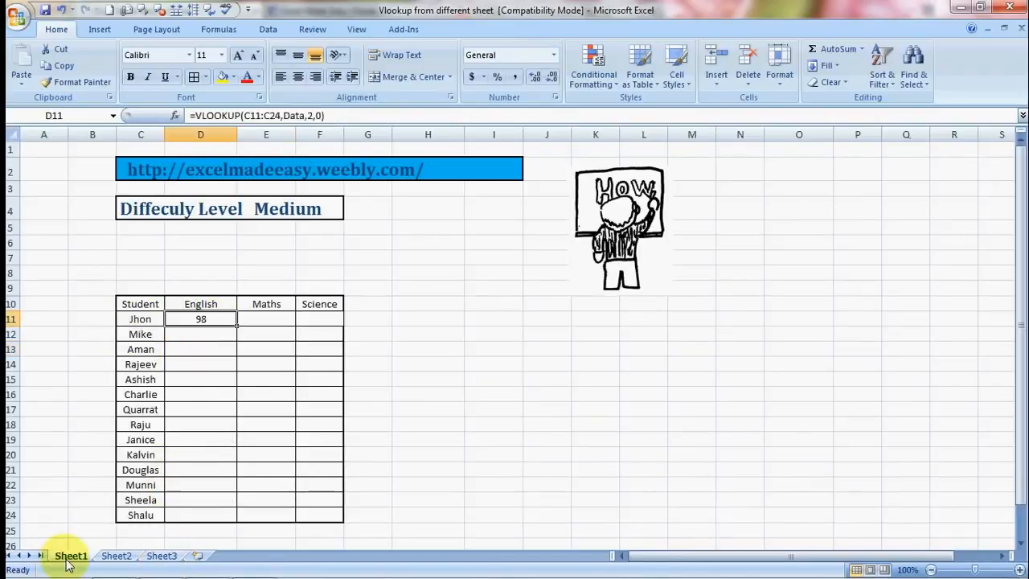
# Search the function library for vlookup and insert VLOOKUP into cell E11 under the Maths header on Sheet1.
pyautogui.click(267, 319)
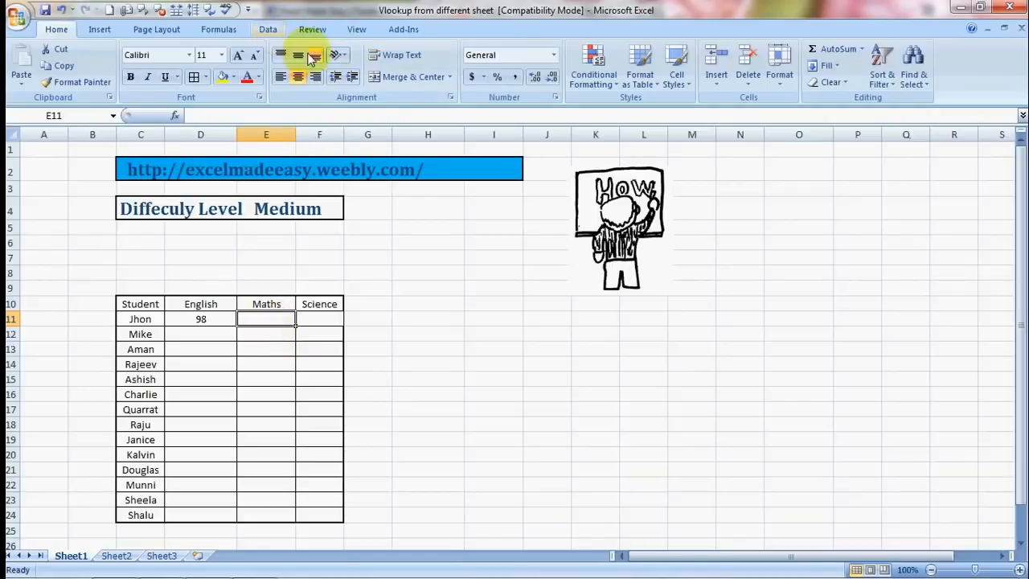
pyautogui.click(219, 31)
pyautogui.click(25, 72)
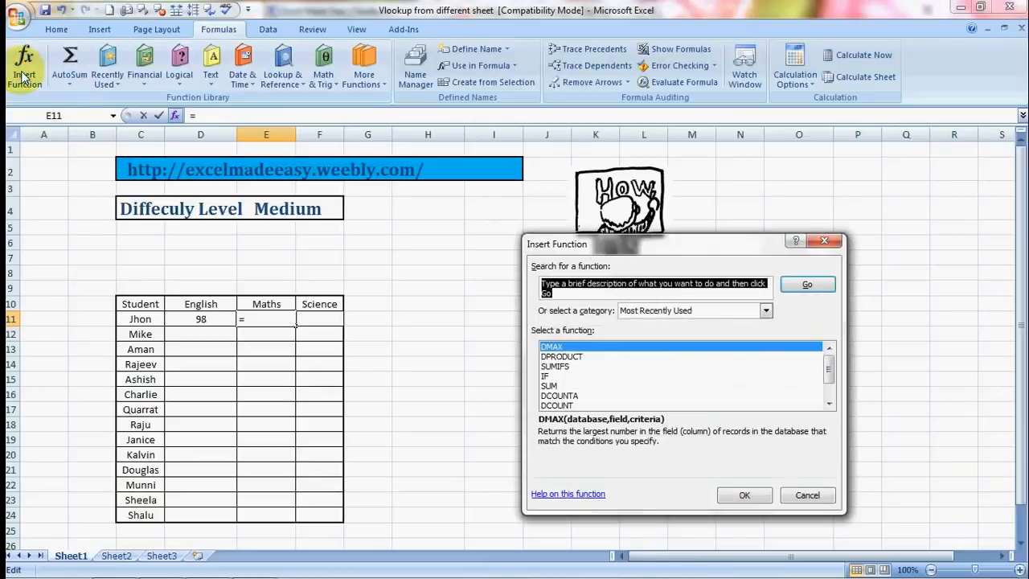
pyautogui.write('vlookup')
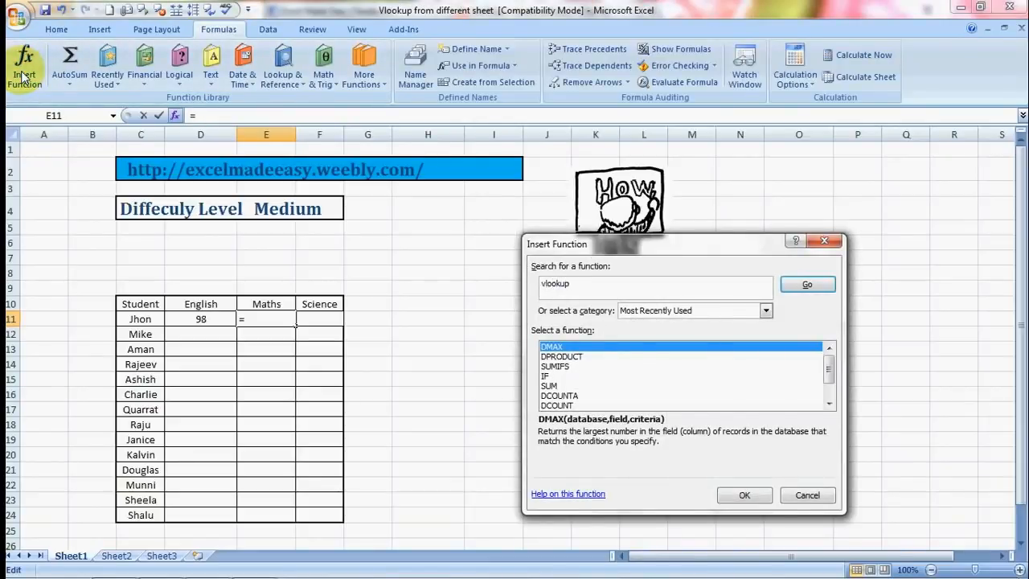
pyautogui.click(808, 290)
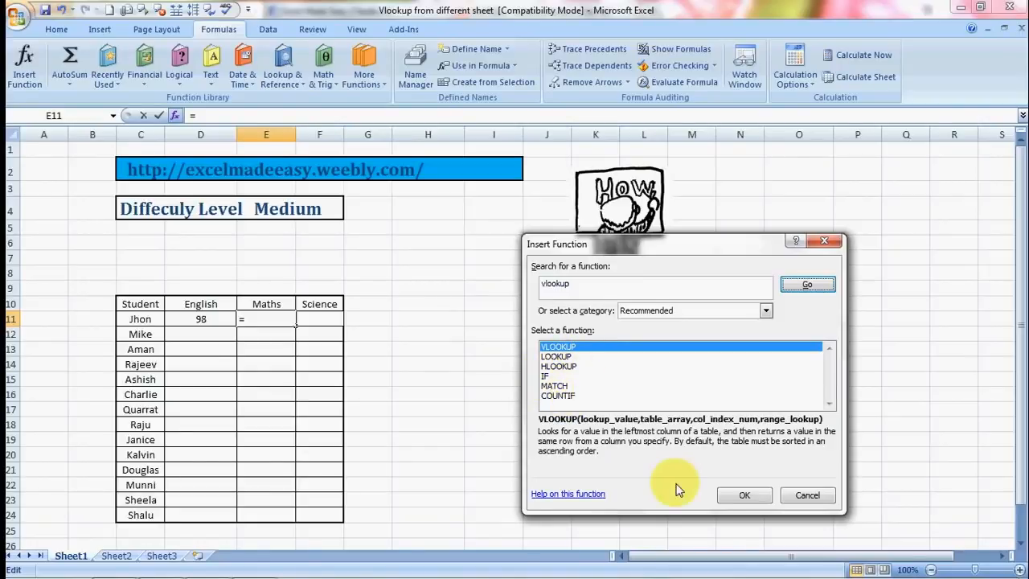
pyautogui.click(744, 496)
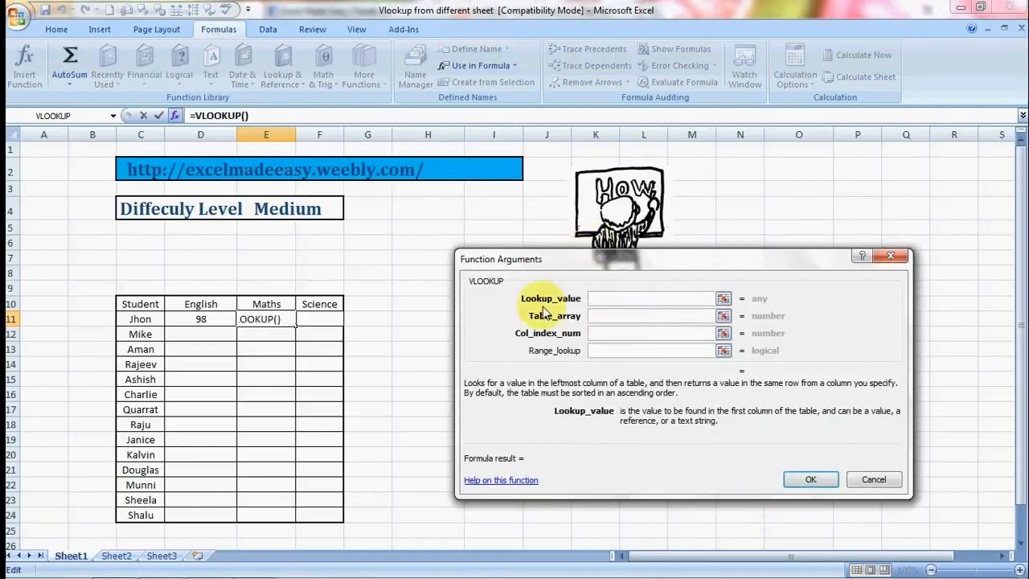
# Set the lookup value of E11's VLOOKUP to the student names C11:C24.
pyautogui.click(143, 319)
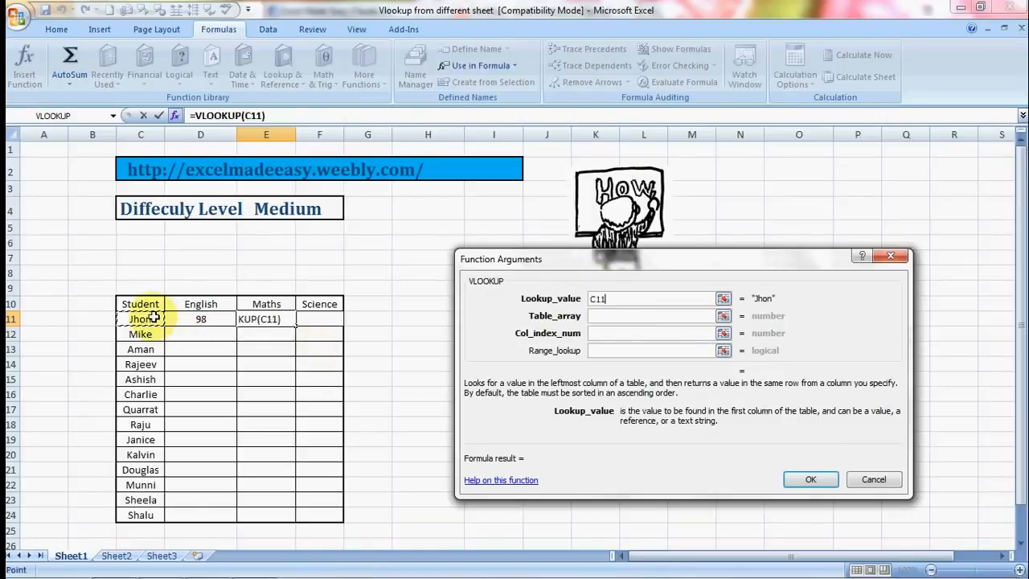
pyautogui.hotkey('shift', 'Down')
pyautogui.hotkey('shift', 'Down')
pyautogui.hotkey('shift', 'Down')
pyautogui.hotkey('shift', 'Down')
pyautogui.hotkey('shift', 'Down')
pyautogui.hotkey('shift', 'Down')
pyautogui.hotkey('shift', 'Down')
pyautogui.hotkey('shift', 'Down')
pyautogui.hotkey('shift', 'Down')
pyautogui.hotkey('shift', 'Down')
pyautogui.hotkey('shift', 'Down')
pyautogui.hotkey('shift', 'Down')
pyautogui.hotkey('shift', 'Down')
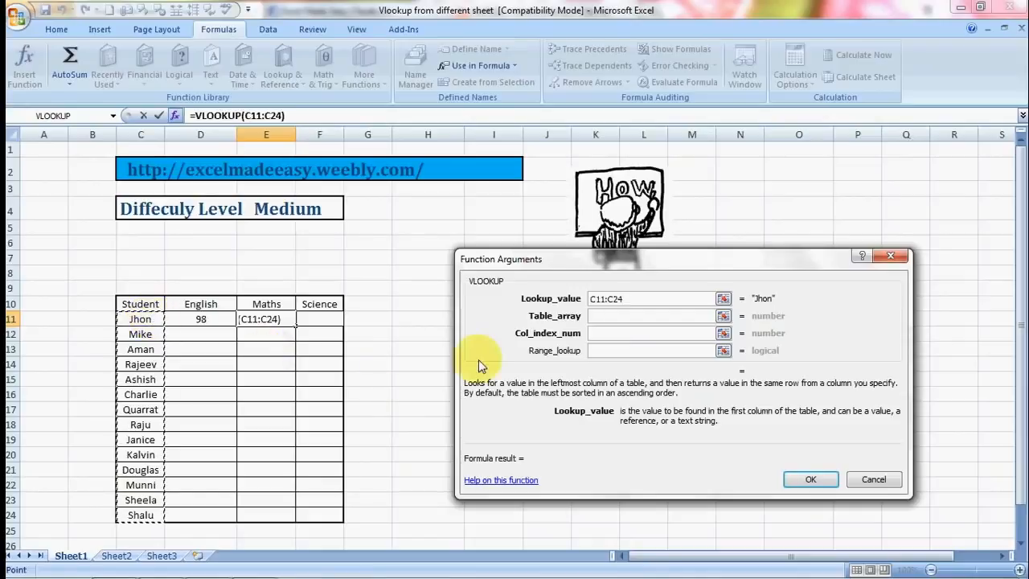
# Set the table array of E11's VLOOKUP to the full Sheet3 marks table C10:I24, headers included, named Data.
pyautogui.click(609, 316)
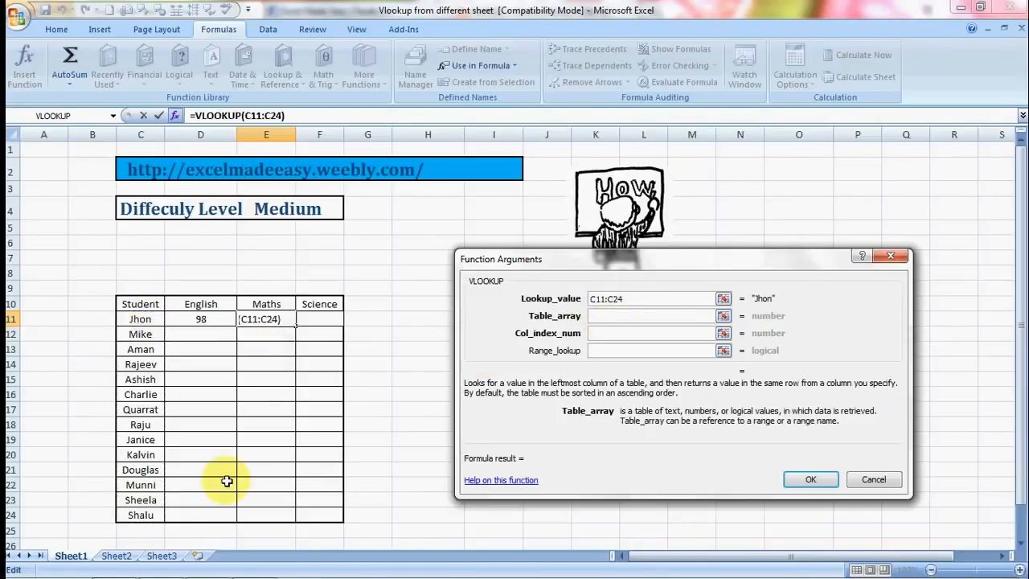
pyautogui.click(164, 555)
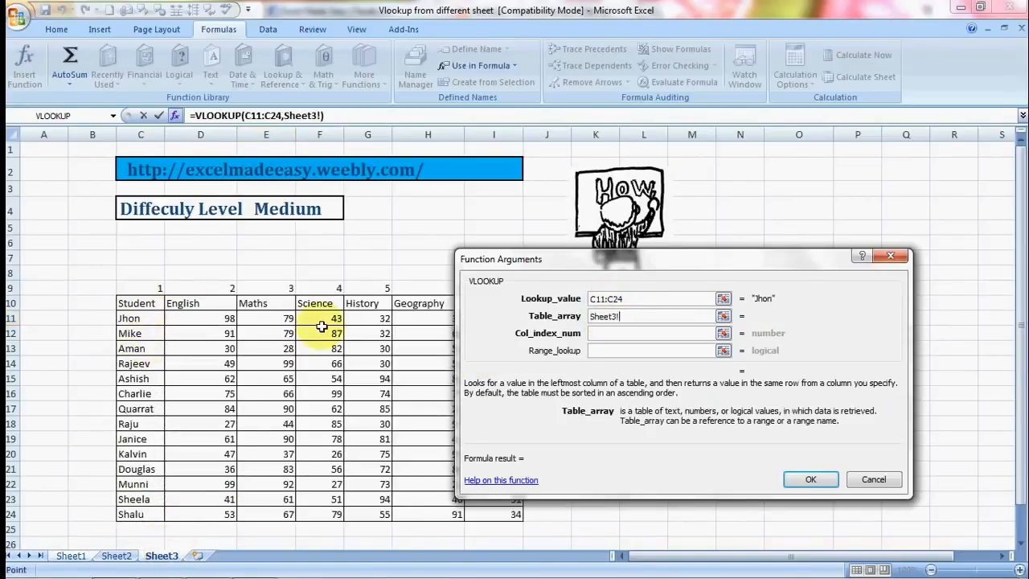
pyautogui.moveTo(597, 252); pyautogui.dragTo(703, 264)
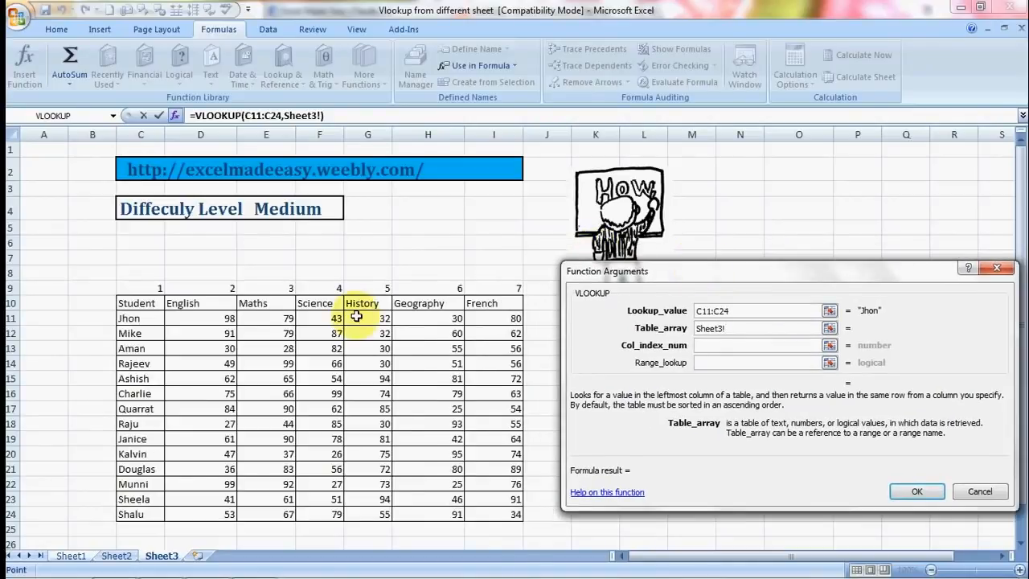
pyautogui.click(149, 304)
pyautogui.hotkey('shift', 'Right')
pyautogui.hotkey('shift', 'Right')
pyautogui.hotkey('shift', 'Right')
pyautogui.hotkey('shift', 'Right')
pyautogui.hotkey('shift', 'Right')
pyautogui.hotkey('shift', 'Right')
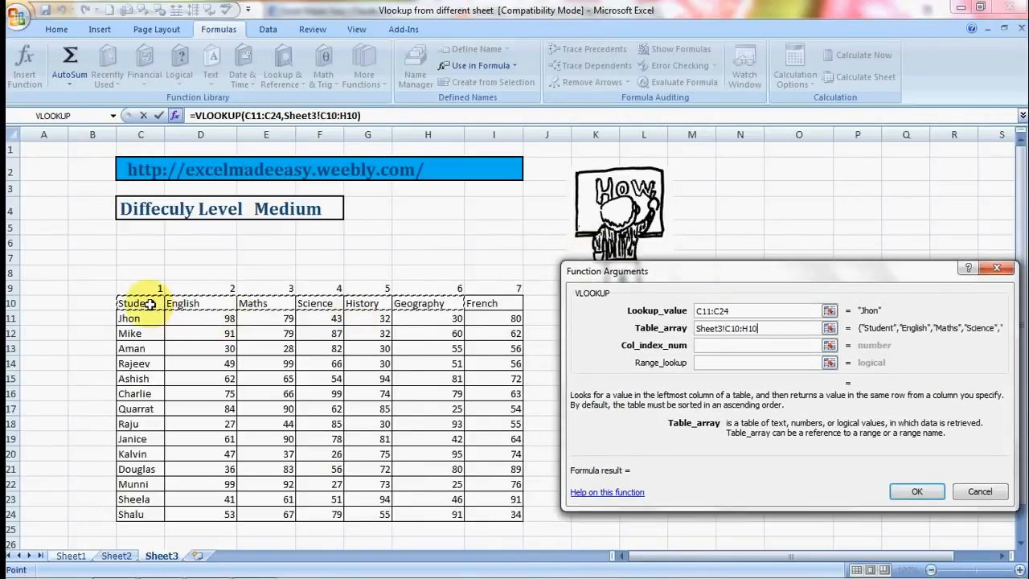
pyautogui.hotkey('shift', 'Down')
pyautogui.hotkey('shift', 'Down')
pyautogui.hotkey('shift', 'Down')
pyautogui.hotkey('shift', 'Down')
pyautogui.hotkey('shift', 'Down')
pyautogui.hotkey('shift', 'Down')
pyautogui.write('Data')
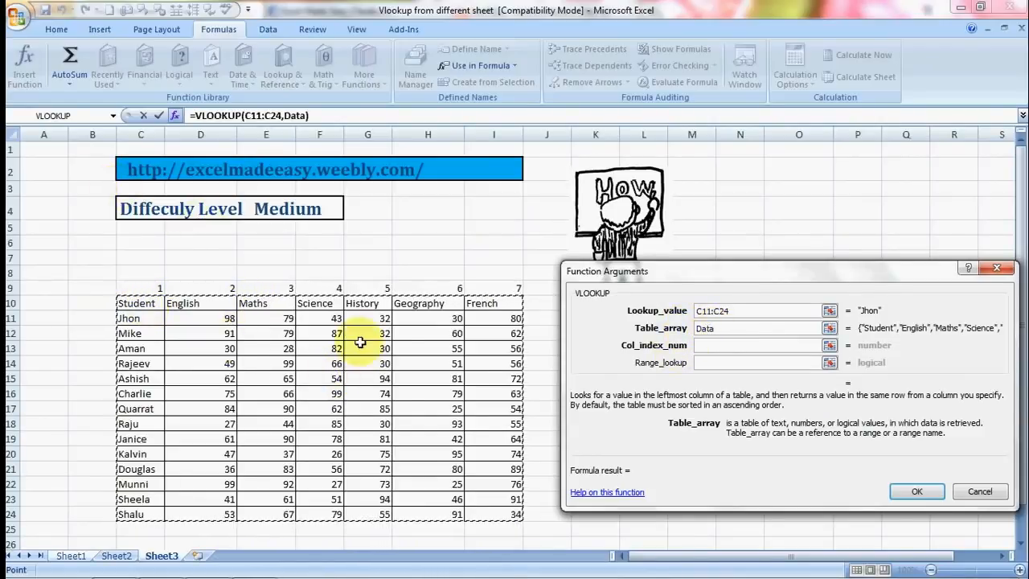
# Complete E11's VLOOKUP with column index number 2 and range lookup 0.
pyautogui.click(709, 346)
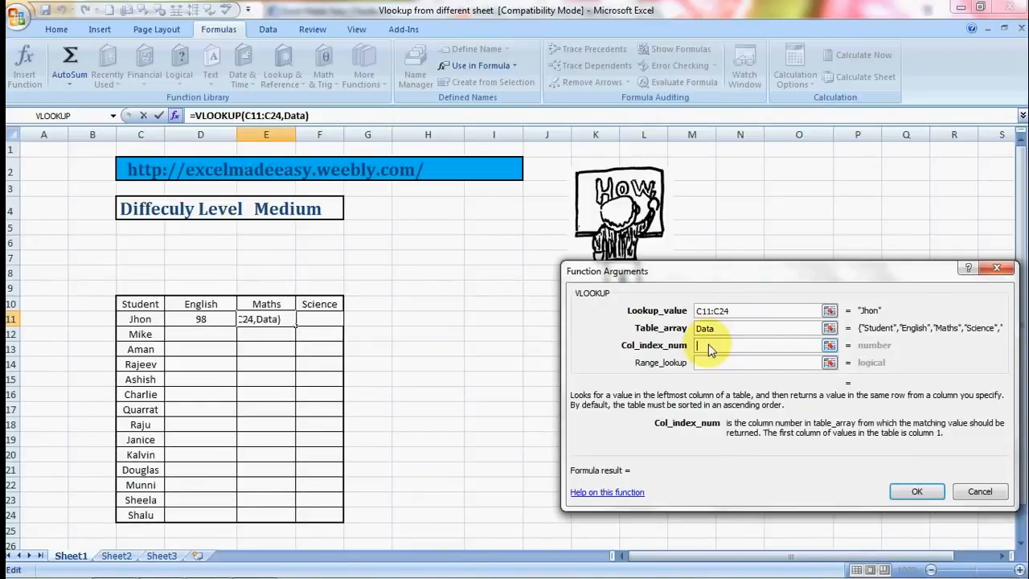
pyautogui.write('2')
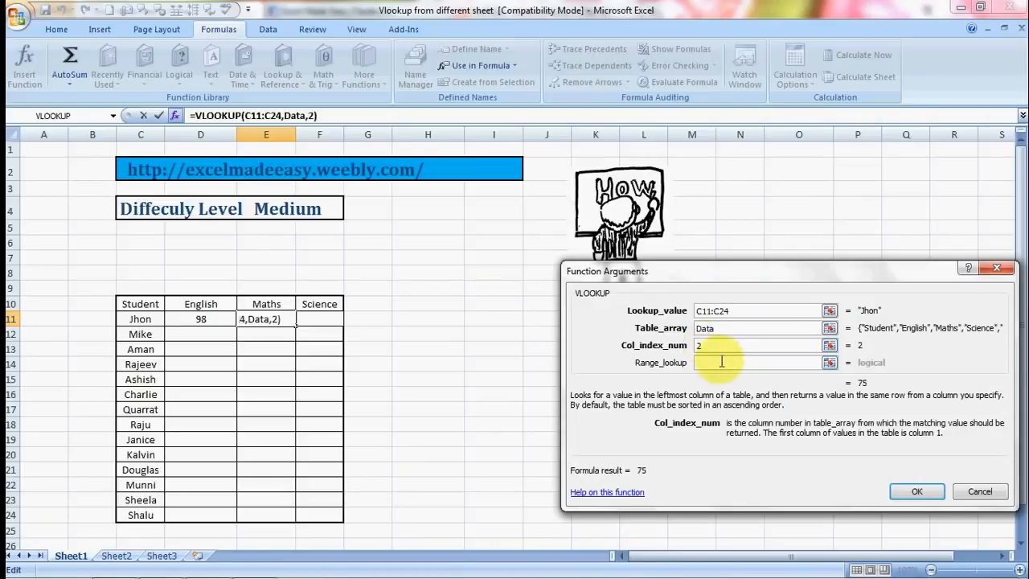
pyautogui.click(717, 362)
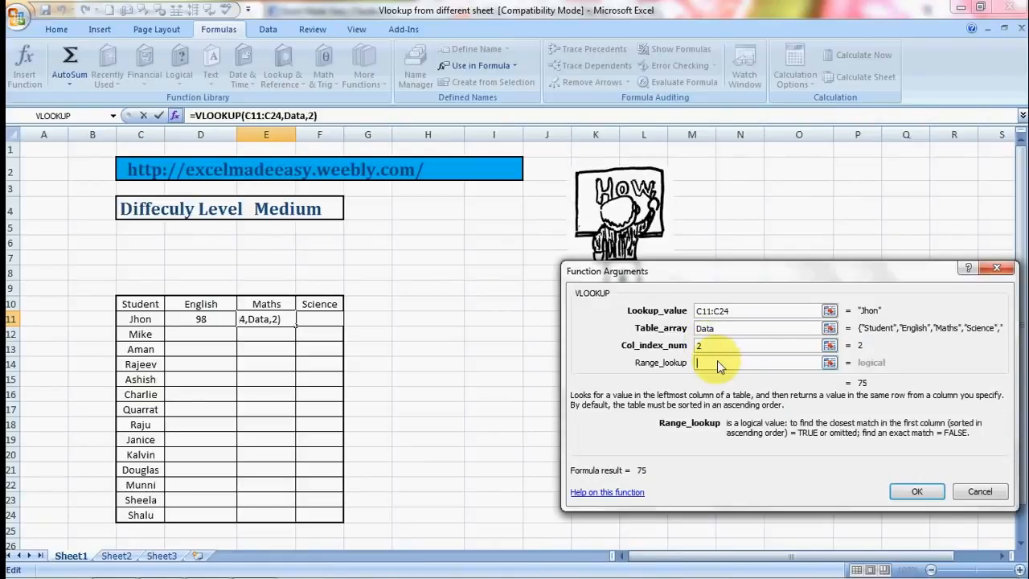
pyautogui.write('0')
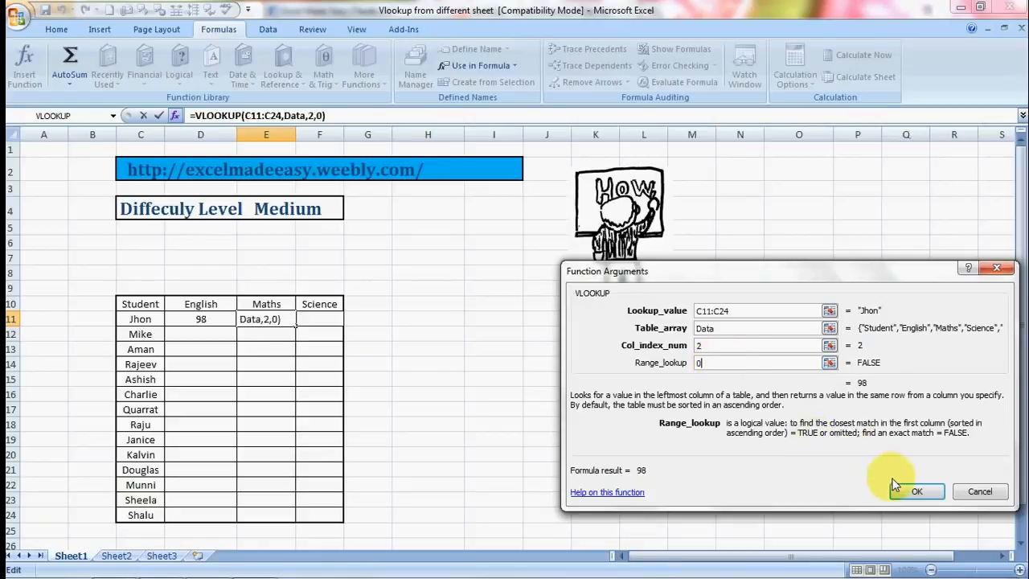
pyautogui.click(917, 493)
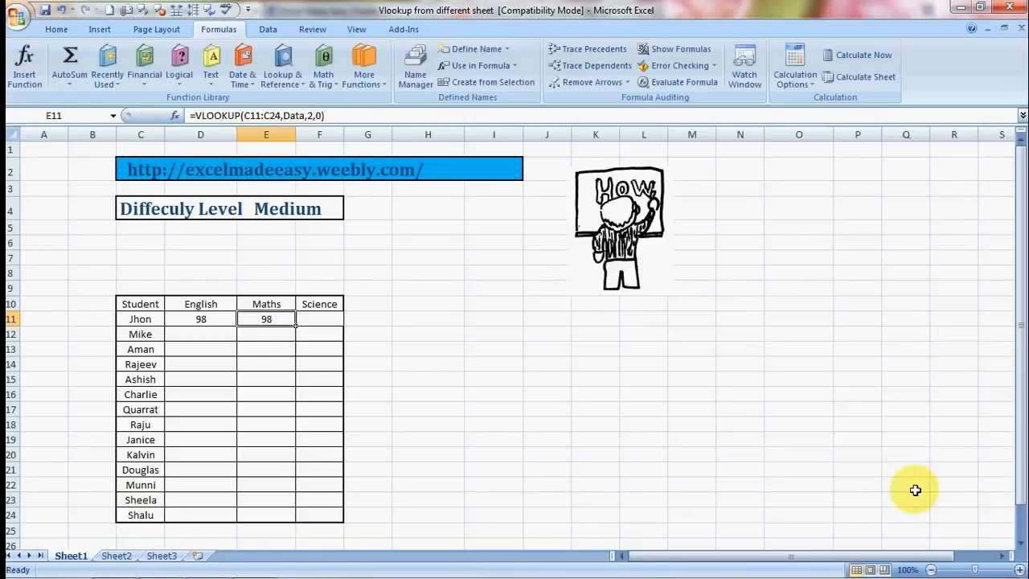
pyautogui.click(657, 430)
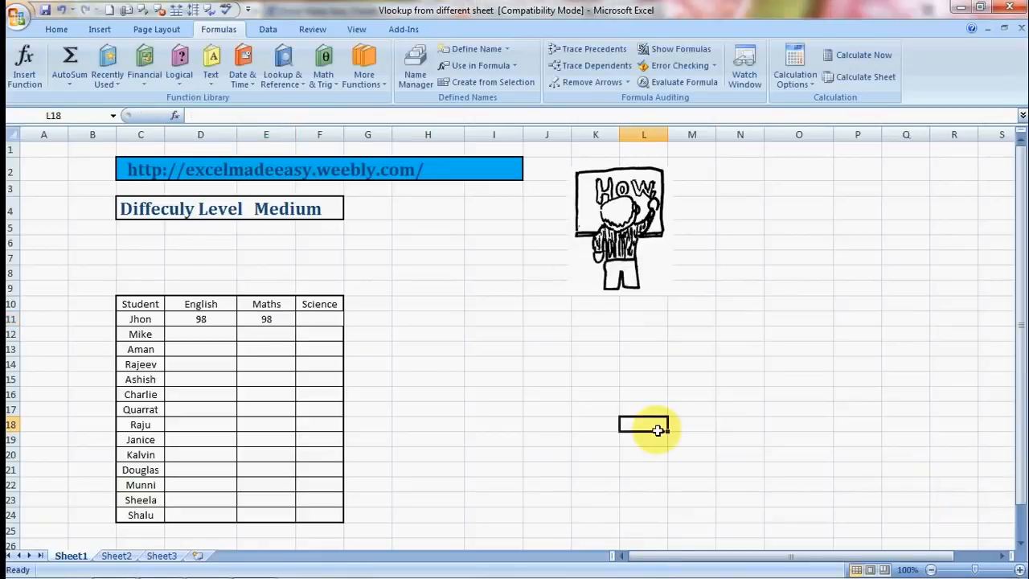
# Change the column index in E11's VLOOKUP formula to 3 and check the Maths mark against the Sheet3 table.
pyautogui.click(274, 319)
pyautogui.click(313, 114)
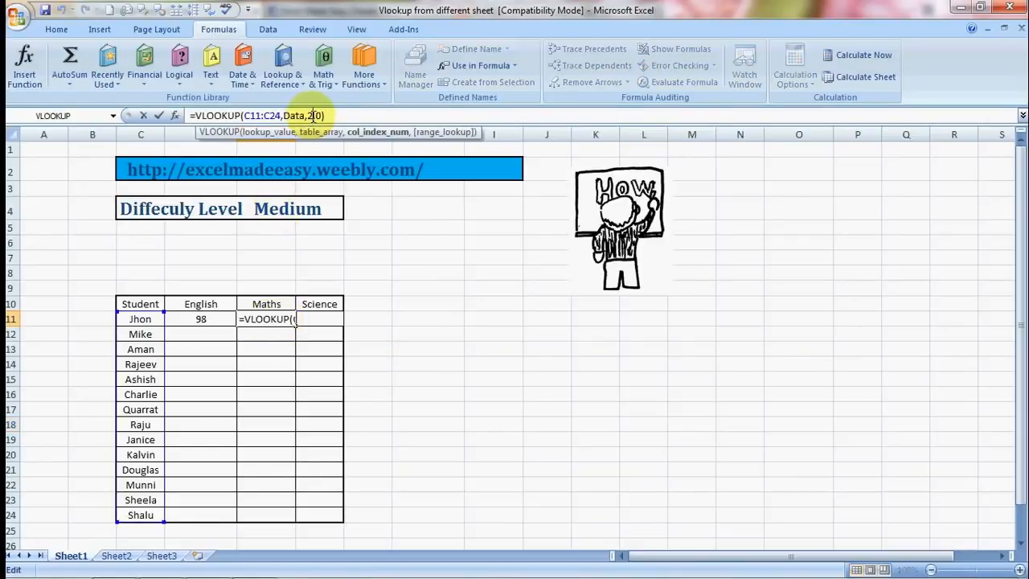
pyautogui.press('BackSpace')
pyautogui.write('3')
pyautogui.press('Return')
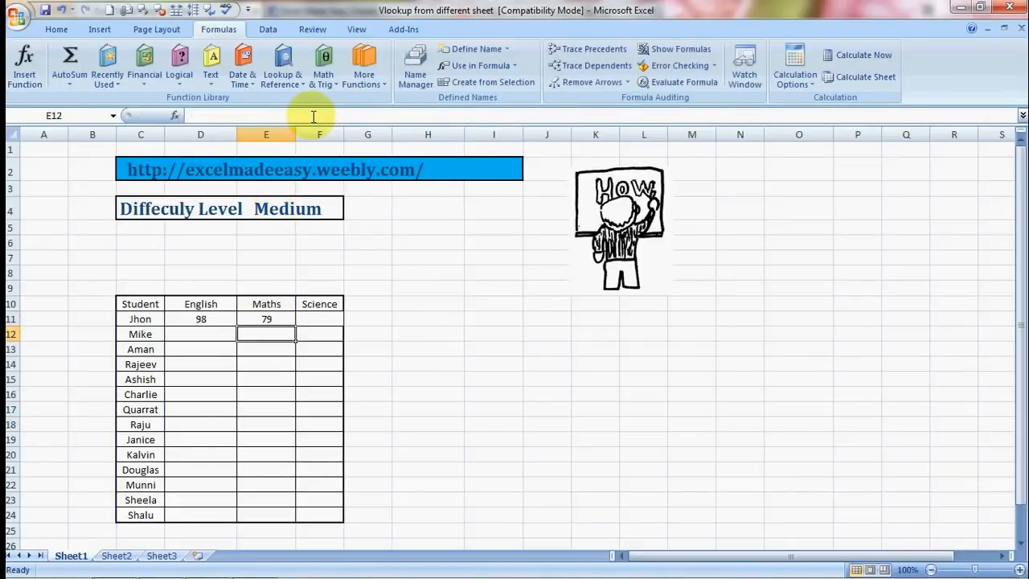
pyautogui.click(163, 555)
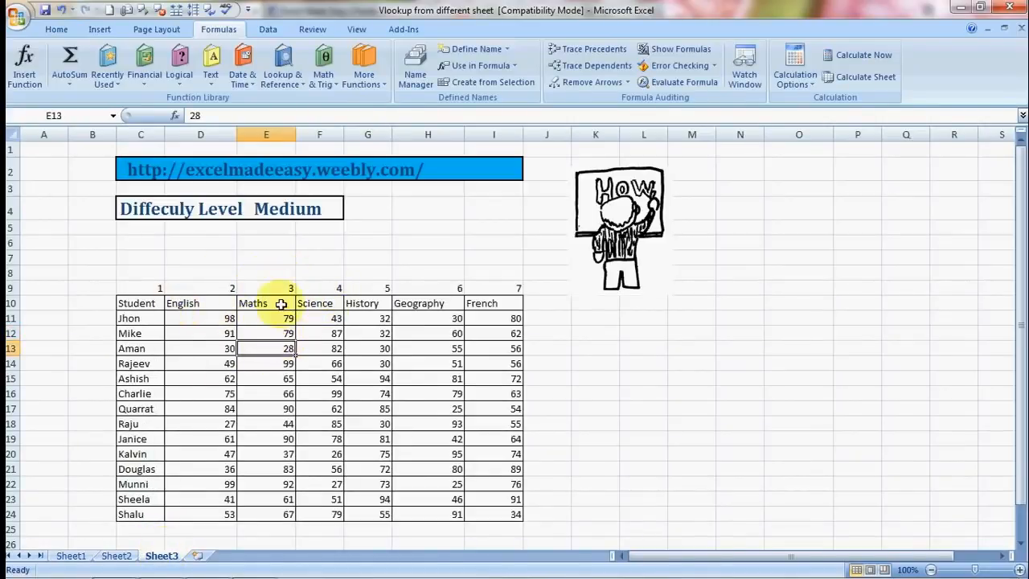
pyautogui.click(70, 555)
# Compare the VLOOKUP formulas in D11 and E11 under the English and Maths headers on Sheet1.
pyautogui.click(310, 320)
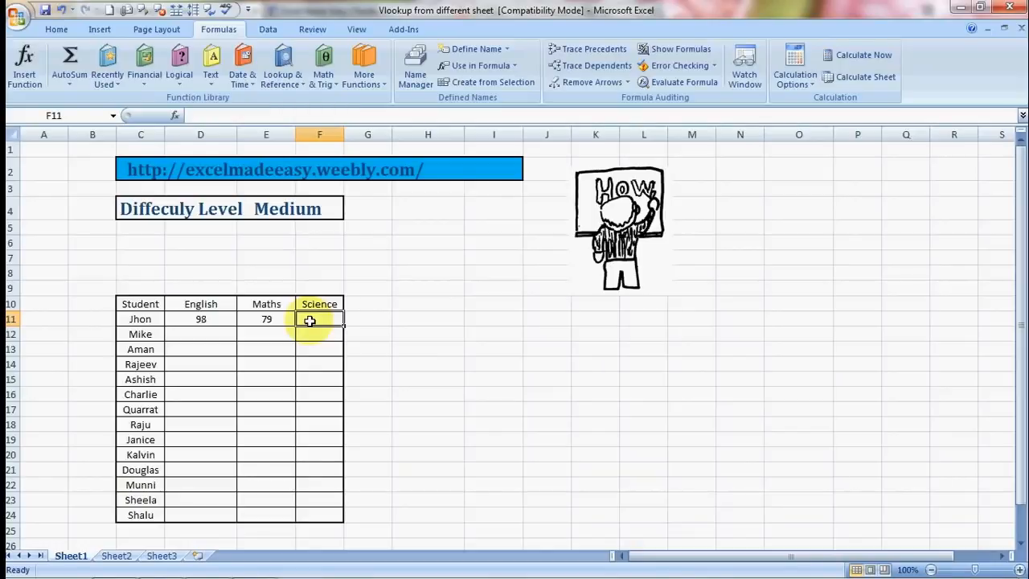
pyautogui.press('Left')
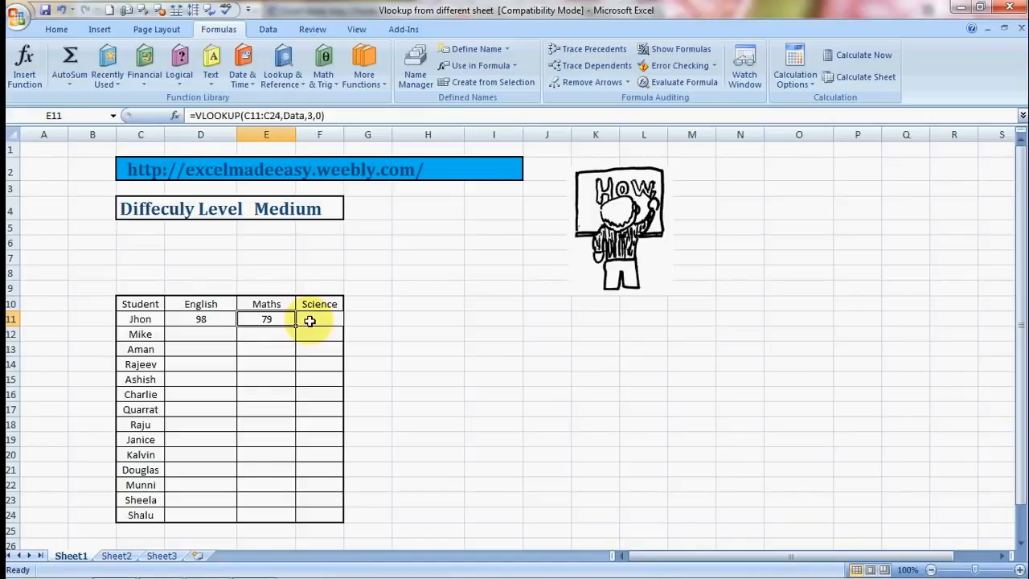
pyautogui.click(204, 305)
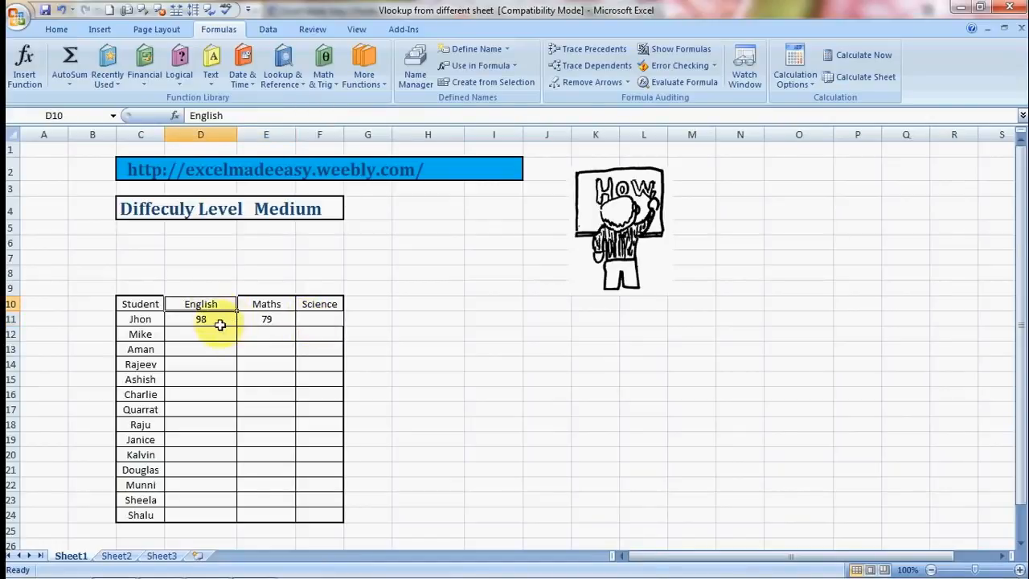
pyautogui.click(219, 325)
pyautogui.click(252, 321)
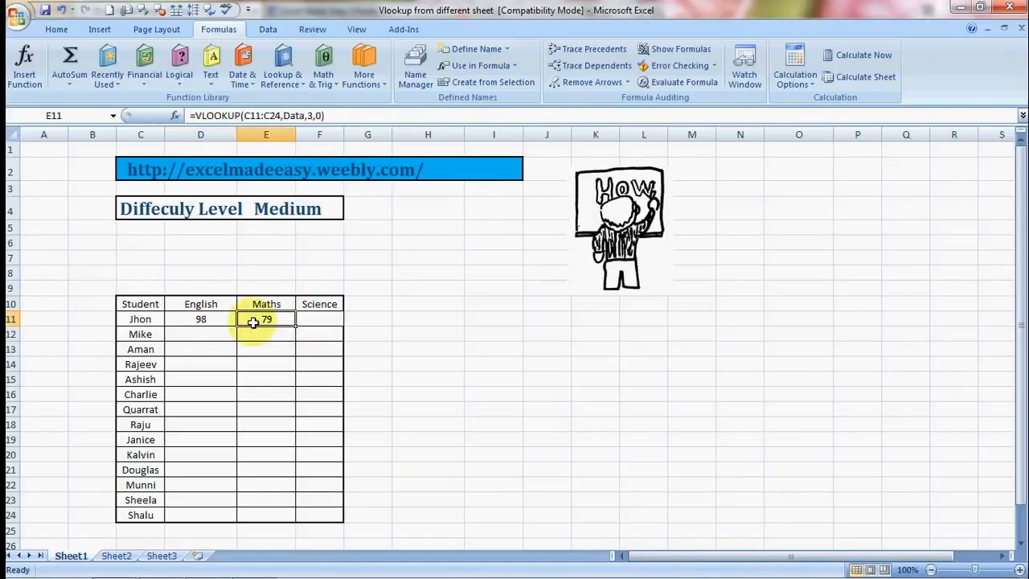
pyautogui.click(210, 328)
pyautogui.click(213, 320)
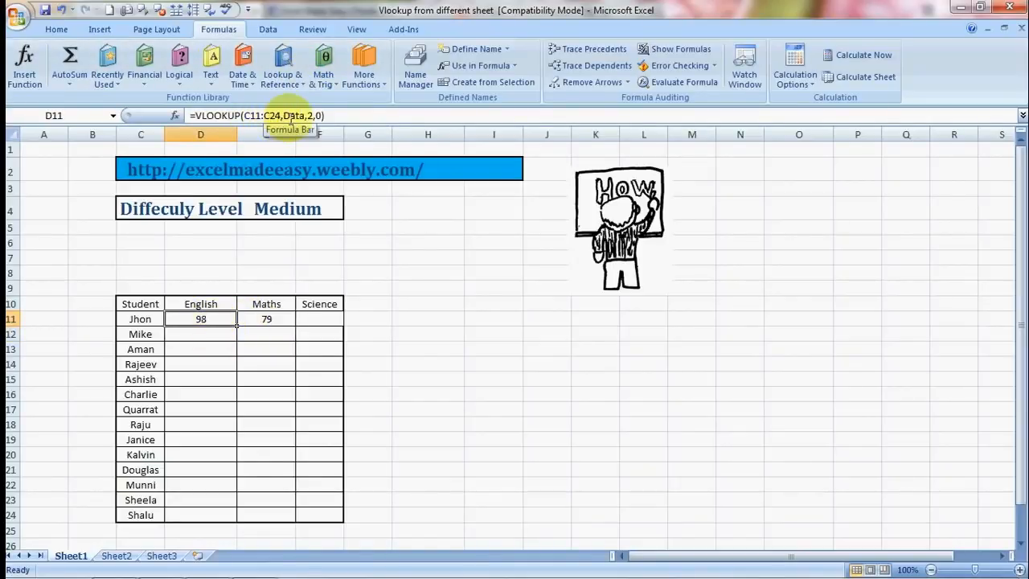
pyautogui.click(267, 319)
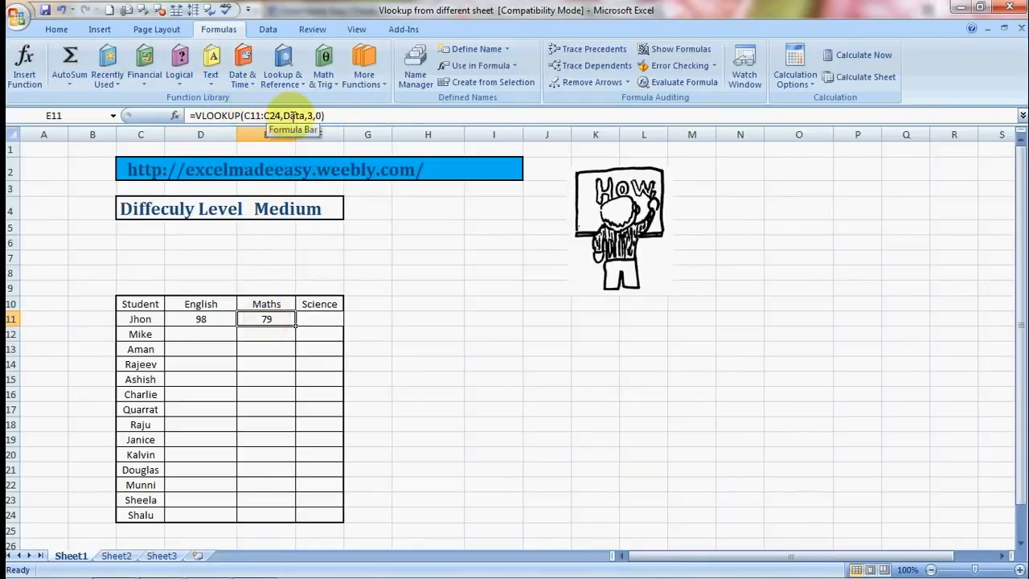
pyautogui.click(213, 321)
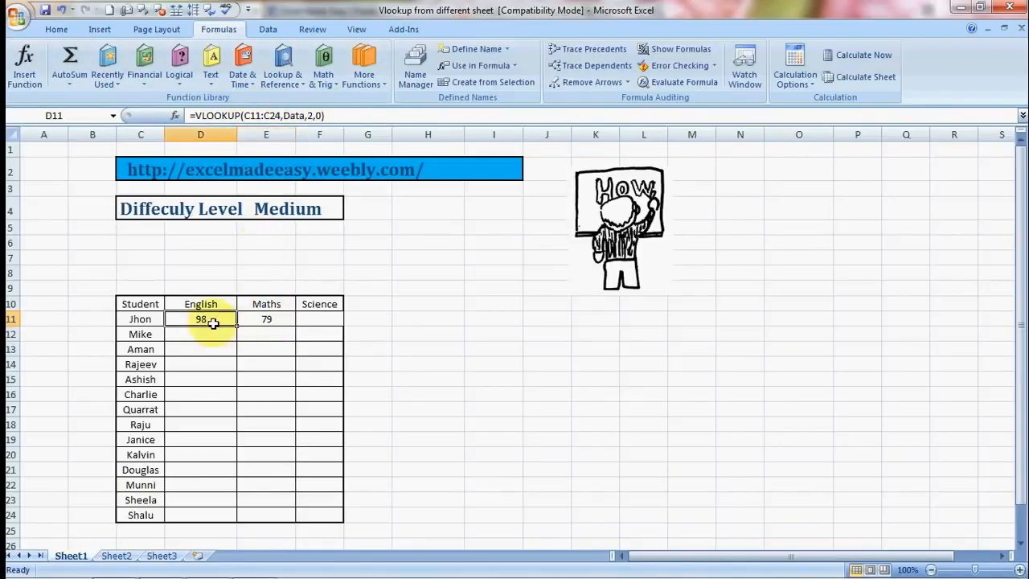
pyautogui.click(249, 322)
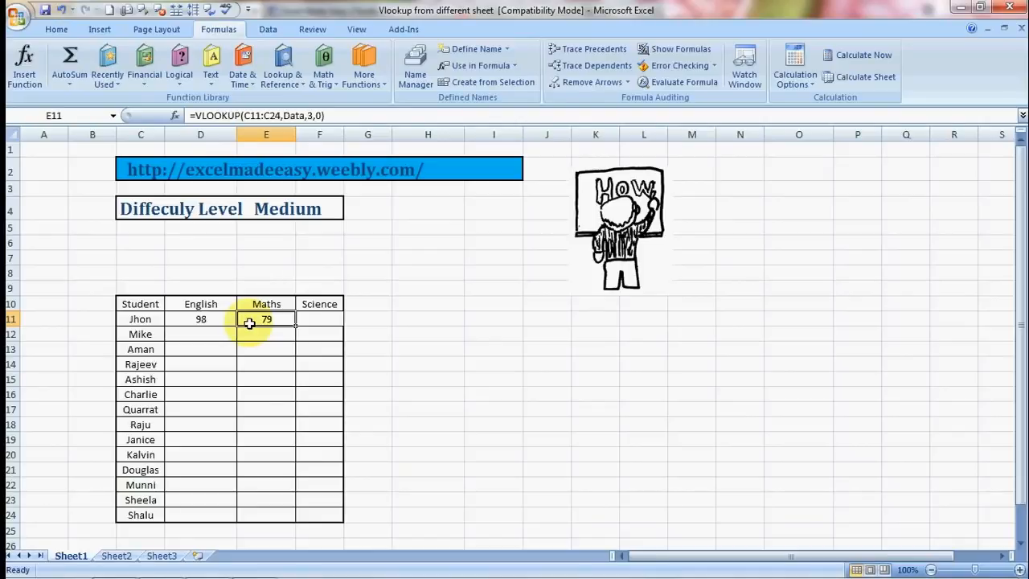
# Check the Science column's index number in the Sheet3 marks table before filling F11 on Sheet1.
pyautogui.click(316, 320)
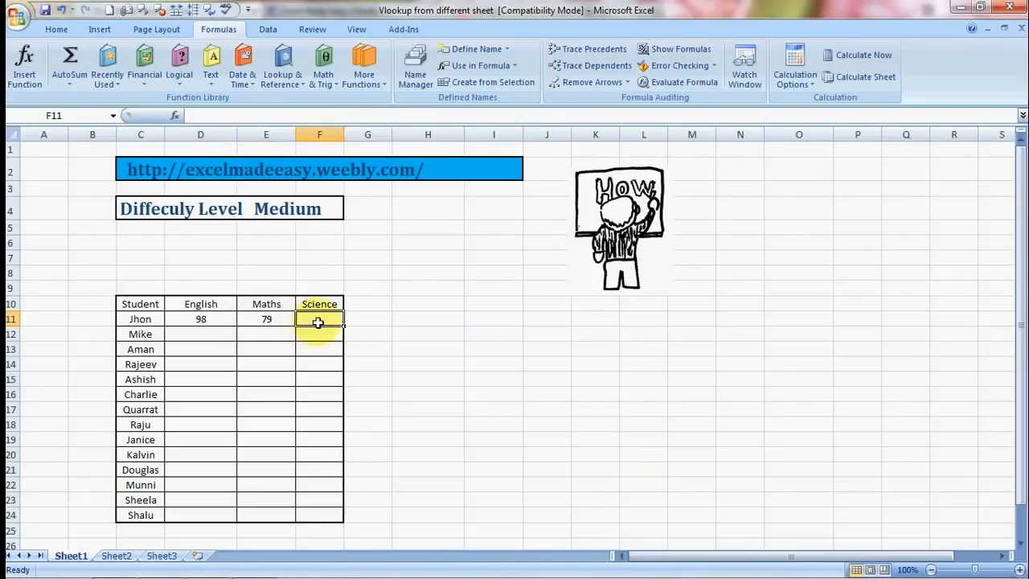
pyautogui.click(161, 555)
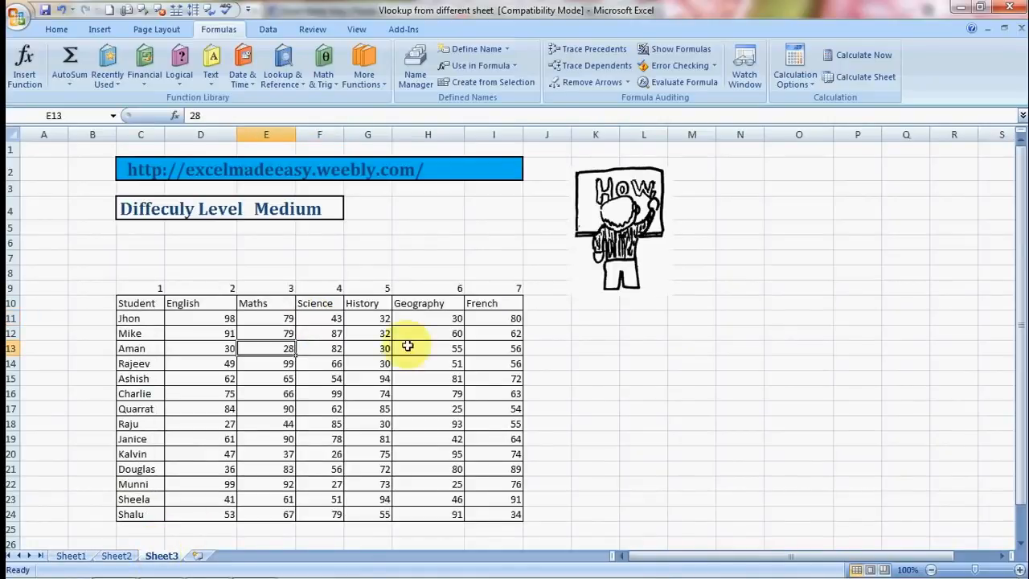
pyautogui.click(71, 556)
# Make the lookup value range in E11's VLOOKUP formula absolute, as $C$11:$C$24.
pyautogui.click(261, 321)
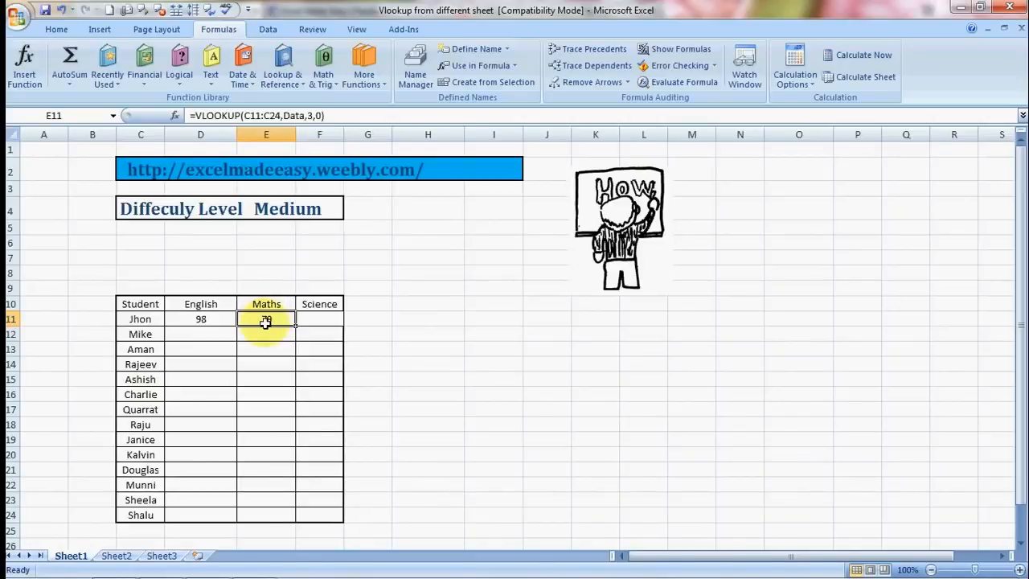
pyautogui.doubleClick(265, 321)
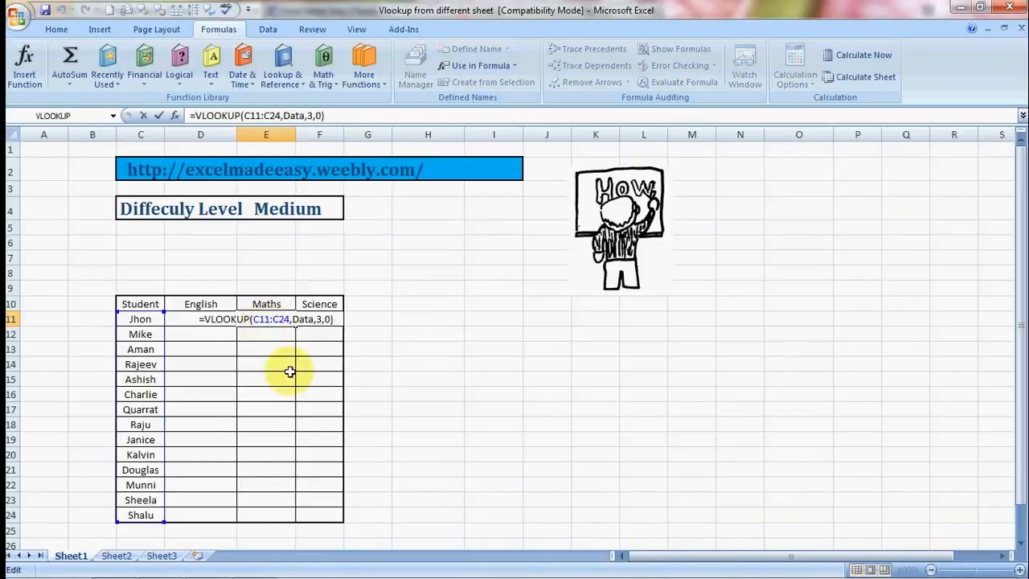
pyautogui.press('Left')
pyautogui.press('Left')
pyautogui.press('Left')
pyautogui.press('Left')
pyautogui.press('Left')
pyautogui.press('Left')
pyautogui.press('Left')
pyautogui.press('Left')
pyautogui.press('Left')
pyautogui.press('Left')
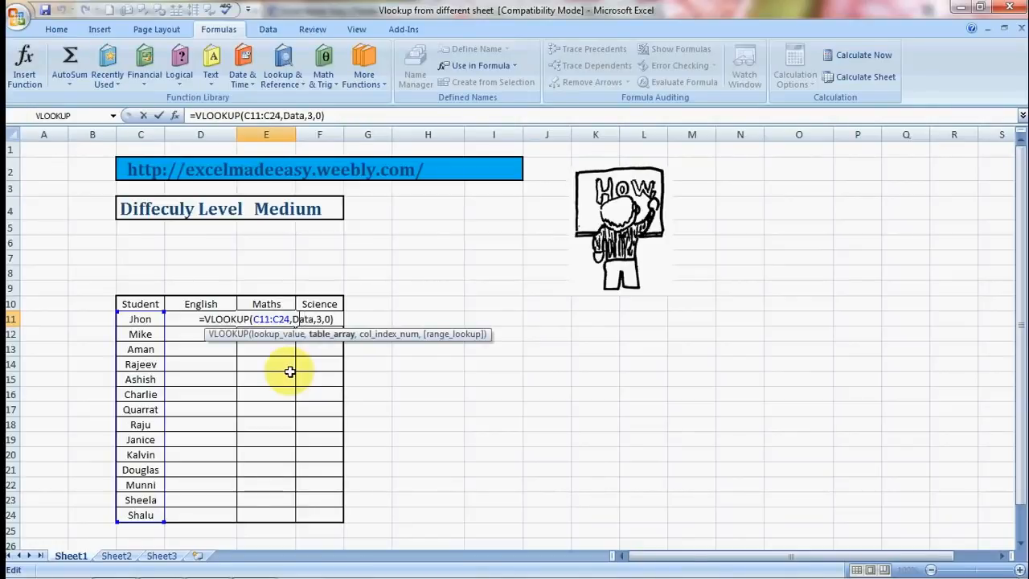
pyautogui.hotkey('shift', 'Left')
pyautogui.hotkey('shift', 'Left')
pyautogui.hotkey('shift', 'Left')
pyautogui.hotkey('shift', 'Left')
pyautogui.hotkey('shift', 'Left')
pyautogui.hotkey('shift', 'Left')
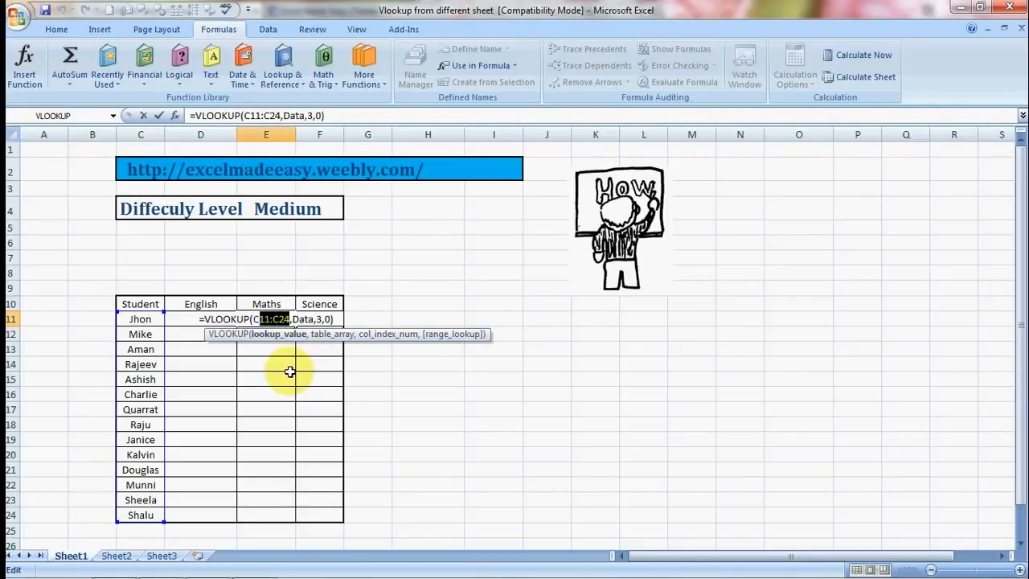
pyautogui.hotkey('shift', 'Left')
pyautogui.press('F4')
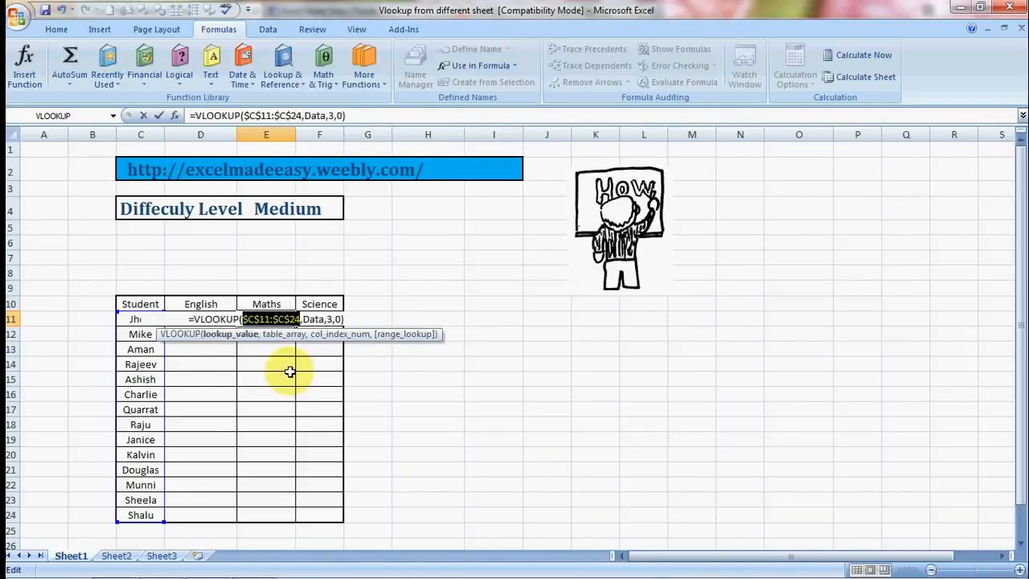
pyautogui.press('Return')
# Copy E11's VLOOKUP formula into the Science cell F11.
pyautogui.press('Up')
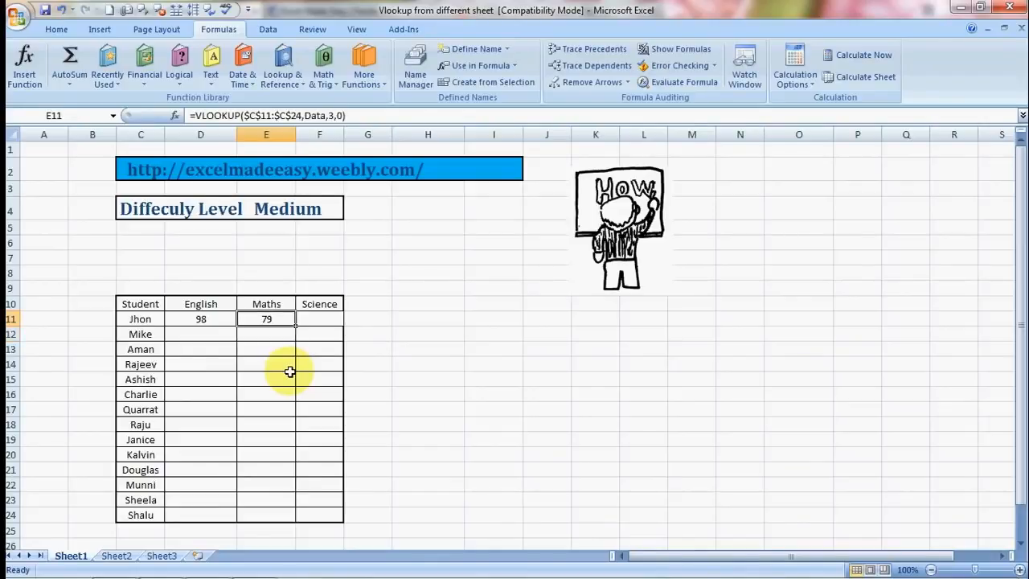
pyautogui.hotkey('ctrl', 'c')
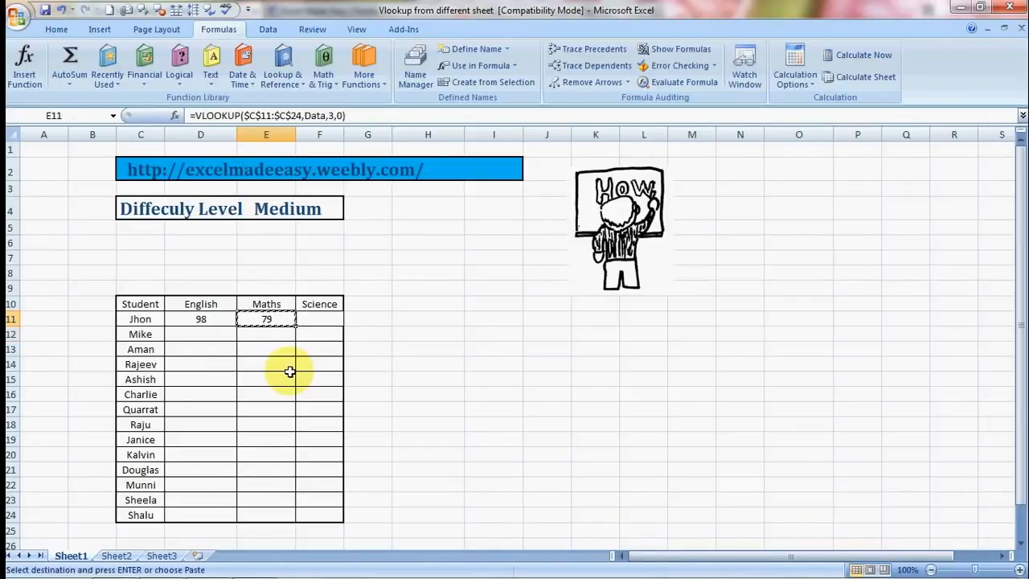
pyautogui.press('Right')
pyautogui.hotkey('ctrl', 'v')
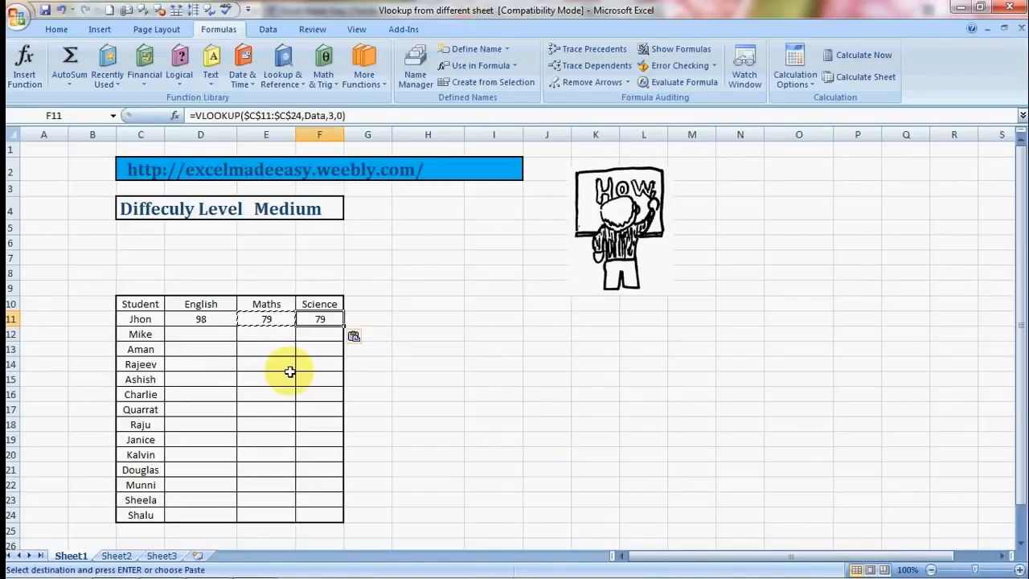
pyautogui.press('Escape')
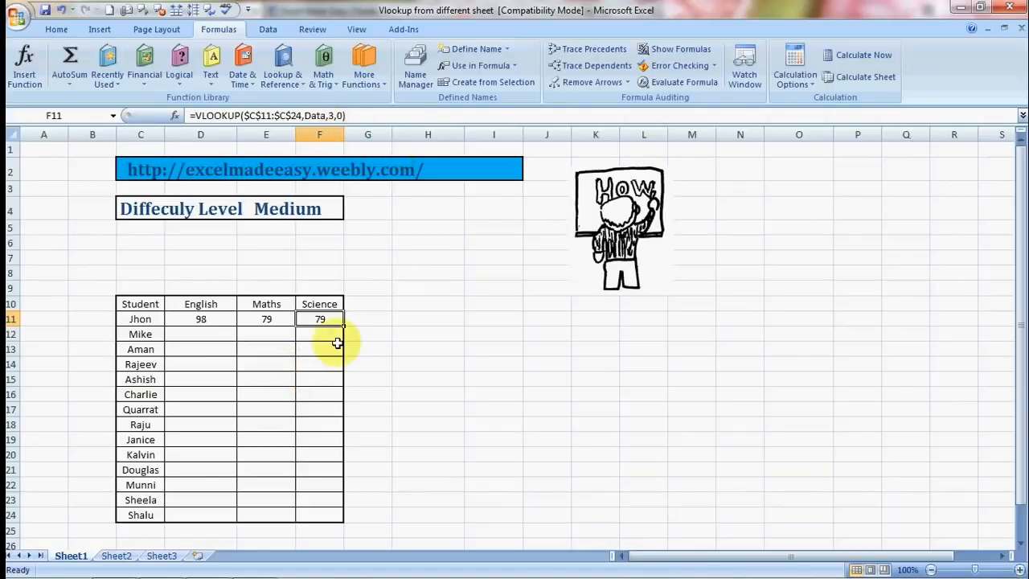
# Set the column index number in F11's VLOOKUP formula to 4.
pyautogui.press('F2')
pyautogui.press('Left')
pyautogui.press('Left')
pyautogui.press('Left')
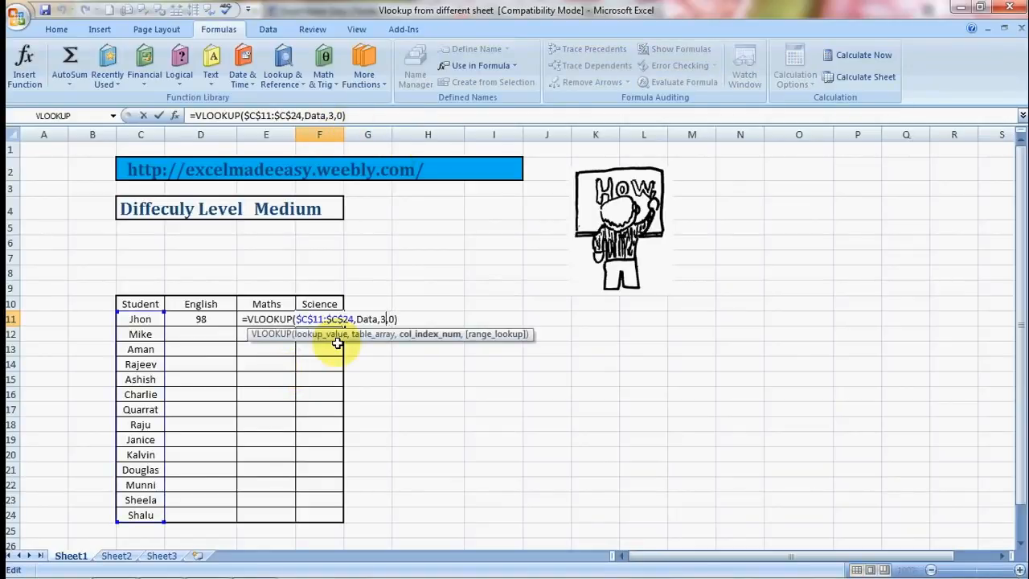
pyautogui.press('BackSpace')
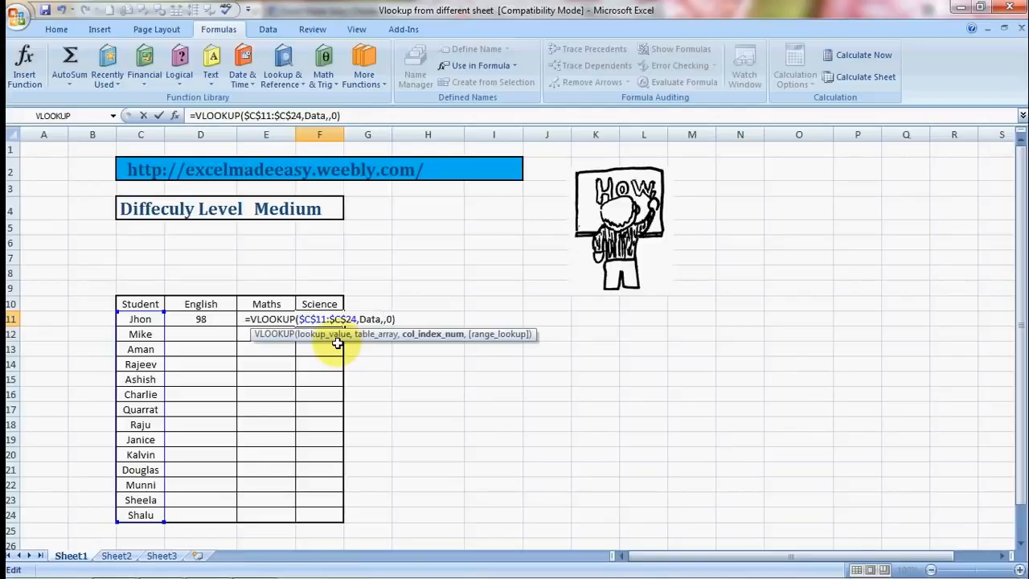
pyautogui.write('4')
pyautogui.press('Return')
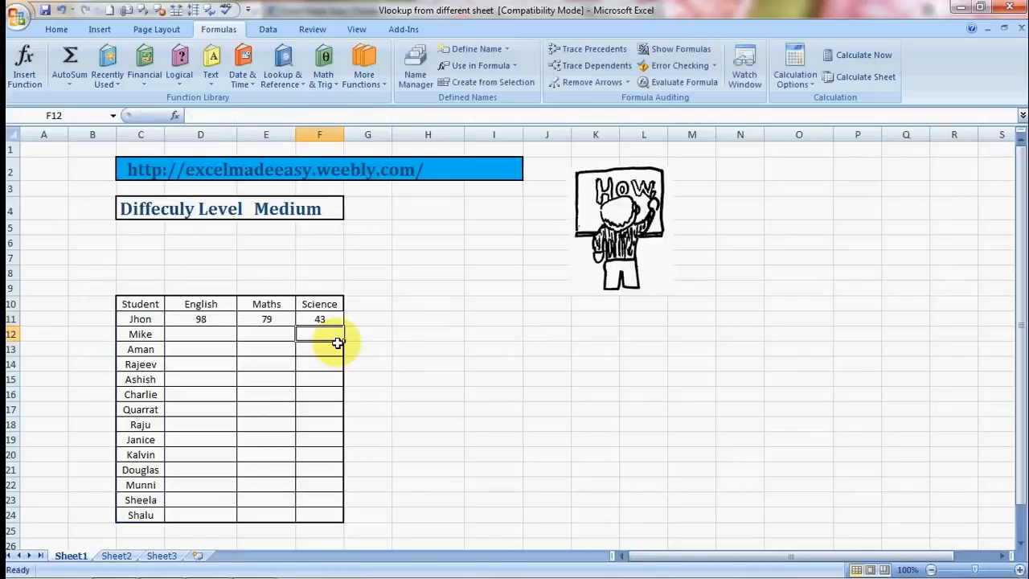
pyautogui.press('Up')
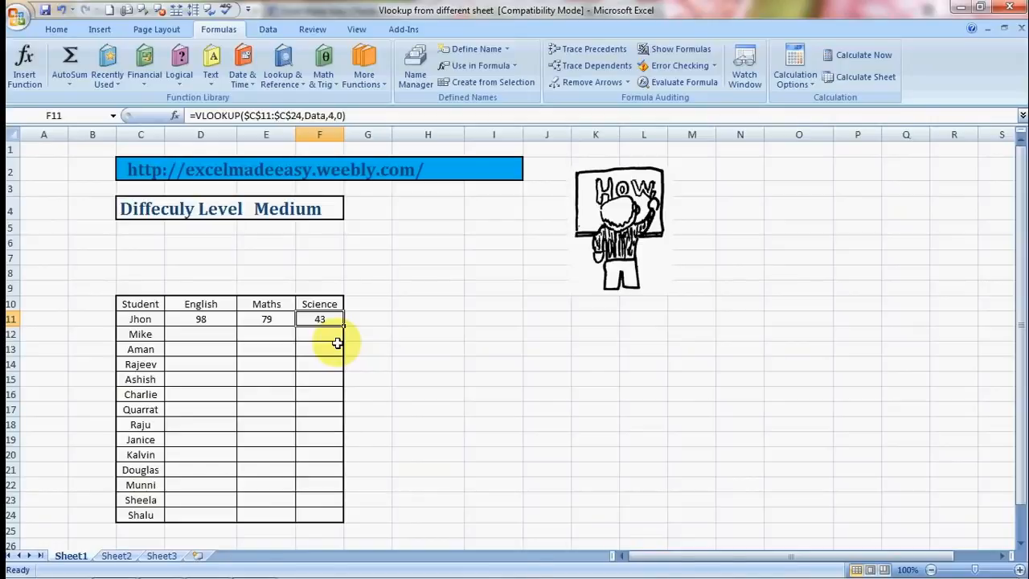
# Review row 11's English formula and its student entry, along with the English, Maths and Science headers.
pyautogui.press('Left')
pyautogui.press('Left')
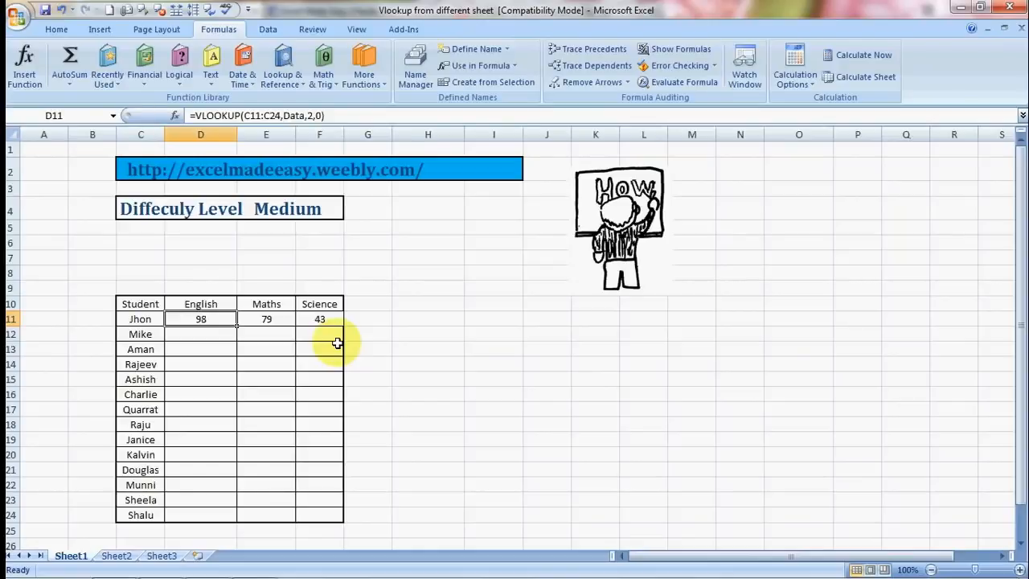
pyautogui.press('Down')
pyautogui.press('Up')
pyautogui.press('Left')
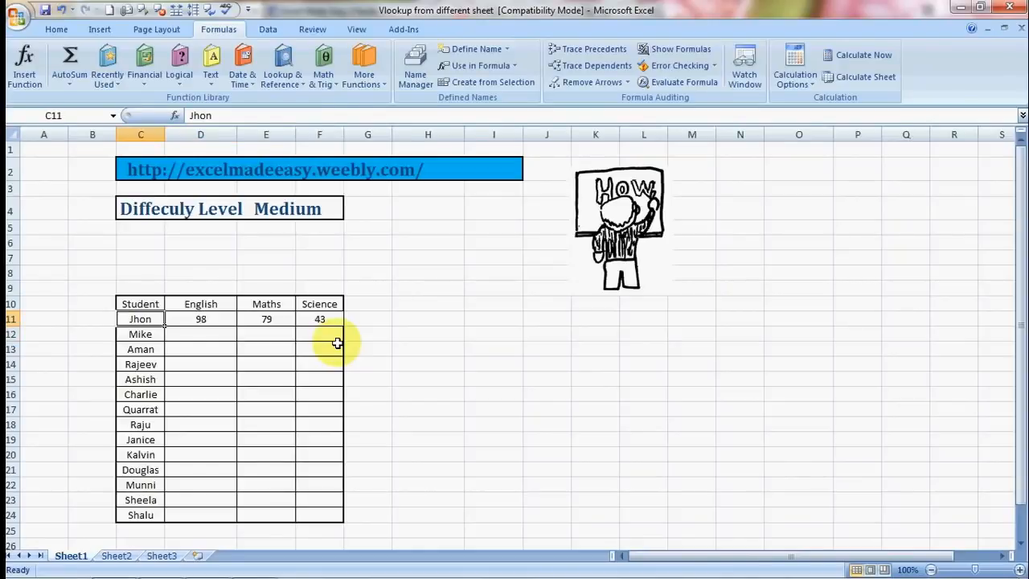
pyautogui.press('Right')
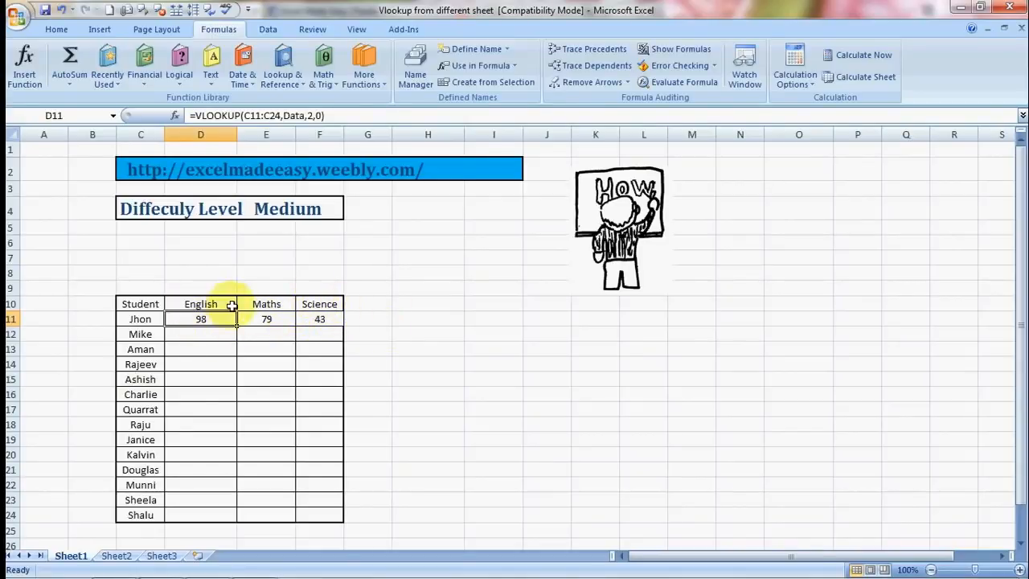
pyautogui.moveTo(231, 306); pyautogui.dragTo(260, 302)
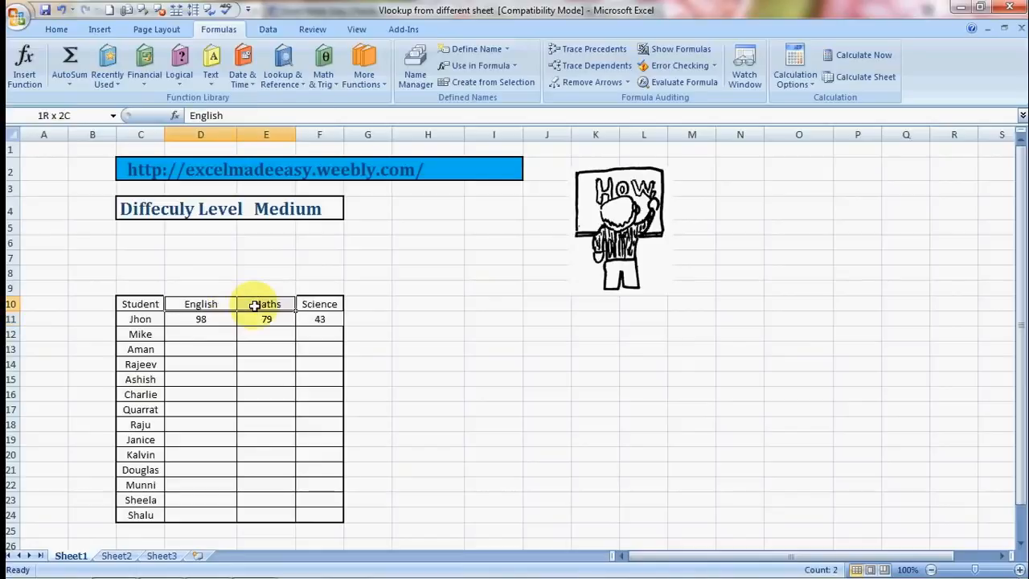
pyautogui.click(313, 302)
# Copy the VLOOKUP formulas in D11:F11 down through row 24 for all students.
pyautogui.press('Down')
pyautogui.press('Left')
pyautogui.press('Left')
pyautogui.hotkey('shift', 'Right')
pyautogui.hotkey('shift', 'Right')
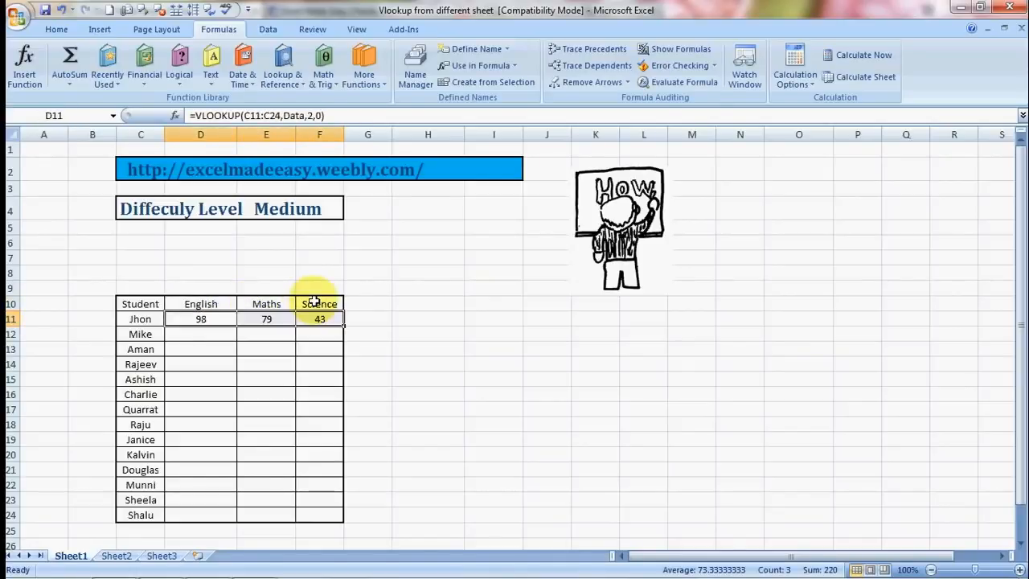
pyautogui.hotkey('ctrl', 'c')
pyautogui.hotkey('shift', 'Down')
pyautogui.hotkey('shift', 'Down')
pyautogui.hotkey('shift', 'Down')
pyautogui.hotkey('shift', 'Down')
pyautogui.hotkey('shift', 'Down')
pyautogui.hotkey('shift', 'Down')
pyautogui.hotkey('shift', 'Down')
pyautogui.hotkey('shift', 'Down')
pyautogui.hotkey('shift', 'Down')
pyautogui.hotkey('shift', 'Down')
pyautogui.hotkey('shift', 'Down')
pyautogui.hotkey('shift', 'Down')
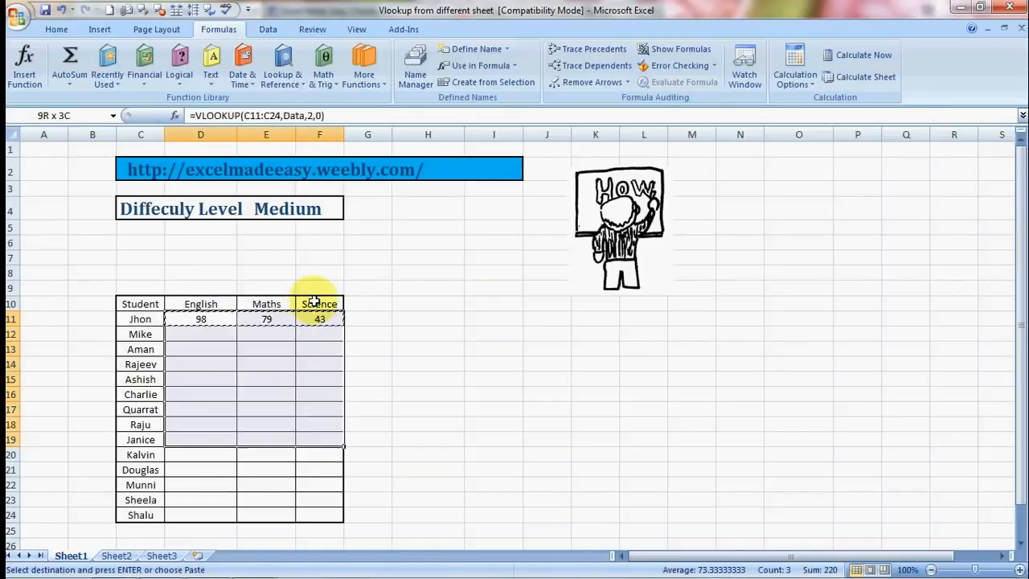
pyautogui.hotkey('shift', 'Down')
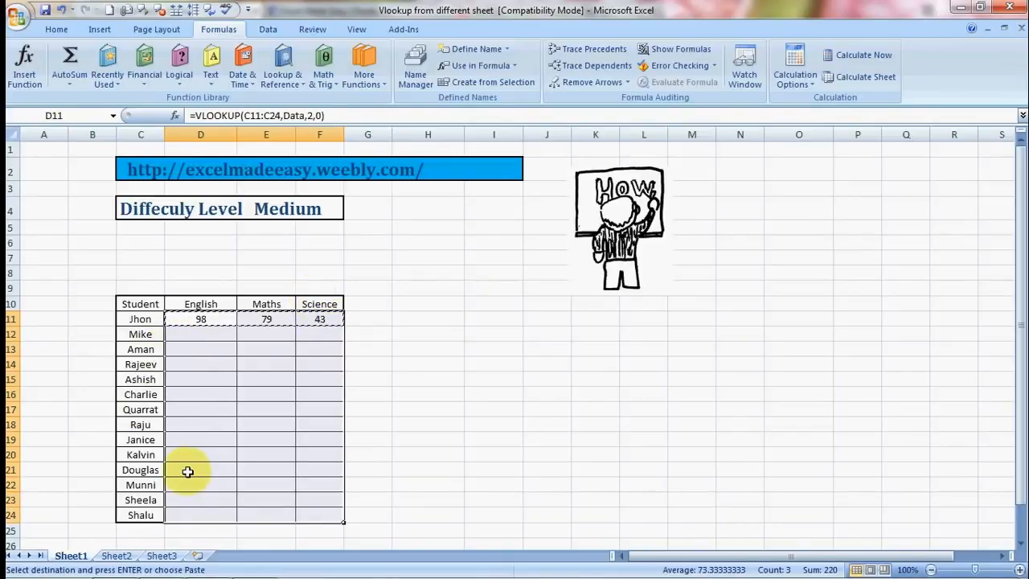
pyautogui.hotkey('ctrl', 'v')
pyautogui.press('Escape')
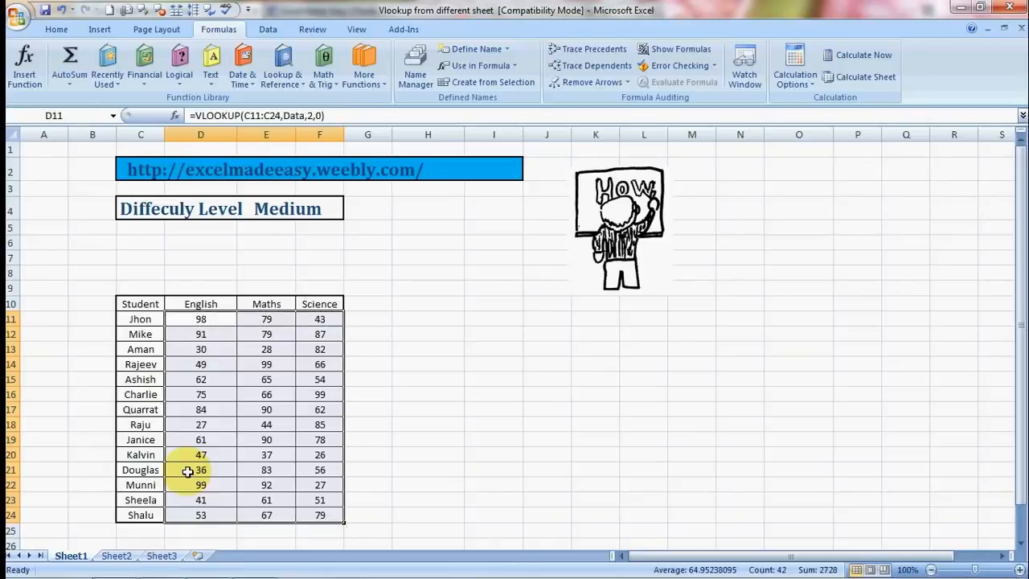
# Check the copied VLOOKUP formulas in the Maths column down to E16.
pyautogui.press('Right')
pyautogui.press('Down')
pyautogui.press('Down')
pyautogui.press('Down')
pyautogui.press('Down')
pyautogui.press('Down')
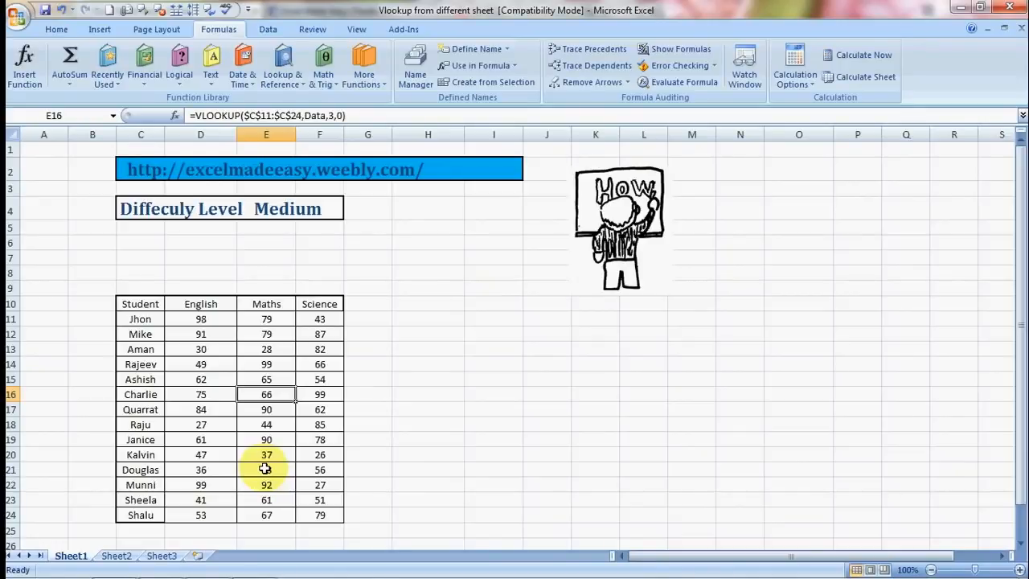
# Open the excelmadeeasy.weebly.com link from the sheet in Firefox and look through the home page down to the introduction.
pyautogui.click(148, 178)
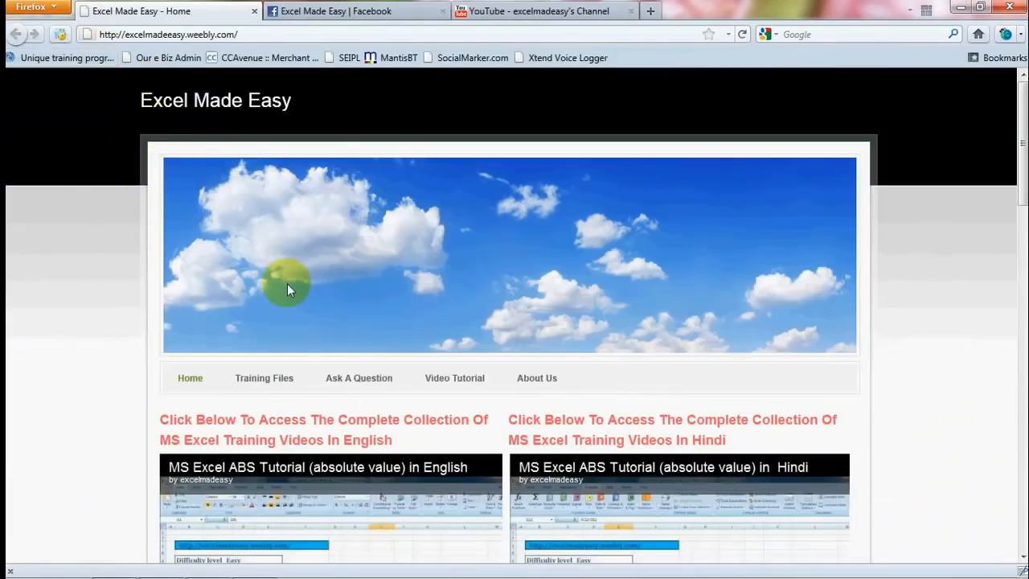
pyautogui.scroll(-1, 287, 282)
pyautogui.scroll(-4, 287, 283)
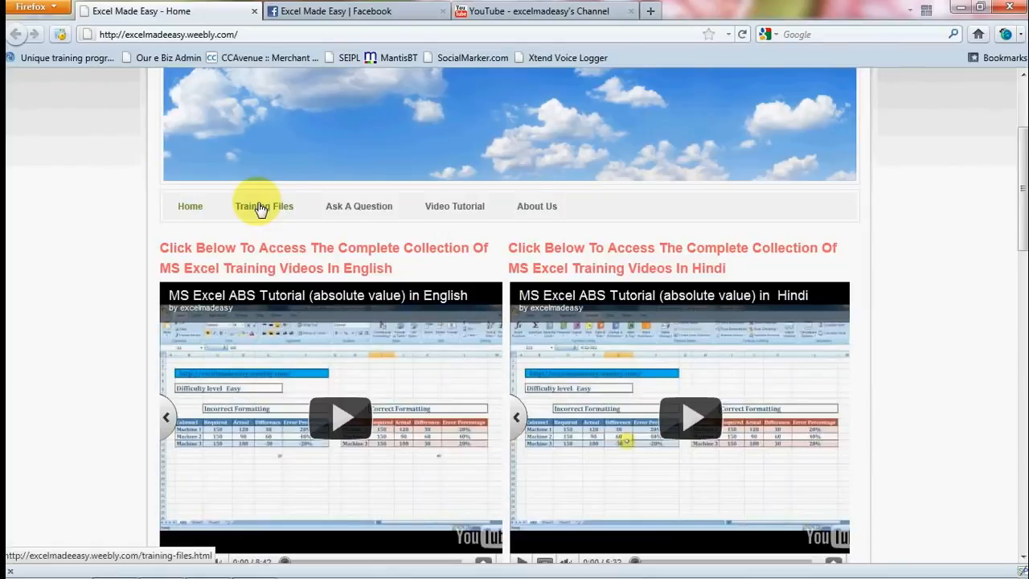
pyautogui.scroll(-4, 259, 209)
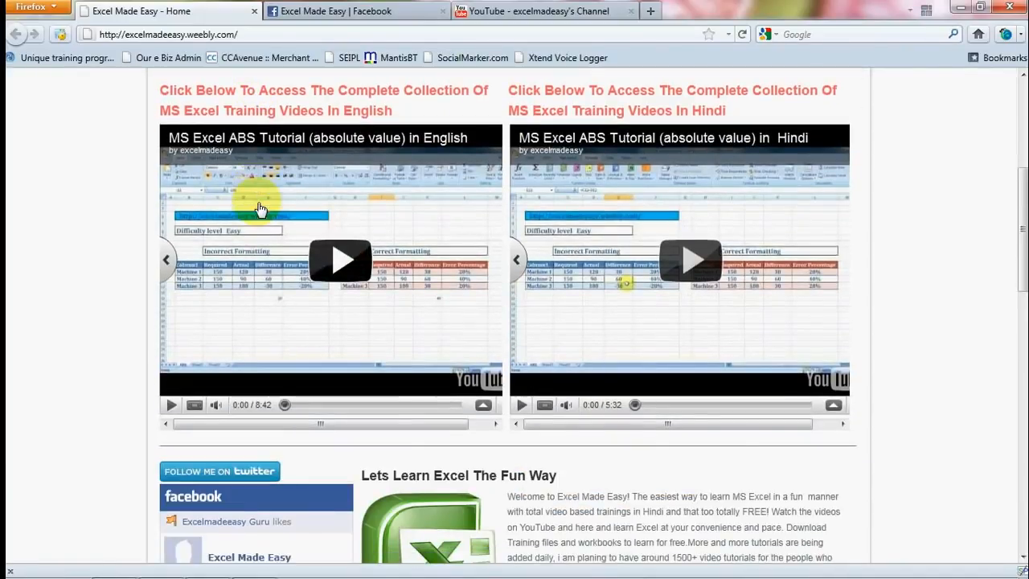
pyautogui.scroll(-5, 259, 209)
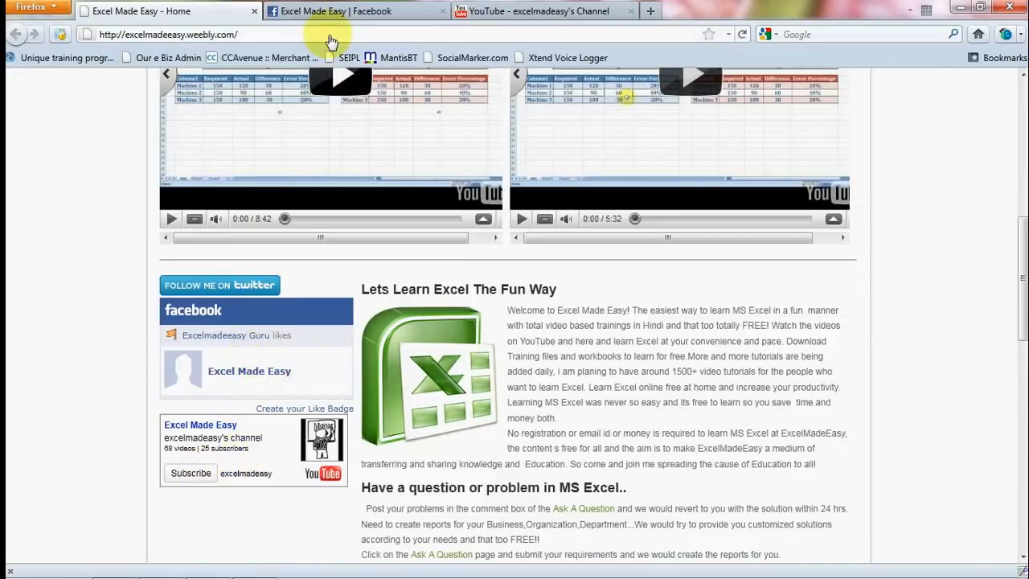
# View the Excel Made Easy Facebook page and YouTube channel, and return to the website's home page.
pyautogui.click(355, 18)
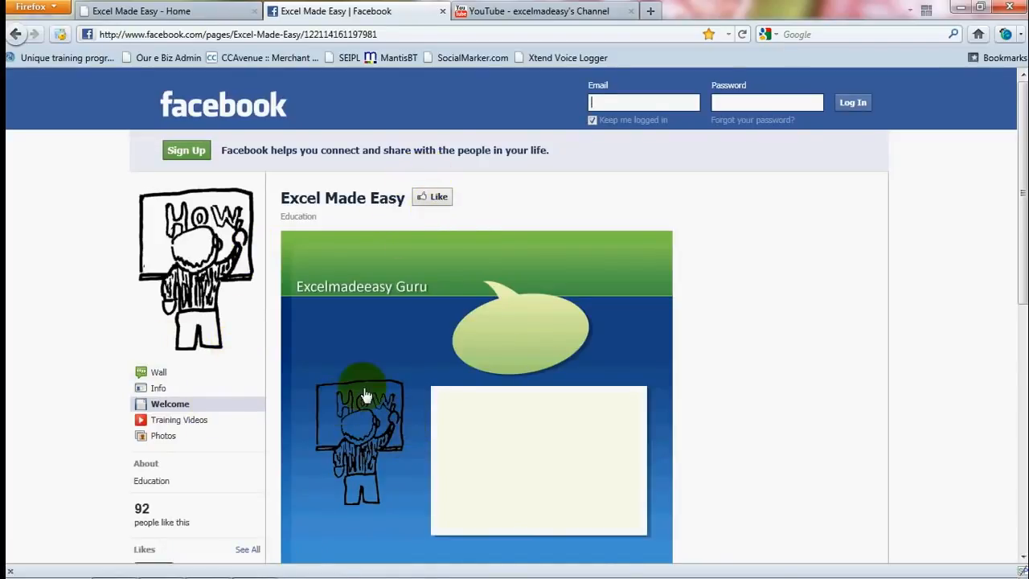
pyautogui.click(572, 10)
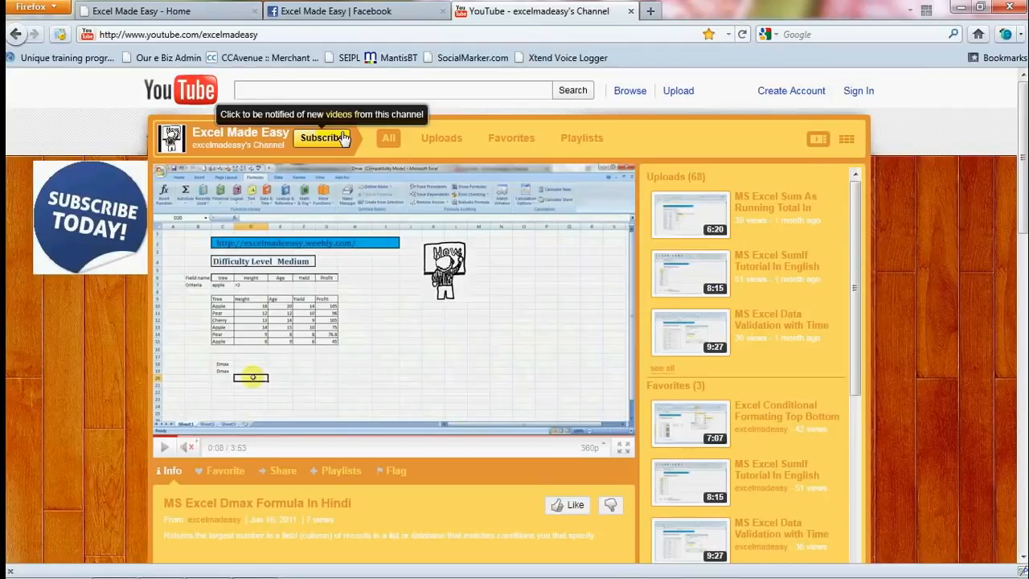
pyautogui.click(184, 13)
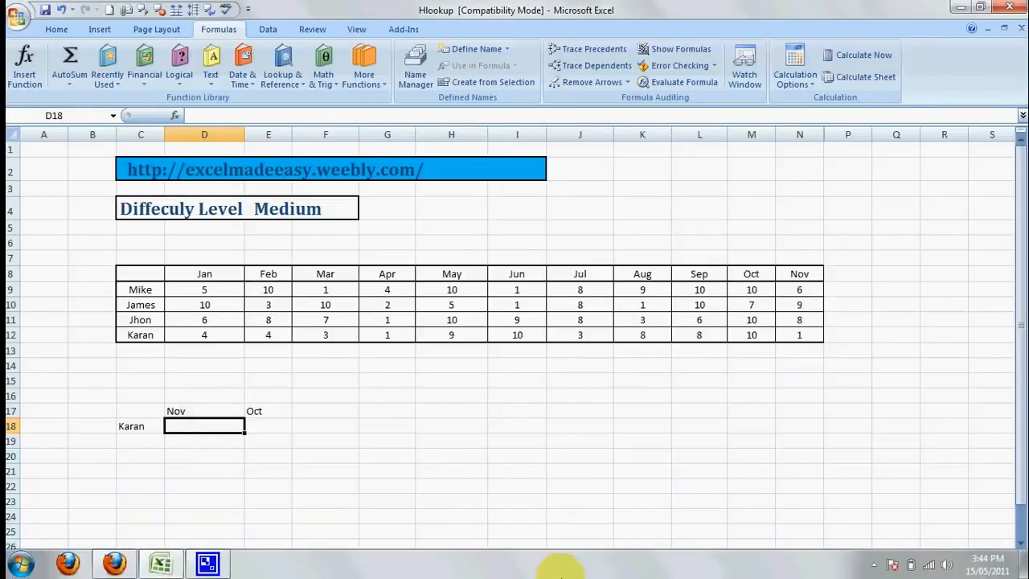
# In the Hlookup workbook in Excel, examine the monthly table and the Nov lookup layout around the empty result cell D18.
pyautogui.click(432, 472)
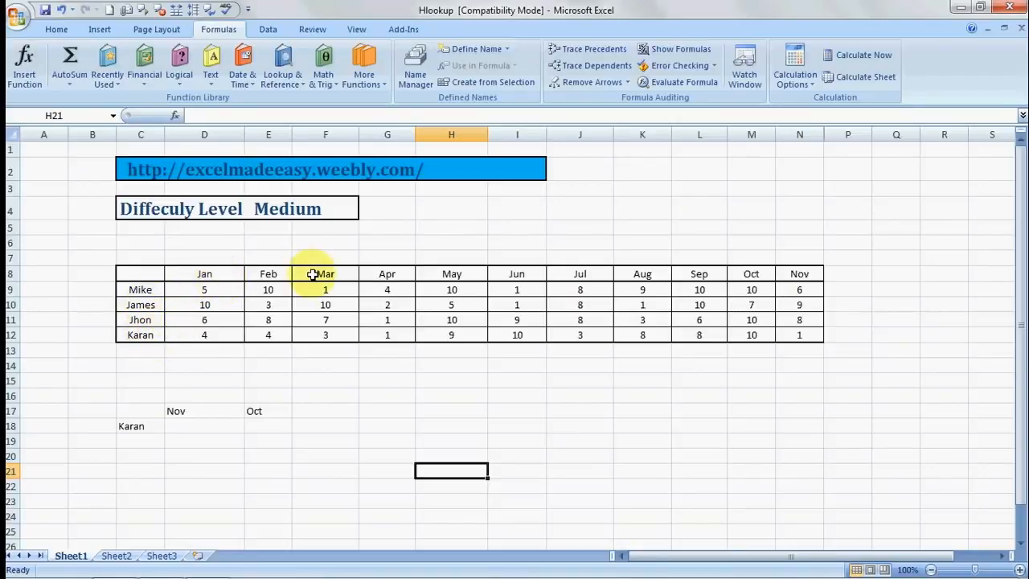
pyautogui.click(306, 423)
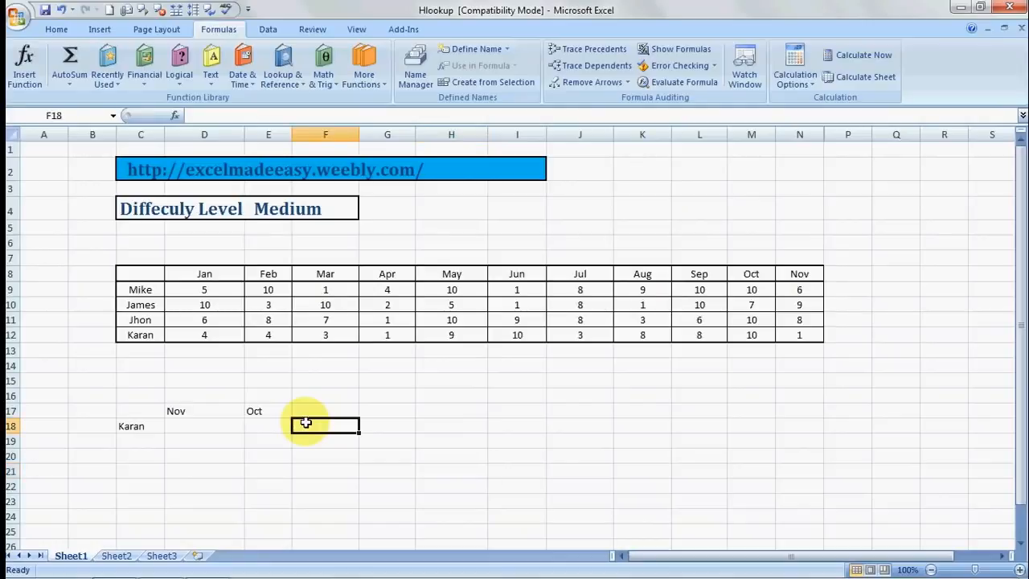
pyautogui.click(206, 412)
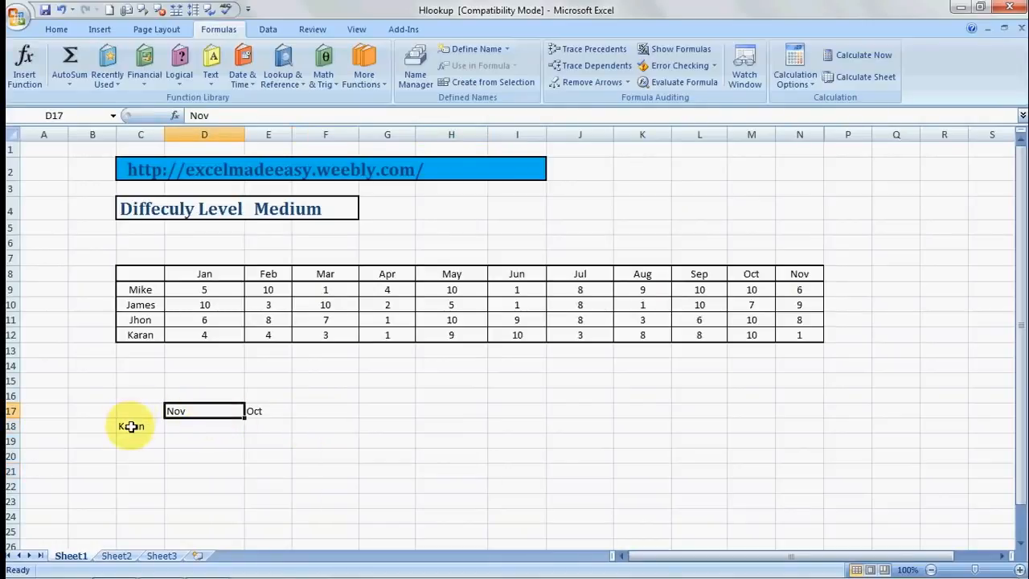
pyautogui.click(204, 428)
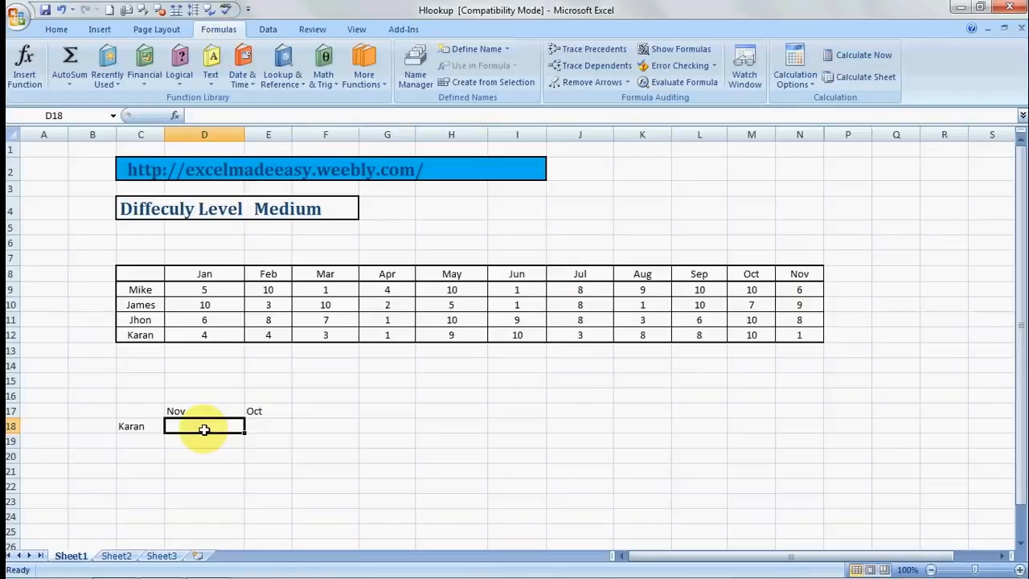
# Start an HLOOKUP formula in cell D18 with the Nov heading in D17 as the lookup value.
pyautogui.write('=')
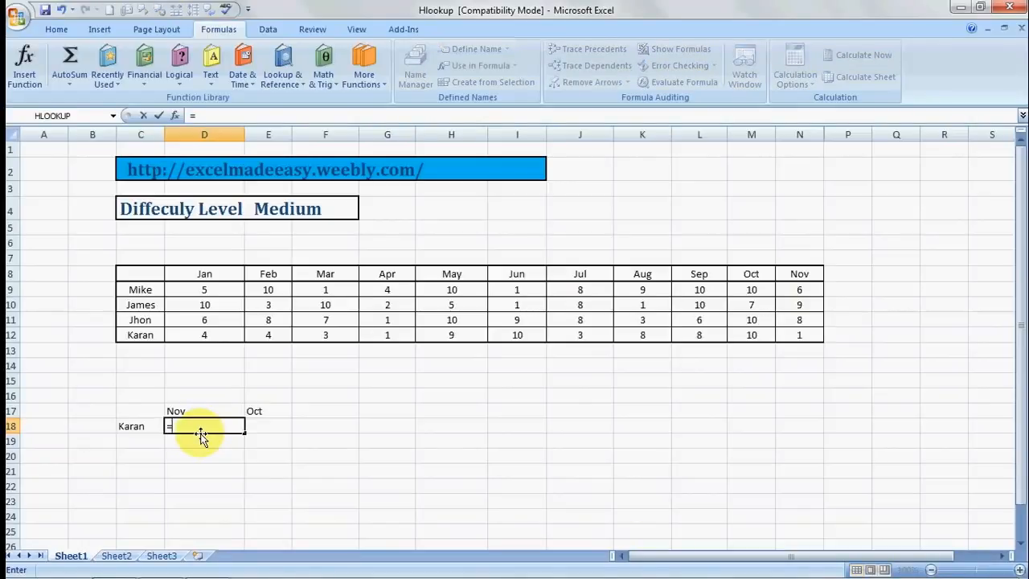
pyautogui.write('hl')
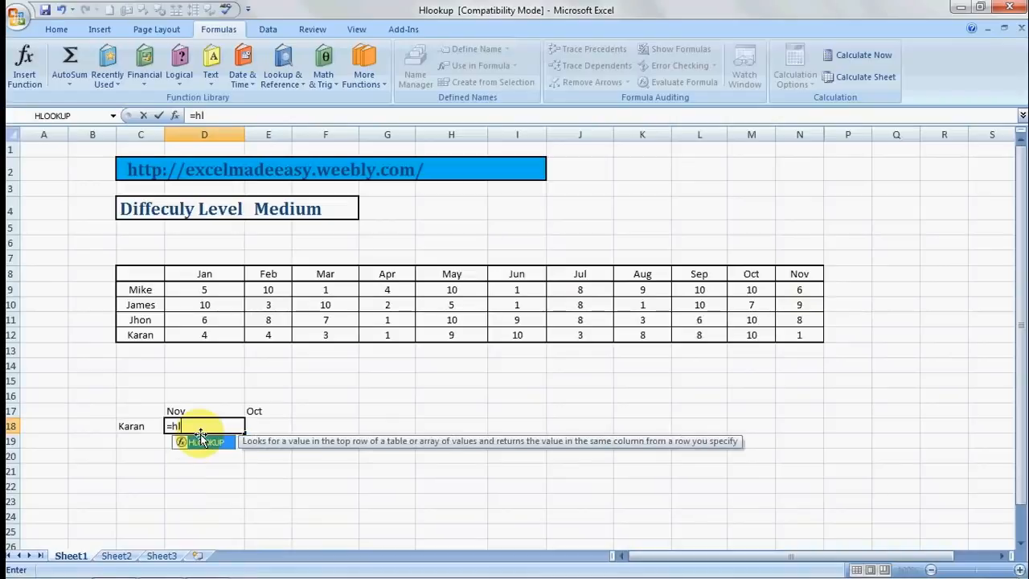
pyautogui.write('oo')
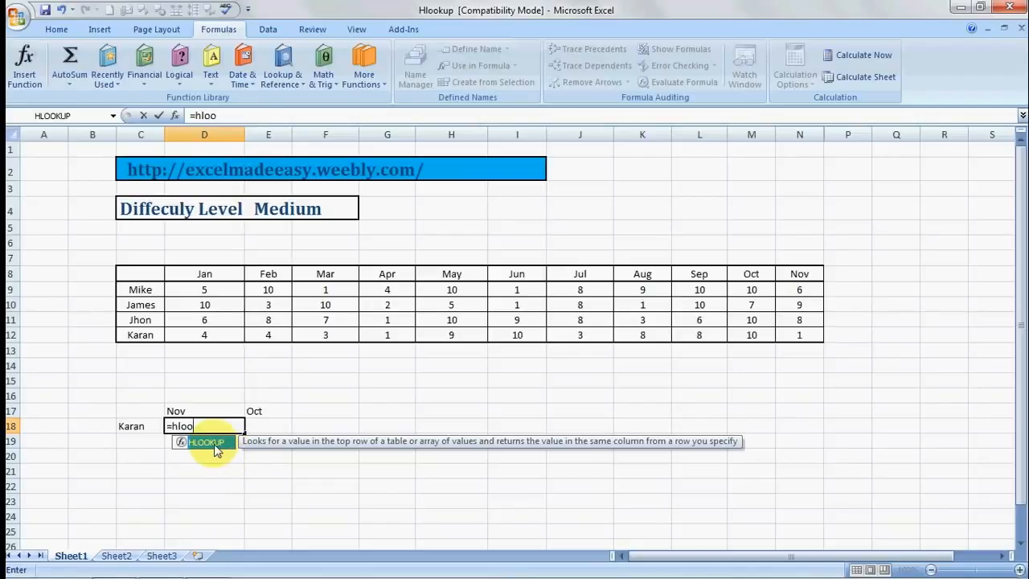
pyautogui.doubleClick(215, 450)
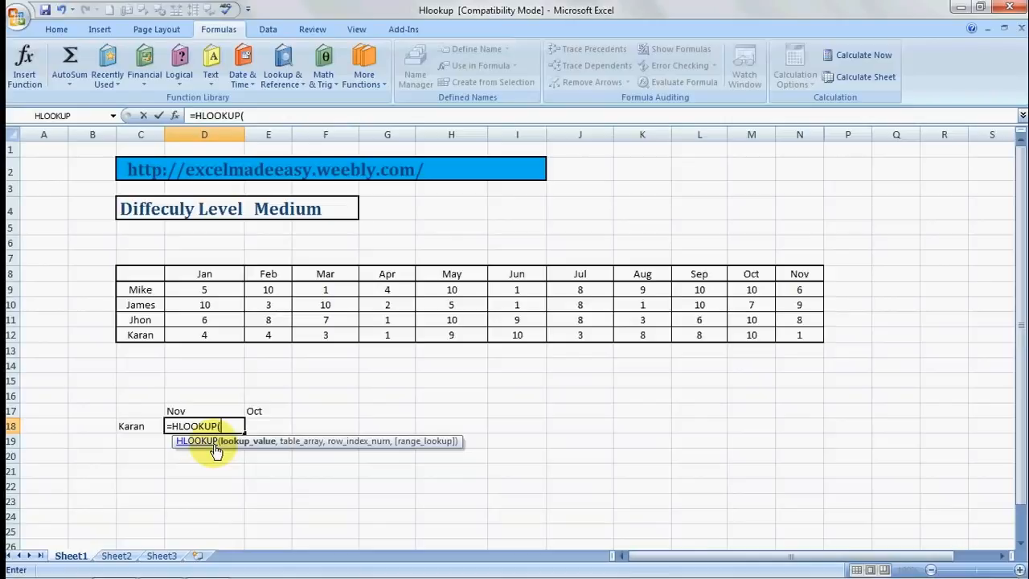
pyautogui.click(177, 411)
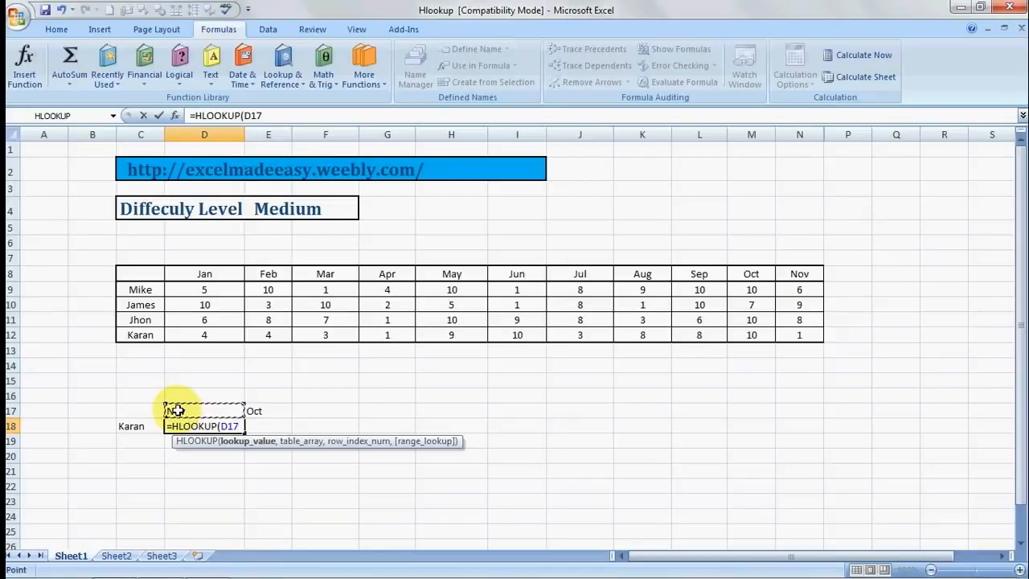
pyautogui.write(',')
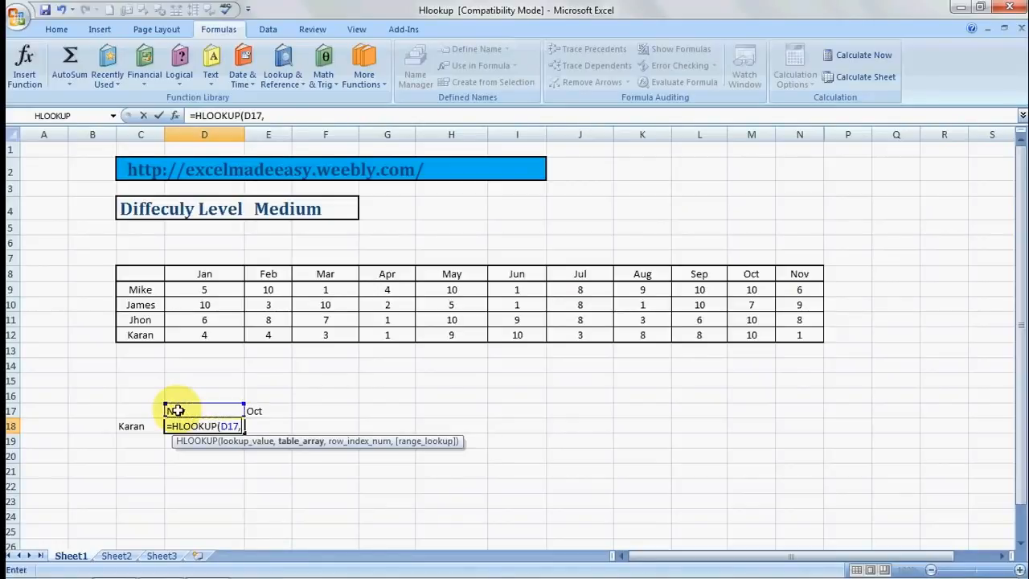
# Supply the whole monthly table, C8:N12, as the table array of the HLOOKUP formula in D18.
pyautogui.moveTo(145, 278); pyautogui.dragTo(149, 279)
pyautogui.hotkey('shift', 'Down')
pyautogui.hotkey('shift', 'Down')
pyautogui.hotkey('shift', 'Right')
pyautogui.hotkey('shift', 'Right')
pyautogui.hotkey('shift', 'Right')
pyautogui.hotkey('shift', 'Right')
pyautogui.hotkey('shift', 'Right')
pyautogui.hotkey('shift', 'Right')
pyautogui.hotkey('shift', 'Right')
pyautogui.hotkey('shift', 'Right')
pyautogui.hotkey('shift', 'Right')
pyautogui.hotkey('shift', 'Right')
pyautogui.hotkey('shift', 'Right')
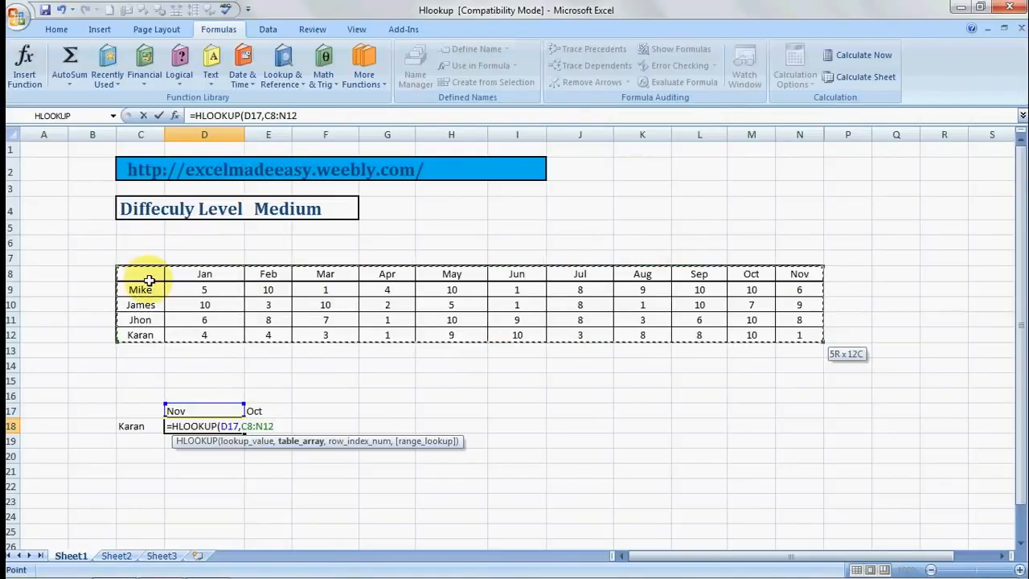
pyautogui.write(',')
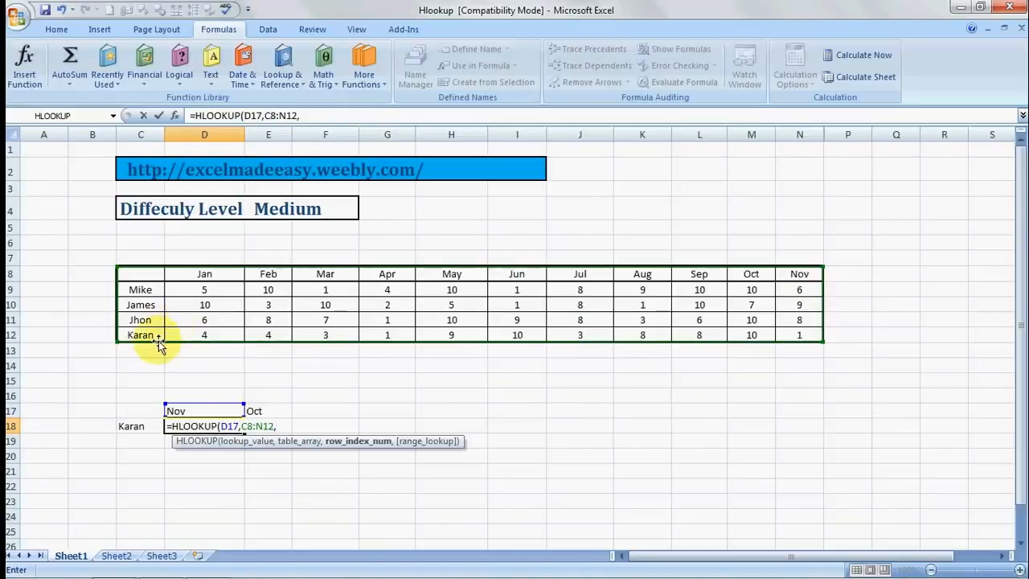
# Complete the D18 formula with row index 5 and range lookup 0, and check it against the table's Nov column.
pyautogui.write(',')
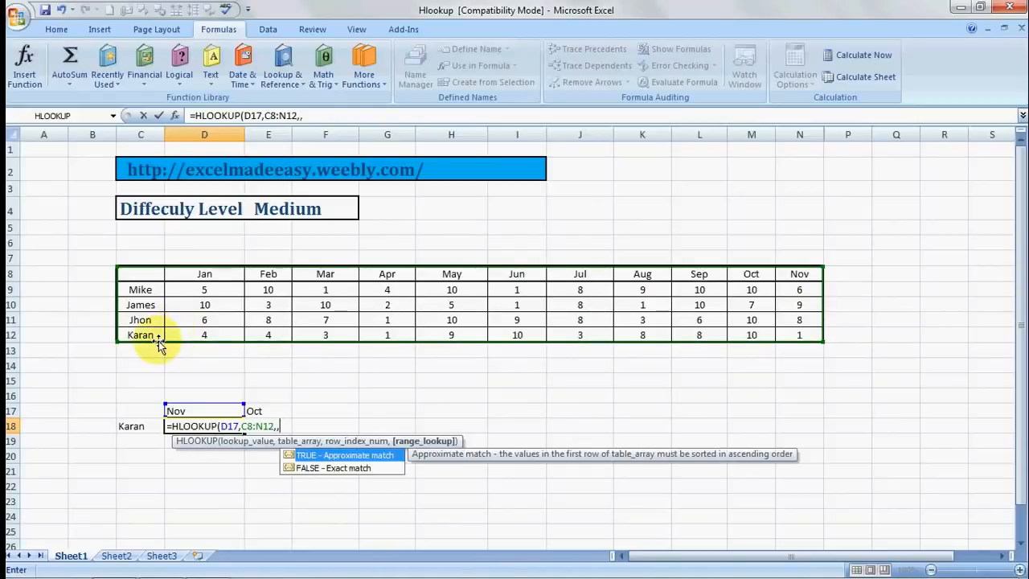
pyautogui.press('BackSpace')
pyautogui.write('5,')
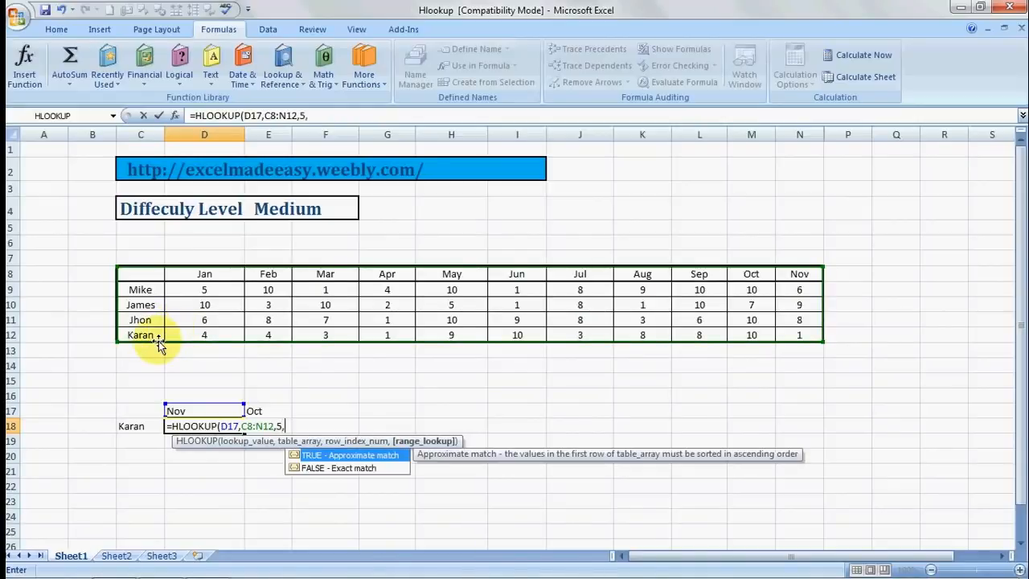
pyautogui.write('0)')
pyautogui.press('Return')
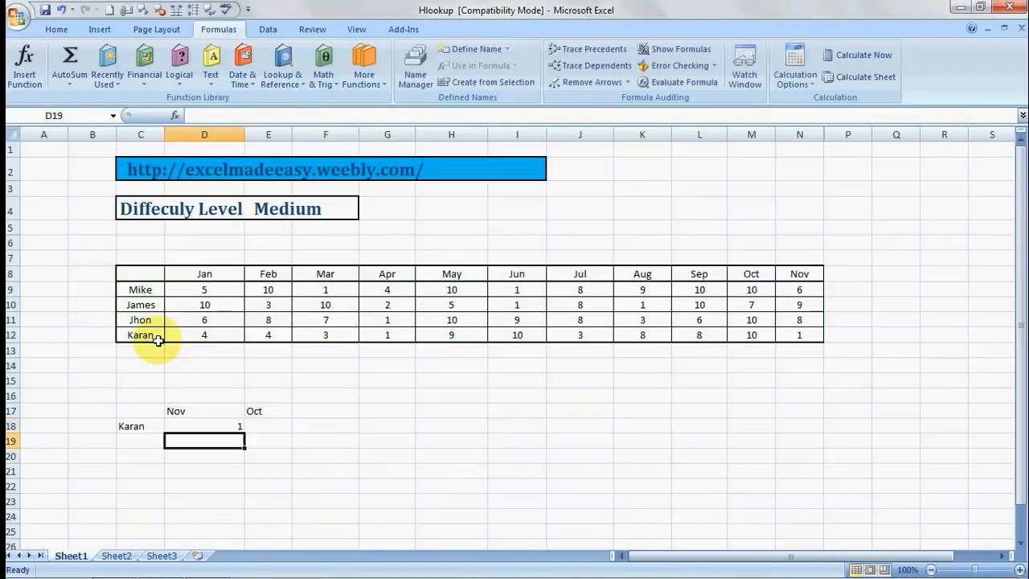
pyautogui.press('Up')
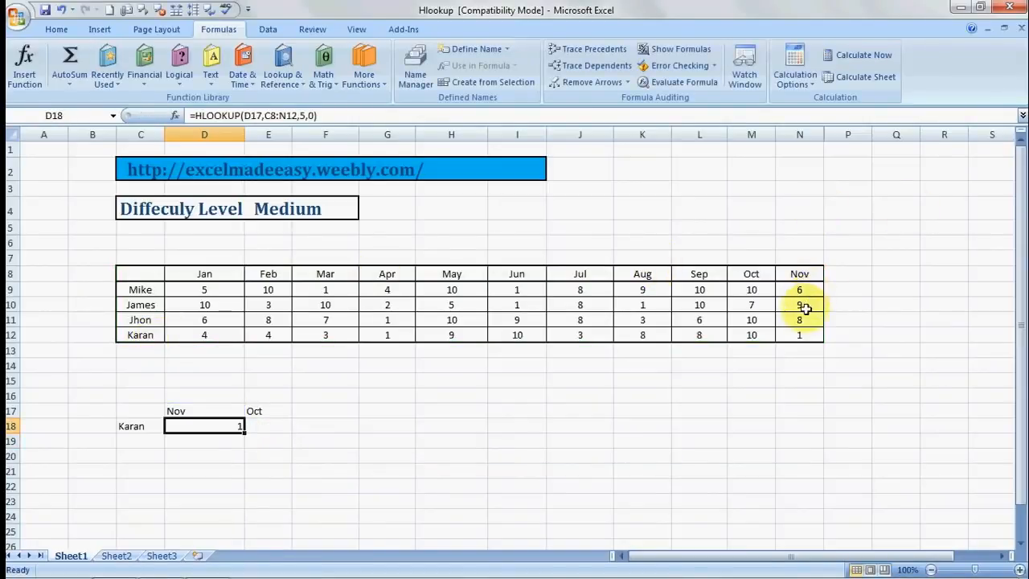
# In cell E18, search the Insert Function dialog for hlookup and open the HLOOKUP function's arguments.
pyautogui.click(274, 425)
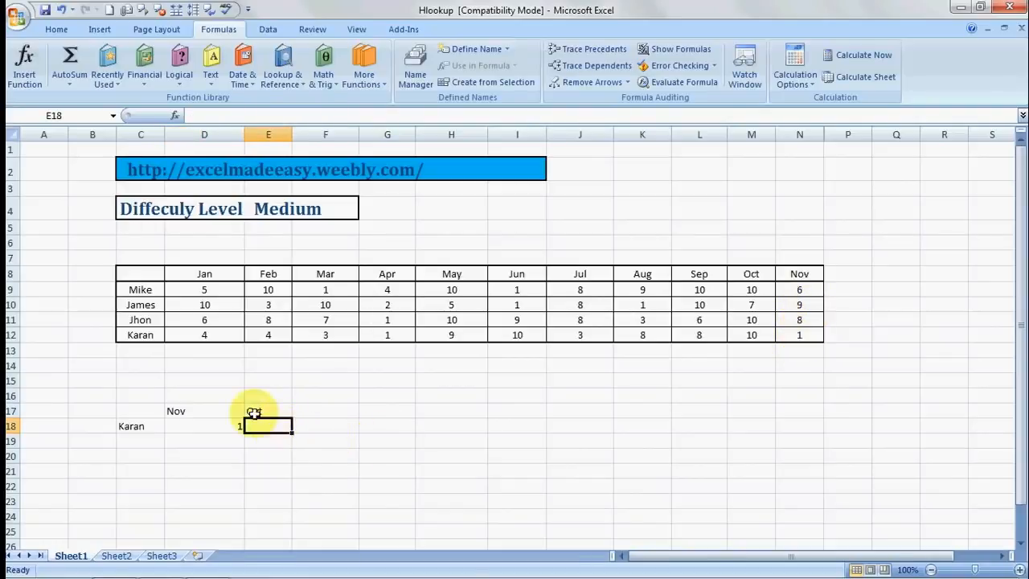
pyautogui.click(65, 33)
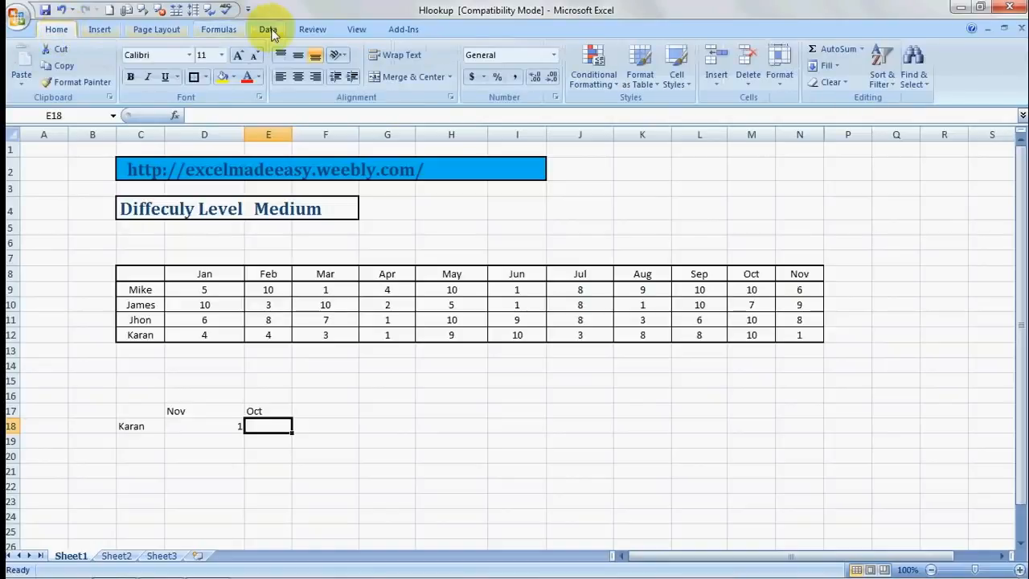
pyautogui.click(218, 28)
pyautogui.click(31, 67)
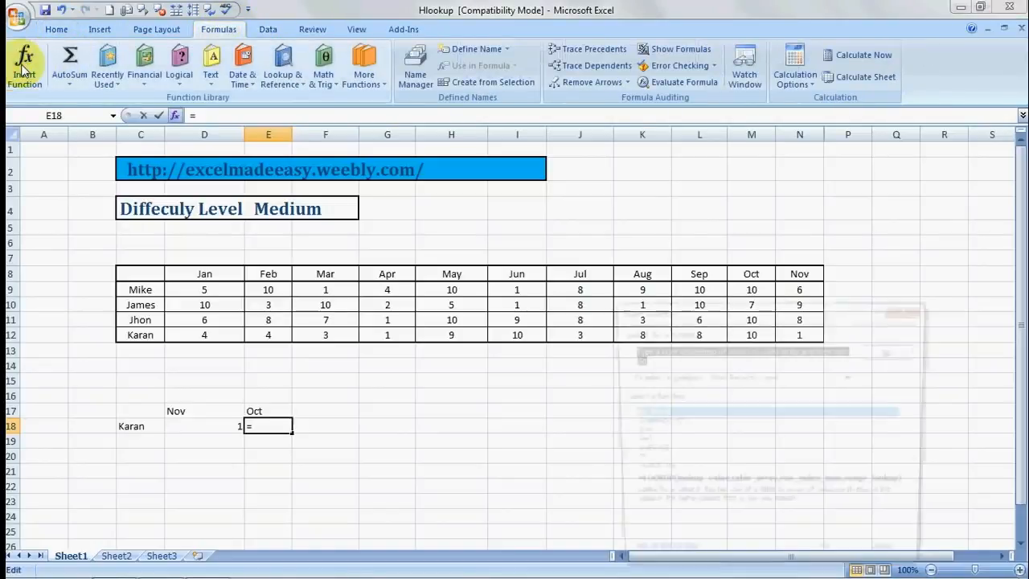
pyautogui.write('hlooup')
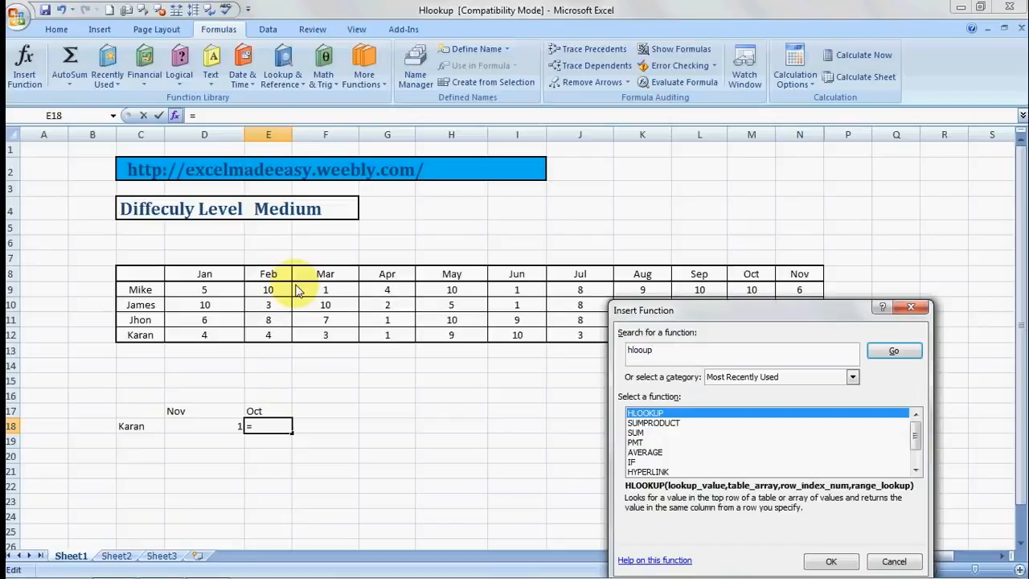
pyautogui.press('BackSpace')
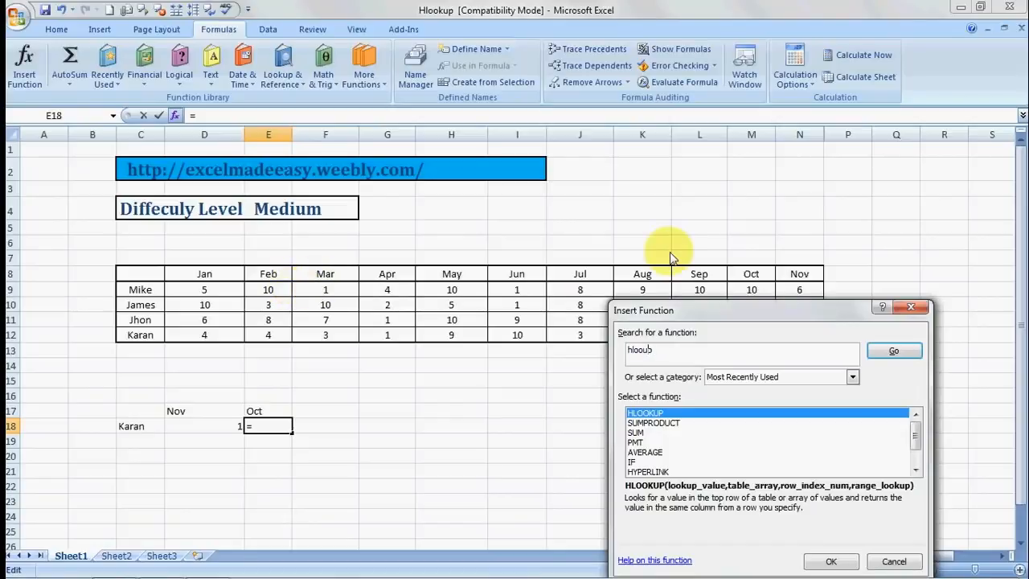
pyautogui.write('k')
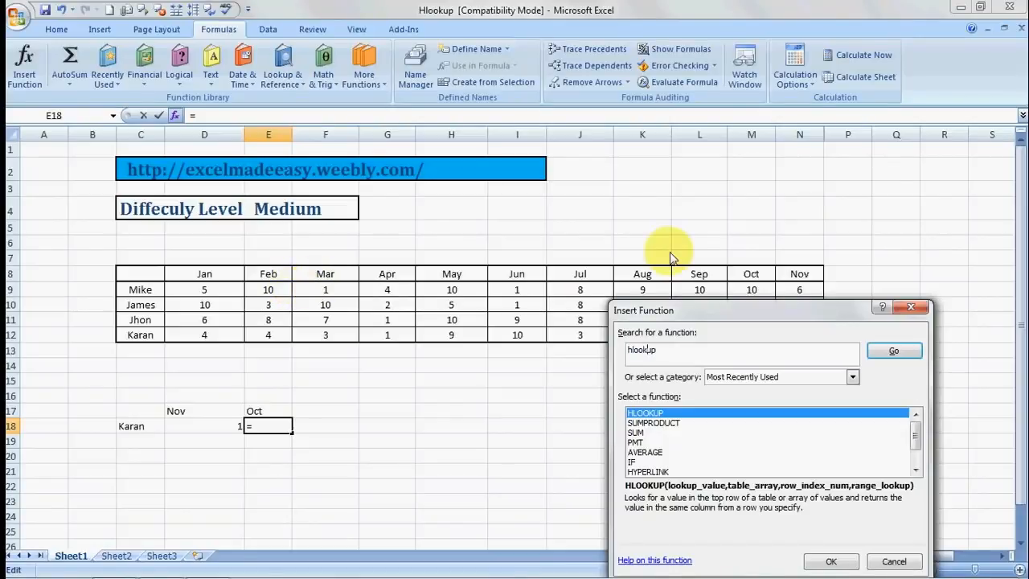
pyautogui.click(894, 352)
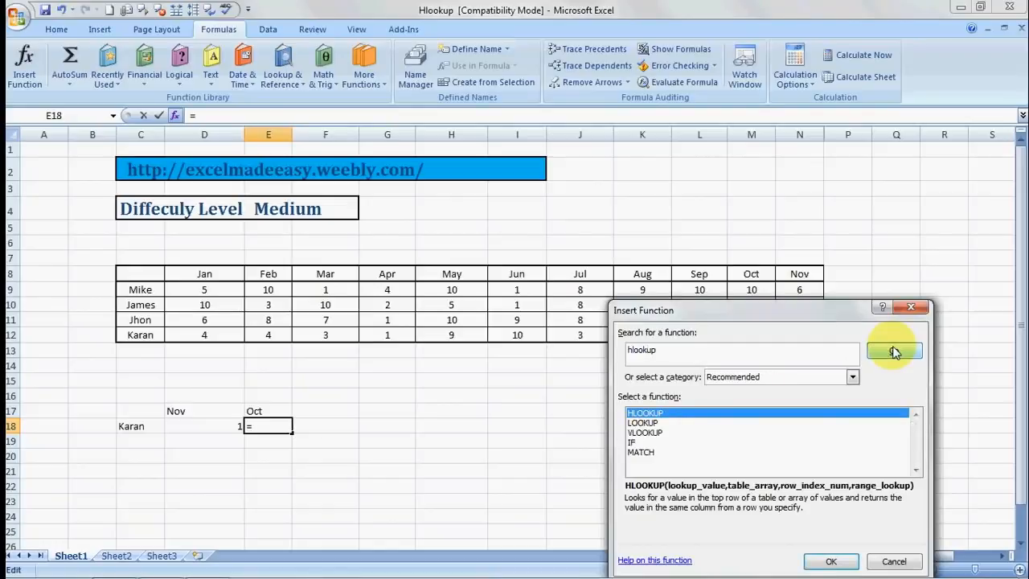
pyautogui.doubleClick(670, 413)
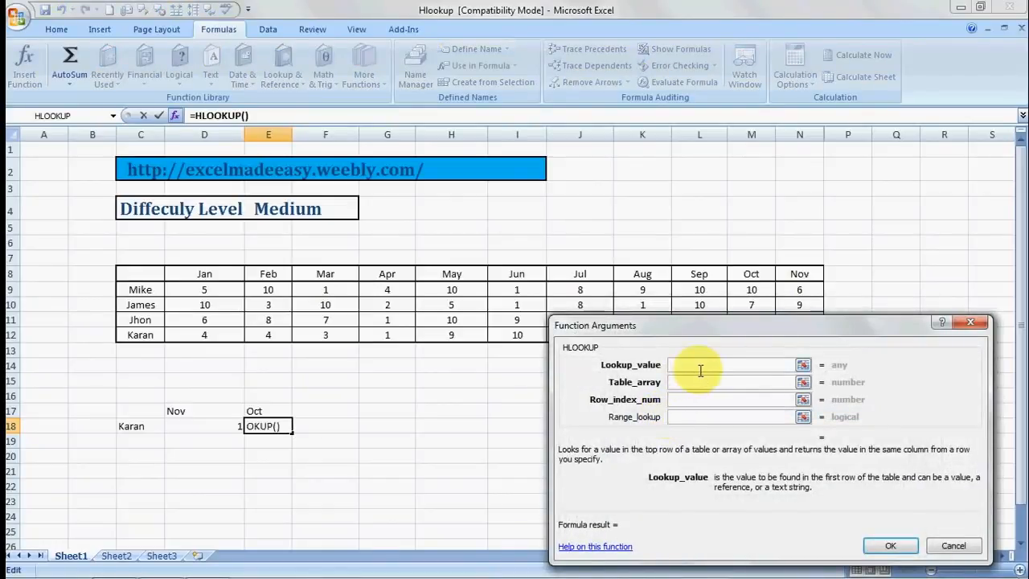
# Set the HLOOKUP lookup value to the Oct heading in E17 and the table array to C8:N12.
pyautogui.click(267, 410)
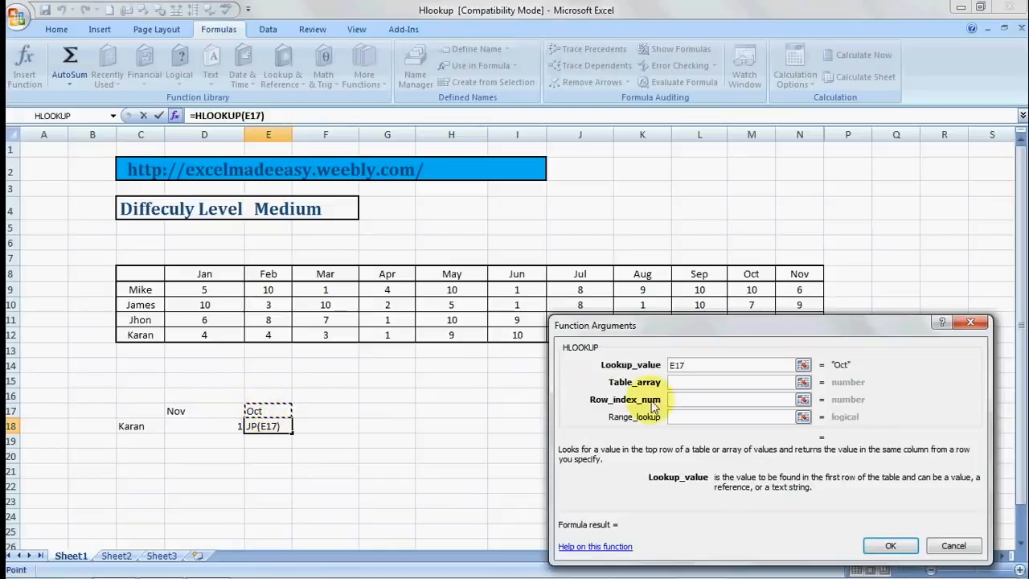
pyautogui.click(697, 382)
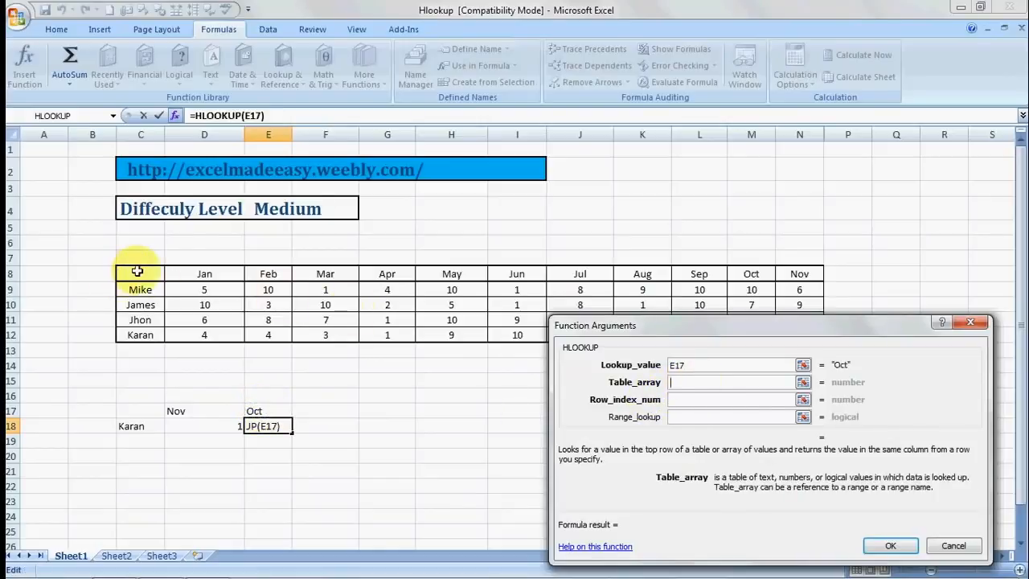
pyautogui.moveTo(138, 274); pyautogui.dragTo(138, 288)
pyautogui.hotkey('shift', 'Down')
pyautogui.hotkey('shift', 'Down')
pyautogui.hotkey('shift', 'Down')
pyautogui.hotkey('shift', 'Right')
pyautogui.hotkey('shift', 'Right')
pyautogui.hotkey('shift', 'Right')
pyautogui.hotkey('shift', 'Right')
pyautogui.hotkey('shift', 'Right')
pyautogui.hotkey('shift', 'Right')
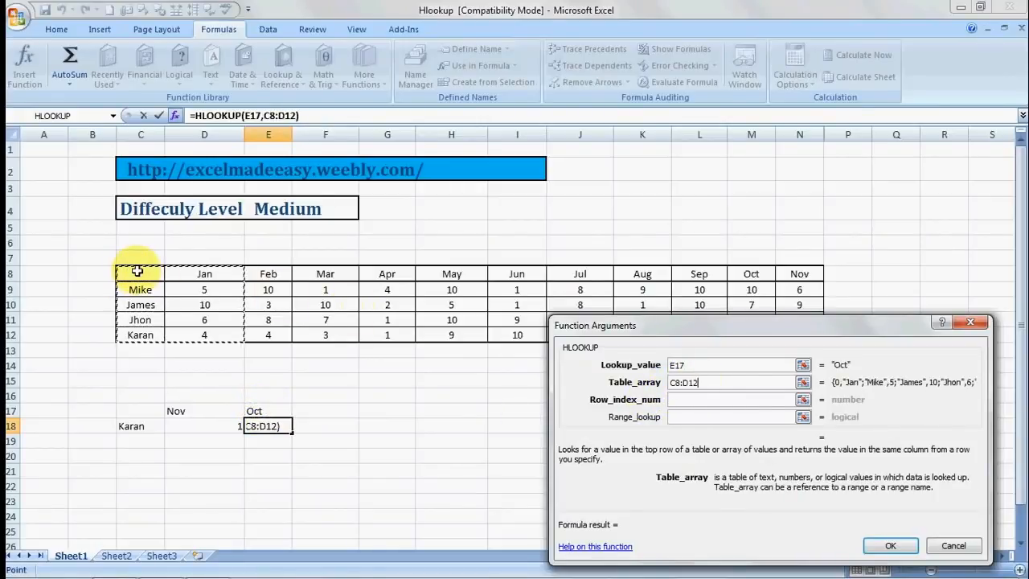
pyautogui.hotkey('shift', 'Right')
pyautogui.hotkey('shift', 'Right')
pyautogui.hotkey('shift', 'Right')
pyautogui.hotkey('shift', 'Right')
pyautogui.hotkey('shift', 'Right')
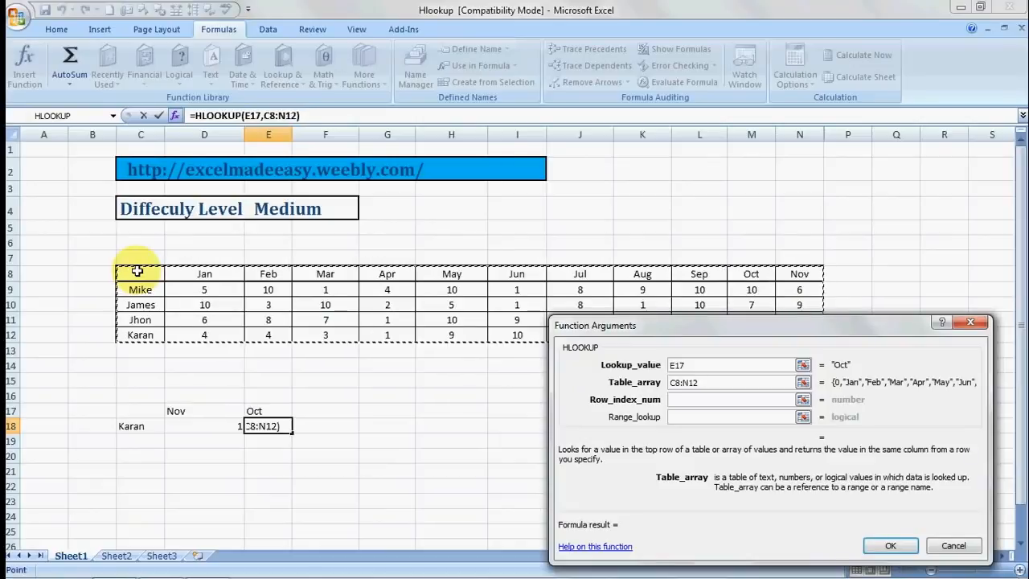
pyautogui.moveTo(801, 327); pyautogui.dragTo(757, 377)
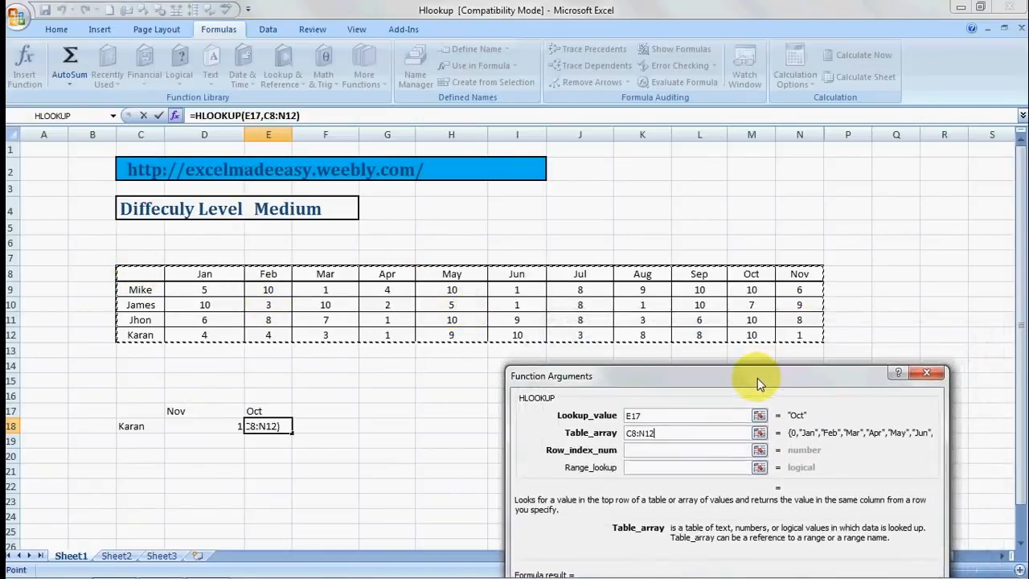
# Set the row index number to 5 and the range lookup to 0, insert the function, and check the formula in E18.
pyautogui.click(643, 452)
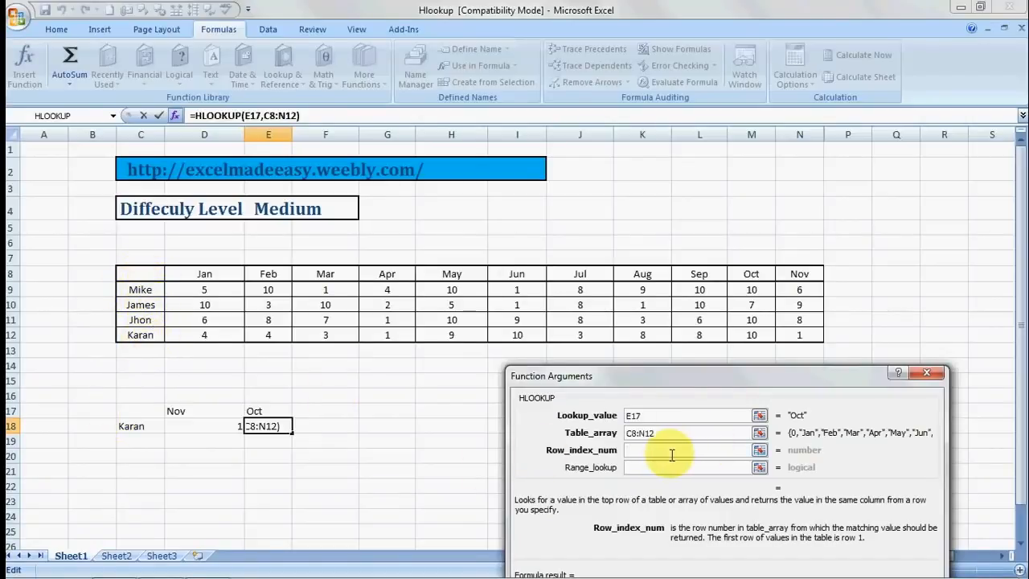
pyautogui.write('4')
pyautogui.press('BackSpace')
pyautogui.write('5')
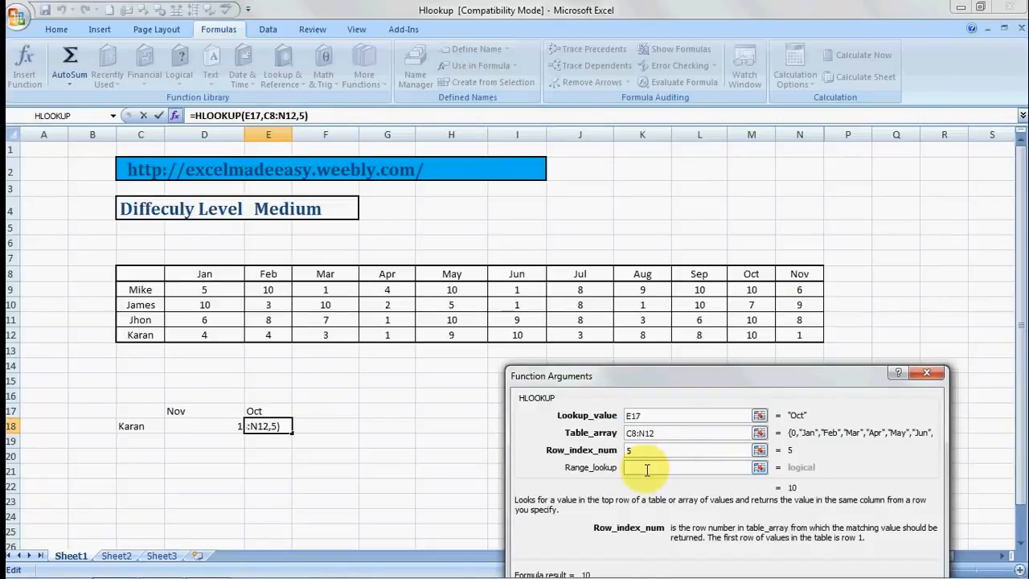
pyautogui.click(646, 470)
pyautogui.write('0')
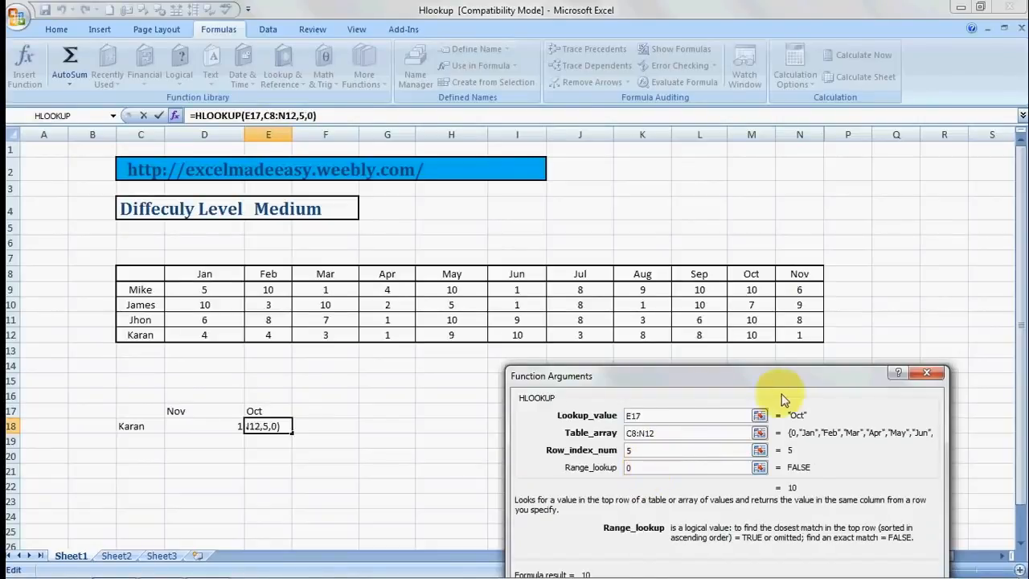
pyautogui.moveTo(792, 379); pyautogui.dragTo(776, 287)
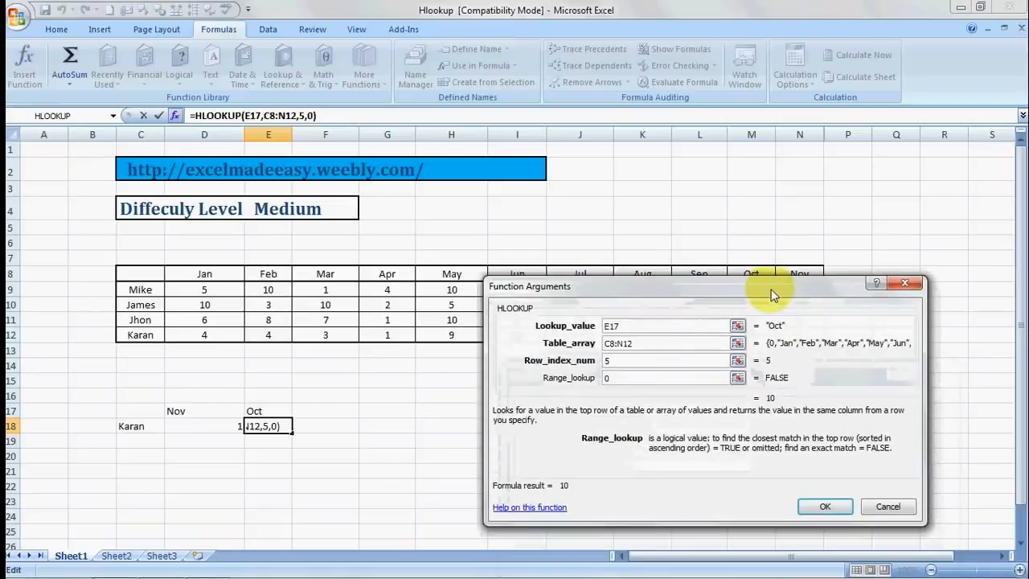
pyautogui.click(824, 506)
pyautogui.click(526, 457)
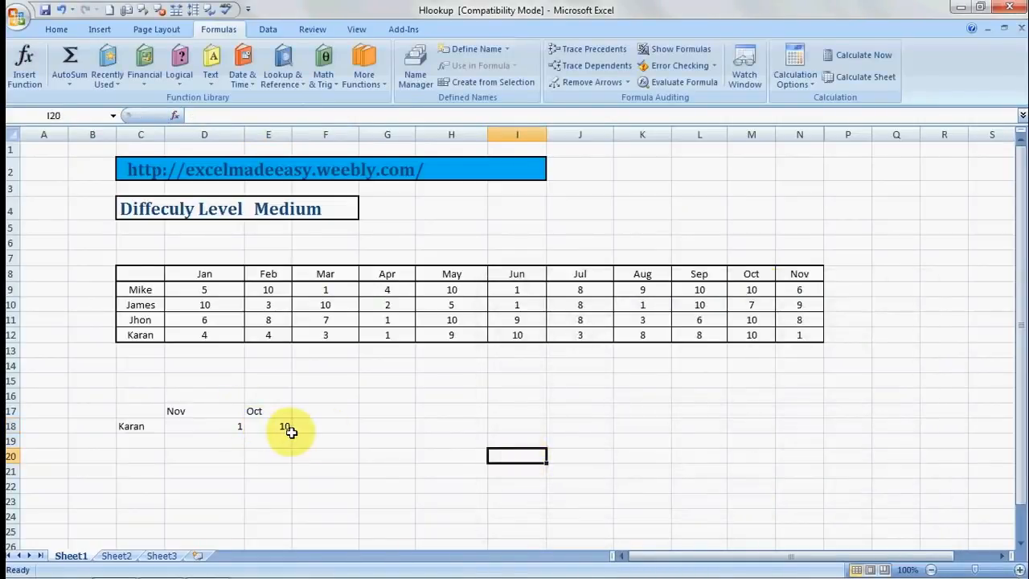
pyautogui.click(291, 431)
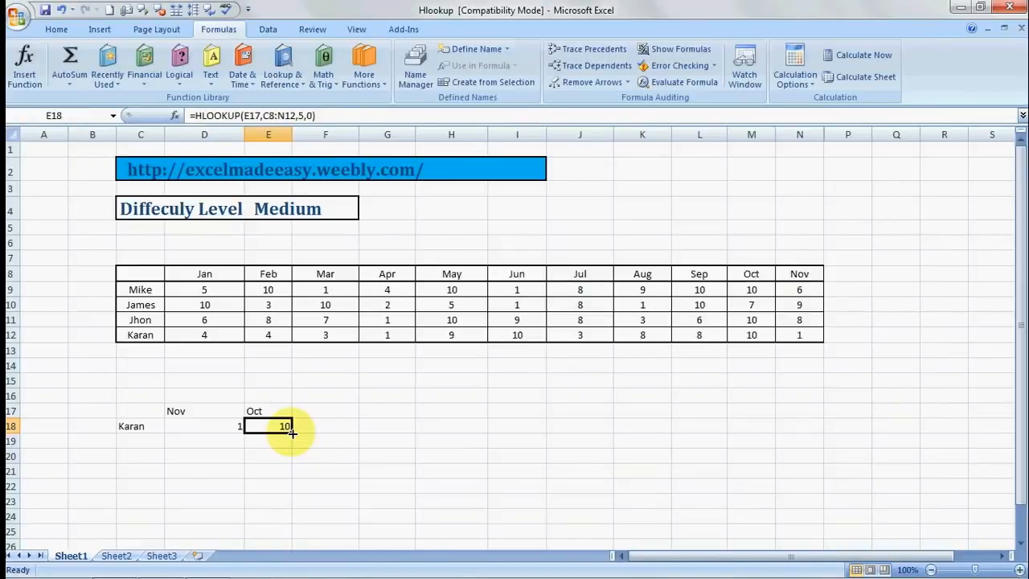
# Switch to Firefox and look through the Excel Made Easy home page from its site navigation to the tutorial videos.
pyautogui.hotkey('alt', 'Tab')
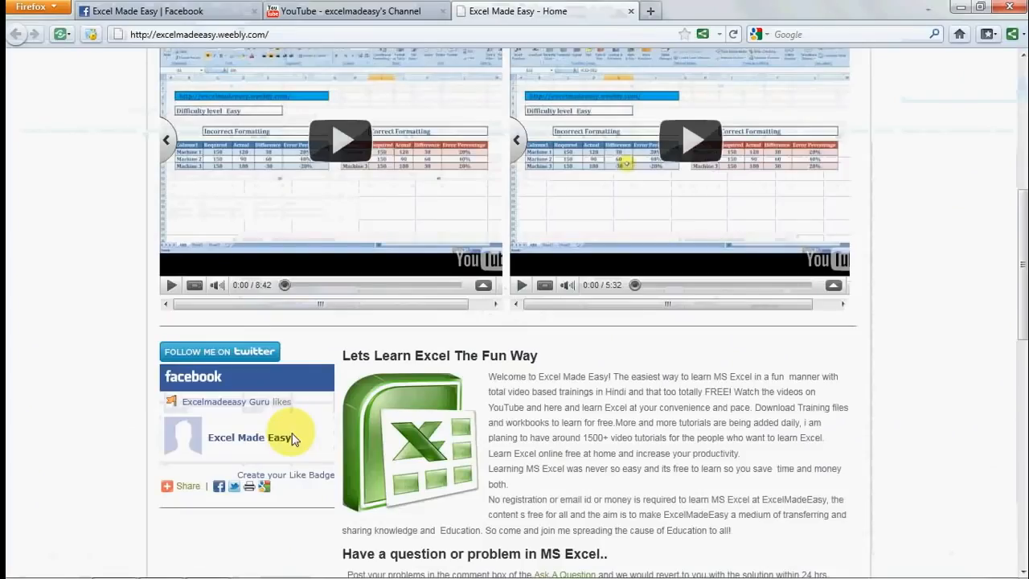
pyautogui.scroll(8, 293, 438)
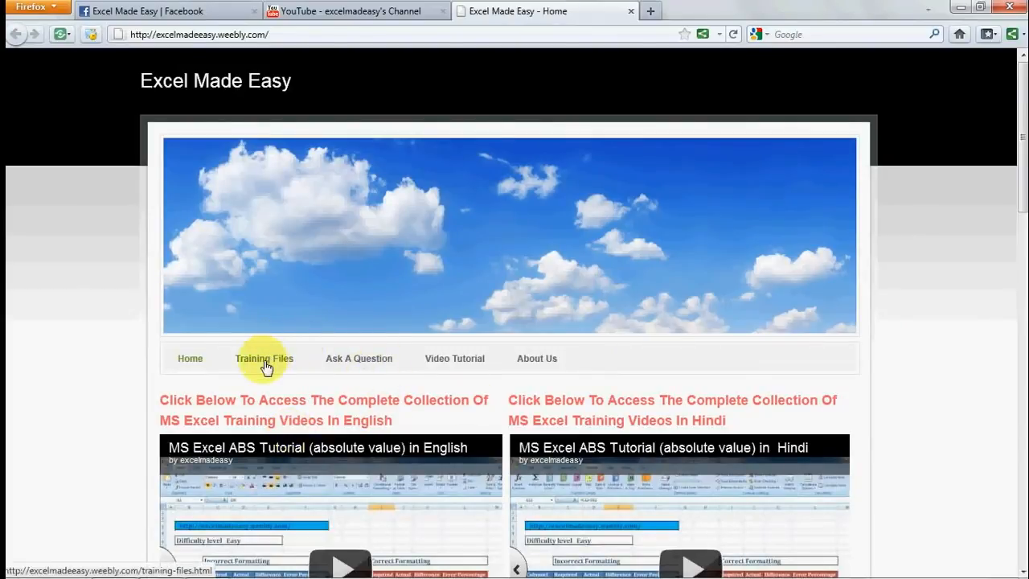
pyautogui.scroll(-5, 106, 454)
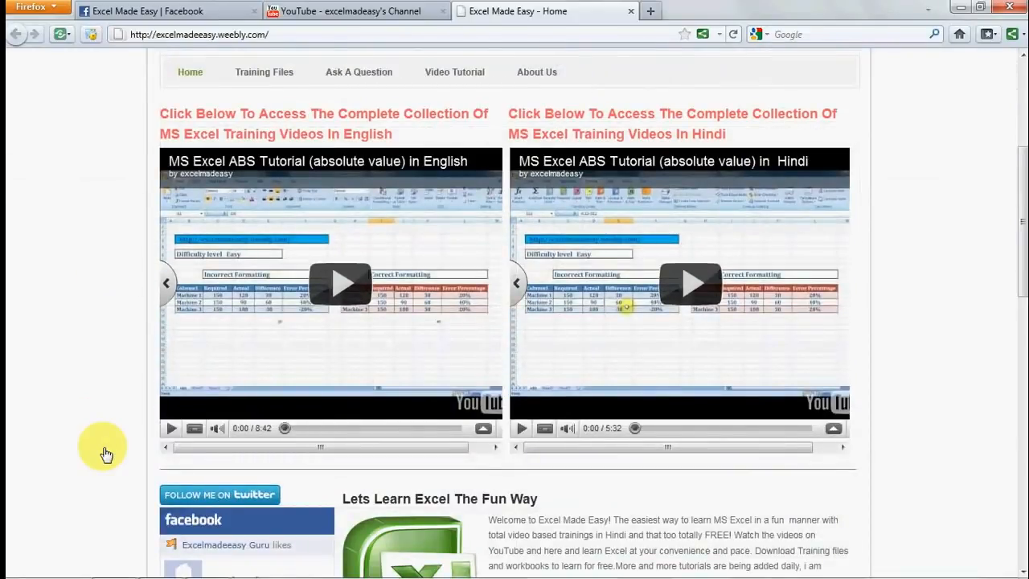
pyautogui.scroll(-1, 97, 500)
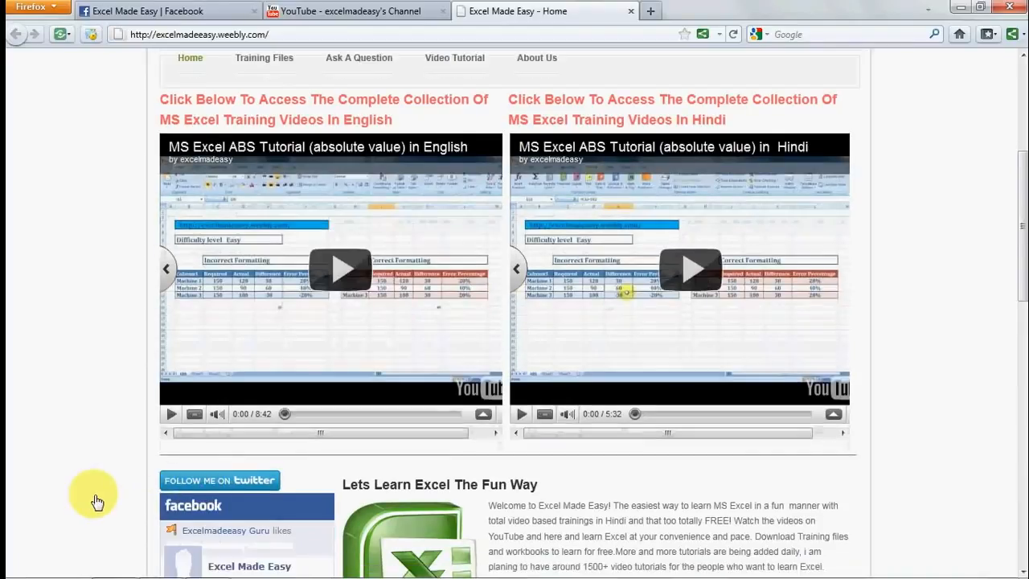
# Look over the Excel Made Easy Facebook page and YouTube channel, and return to the Hlookup workbook in Excel.
pyautogui.scroll(-1, 97, 500)
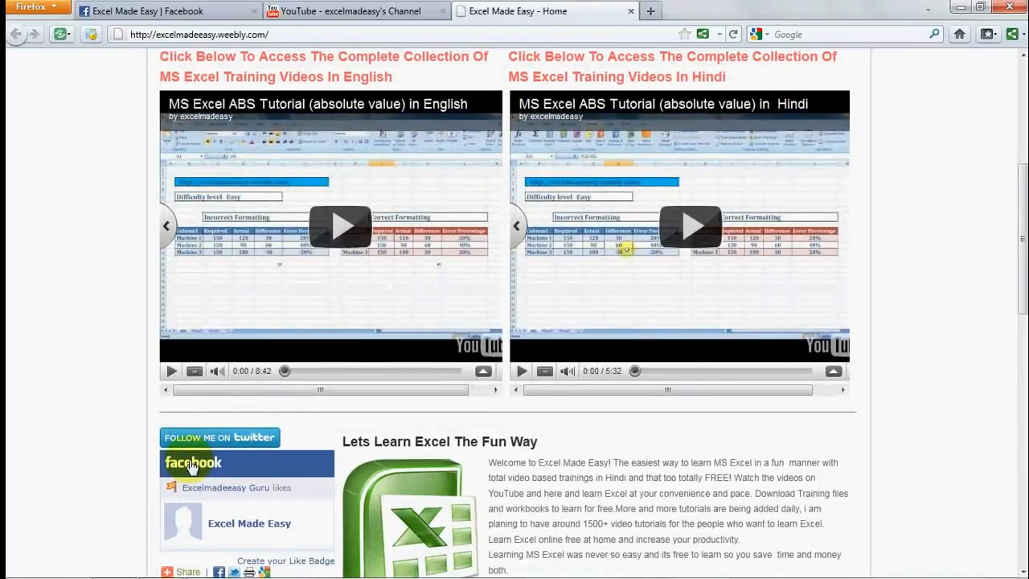
pyautogui.click(121, 11)
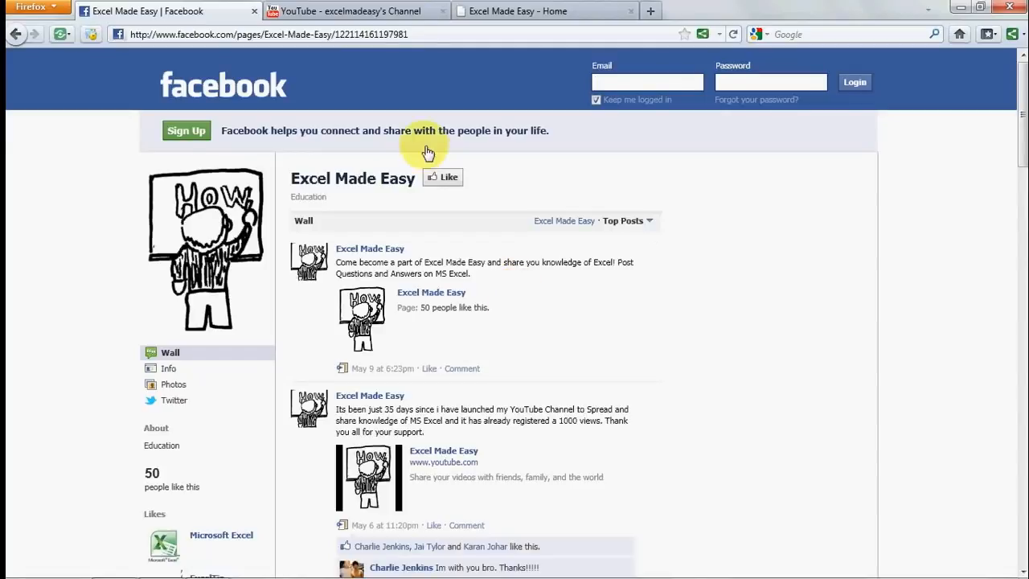
pyautogui.click(391, 15)
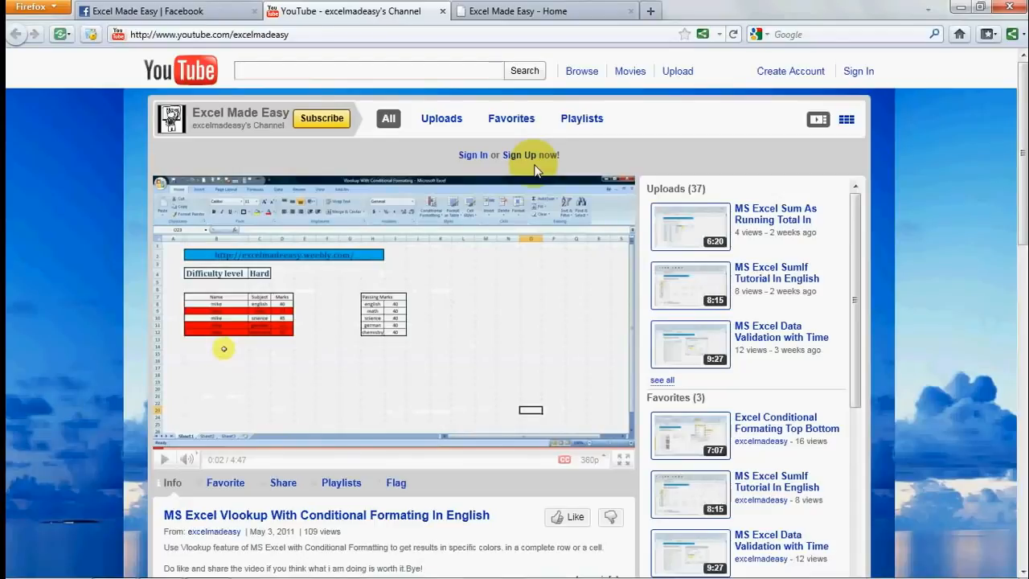
pyautogui.hotkey('alt', 'Tab')
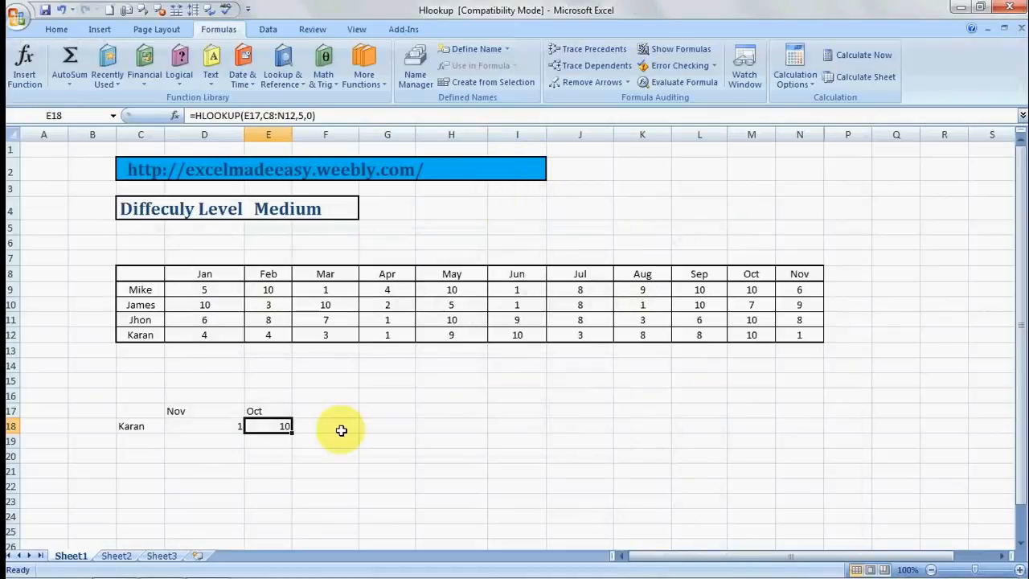
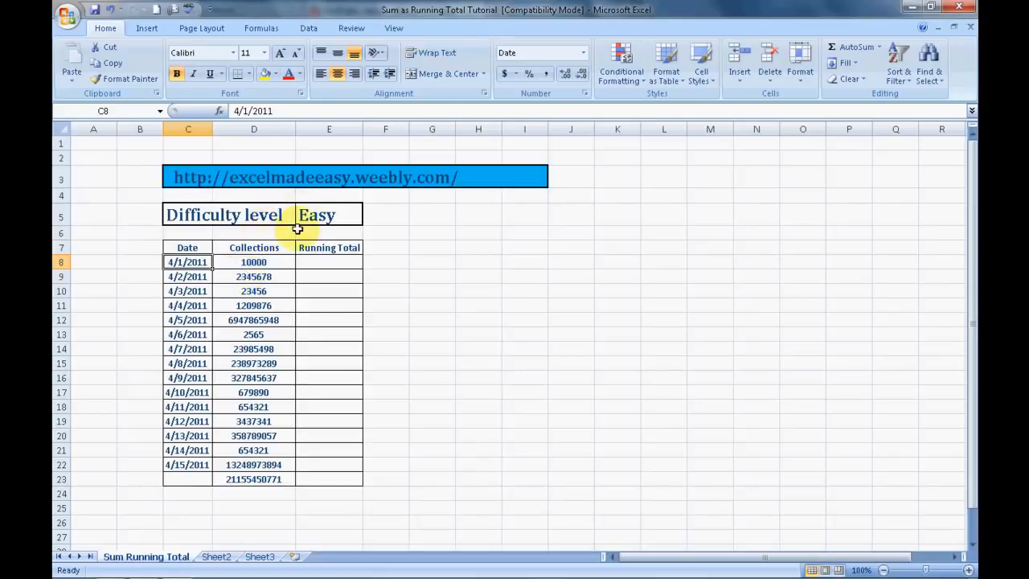
# Examine the difficulty level and the Date and Collections columns of the Sum Running Total sheet.
pyautogui.click(322, 212)
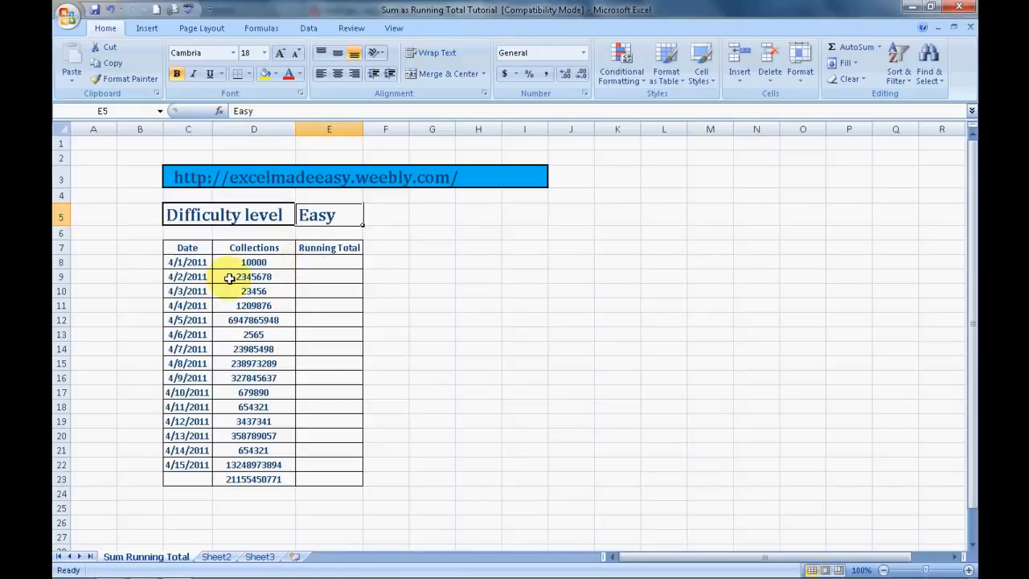
pyautogui.click(193, 263)
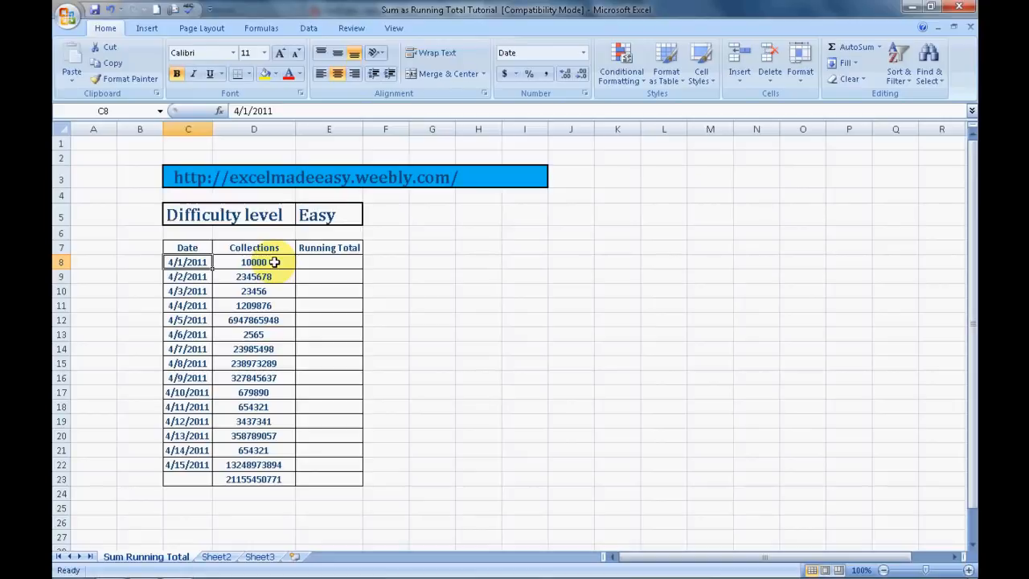
pyautogui.click(257, 467)
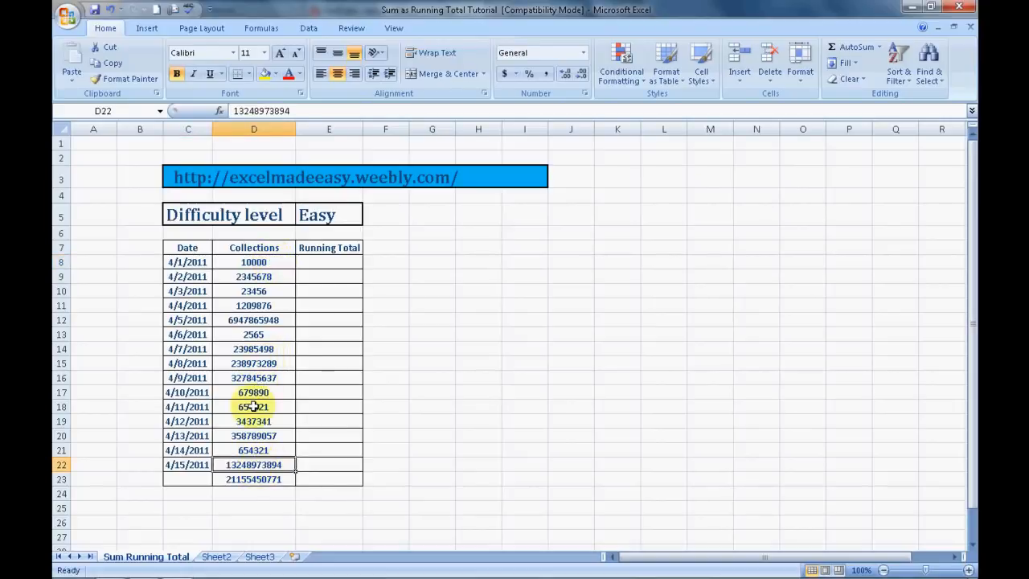
pyautogui.click(251, 337)
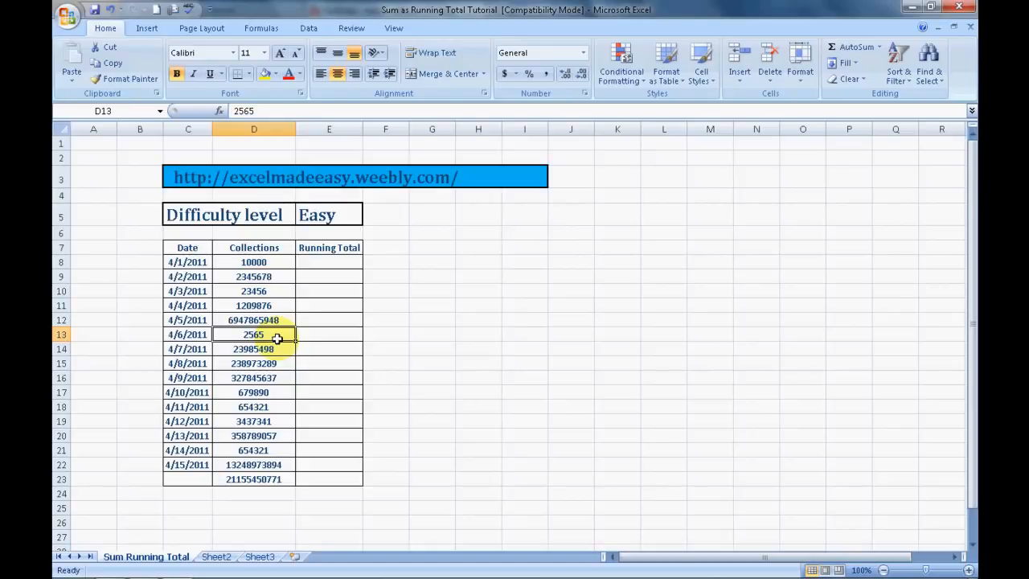
pyautogui.press('Up')
pyautogui.press('Up')
pyautogui.press('Up')
pyautogui.press('Up')
pyautogui.press('Up')
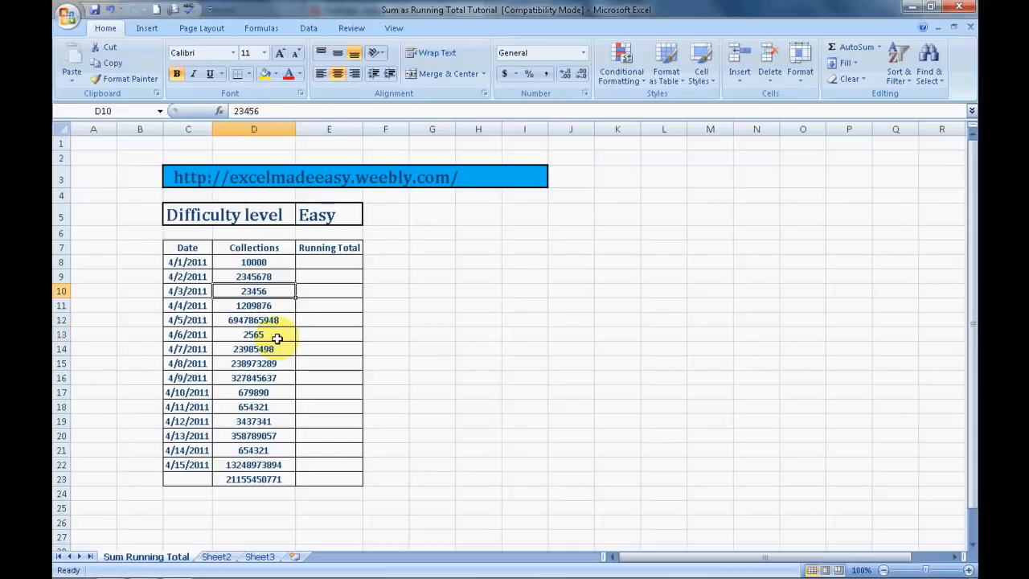
pyautogui.press('Right')
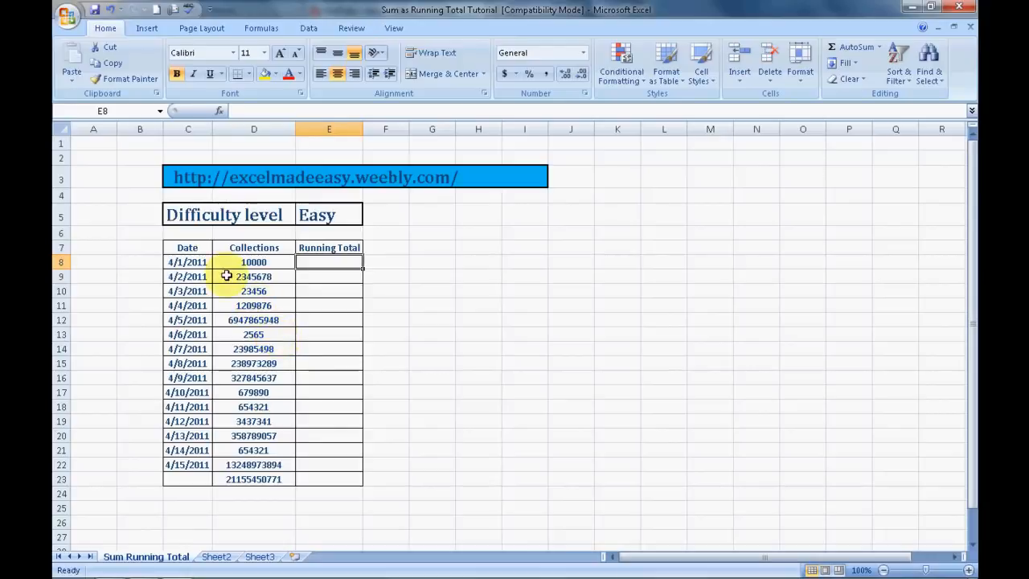
# Compare the first three daily collections with the Running Total cells beside them in E8 to E10.
pyautogui.click(264, 263)
pyautogui.click(336, 261)
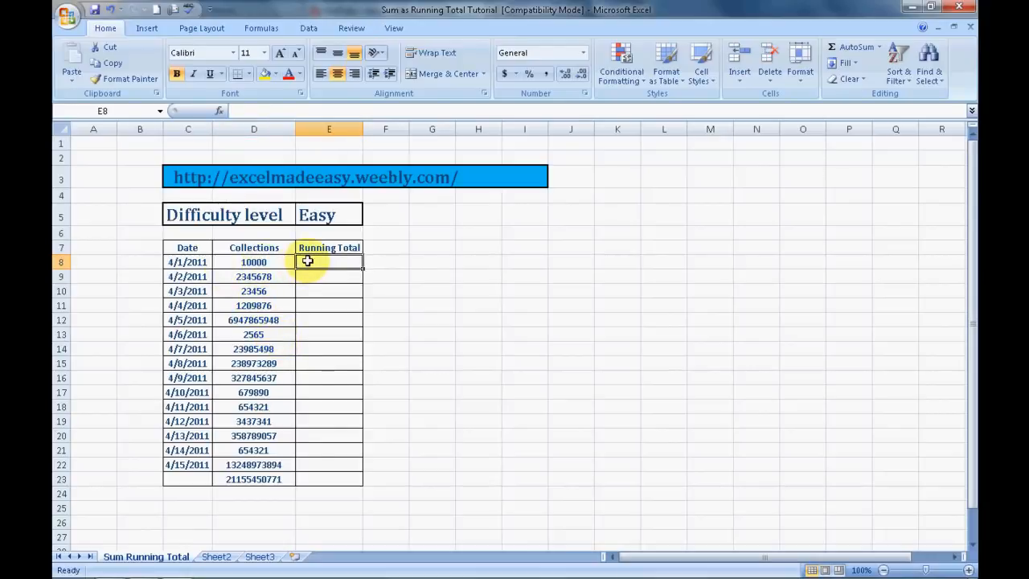
pyautogui.click(245, 277)
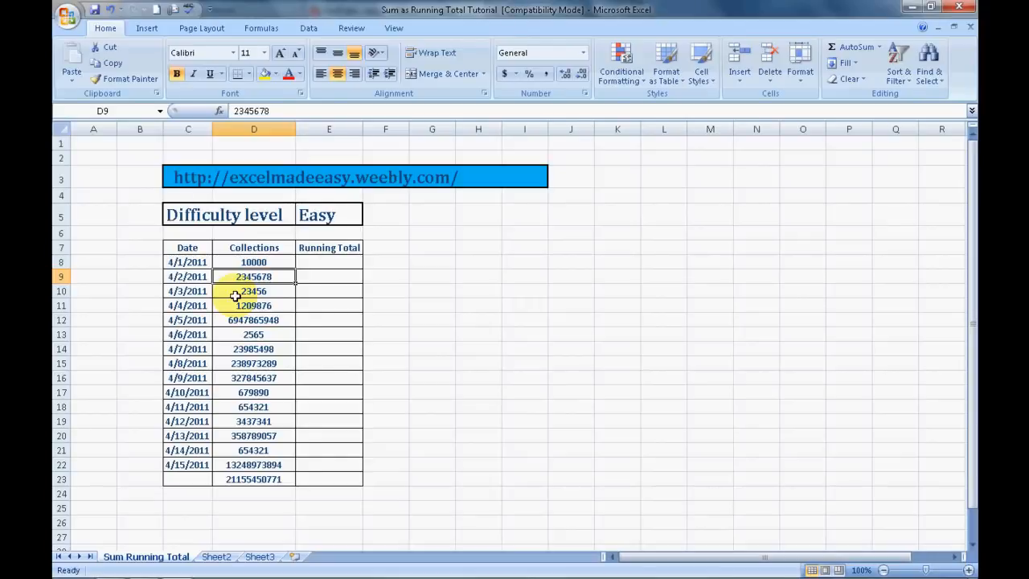
pyautogui.click(332, 273)
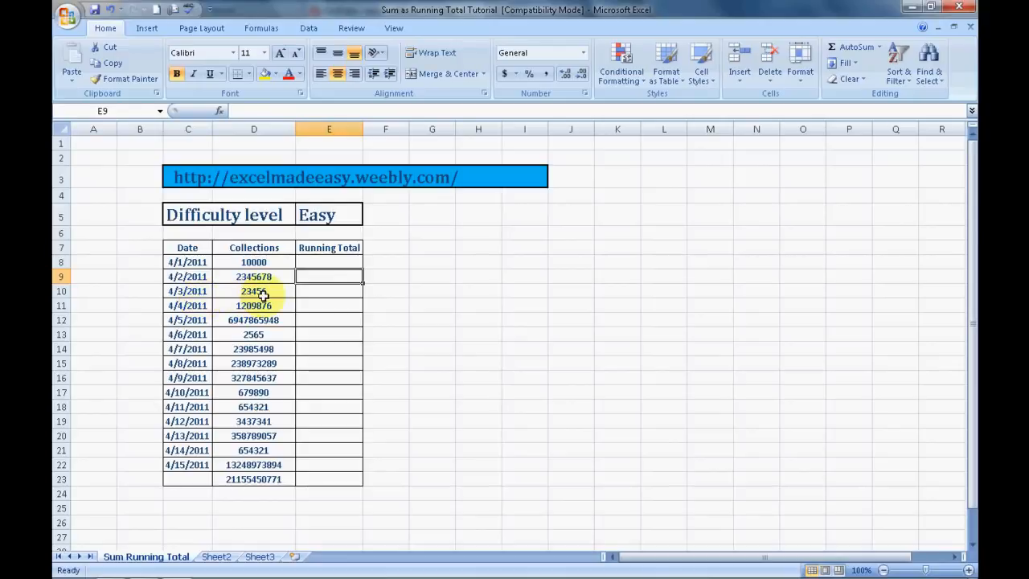
pyautogui.click(307, 292)
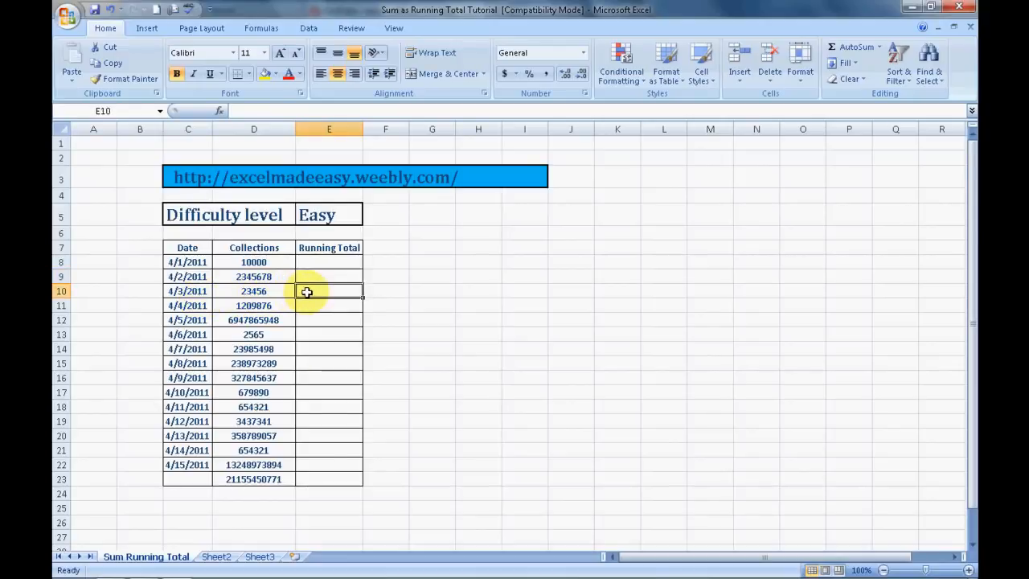
# Begin a formula in E8, the first cell of the Running Total column.
pyautogui.press('Up')
pyautogui.press('Up')
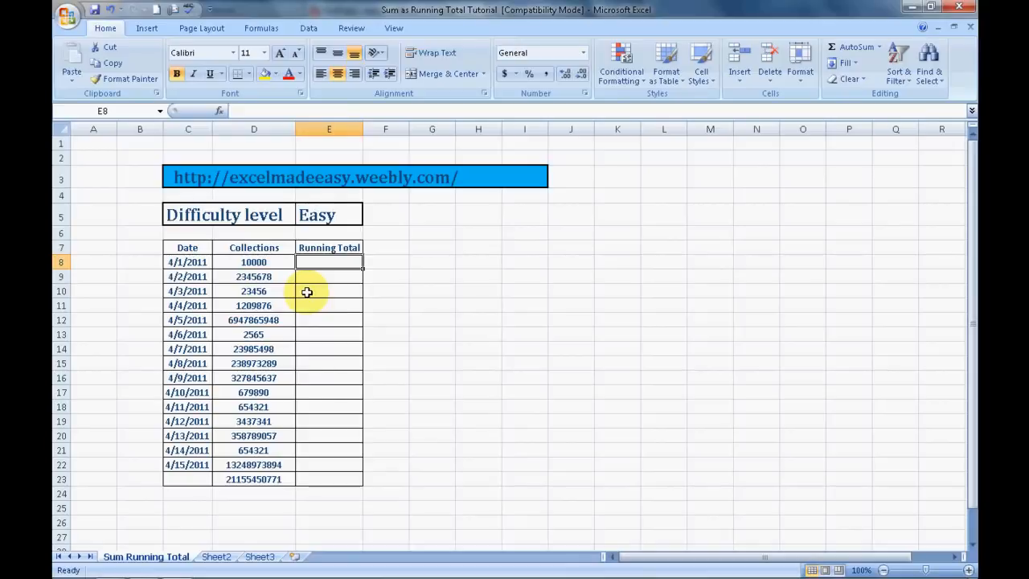
pyautogui.write('=')
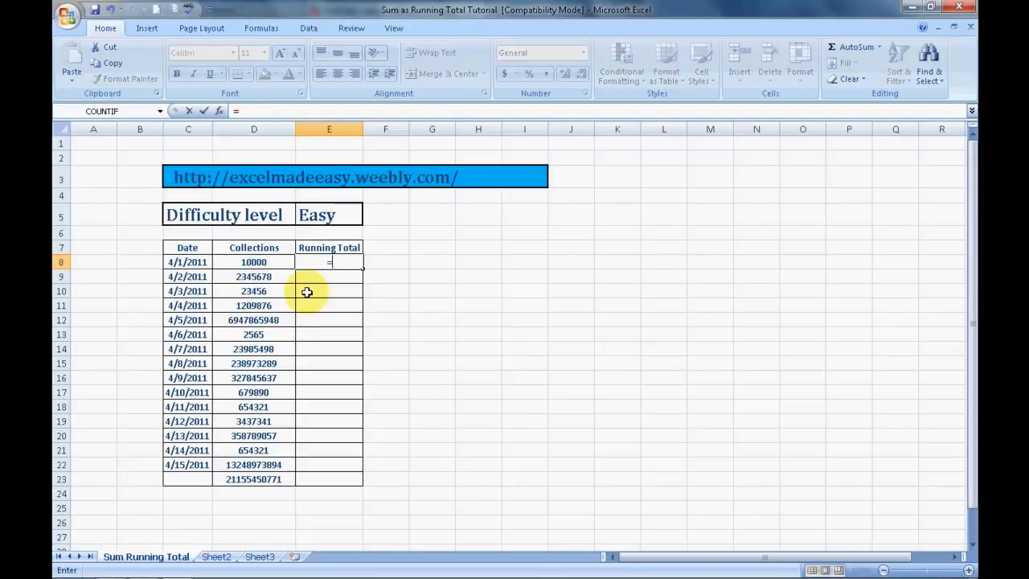
pyautogui.write('(sum')
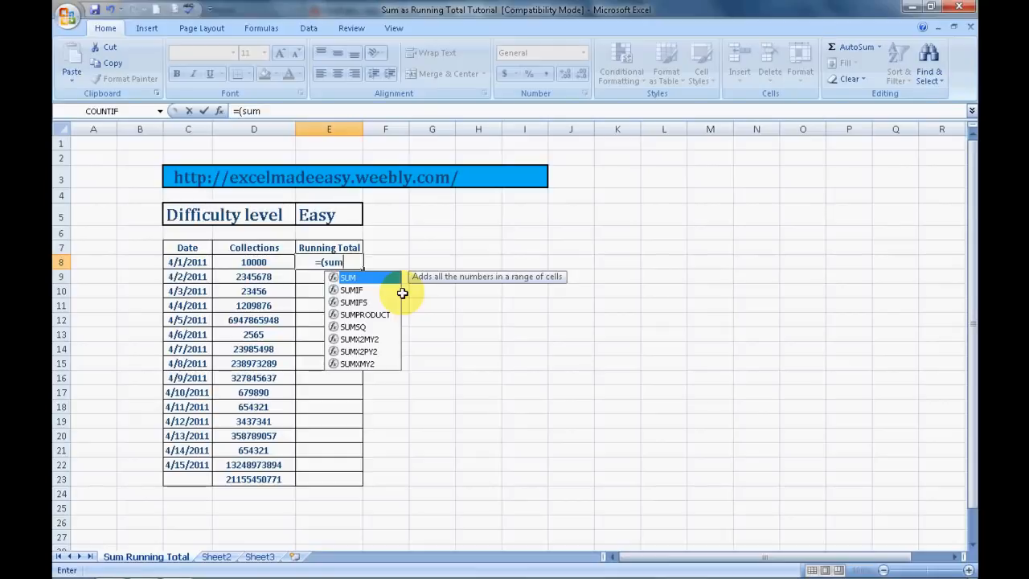
pyautogui.press('BackSpace')
pyautogui.press('BackSpace')
pyautogui.press('BackSpace')
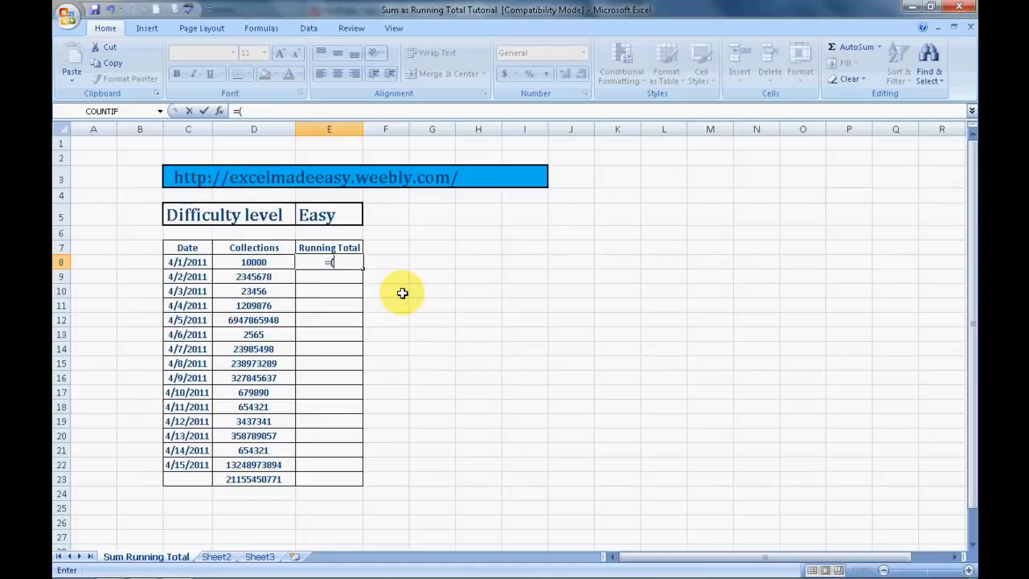
pyautogui.press('BackSpace')
# Complete the formula in E8 as =SUM(D8:D8) and check it in the cell.
pyautogui.write('s')
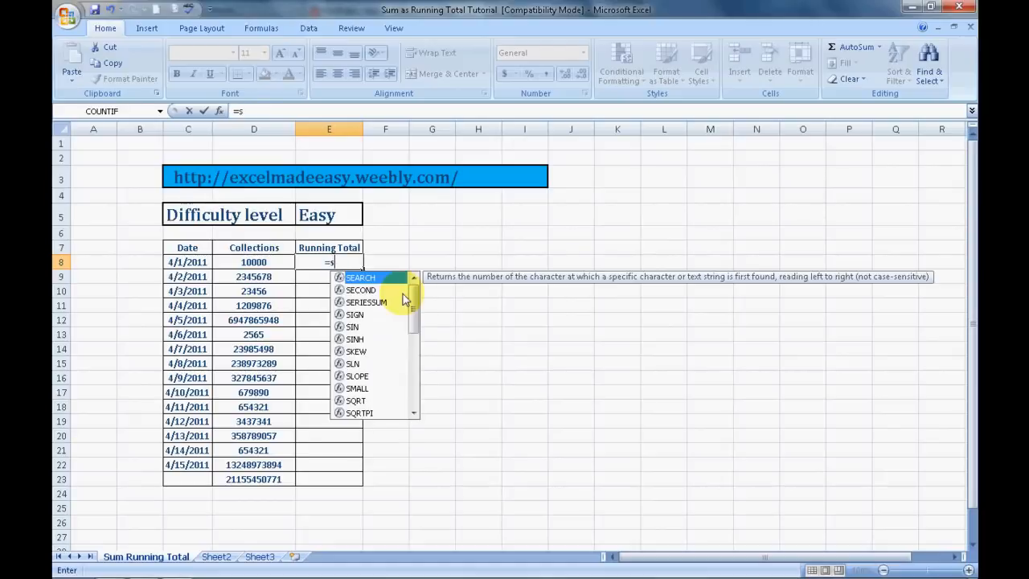
pyautogui.write('um(')
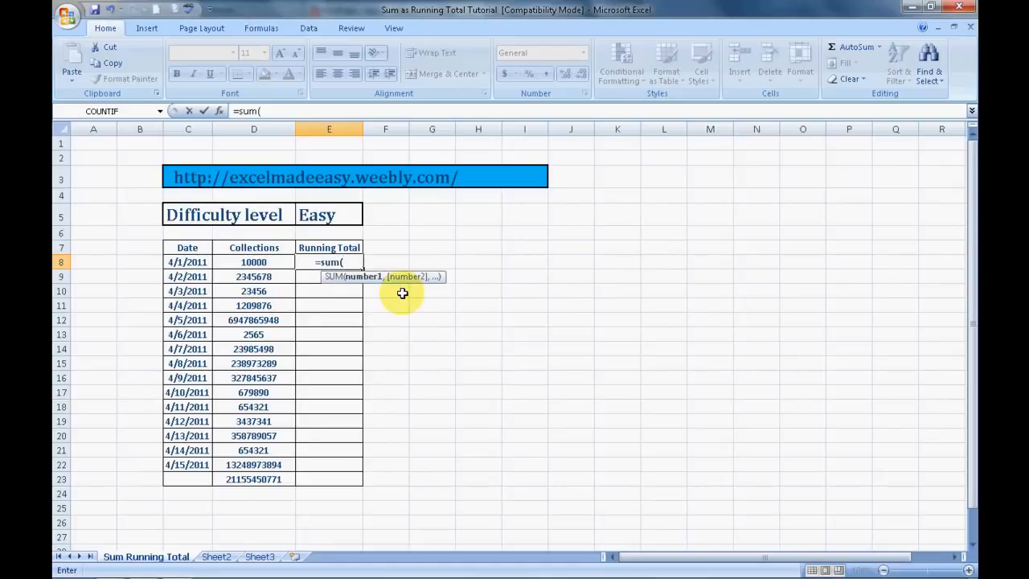
pyautogui.press('Left')
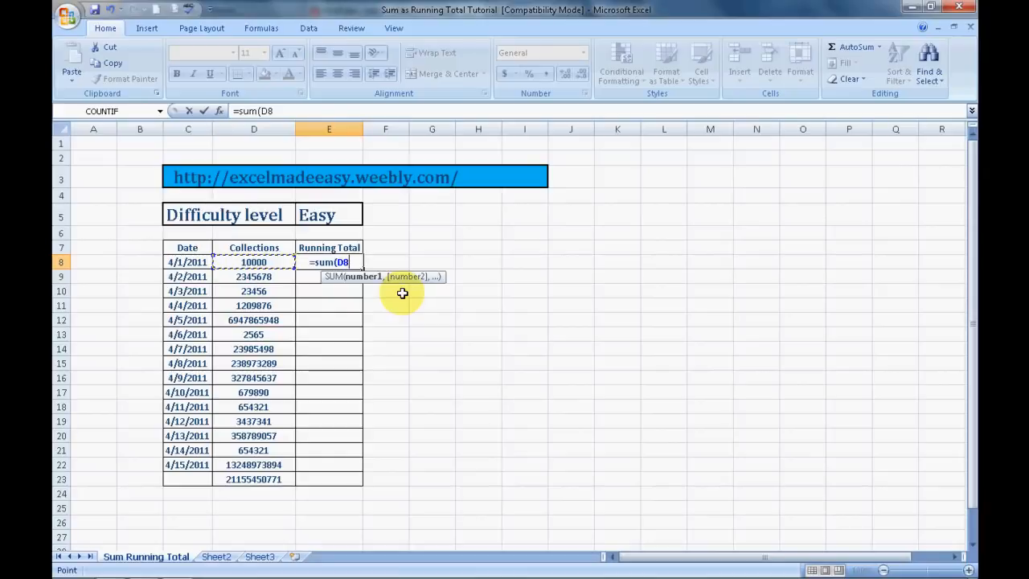
pyautogui.press('F8')
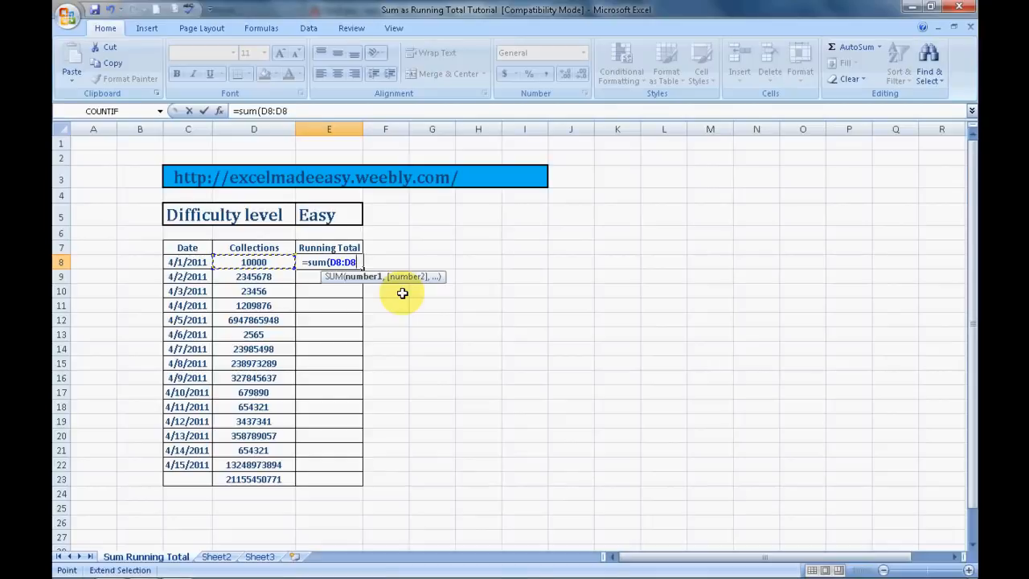
pyautogui.write(')')
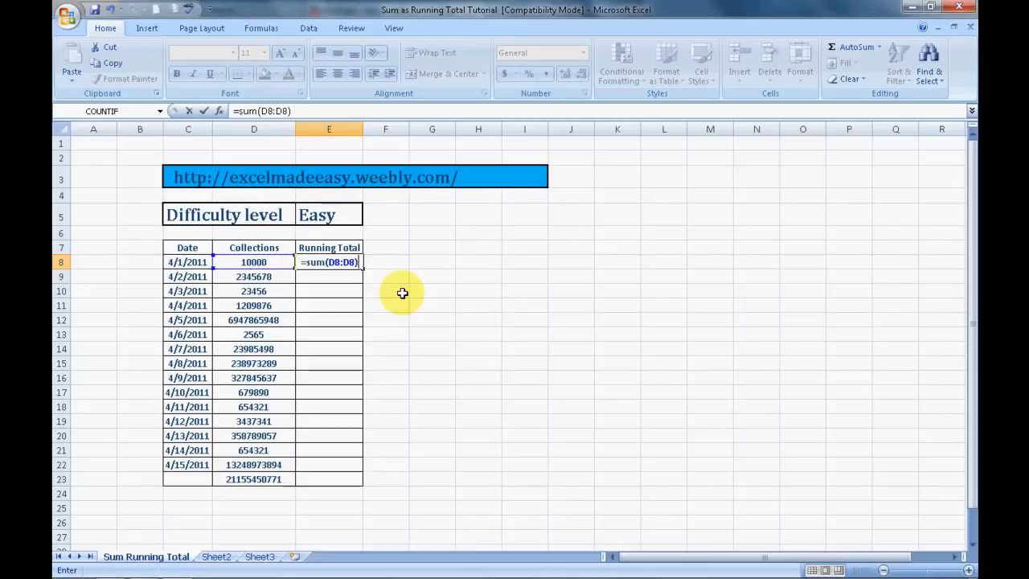
pyautogui.press('Return')
pyautogui.press('Up')
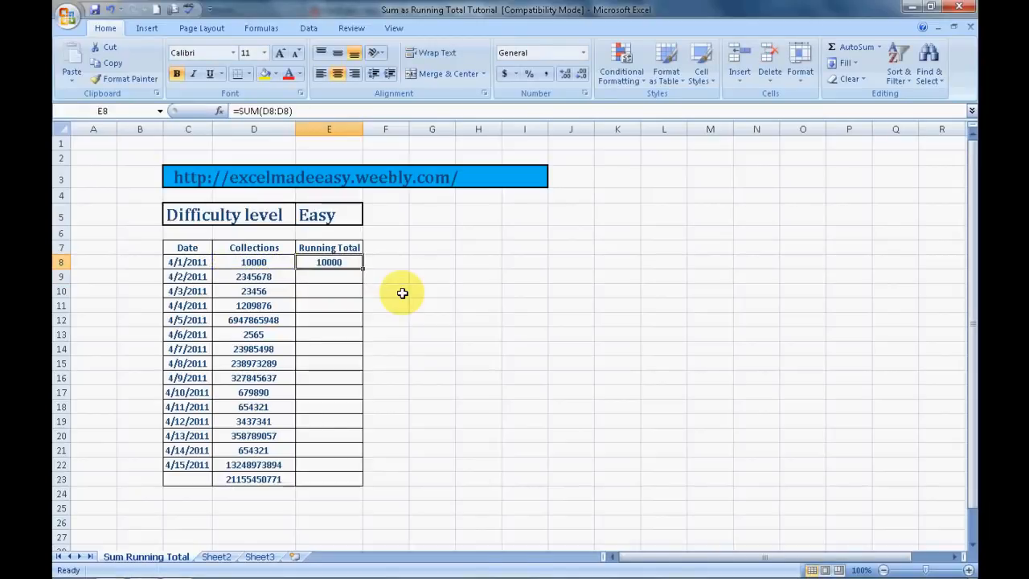
# Compare the first day's collection in D8 with the running total in E8.
pyautogui.click(268, 262)
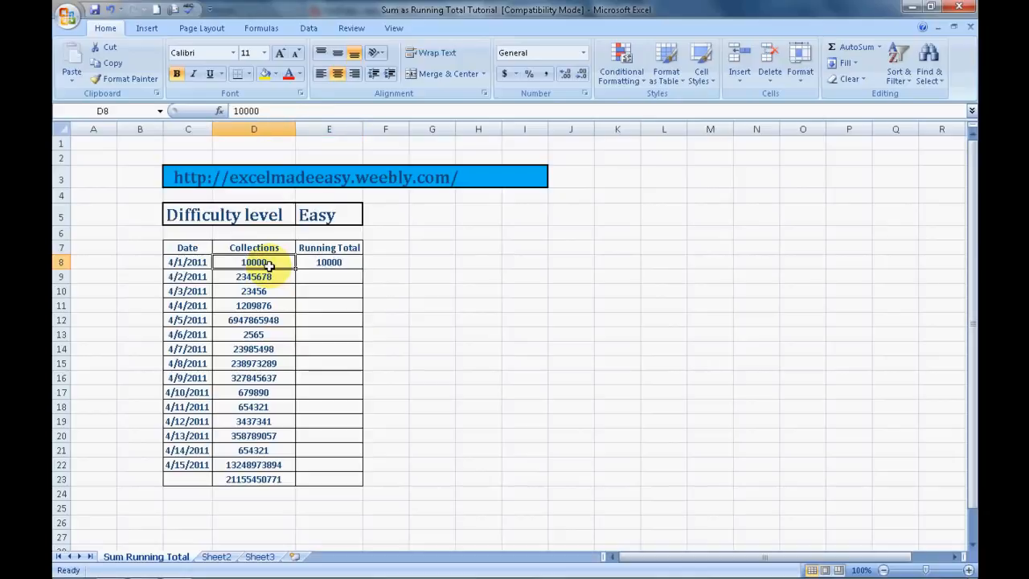
pyautogui.click(330, 263)
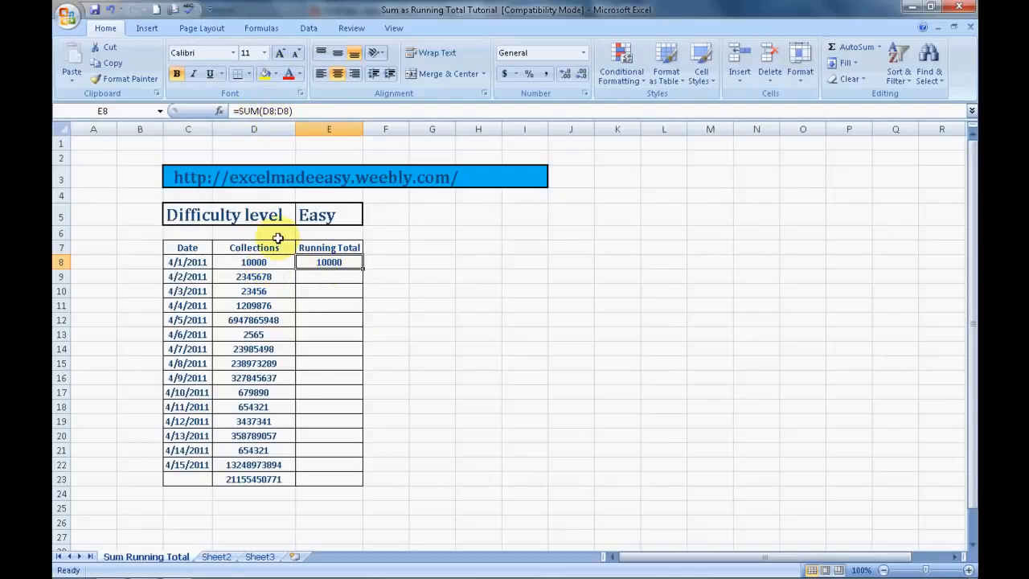
pyautogui.click(254, 262)
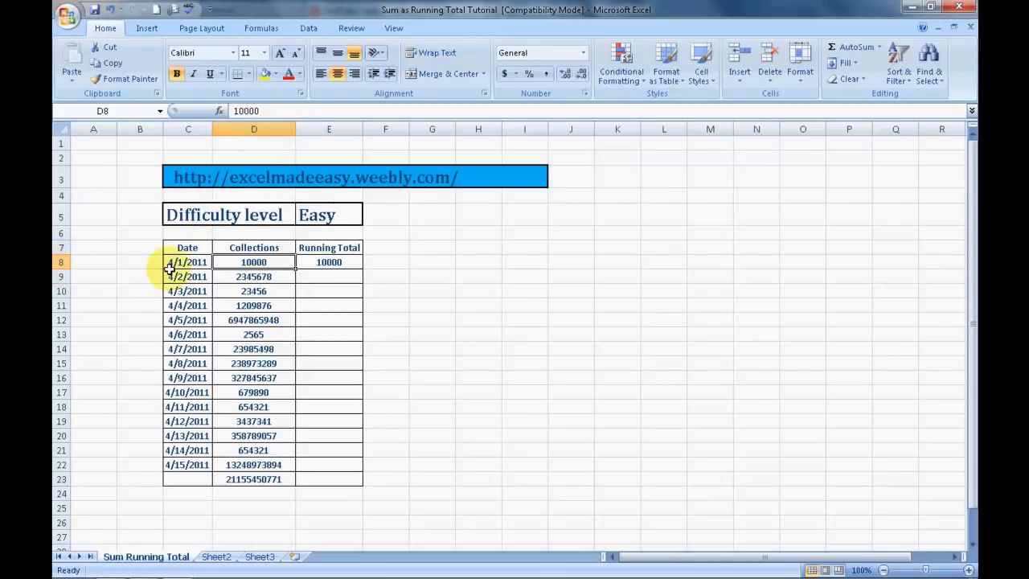
# Make the first reference of the SUM formula in E8 absolute, so that it reads =SUM($D$8:D8).
pyautogui.click(339, 263)
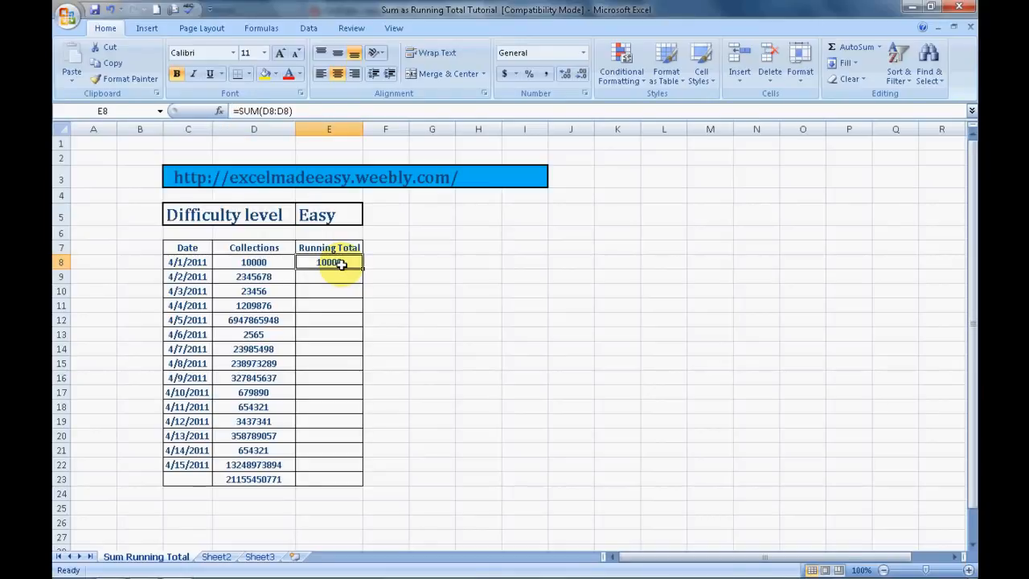
pyautogui.doubleClick(340, 263)
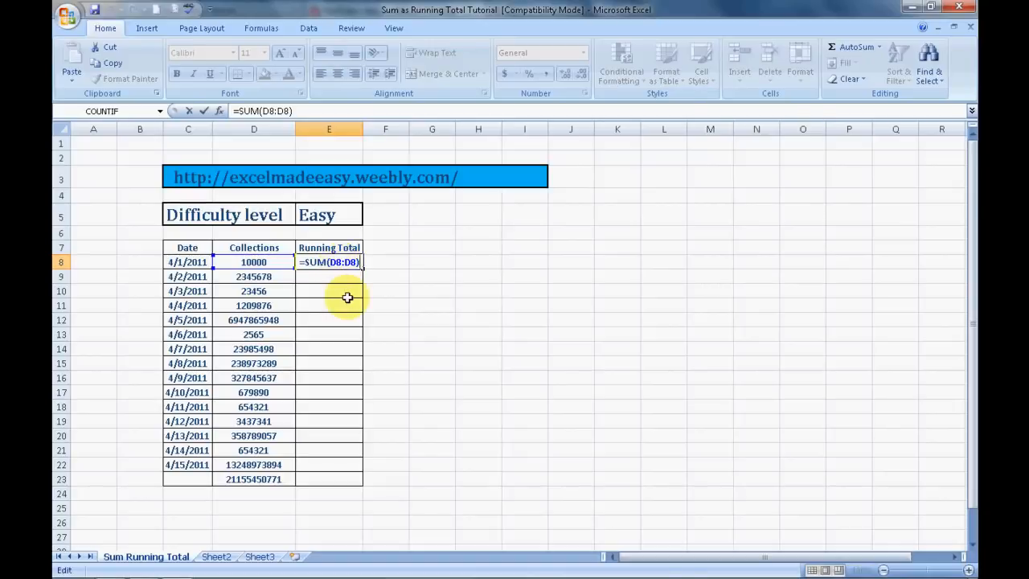
pyautogui.press('Left')
pyautogui.press('Left')
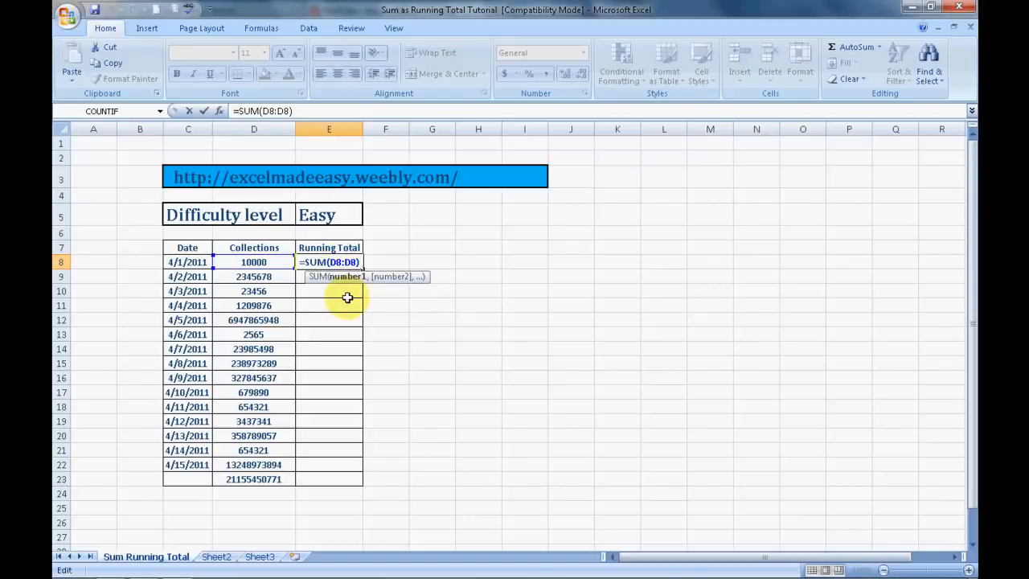
pyautogui.hotkey('shift', 'Left')
pyautogui.hotkey('shift', 'Left')
pyautogui.press('F4')
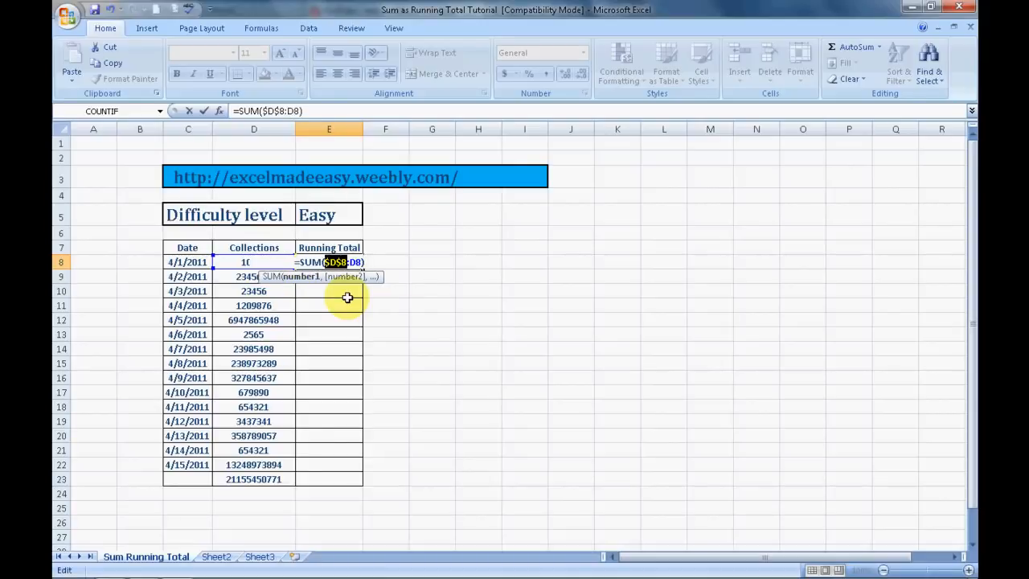
pyautogui.press('Return')
pyautogui.press('Up')
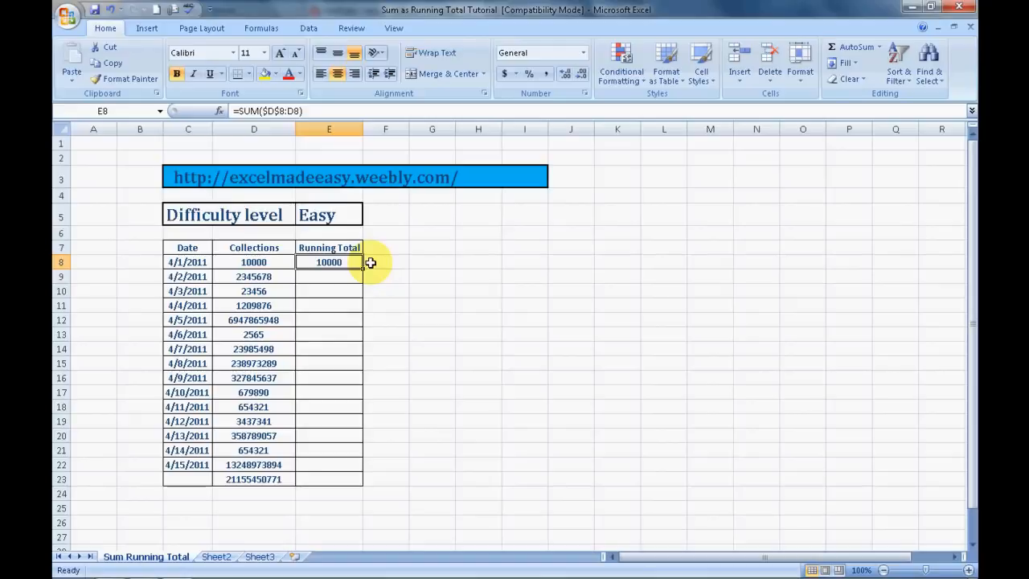
# Copy the formula in E8 and paste it into E9:E22 of the Running Total column.
pyautogui.hotkey('ctrl', 'c')
pyautogui.press('Down')
pyautogui.hotkey('shift', 'Down')
pyautogui.hotkey('shift', 'Down')
pyautogui.hotkey('shift', 'Down')
pyautogui.hotkey('shift', 'Down')
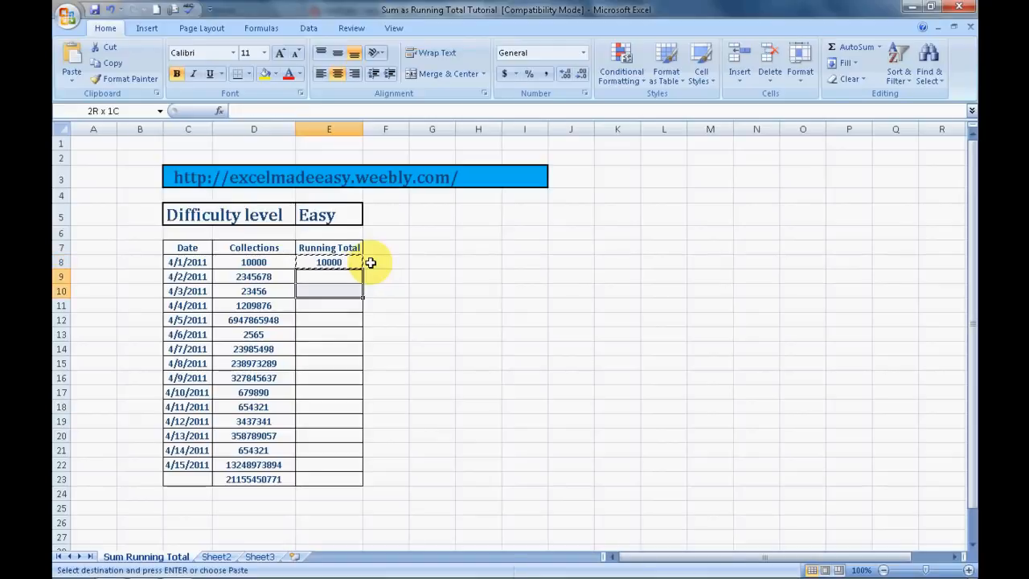
pyautogui.hotkey('shift', 'Down')
pyautogui.hotkey('shift', 'Down')
pyautogui.hotkey('shift', 'Down')
pyautogui.hotkey('shift', 'Down')
pyautogui.hotkey('shift', 'Down')
pyautogui.hotkey('shift', 'Down')
pyautogui.hotkey('shift', 'Down')
pyautogui.hotkey('shift', 'Down')
pyautogui.hotkey('shift', 'Down')
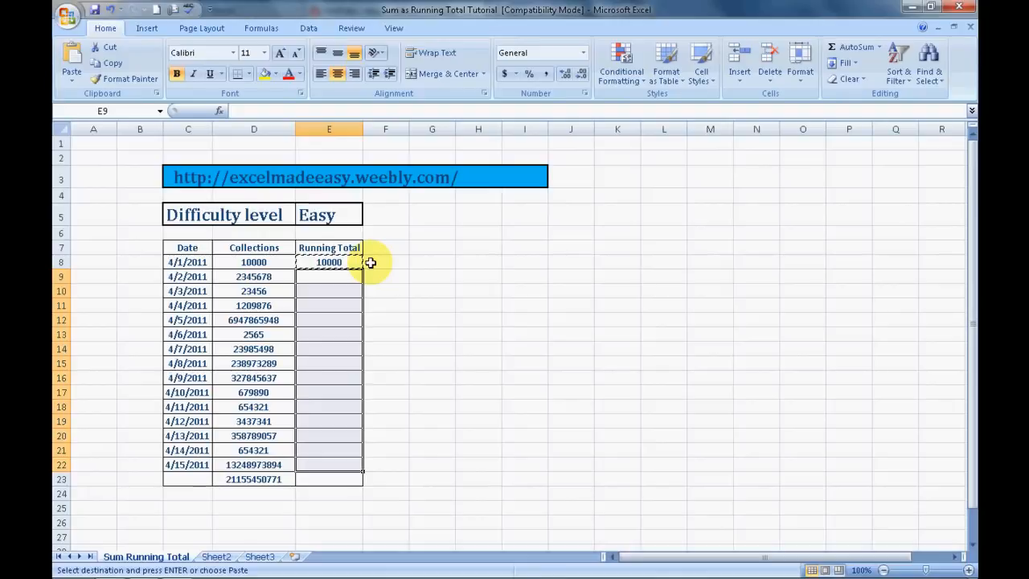
pyautogui.hotkey('ctrl', 'v')
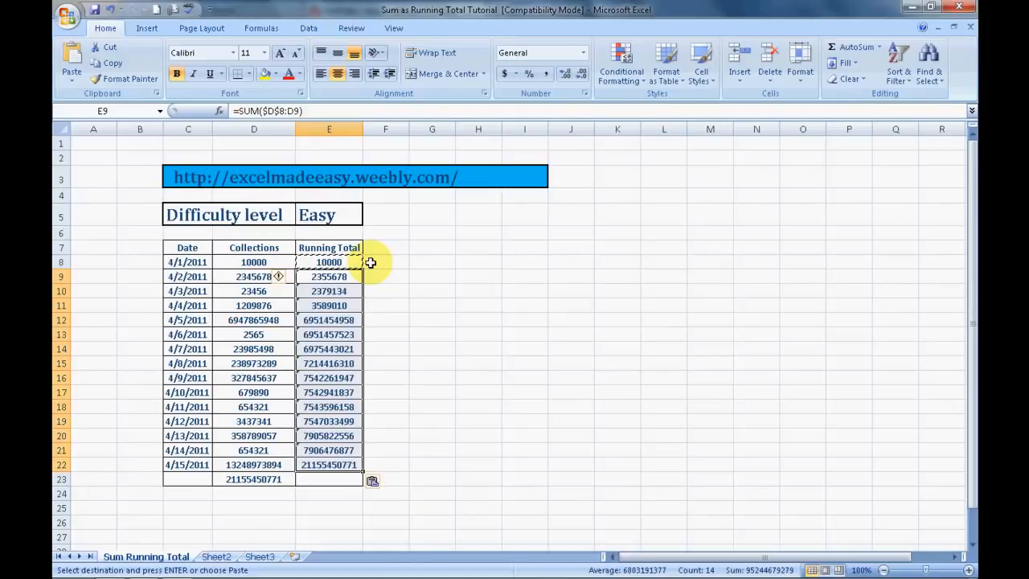
# Clear the pasted formulas from E9:E22, keeping the one in E8.
pyautogui.press('Escape')
pyautogui.hotkey('shift', 'Up')
pyautogui.hotkey('shift', 'Up')
pyautogui.hotkey('shift', 'Up')
pyautogui.hotkey('shift', 'Up')
pyautogui.hotkey('shift', 'Up')
pyautogui.hotkey('shift', 'Up')
pyautogui.hotkey('shift', 'Up')
pyautogui.hotkey('shift', 'Up')
pyautogui.hotkey('shift', 'Up')
pyautogui.hotkey('shift', 'Up')
pyautogui.hotkey('shift', 'Up')
pyautogui.hotkey('shift', 'Up')
pyautogui.hotkey('shift', 'Up')
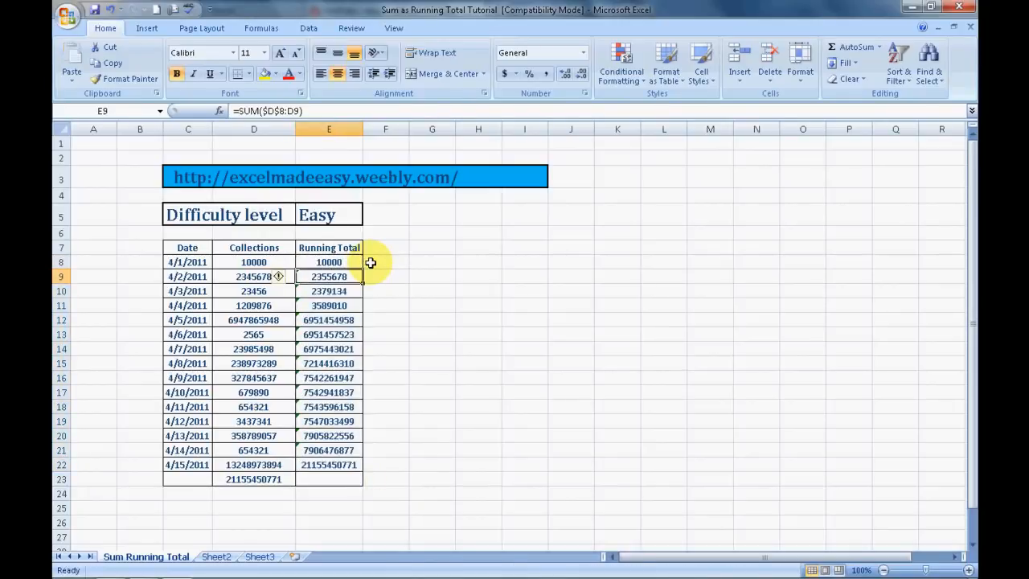
pyautogui.hotkey('shift', 'Down')
pyautogui.hotkey('shift', 'Down')
pyautogui.hotkey('shift', 'Down')
pyautogui.hotkey('shift', 'Down')
pyautogui.hotkey('shift', 'Down')
pyautogui.hotkey('shift', 'Down')
pyautogui.hotkey('shift', 'Down')
pyautogui.hotkey('shift', 'Down')
pyautogui.hotkey('shift', 'Down')
pyautogui.hotkey('shift', 'Down')
pyautogui.hotkey('shift', 'Down')
pyautogui.hotkey('shift', 'Down')
pyautogui.hotkey('shift', 'Down')
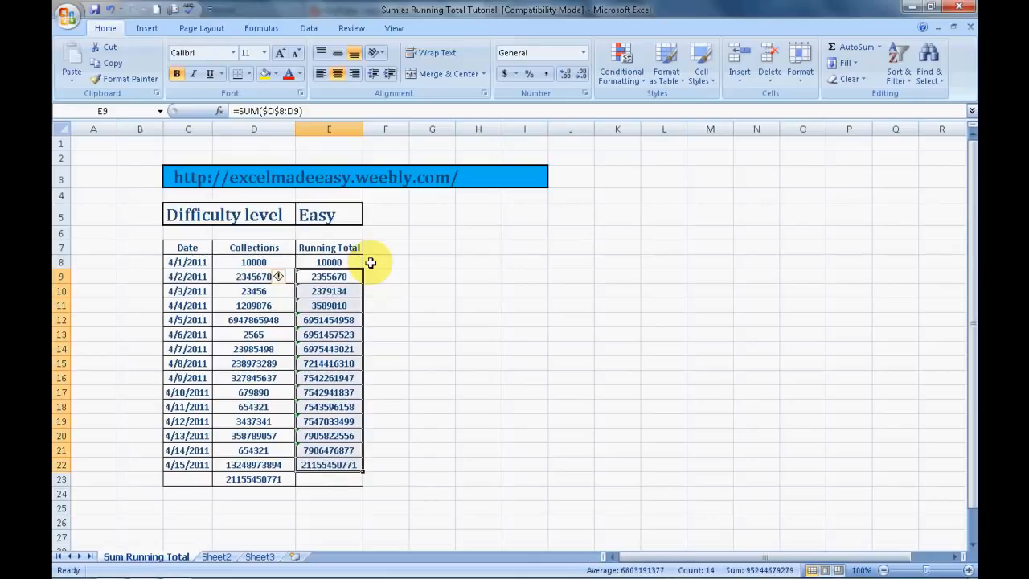
pyautogui.press('Delete')
pyautogui.rightClick(371, 263)
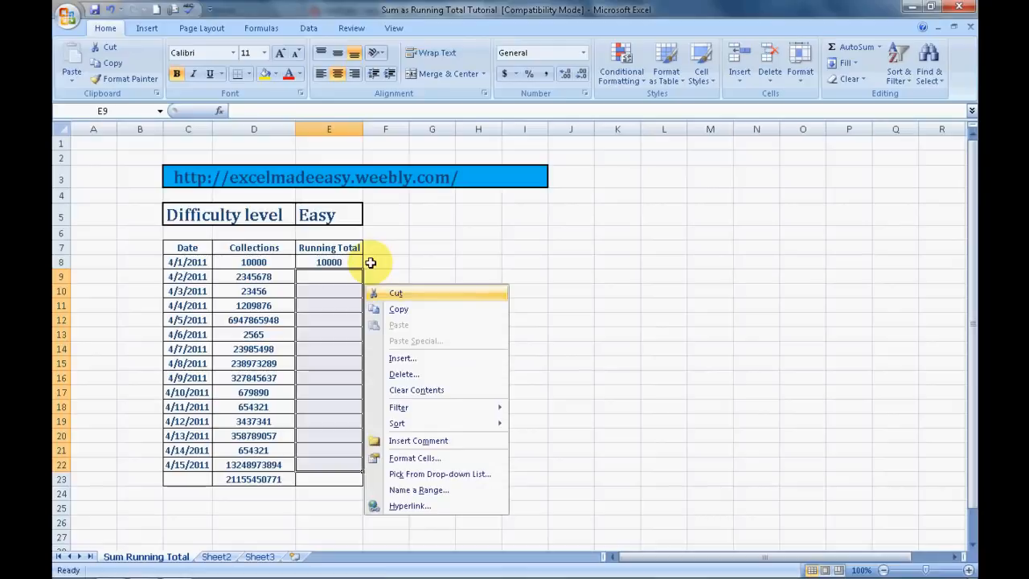
pyautogui.press('Escape')
# Copy the anchored SUM formula from E8 into E9:E22 to fill the Running Total column through 4/15/2011.
pyautogui.click(356, 260)
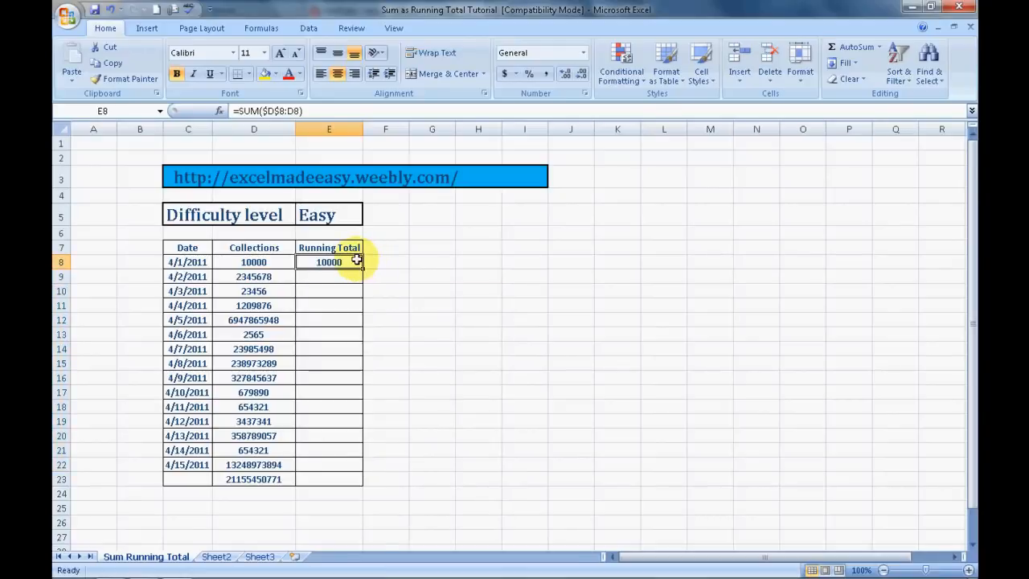
pyautogui.rightClick(356, 260)
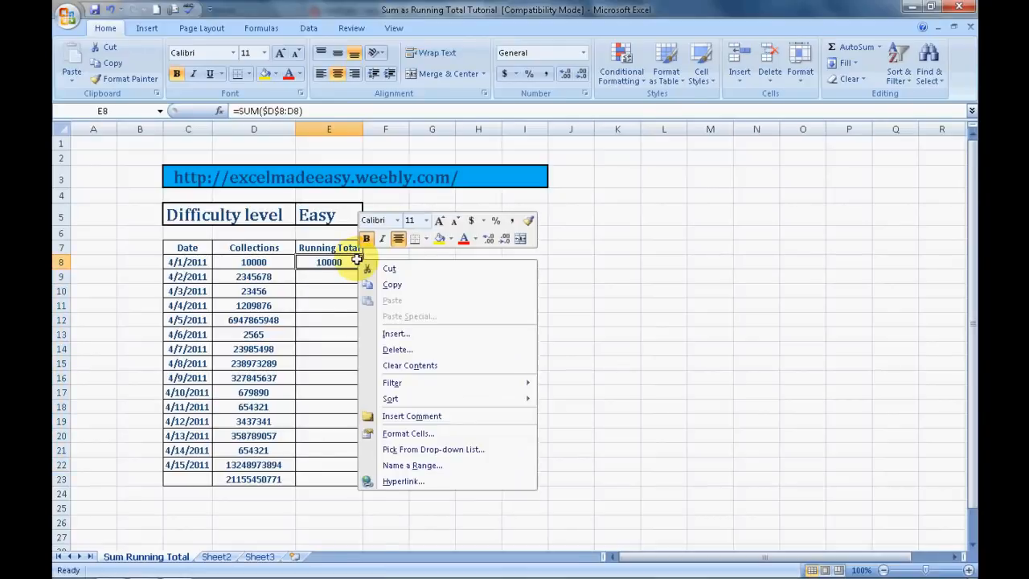
pyautogui.click(379, 283)
pyautogui.click(354, 275)
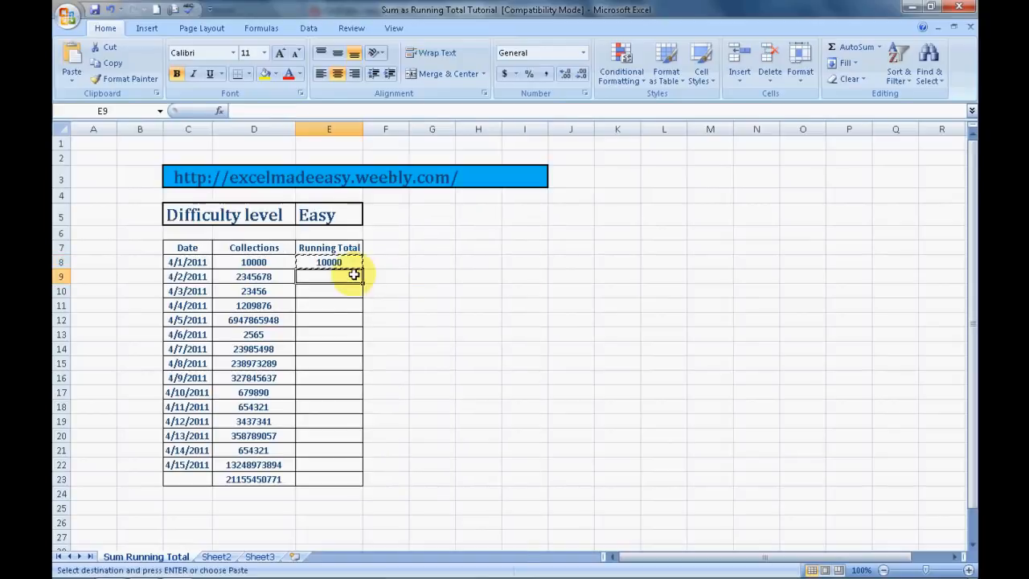
pyautogui.hotkey('shift', 'Down')
pyautogui.hotkey('shift', 'Down')
pyautogui.hotkey('shift', 'Down')
pyautogui.hotkey('shift', 'Down')
pyautogui.hotkey('shift', 'Down')
pyautogui.hotkey('shift', 'Down')
pyautogui.hotkey('shift', 'Down')
pyautogui.hotkey('shift', 'Down')
pyautogui.hotkey('shift', 'Down')
pyautogui.hotkey('shift', 'Down')
pyautogui.hotkey('shift', 'Down')
pyautogui.hotkey('shift', 'Down')
pyautogui.hotkey('shift', 'Down')
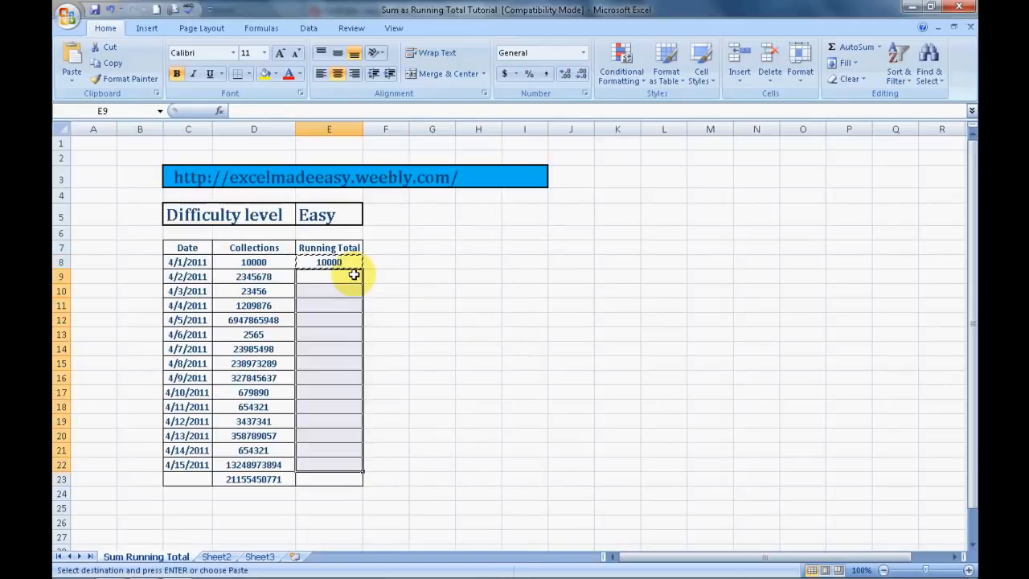
pyautogui.rightClick(354, 275)
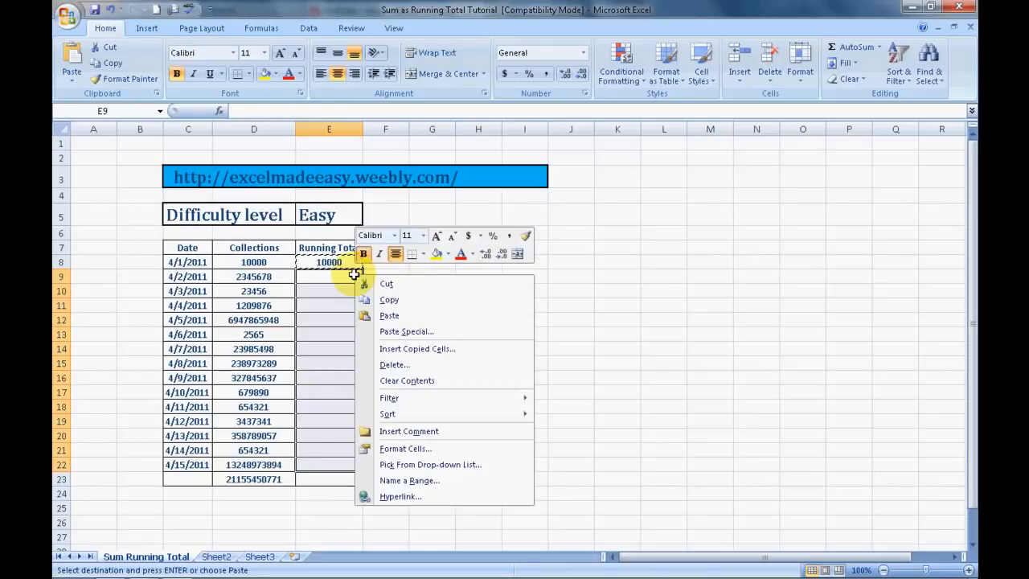
pyautogui.click(390, 317)
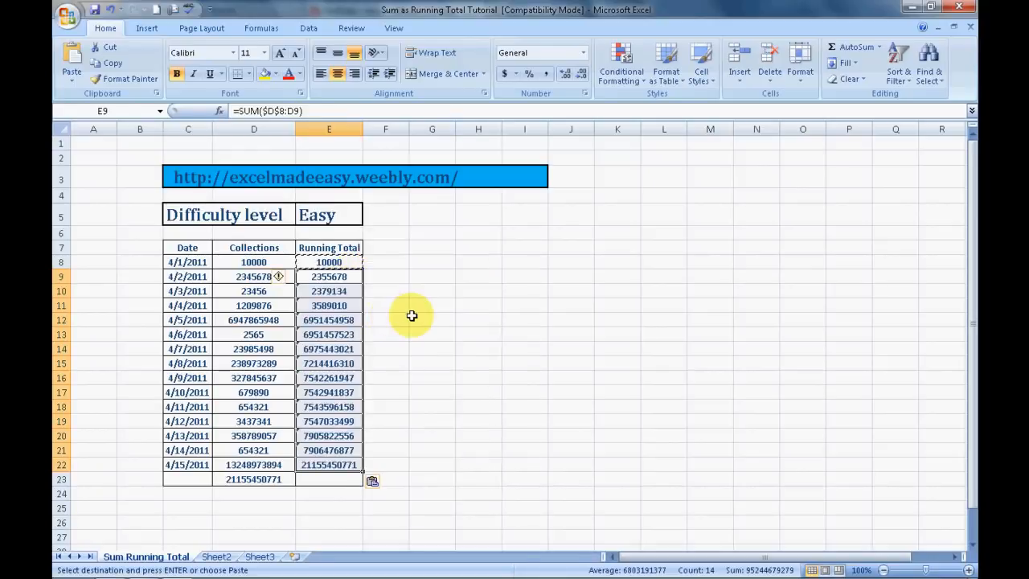
pyautogui.click(411, 316)
pyautogui.press('Escape')
# Inspect the formulas in E8, E9, E10 and E14 to see how the summed range extends from the anchored $D$8.
pyautogui.press('Left')
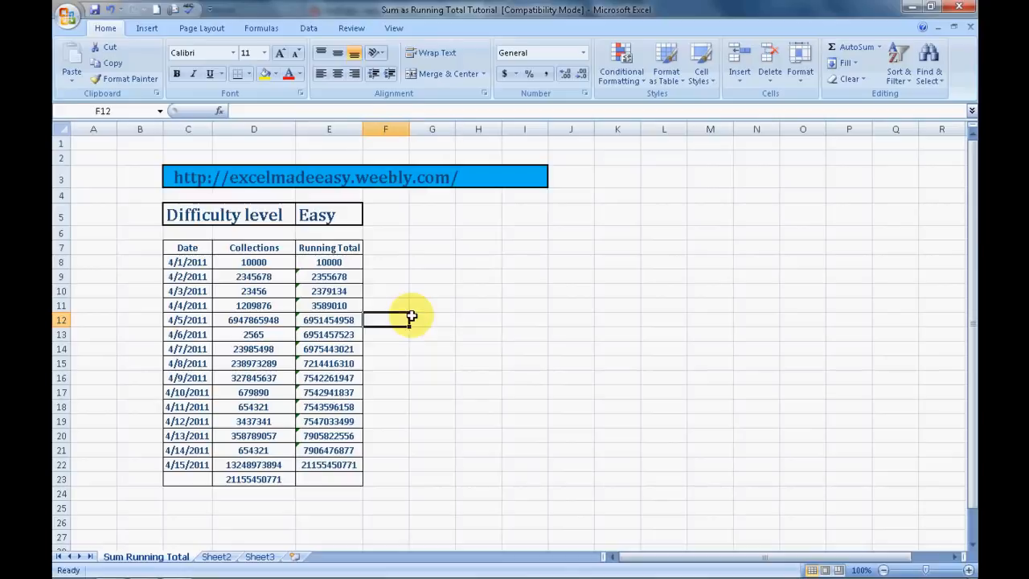
pyautogui.press('Left')
pyautogui.press('Up')
pyautogui.press('Up')
pyautogui.press('Up')
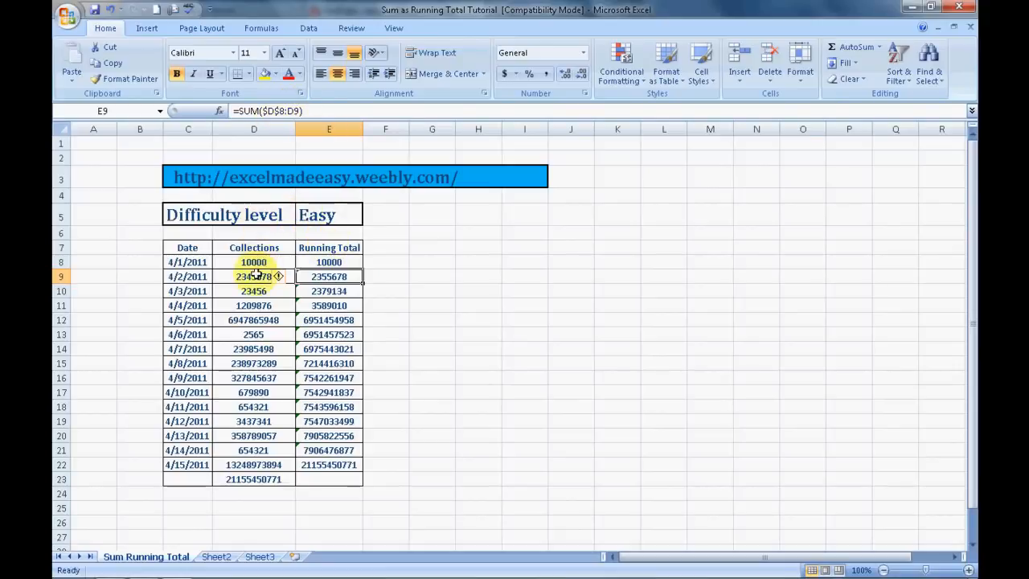
pyautogui.click(329, 262)
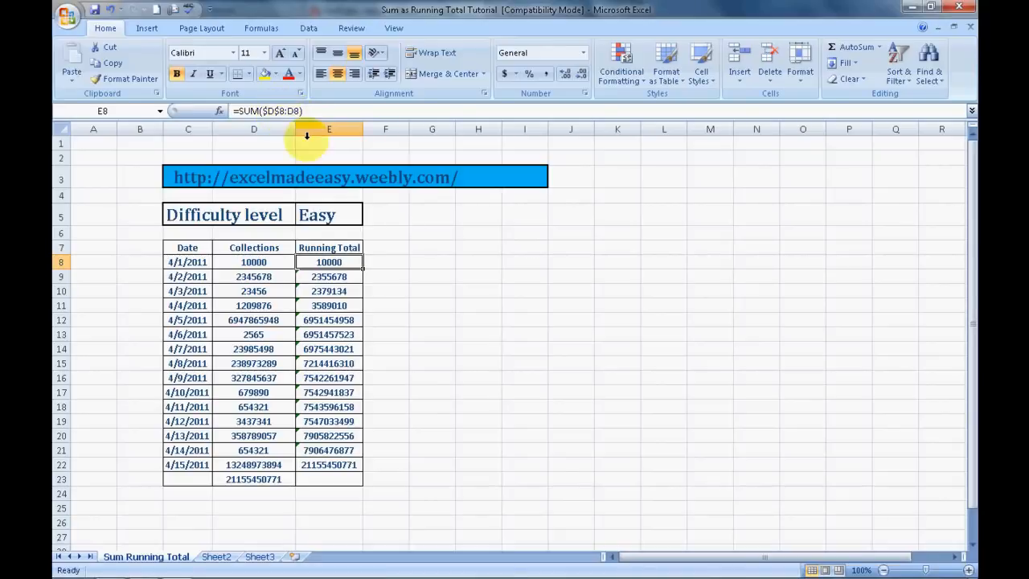
pyautogui.click(324, 272)
pyautogui.press('Down')
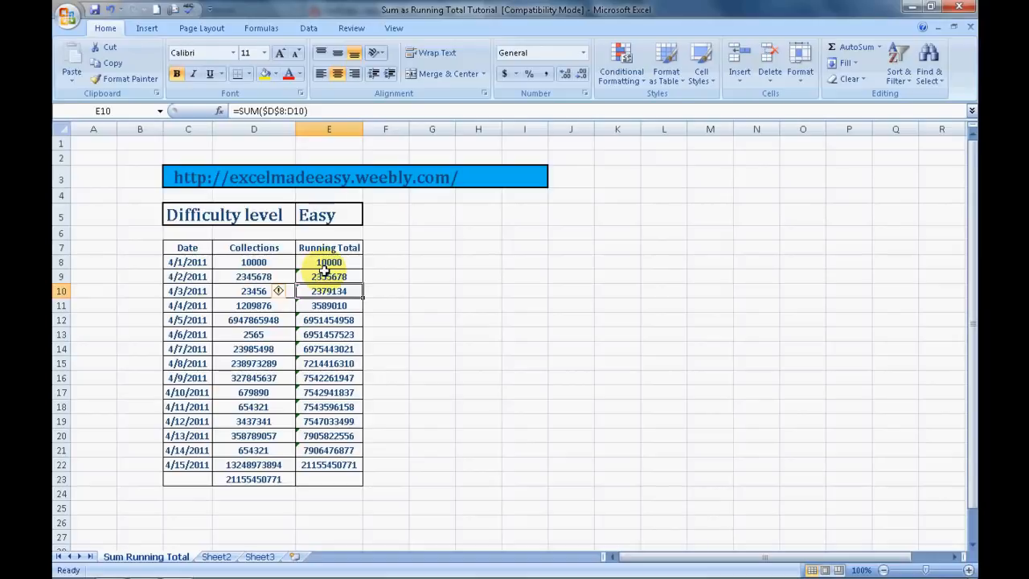
pyautogui.click(339, 344)
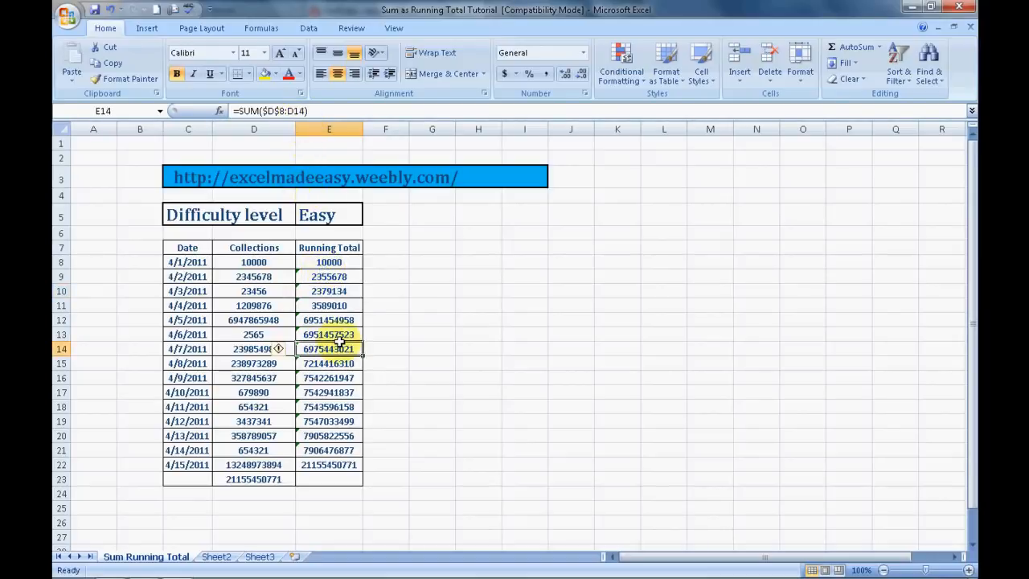
pyautogui.press('Up')
pyautogui.press('Up')
pyautogui.press('Up')
pyautogui.press('Up')
pyautogui.press('Up')
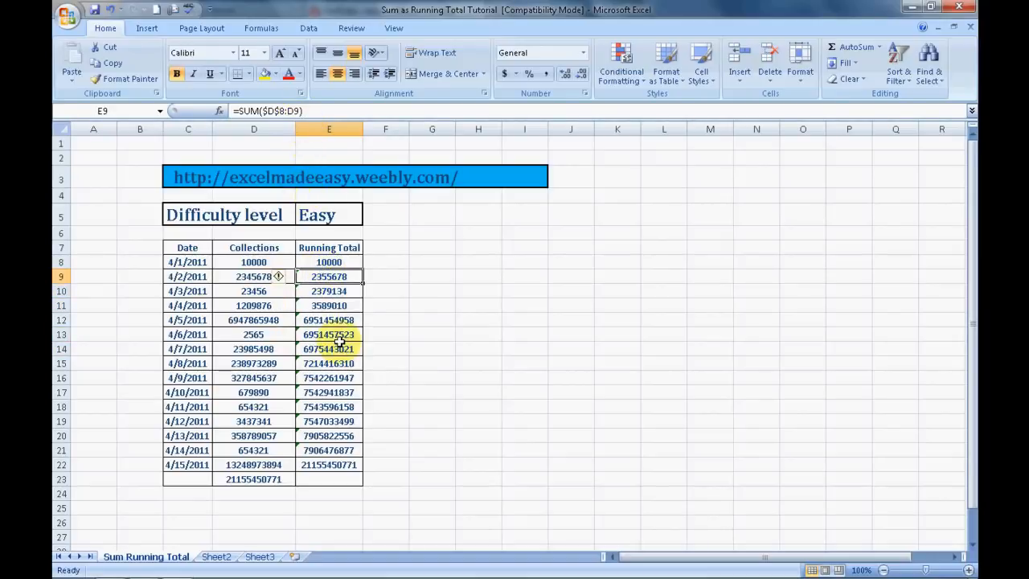
# Select the collections from D8 through D9, D10 and D11 in turn, comparing each selection's sum with the running total beside it.
pyautogui.press('Left')
pyautogui.press('Up')
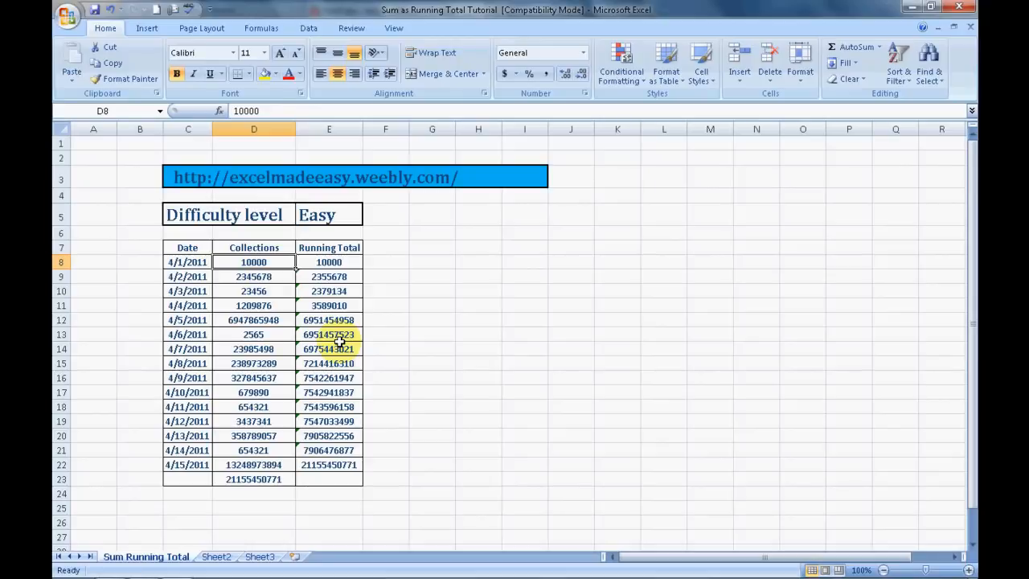
pyautogui.hotkey('shift', 'Down')
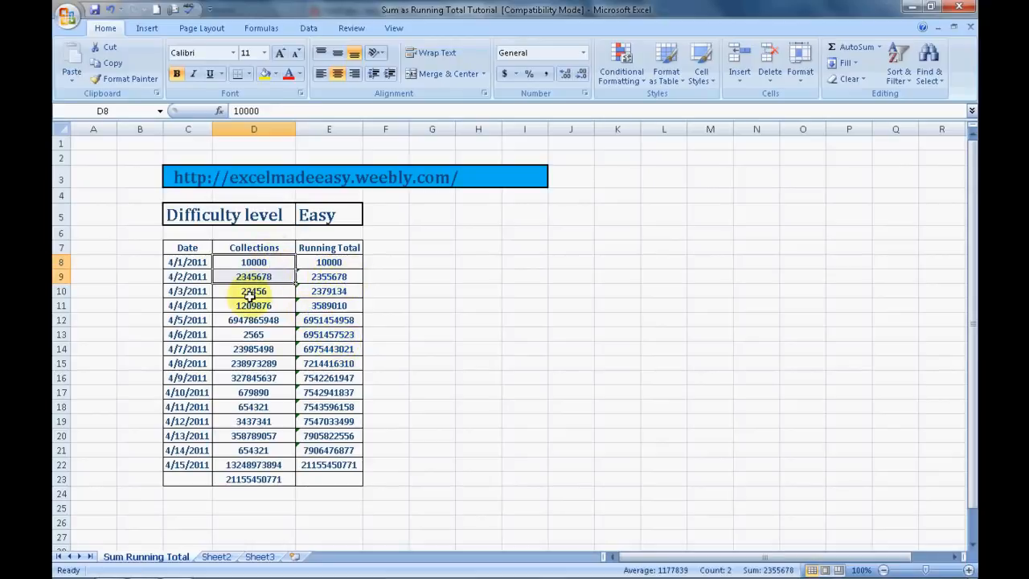
pyautogui.keyDown('shift'); pyautogui.click(254, 291); pyautogui.keyUp('shift')
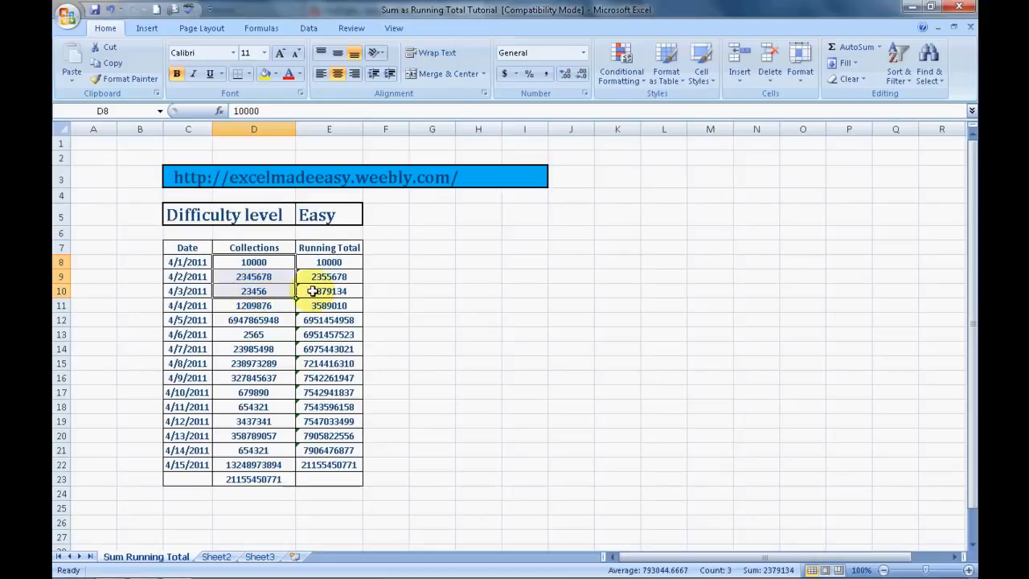
pyautogui.keyDown('shift'); pyautogui.click(265, 305); pyautogui.keyUp('shift')
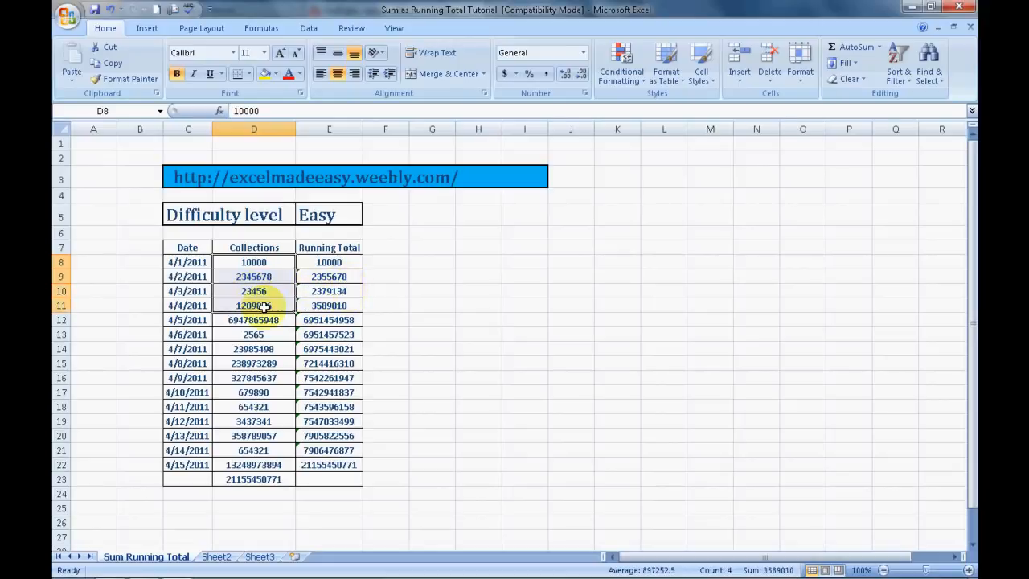
pyautogui.click(430, 311)
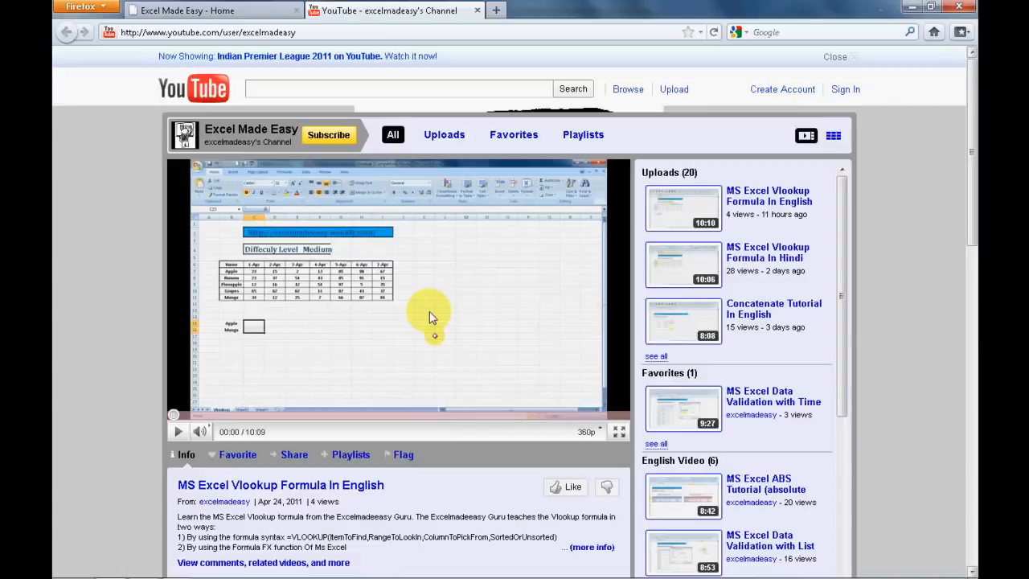
# Bring up the Subscribe option on the Excel Made Easy YouTube channel and view the Channel Comments section.
pyautogui.click(328, 138)
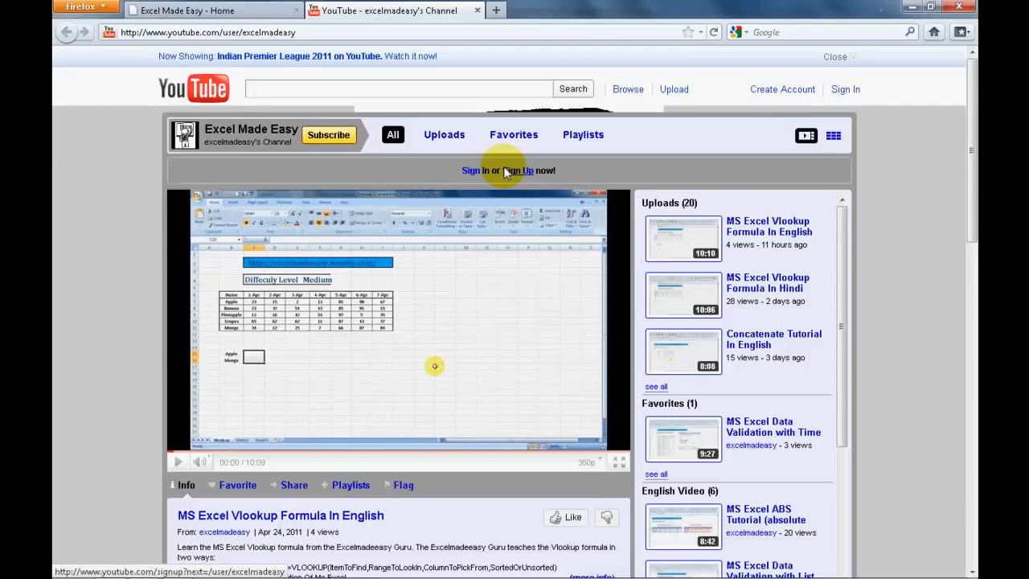
pyautogui.moveTo(972, 156); pyautogui.dragTo(969, 219)
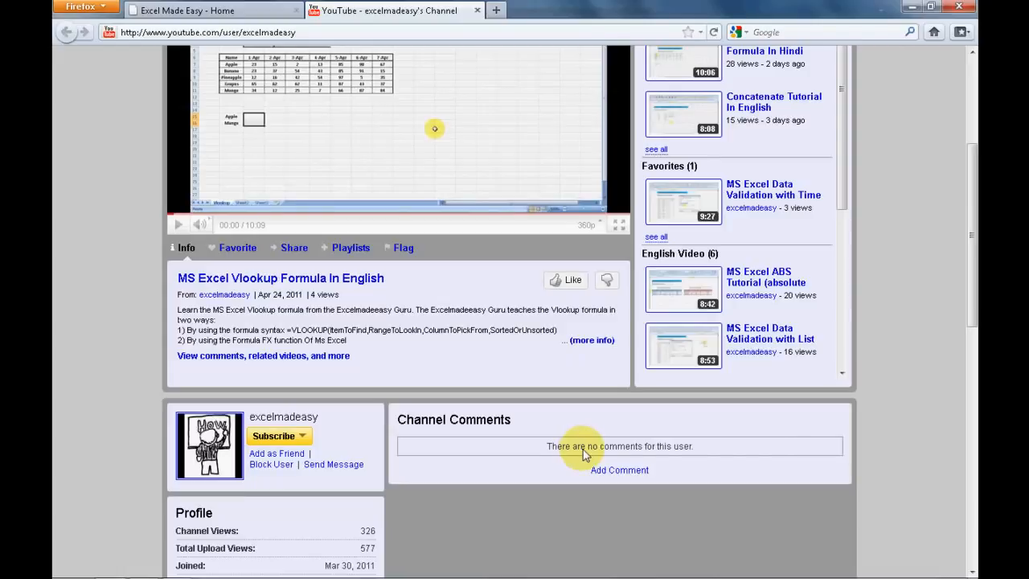
pyautogui.moveTo(972, 187); pyautogui.dragTo(972, 129)
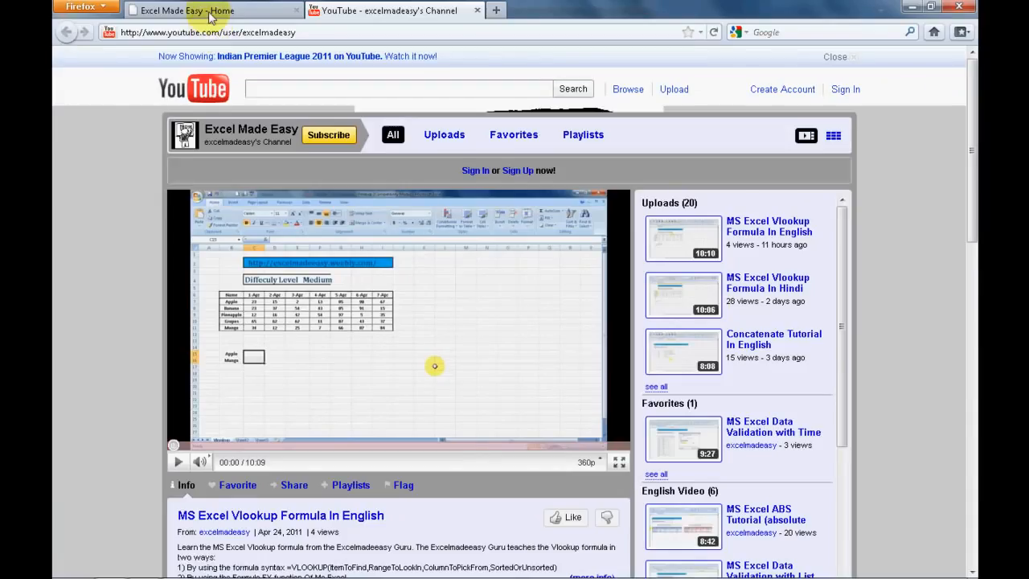
# Look through the Excel Made Easy website's home page down to its Facebook box, and switch back to the Excel workbook.
pyautogui.click(213, 13)
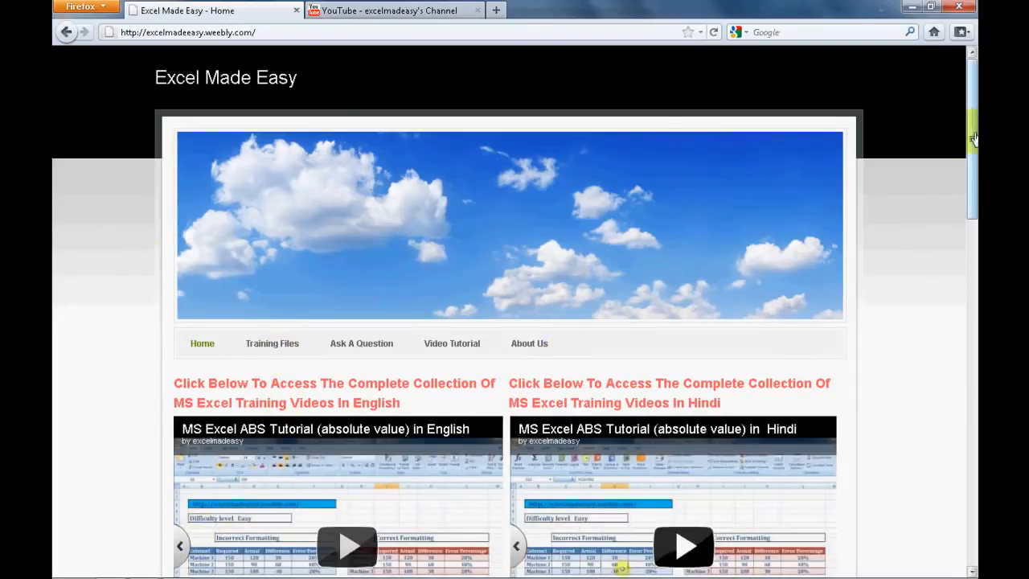
pyautogui.moveTo(971, 145); pyautogui.dragTo(973, 347)
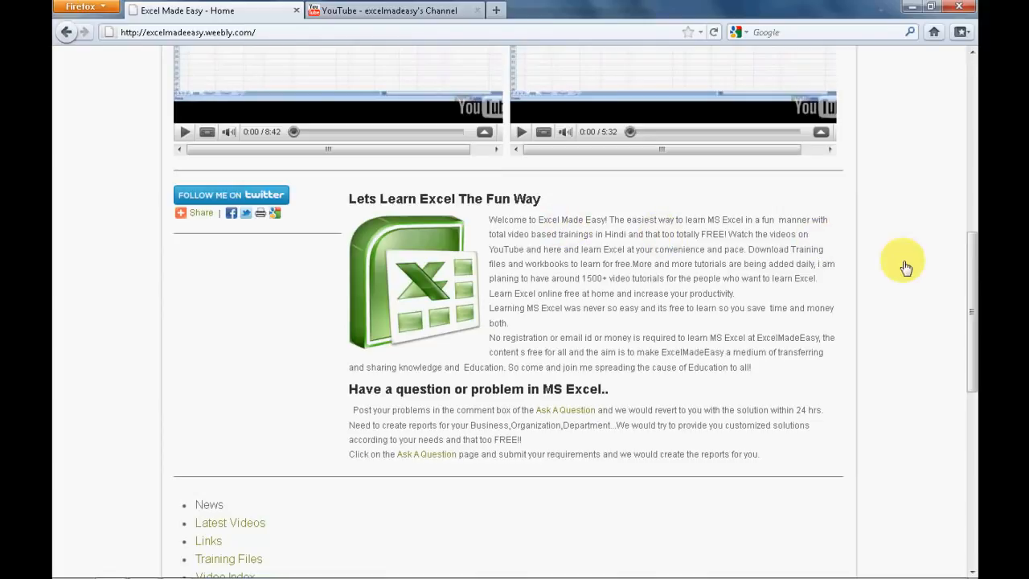
pyautogui.moveTo(972, 278); pyautogui.dragTo(969, 418)
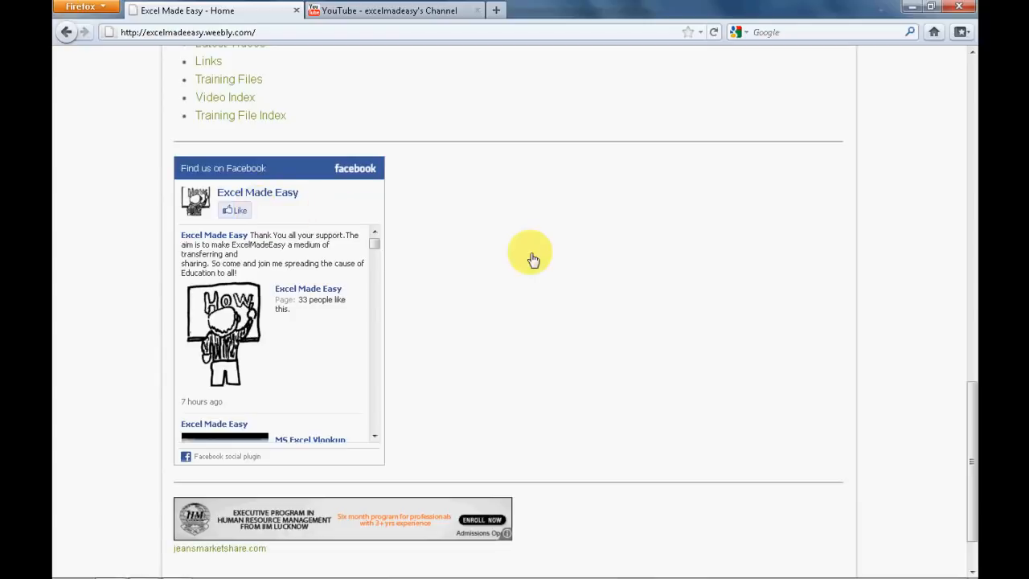
pyautogui.moveTo(974, 437); pyautogui.dragTo(974, 104)
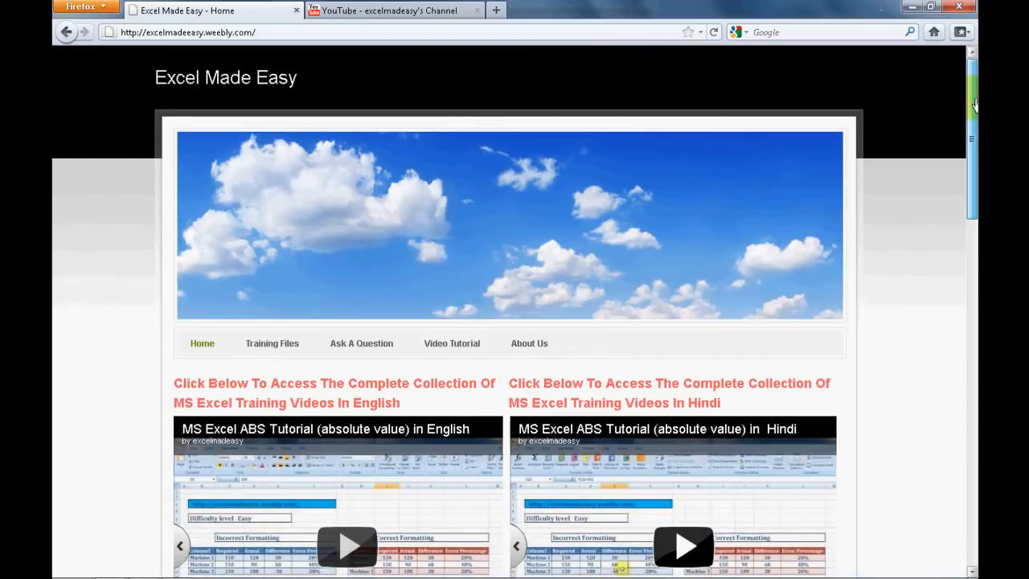
pyautogui.hotkey('alt', 'Tab')
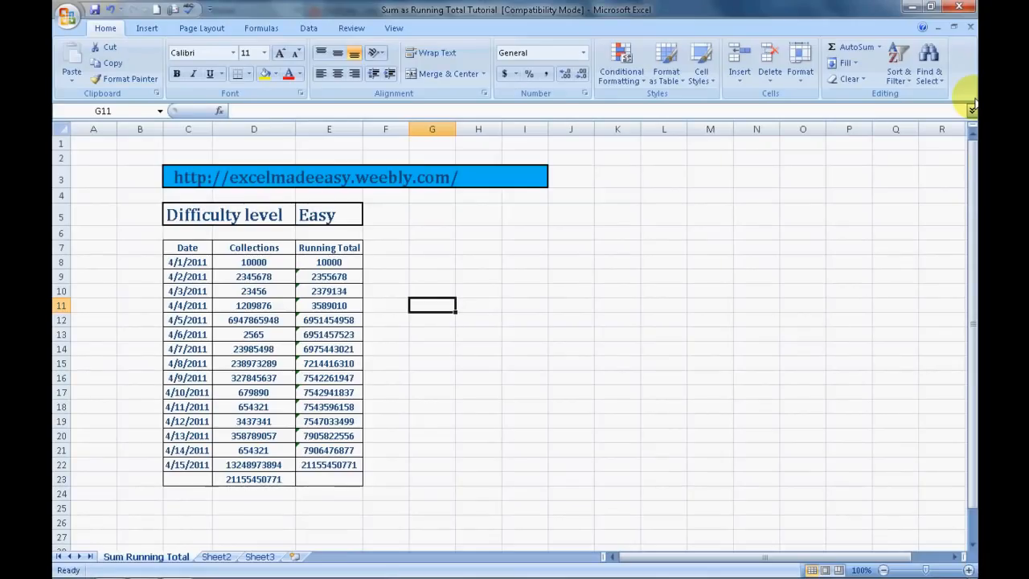